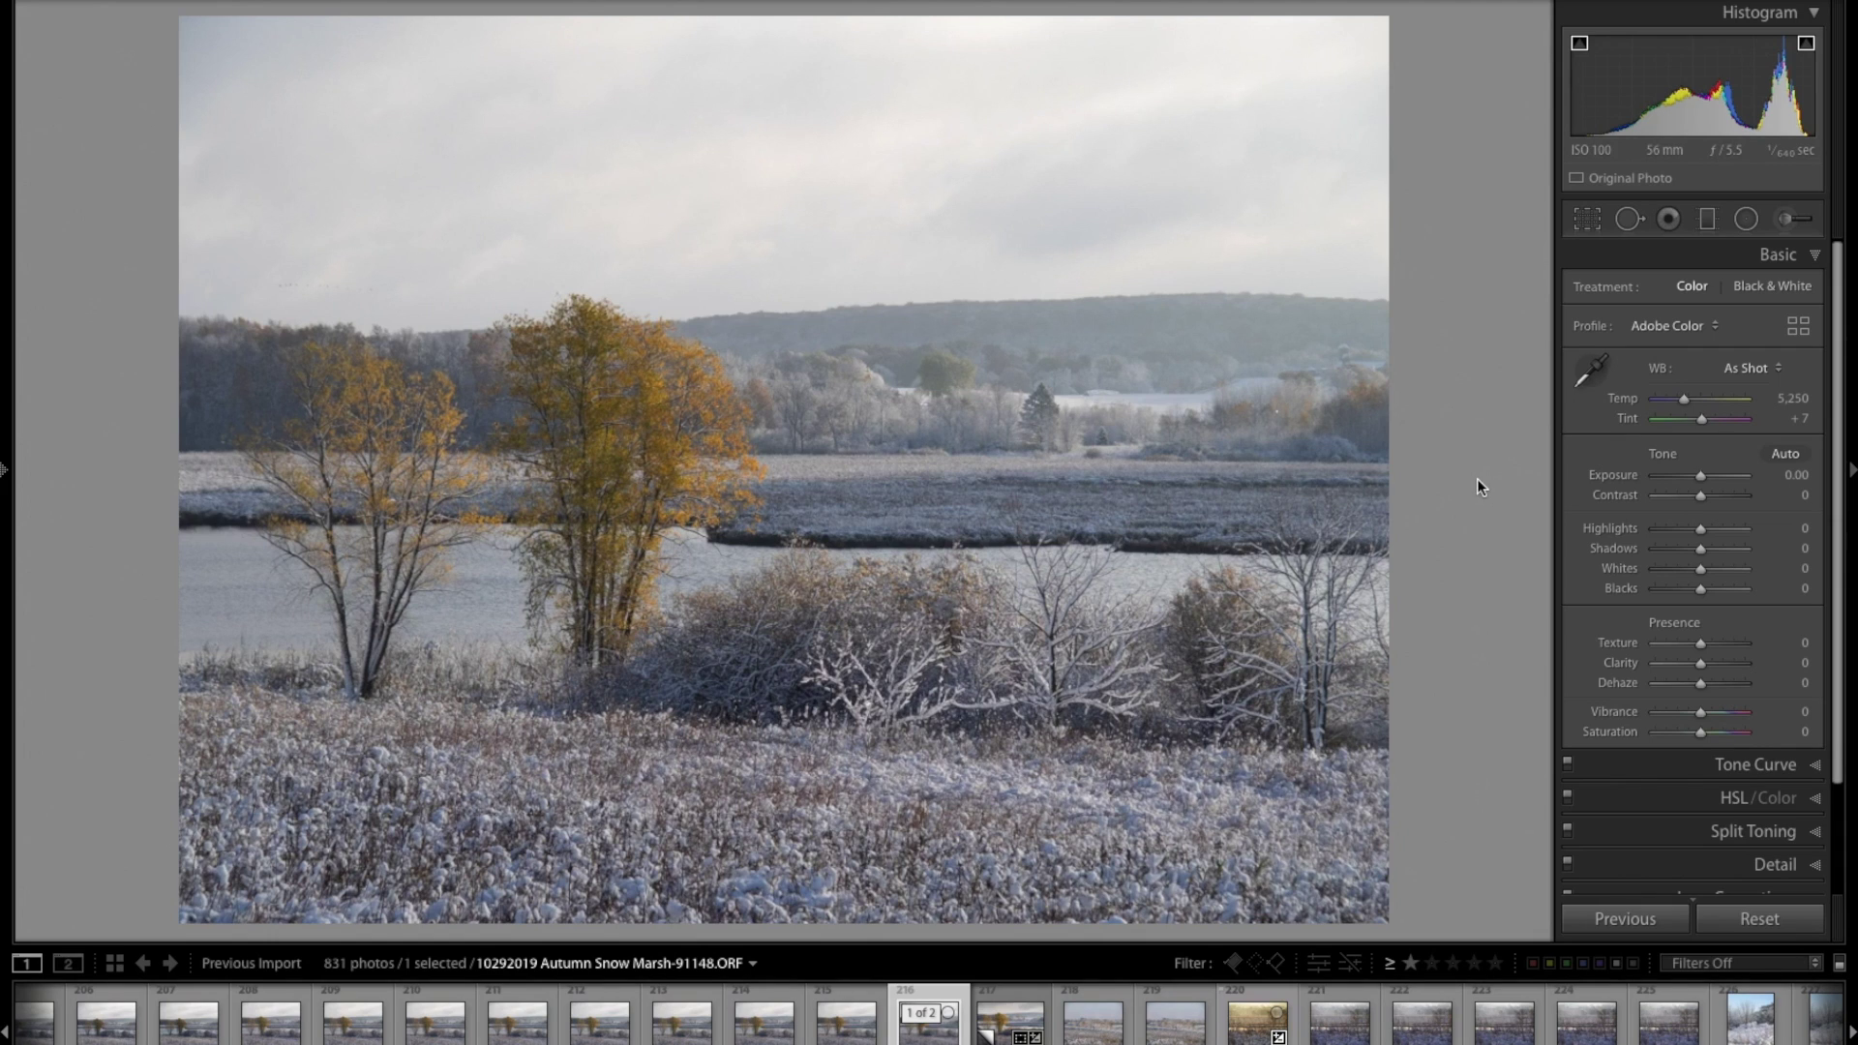
# Create a virtual copy (Copy 2) of the Autumn Snow Marsh photo from its filmstrip thumbnail.
pyautogui.rightClick(935, 1035)
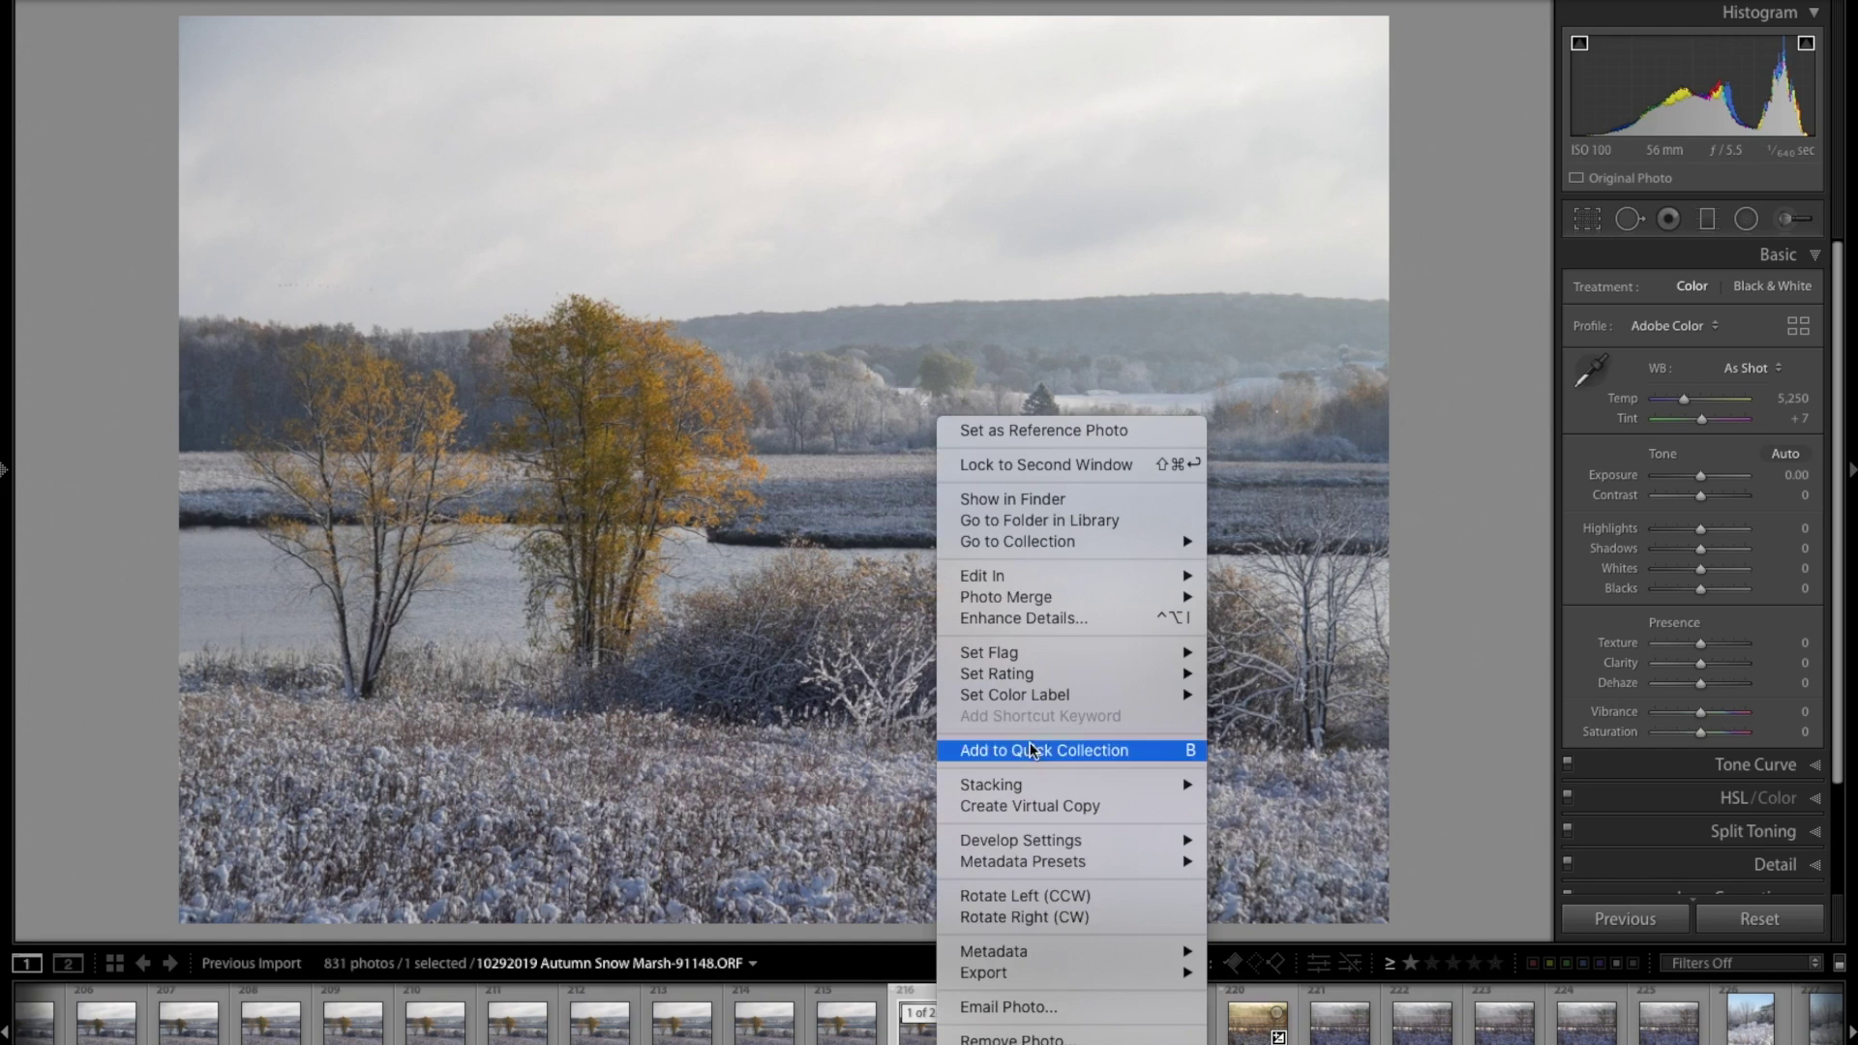
pyautogui.click(1037, 807)
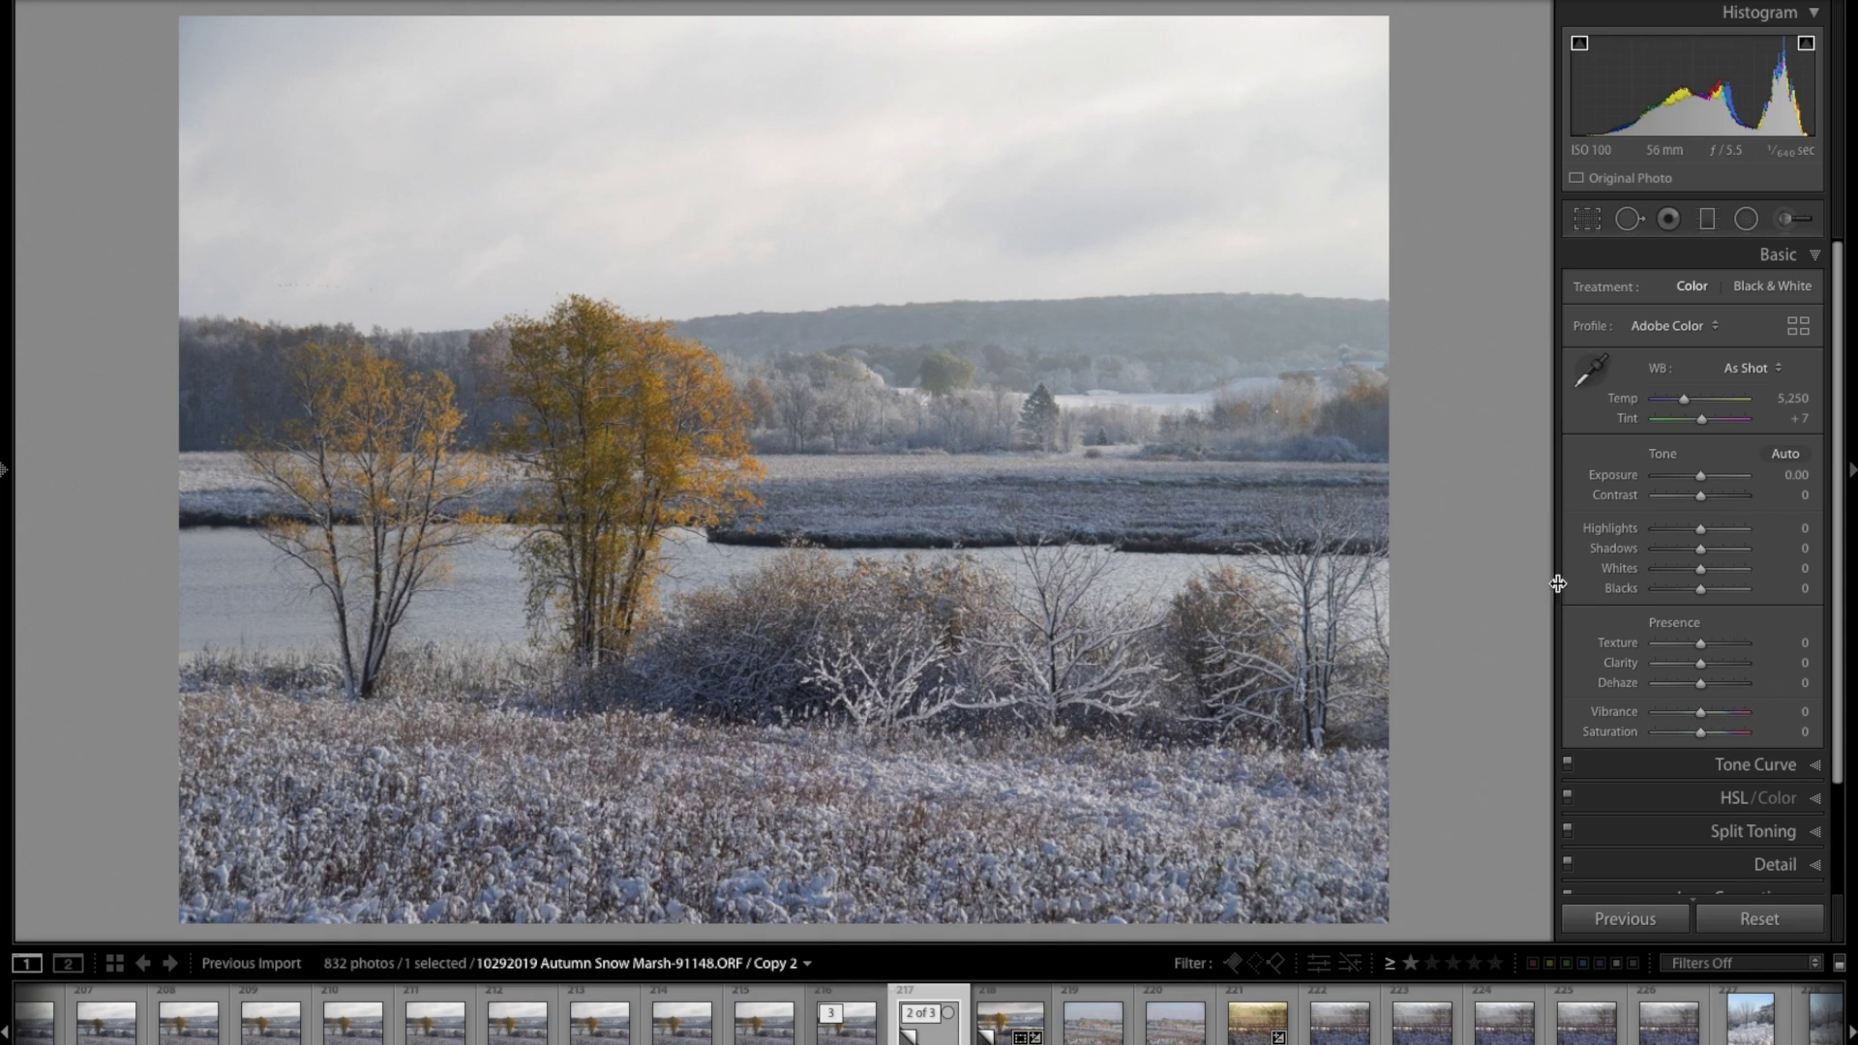
pyautogui.click(1673, 326)
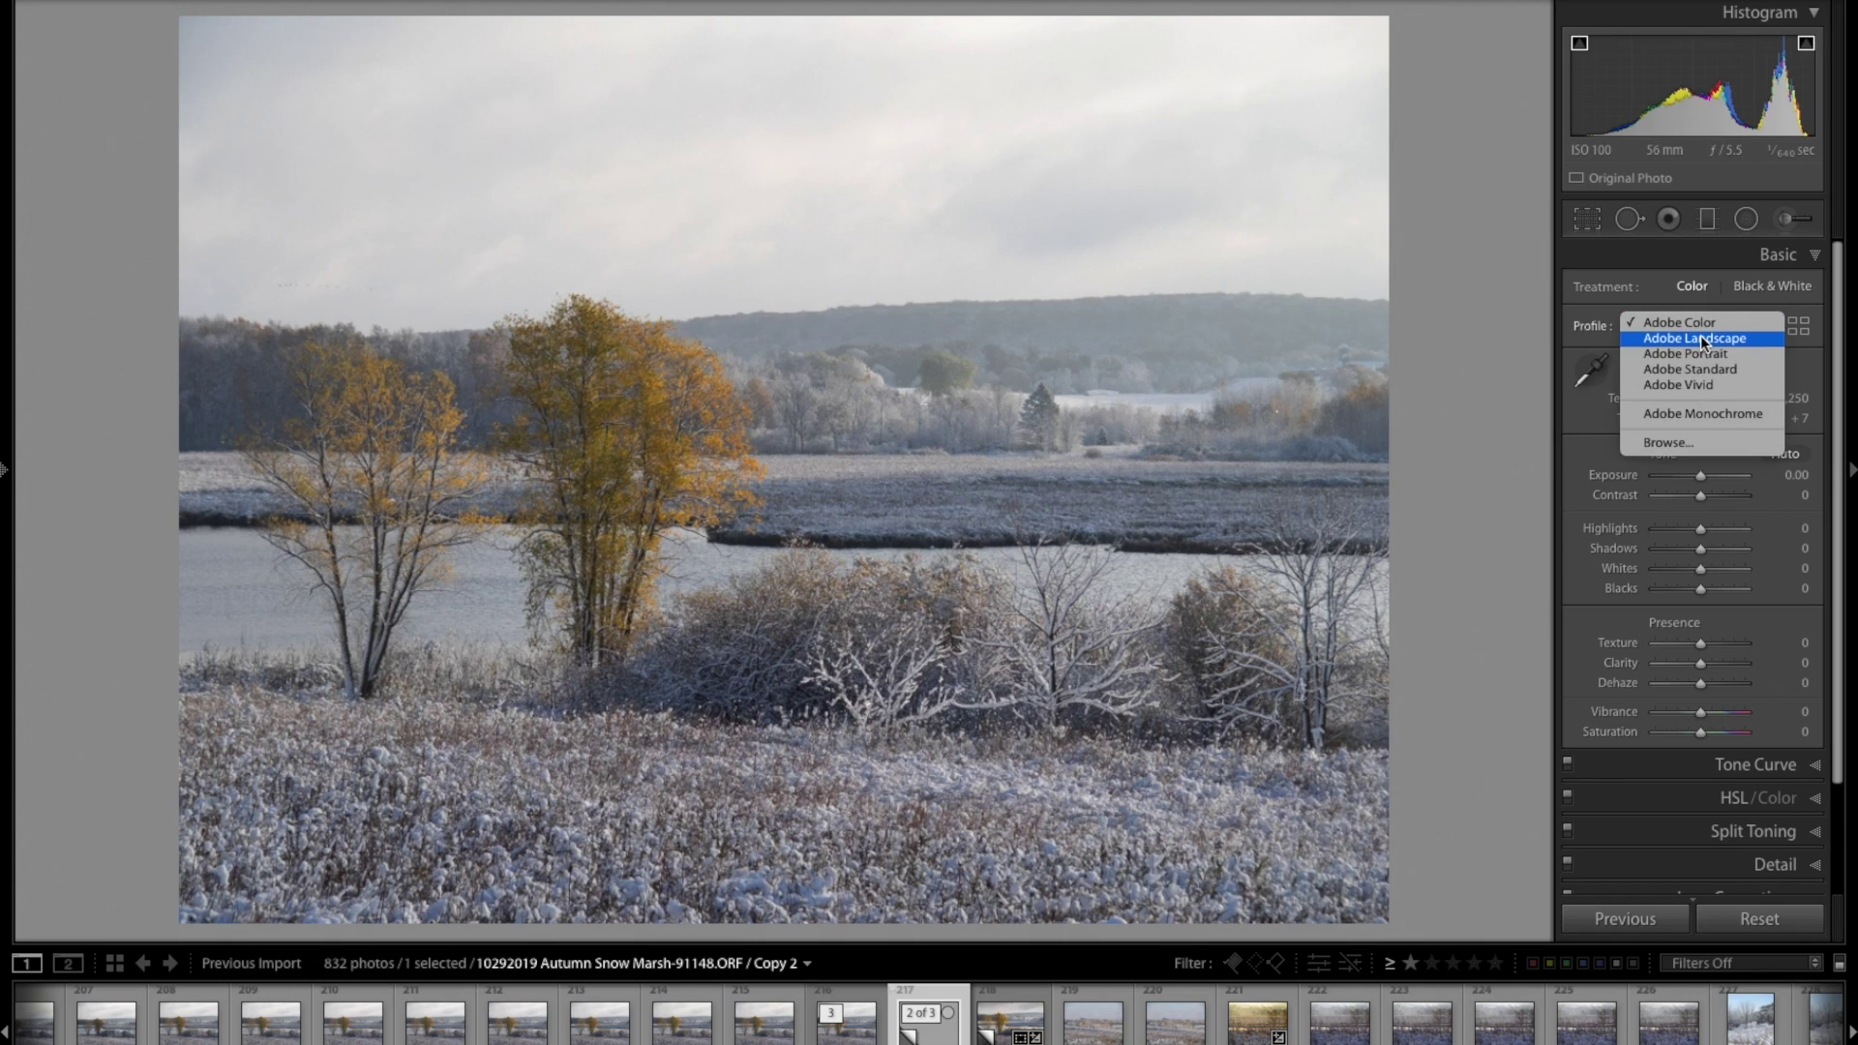
# Compare the Adobe Landscape and Adobe Vivid profiles on the copy, settling on Adobe Vivid.
pyautogui.click(1699, 335)
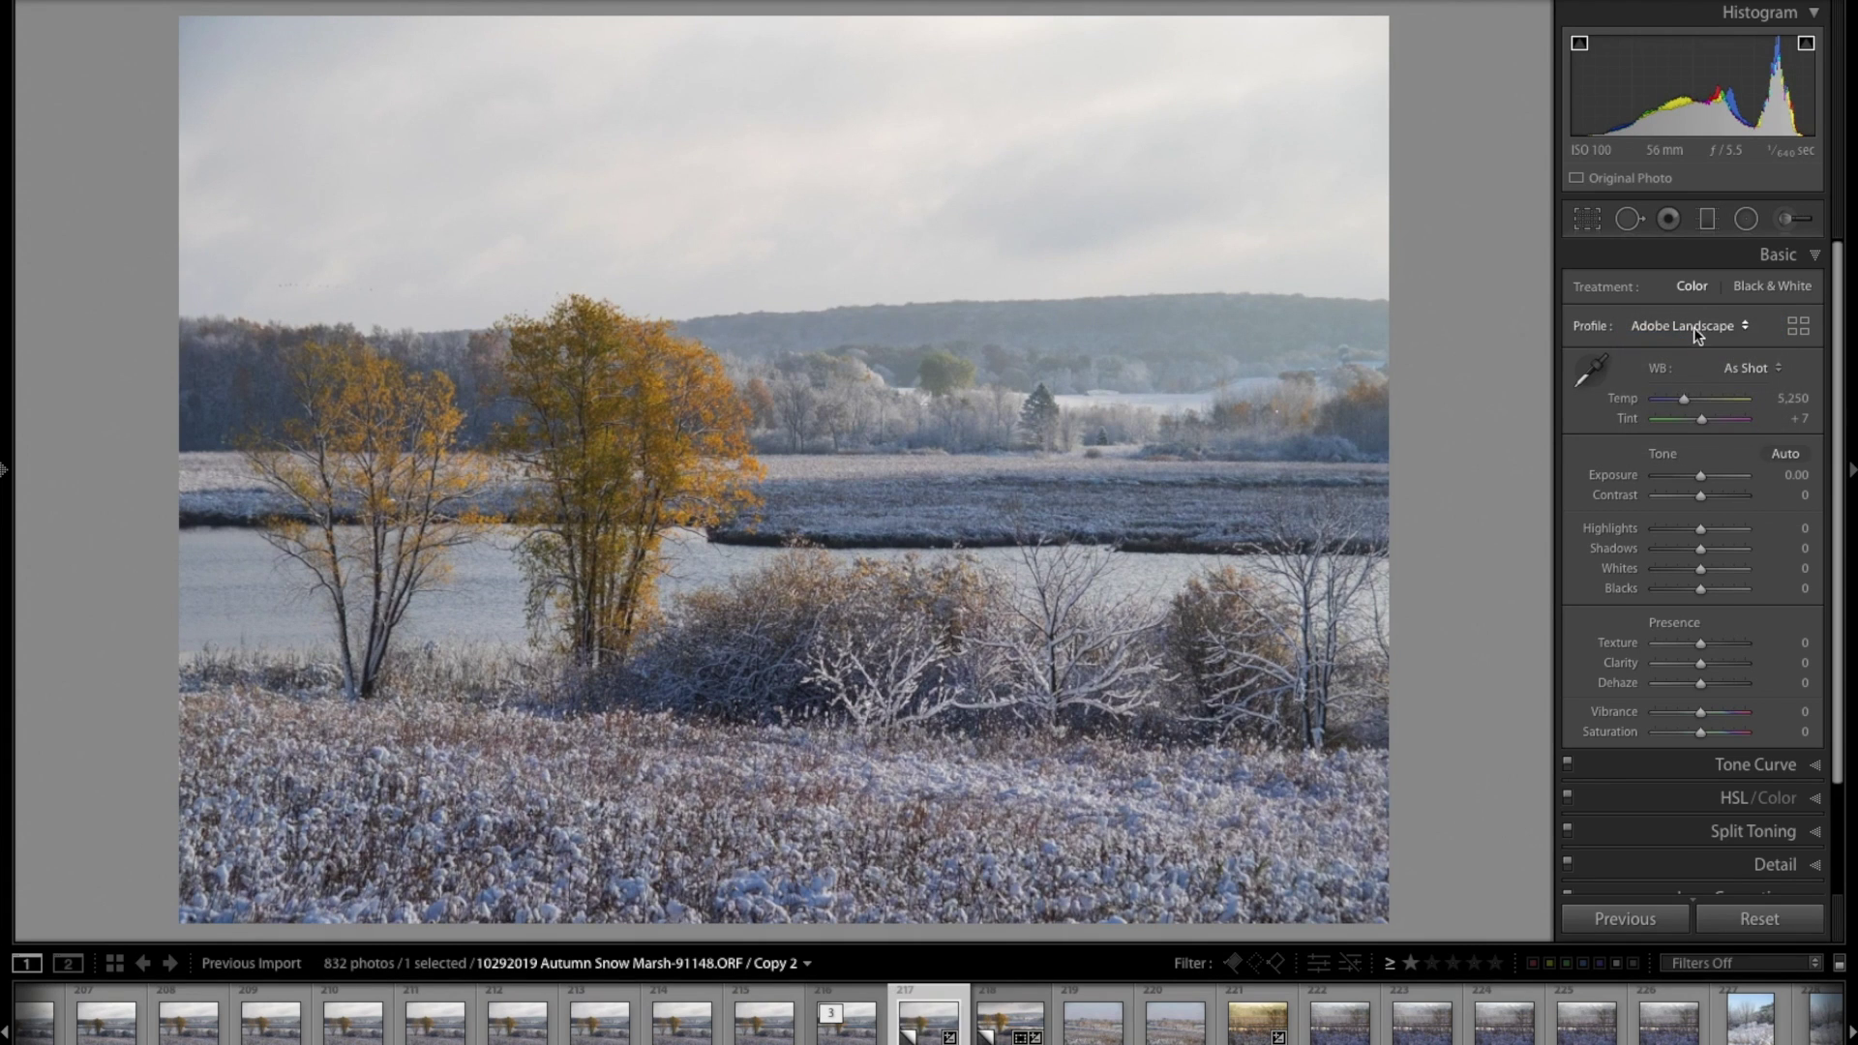
pyautogui.click(1694, 329)
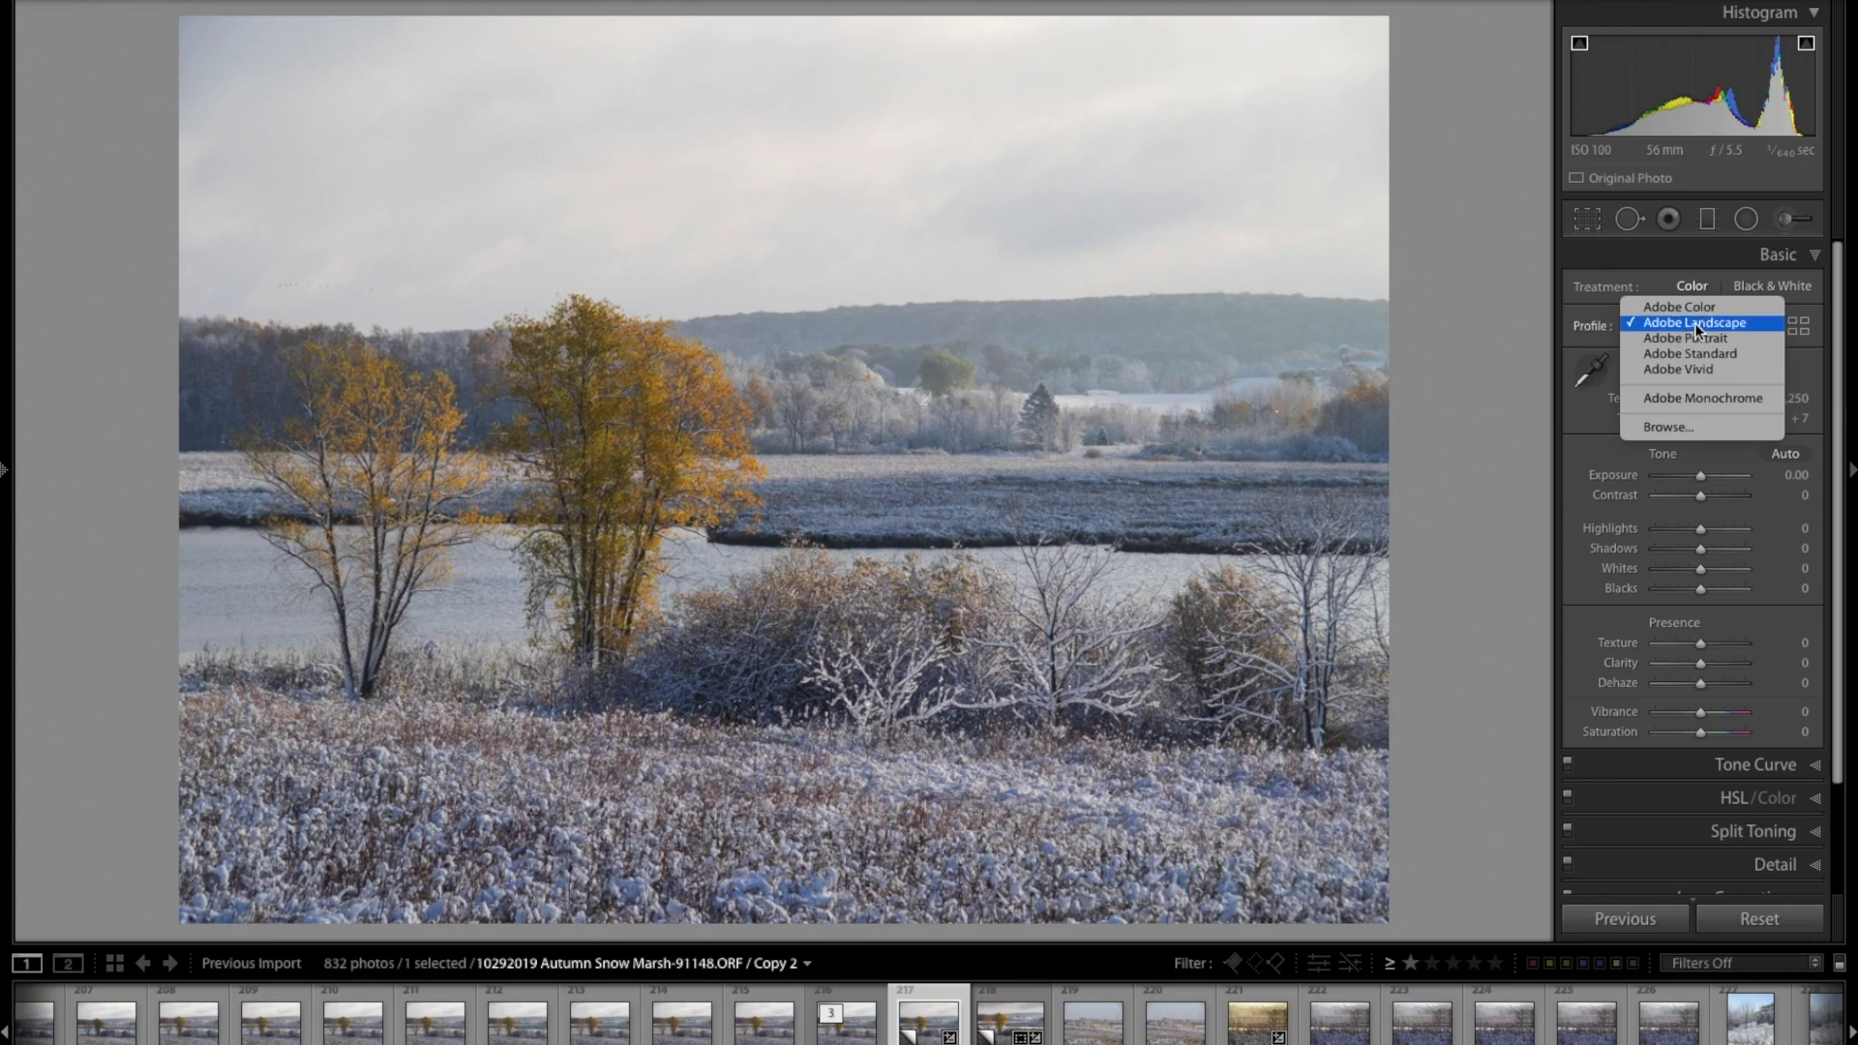
pyautogui.click(1676, 367)
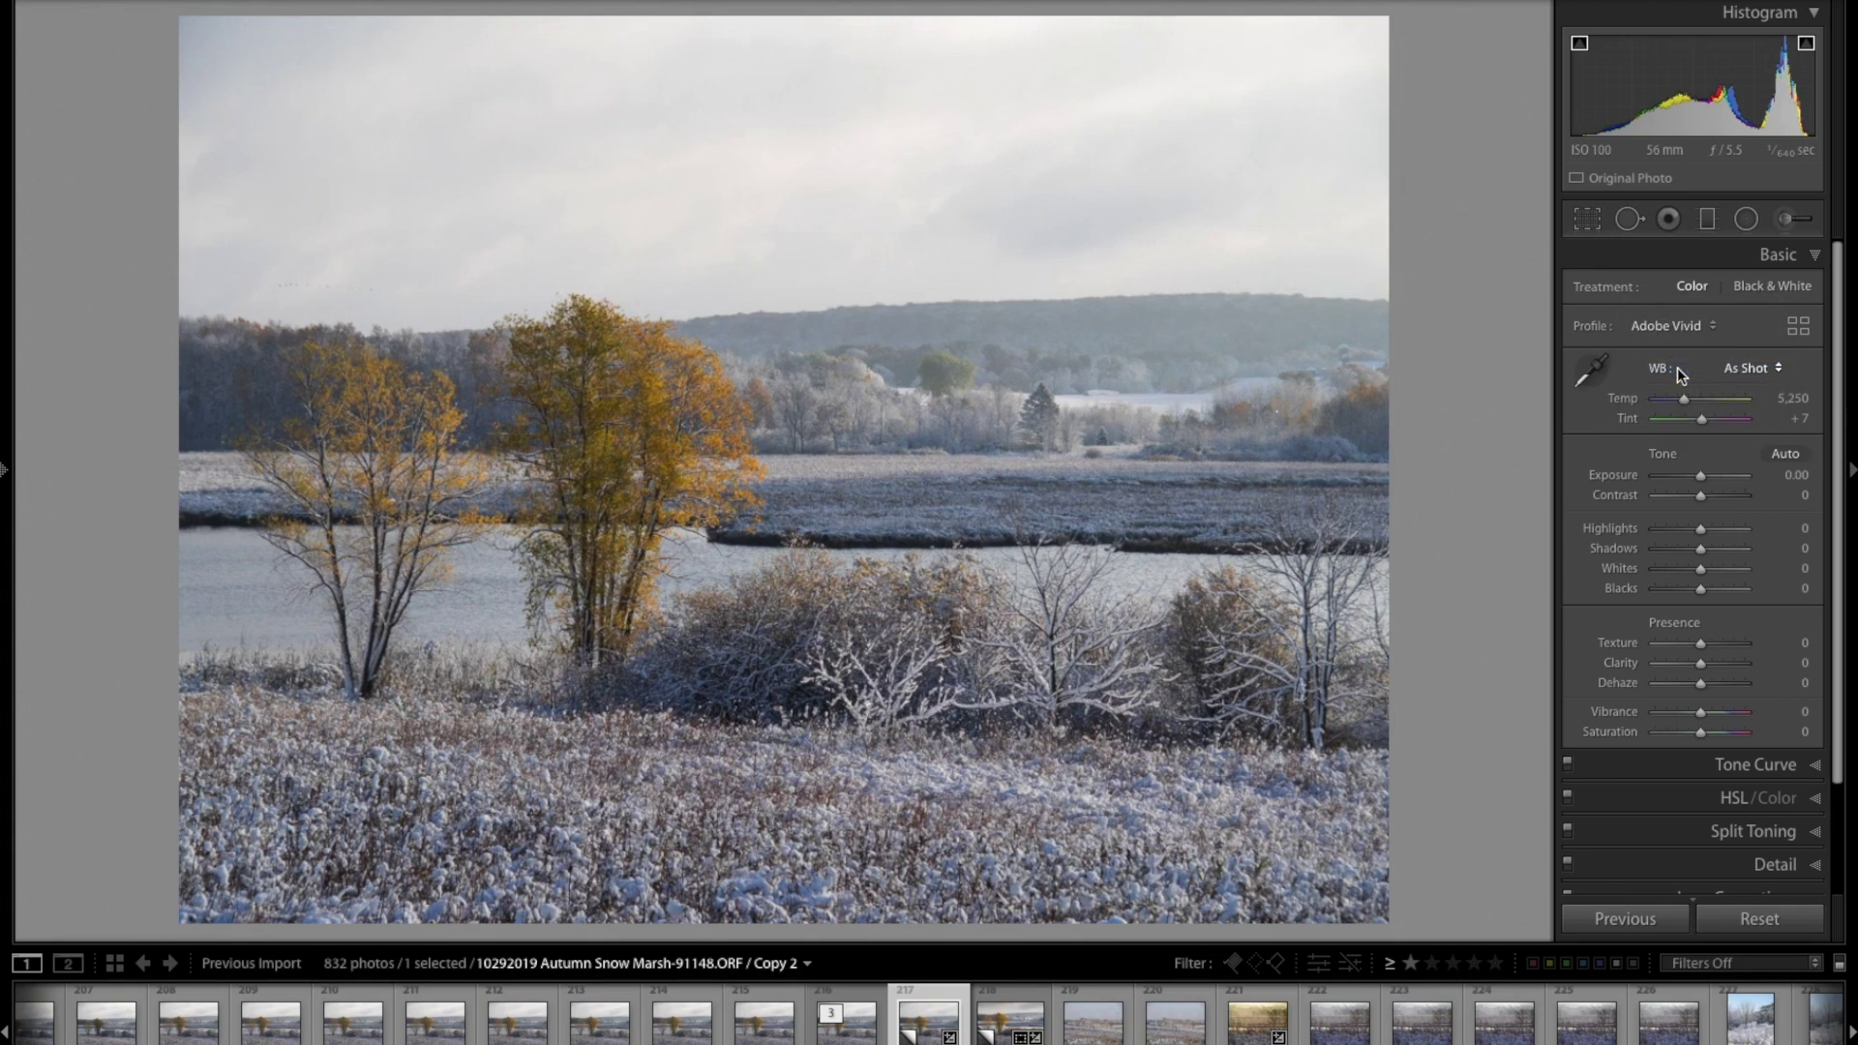
pyautogui.click(1692, 327)
pyautogui.click(1701, 278)
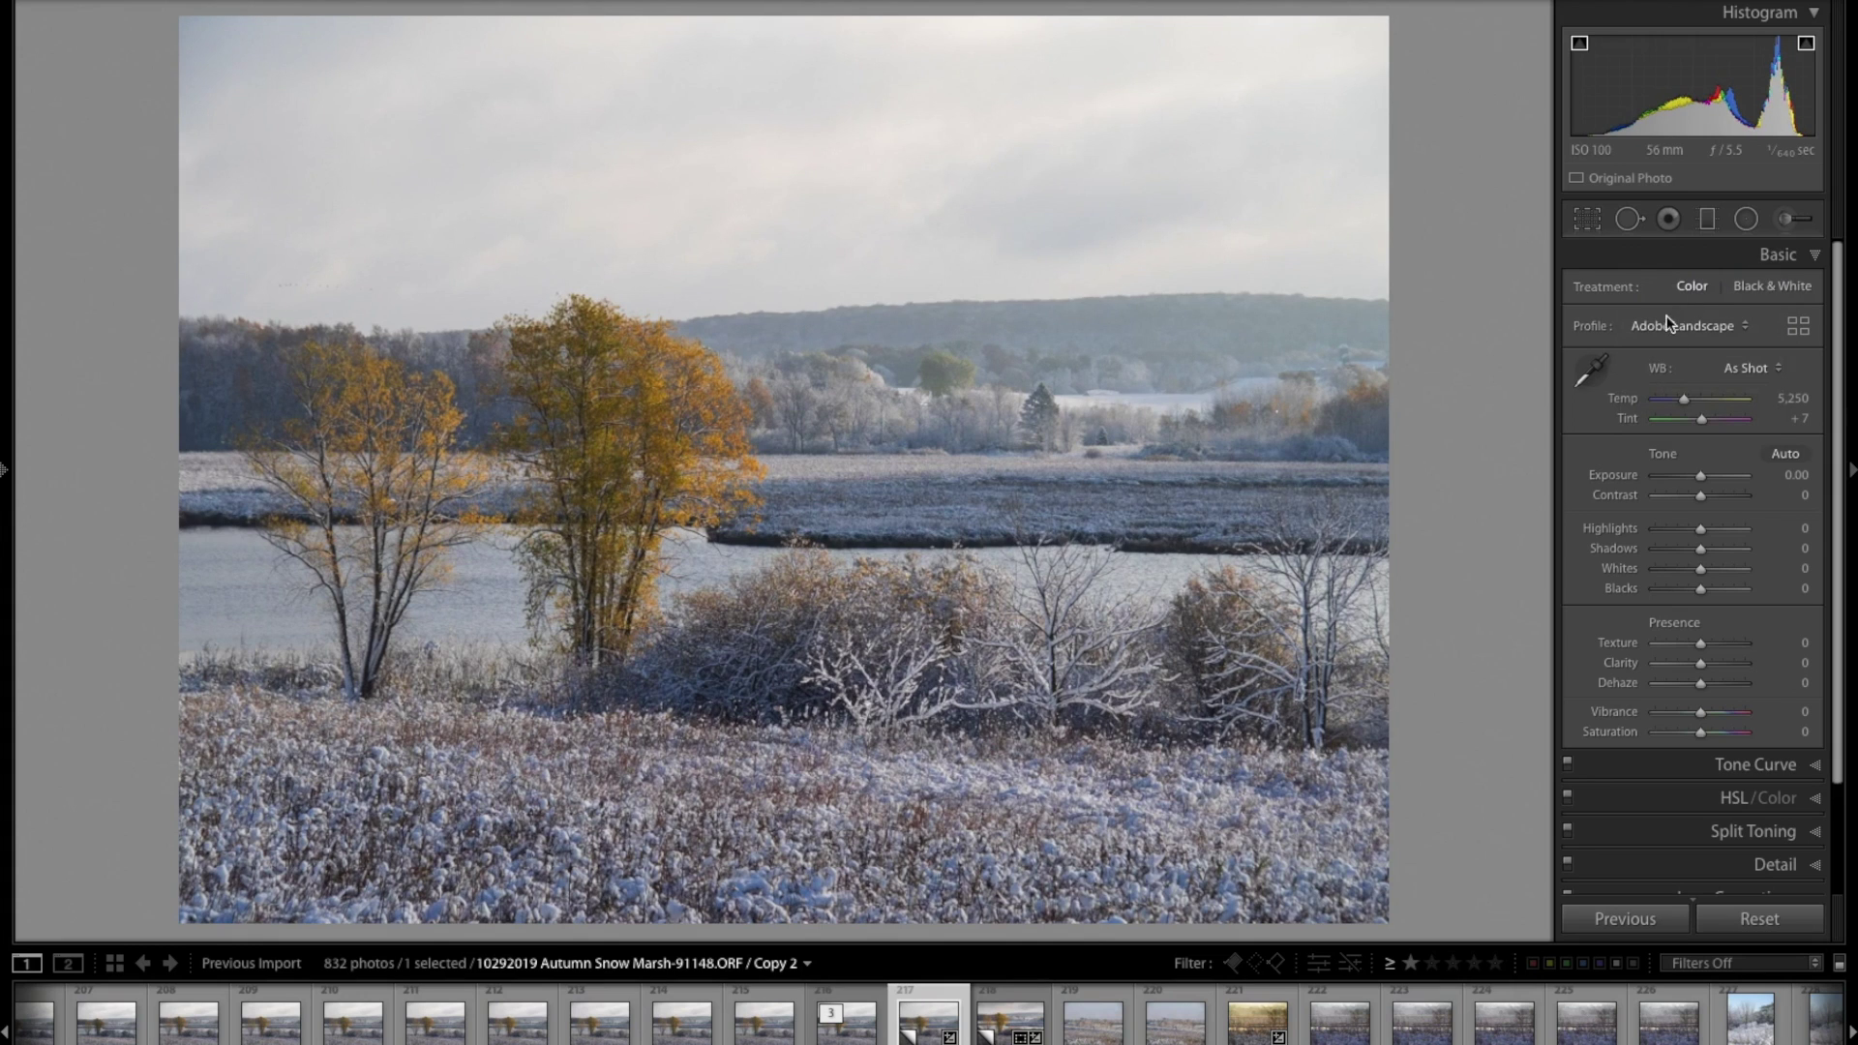
pyautogui.click(1667, 325)
pyautogui.click(1678, 281)
pyautogui.click(1664, 319)
pyautogui.click(1651, 368)
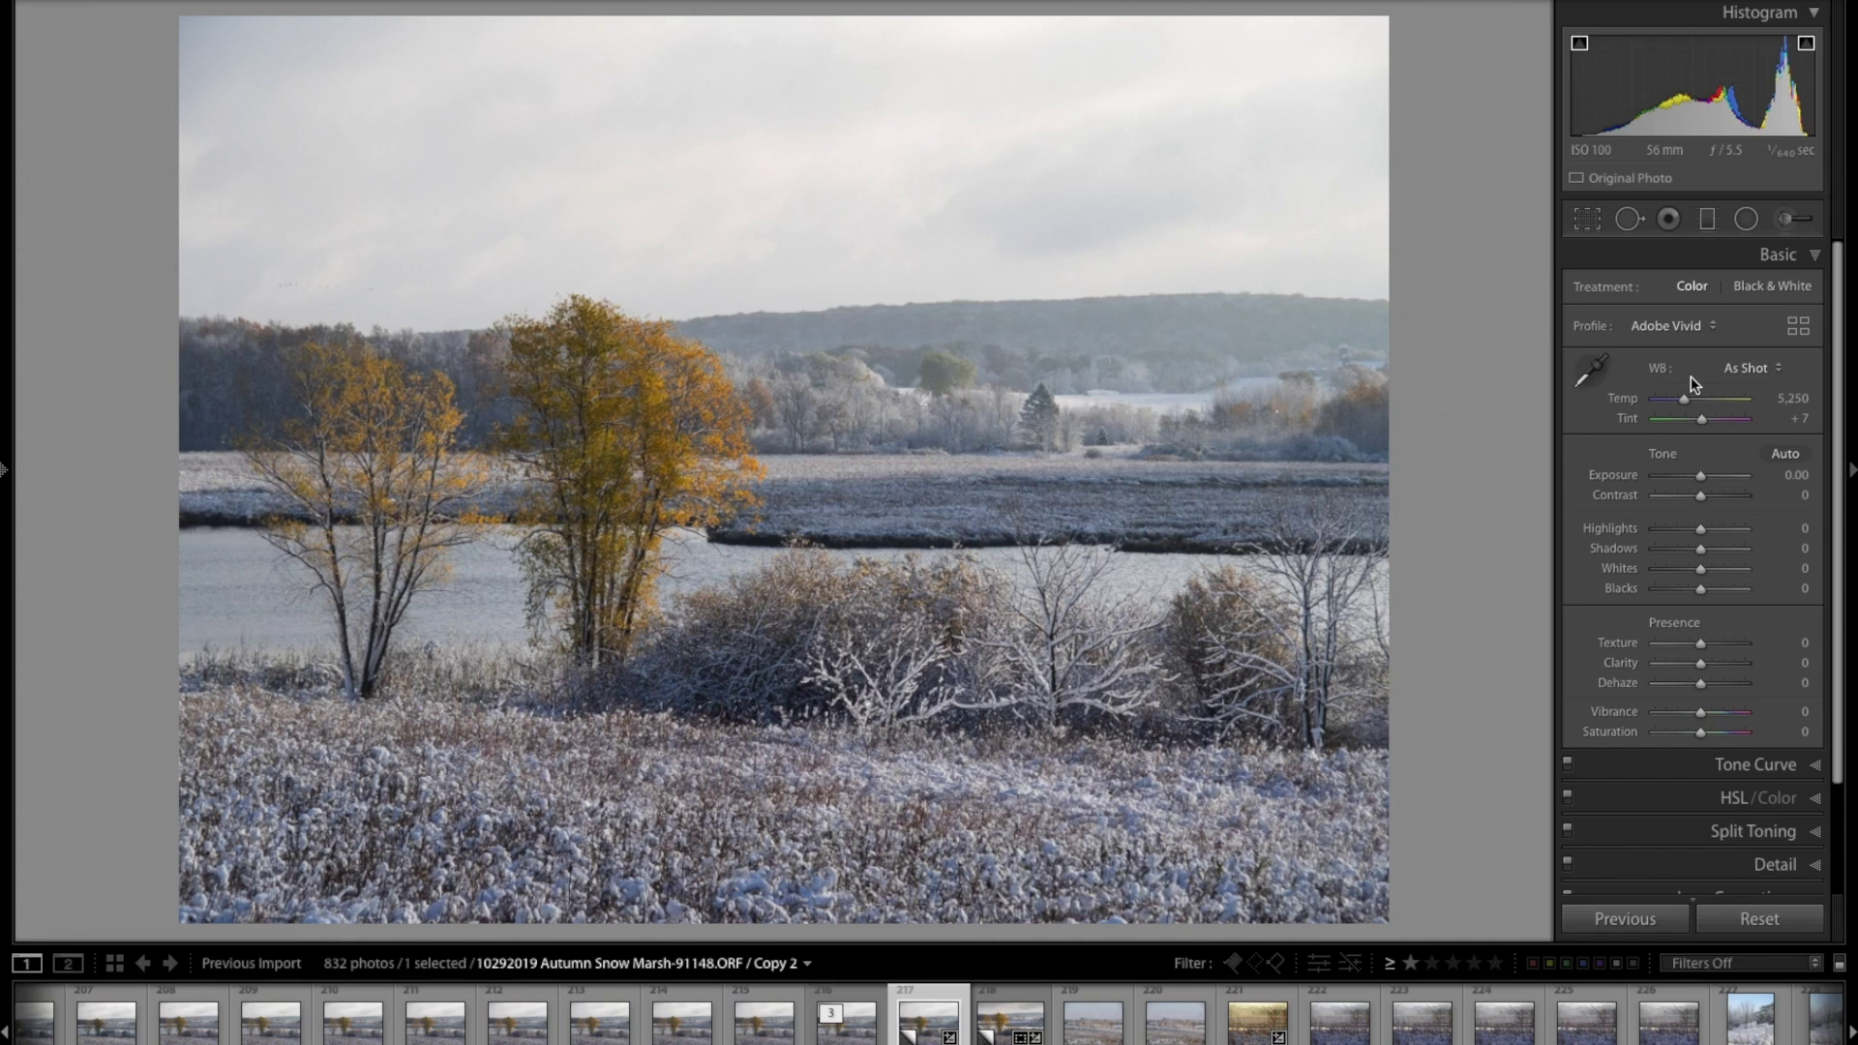
pyautogui.click(1668, 325)
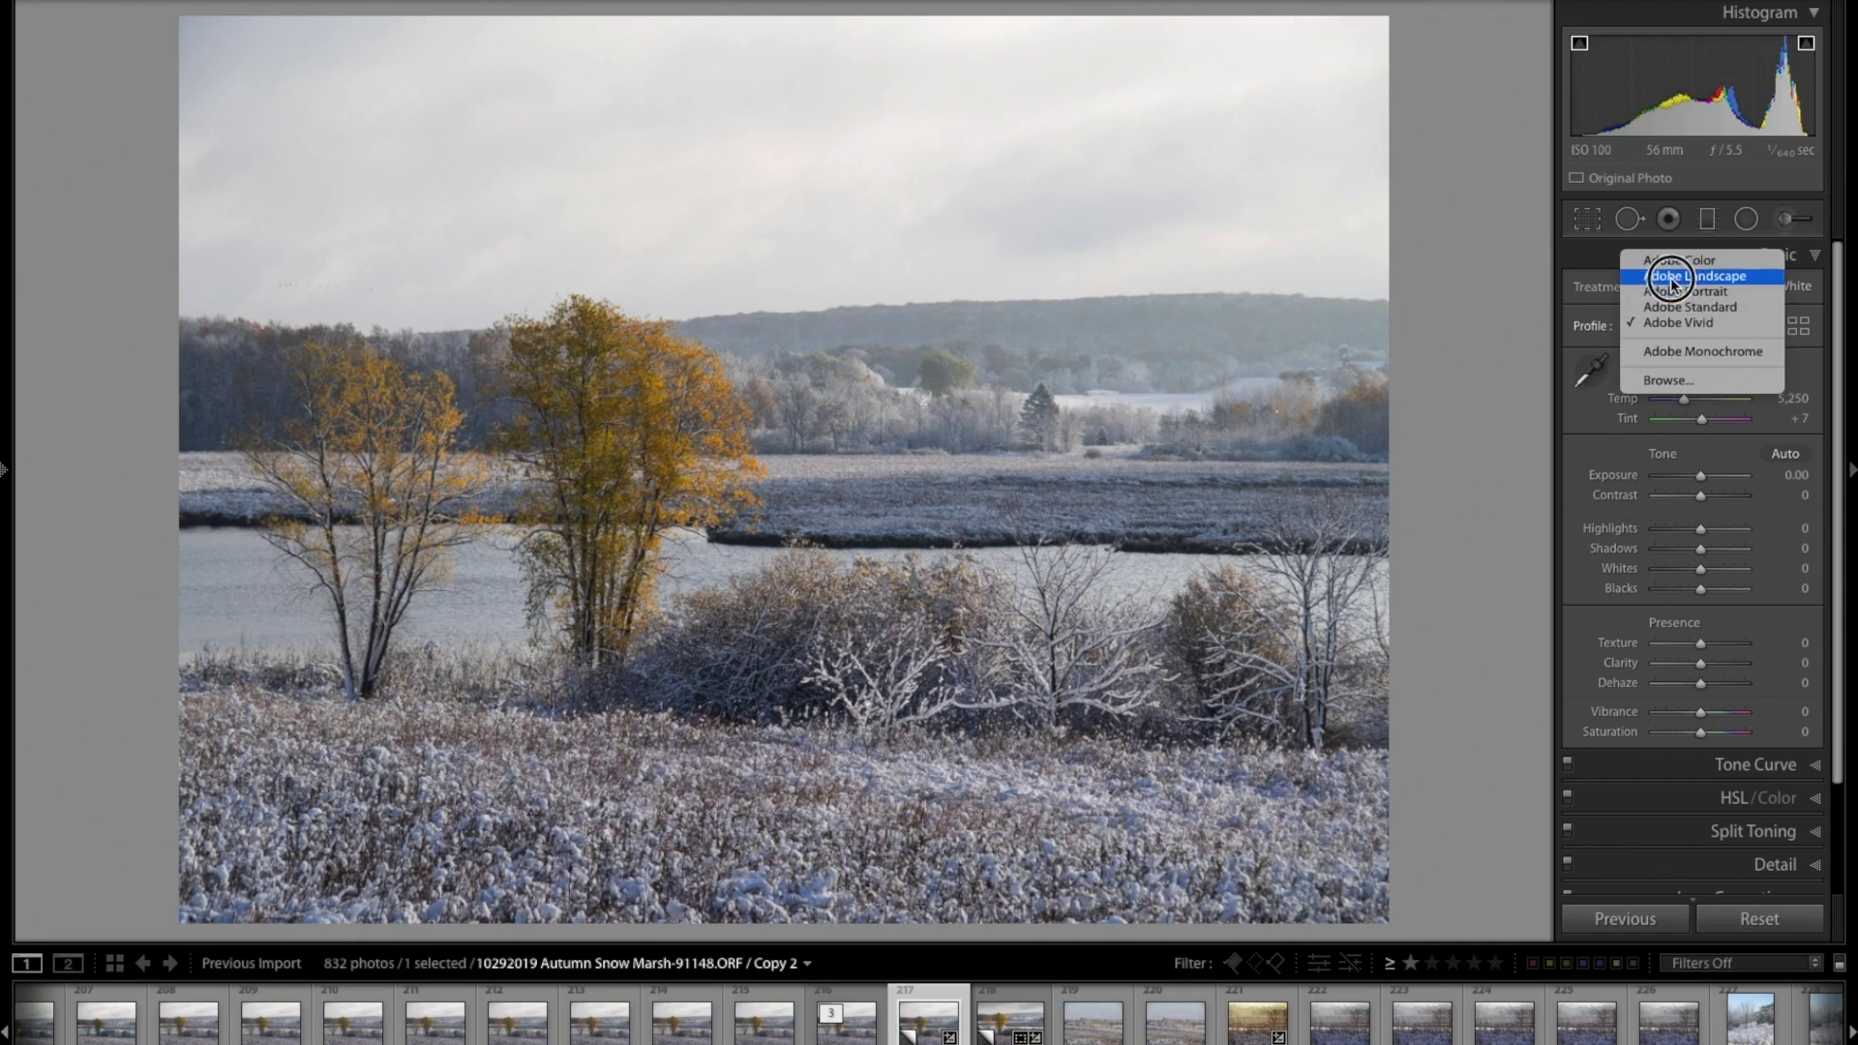
pyautogui.click(1670, 276)
pyautogui.click(1660, 323)
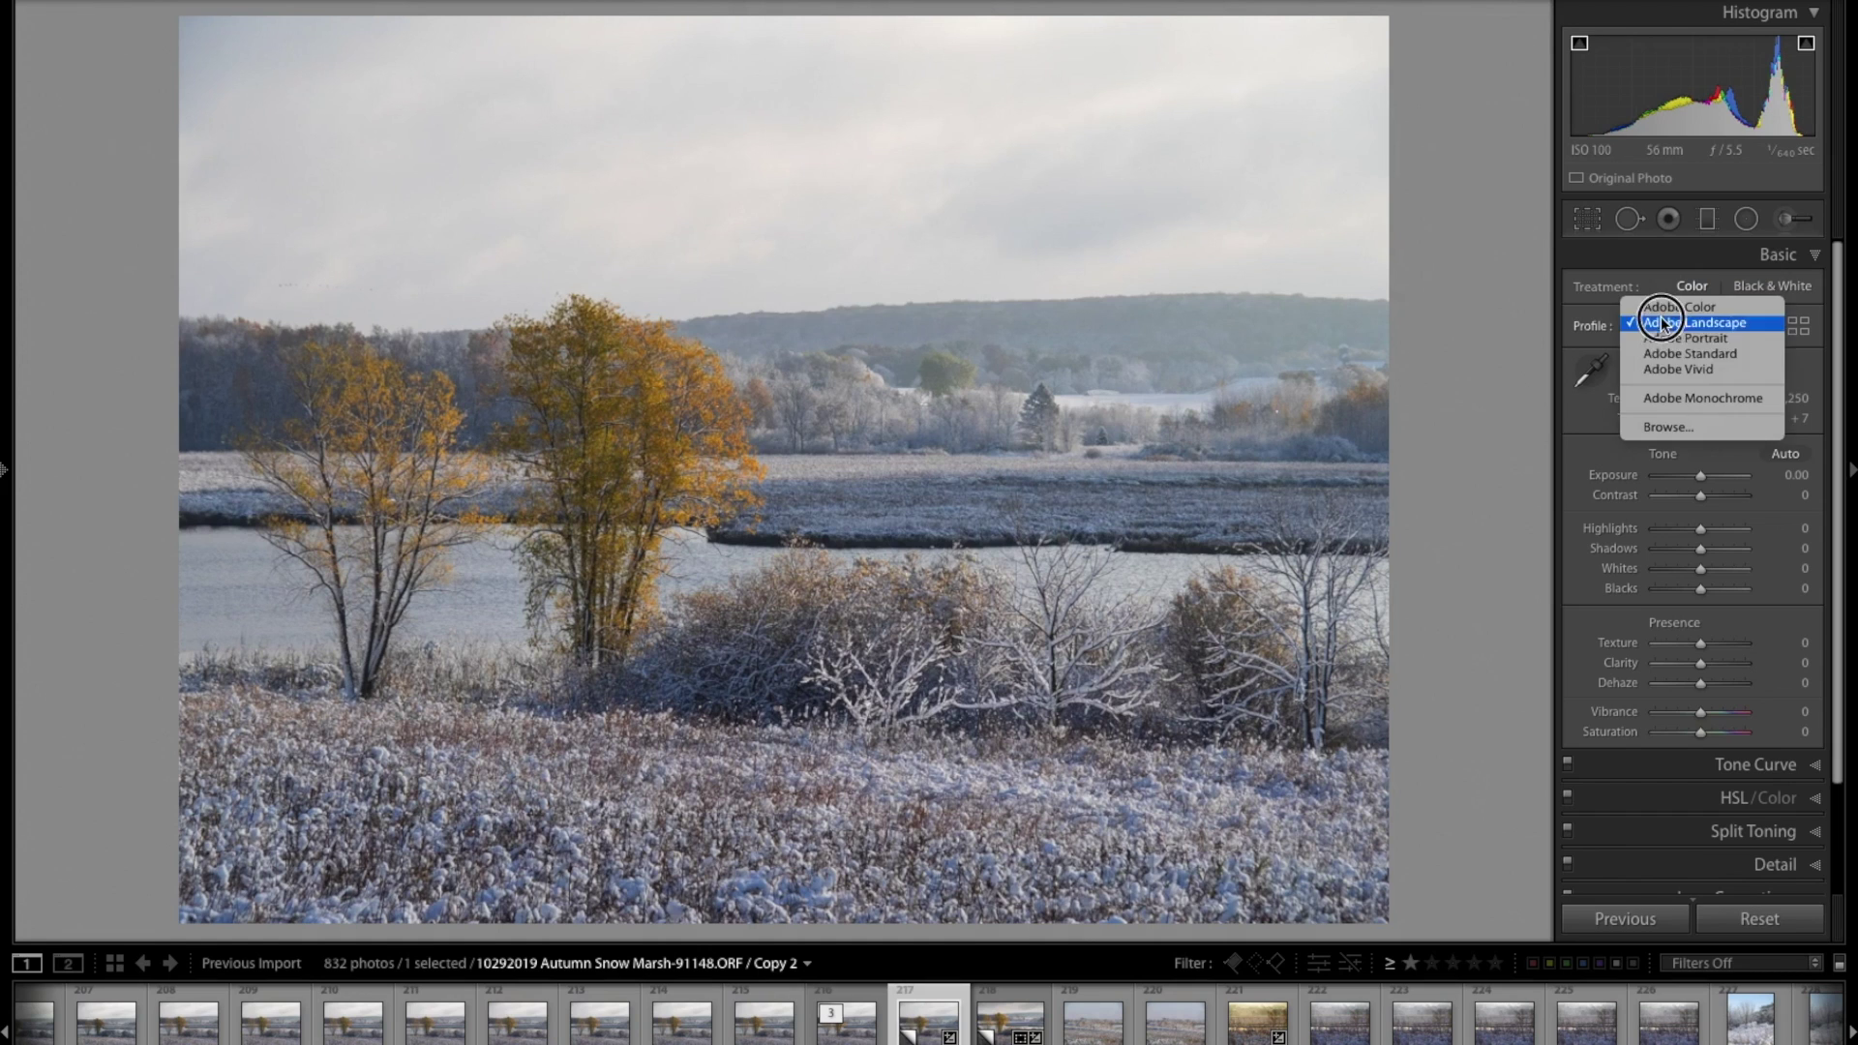
pyautogui.click(1657, 370)
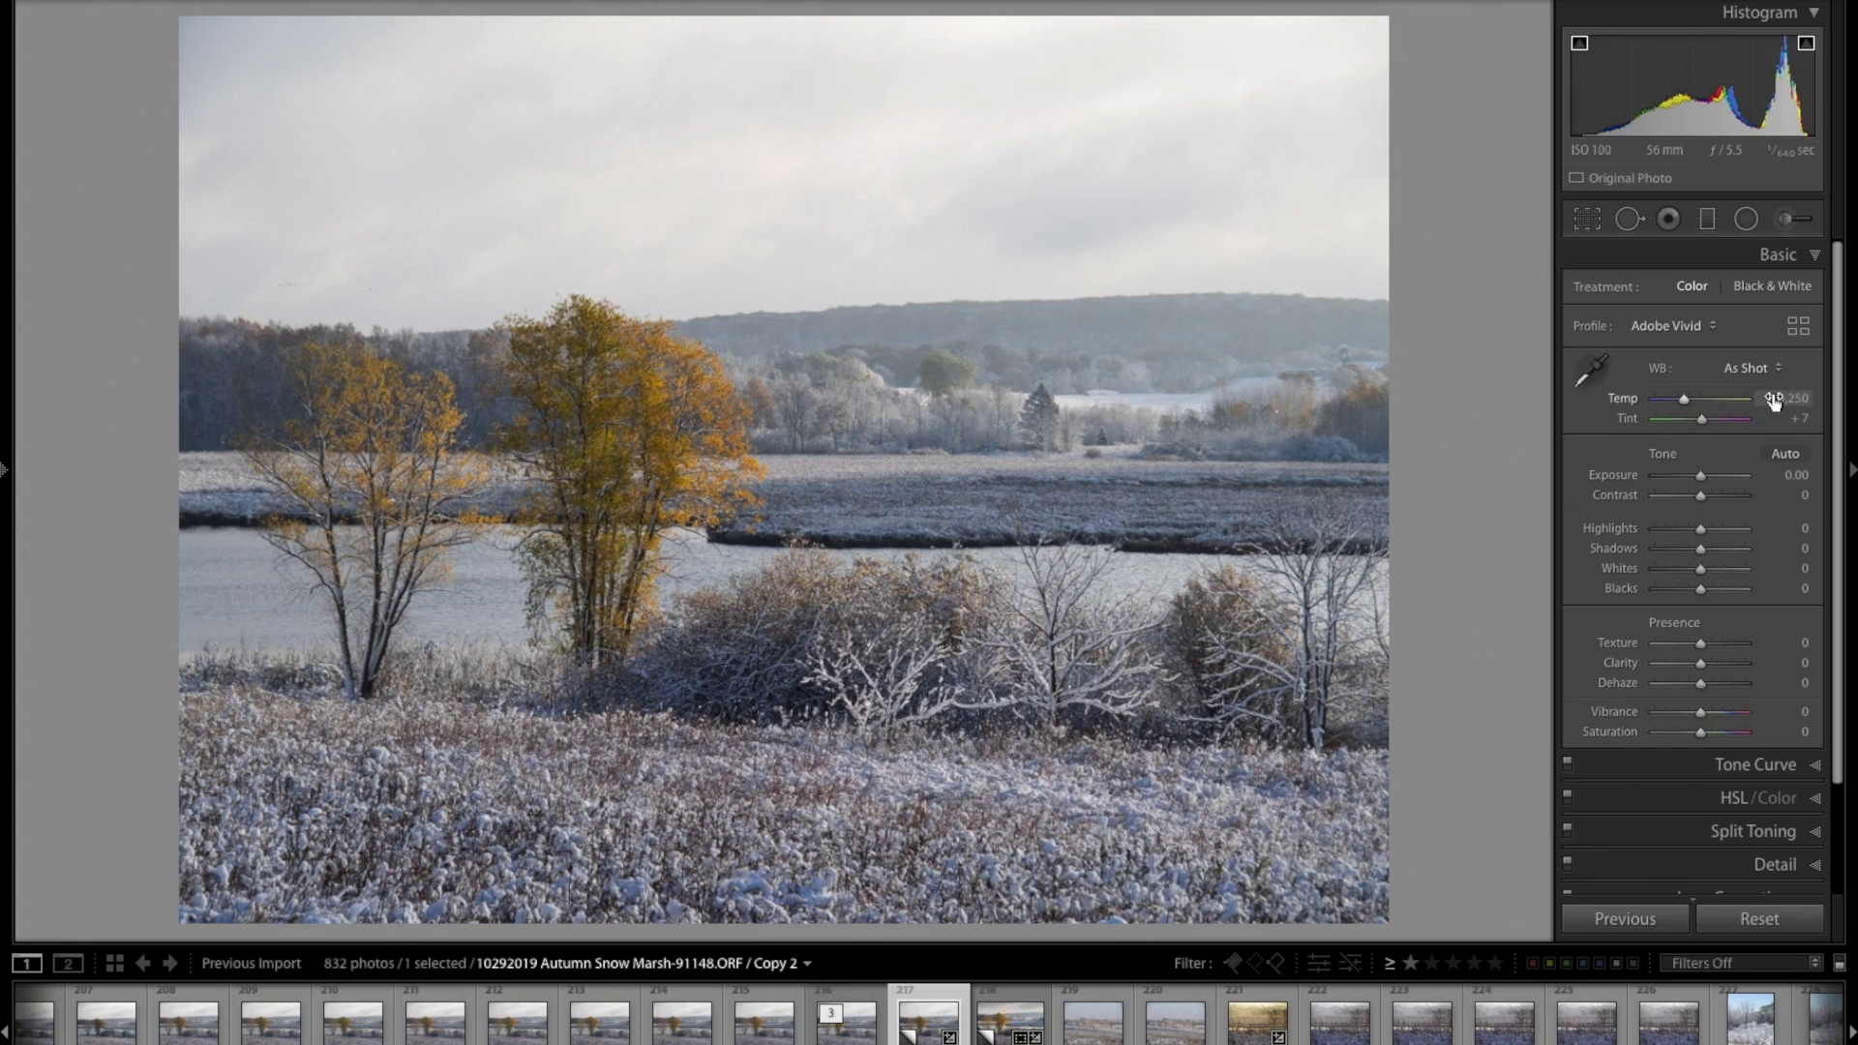
# Warm the temperature to 5,450, try the Daylight and Cloudy presets, then return to Custom.
pyautogui.press('Up')
pyautogui.press('Up')
pyautogui.press('Up')
pyautogui.press('Up')
pyautogui.click(1744, 372)
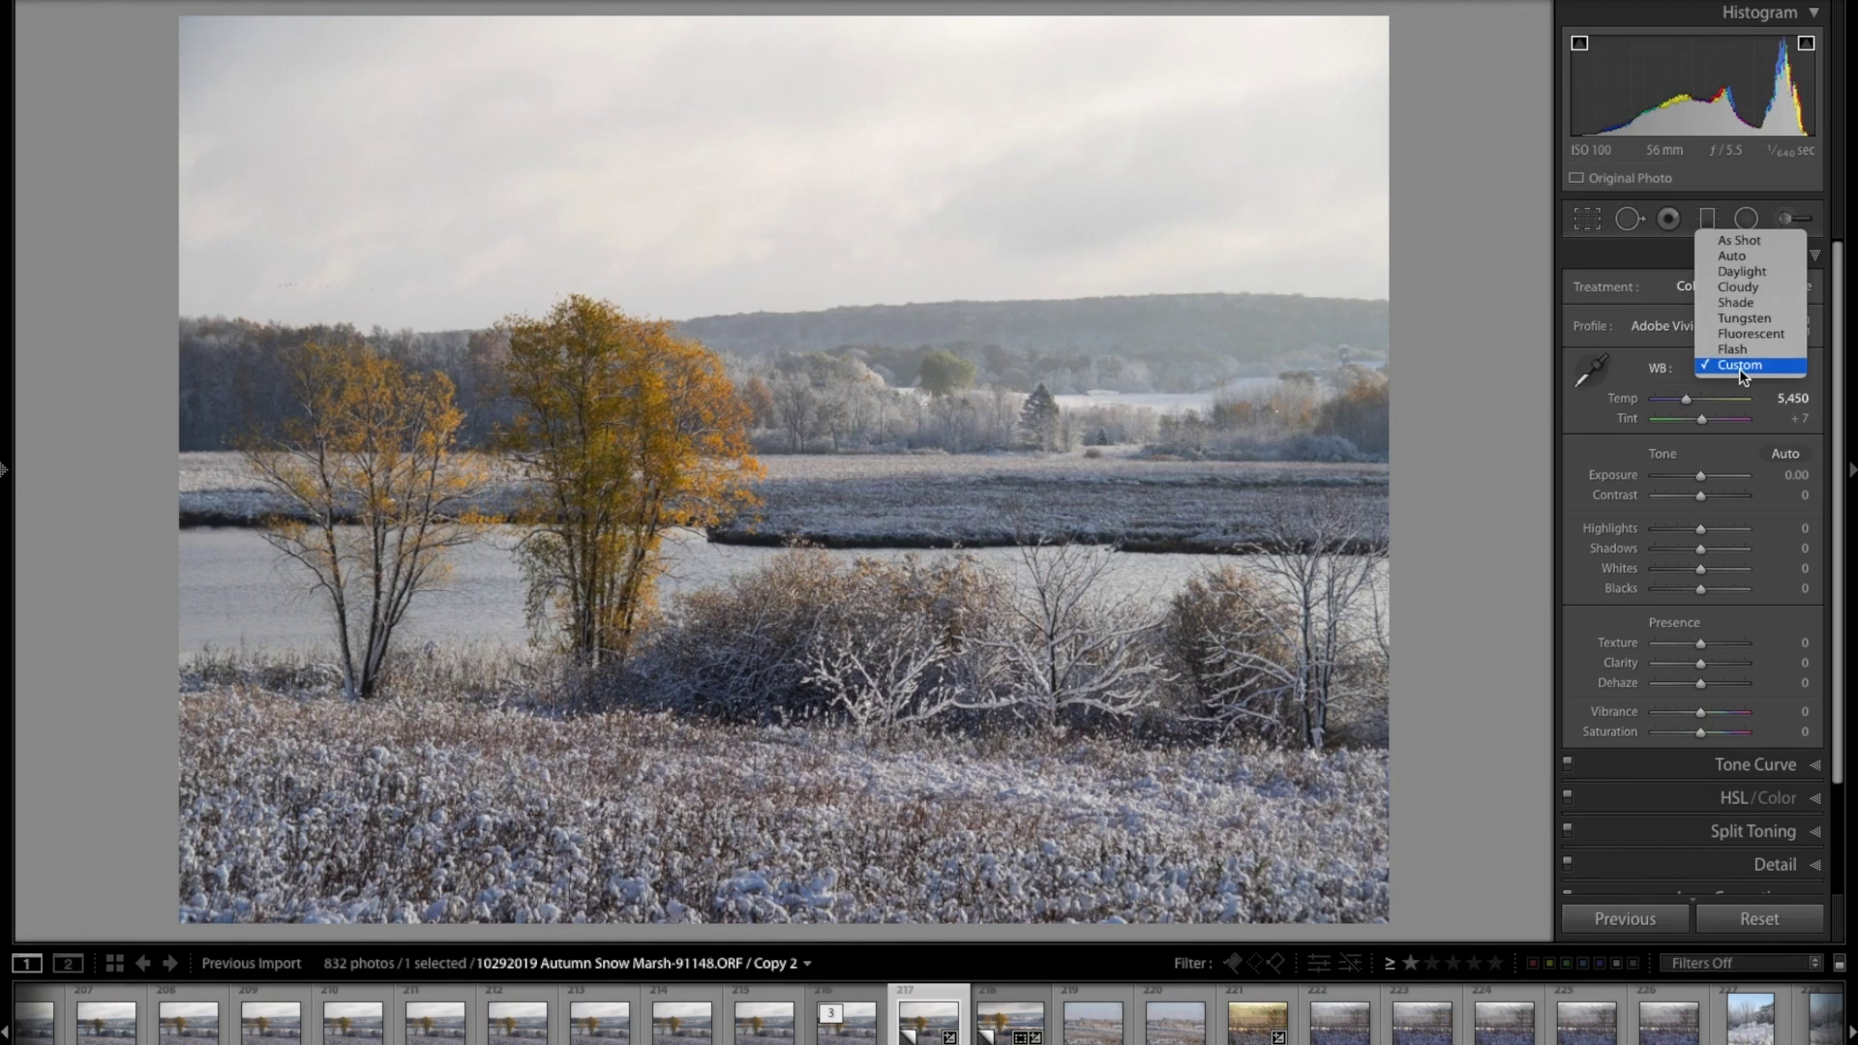
pyautogui.click(1746, 271)
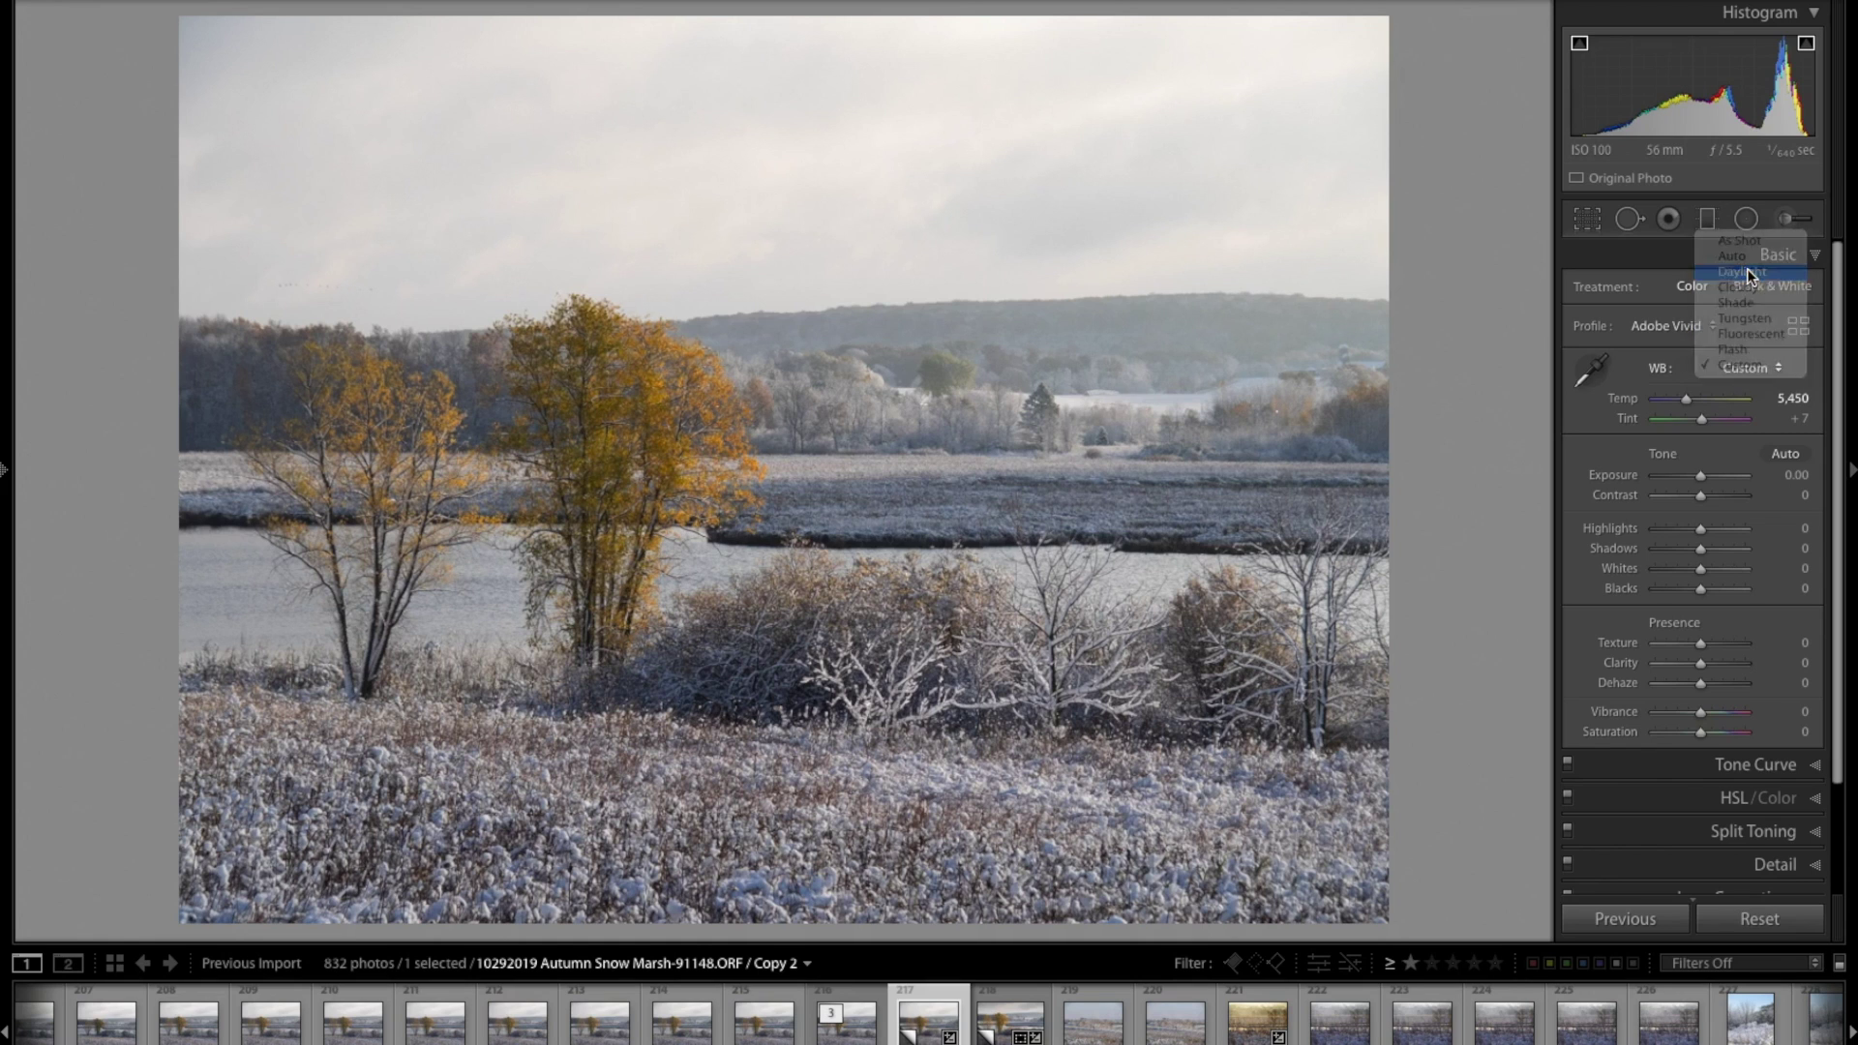
pyautogui.click(1752, 367)
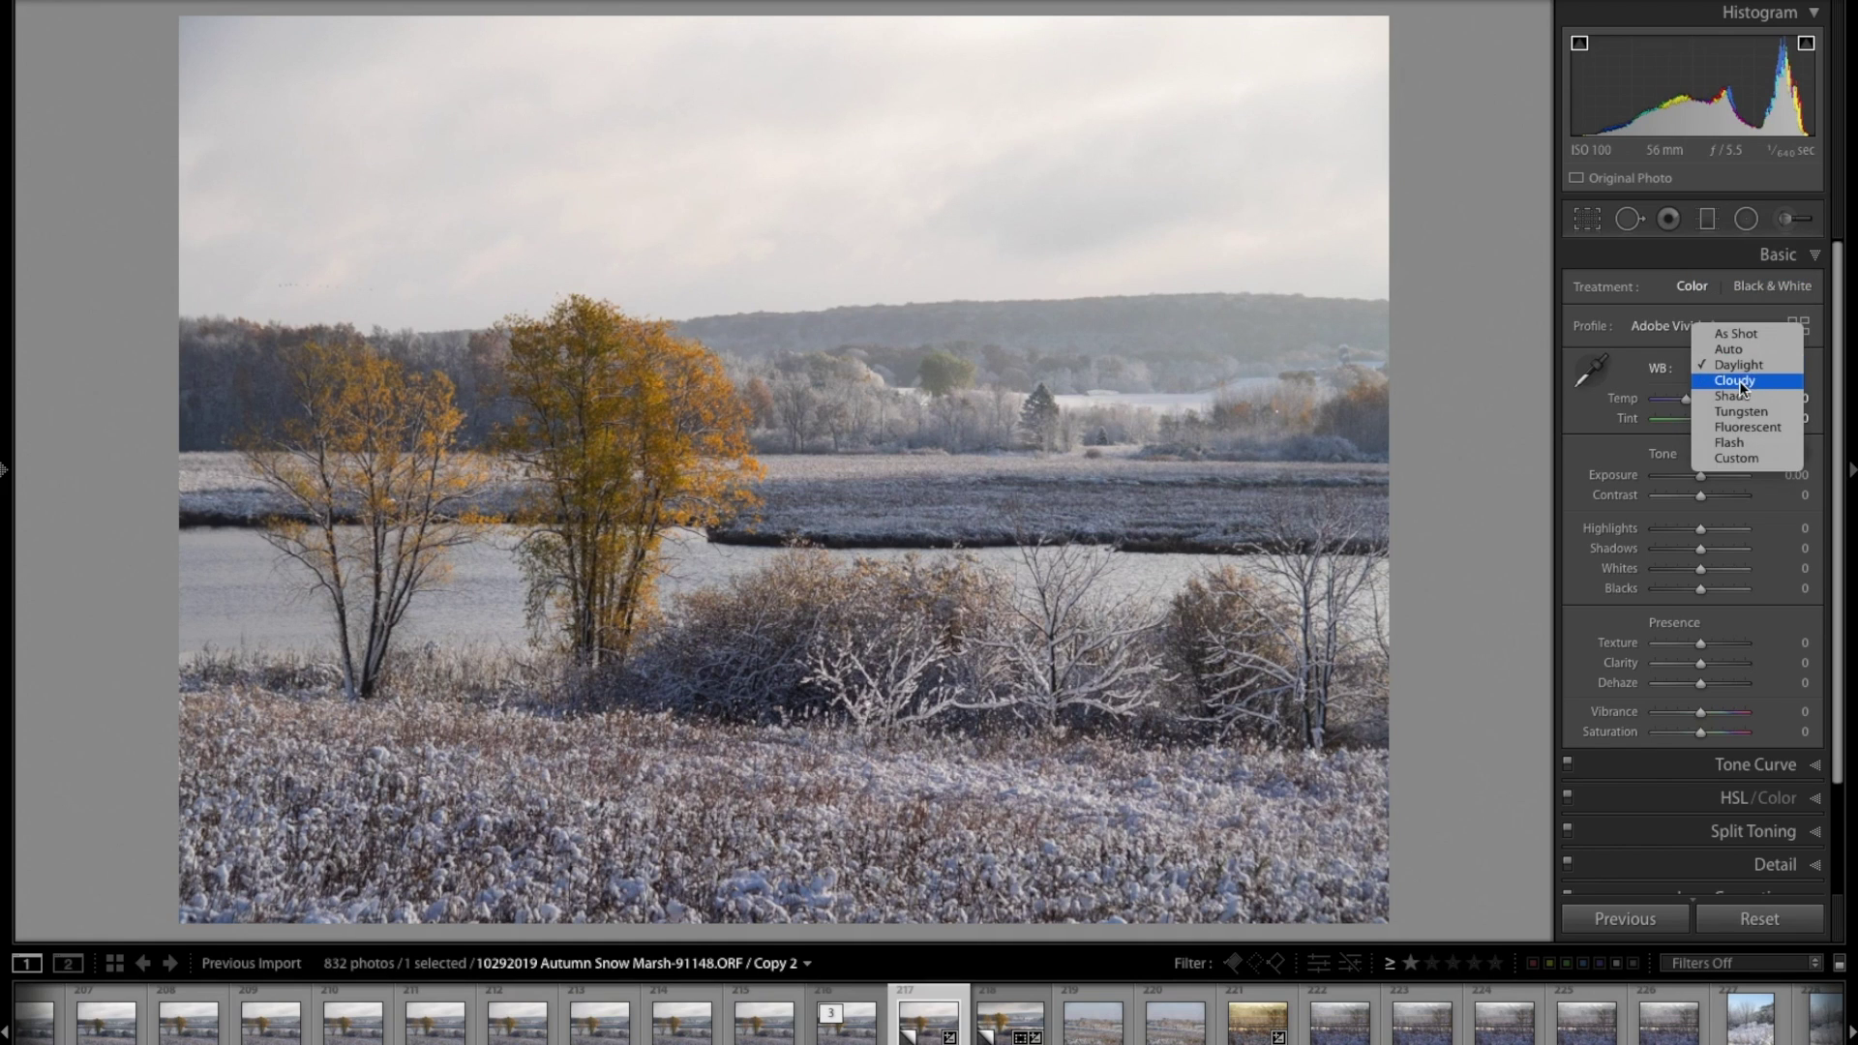
pyautogui.click(1739, 380)
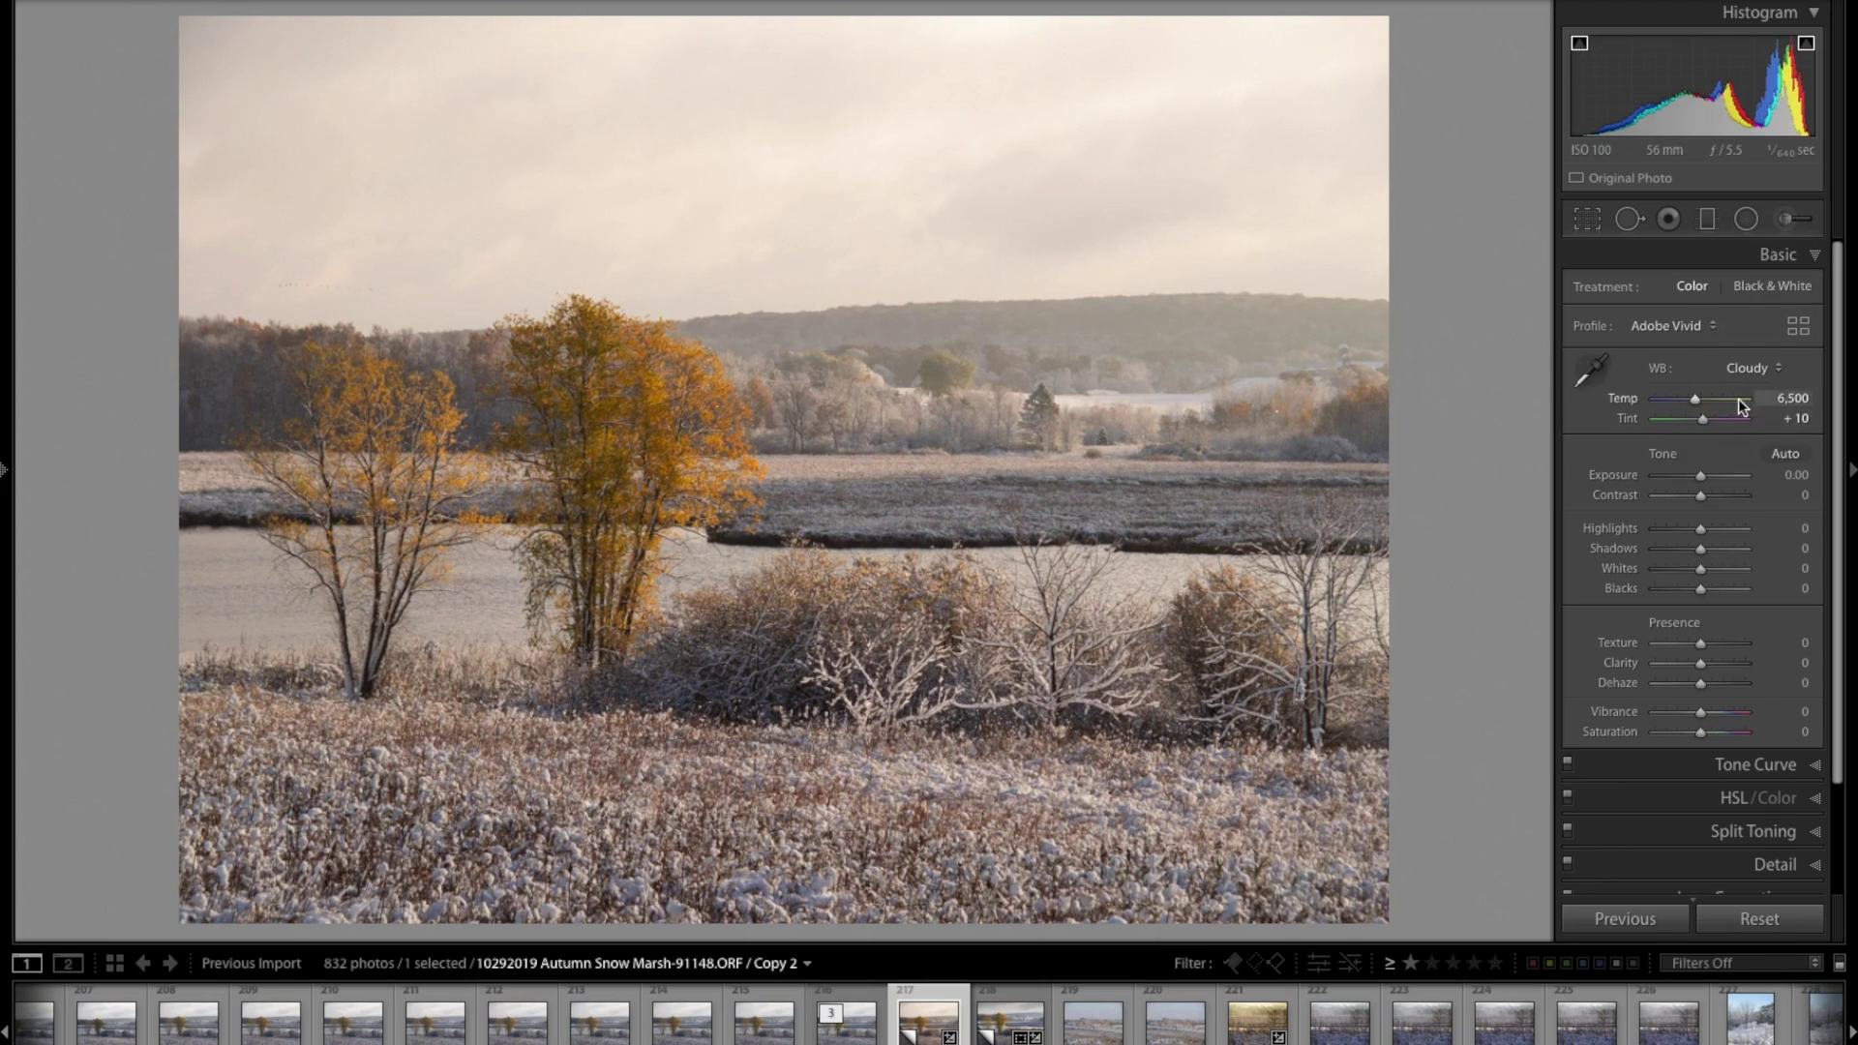
pyautogui.click(1752, 367)
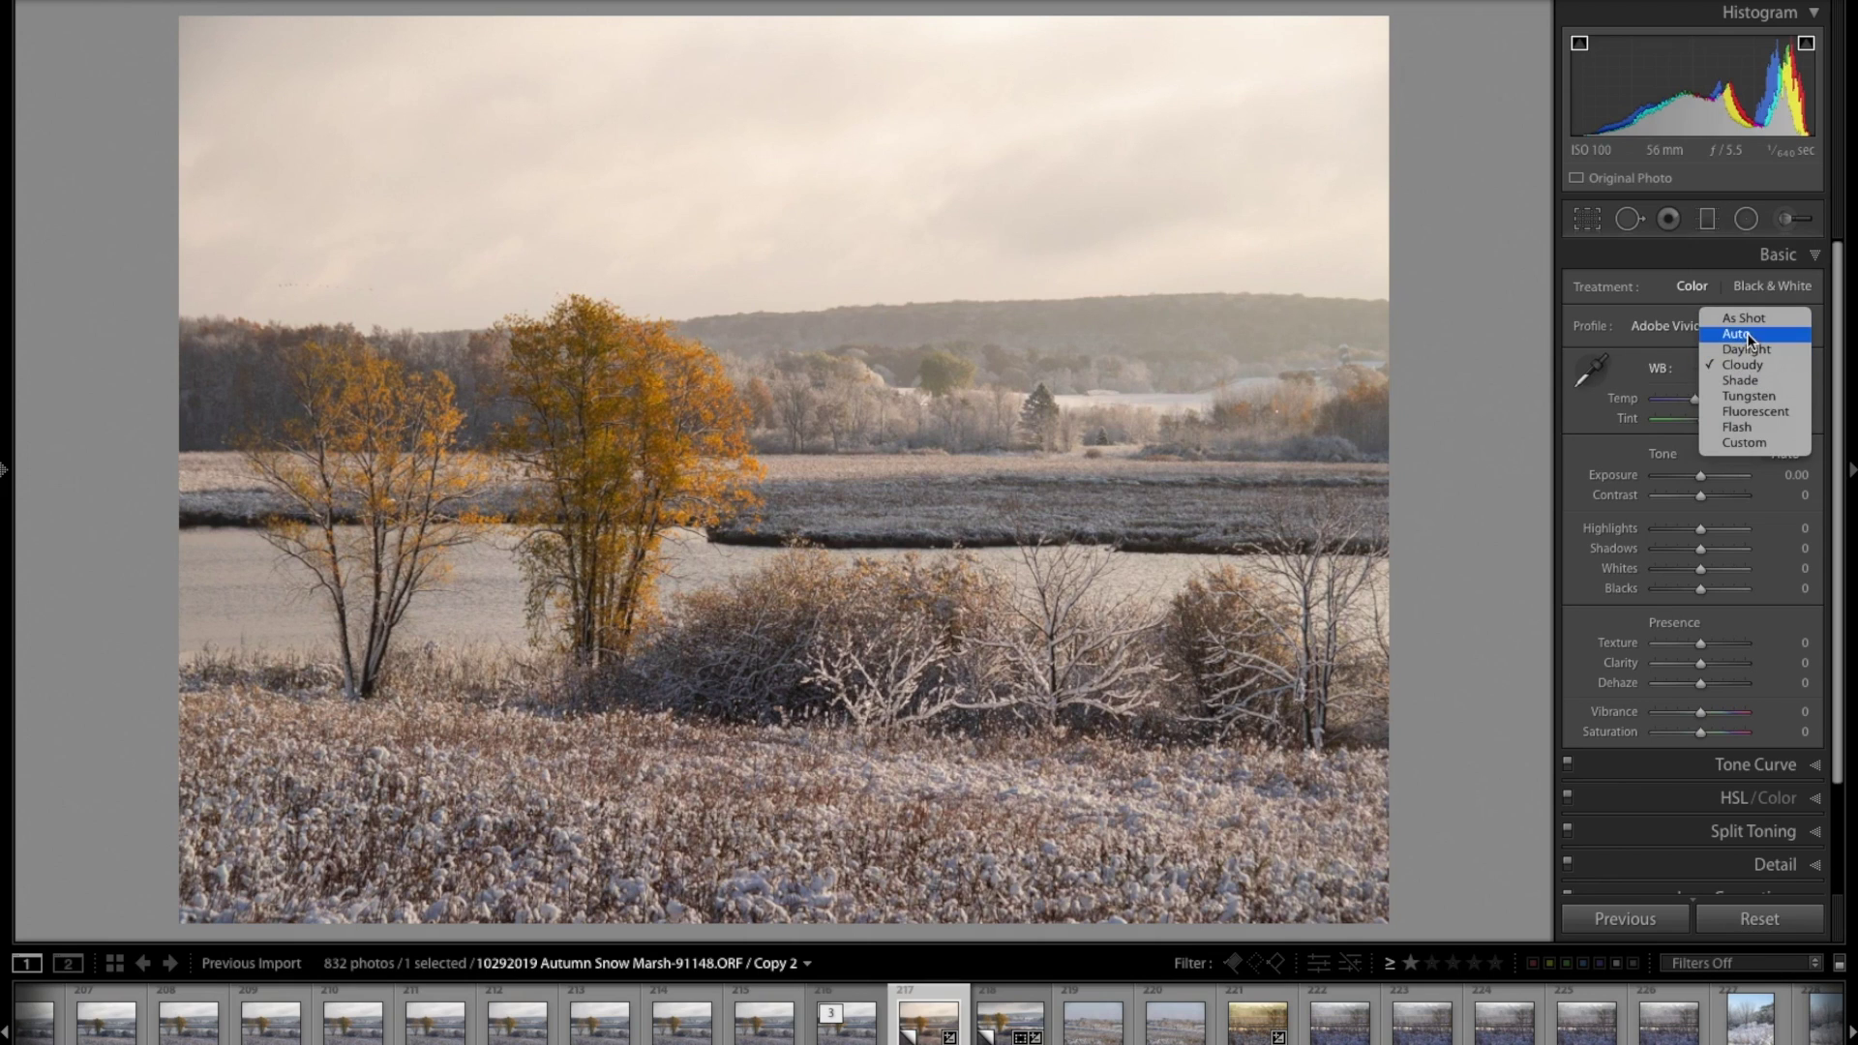
pyautogui.click(1756, 443)
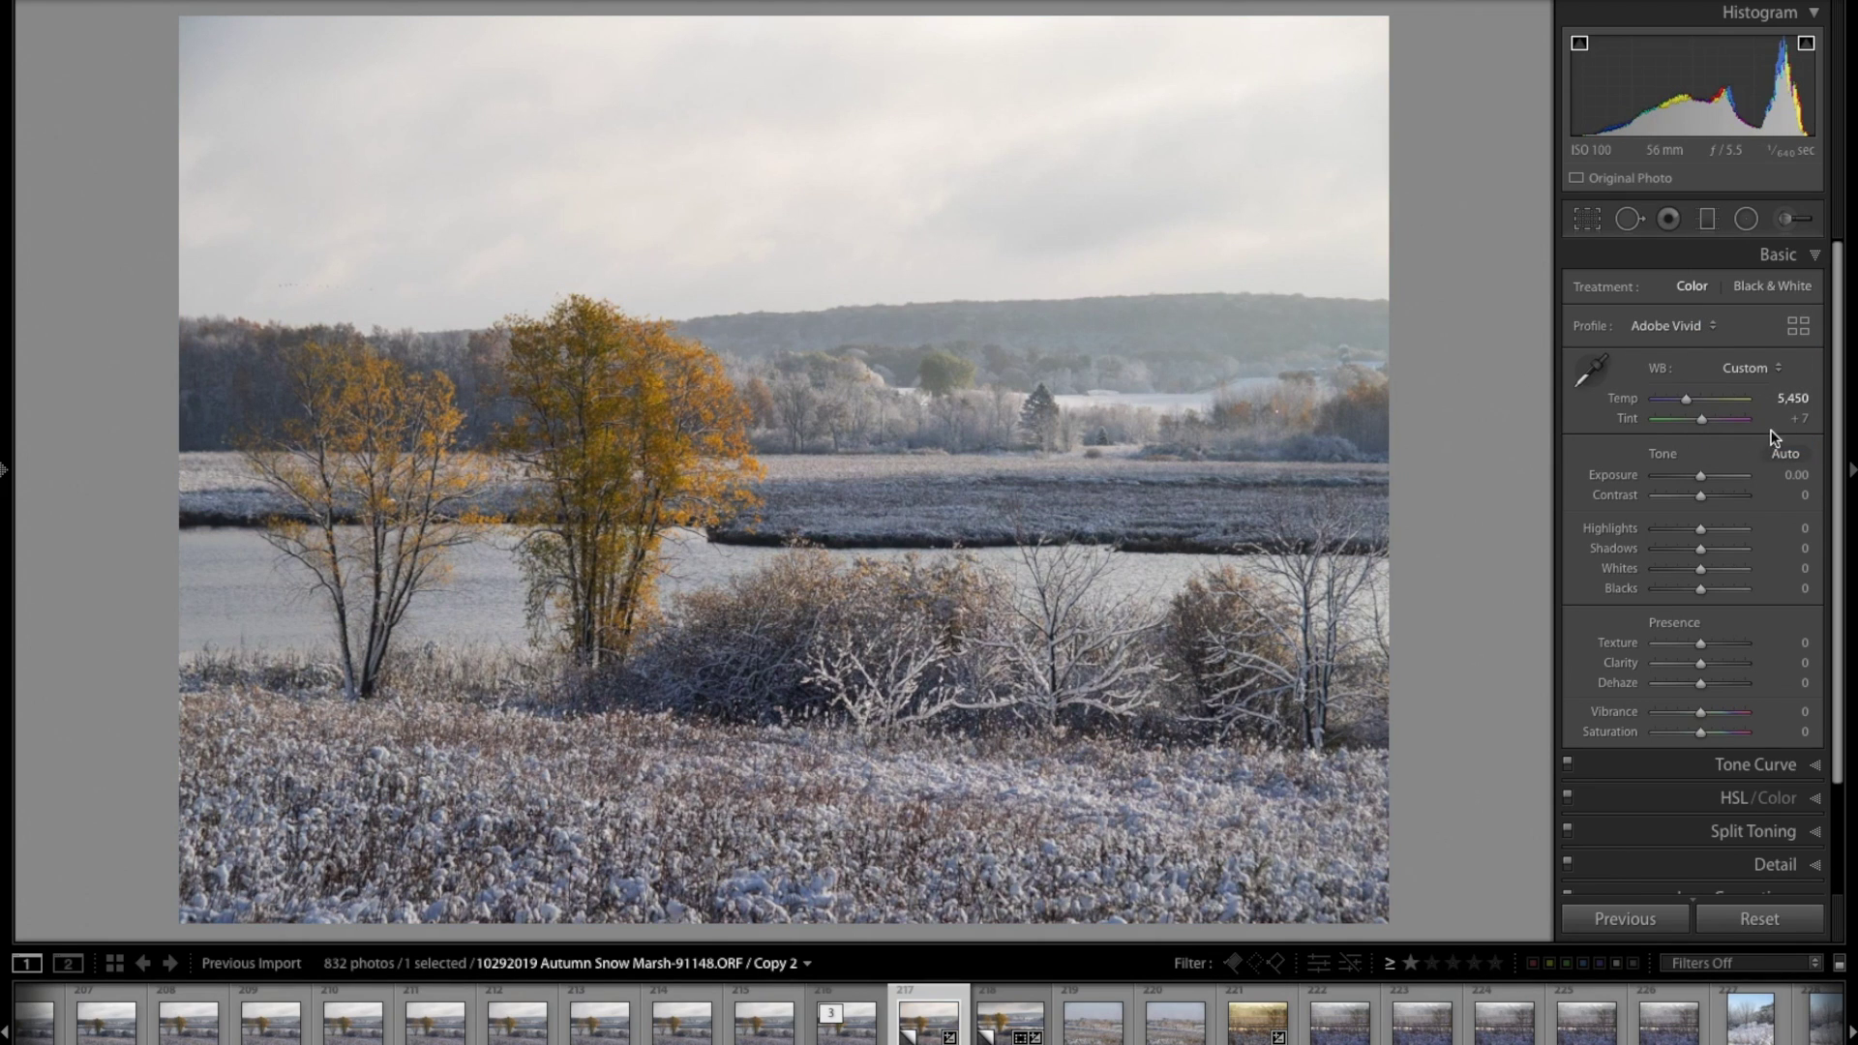
pyautogui.click(1793, 398)
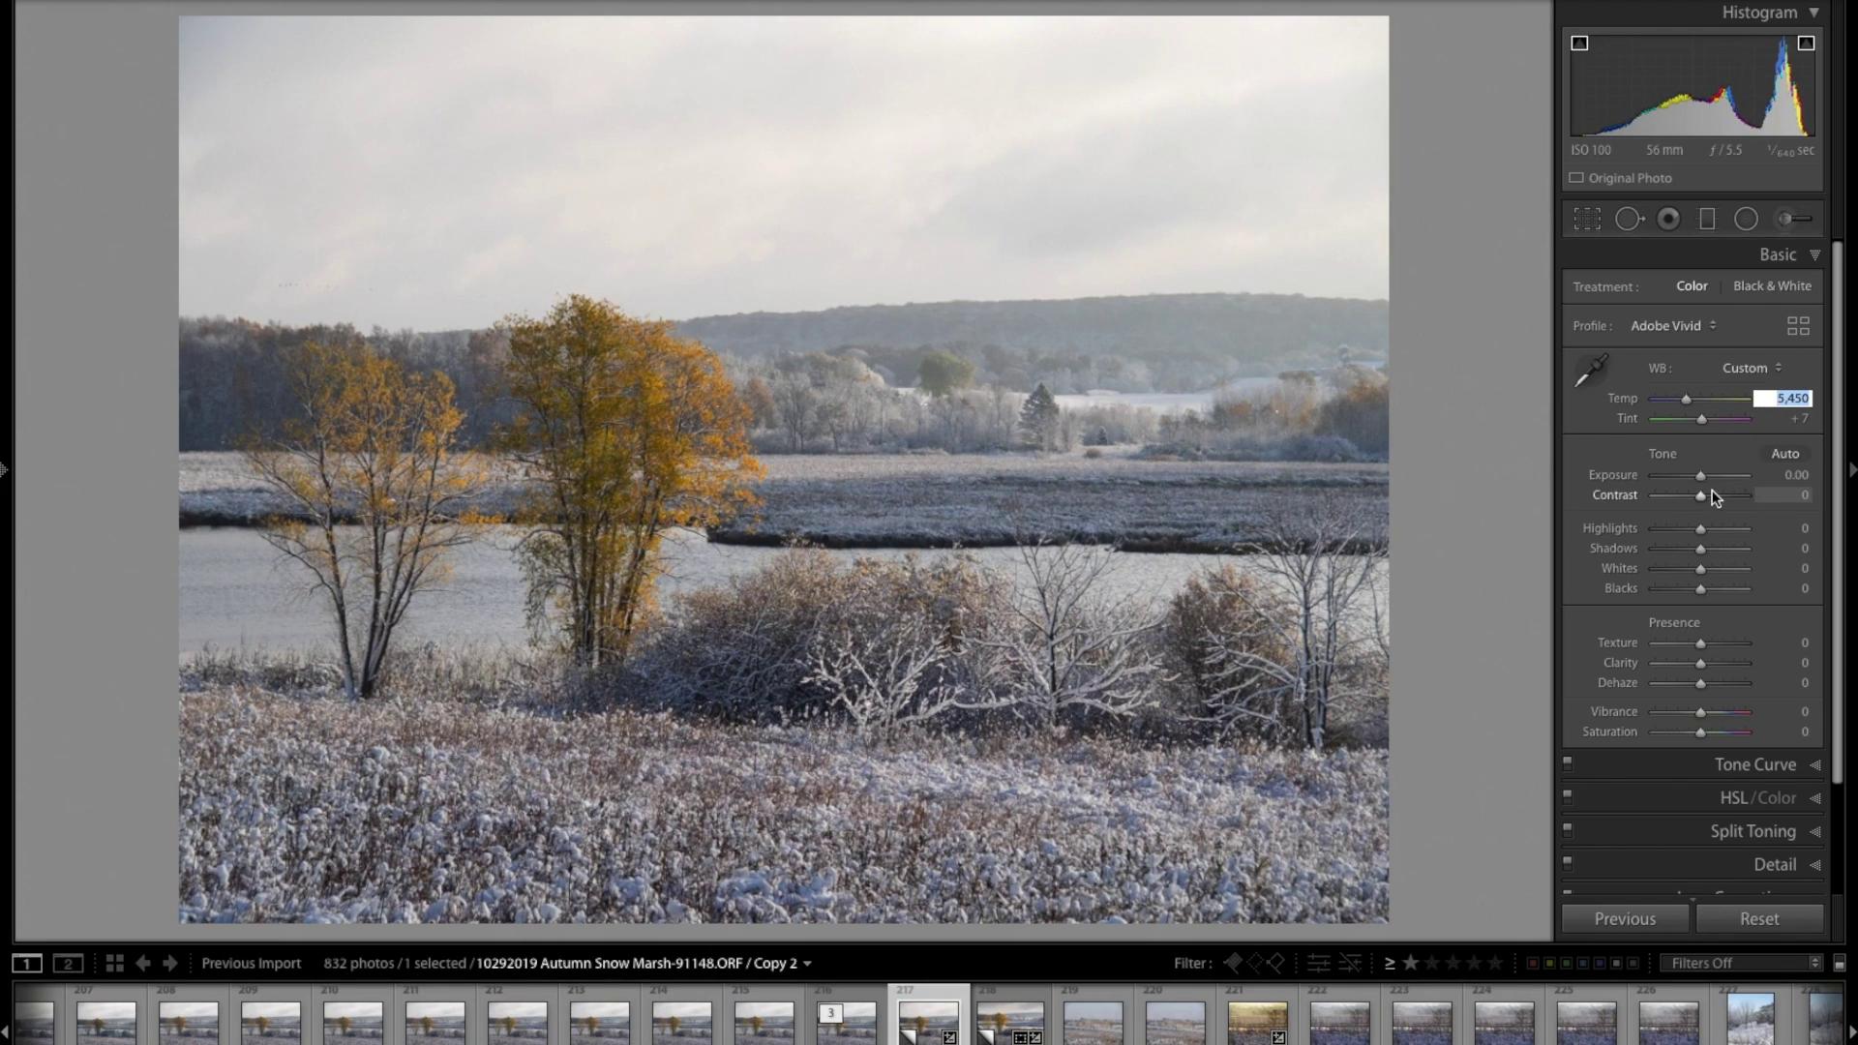
pyautogui.click(1771, 473)
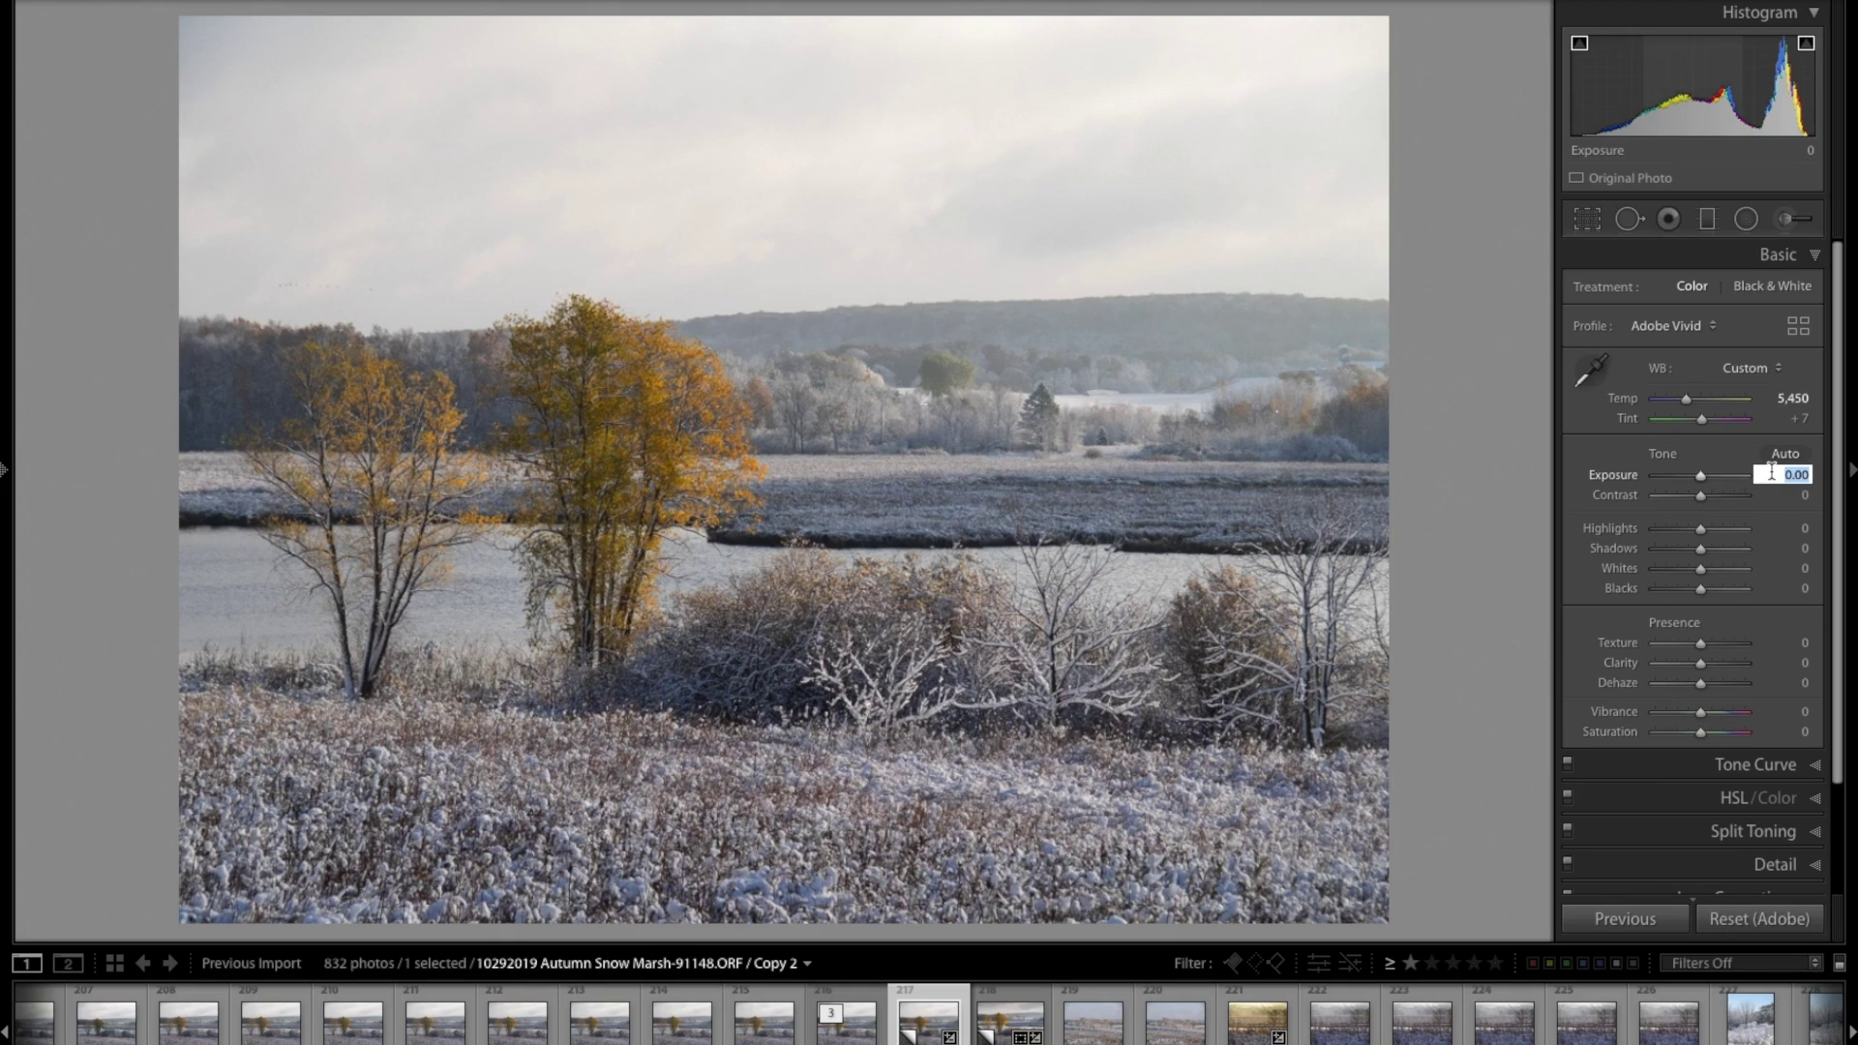
# Raise exposure to +0.20 after previewing brighter and darker settings.
pyautogui.press('Up')
pyautogui.press('Down')
pyautogui.press('Down')
pyautogui.press('Up')
pyautogui.press('Up')
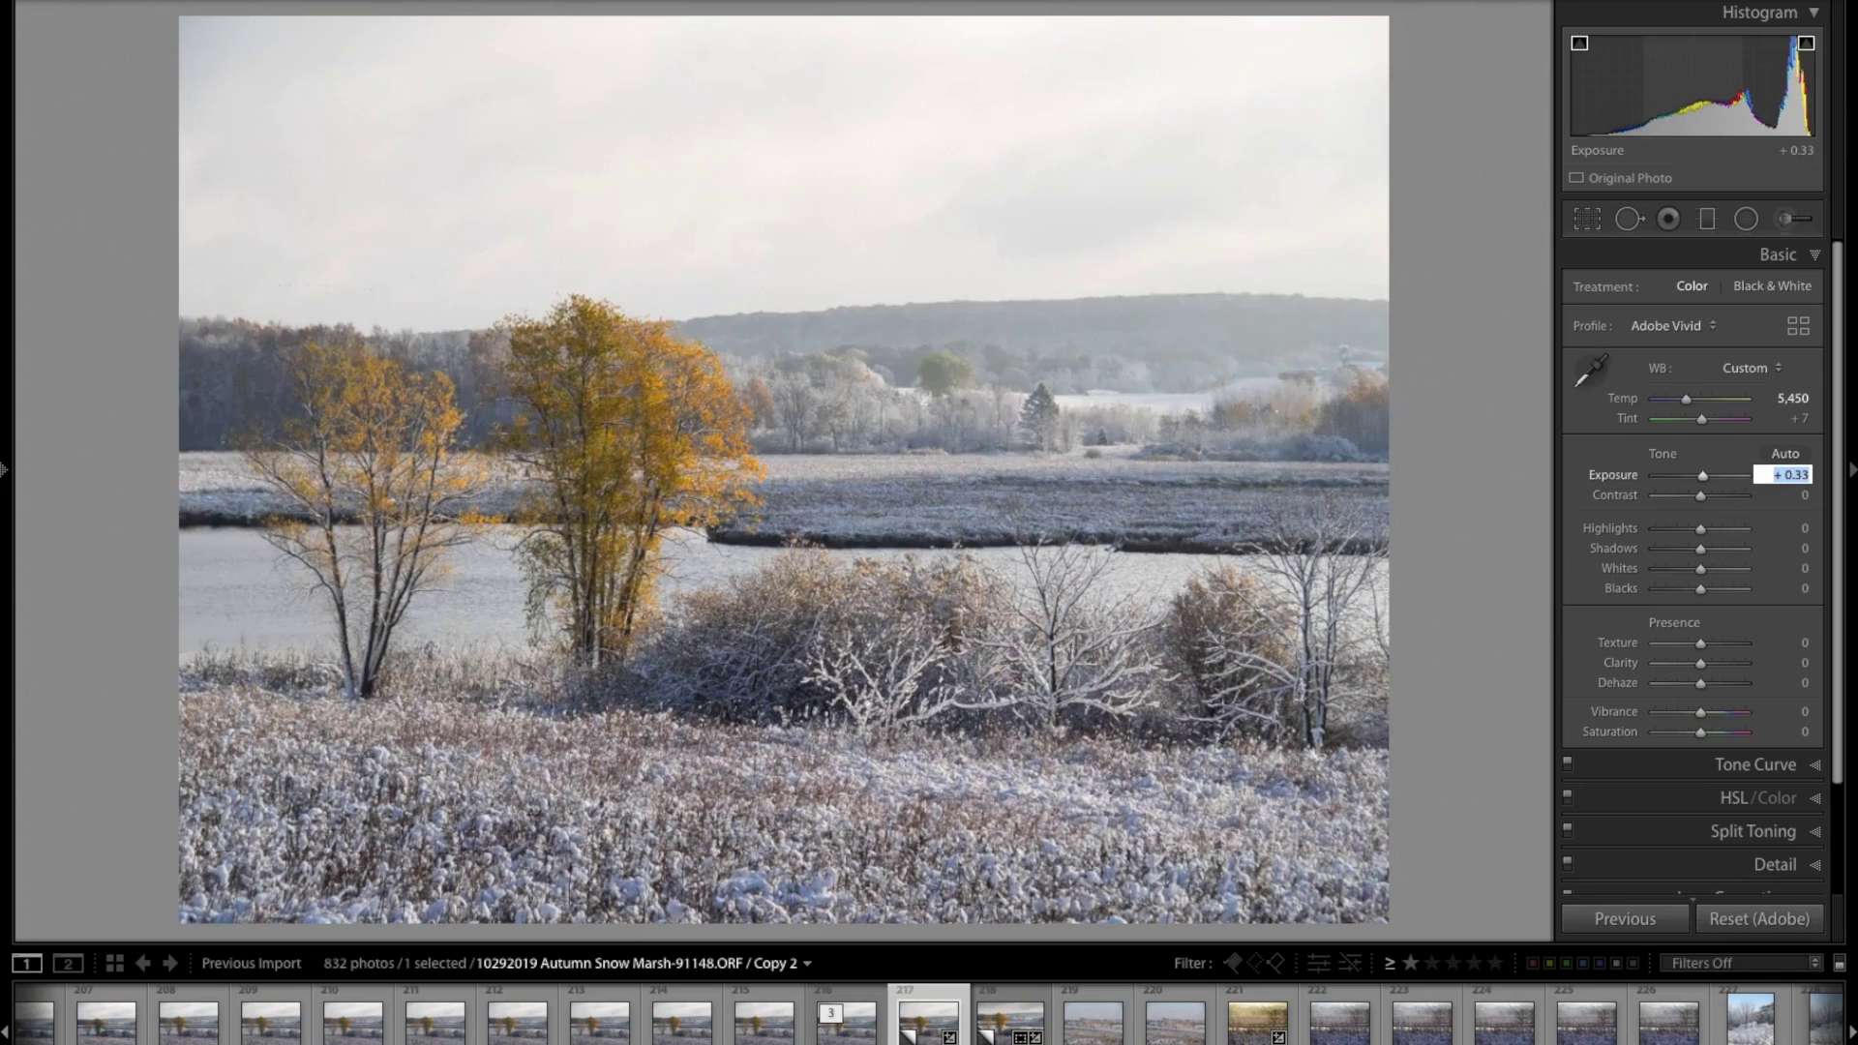
pyautogui.press('Down')
pyautogui.press('Up')
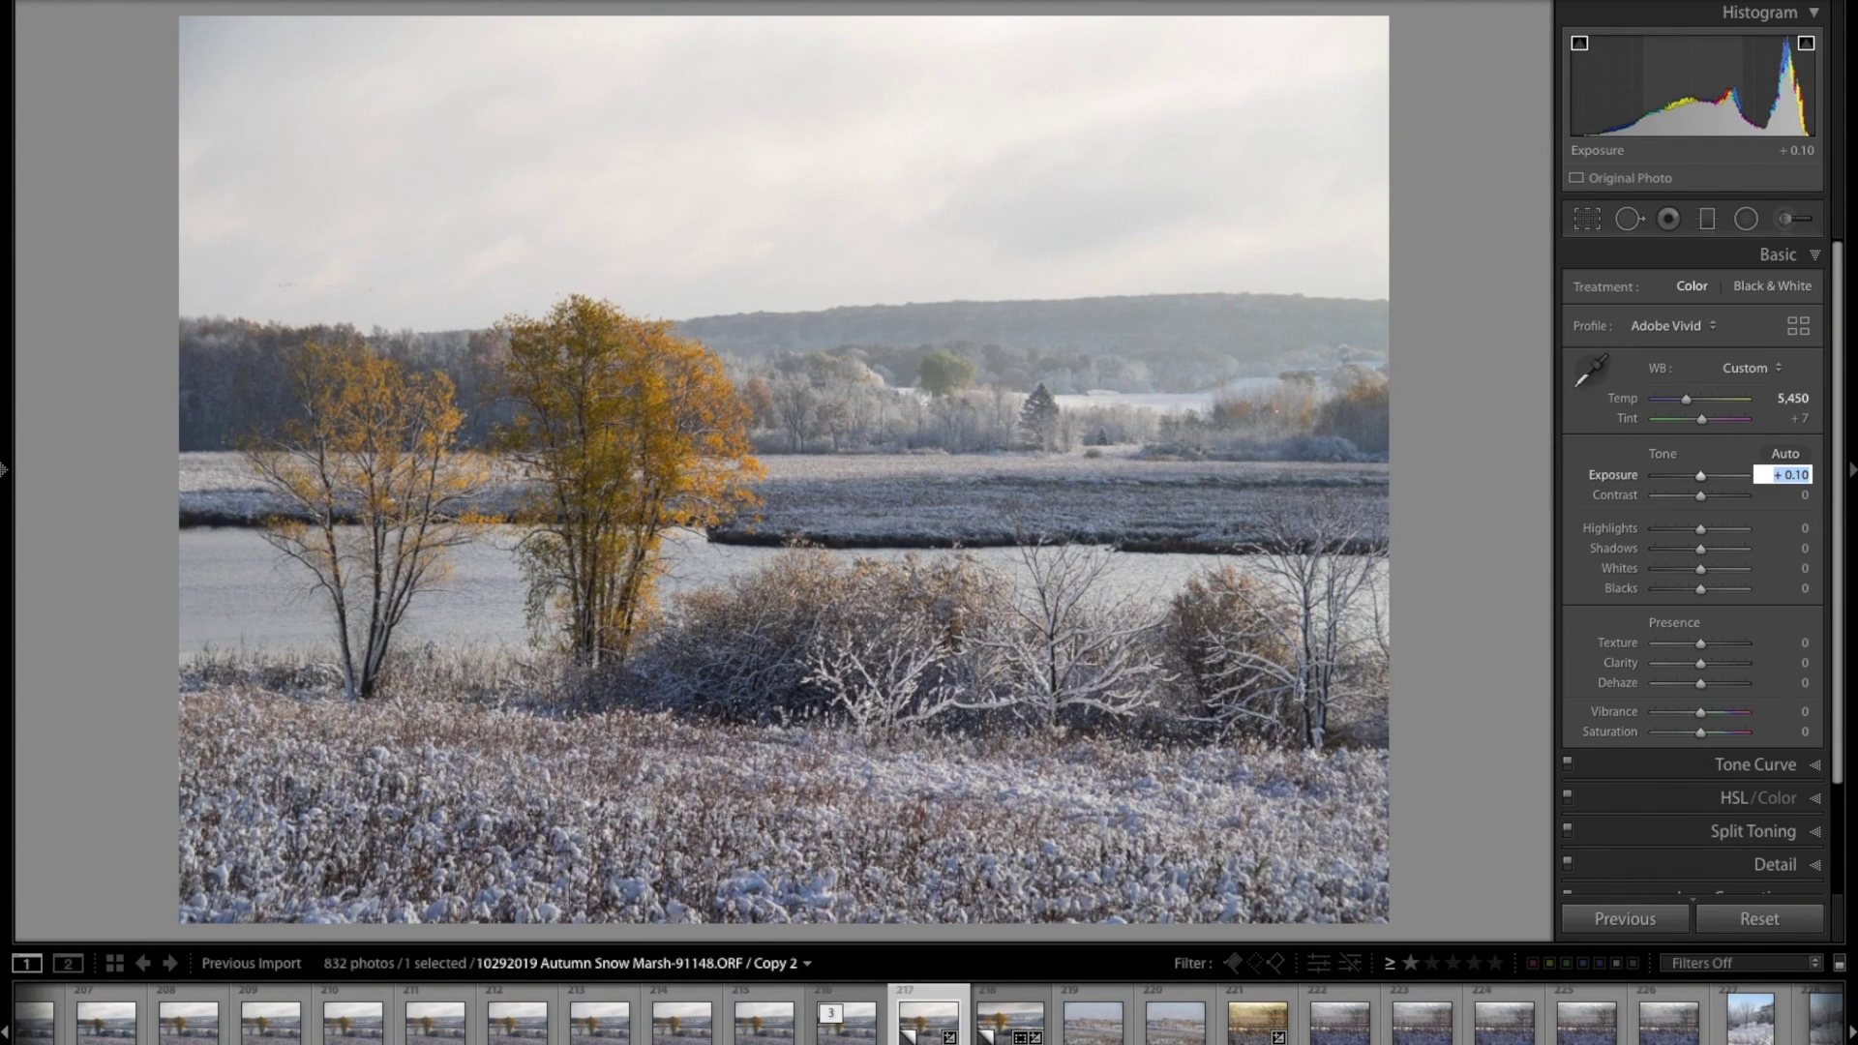
pyautogui.press('Up')
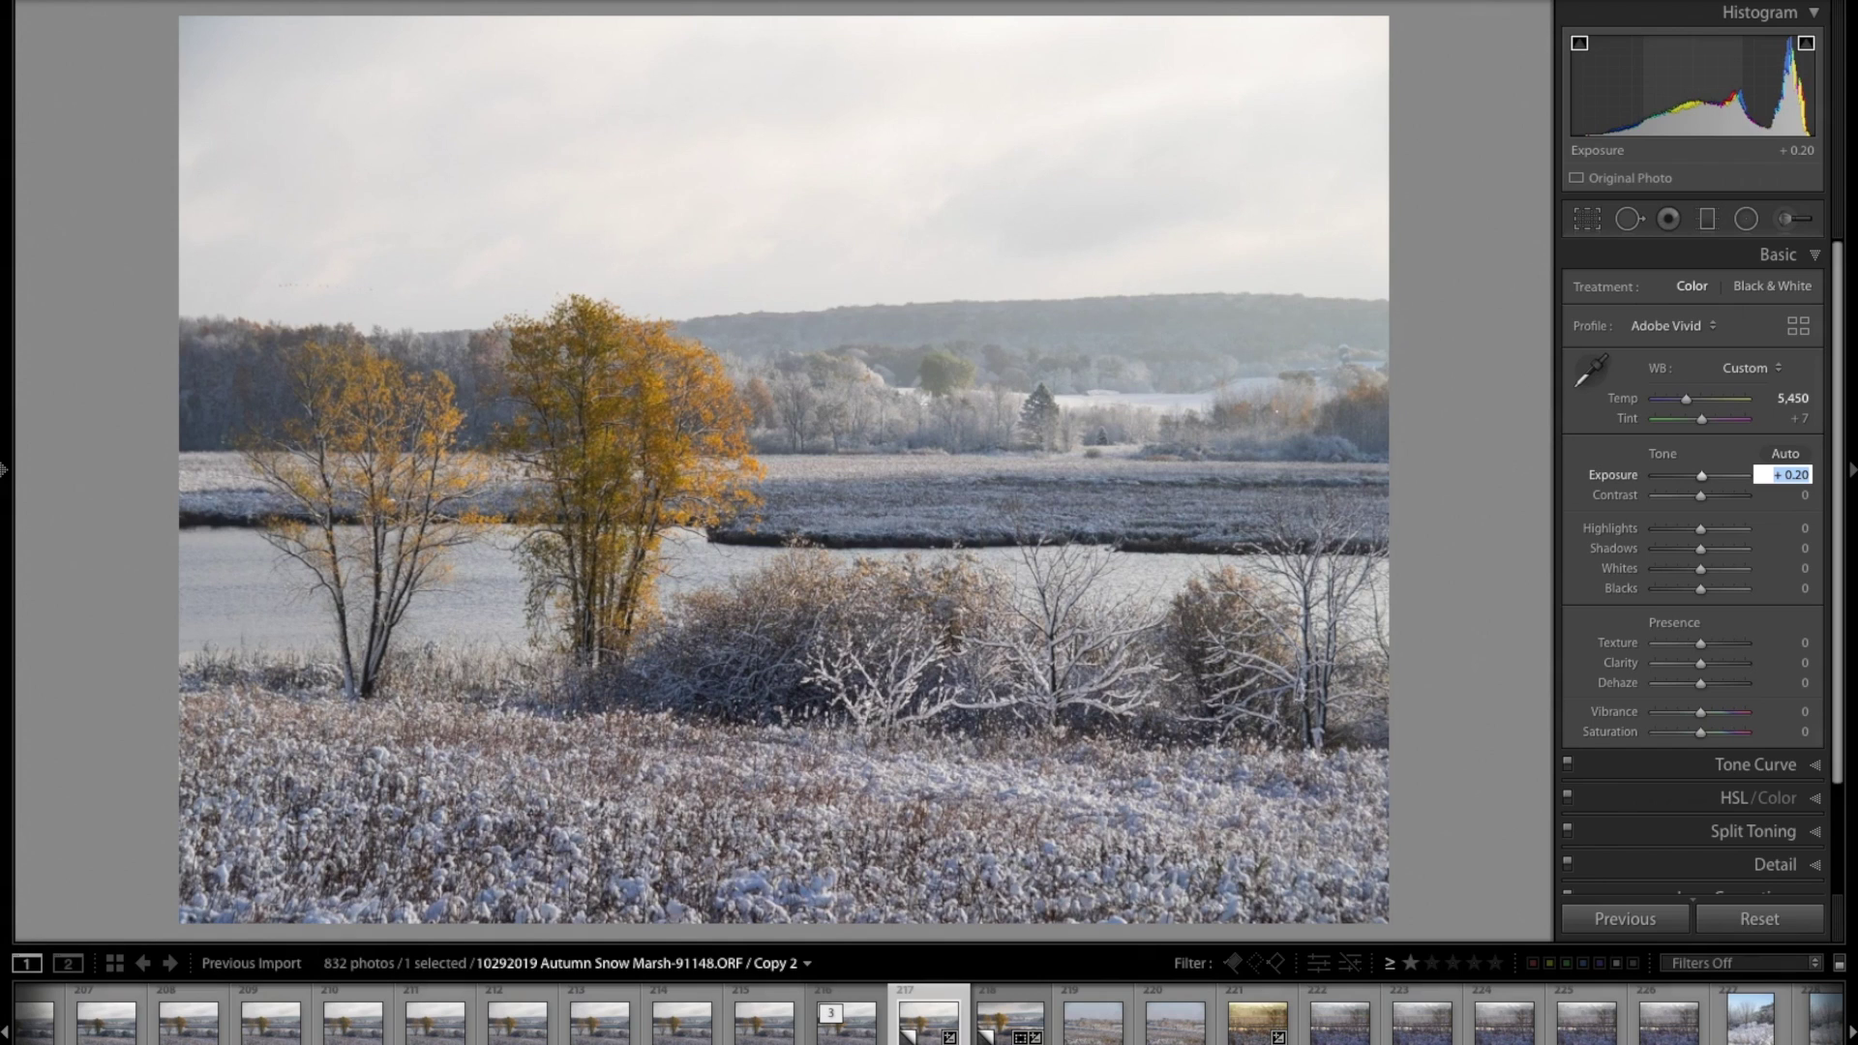
pyautogui.press('Return')
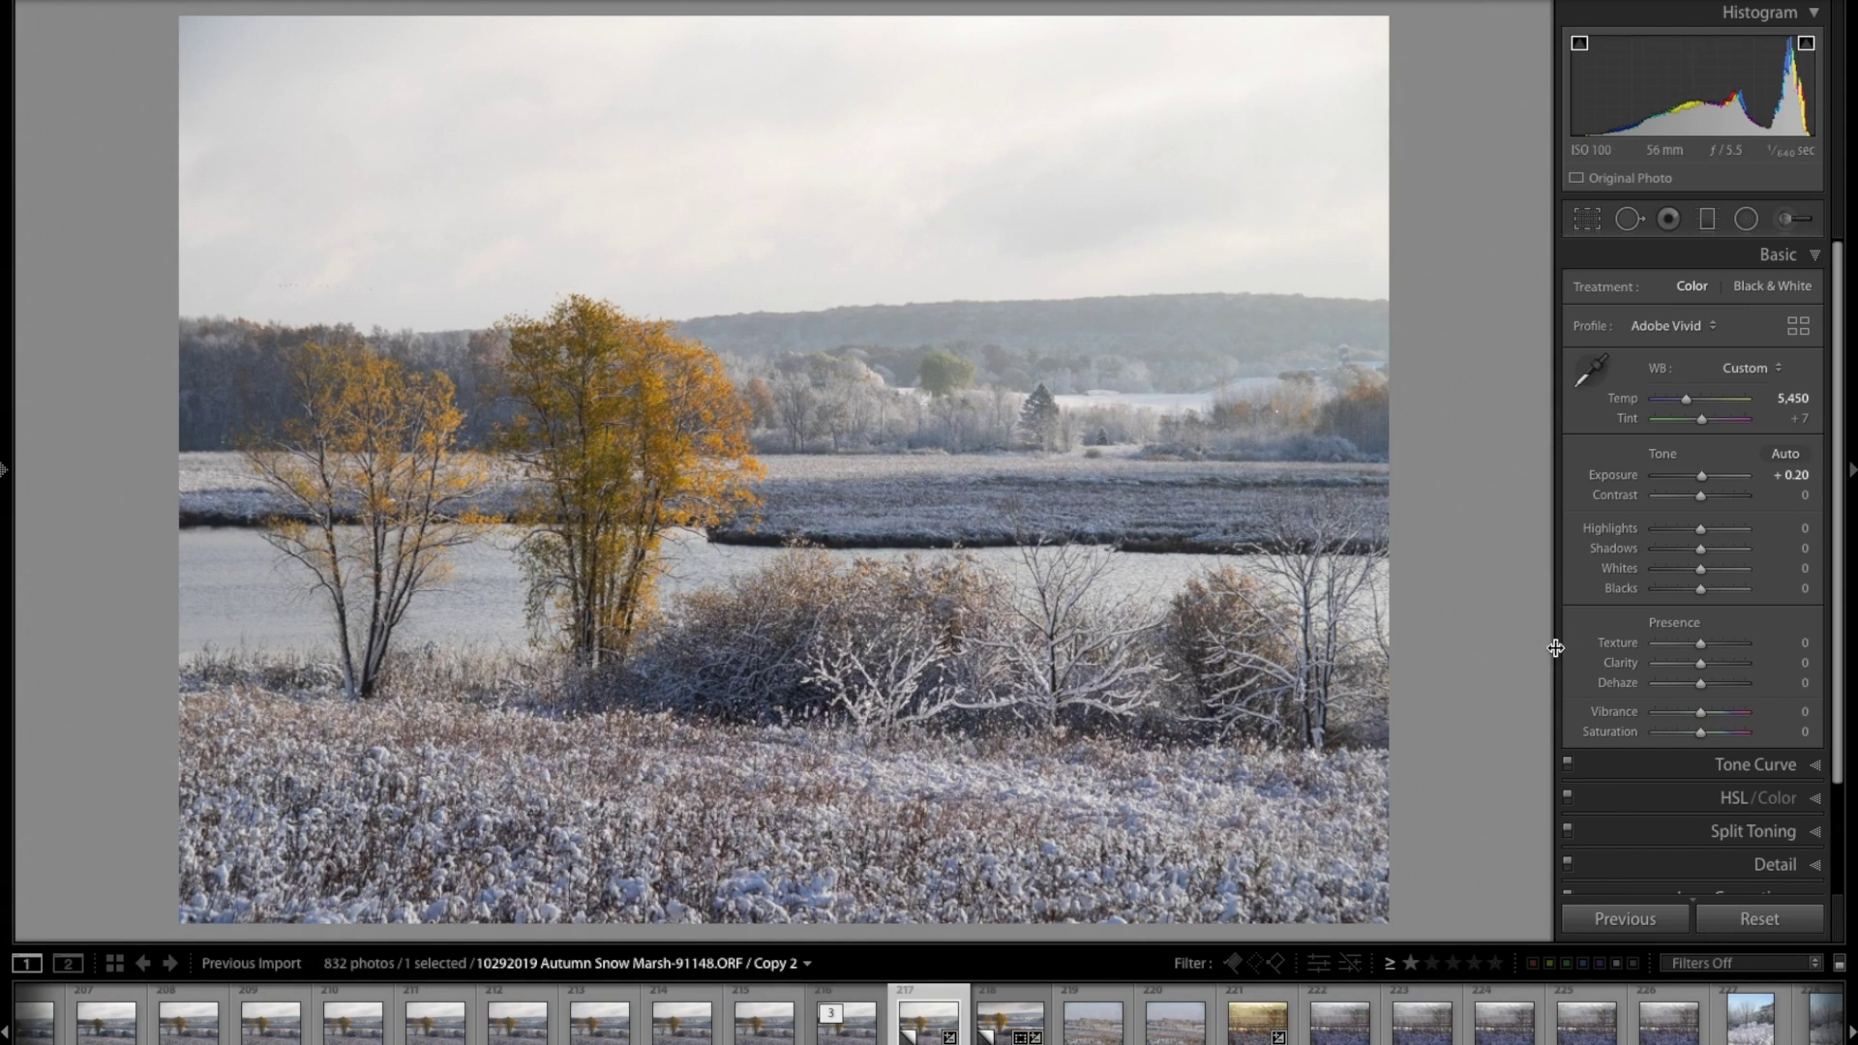
# Set Whites to +5 after trying +10 and 0.
pyautogui.click(1792, 569)
pyautogui.write('10')
pyautogui.press('Return')
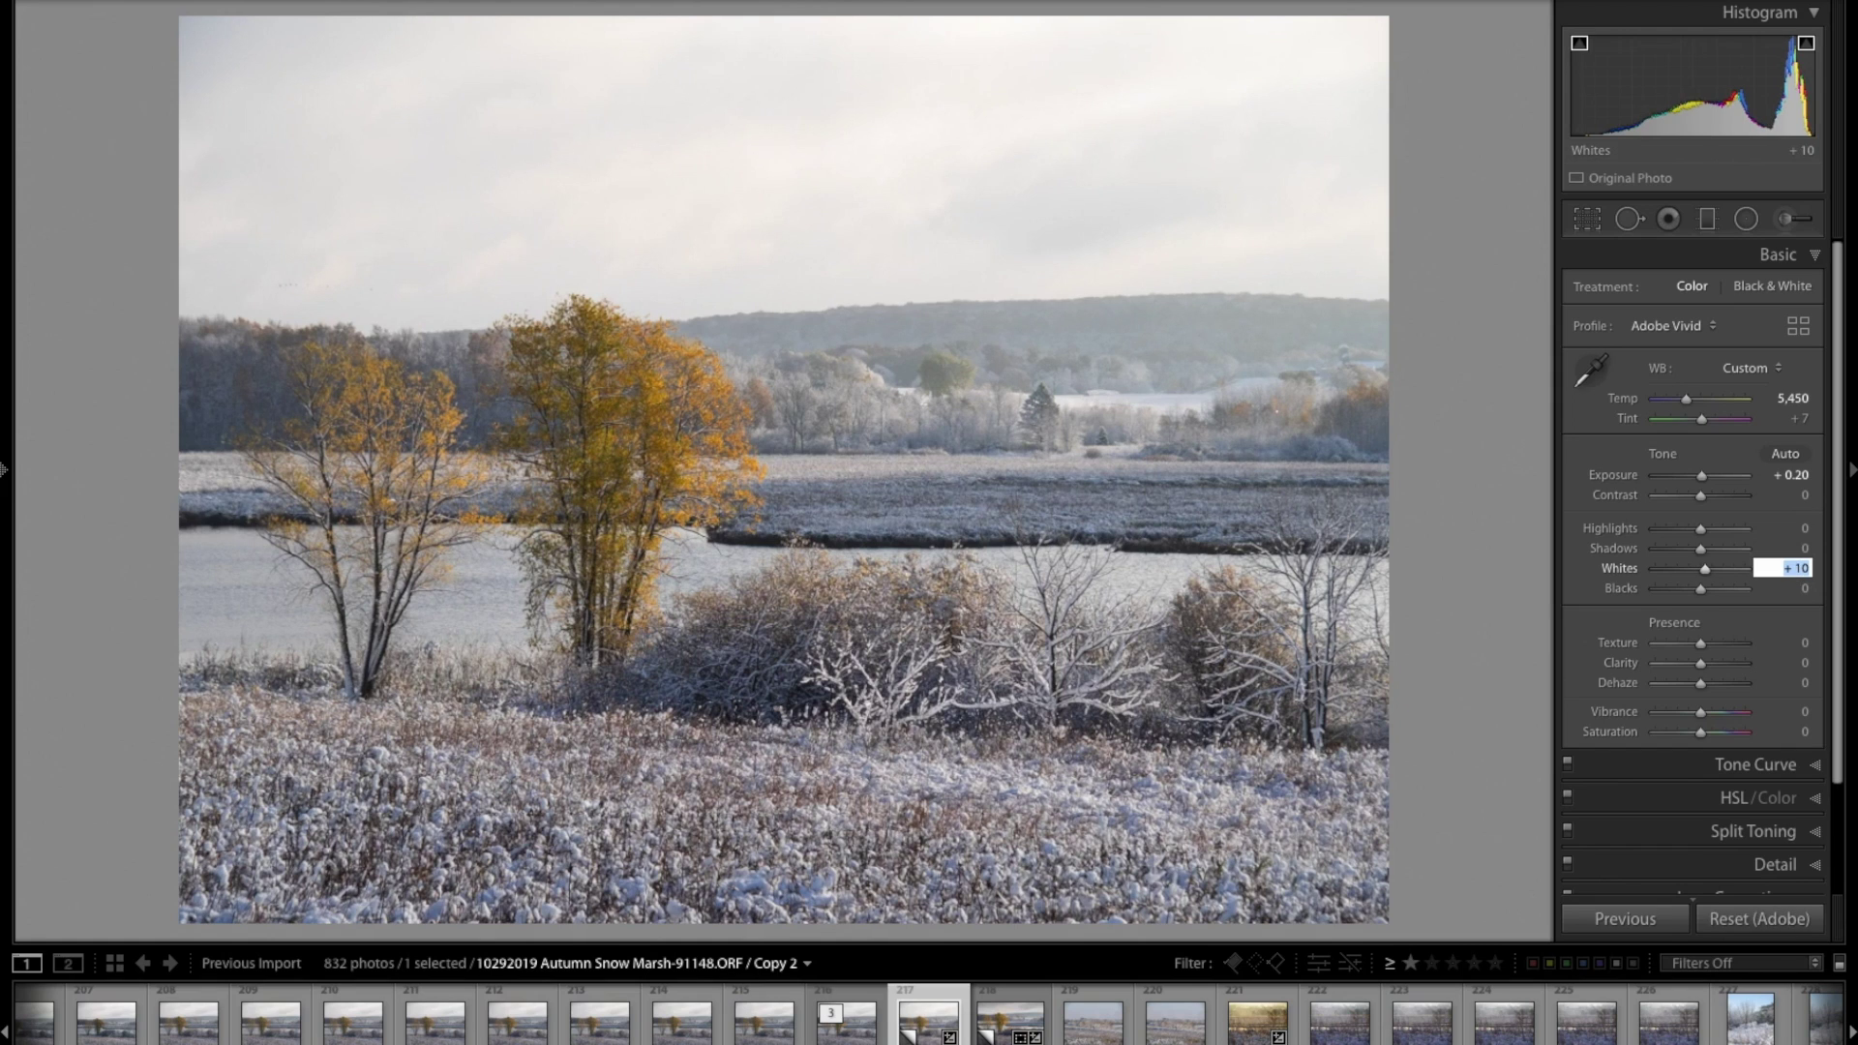
pyautogui.write('0')
pyautogui.press('Return')
pyautogui.write('5')
pyautogui.press('Return')
# Set Blacks to −20 after trying −40, and compare against the before view.
pyautogui.moveTo(1699, 594); pyautogui.dragTo(1680, 593)
pyautogui.click(1786, 588)
pyautogui.write('0')
pyautogui.press('Return')
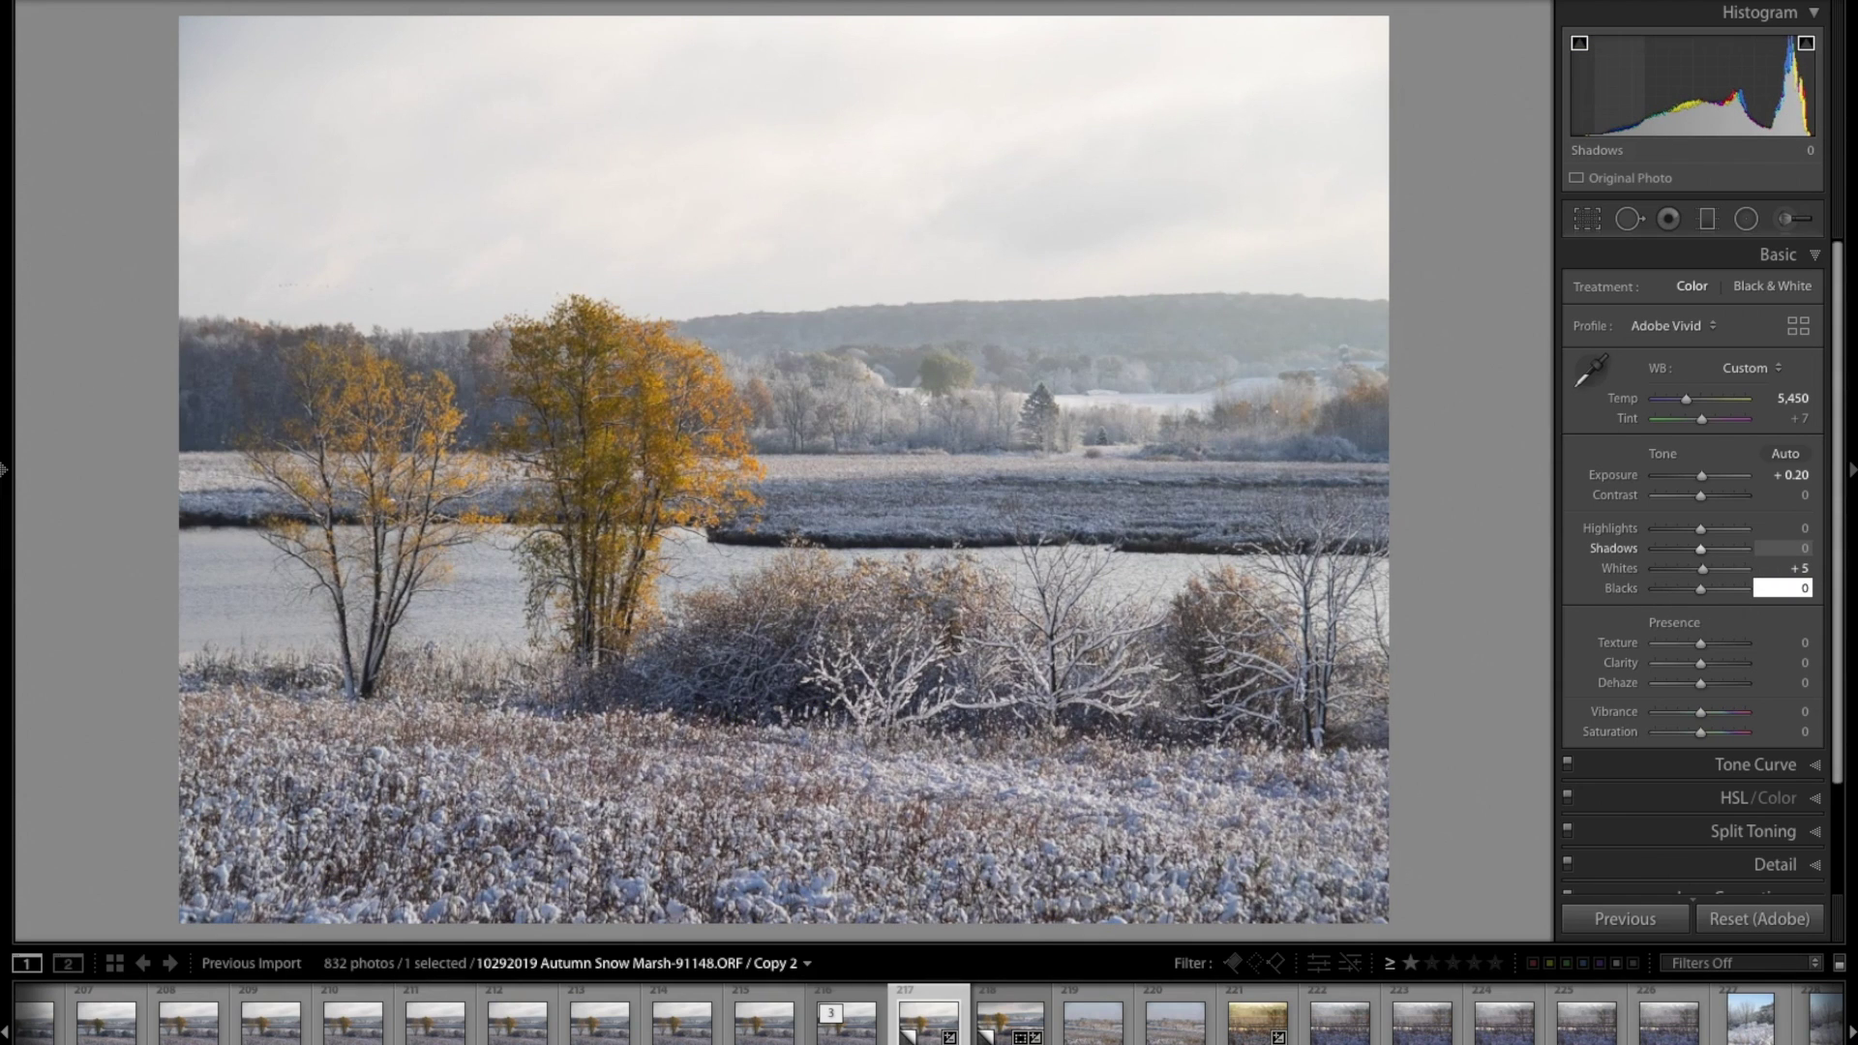
pyautogui.write('-40')
pyautogui.press('Return')
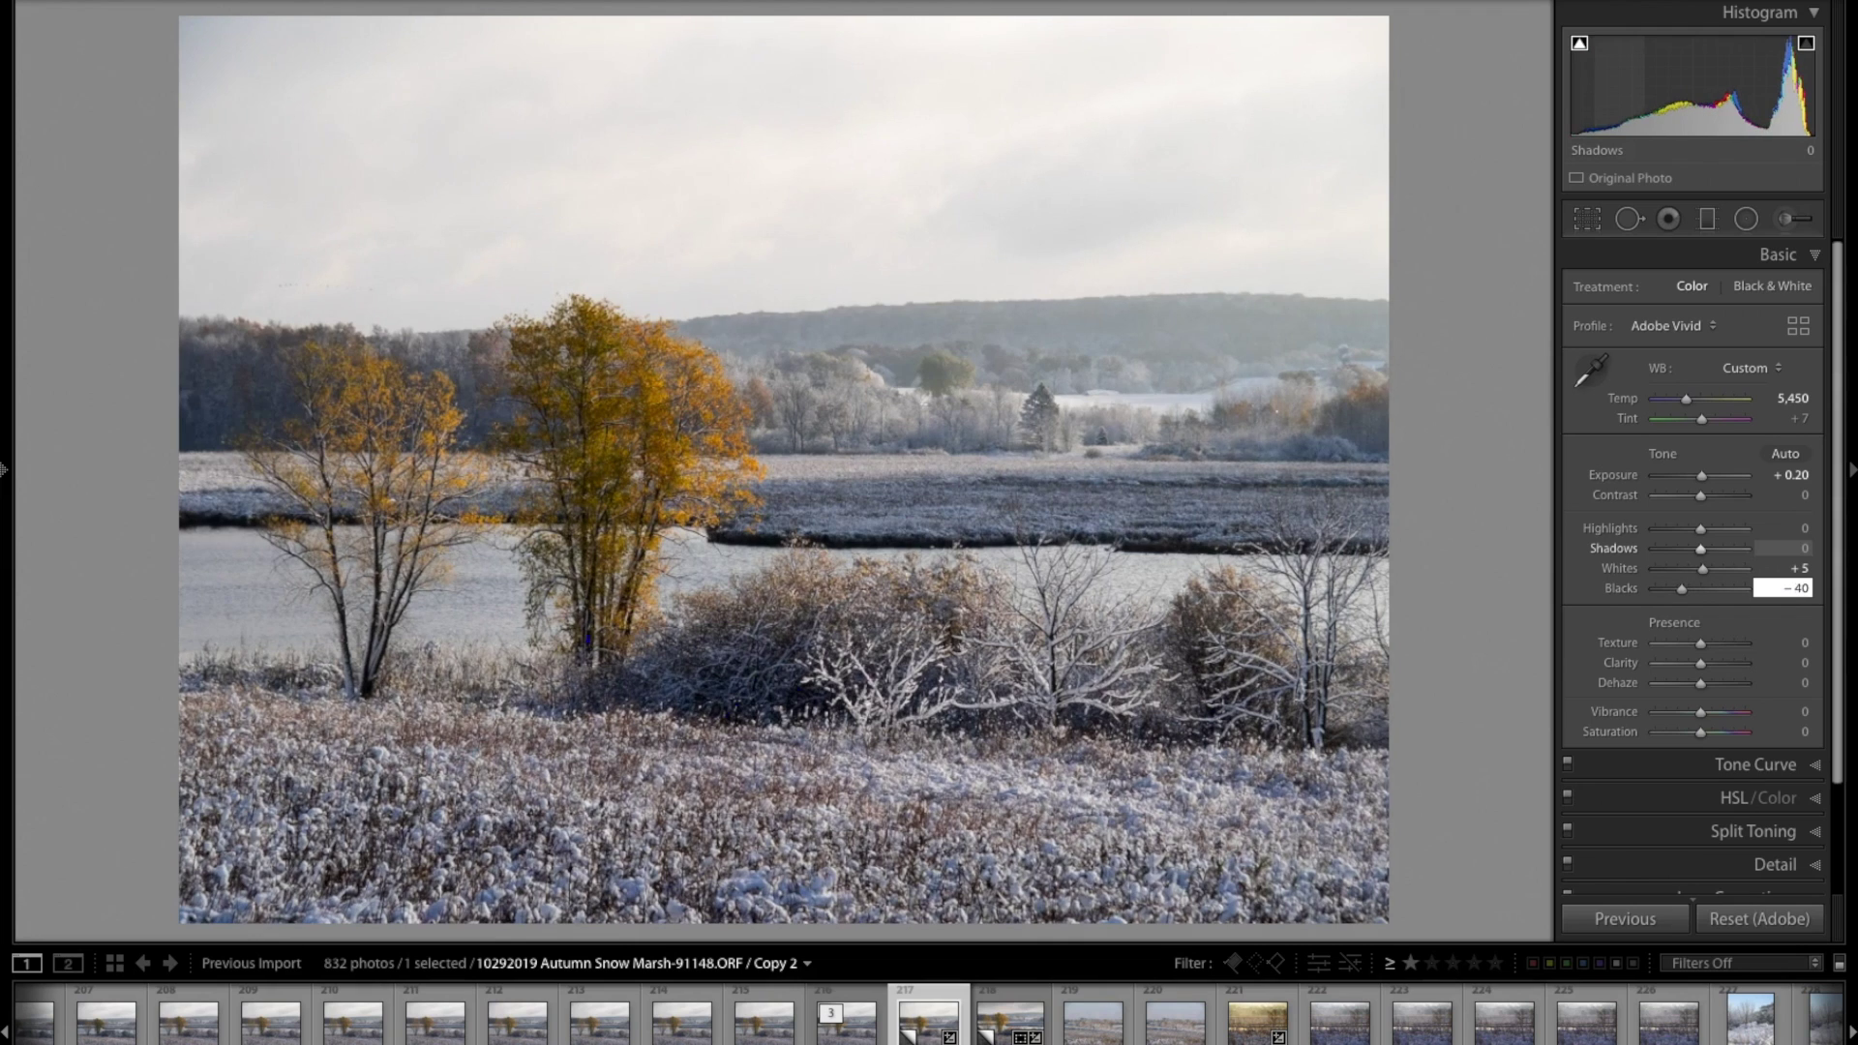
pyautogui.write('-20')
pyautogui.press('Return')
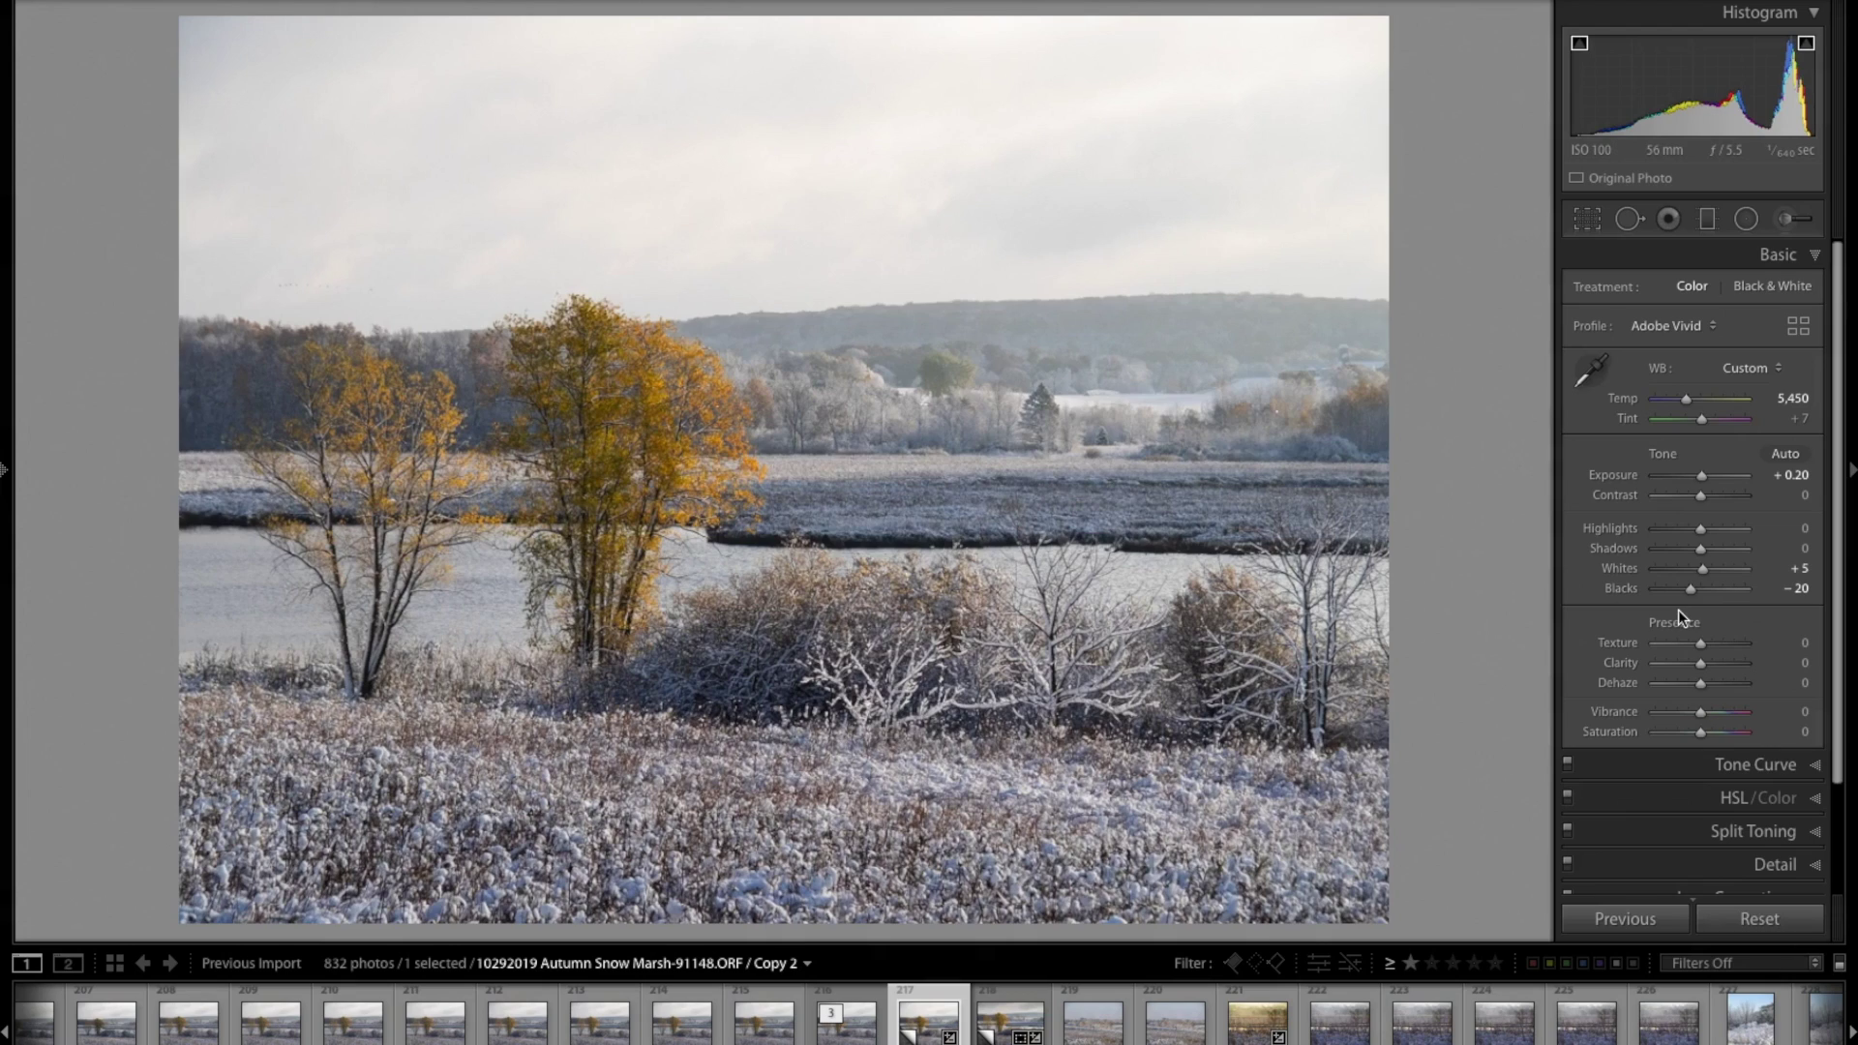
pyautogui.press('\\')
pyautogui.press('\\')
pyautogui.press('\\')
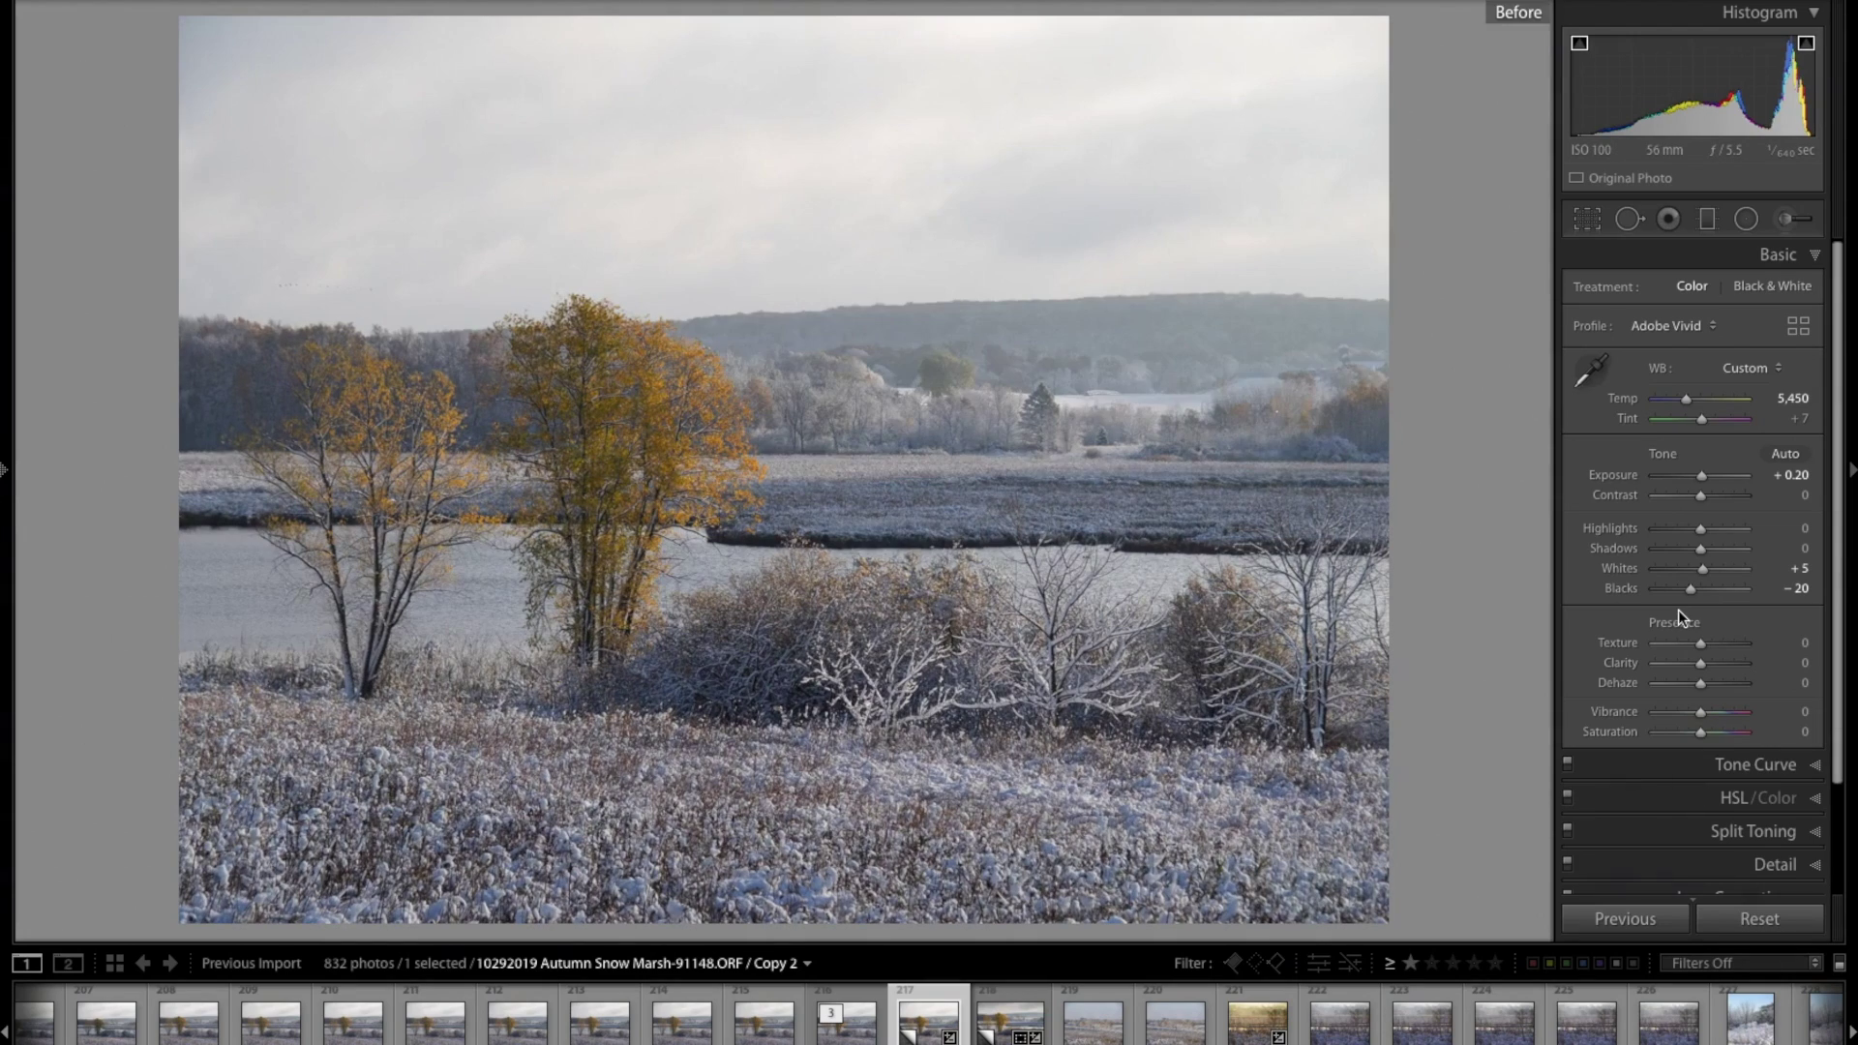
# Set Clarity to +5 and Dehaze to +4.
pyautogui.press('\\')
pyautogui.press('\\')
pyautogui.press('\\')
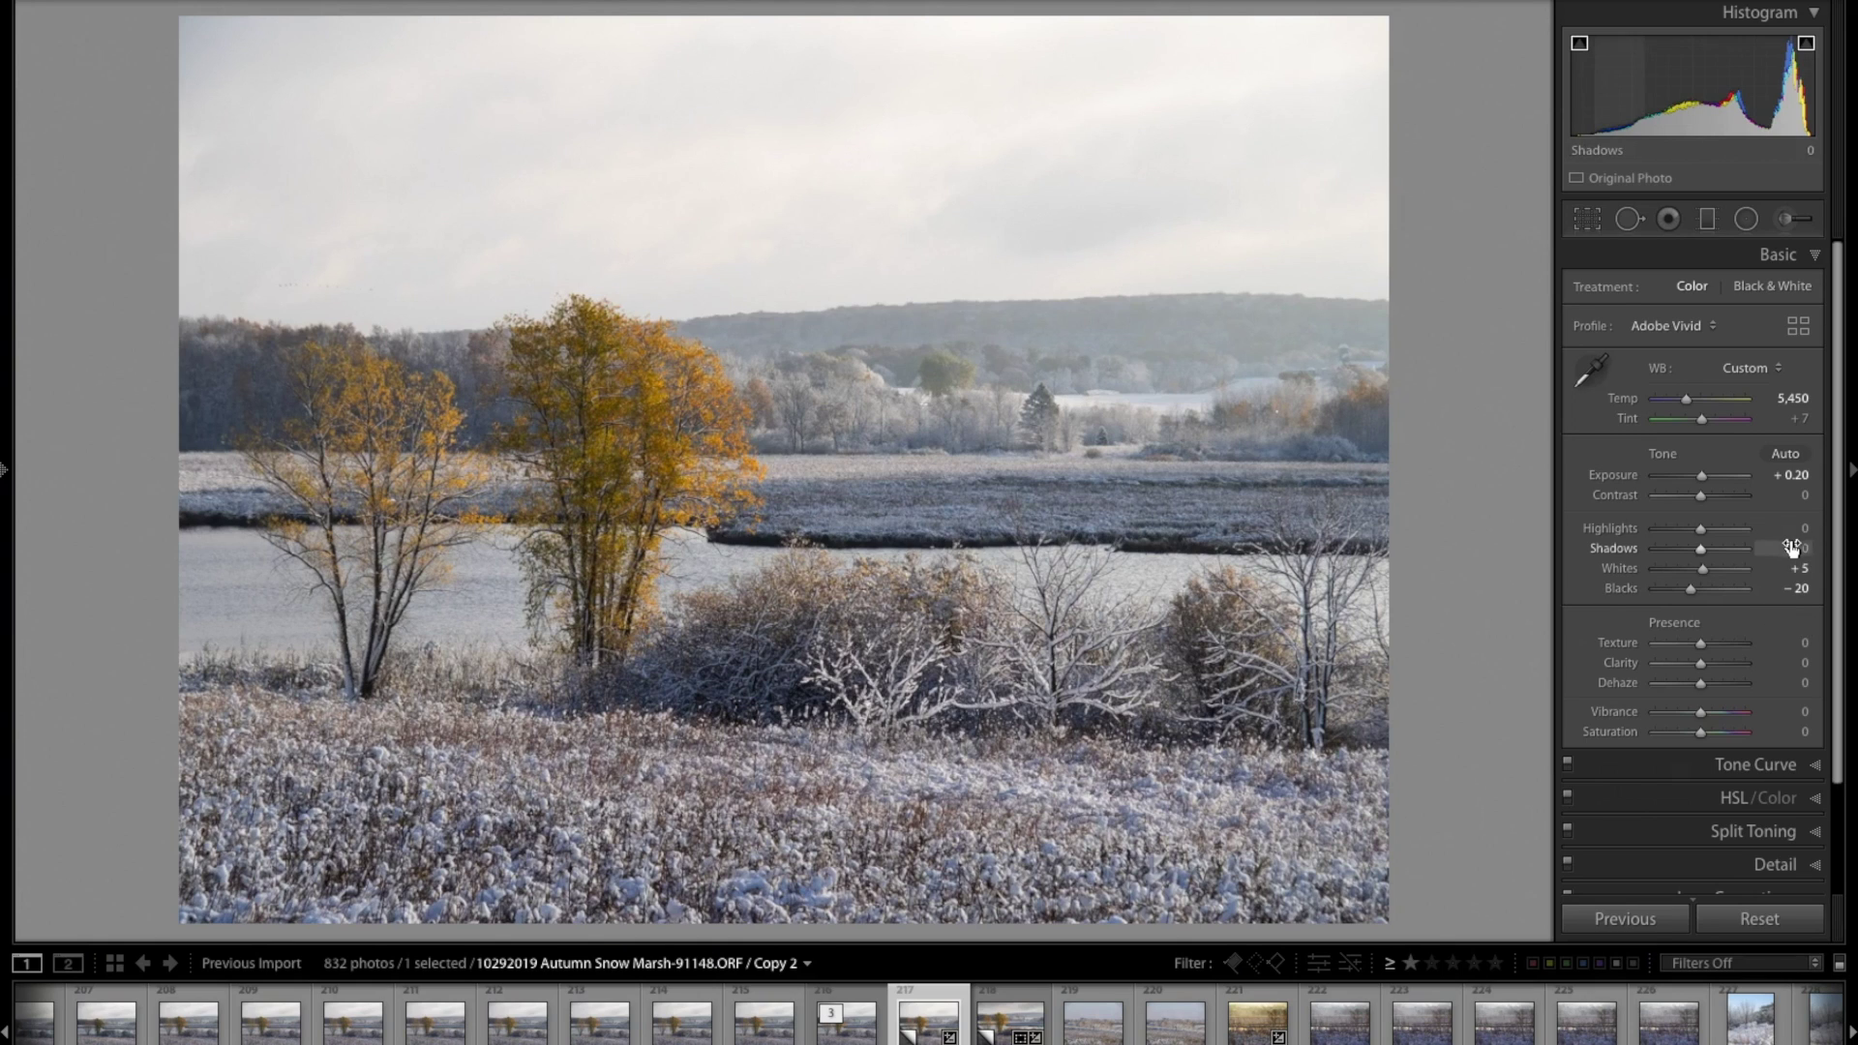
pyautogui.click(1802, 663)
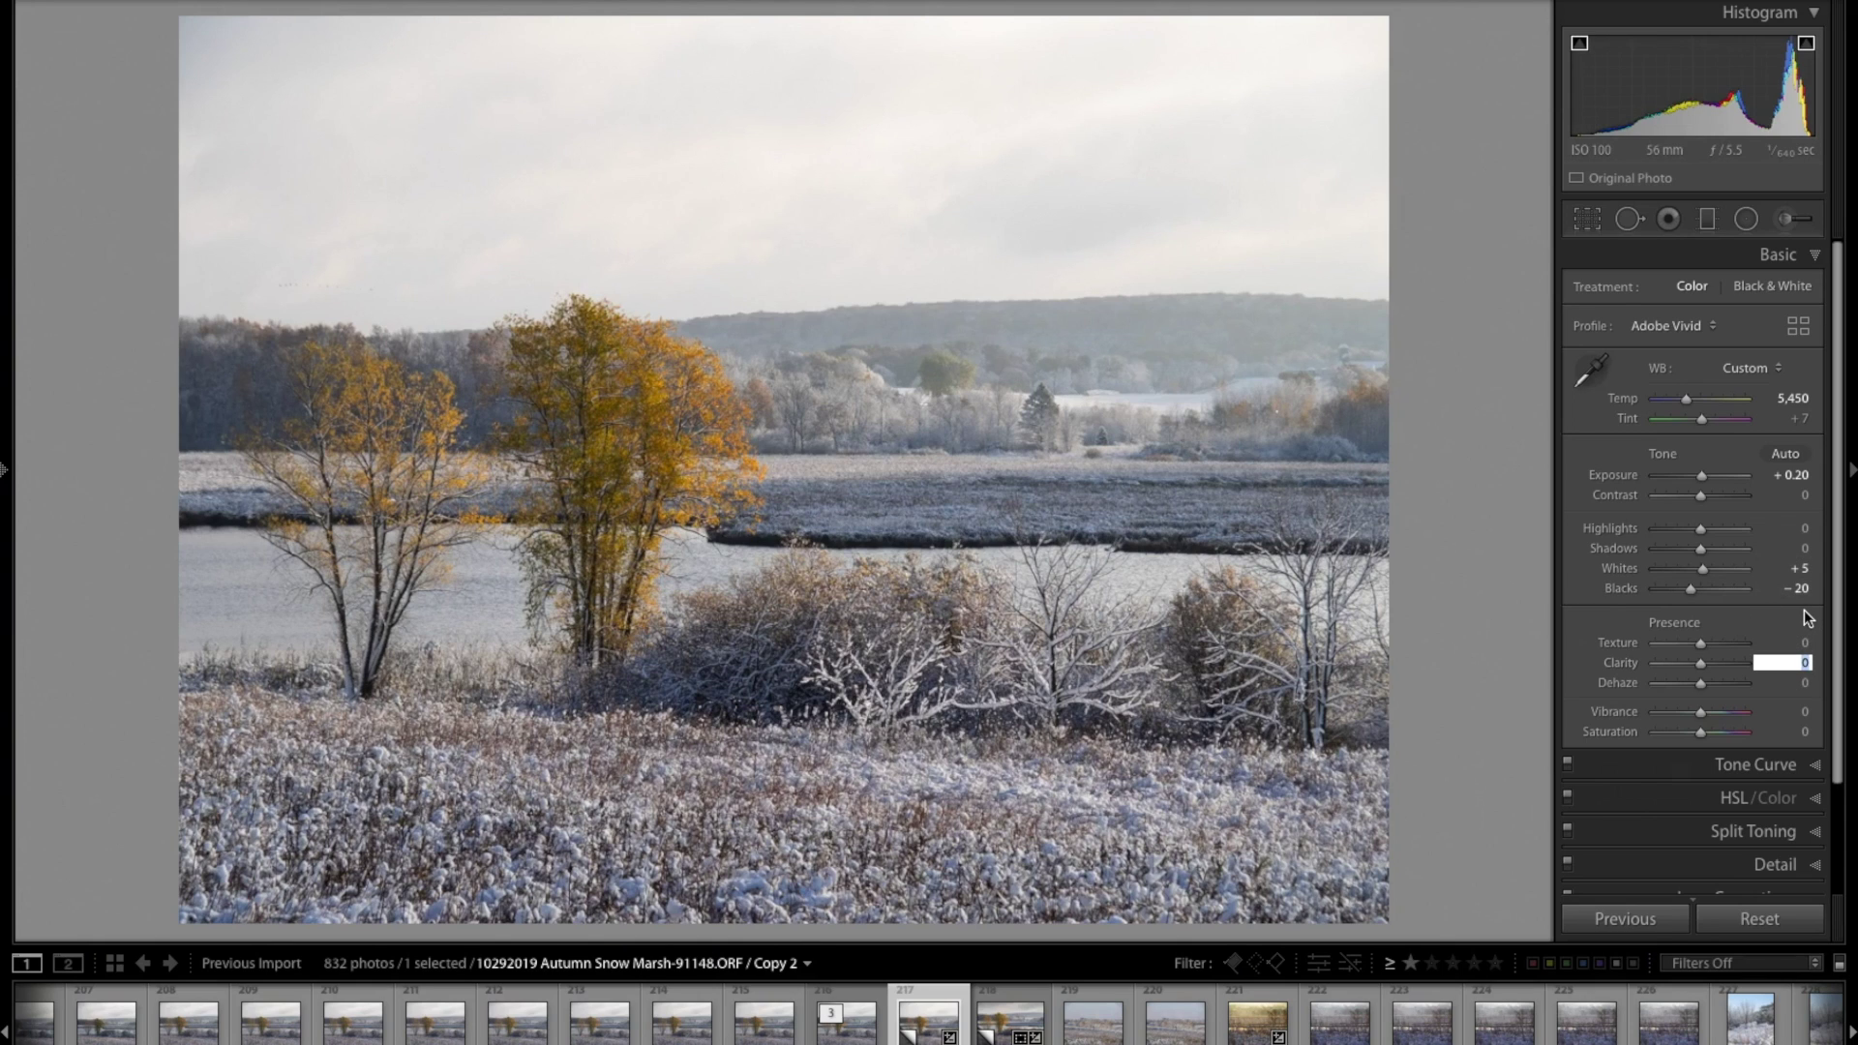
pyautogui.write('5')
pyautogui.press('Tab')
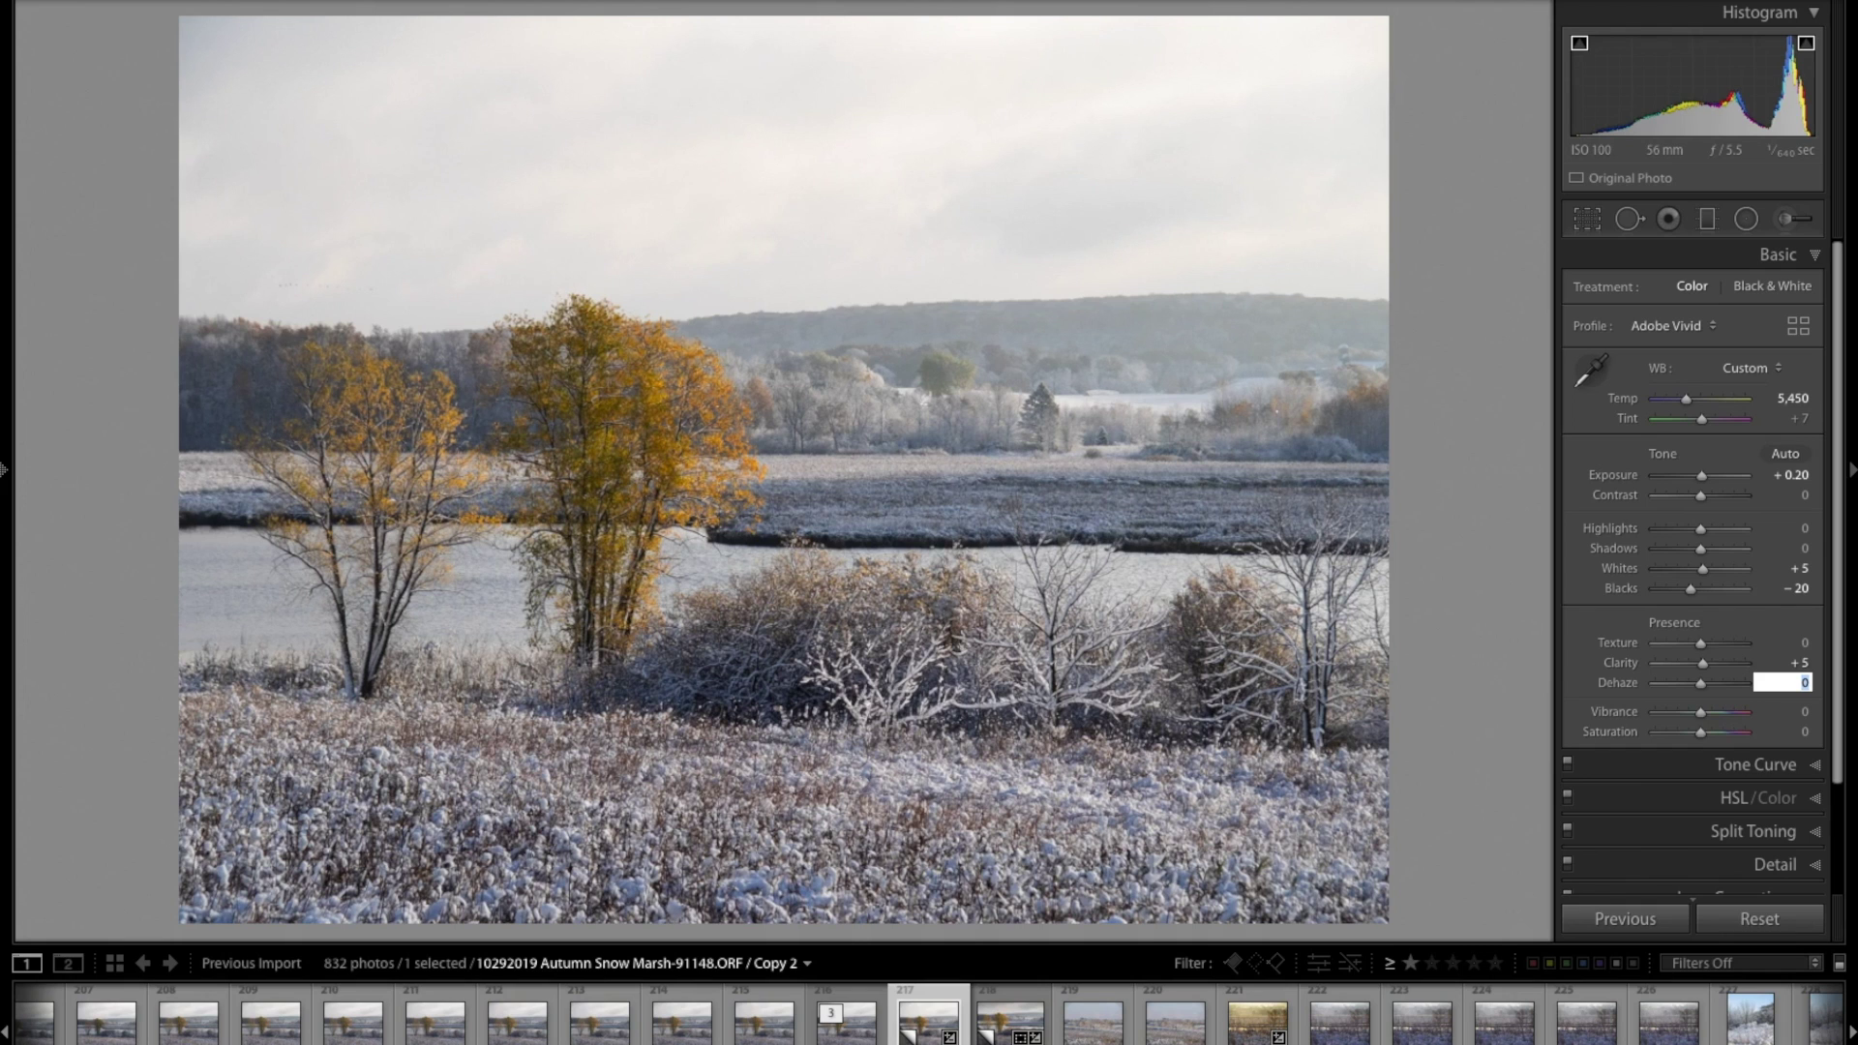
pyautogui.hotkey('shift', 'Up')
pyautogui.write('4')
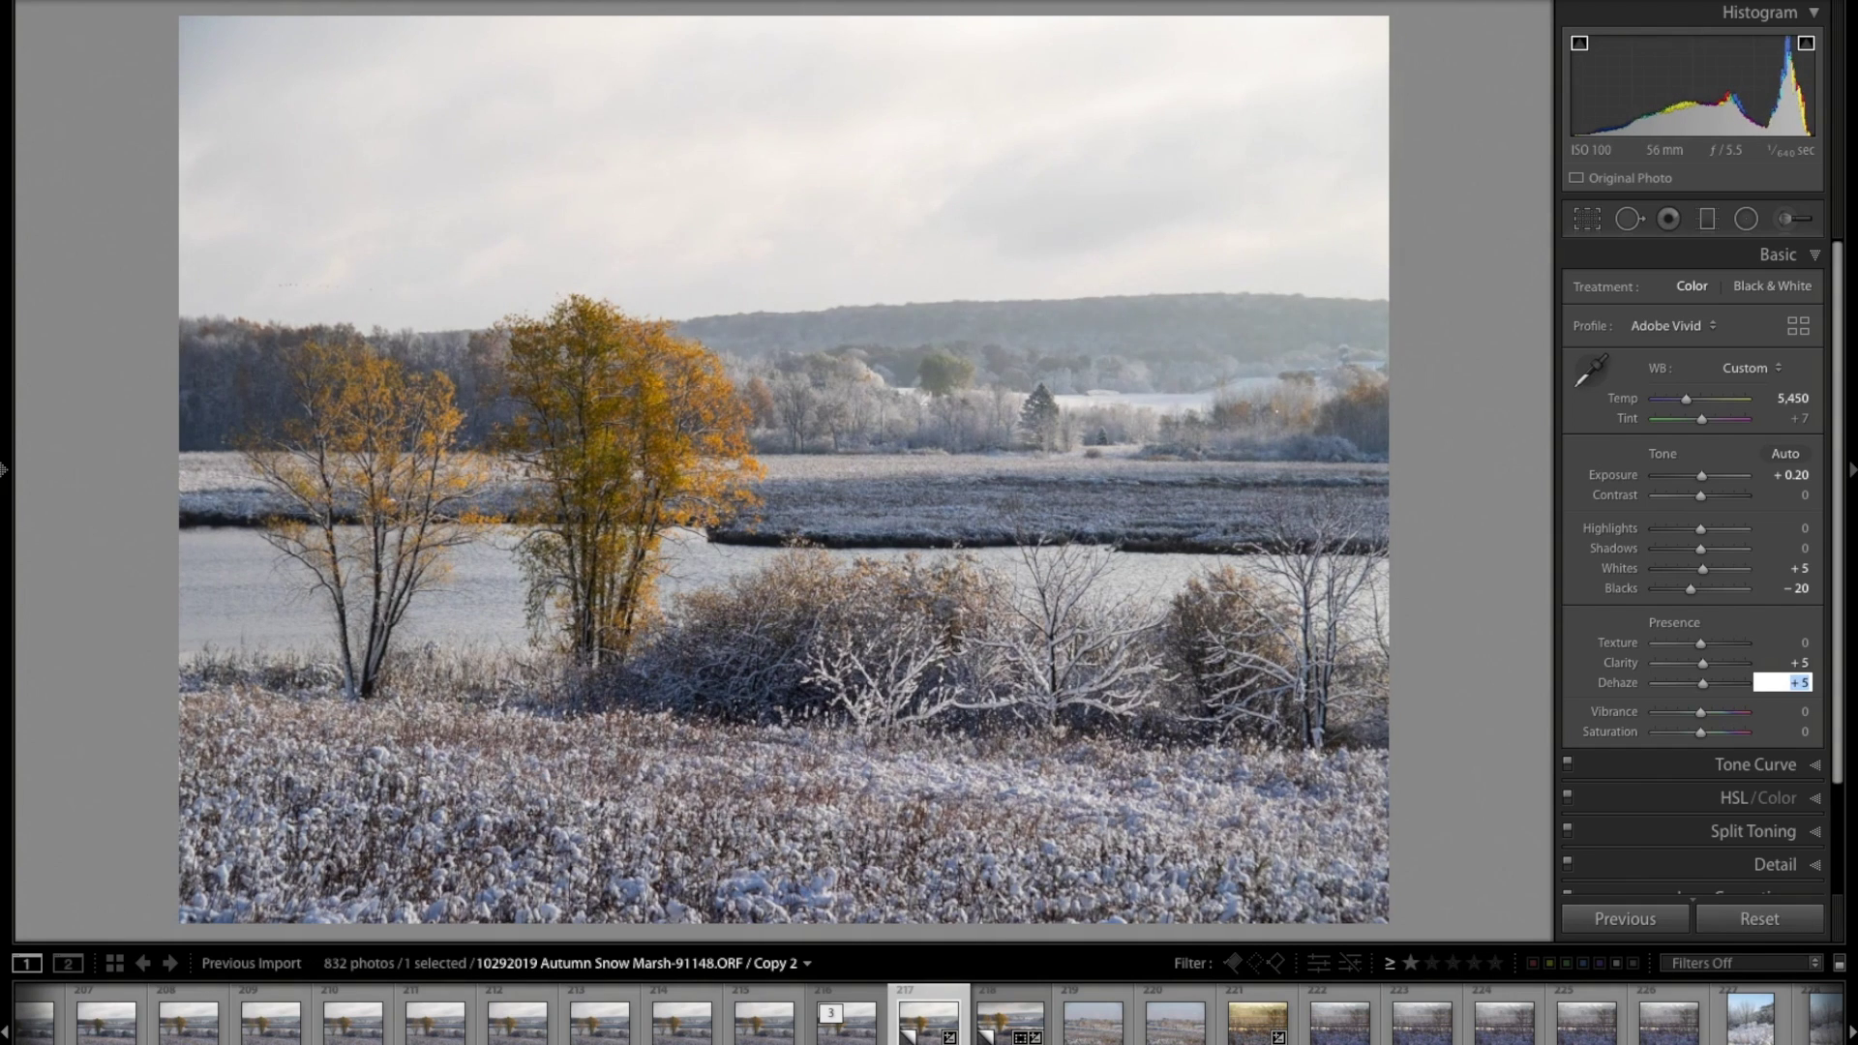
pyautogui.press('Tab')
# Compare Vibrance at +10 and 0, leaving it at 0.
pyautogui.hotkey('shift', 'Up')
pyautogui.hotkey('shift', 'Down')
pyautogui.hotkey('shift', 'Up')
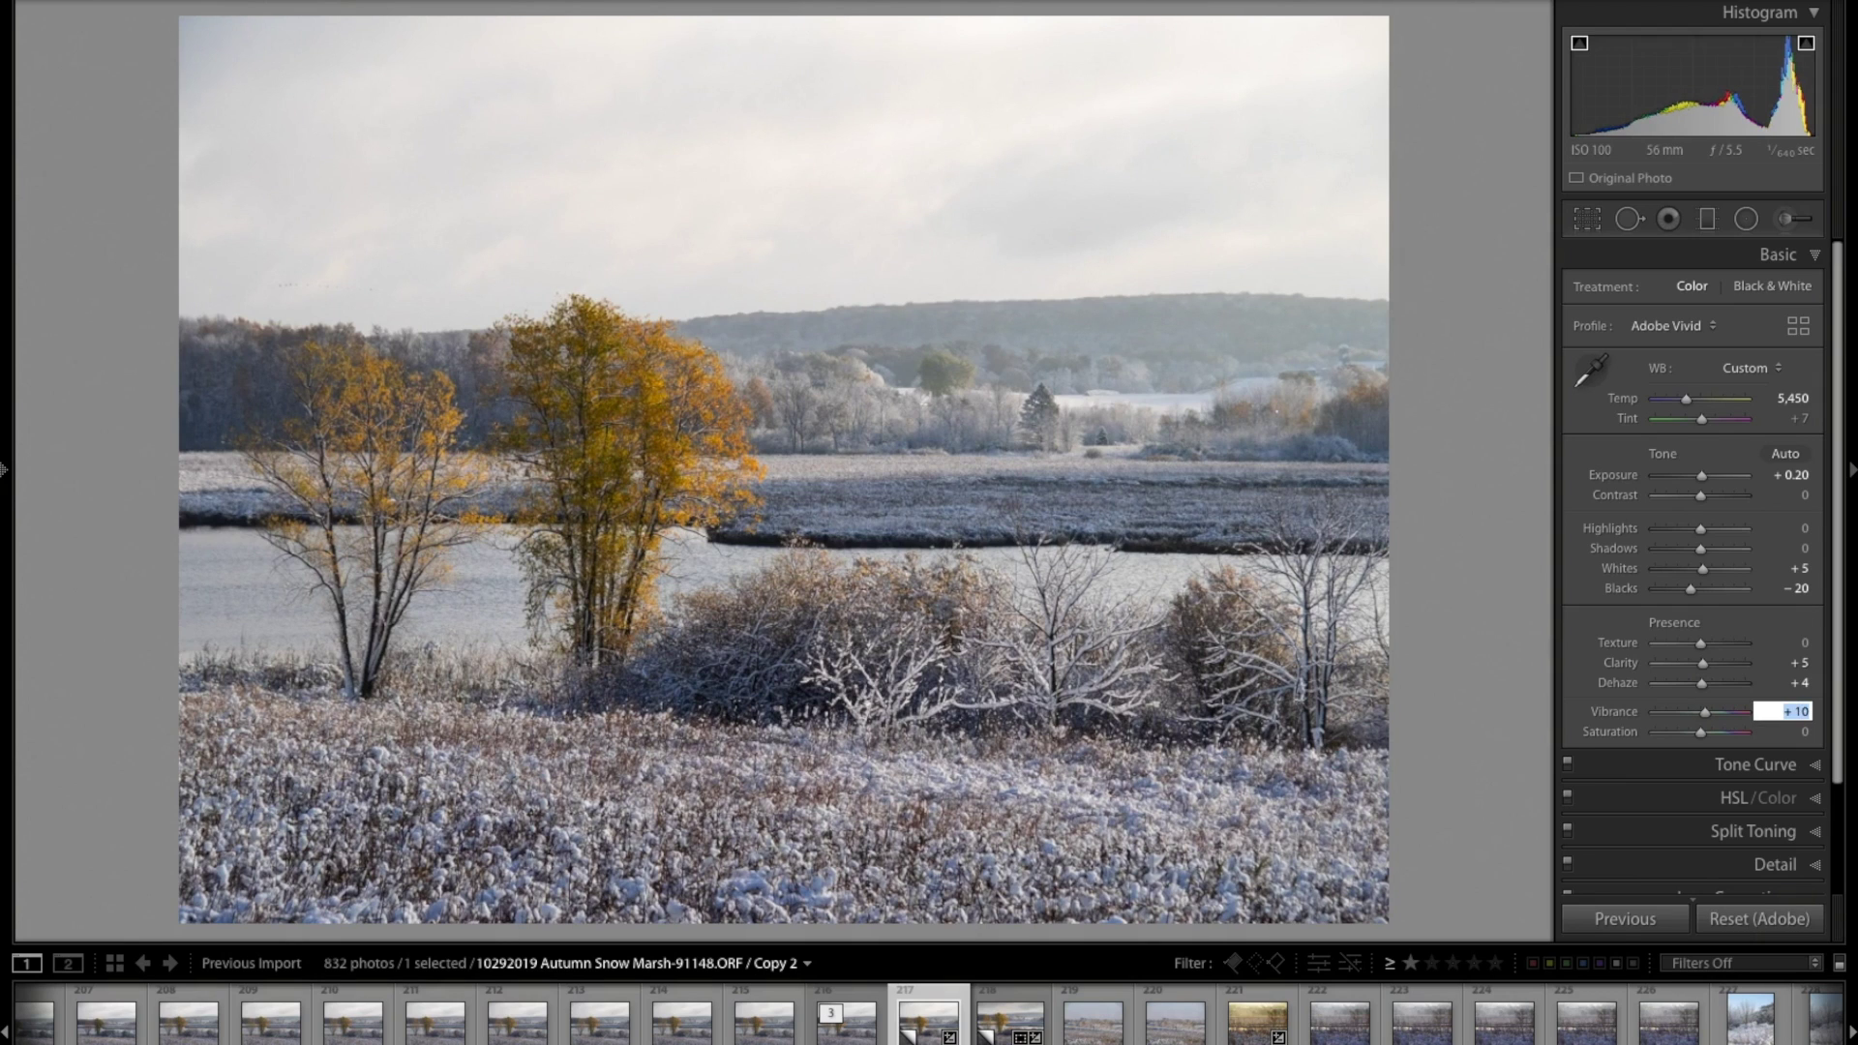
pyautogui.hotkey('shift', 'Down')
pyautogui.hotkey('shift', 'Up')
pyautogui.hotkey('shift', 'Down')
pyautogui.hotkey('shift', 'Up')
pyautogui.hotkey('shift', 'Down')
pyautogui.hotkey('shift', 'Up')
pyautogui.hotkey('shift', 'Down')
pyautogui.press('Tab')
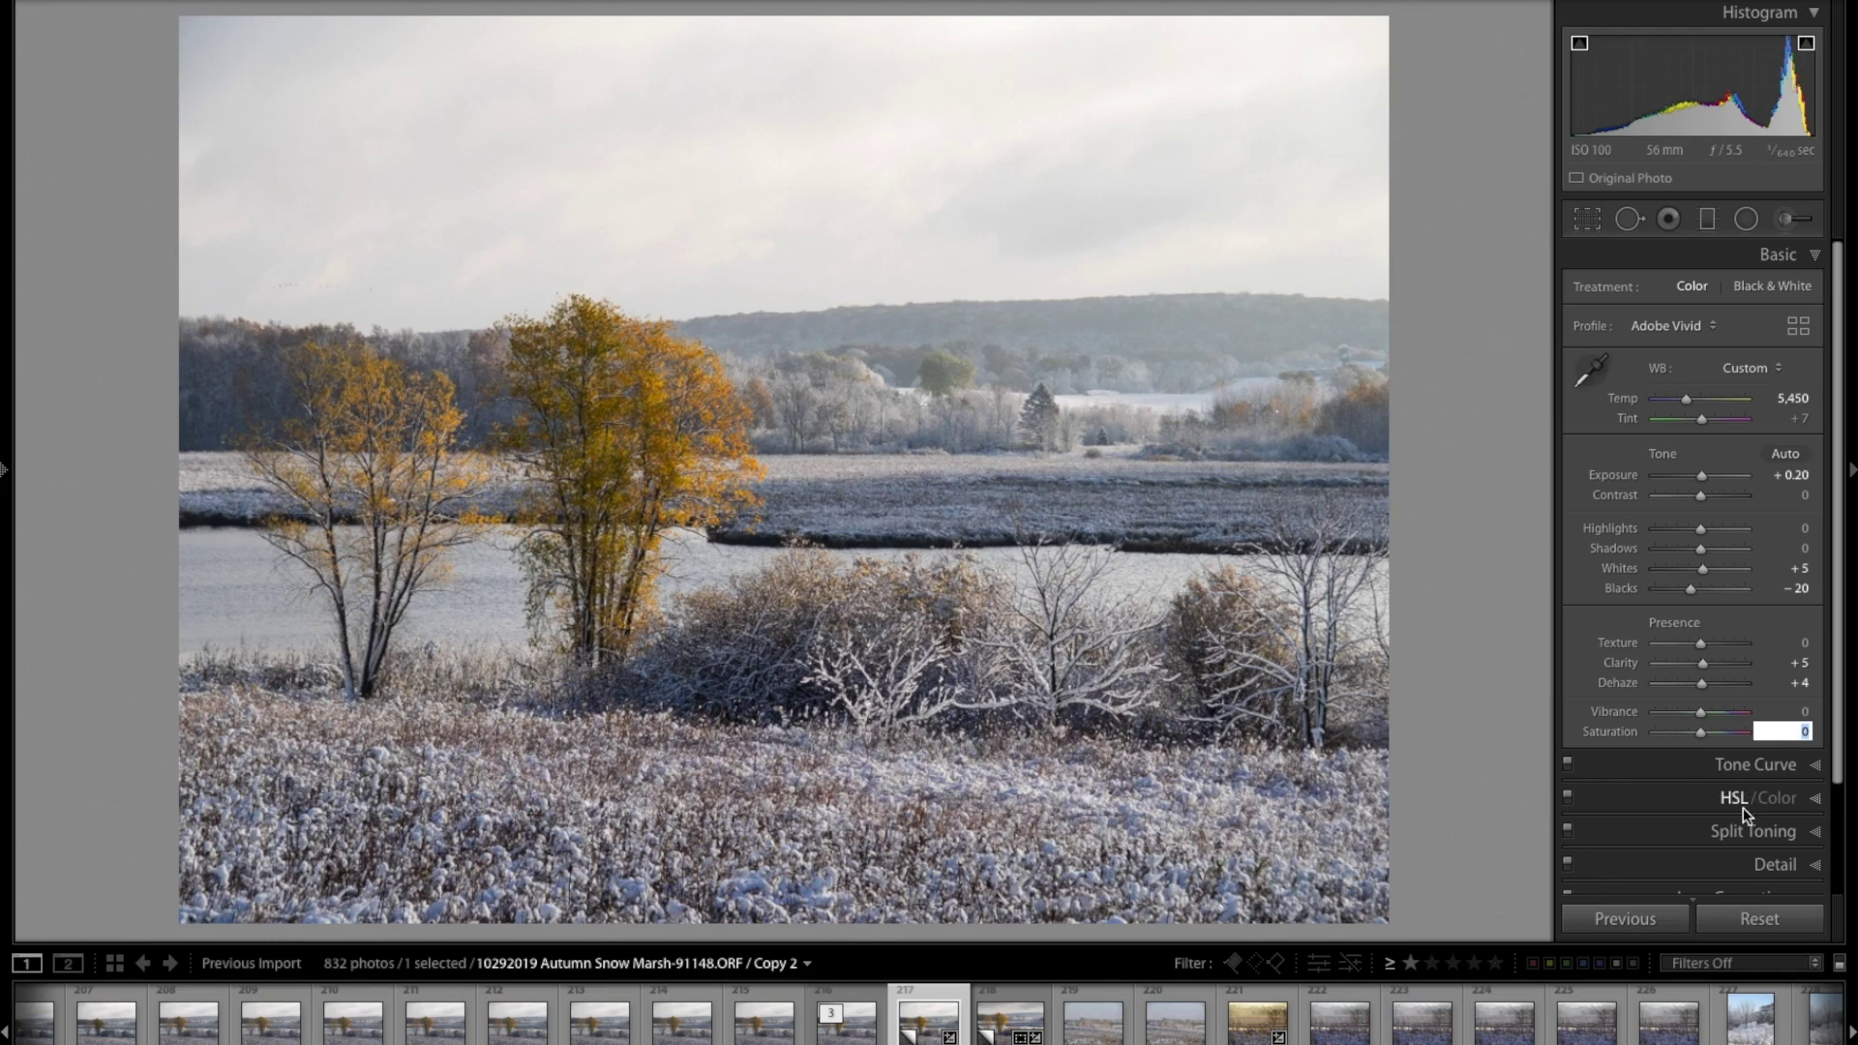
# Show the Detail panel's sharpening settings and view the golden tree at 1:1.
pyautogui.click(1754, 861)
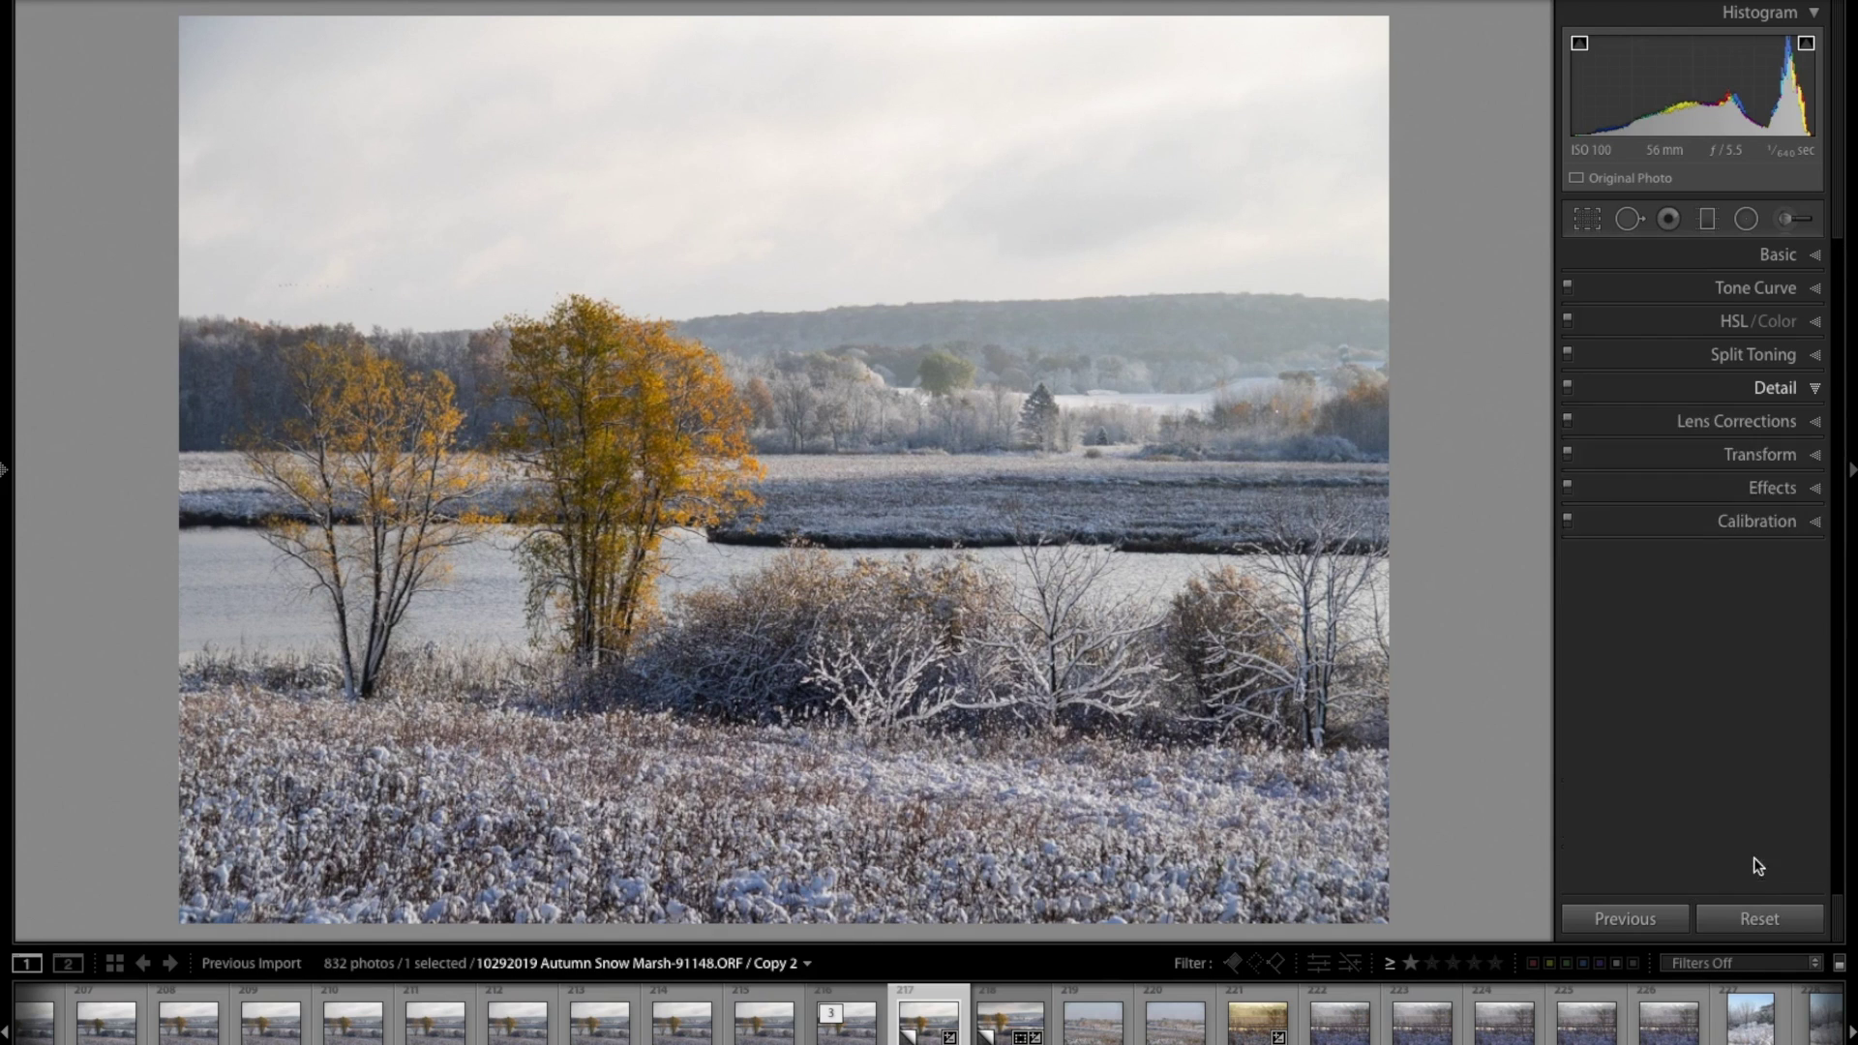
pyautogui.click(1782, 254)
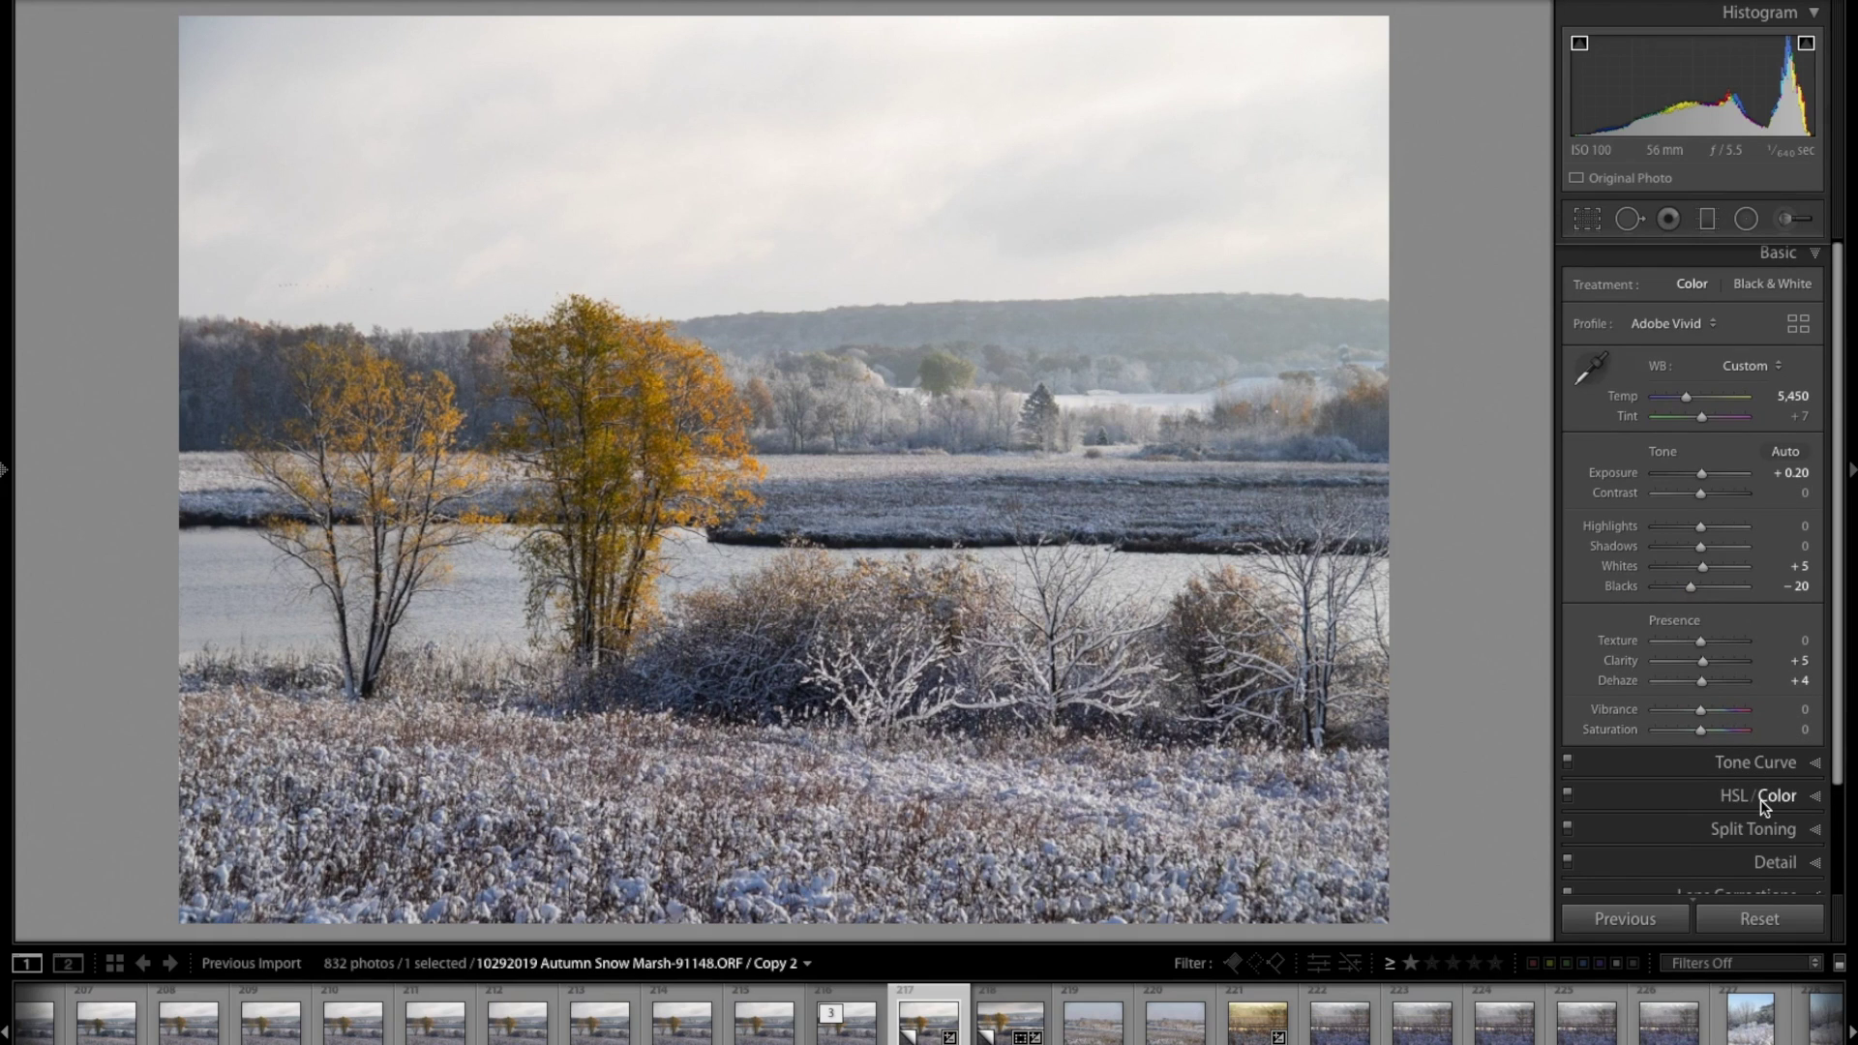
pyautogui.click(1729, 796)
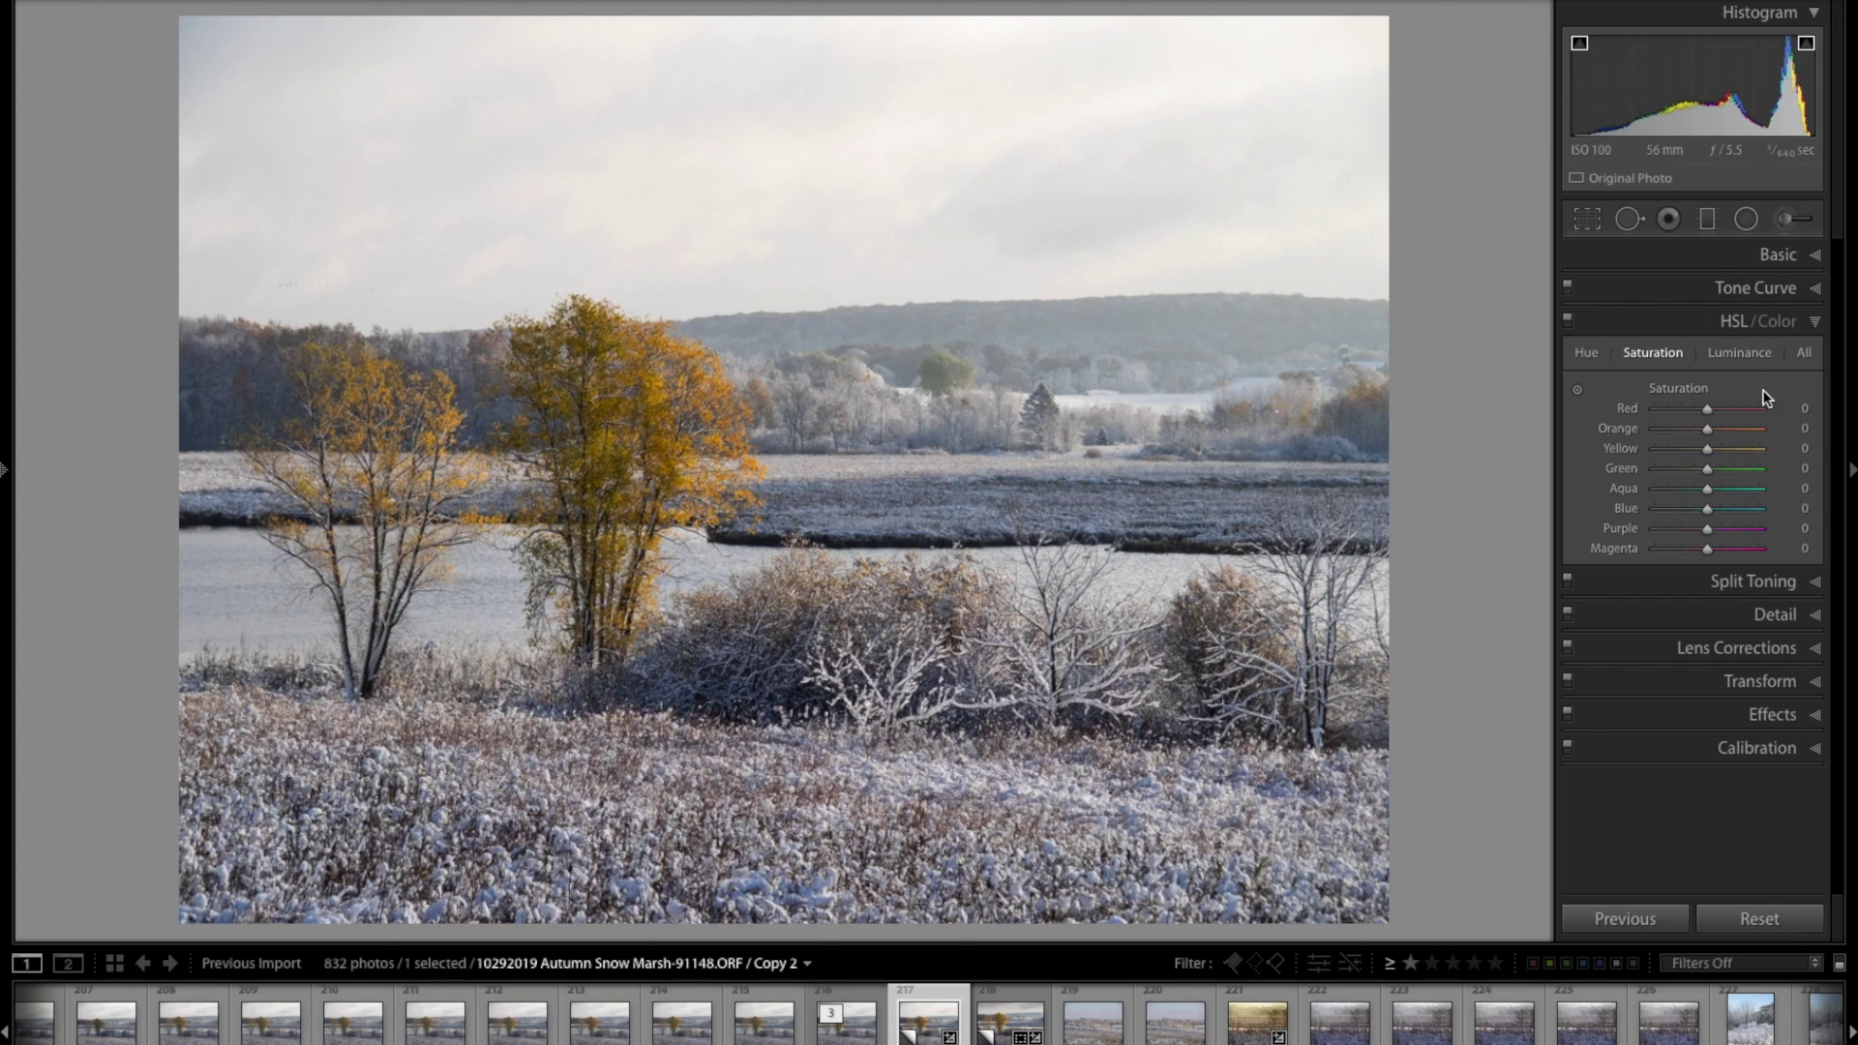
pyautogui.click(1749, 617)
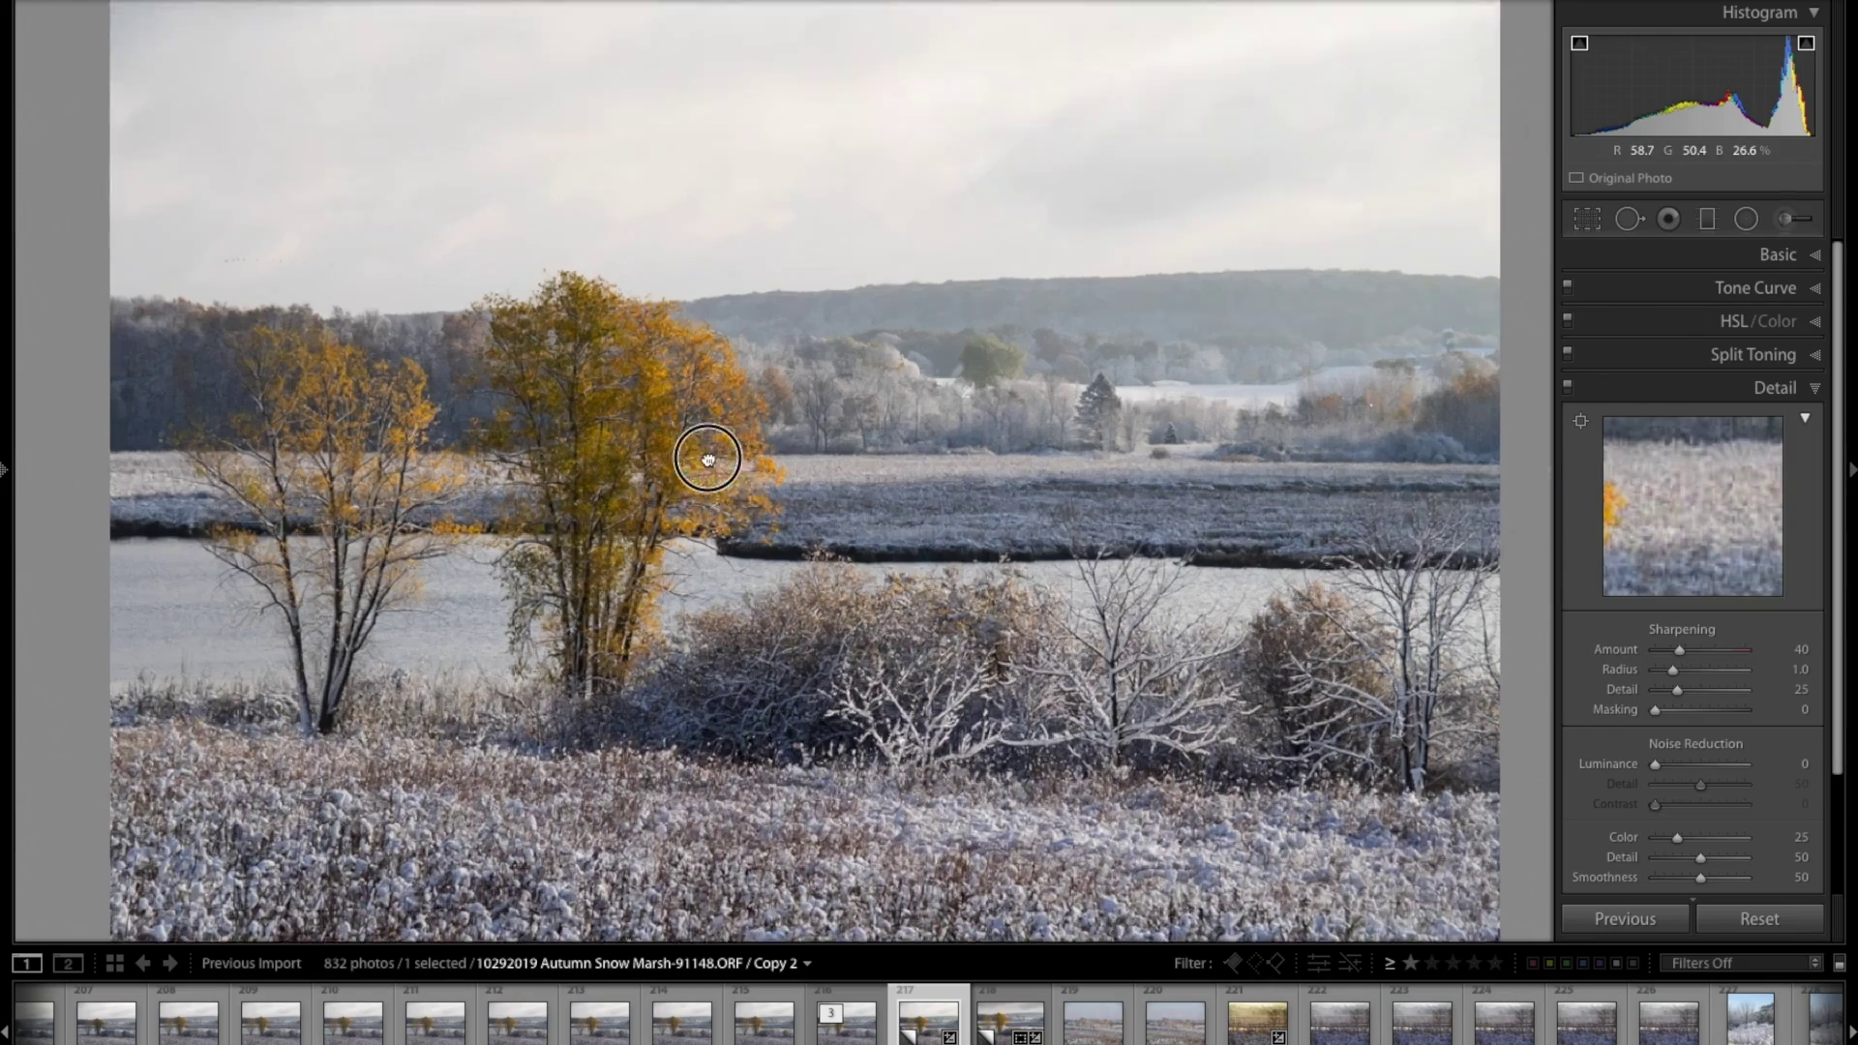
pyautogui.click(706, 455)
pyautogui.click(868, 478)
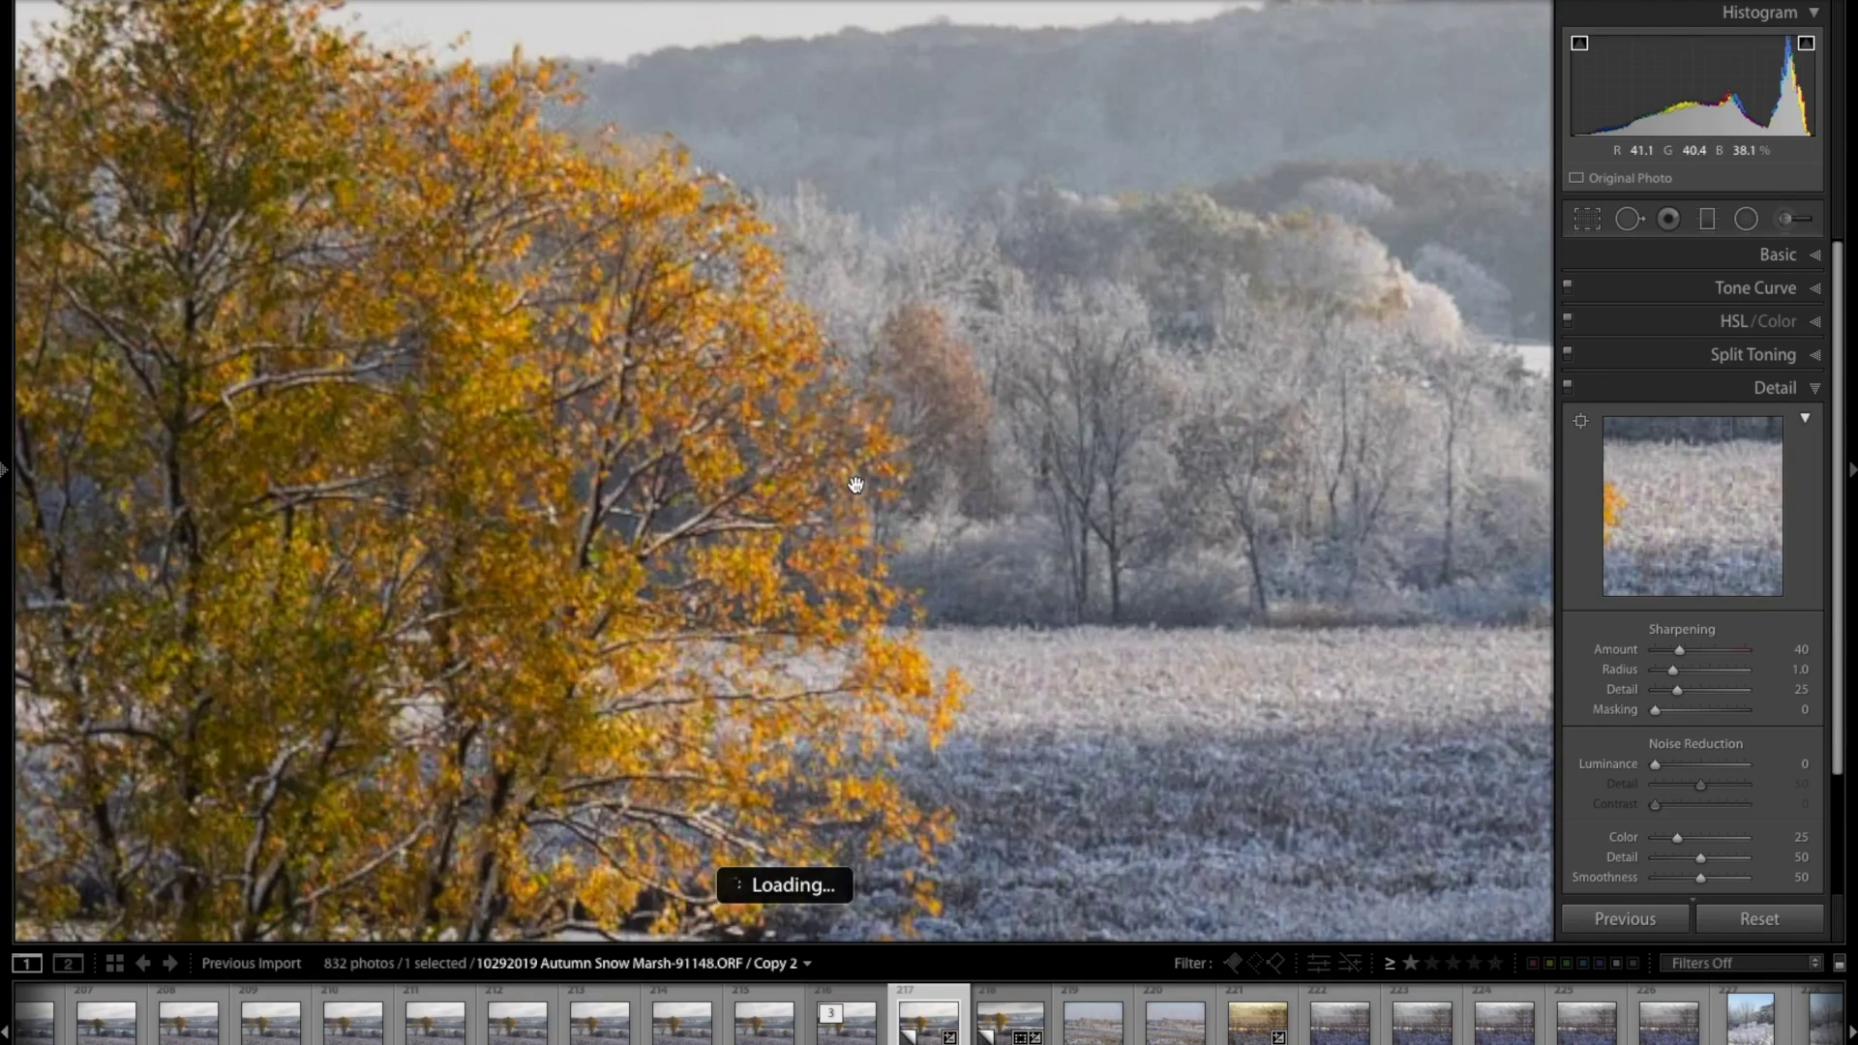
pyautogui.click(1801, 650)
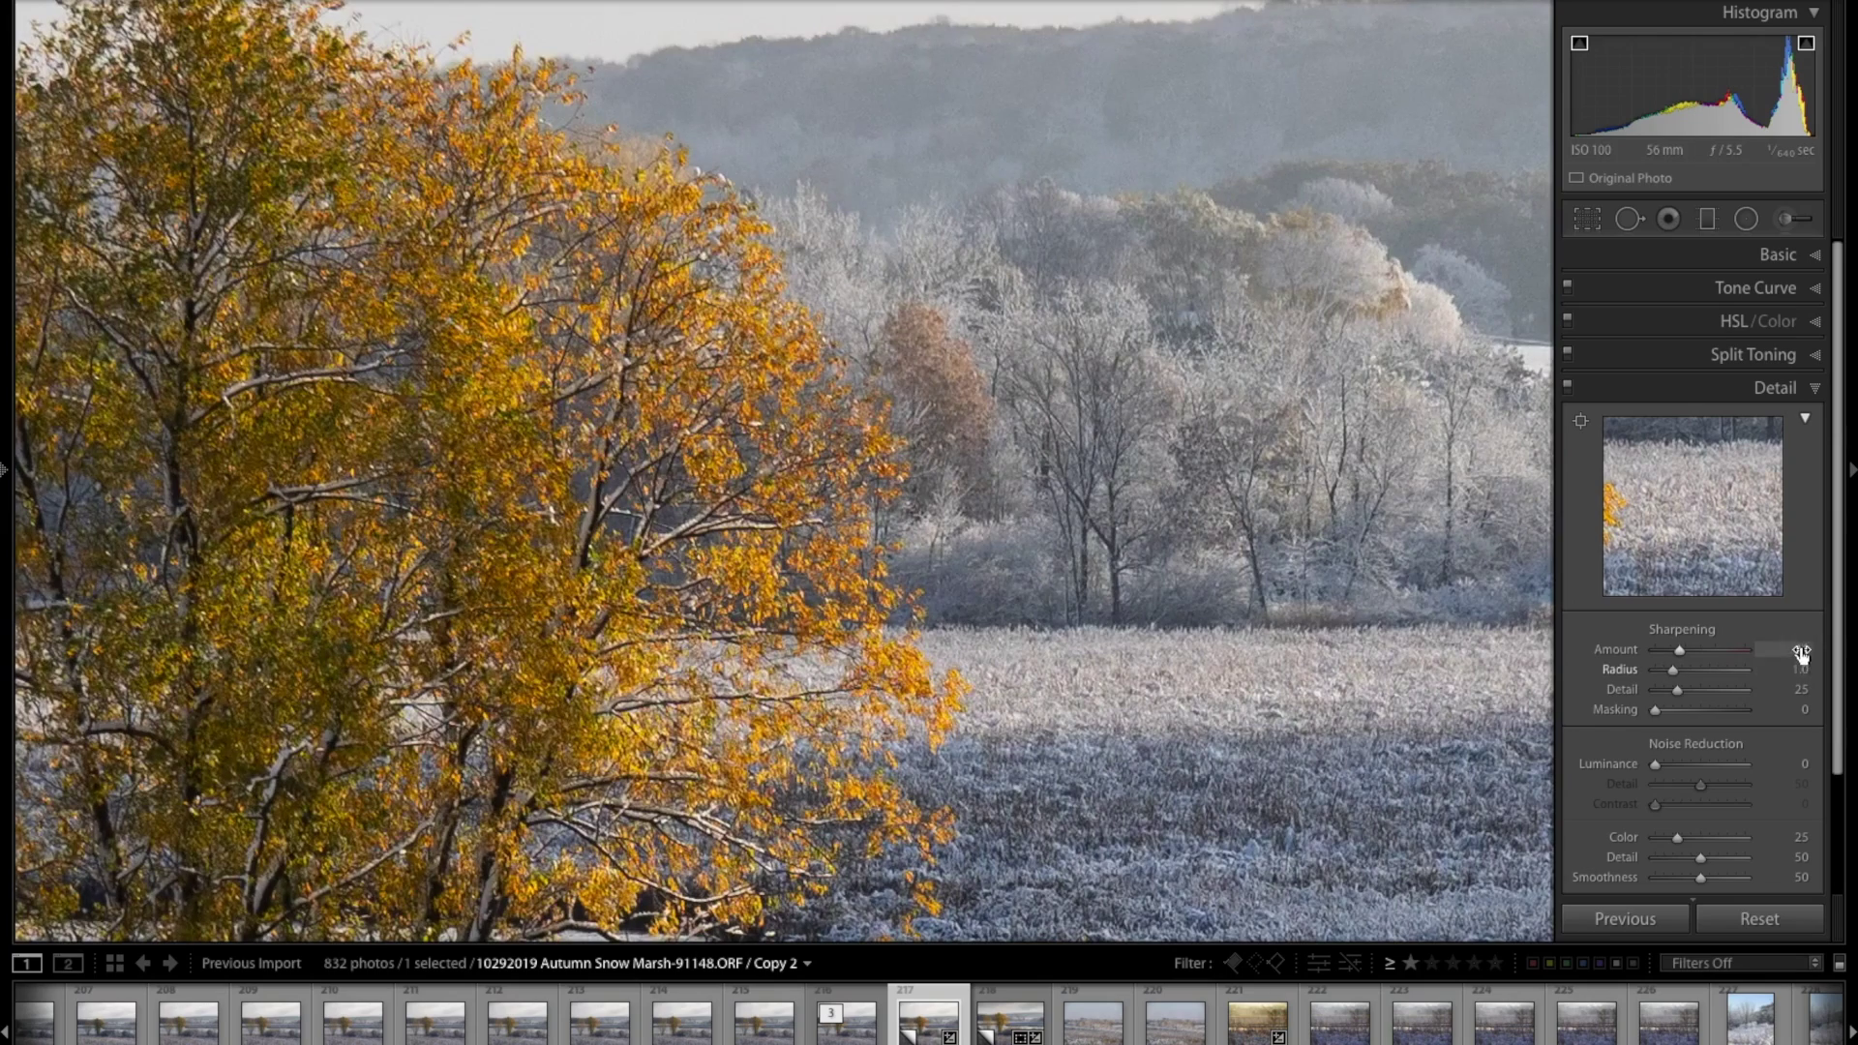
# Settle the sharpening Amount at 60 after comparing it with 50.
pyautogui.write('50')
pyautogui.press('Return')
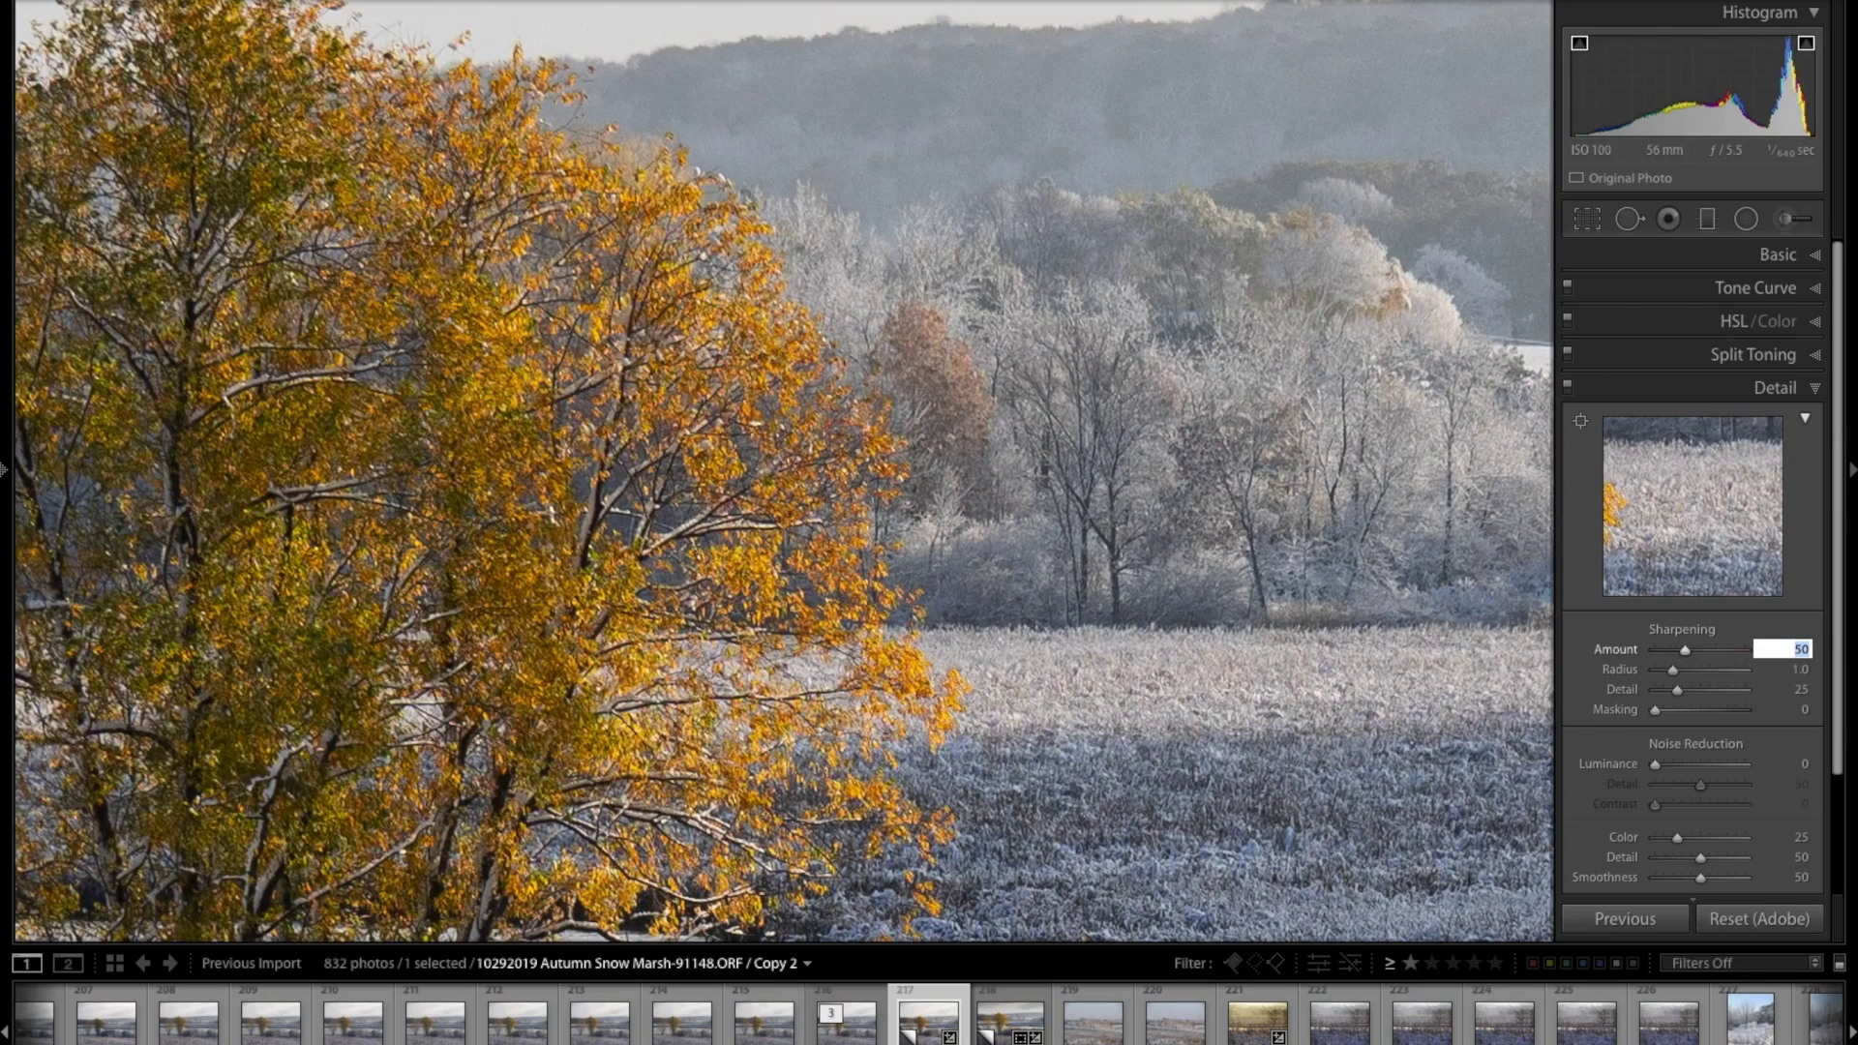
pyautogui.write('60')
pyautogui.press('Return')
pyautogui.write('50')
pyautogui.press('Return')
pyautogui.write('60')
pyautogui.press('Return')
pyautogui.write('50')
pyautogui.press('Return')
pyautogui.write('60')
pyautogui.press('Return')
# Keep Radius at 1.0 and set sharpening Detail to 12 and Masking to 40.
pyautogui.press('Tab')
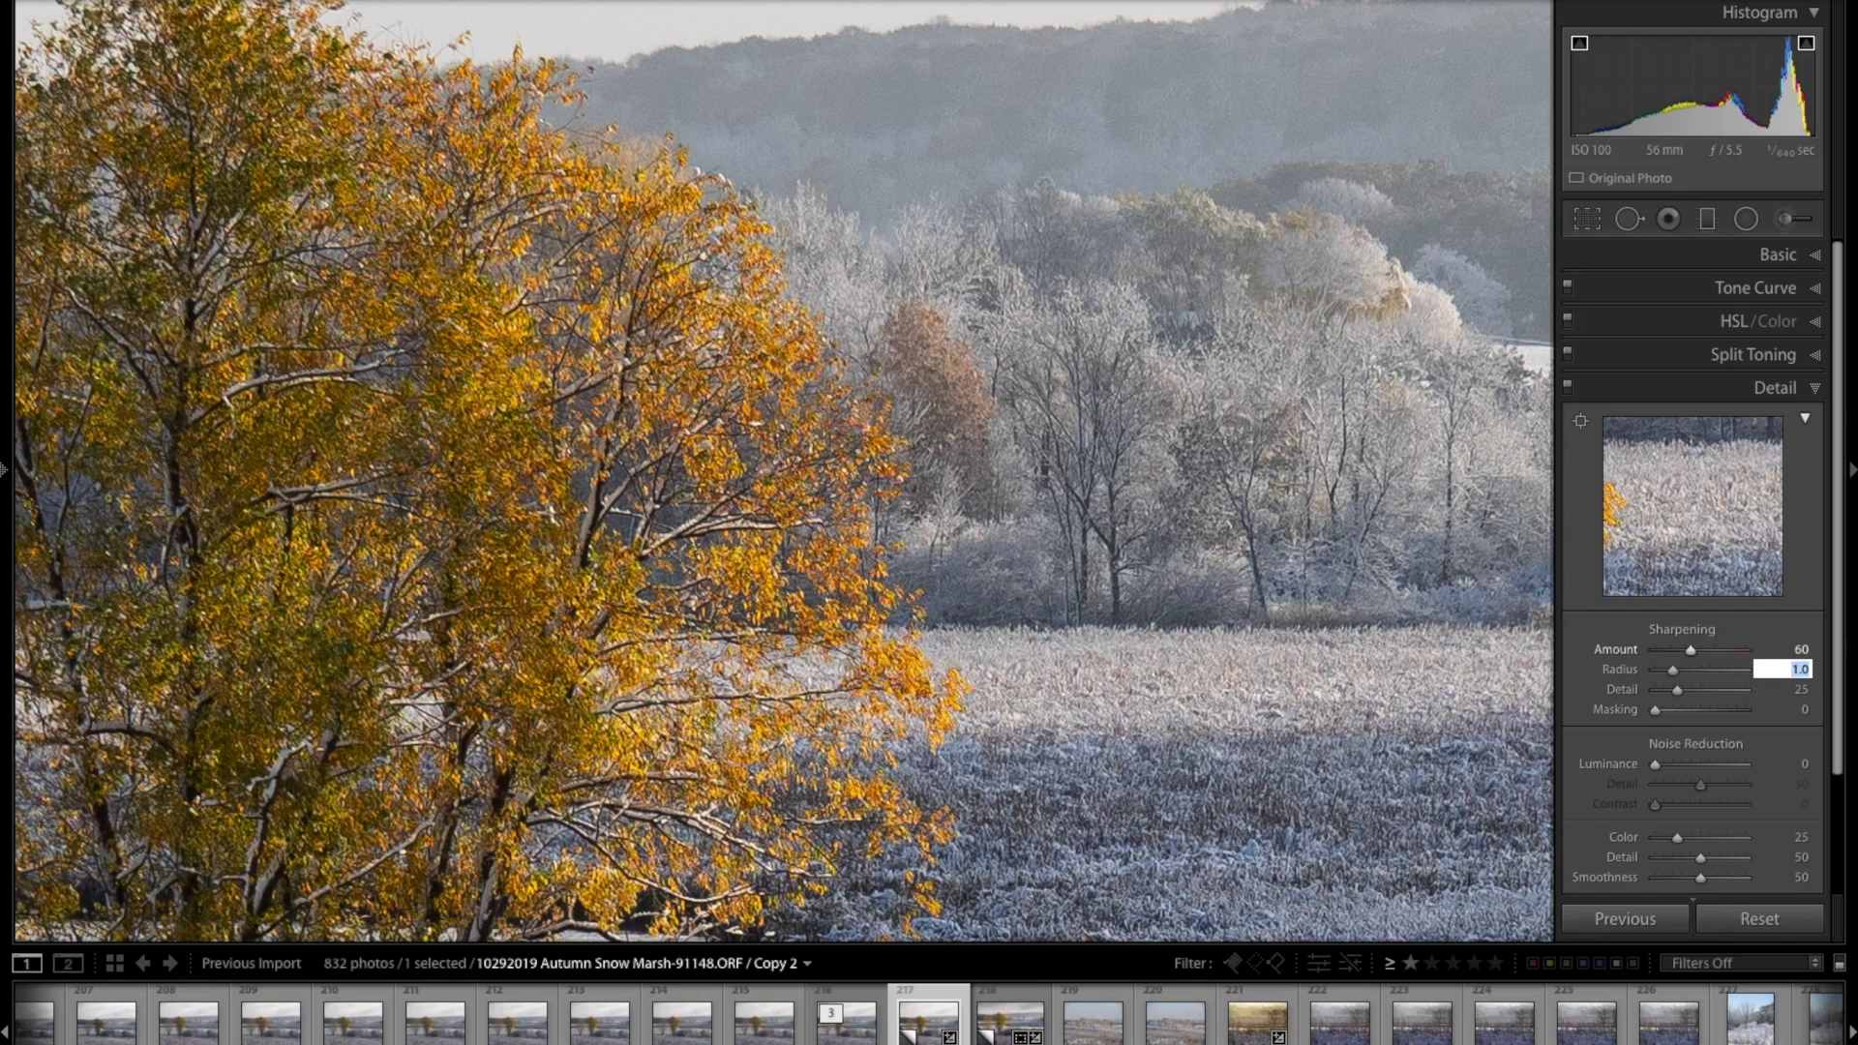
pyautogui.press('Tab')
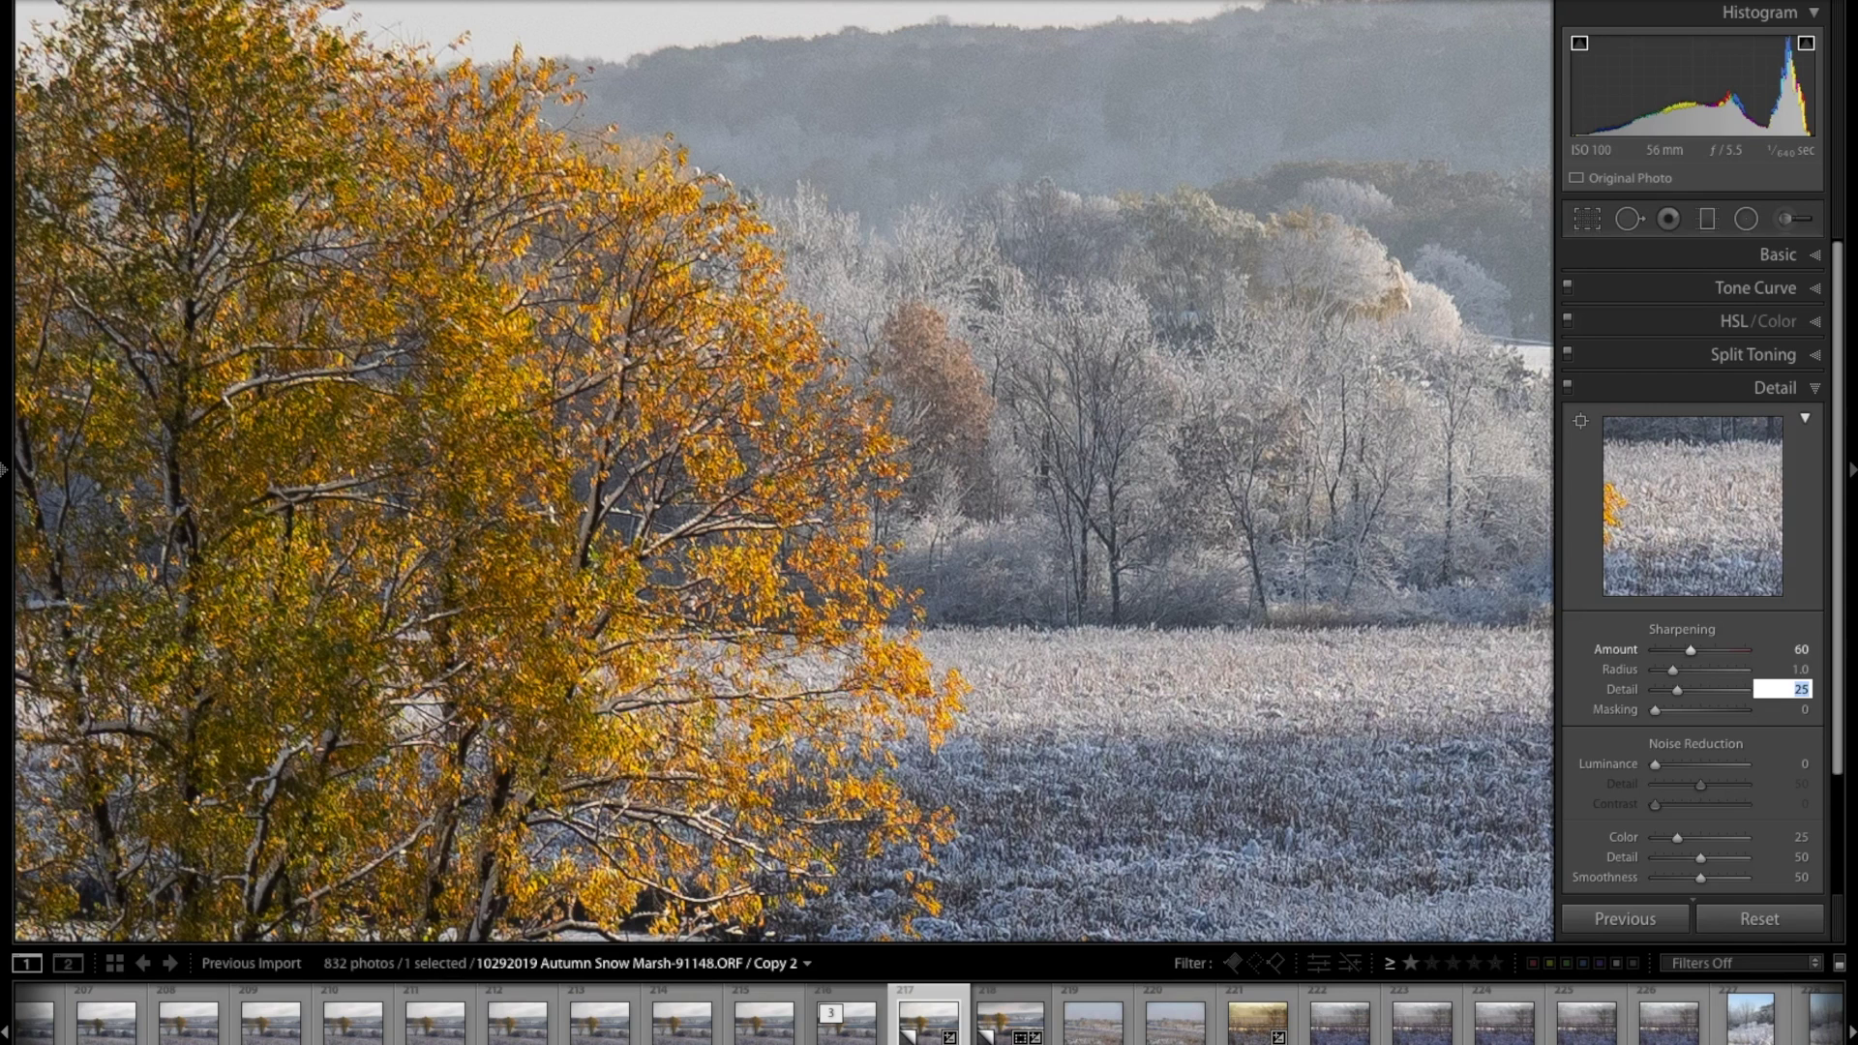
pyautogui.write('15')
pyautogui.press('Return')
pyautogui.press('Tab')
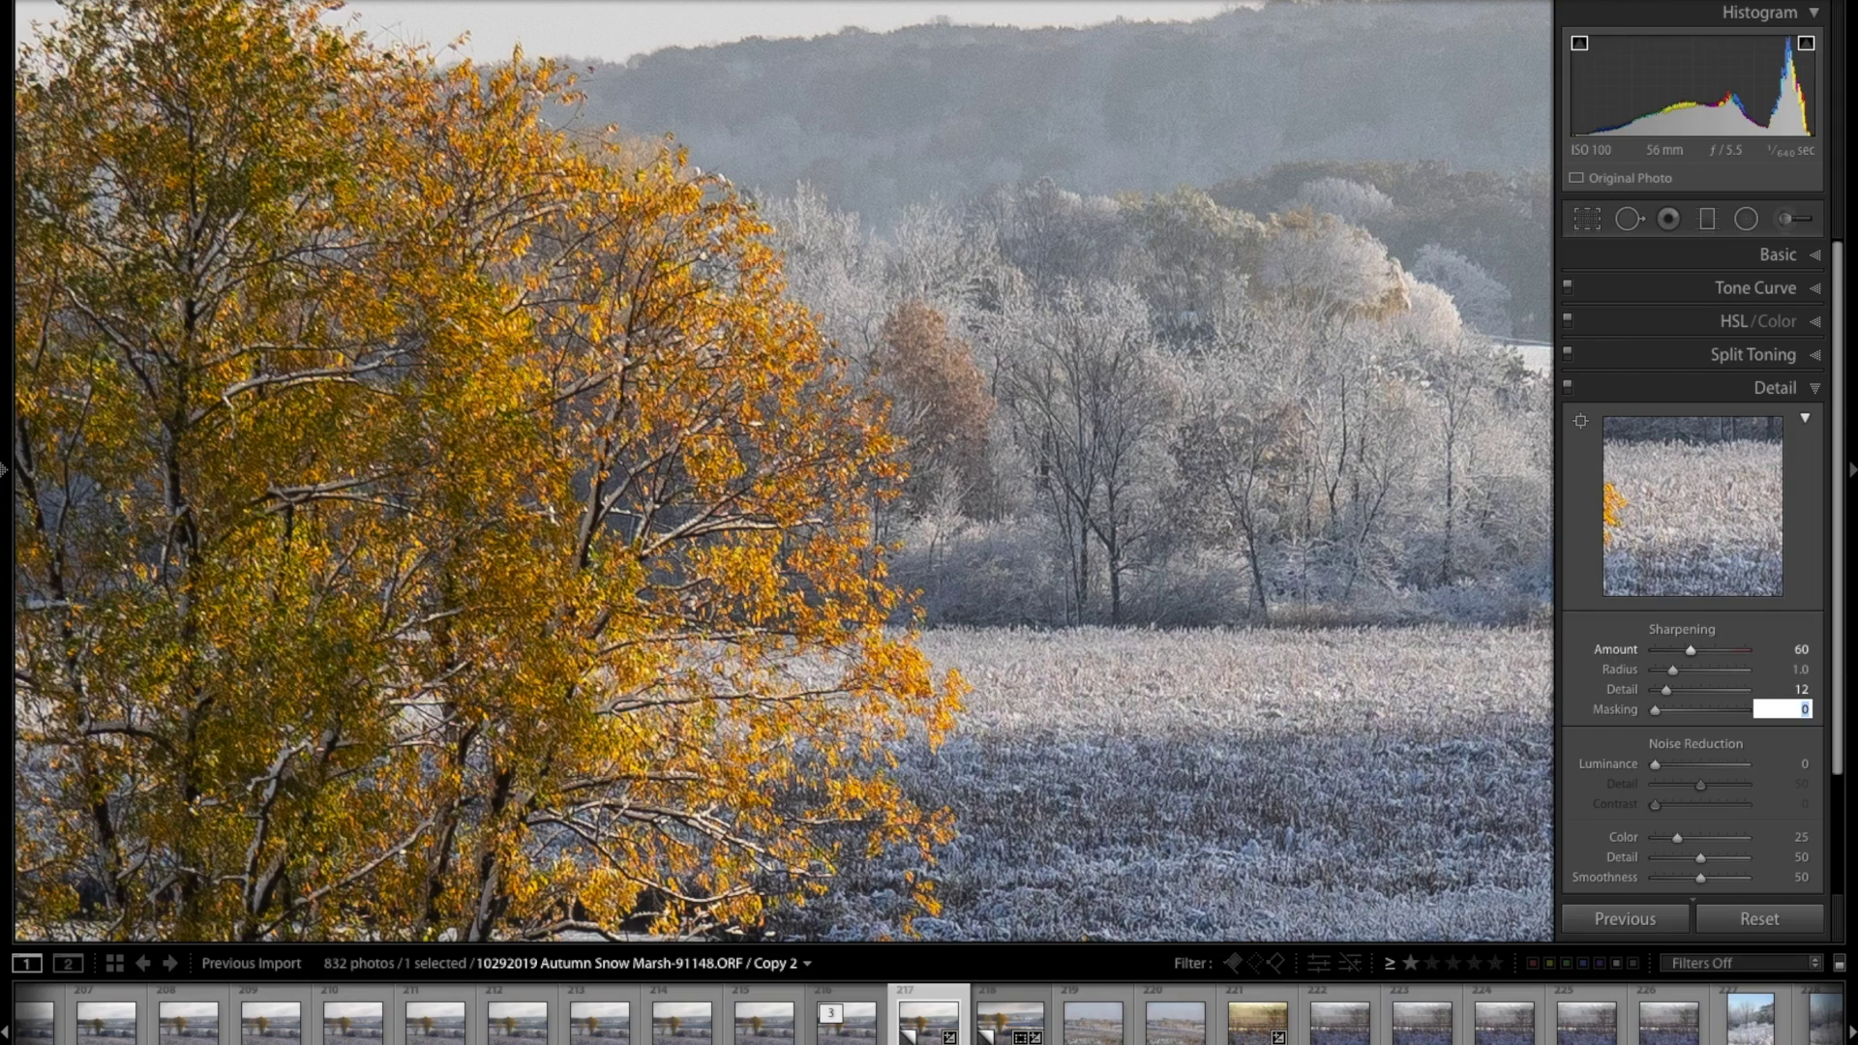
pyautogui.write('20')
pyautogui.press('Return')
pyautogui.press('Return')
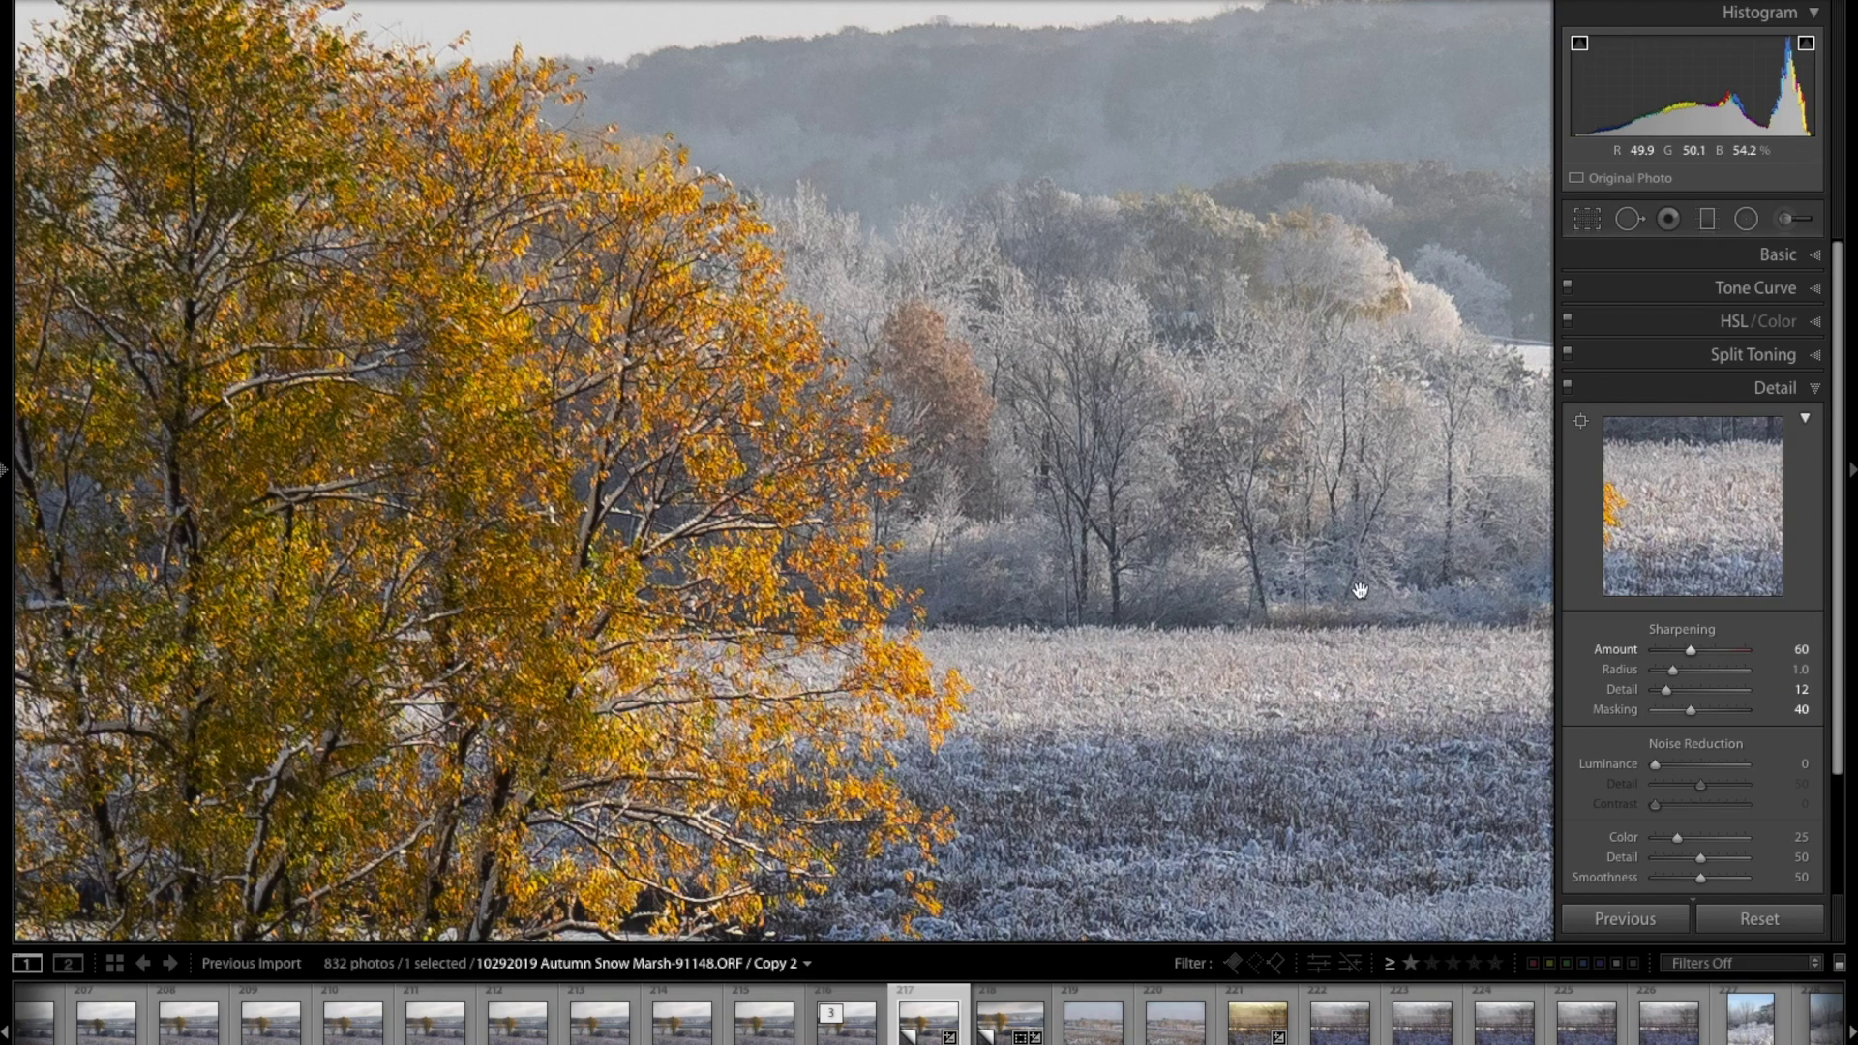
pyautogui.moveTo(1111, 414); pyautogui.dragTo(1103, 530)
# Pan the 1:1 view from the golden tree up to the empty sky above the hills.
pyautogui.moveTo(1142, 386); pyautogui.dragTo(775, 678)
pyautogui.moveTo(1024, 368); pyautogui.dragTo(948, 636)
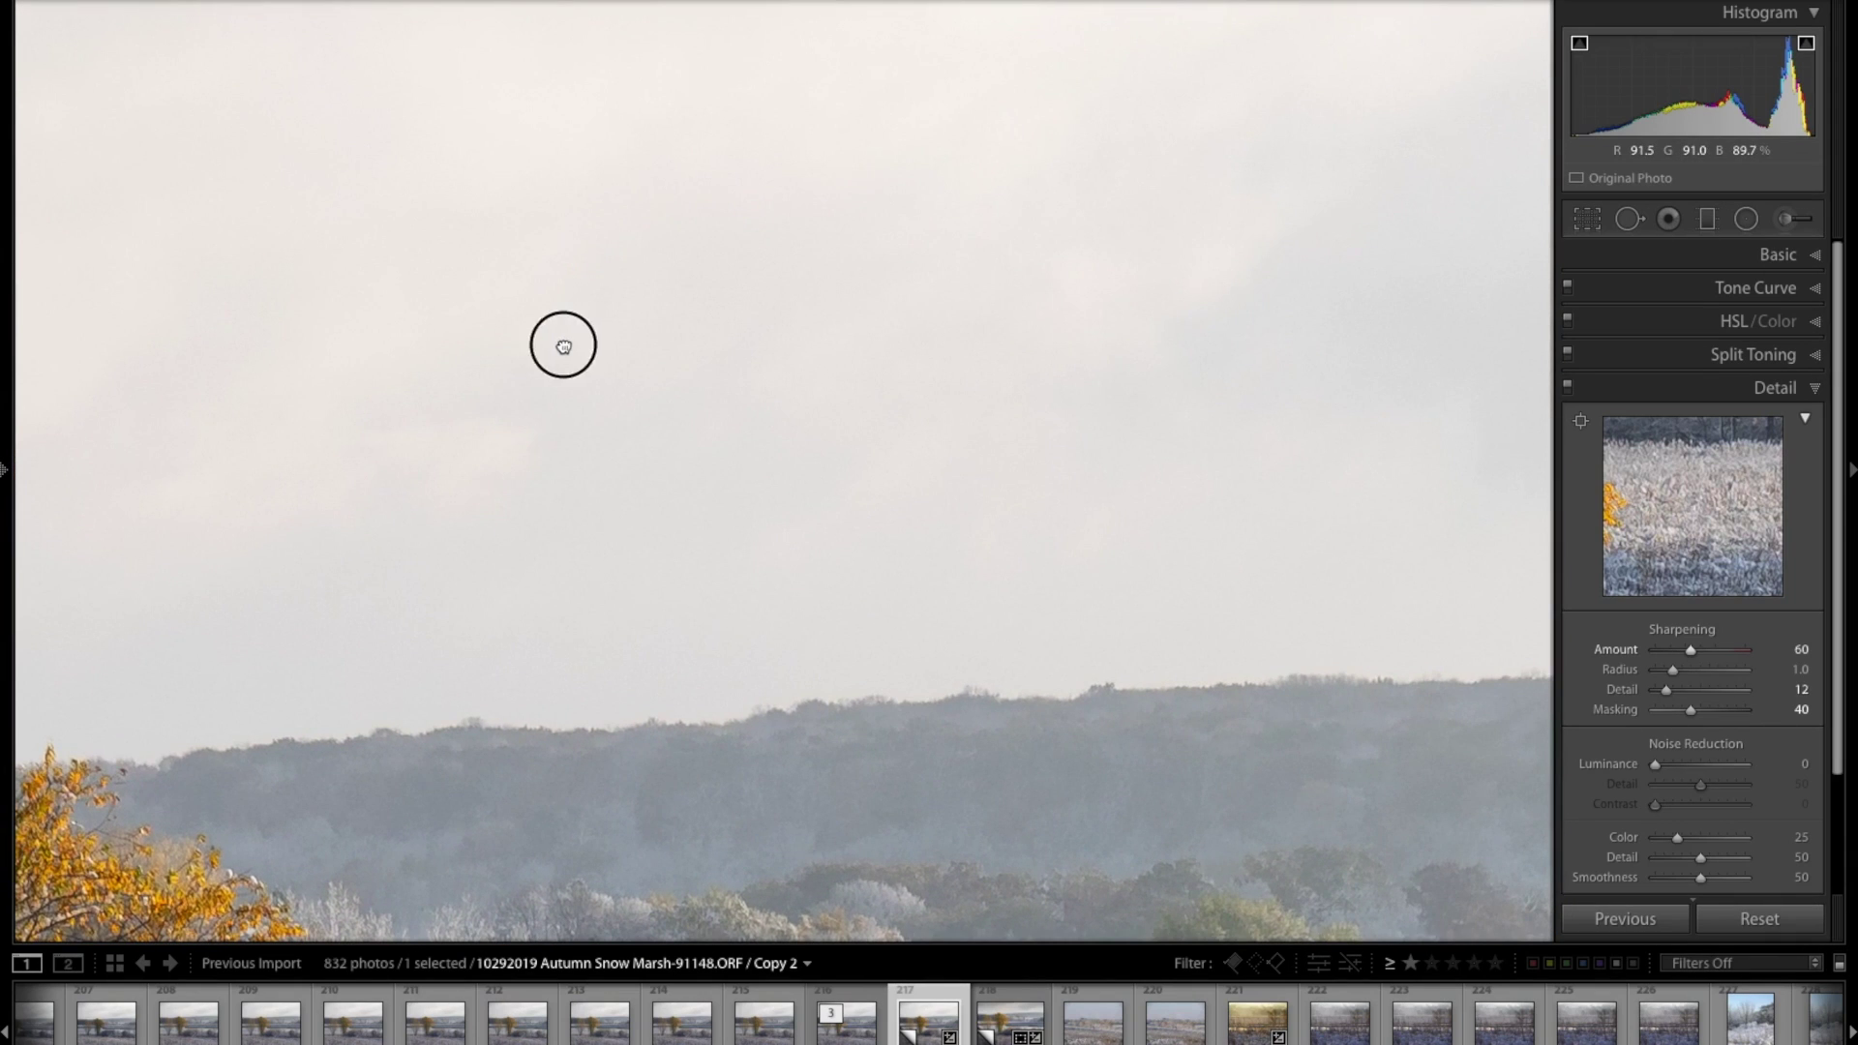
pyautogui.moveTo(564, 345); pyautogui.dragTo(706, 307)
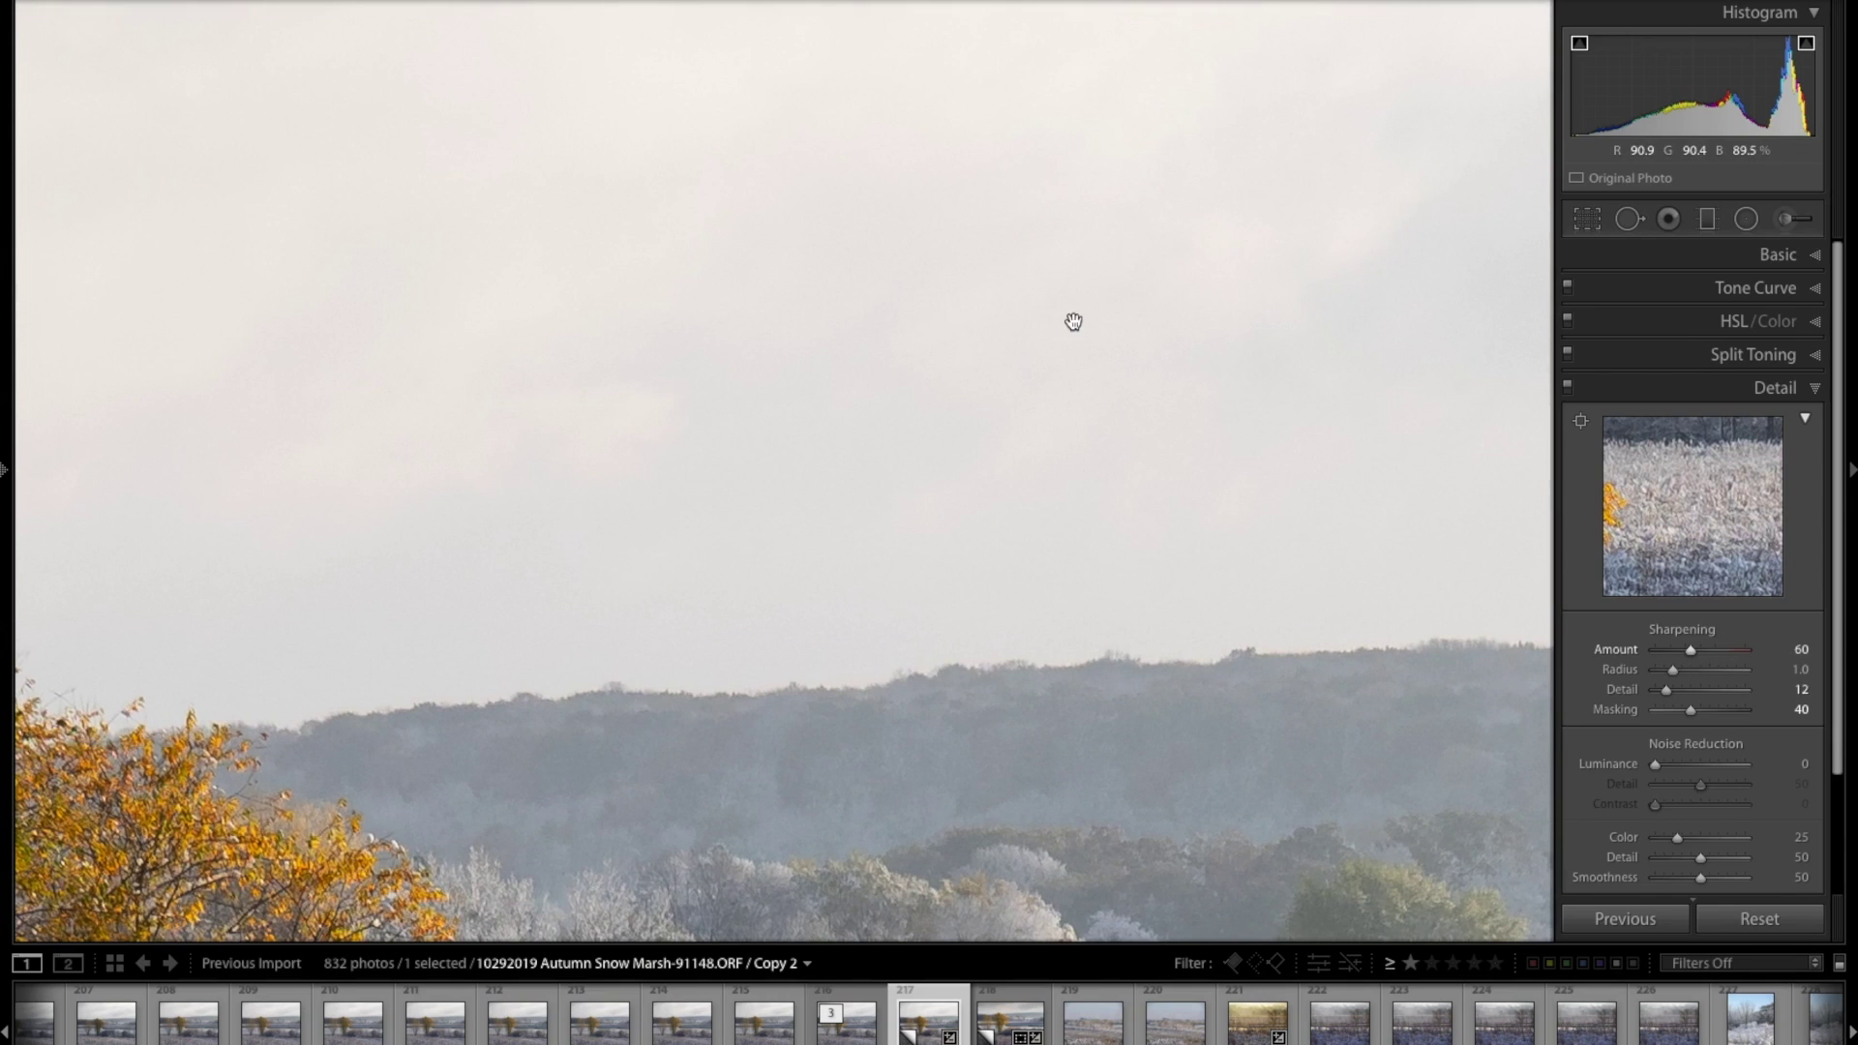
pyautogui.moveTo(1074, 310); pyautogui.dragTo(891, 419)
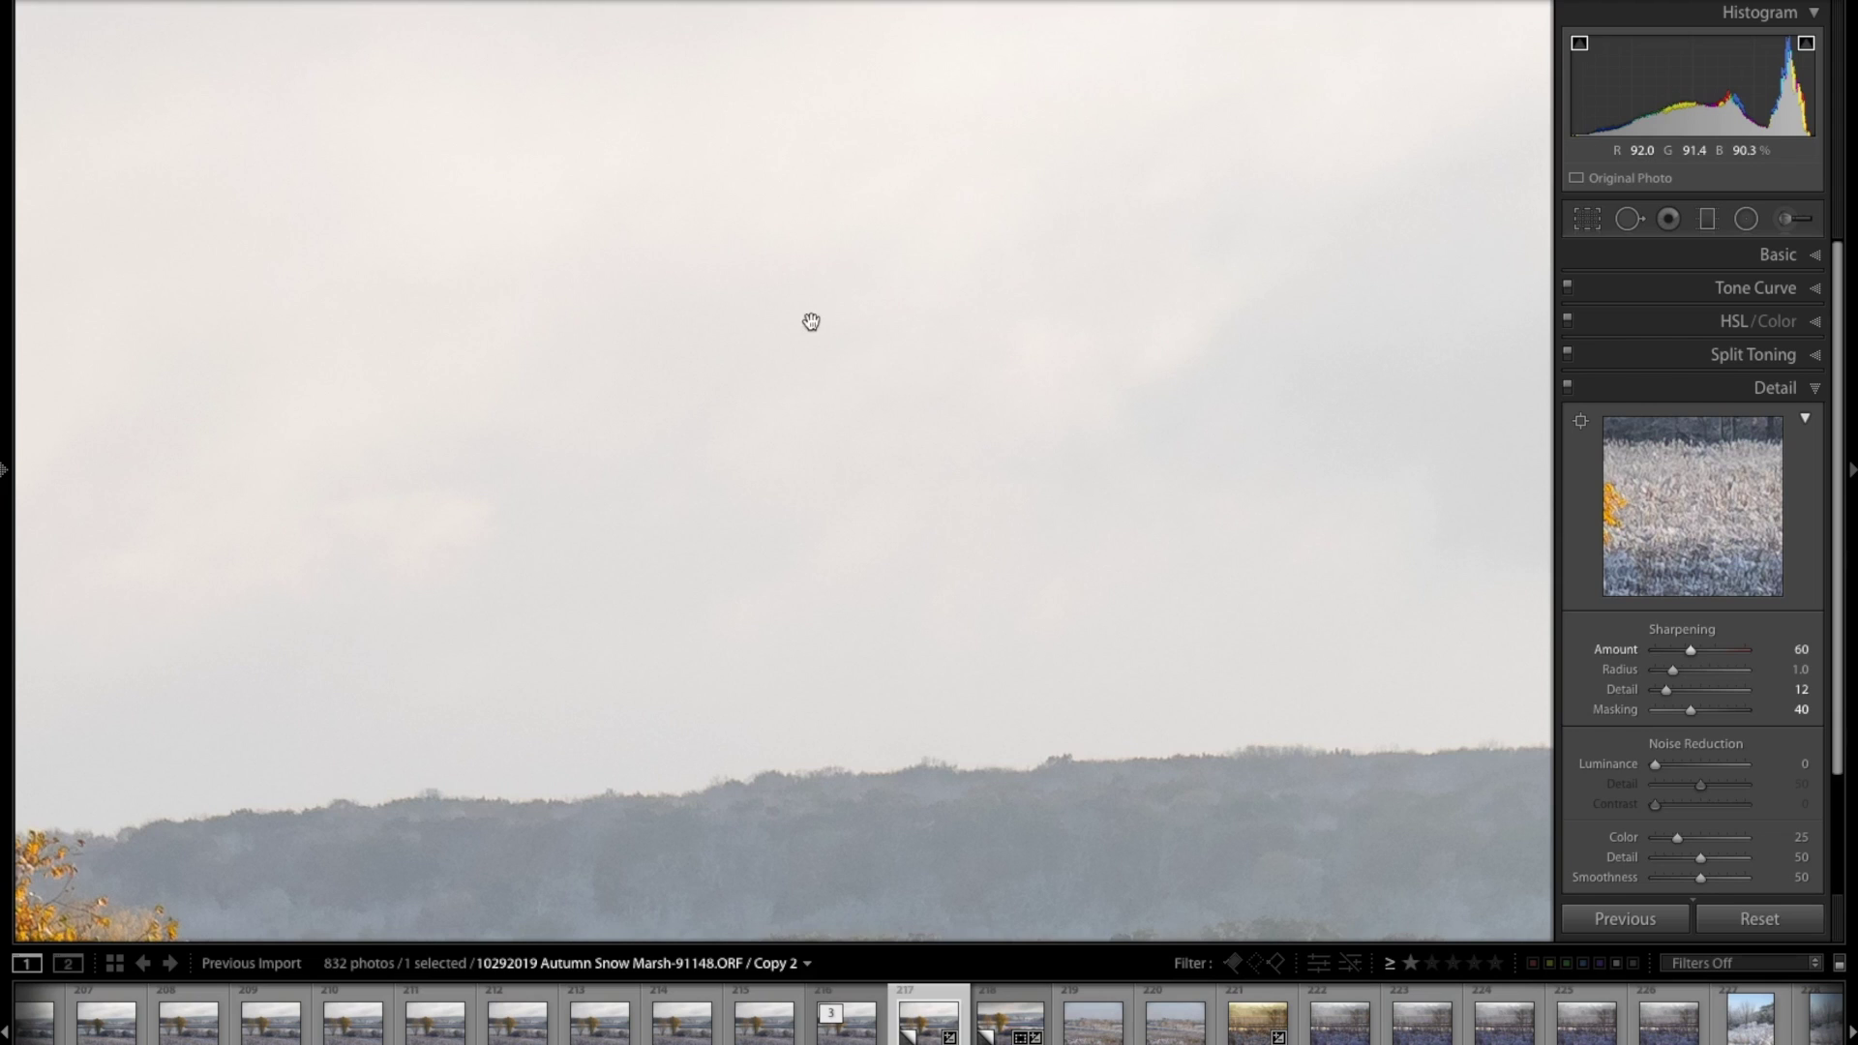
pyautogui.scroll(-1, 1149, 402)
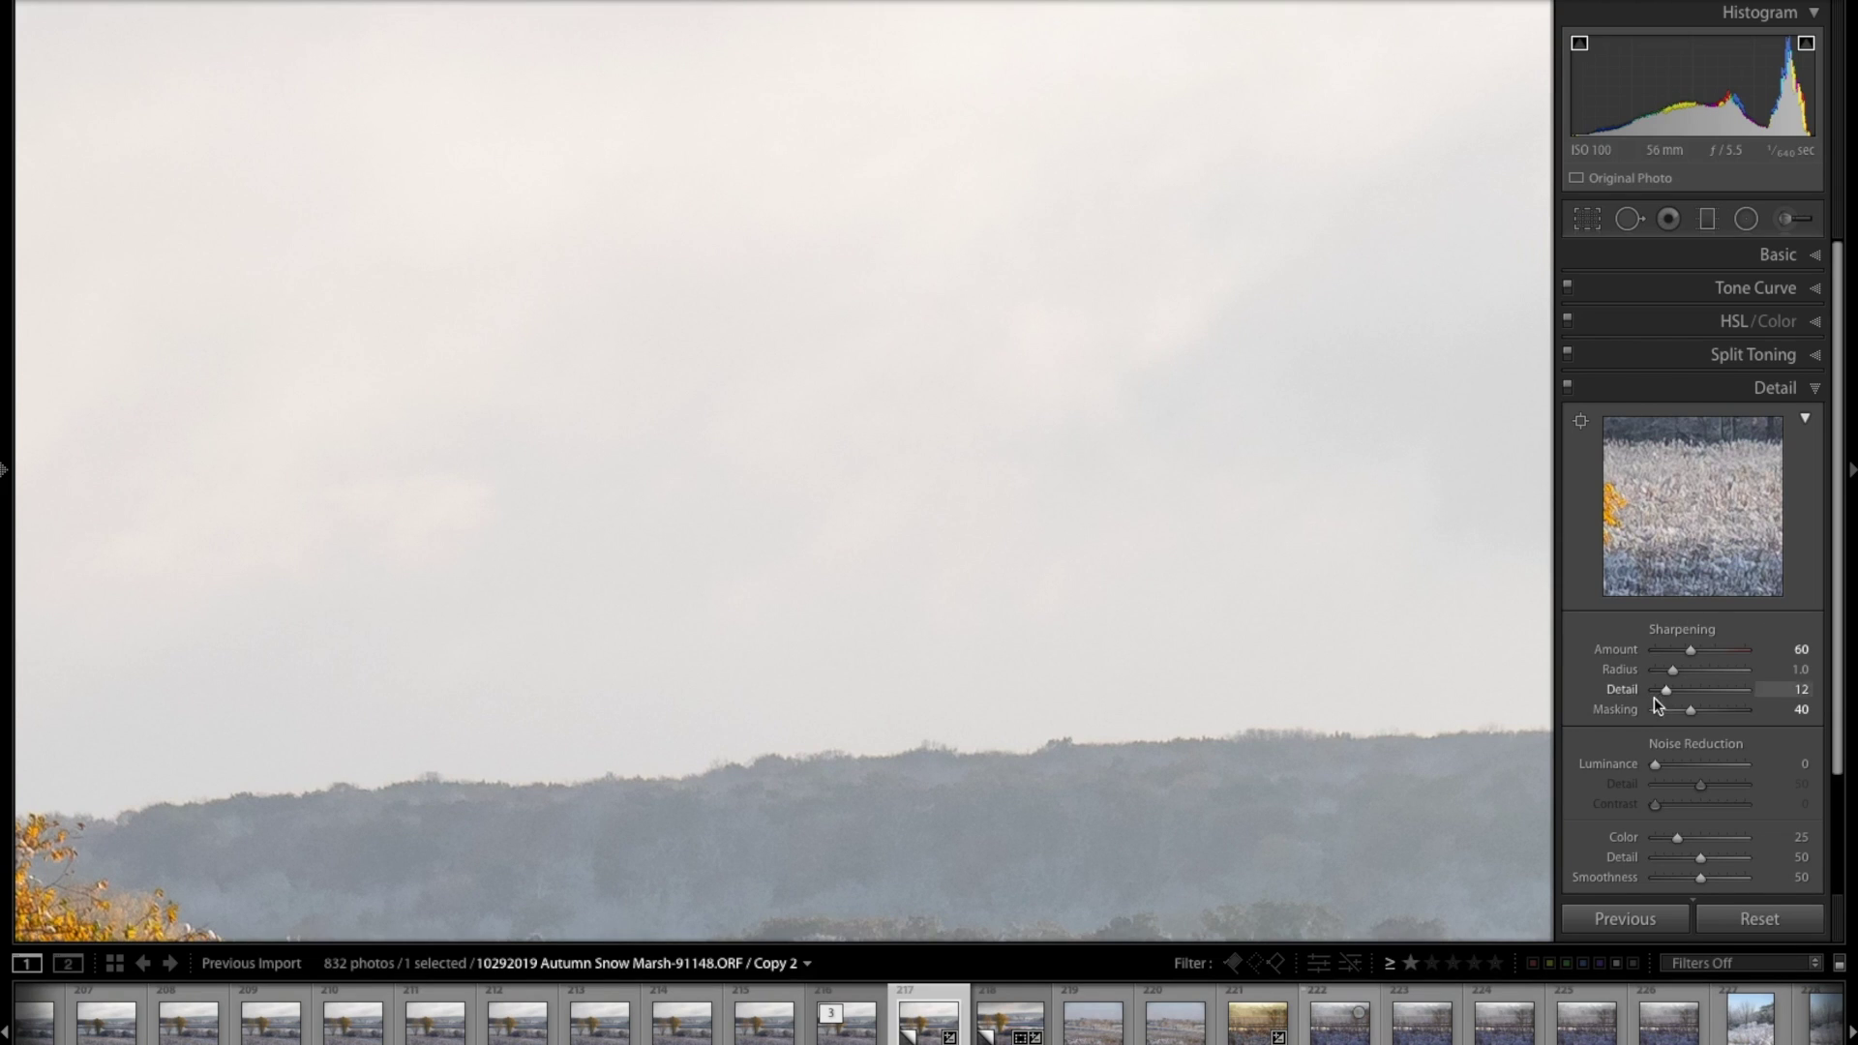
pyautogui.press('alt')
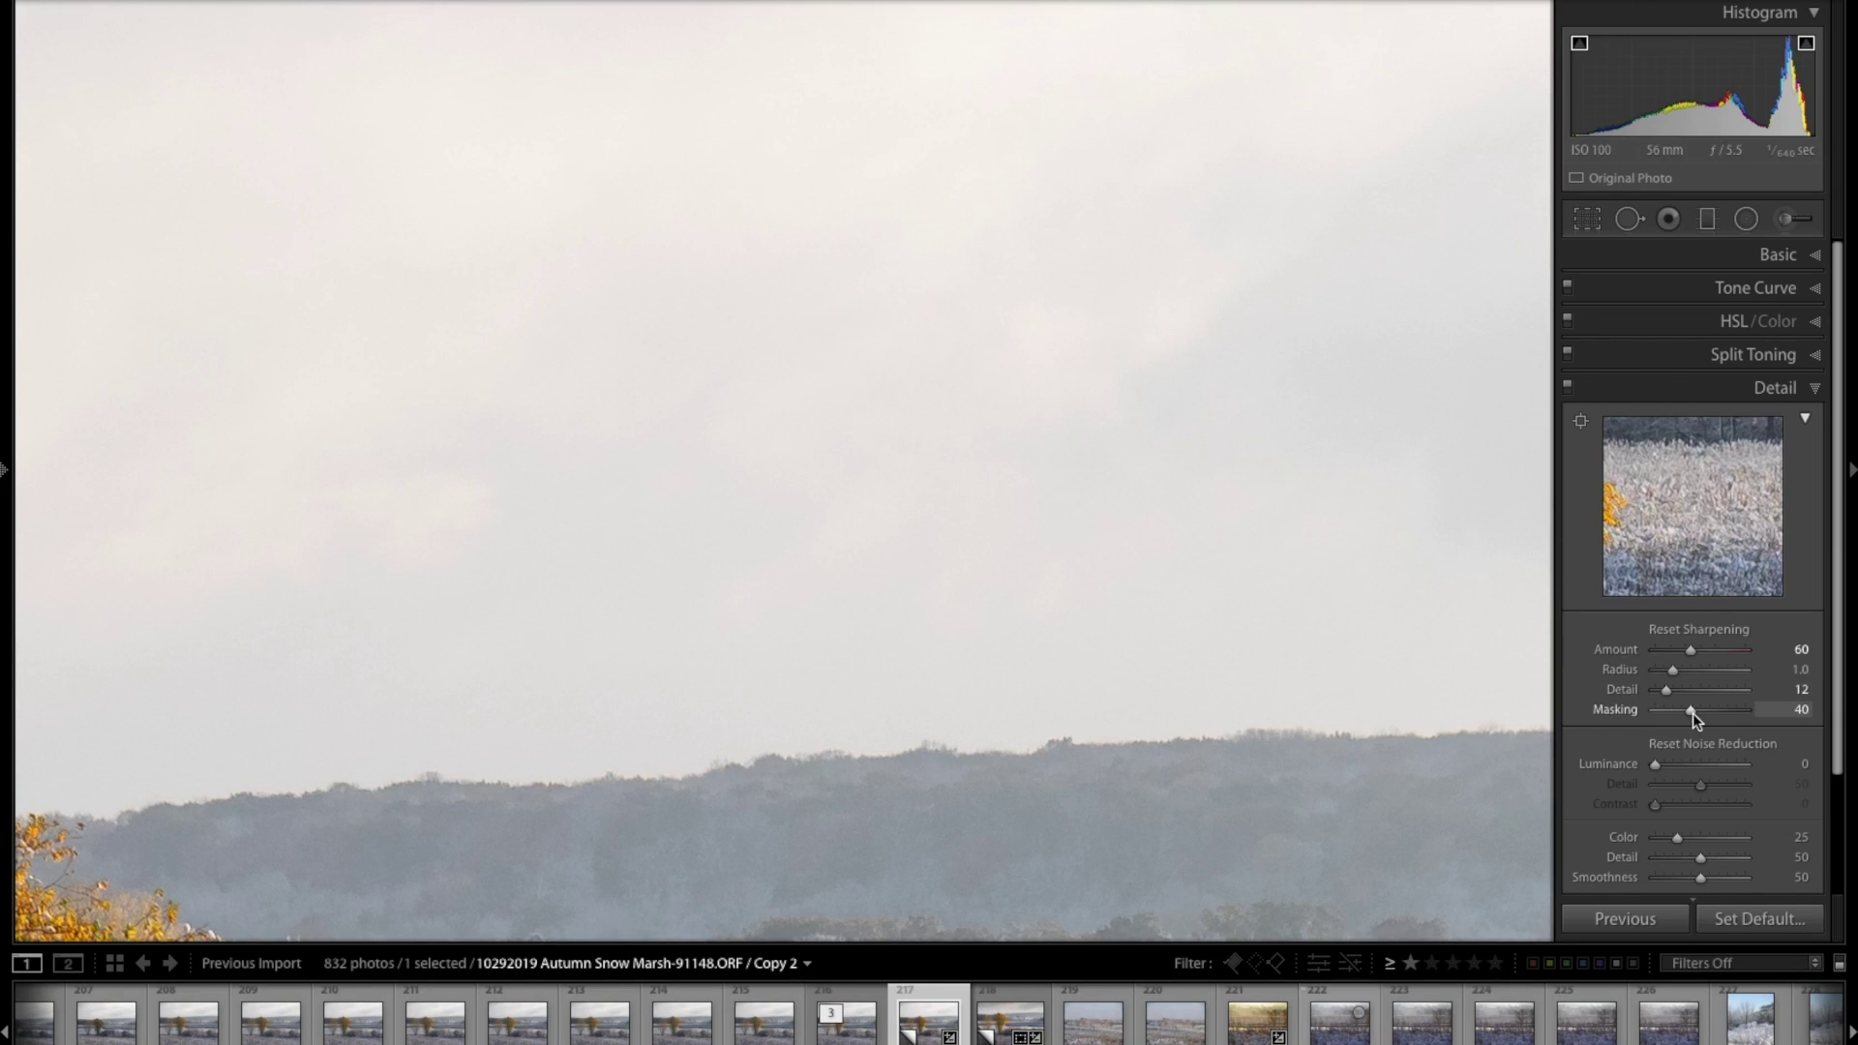
# Set sharpening Masking to 54 using the Alt mask preview, protecting sky but not tree edges.
pyautogui.keyDown('alt'); pyautogui.click(1693, 711); pyautogui.keyUp('alt')
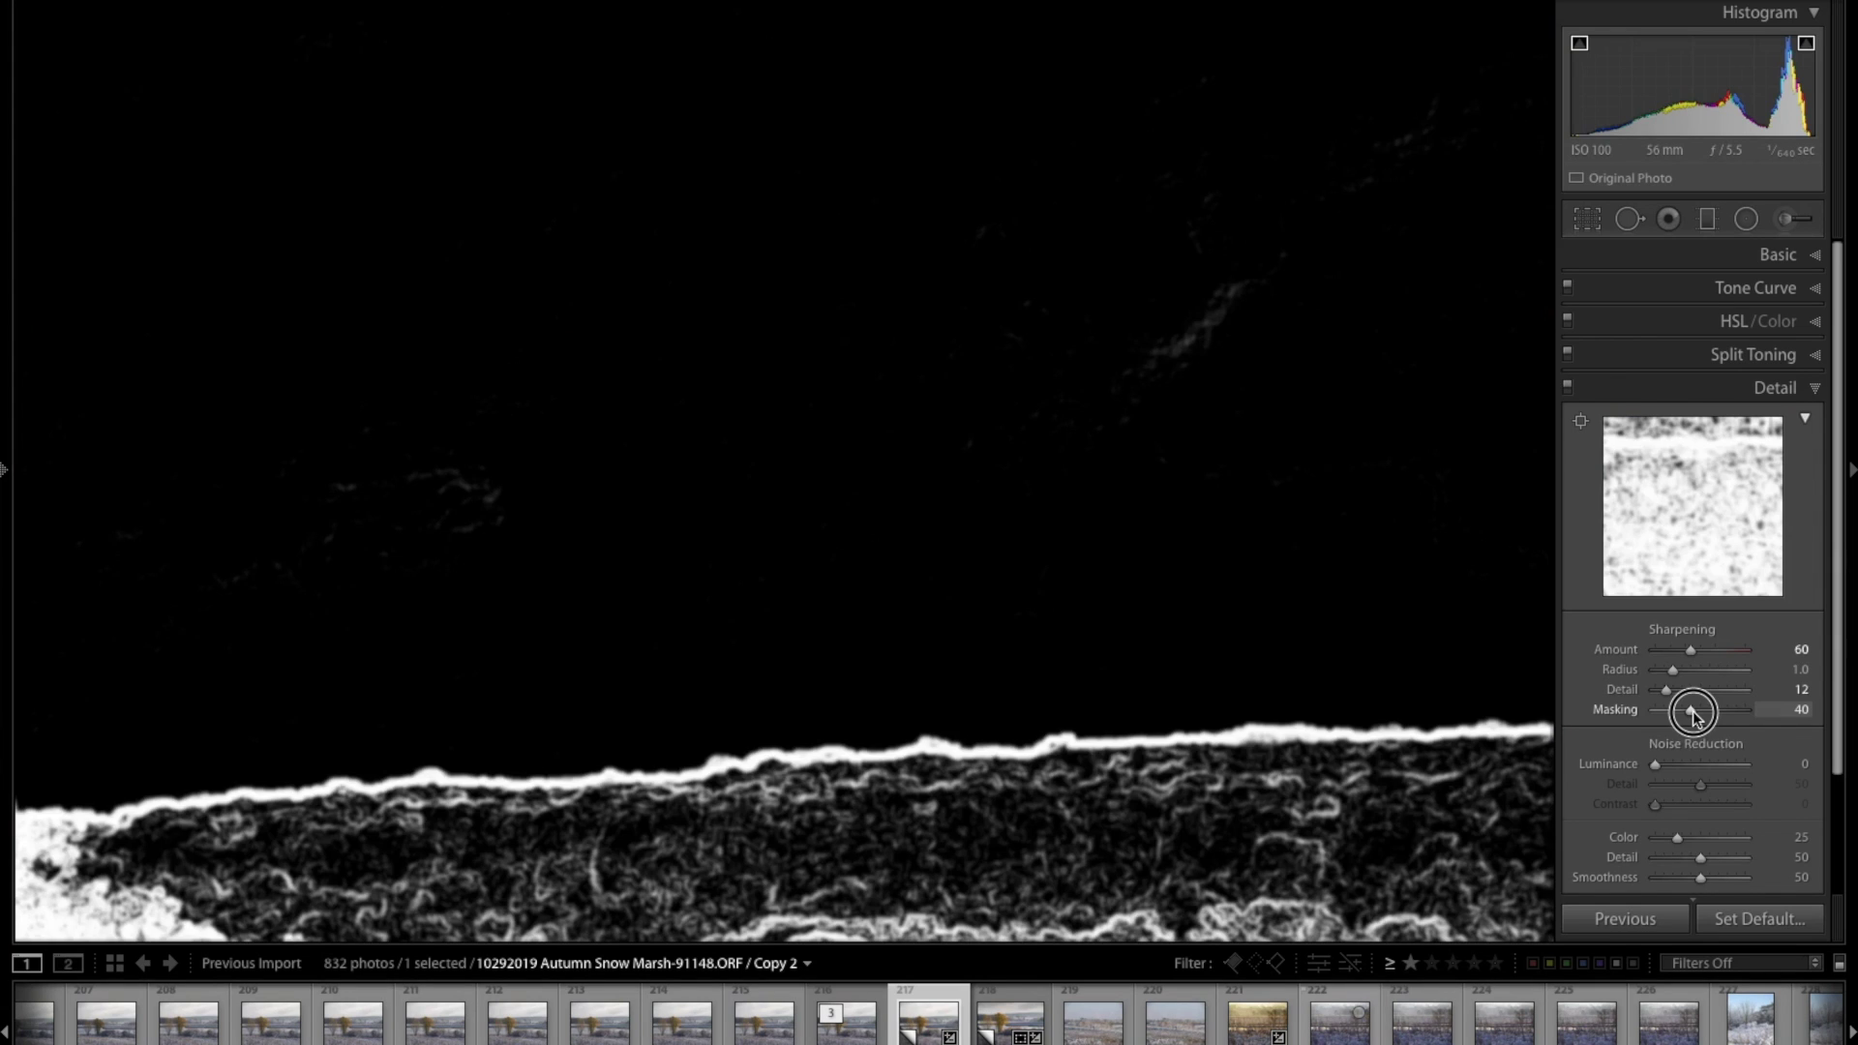
pyautogui.moveTo(1692, 710); pyautogui.dragTo(1692, 711)
pyautogui.moveTo(1692, 714); pyautogui.dragTo(1709, 710)
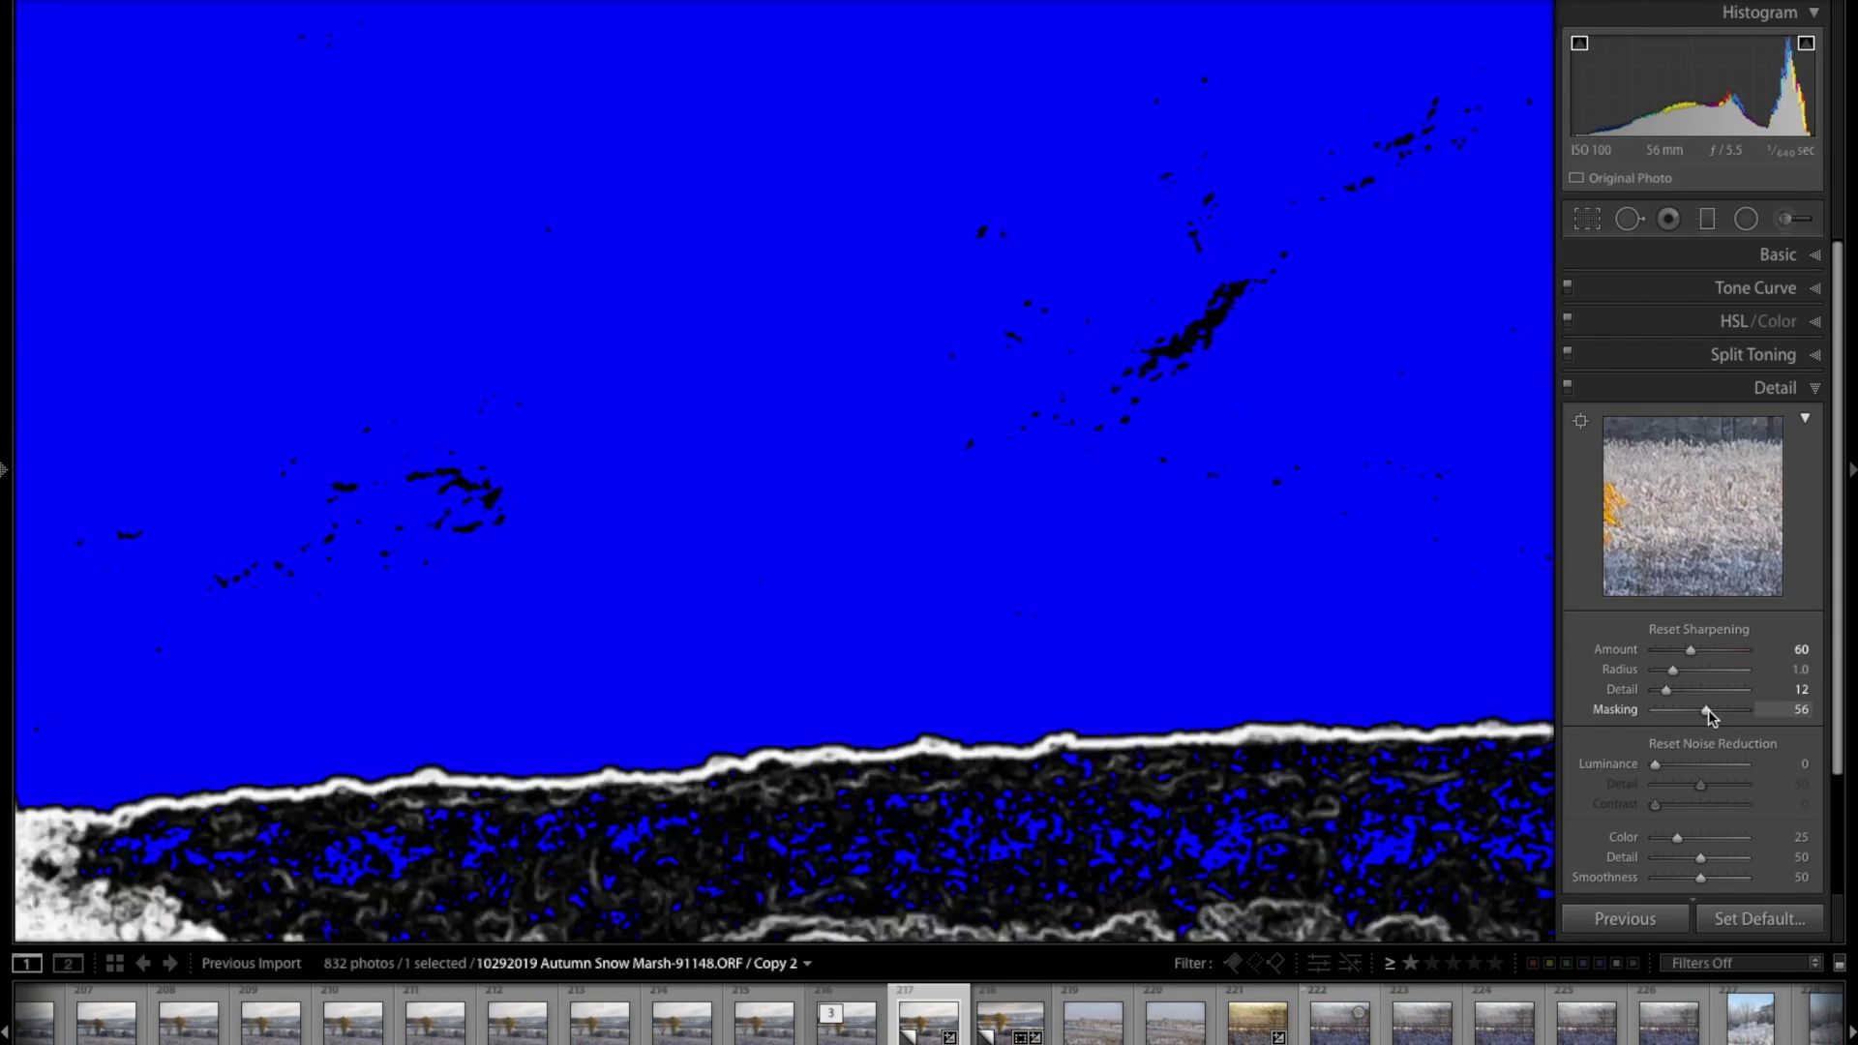
pyautogui.scroll(-10, 1203, 485)
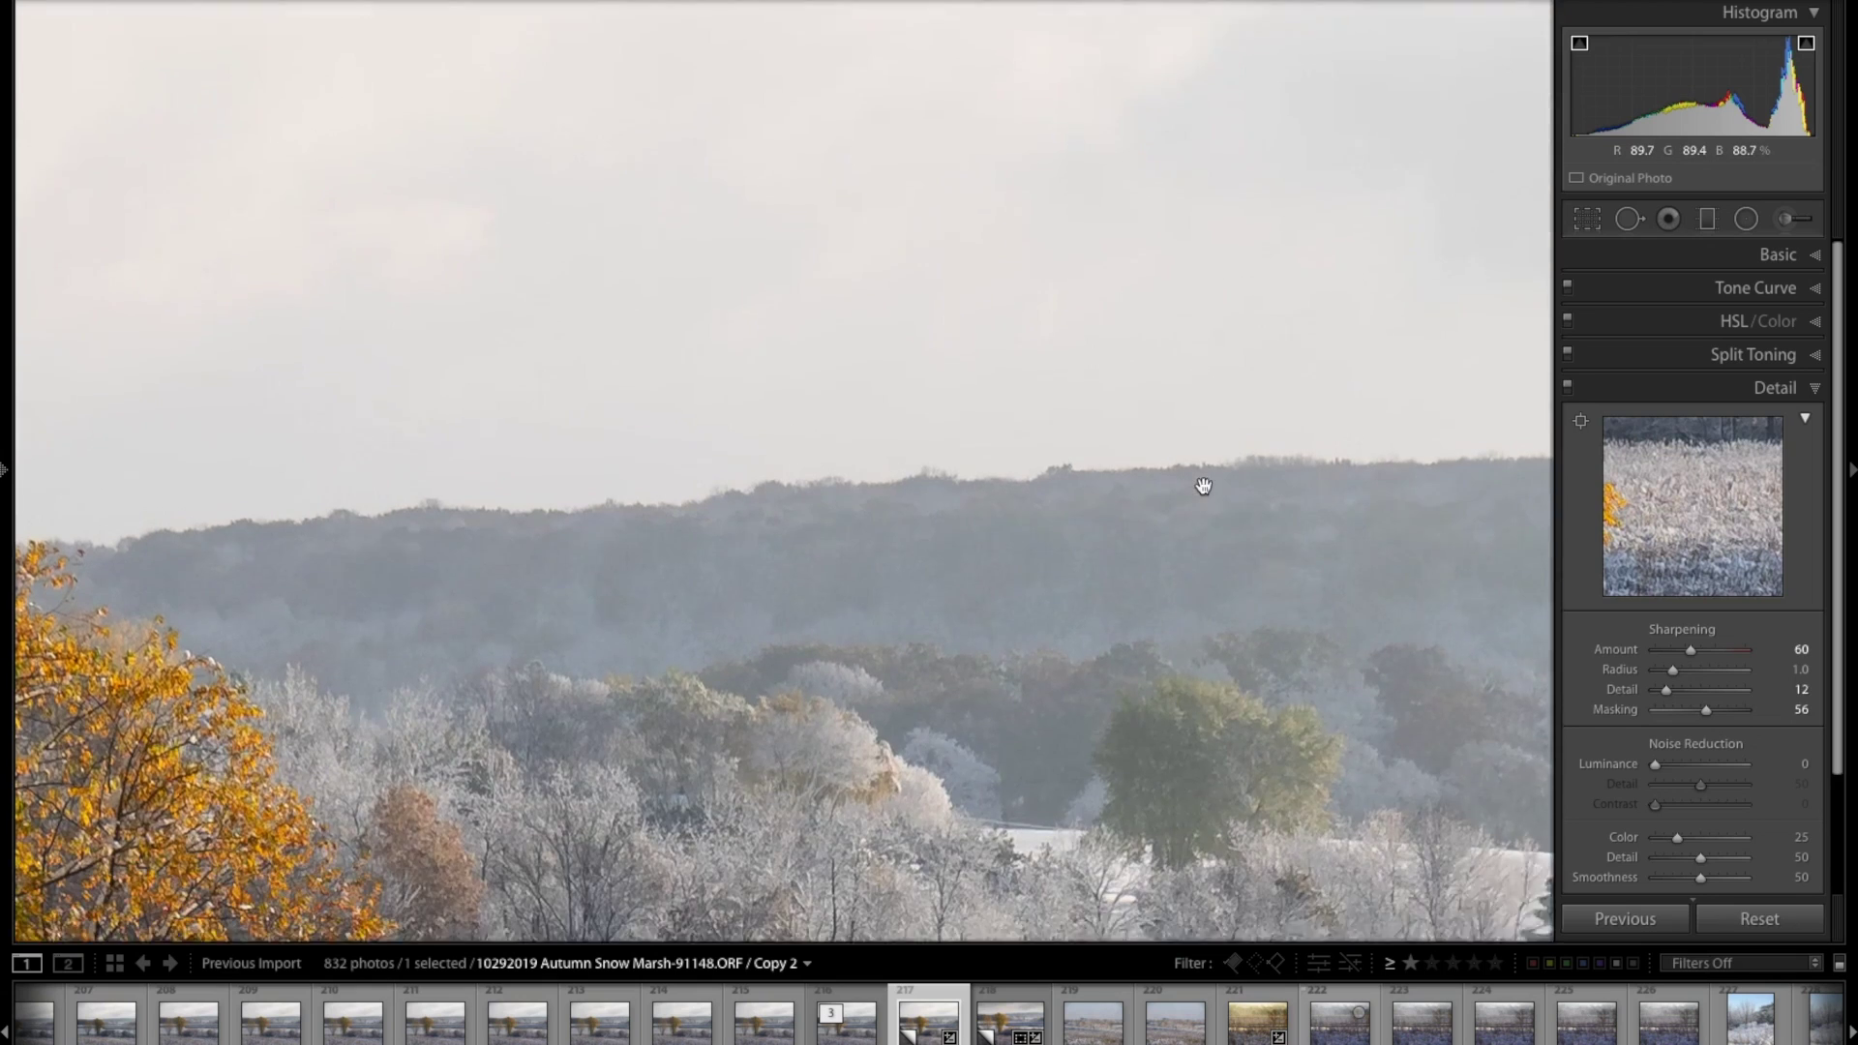
pyautogui.press('alt')
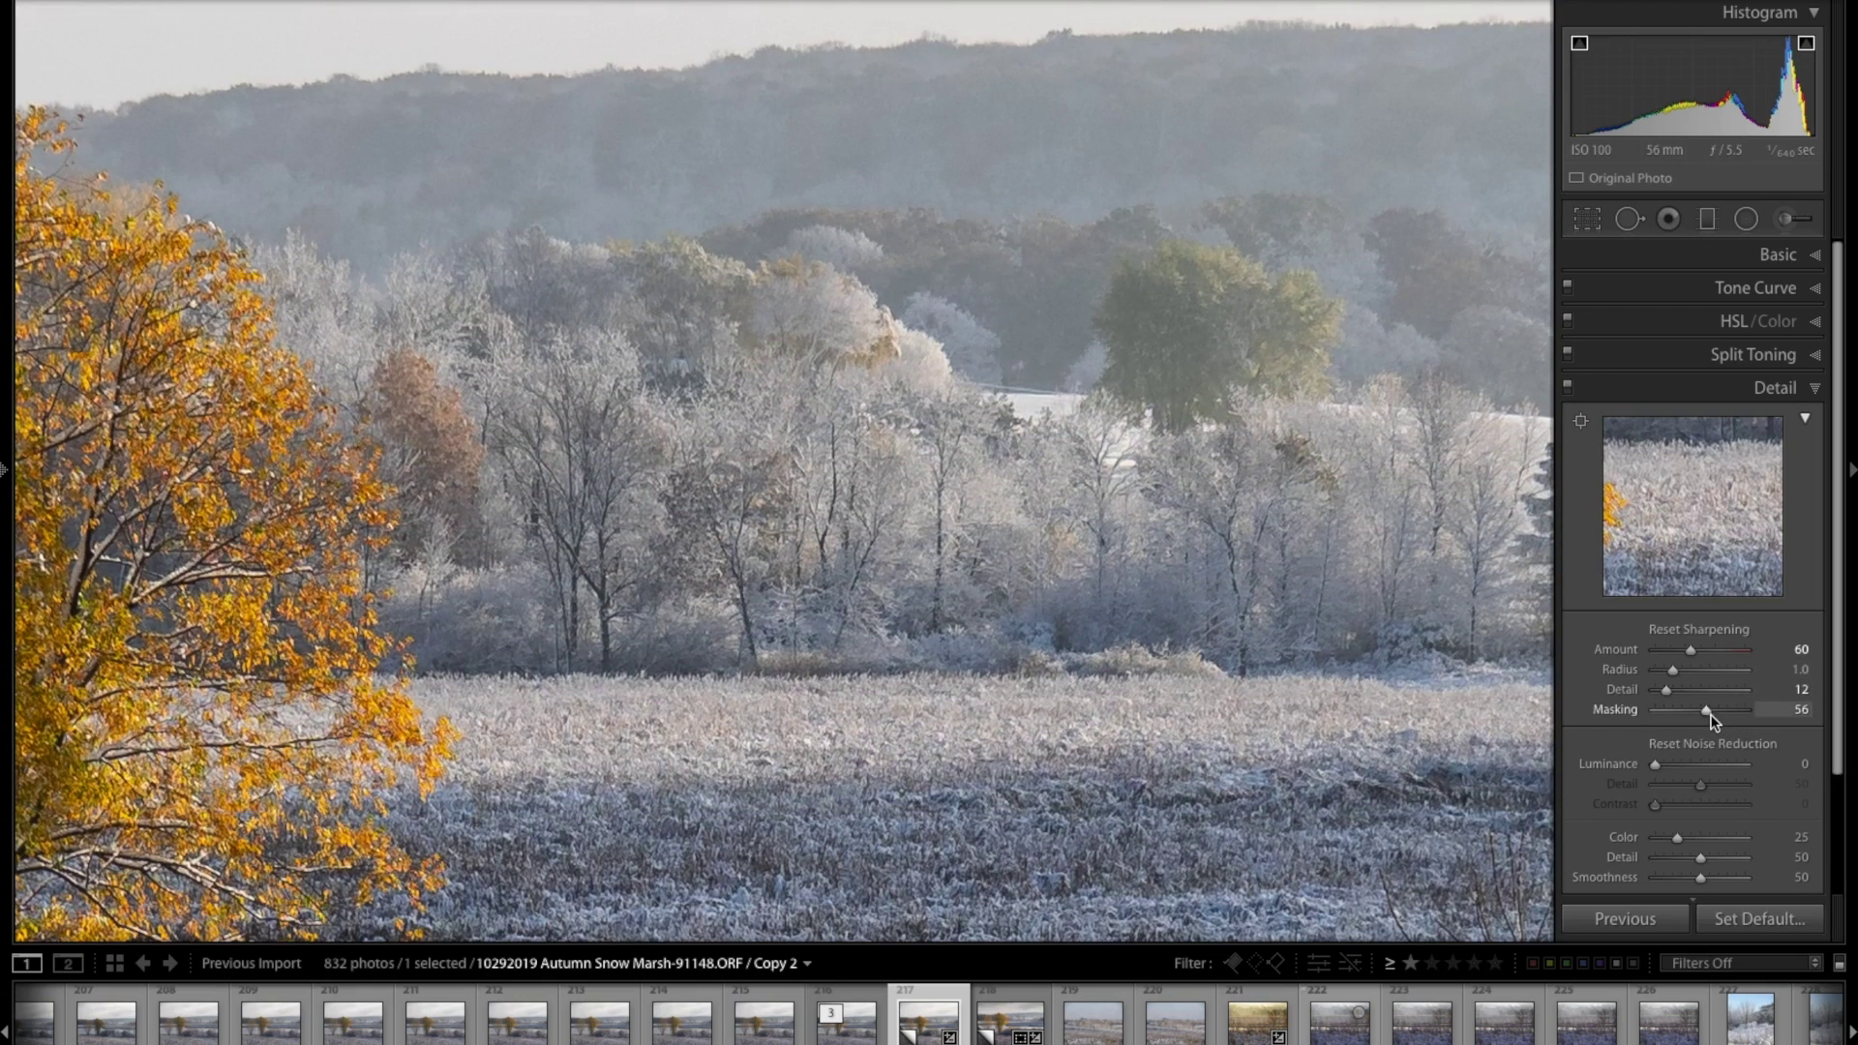
pyautogui.keyDown('alt'); pyautogui.click(1709, 711); pyautogui.keyUp('alt')
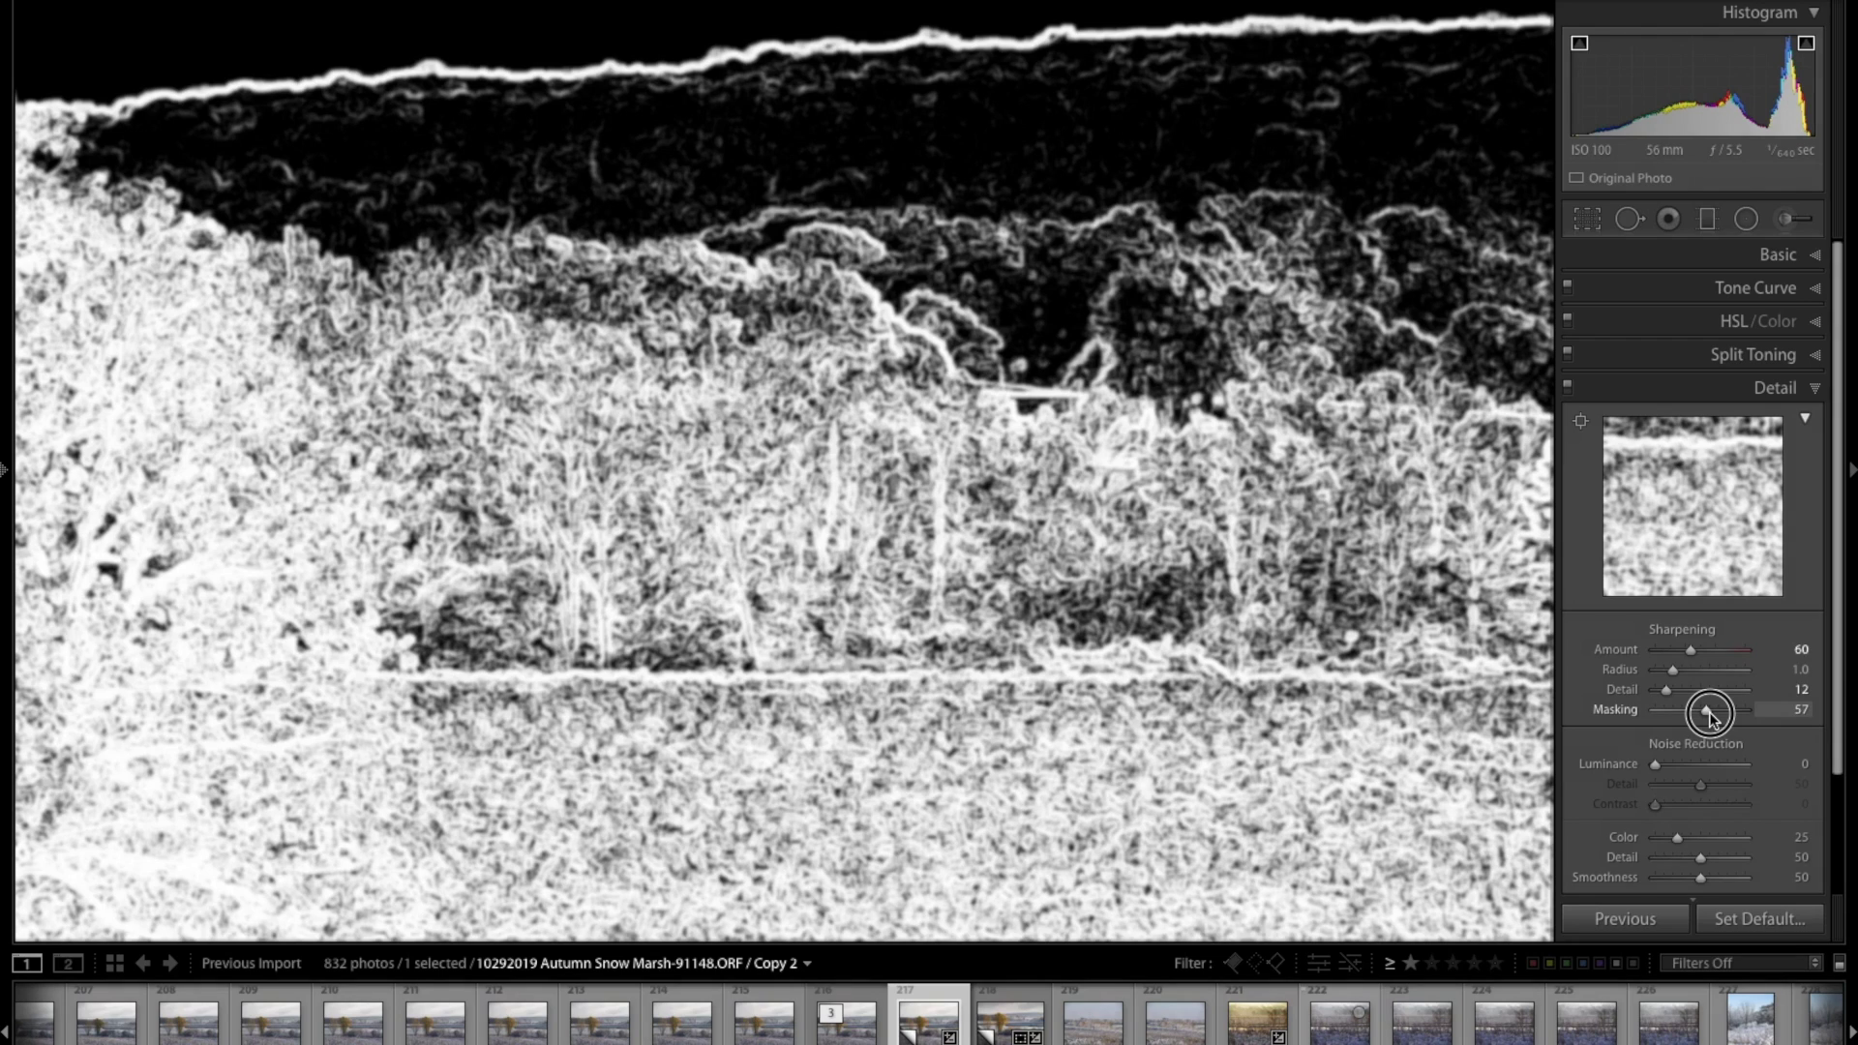
pyautogui.moveTo(1710, 711); pyautogui.dragTo(1708, 712)
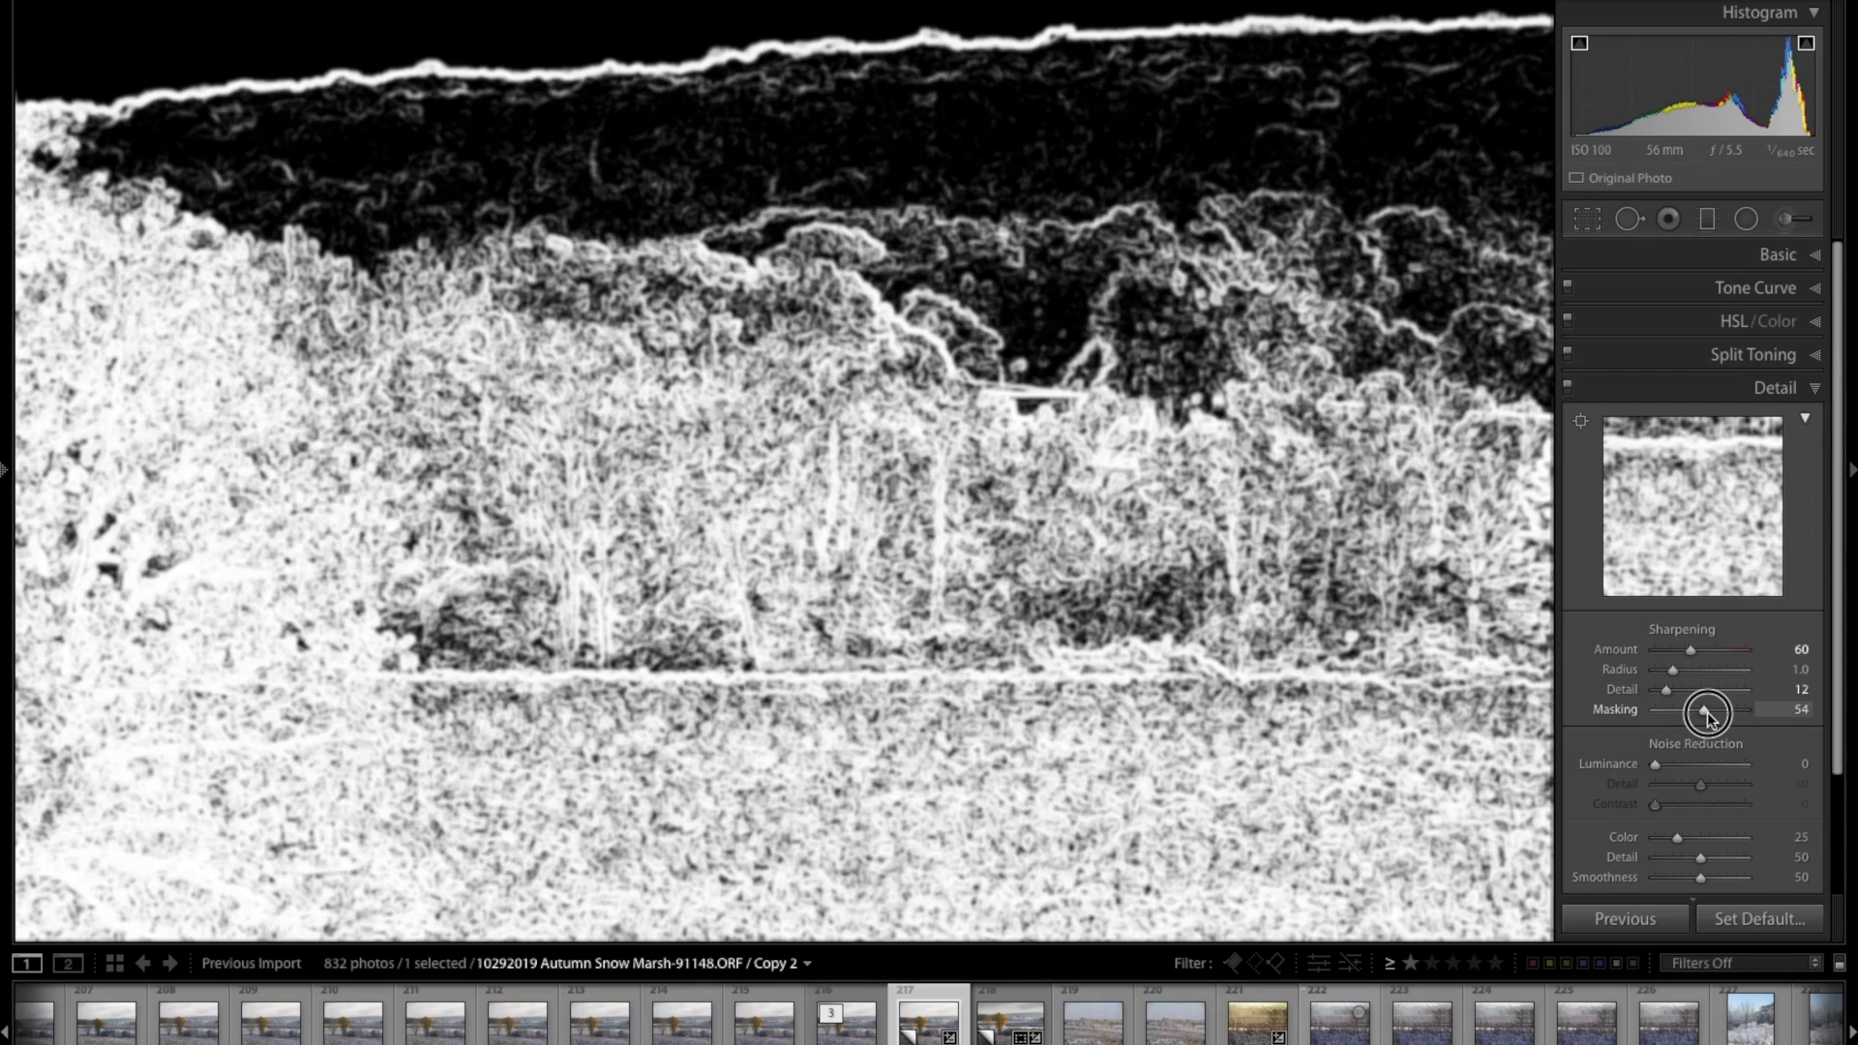
pyautogui.moveTo(1707, 711); pyautogui.dragTo(1708, 711)
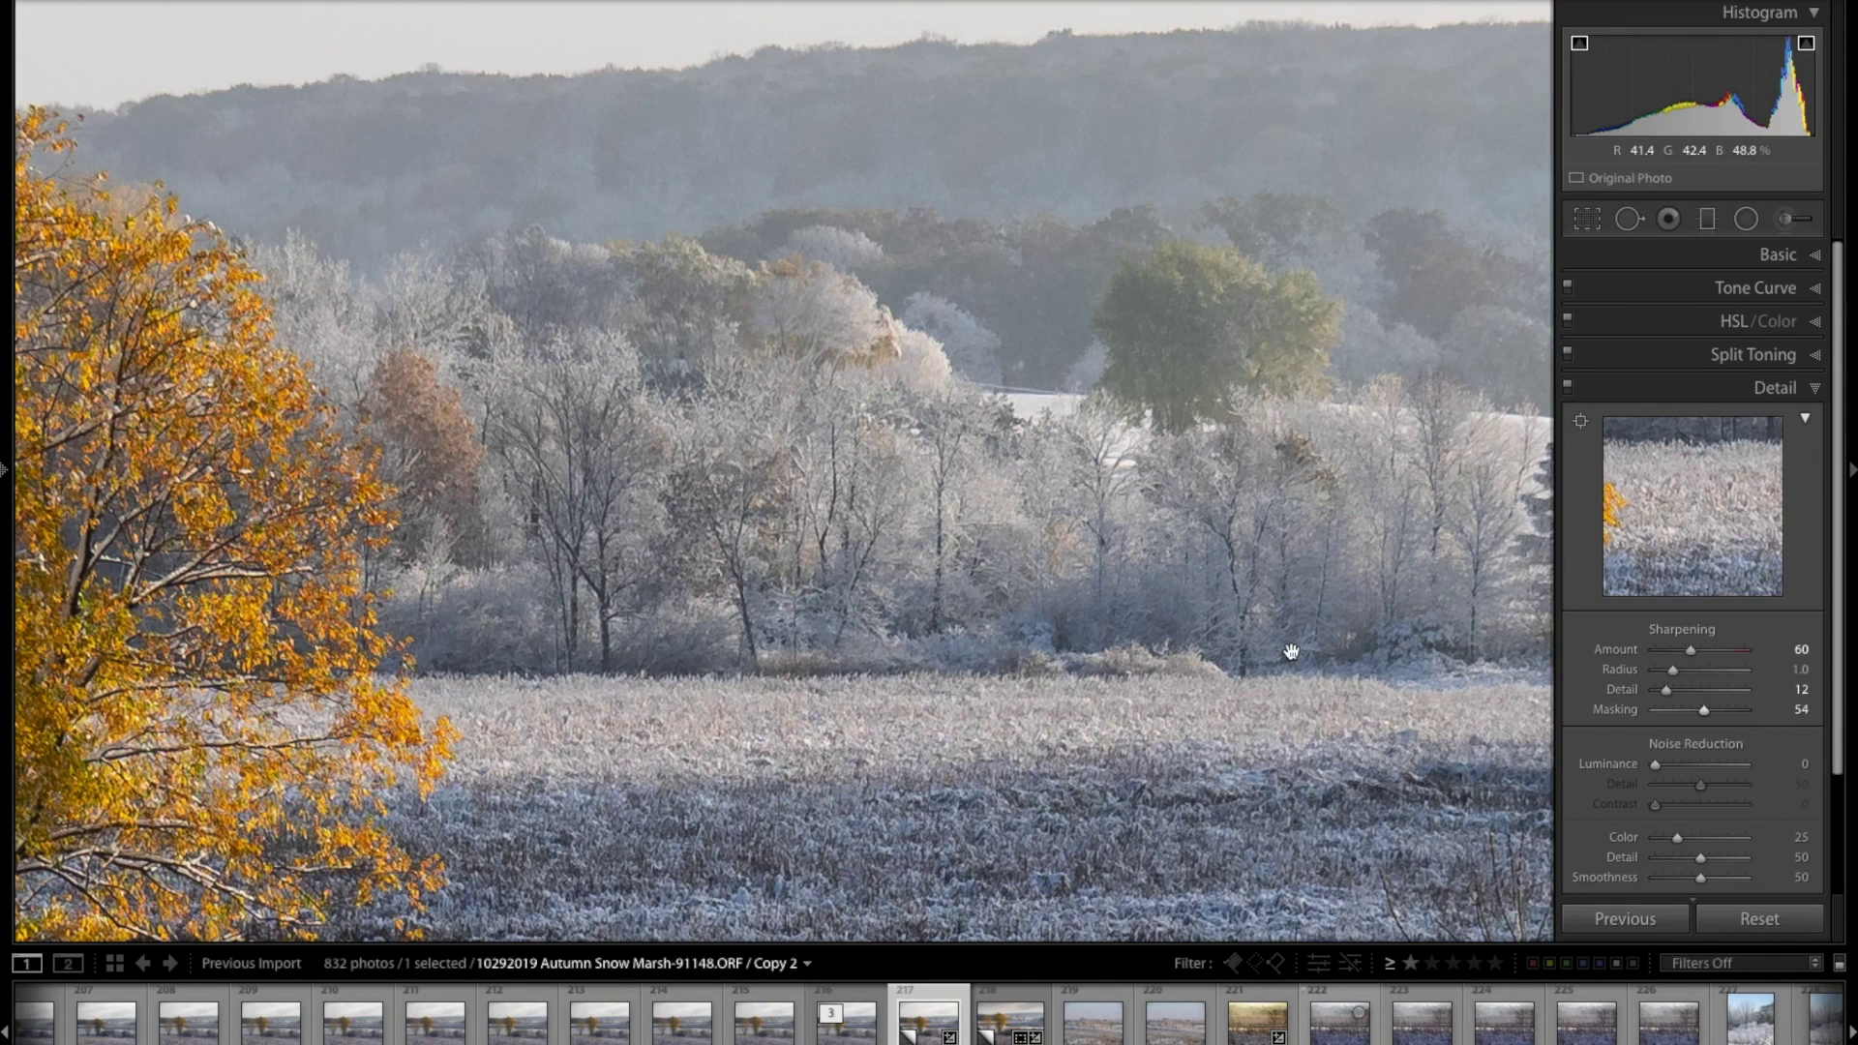
pyautogui.click(1802, 764)
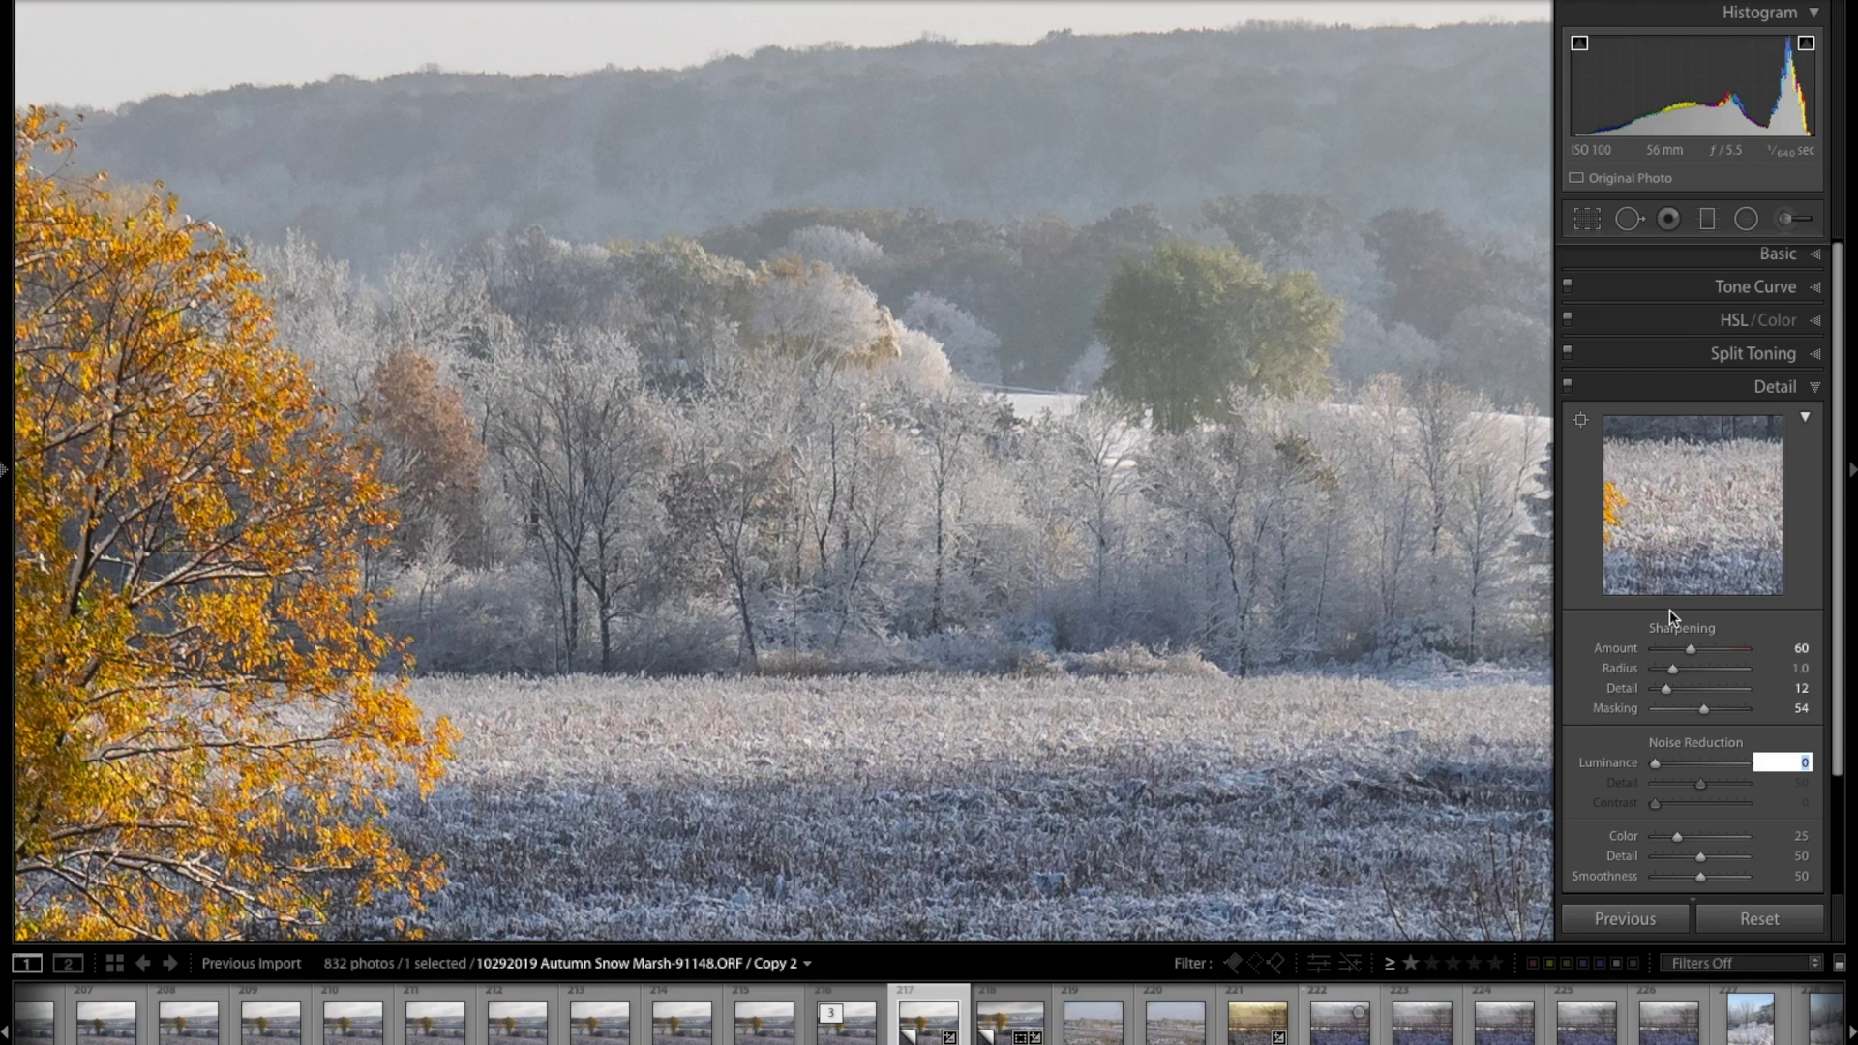
# Set Luminance noise reduction to 2 and compare with the unedited original.
pyautogui.write('2')
pyautogui.press('Return')
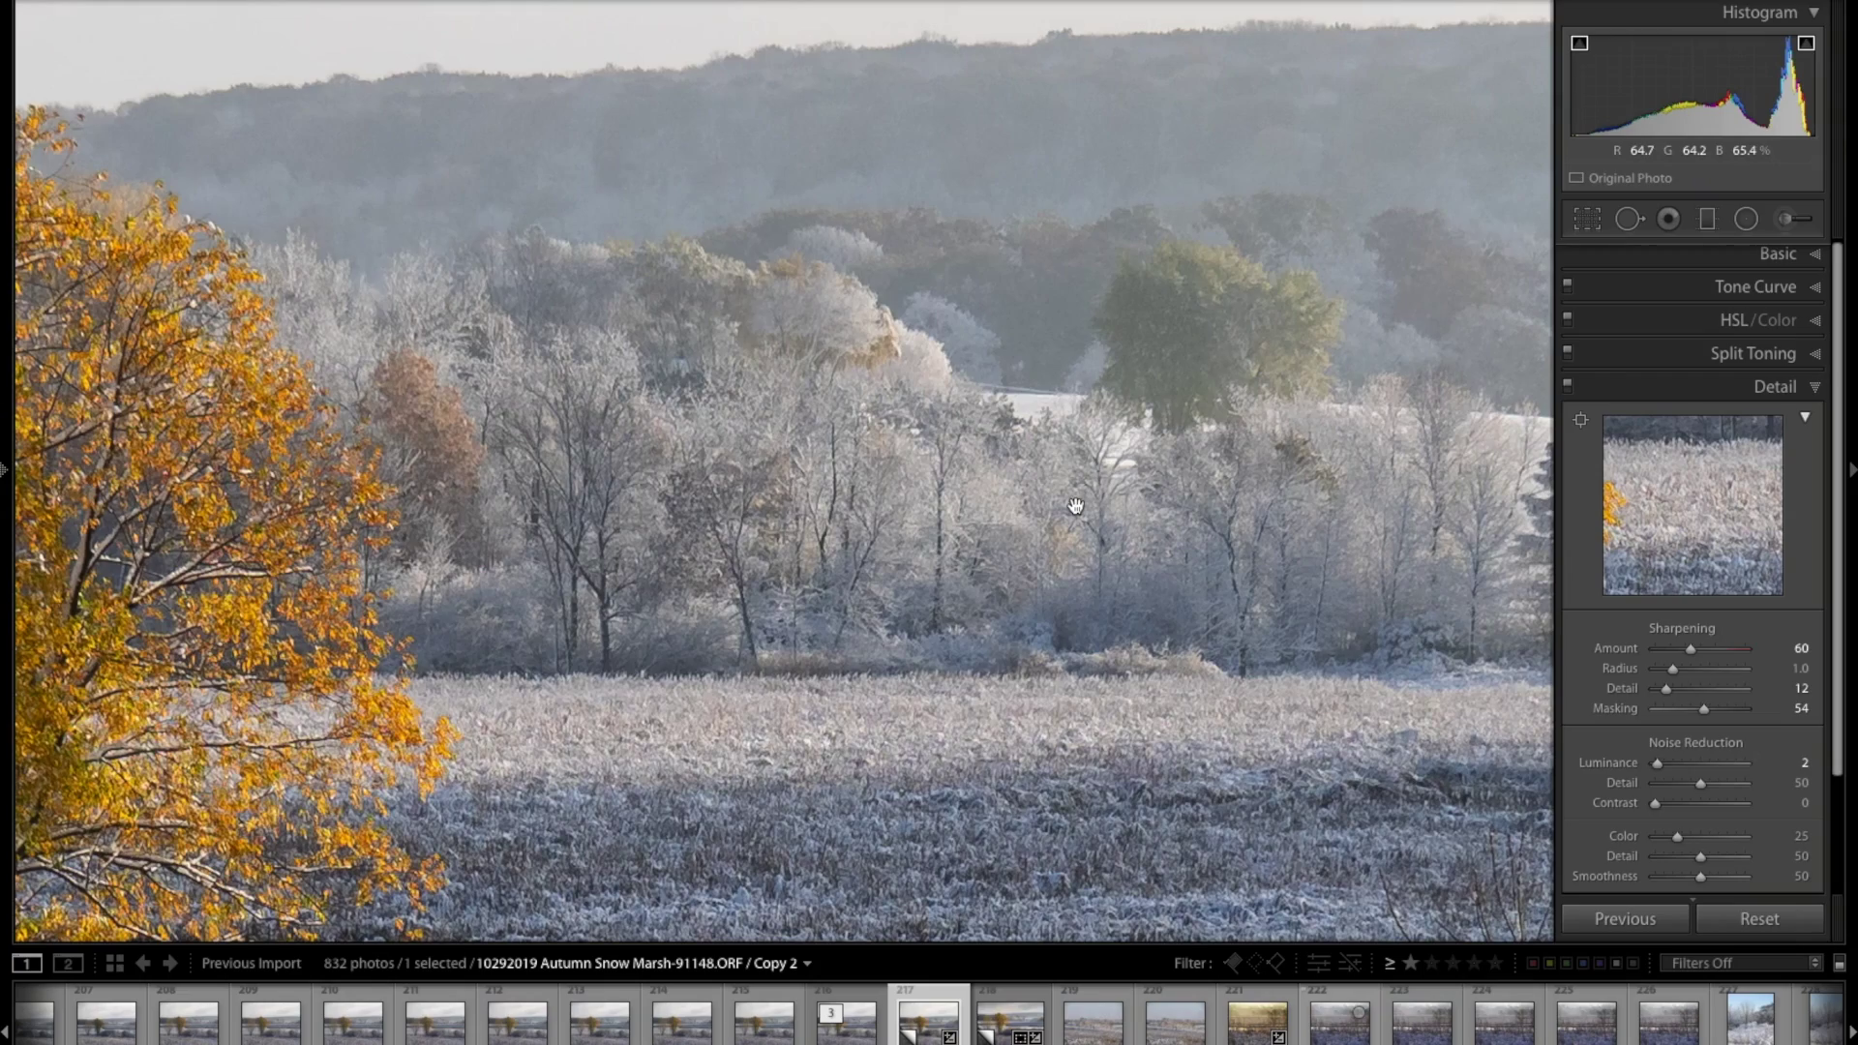
pyautogui.press('\\')
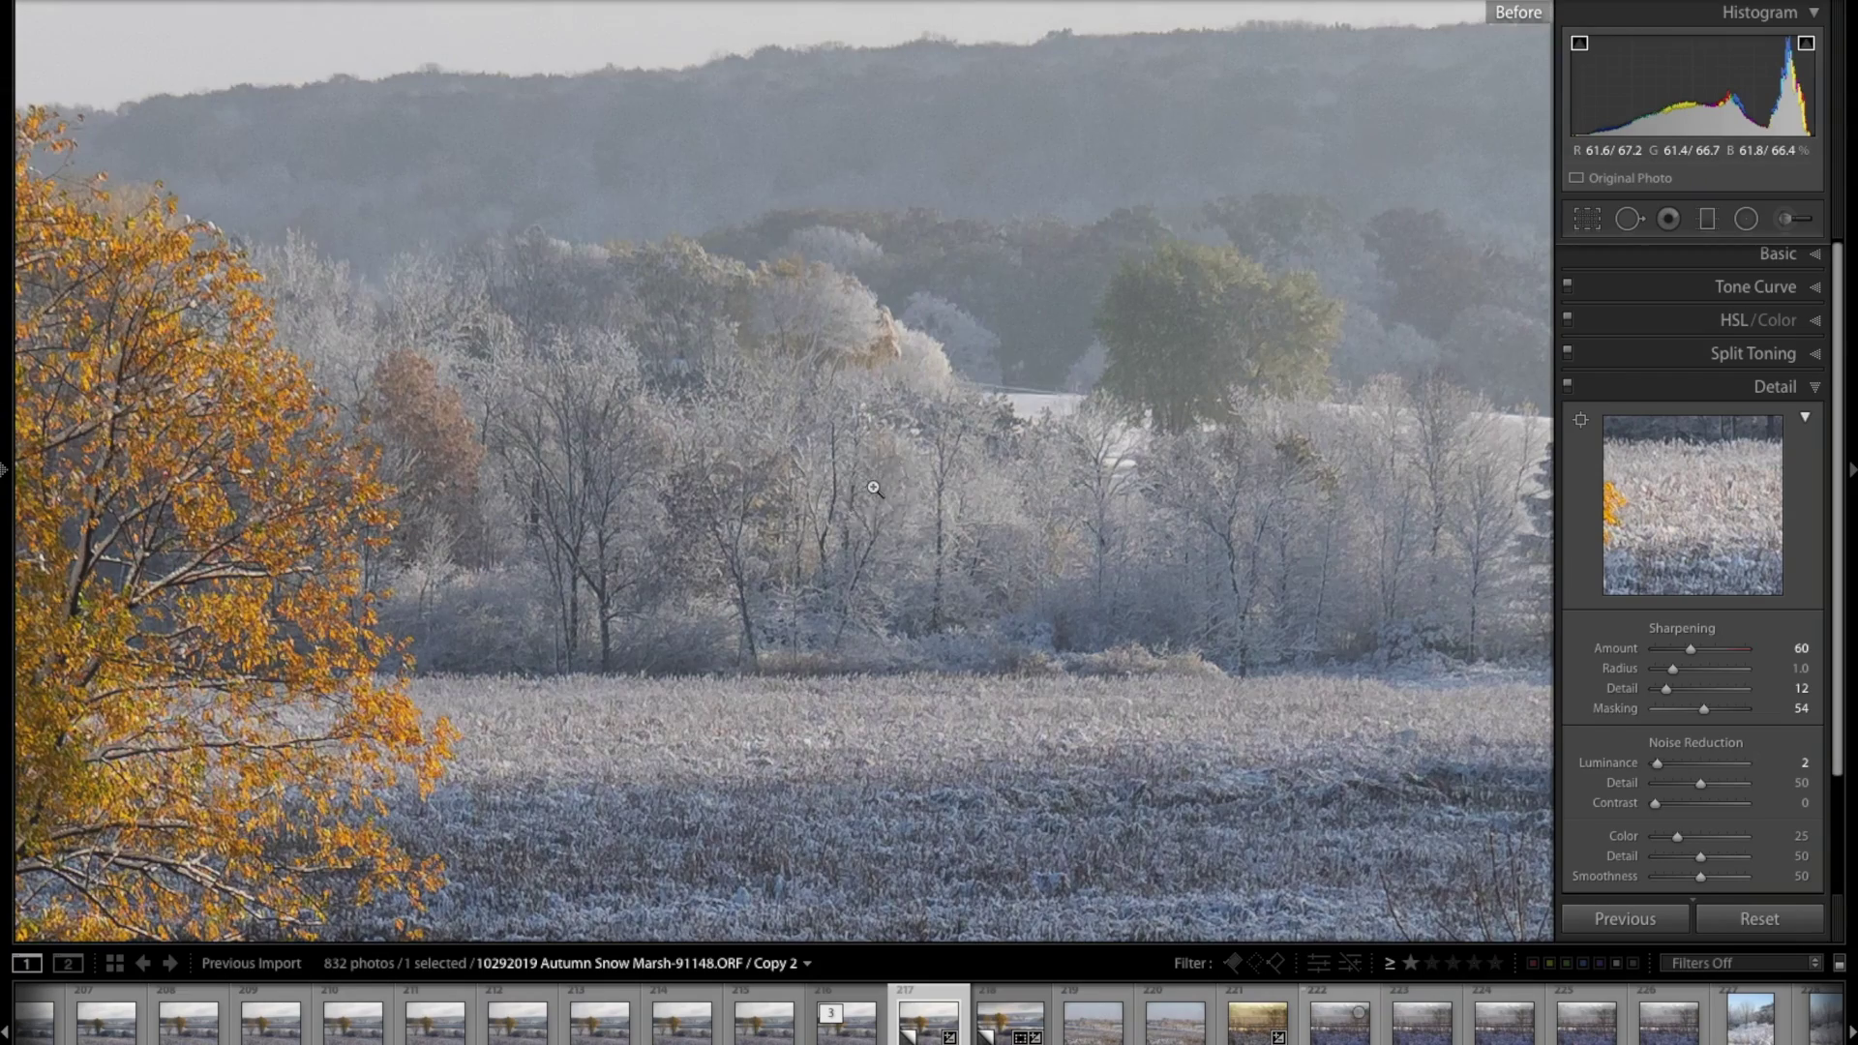
# Fit the photo in view, return to the edited version, and enable chromatic aberration removal in Lens Corrections.
pyautogui.click(872, 488)
pyautogui.press('\\')
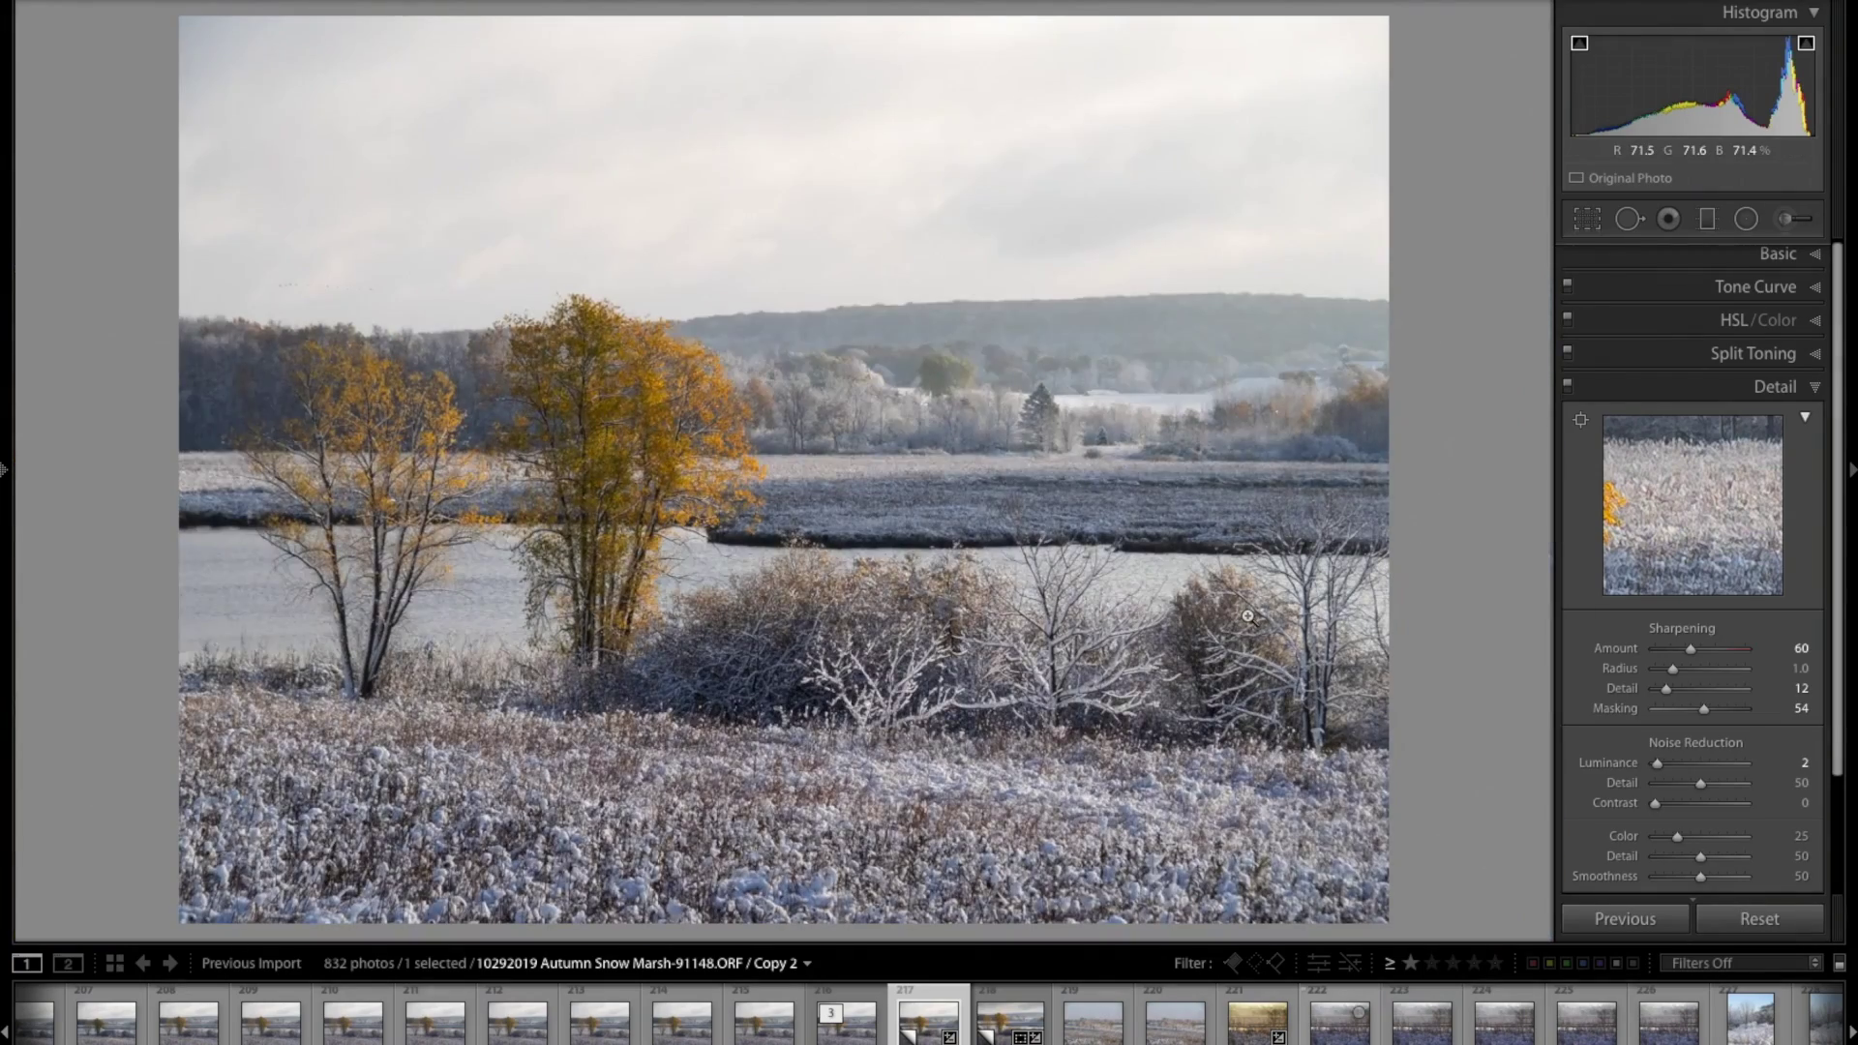
pyautogui.scroll(-5, 1744, 653)
pyautogui.scroll(2, 1744, 652)
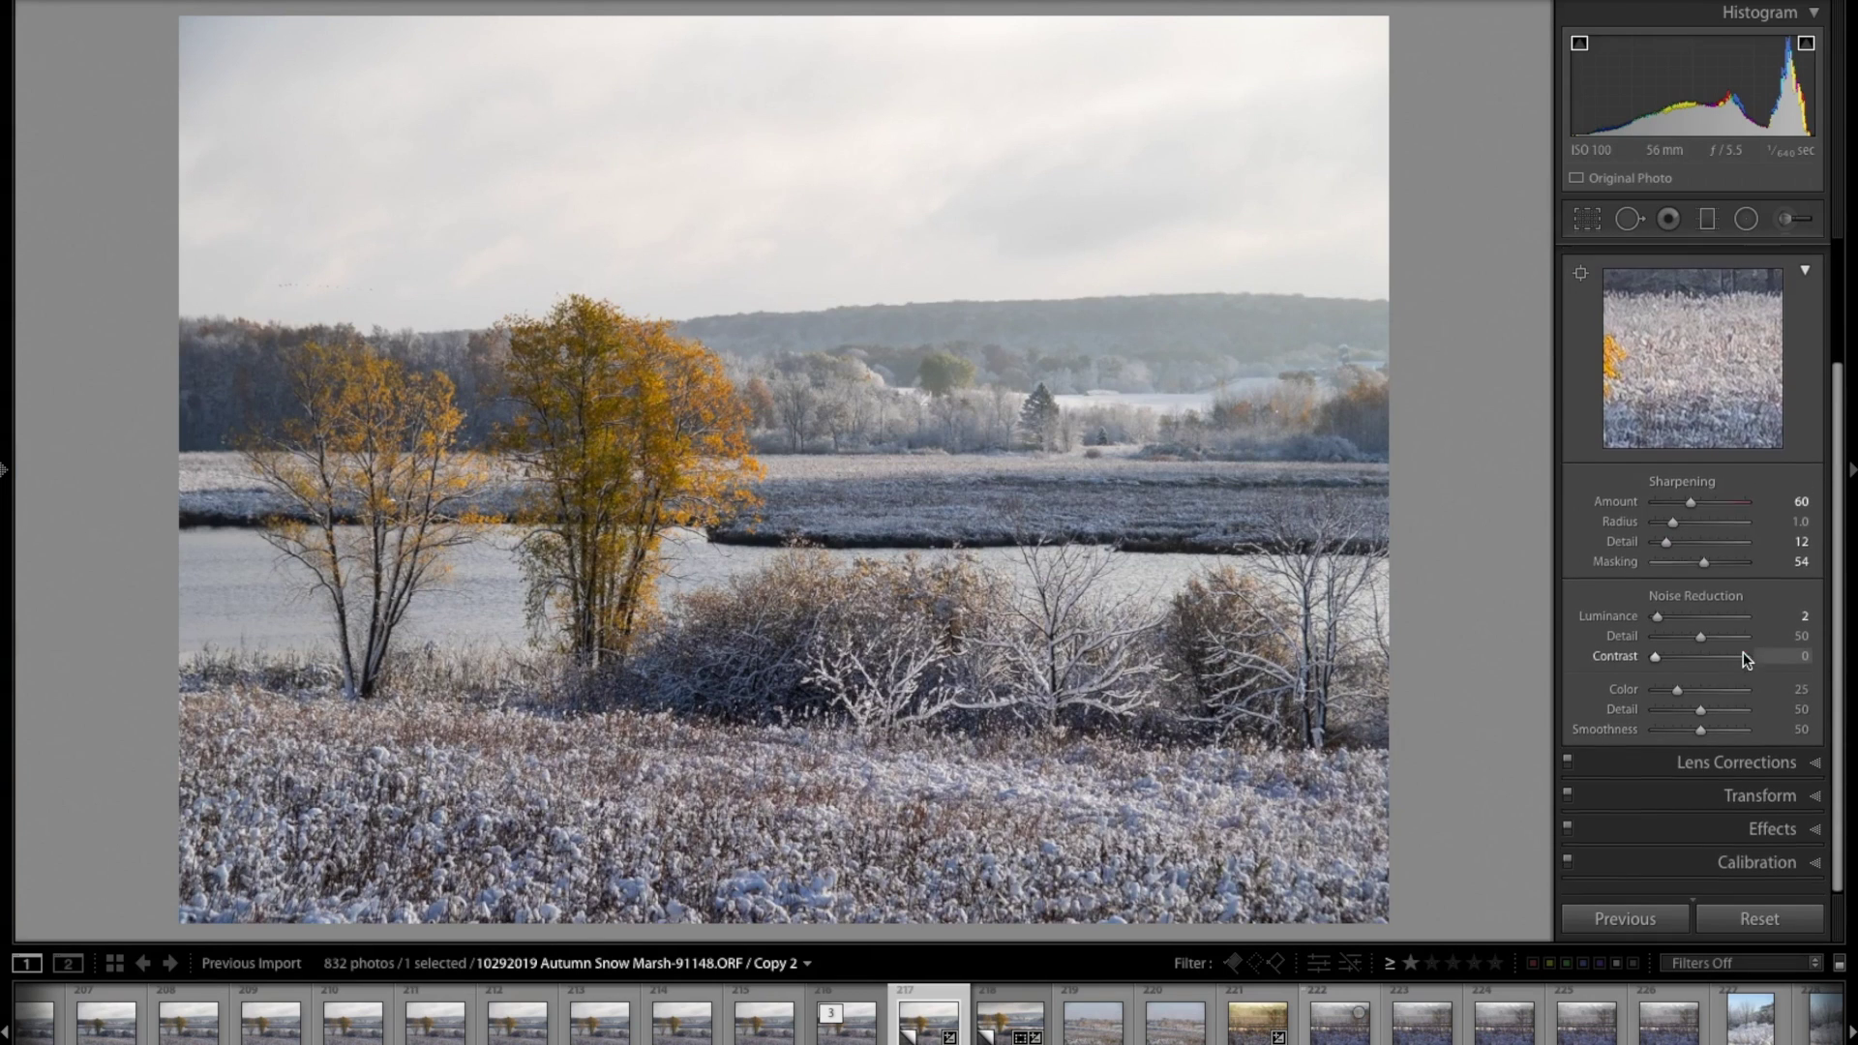
pyautogui.click(1742, 766)
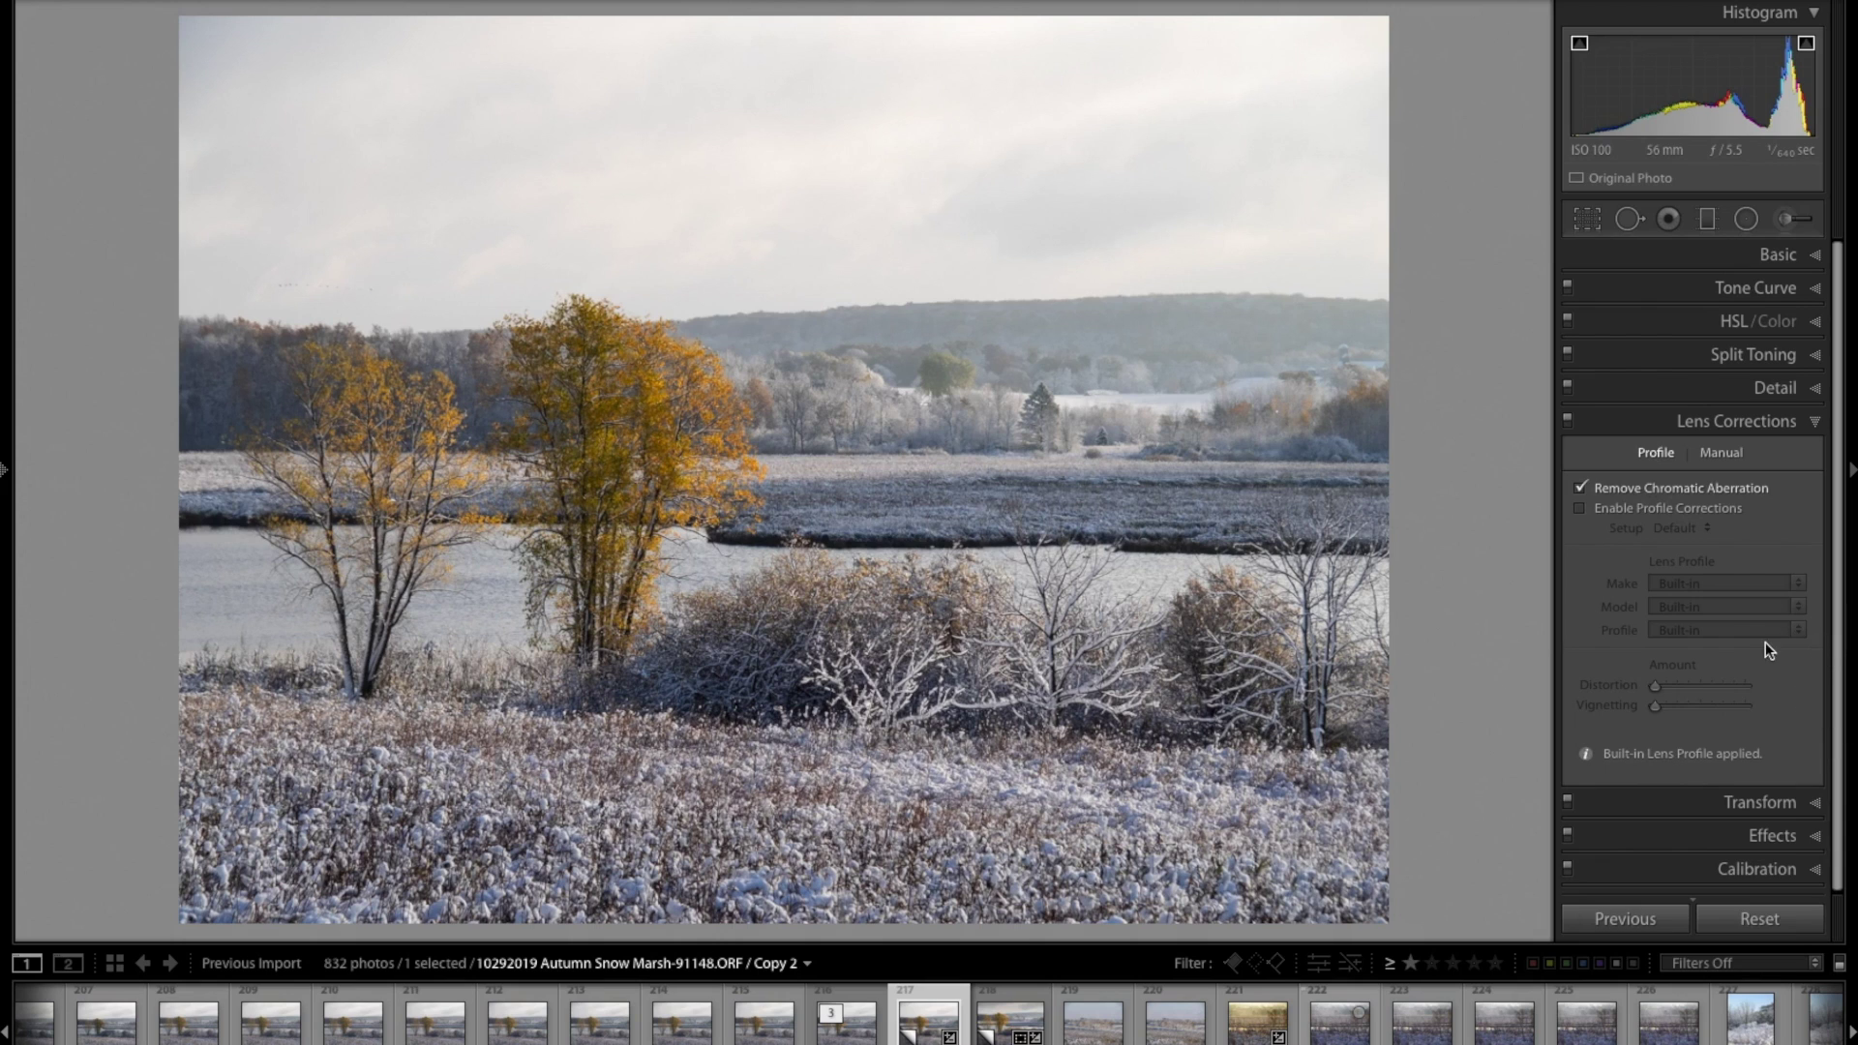
pyautogui.scroll(1, 1682, 447)
# Compare the lens-corrected copy against the original, then start a Graduated Filter with M.
pyautogui.press('\\')
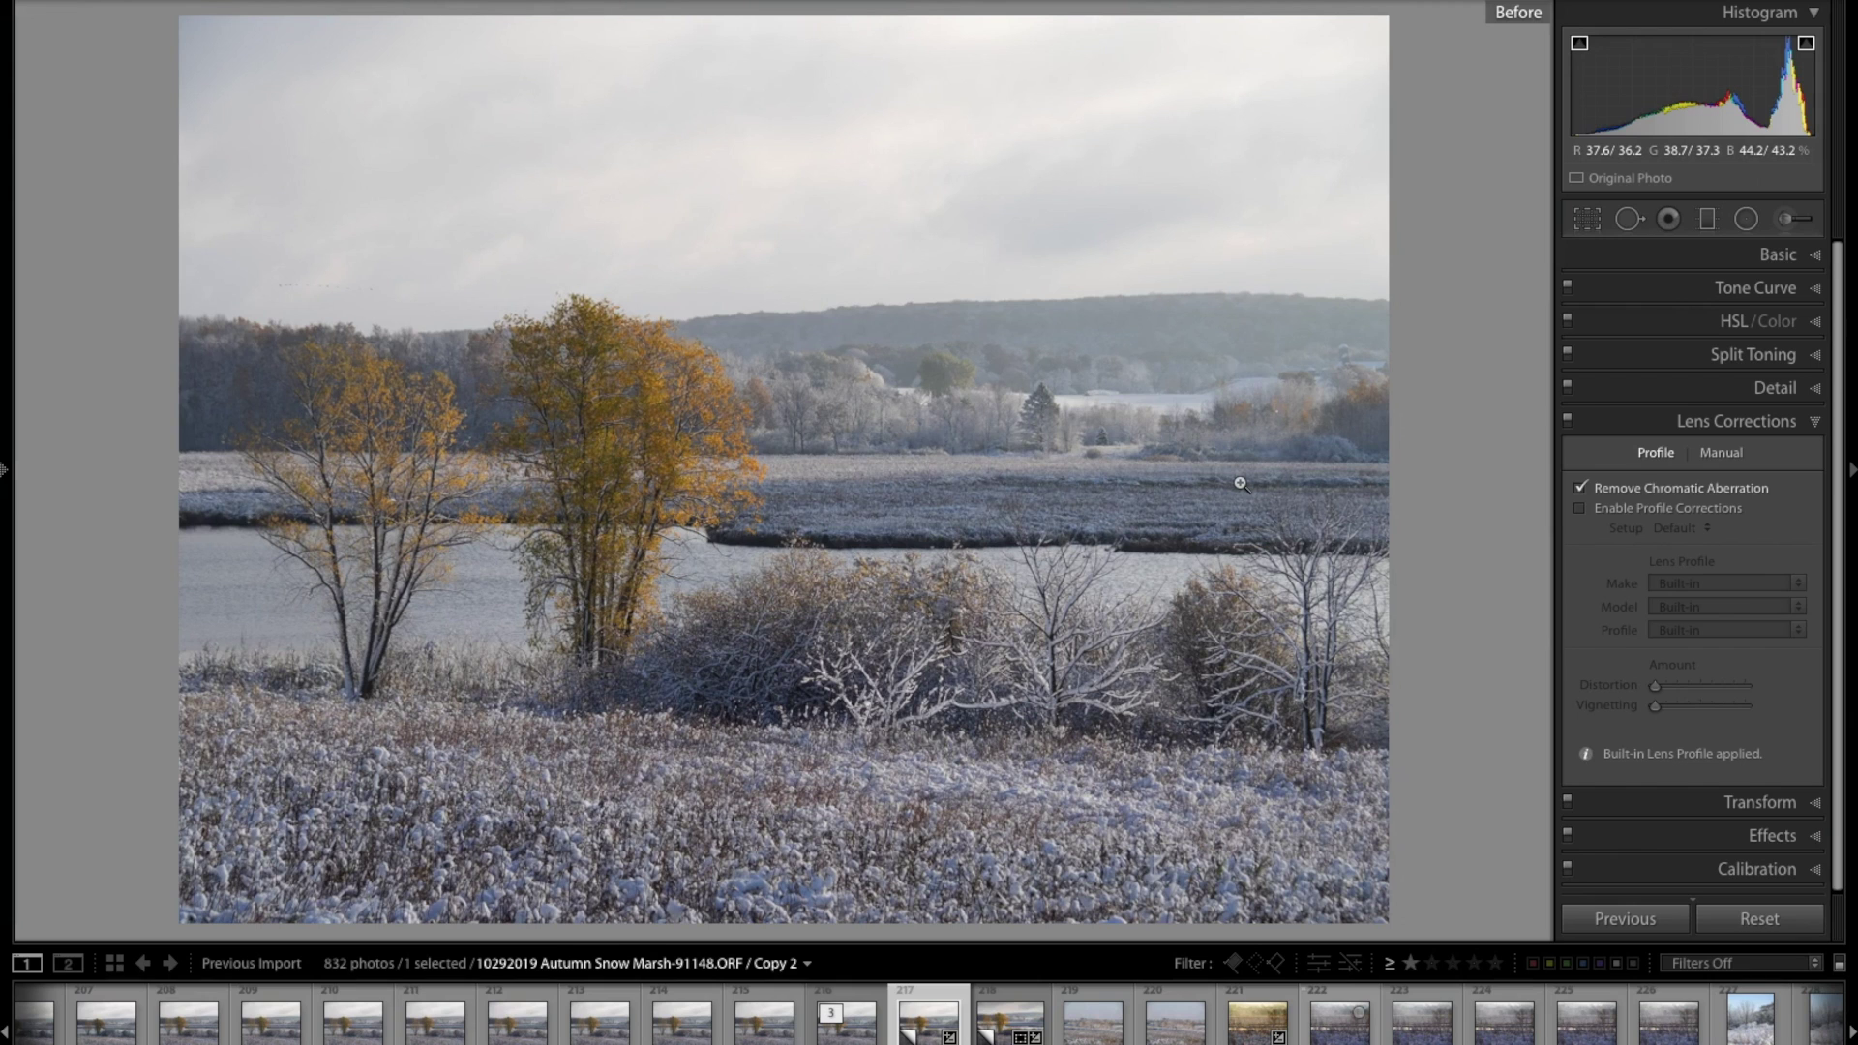
pyautogui.press('\\')
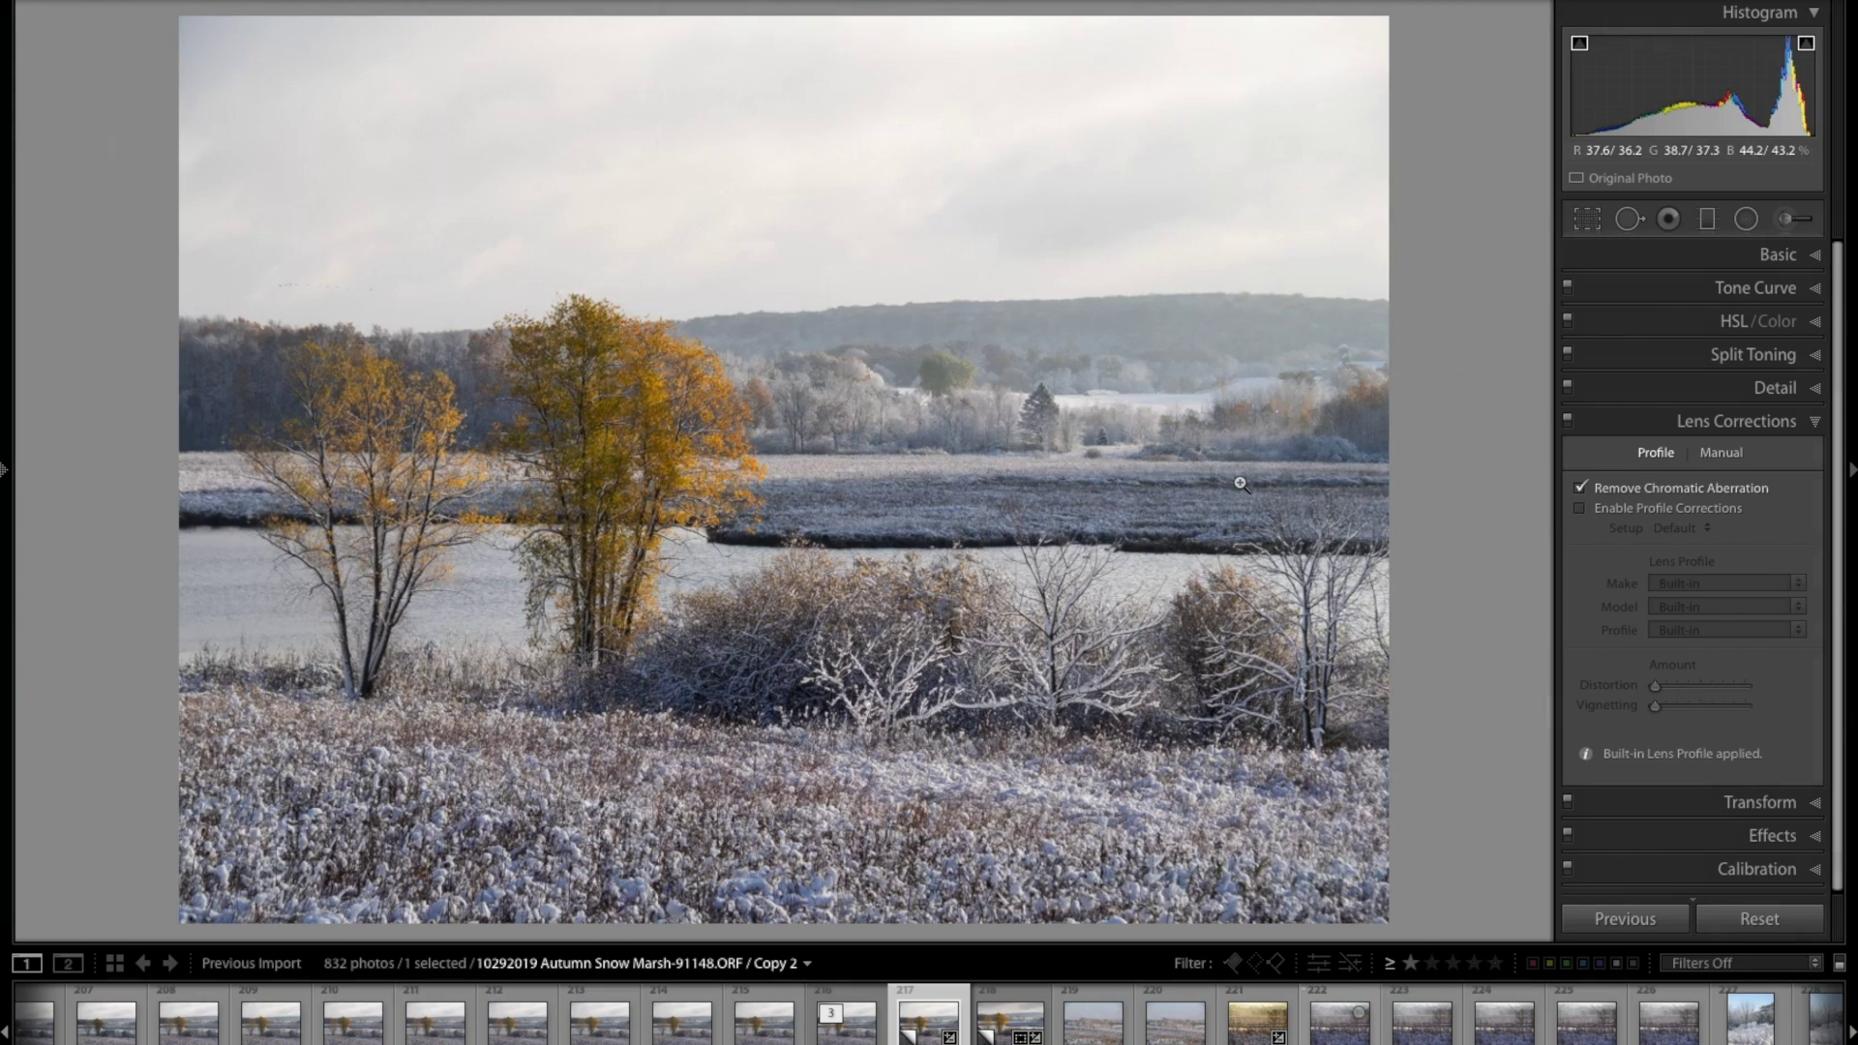
pyautogui.press('m')
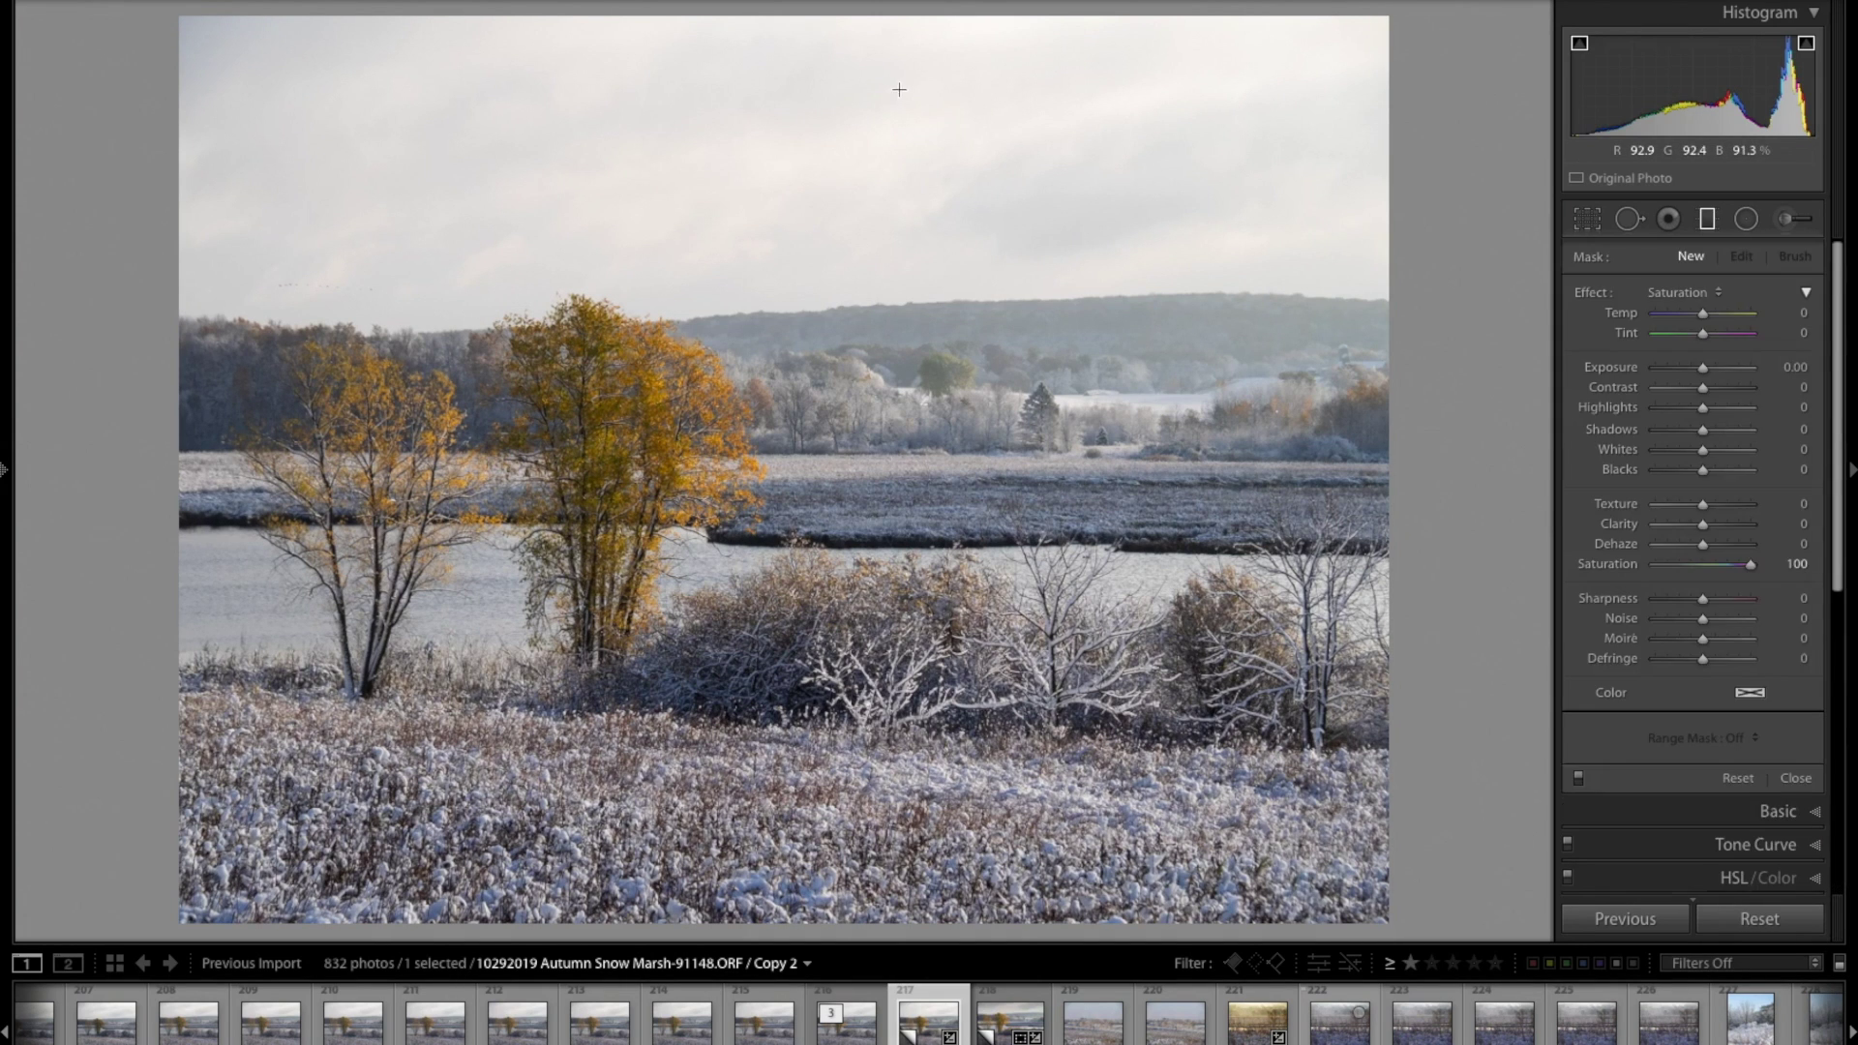
# Drag a Saturation 100 filter down from the top edge, fading toward the hills, then start a foreground filter.
pyautogui.click(787, 18)
pyautogui.moveTo(788, 18); pyautogui.dragTo(813, 308)
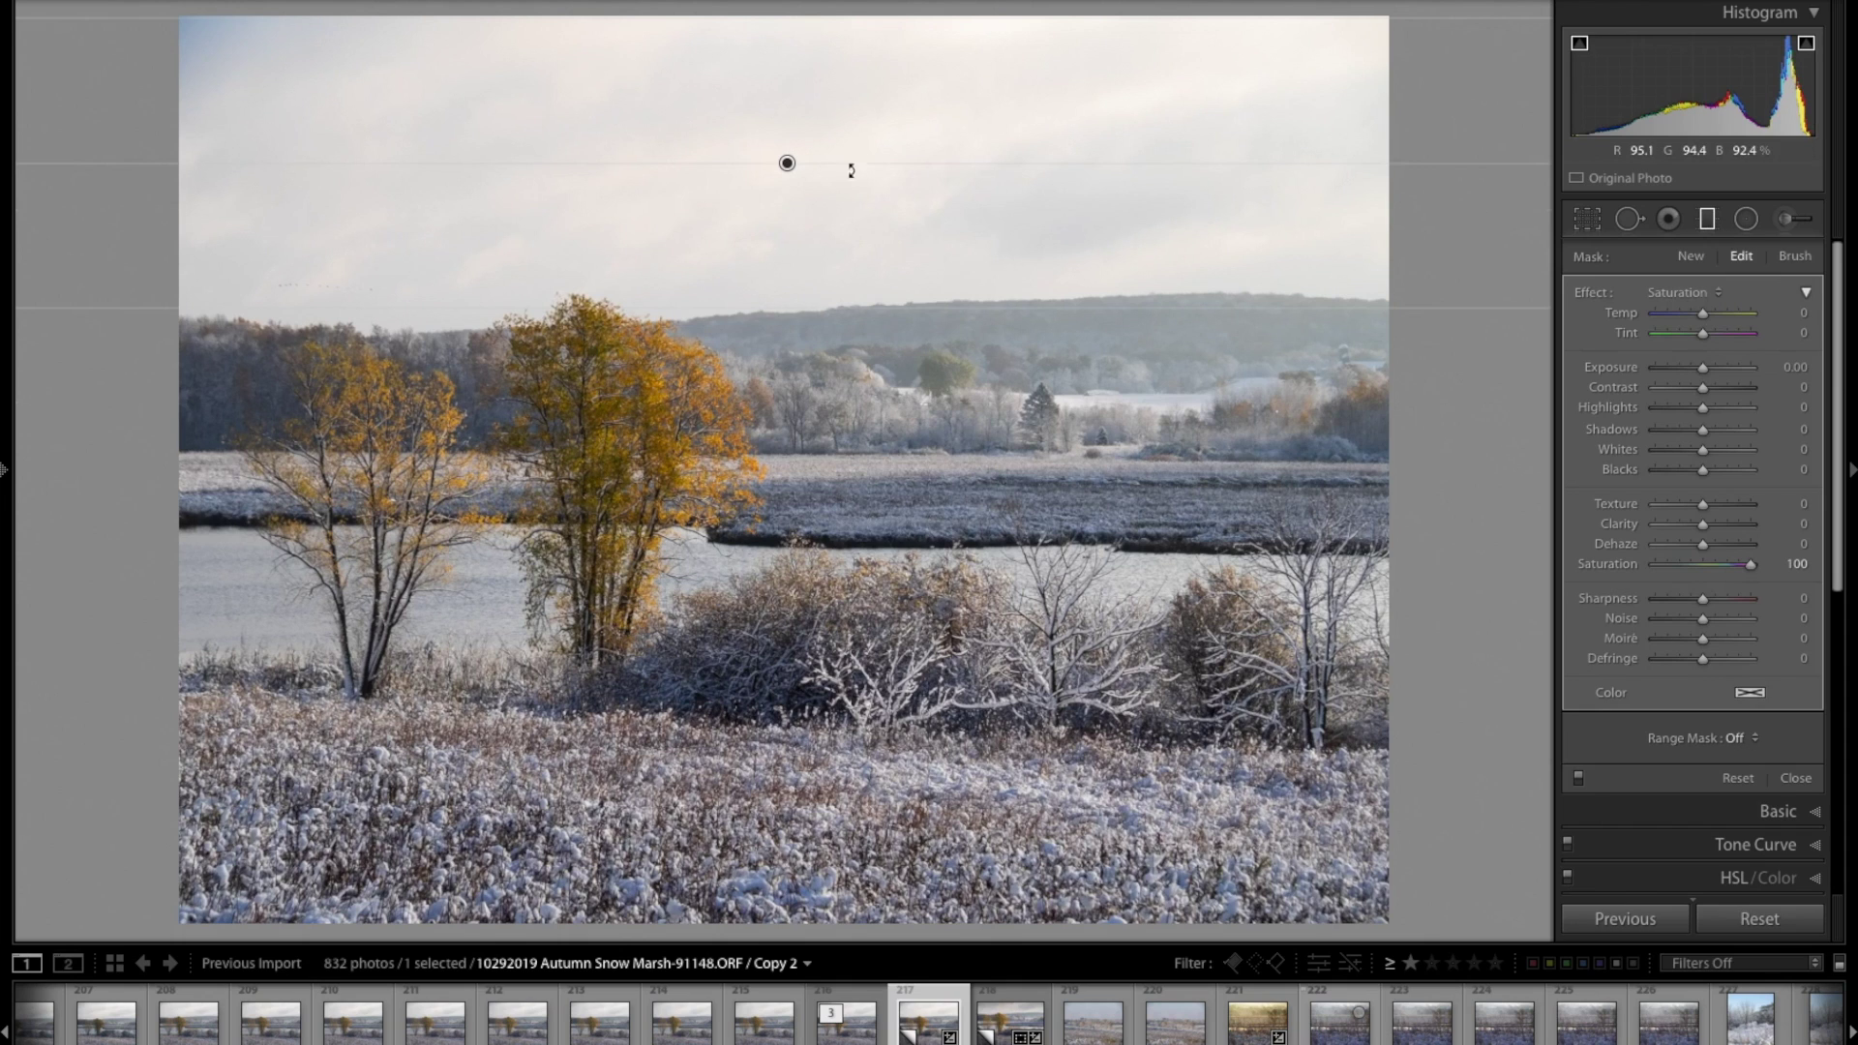
pyautogui.moveTo(789, 165); pyautogui.dragTo(794, 266)
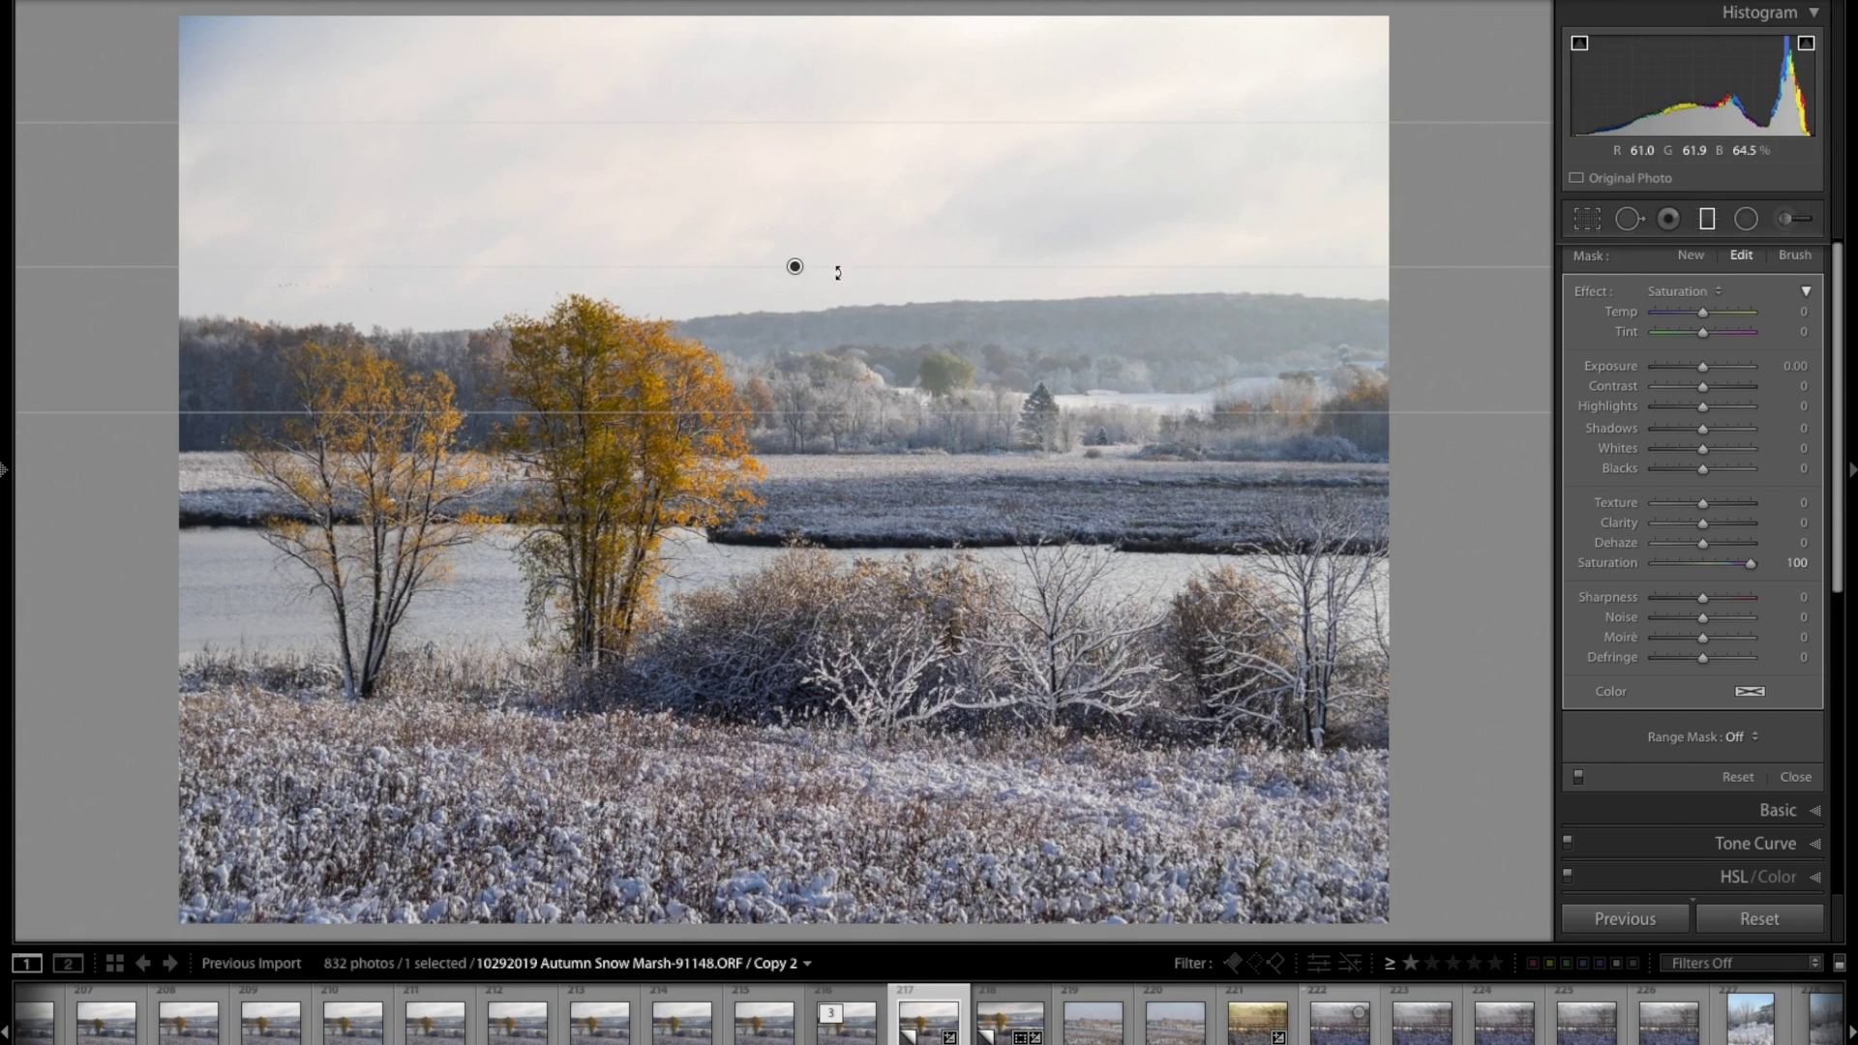
pyautogui.click(805, 128)
pyautogui.moveTo(806, 128); pyautogui.dragTo(801, 344)
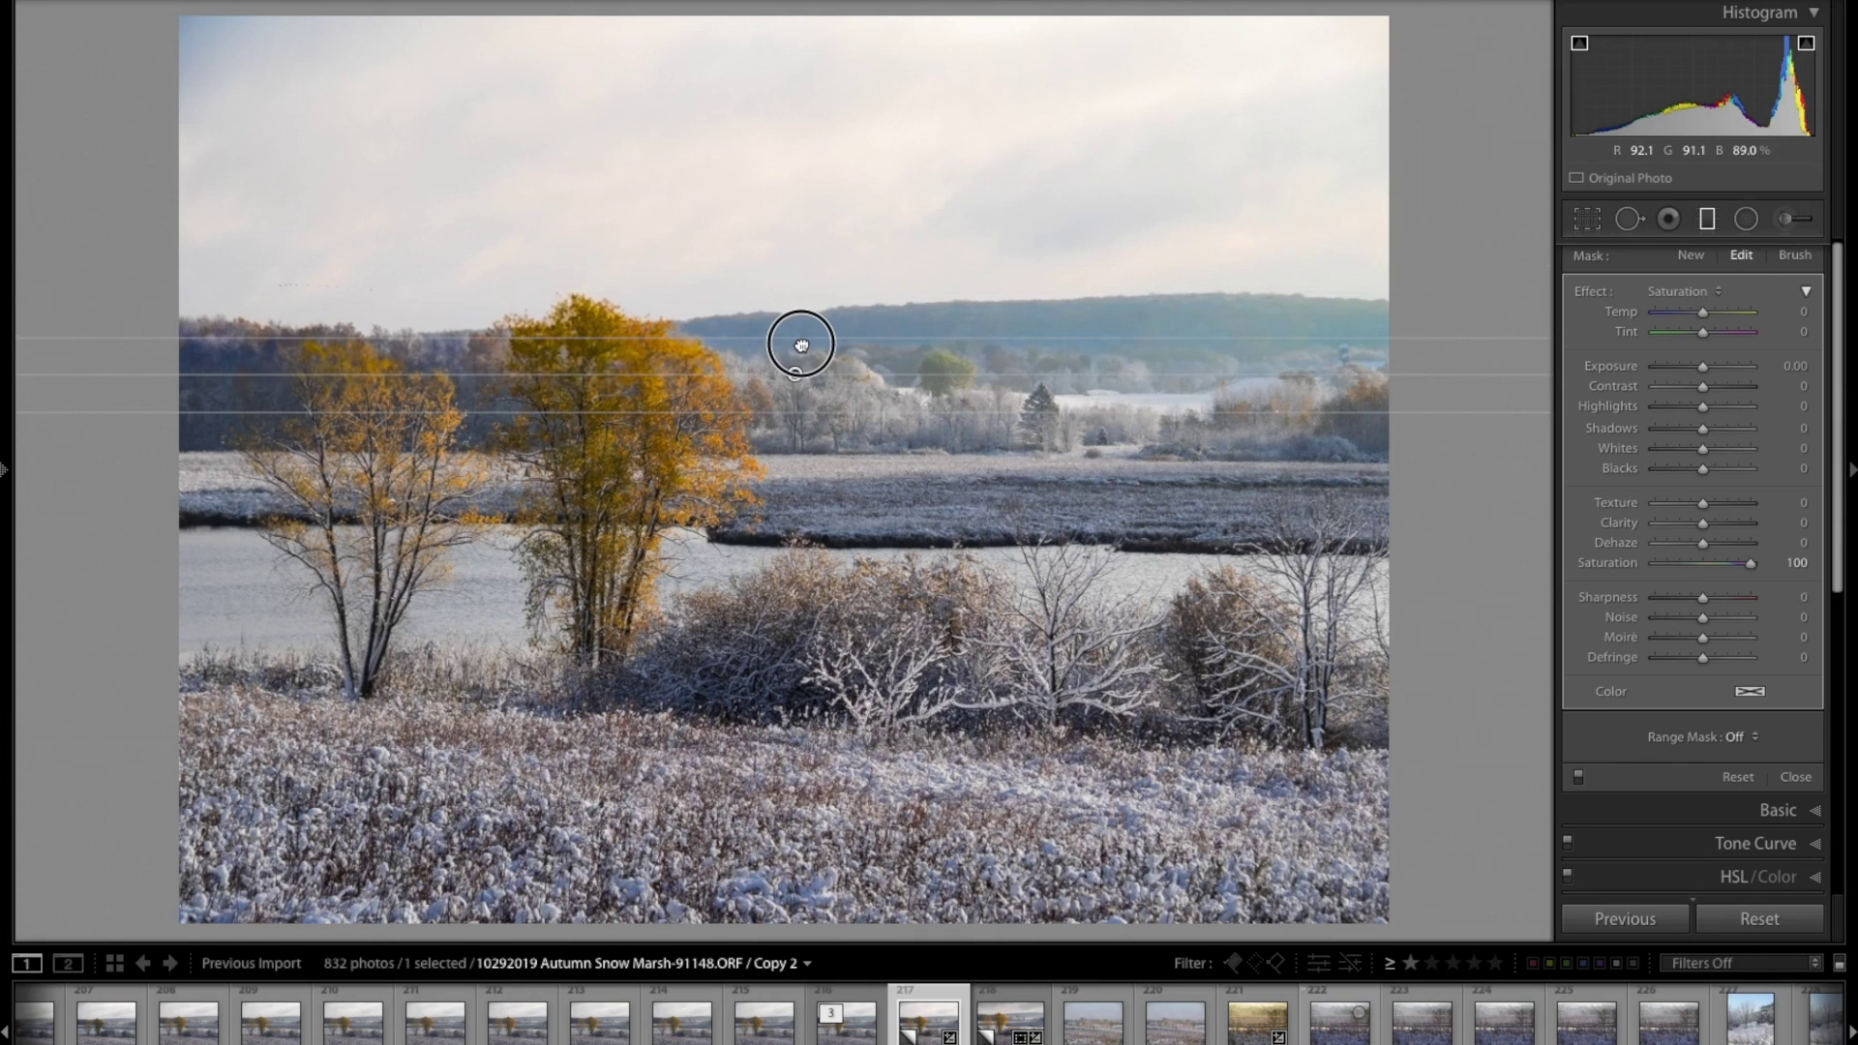
pyautogui.moveTo(784, 786); pyautogui.dragTo(785, 544)
# Set the foreground graduated filter's Exposure to −0.33.
pyautogui.click(1678, 291)
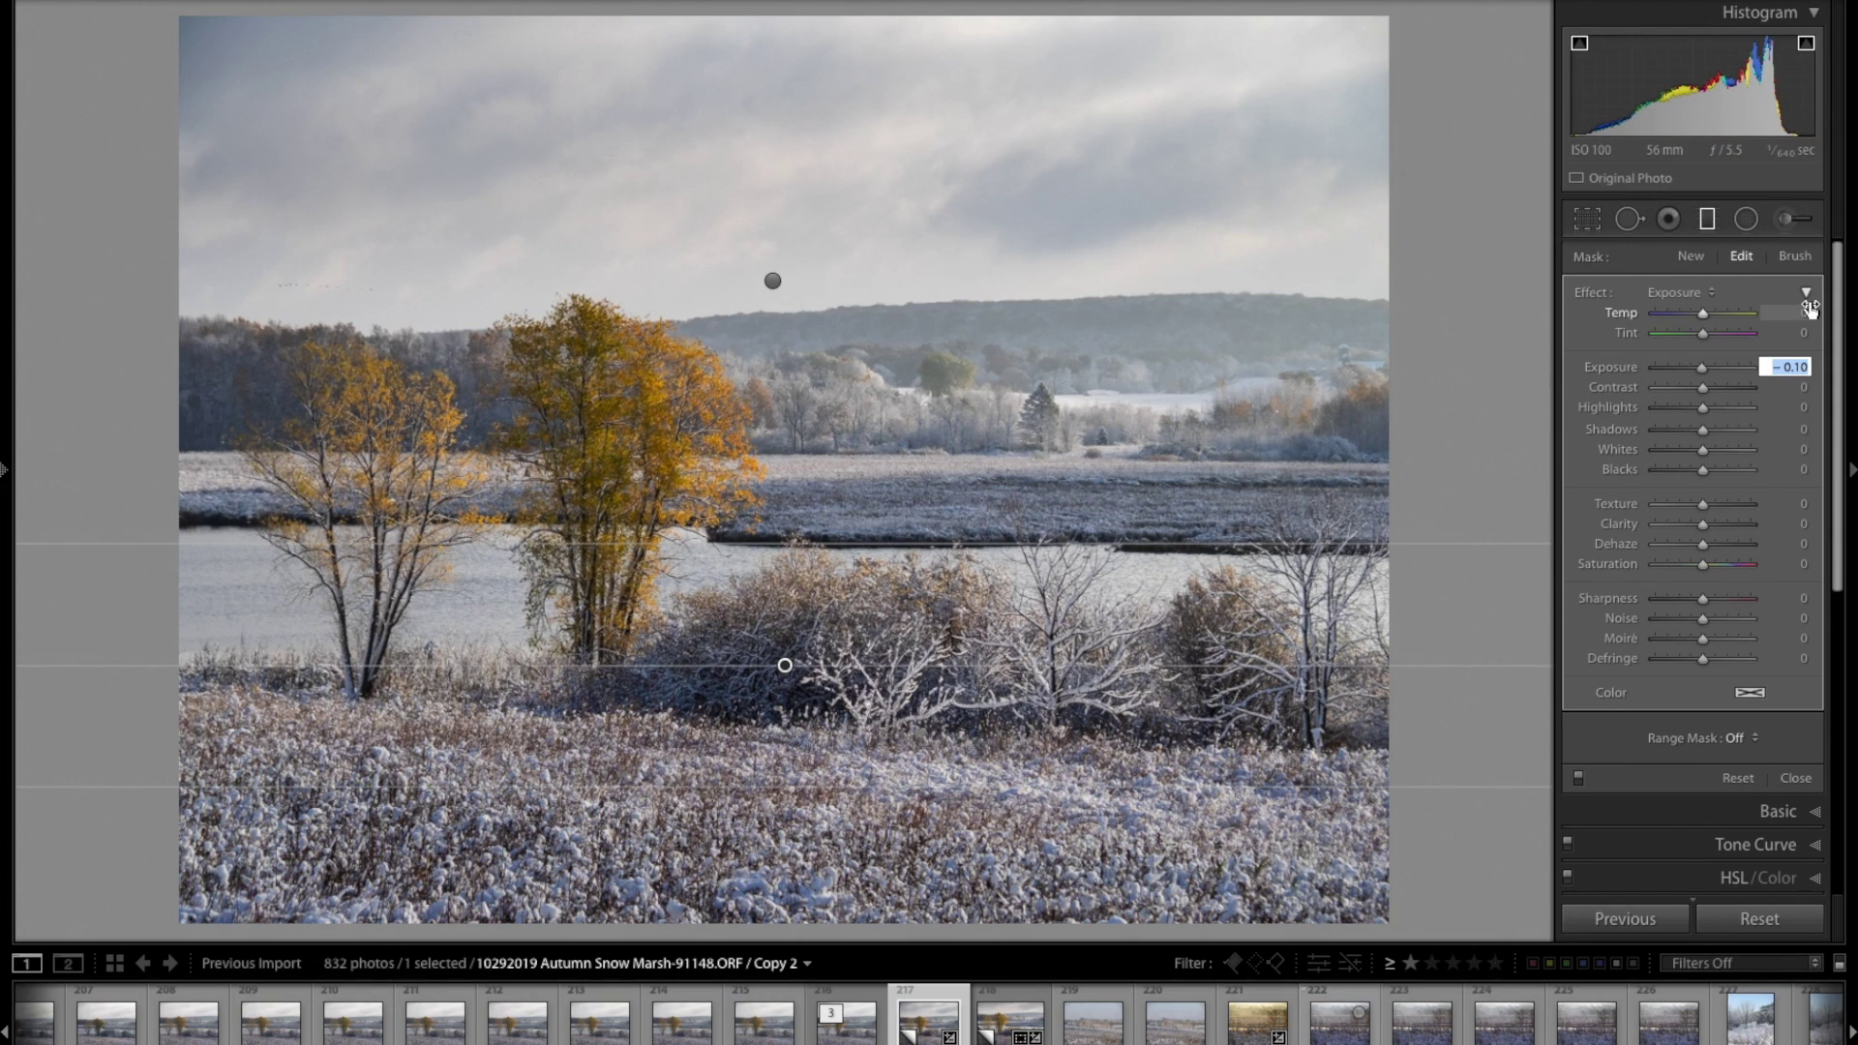
pyautogui.write('-0.33')
pyautogui.press('Return')
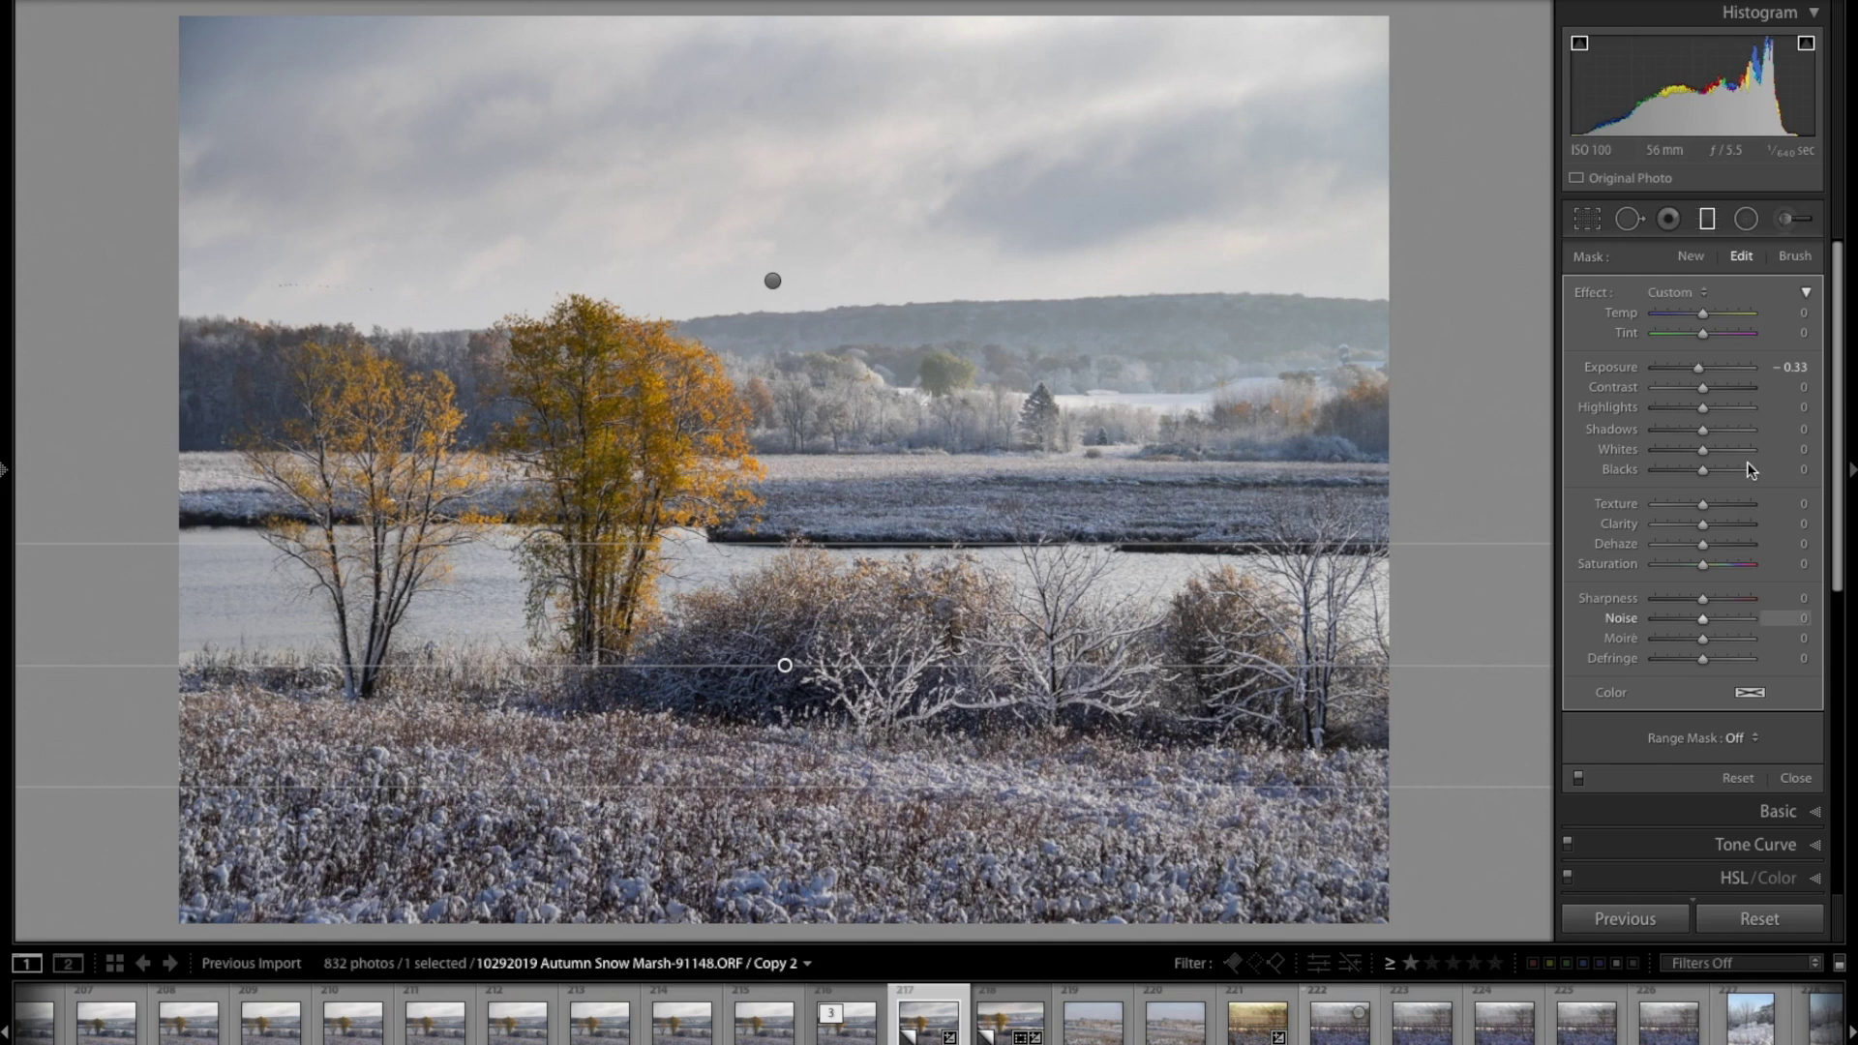
# Try warmer Temp values on the foreground filter, then reset Temp to neutral 0.
pyautogui.click(1795, 312)
pyautogui.write('10')
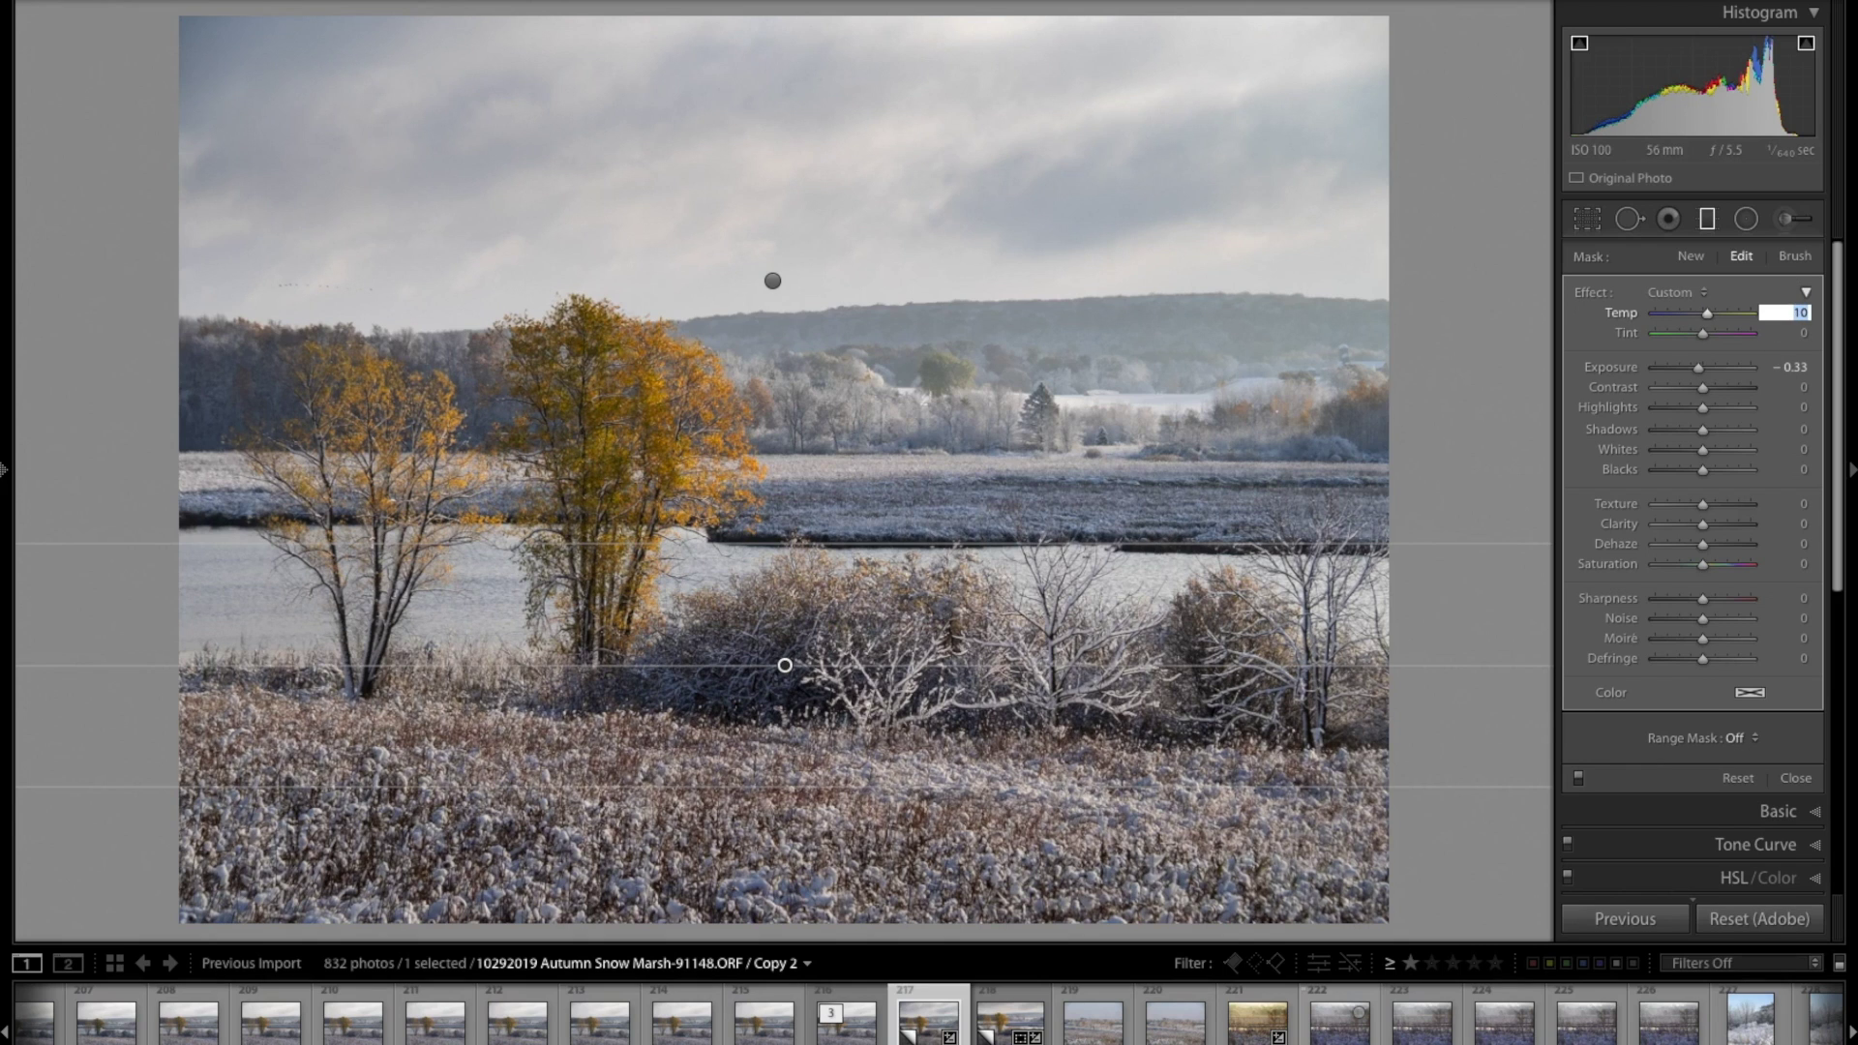
pyautogui.write('0')
pyautogui.press('Return')
pyautogui.press('Escape')
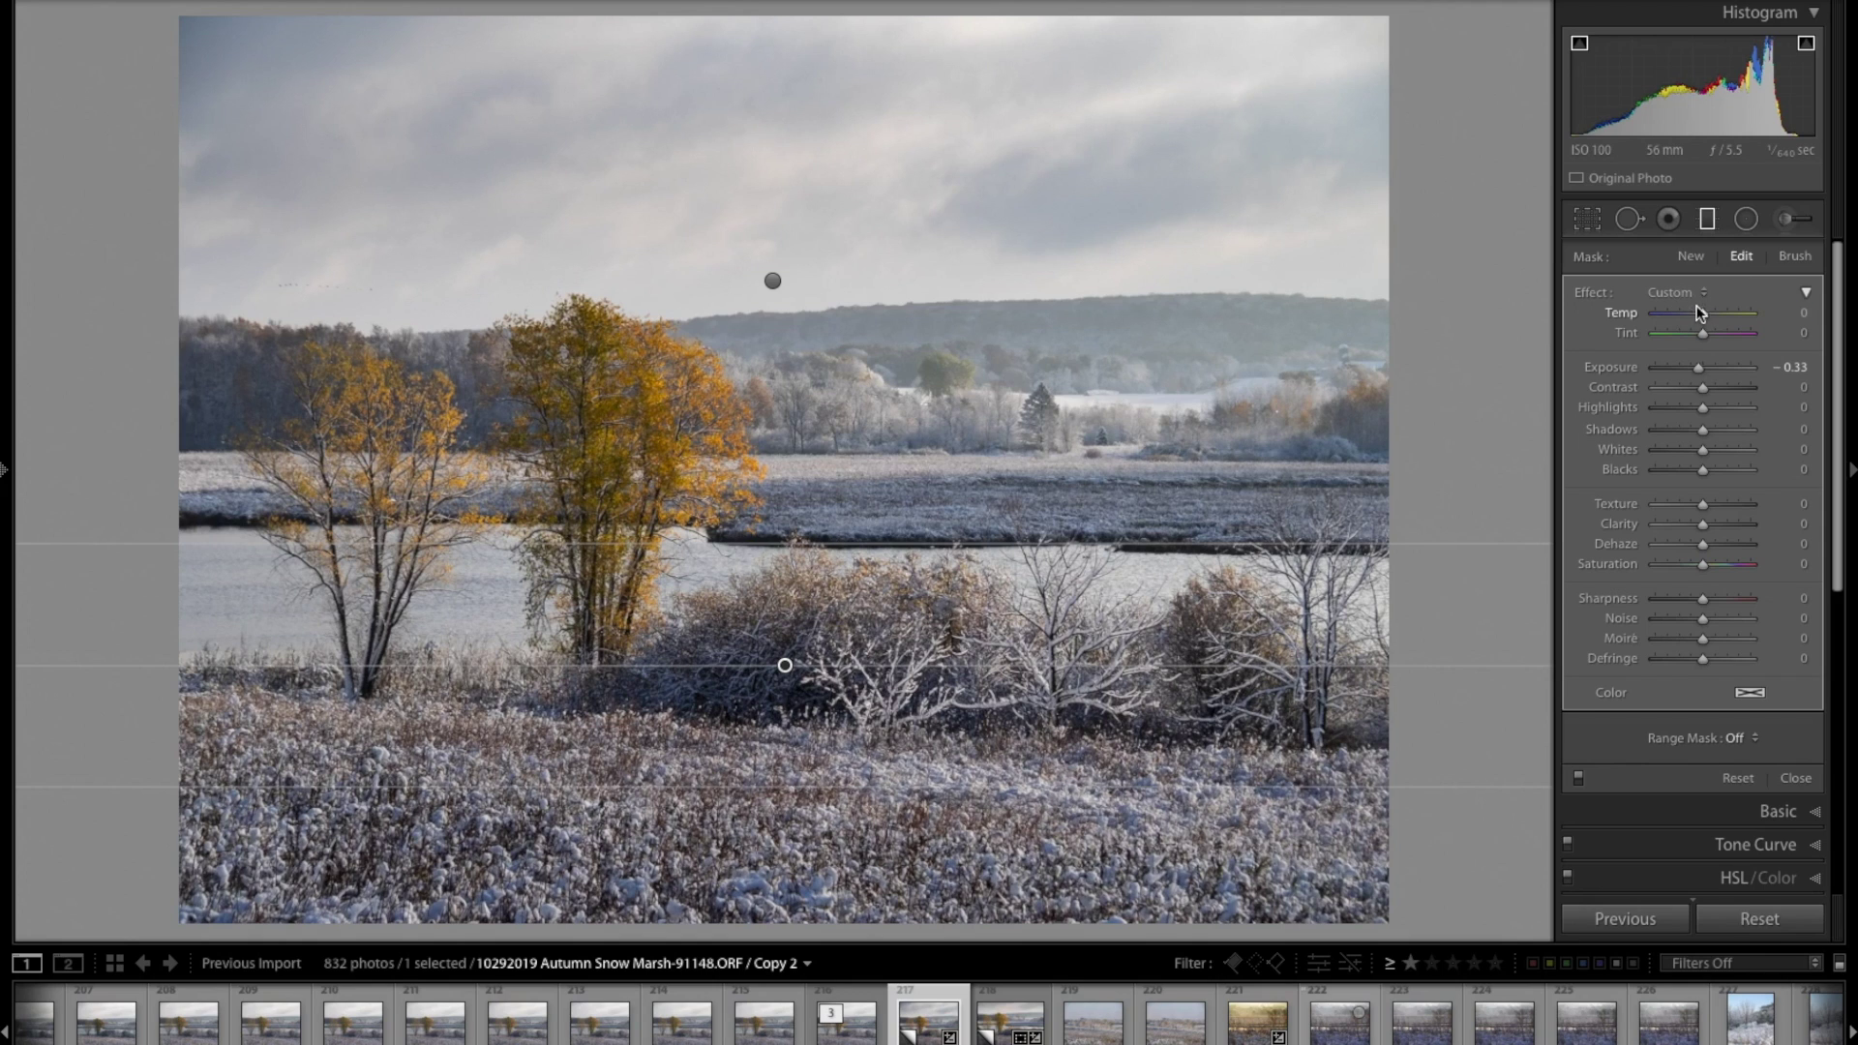
pyautogui.moveTo(1706, 321); pyautogui.dragTo(1757, 319)
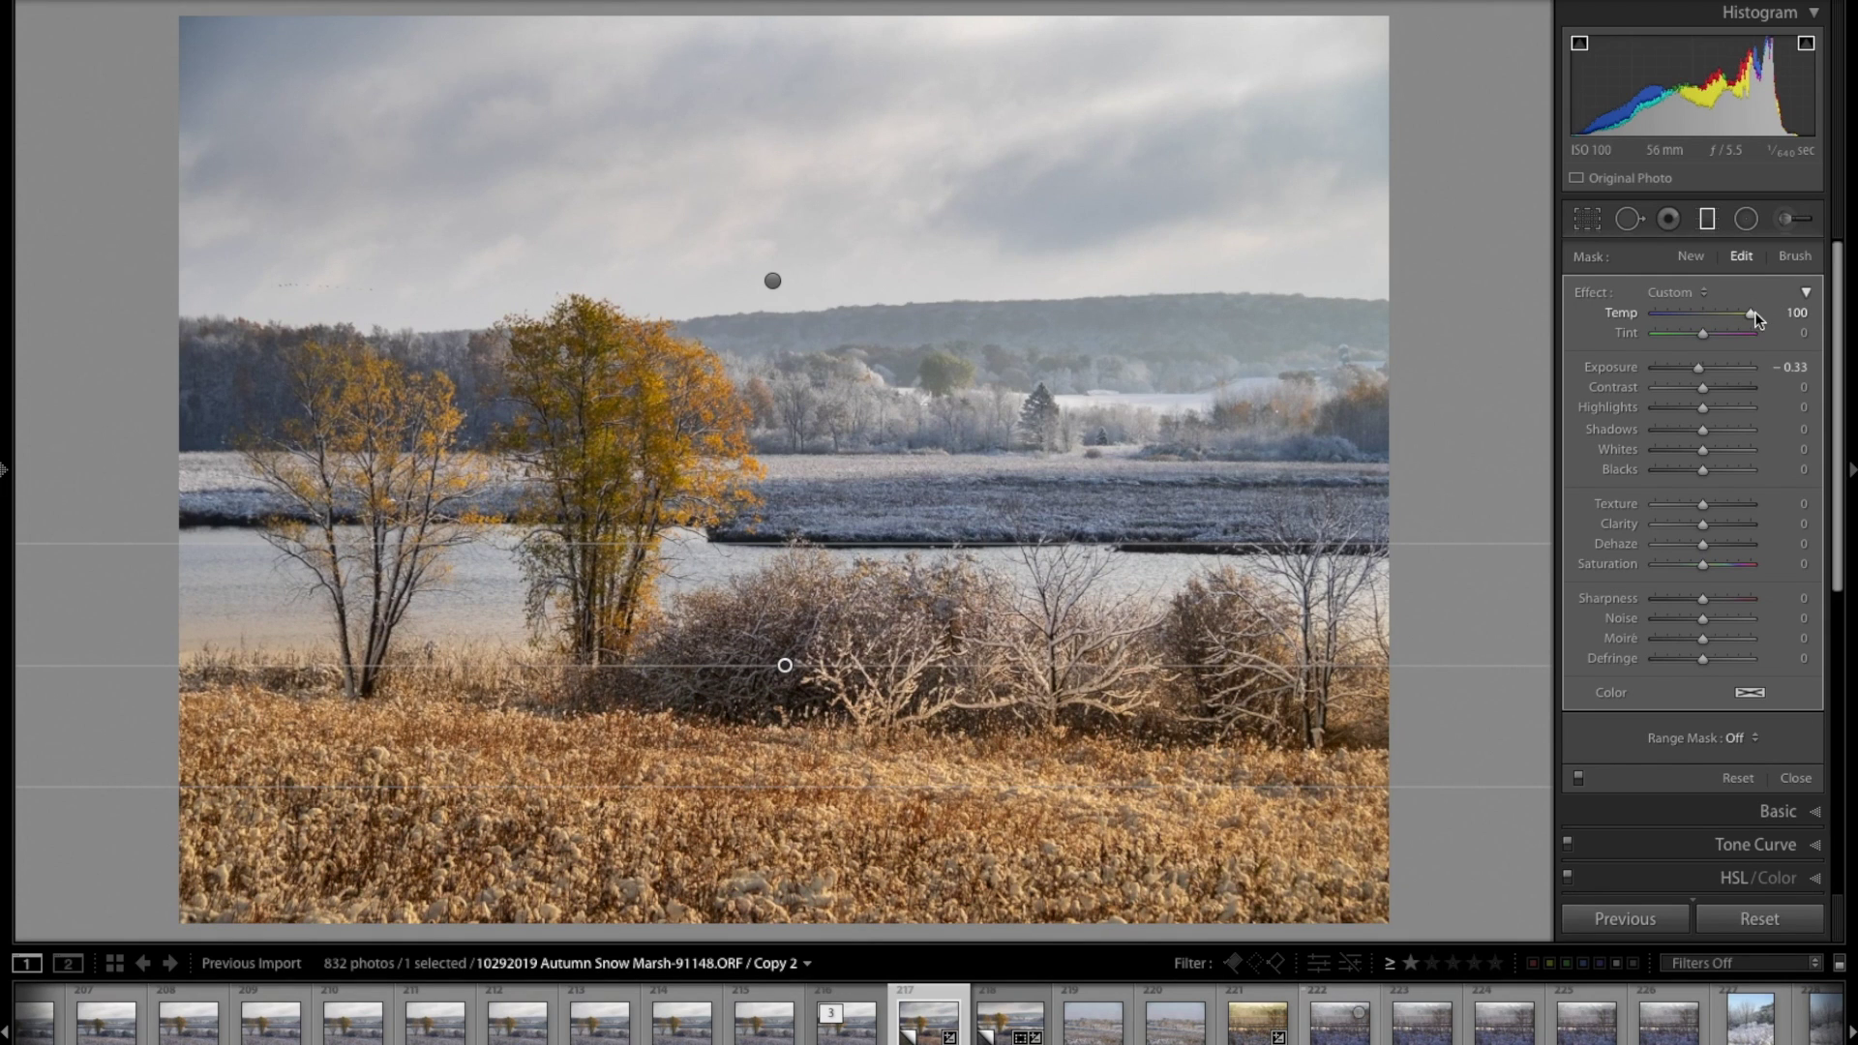
pyautogui.doubleClick(1612, 316)
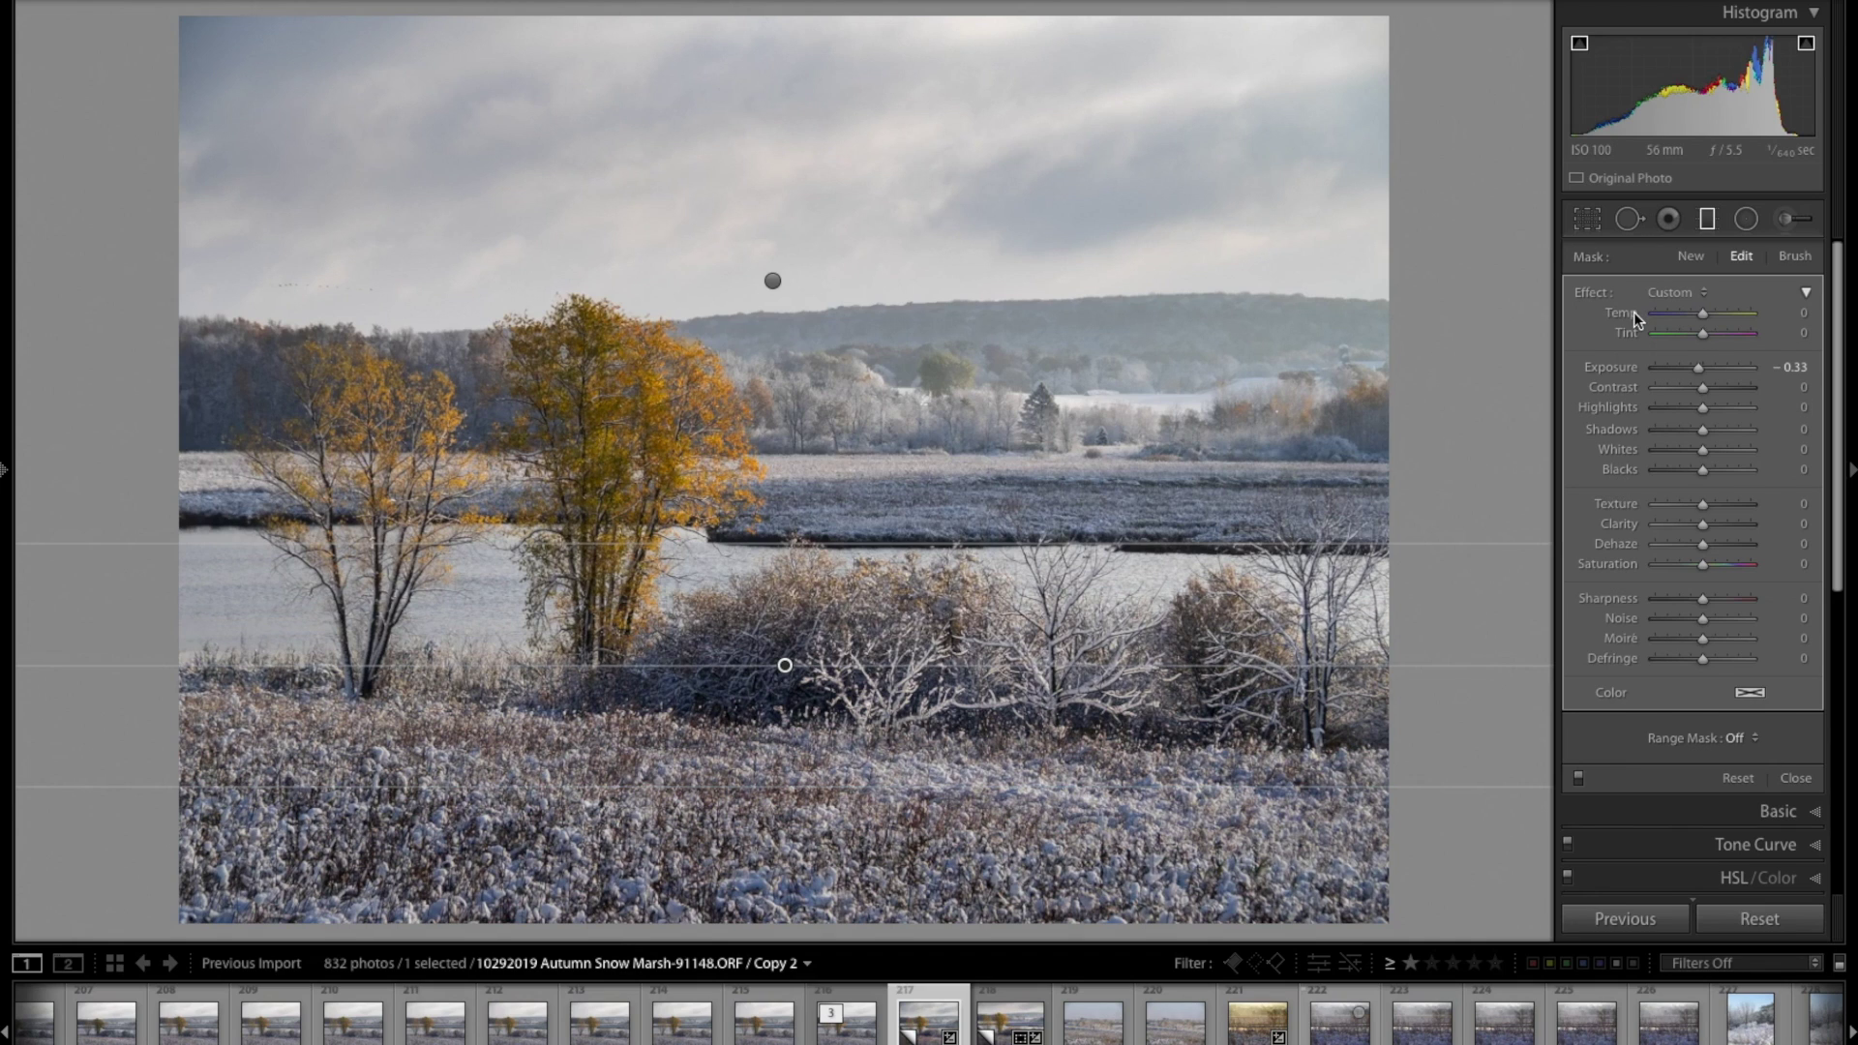
# Undo an accidental Exposure reset to keep −0.33, and close the Graduated Filter tool.
pyautogui.doubleClick(1612, 369)
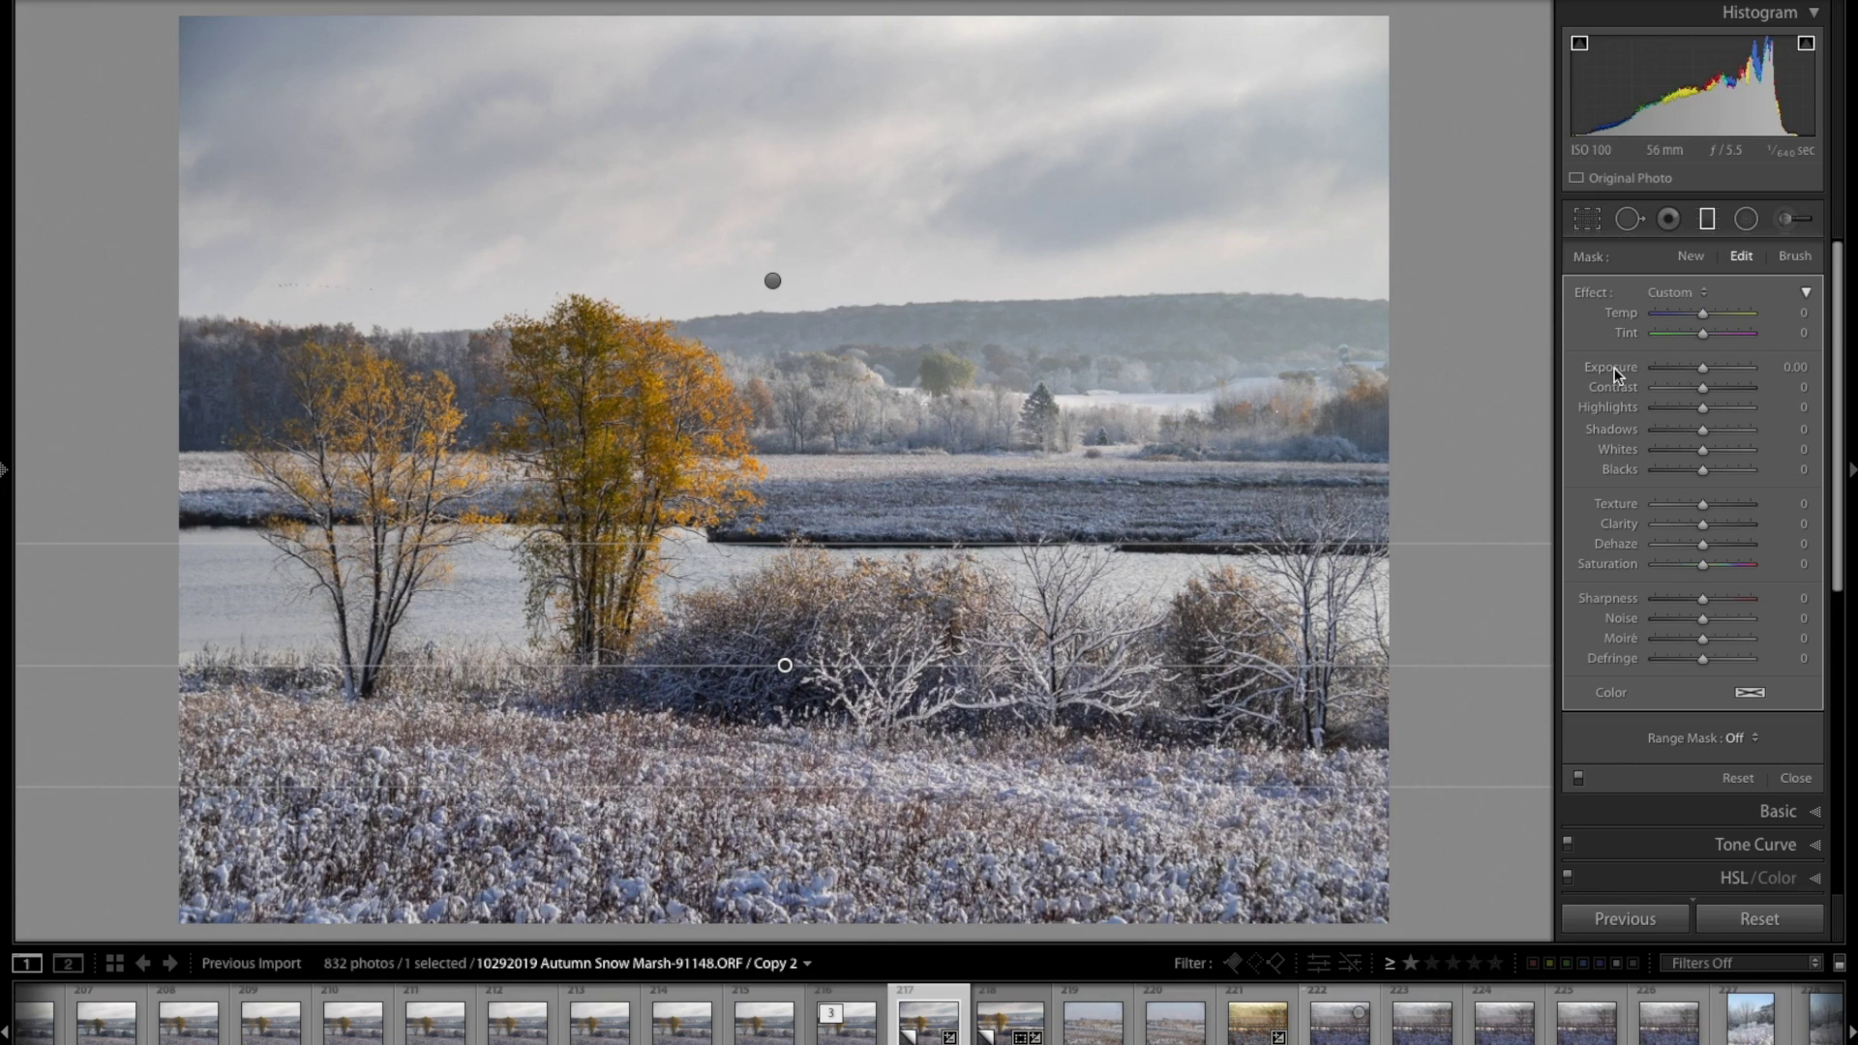
pyautogui.hotkey('ctrl', 'z')
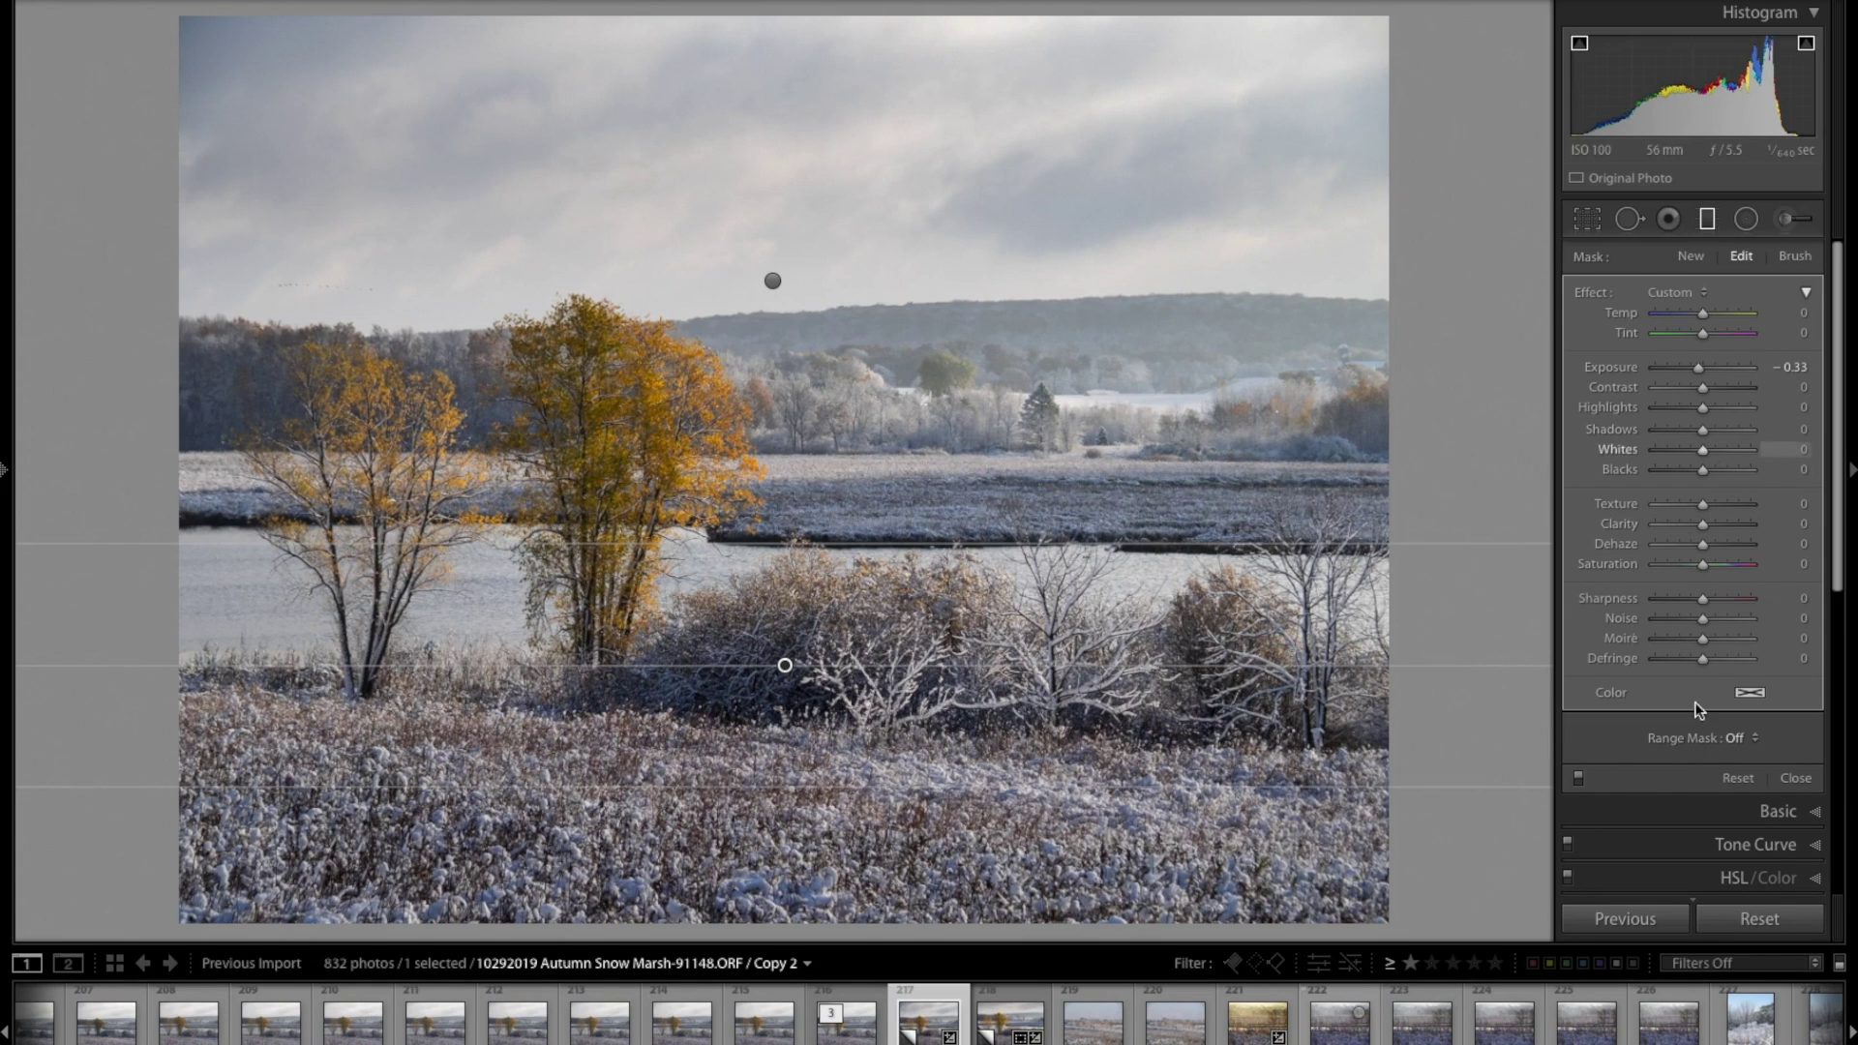
pyautogui.click(1795, 779)
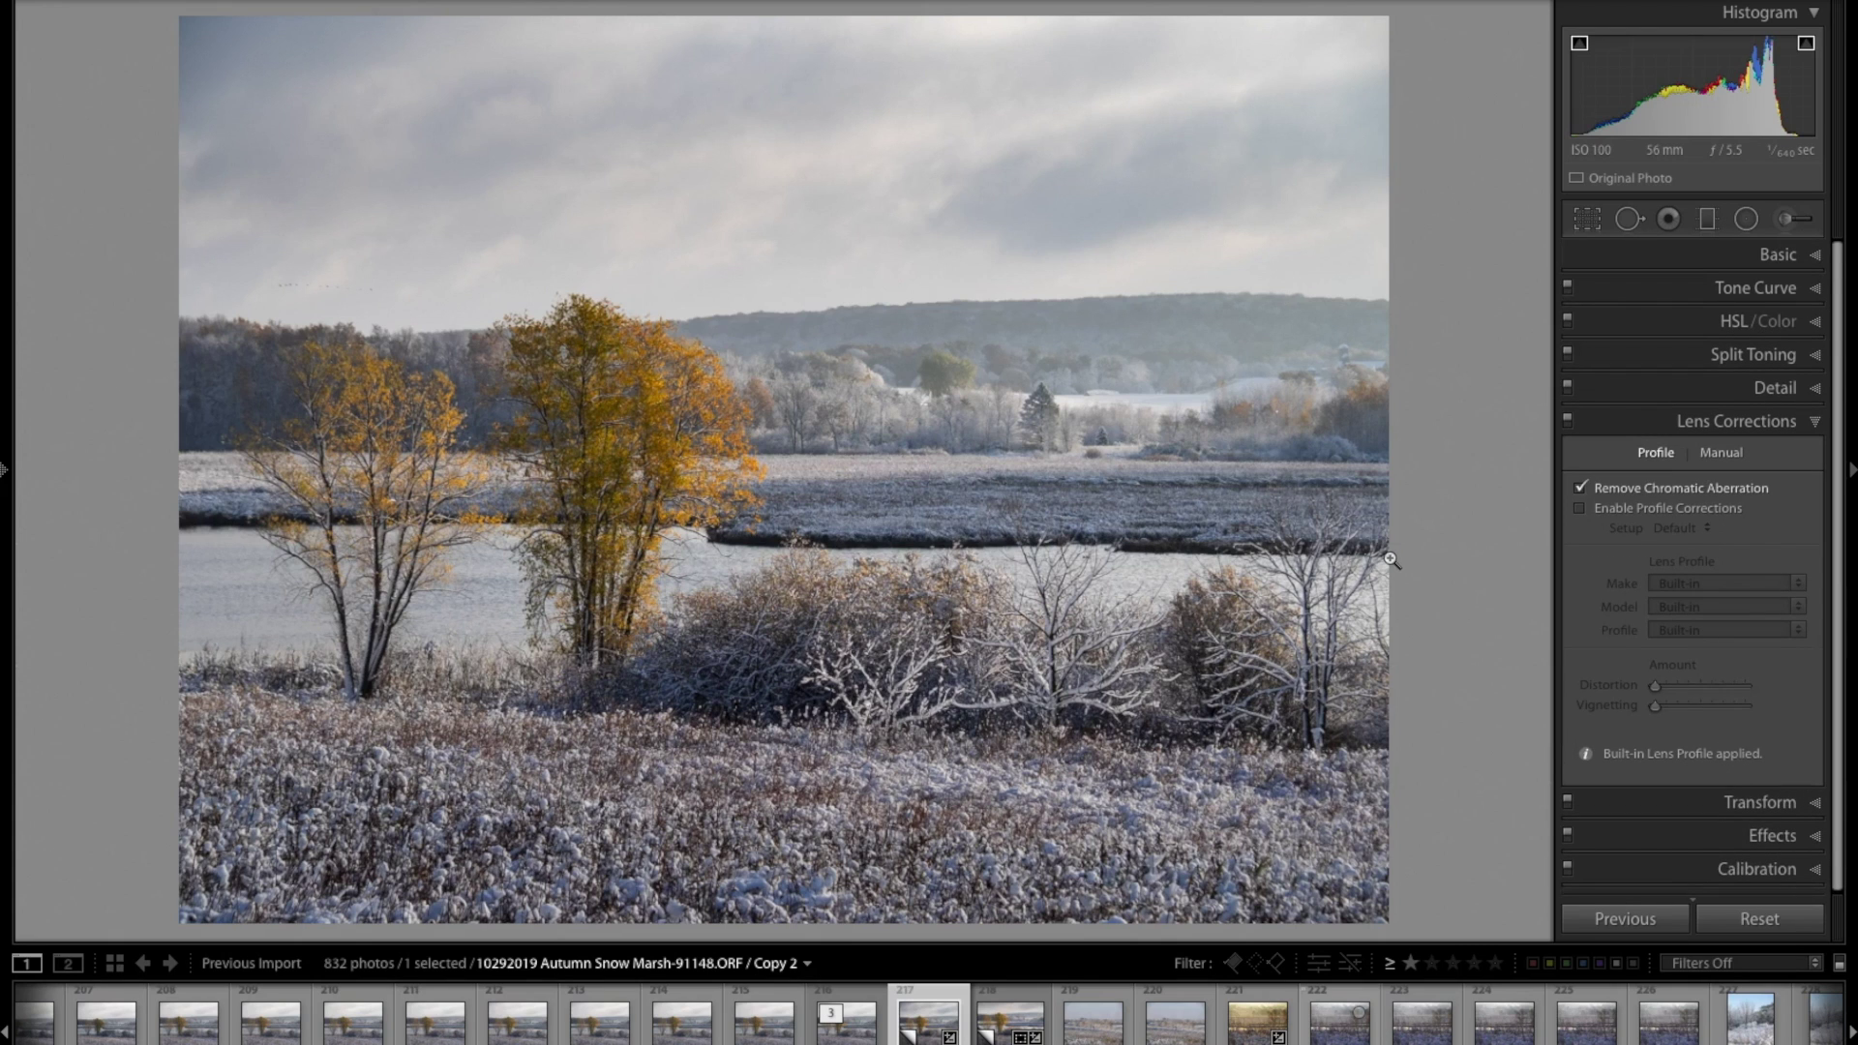
# Toggle Before/After twice to compare the graduated-filter edits with the unedited original.
pyautogui.press('\\')
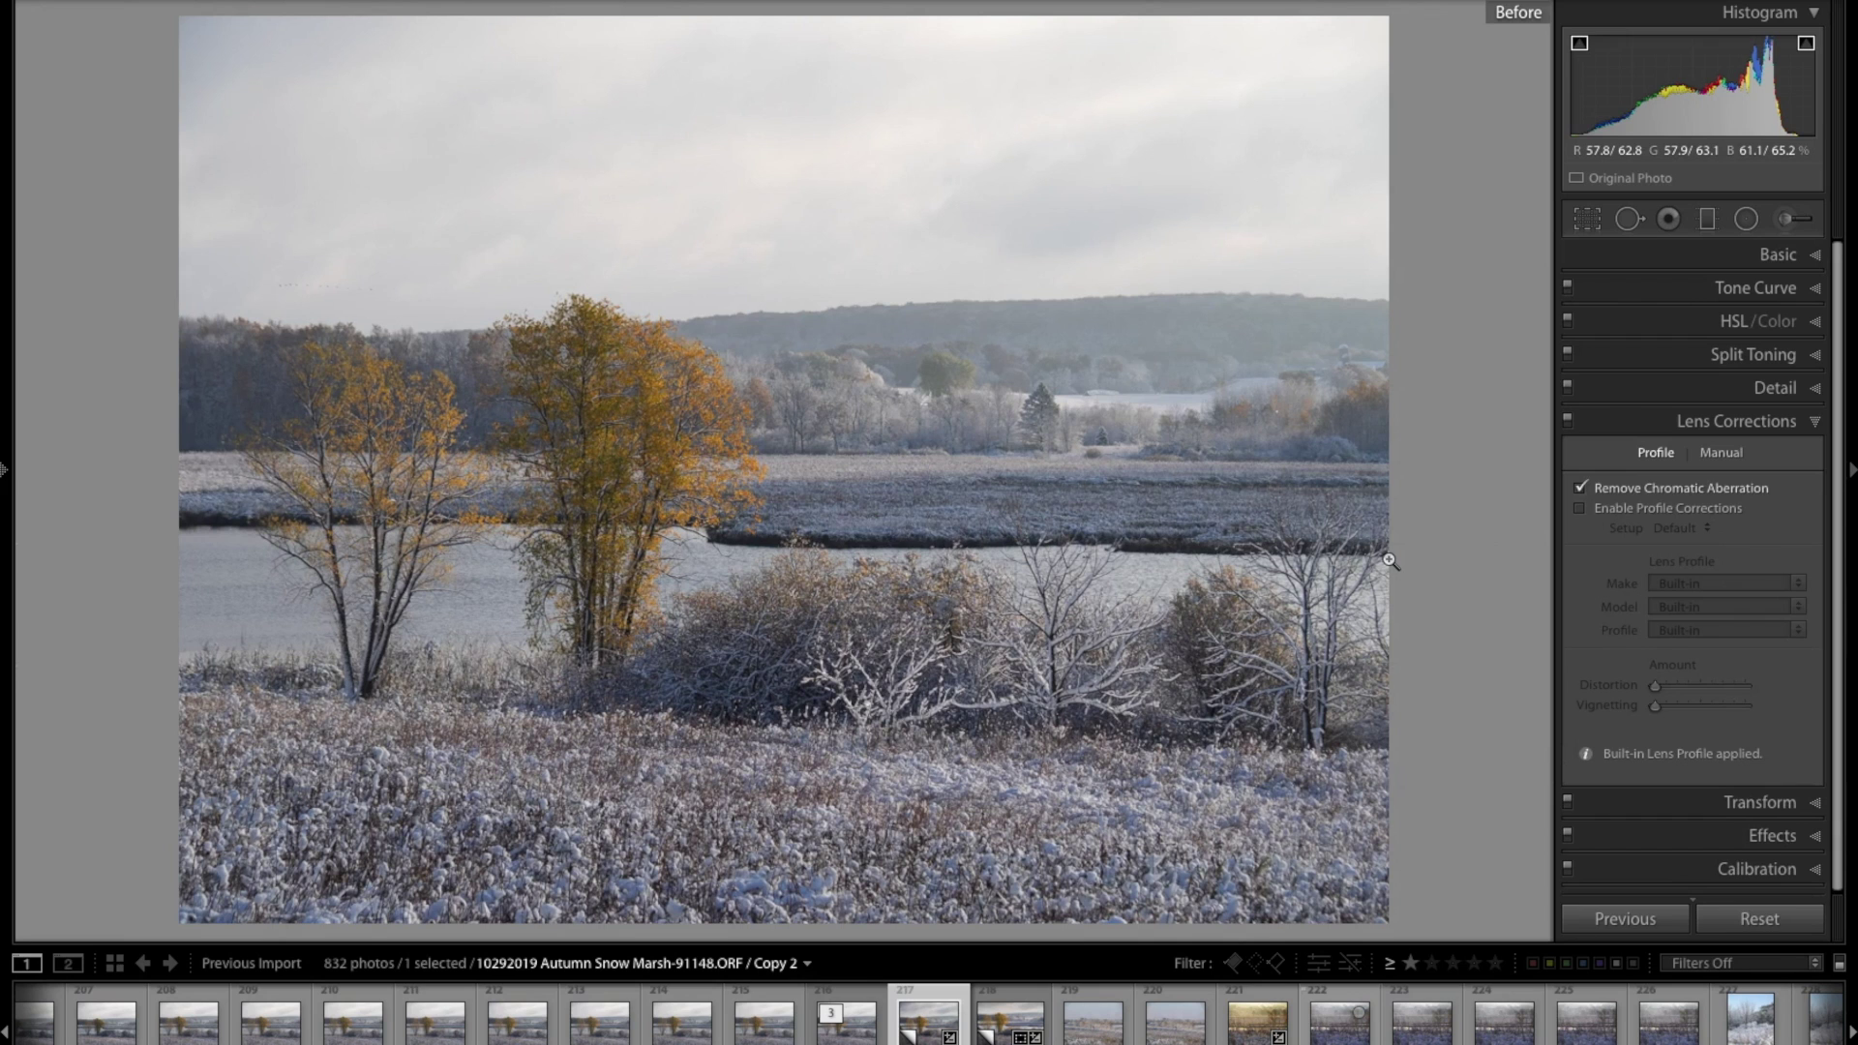
pyautogui.press('\\')
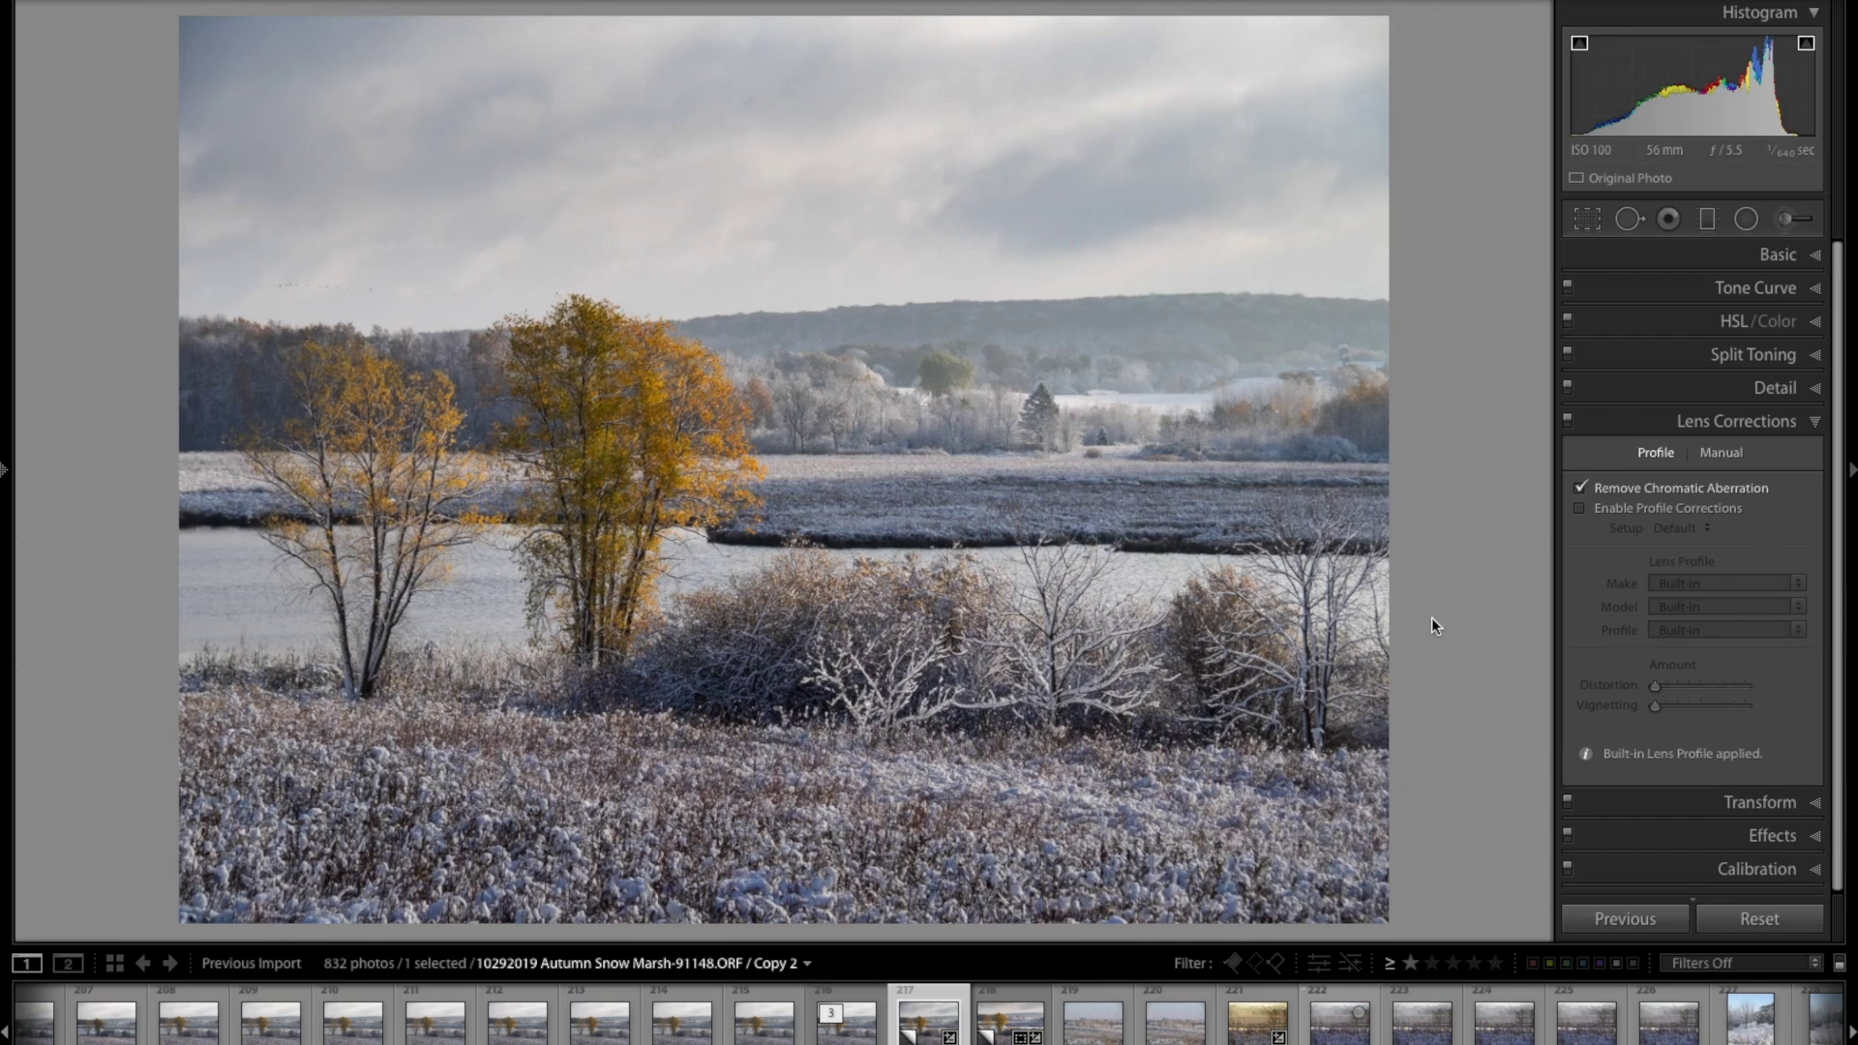
pyautogui.press('\\')
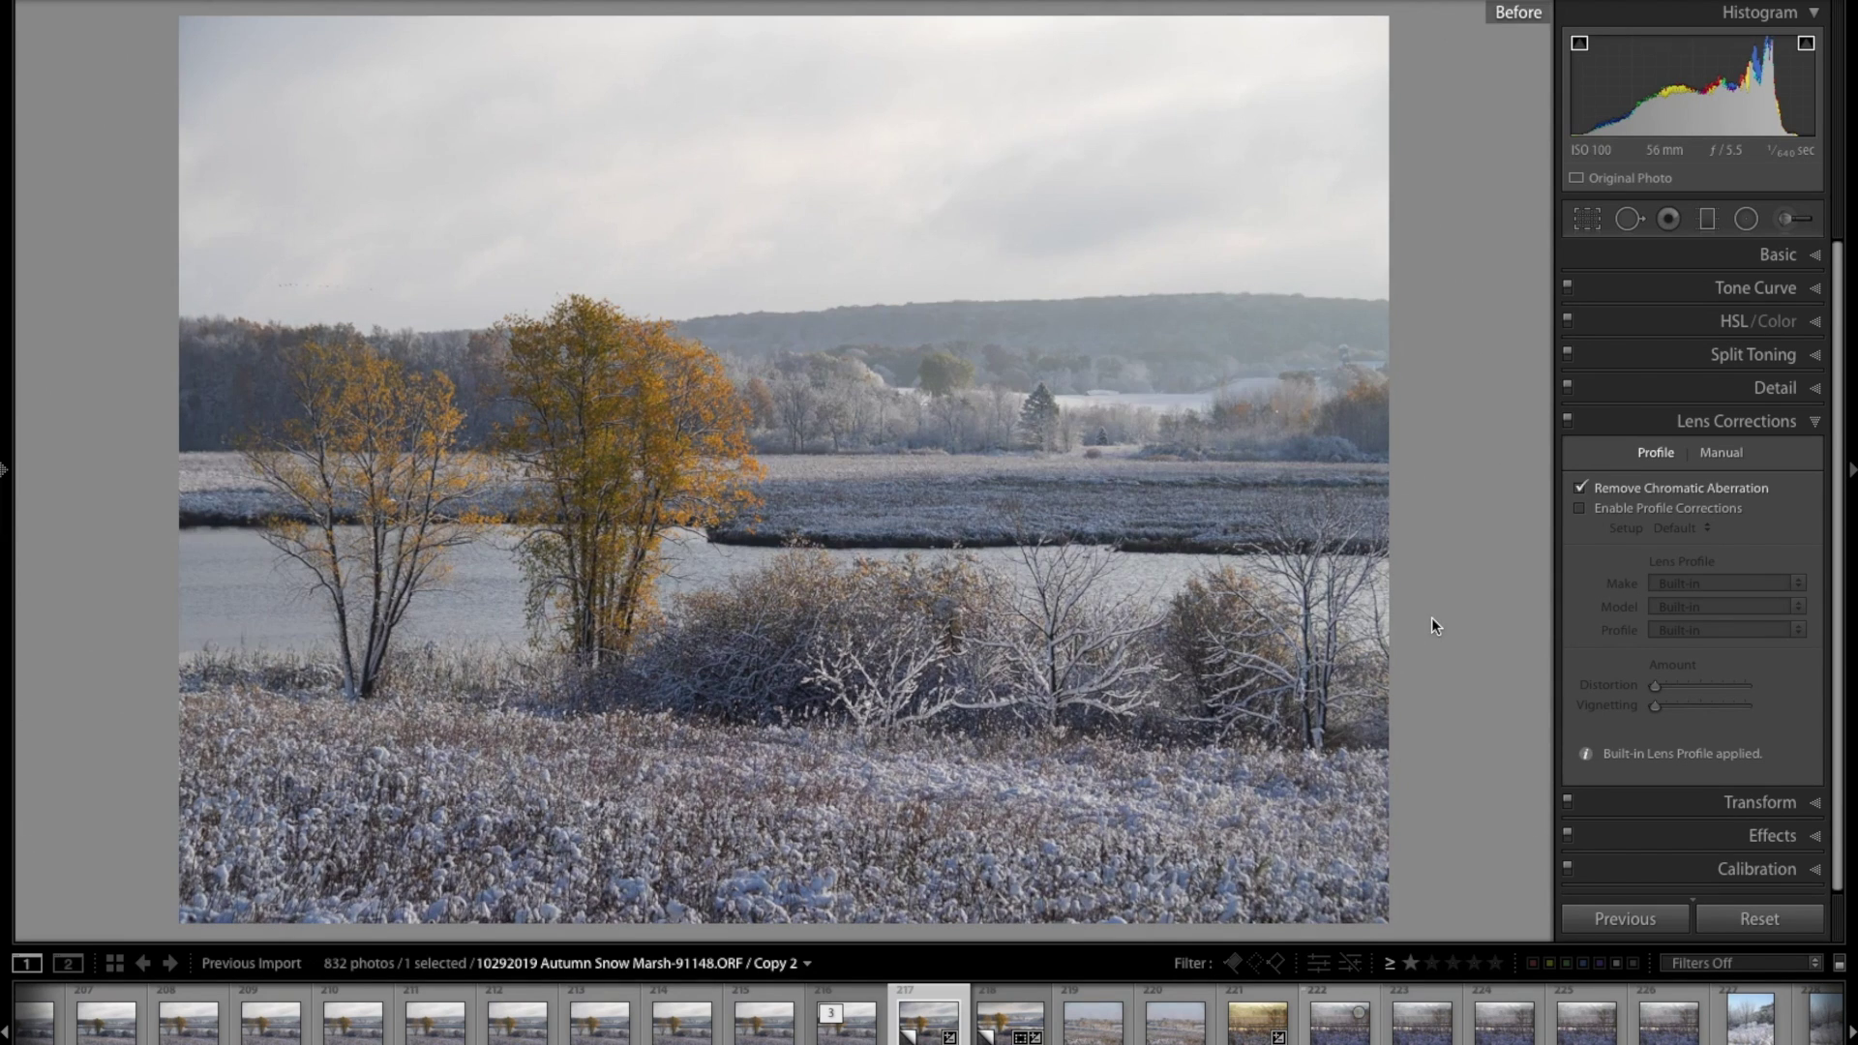
pyautogui.press('\\')
pyautogui.press('\\')
pyautogui.press('\\')
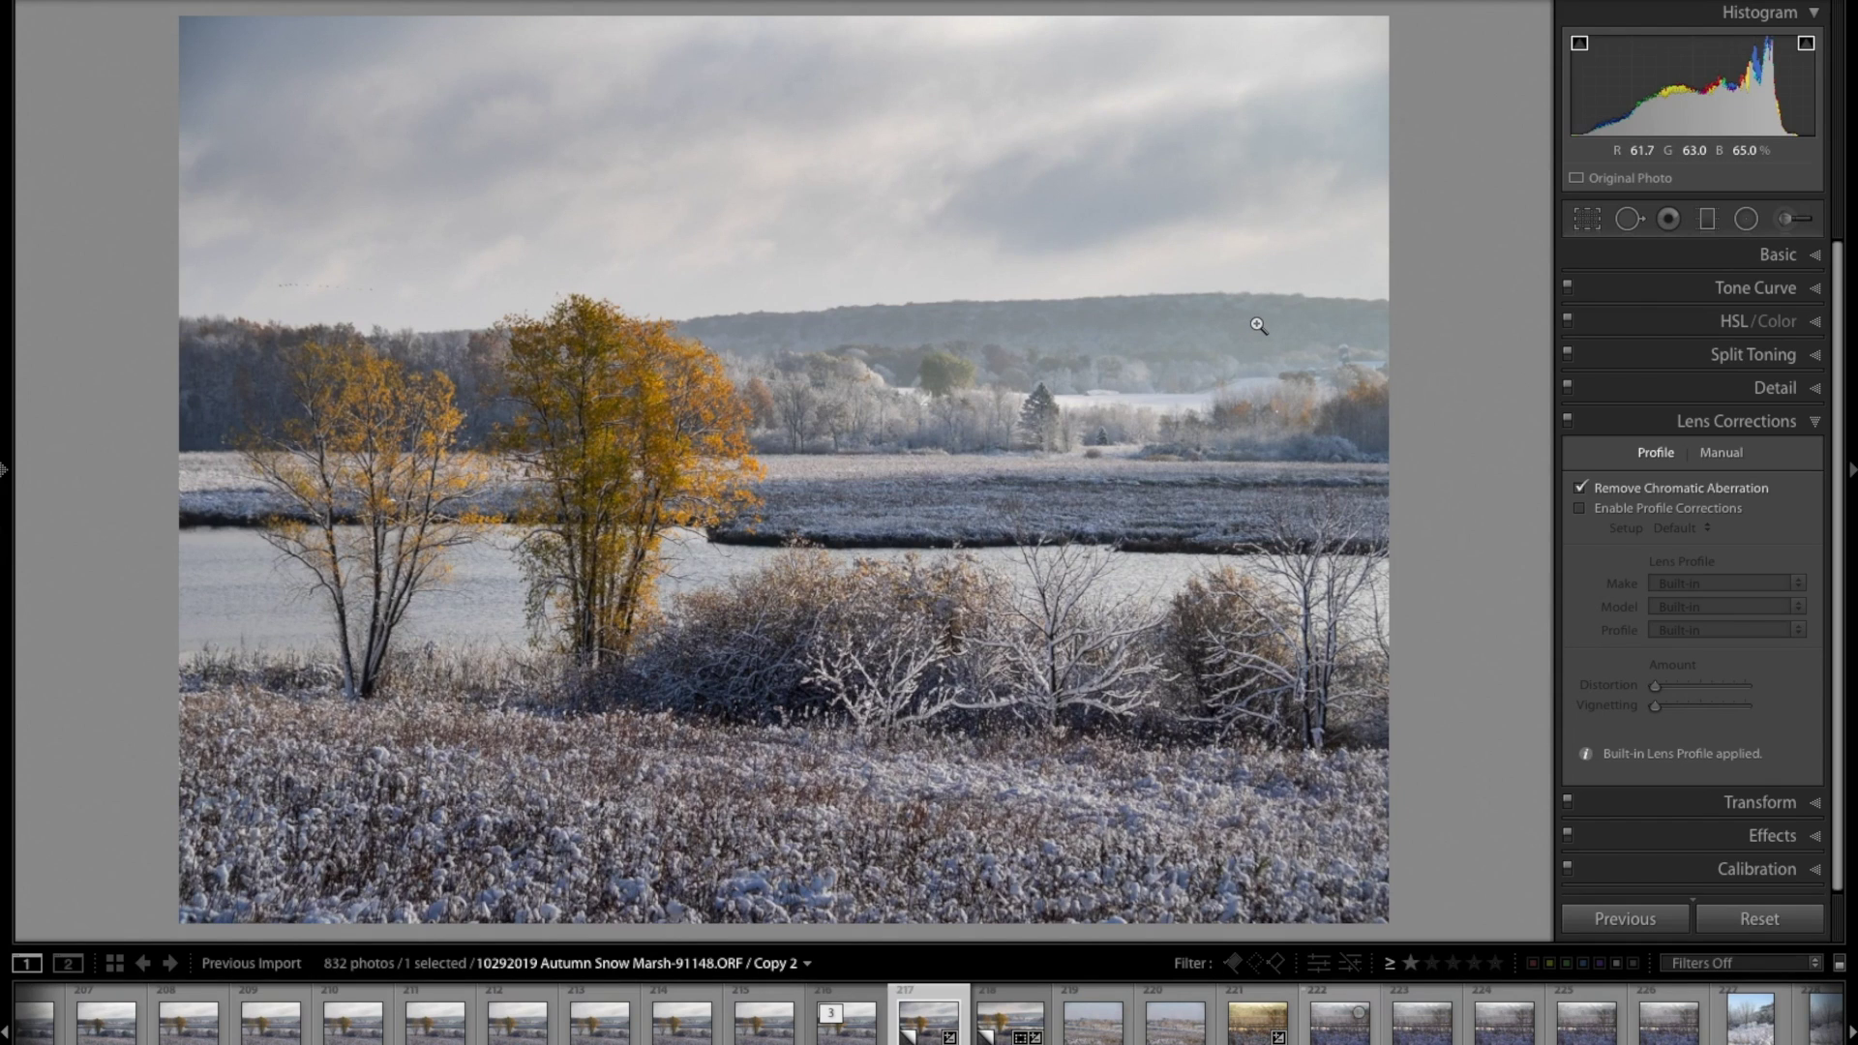
# Start an Adjustment Brush with Flow 20 and paint Saturation 100 onto the right orange tree.
pyautogui.press('k')
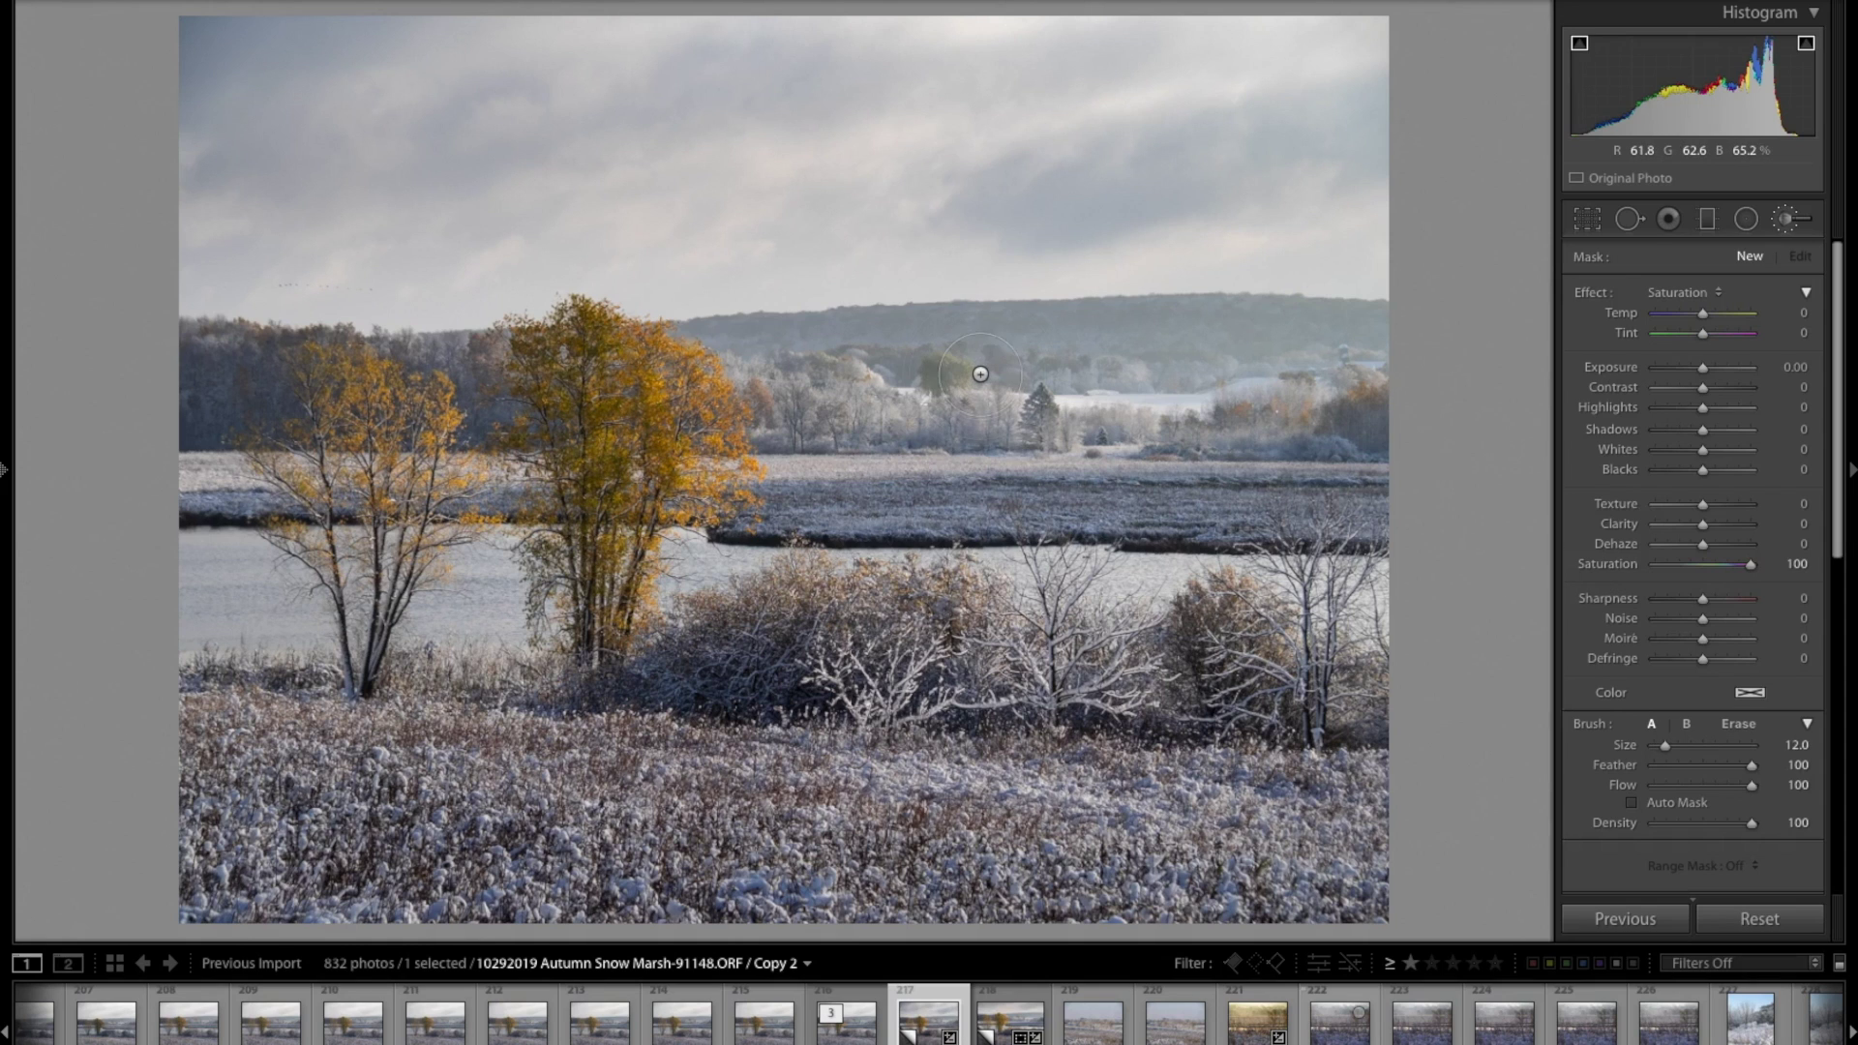
pyautogui.scroll(-2, 846, 376)
pyautogui.scroll(-1, 845, 377)
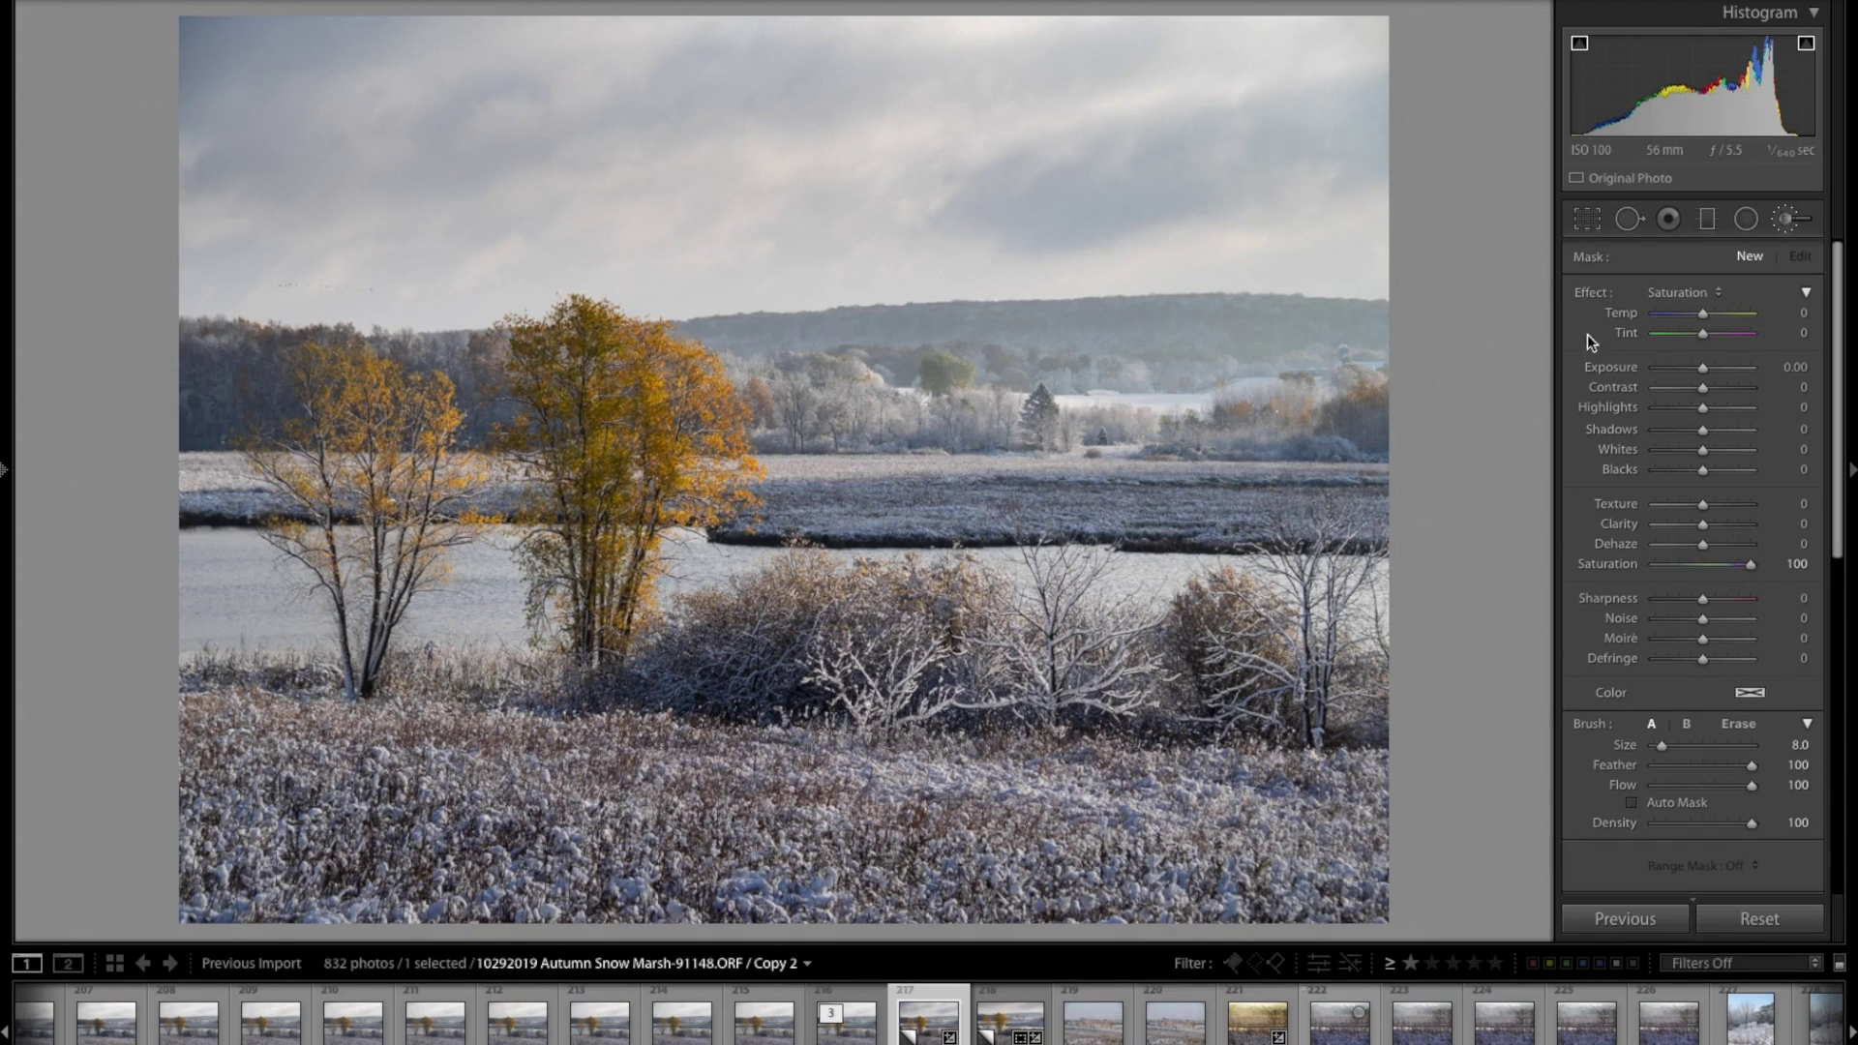
pyautogui.click(1783, 787)
pyautogui.write('25')
pyautogui.press('Return')
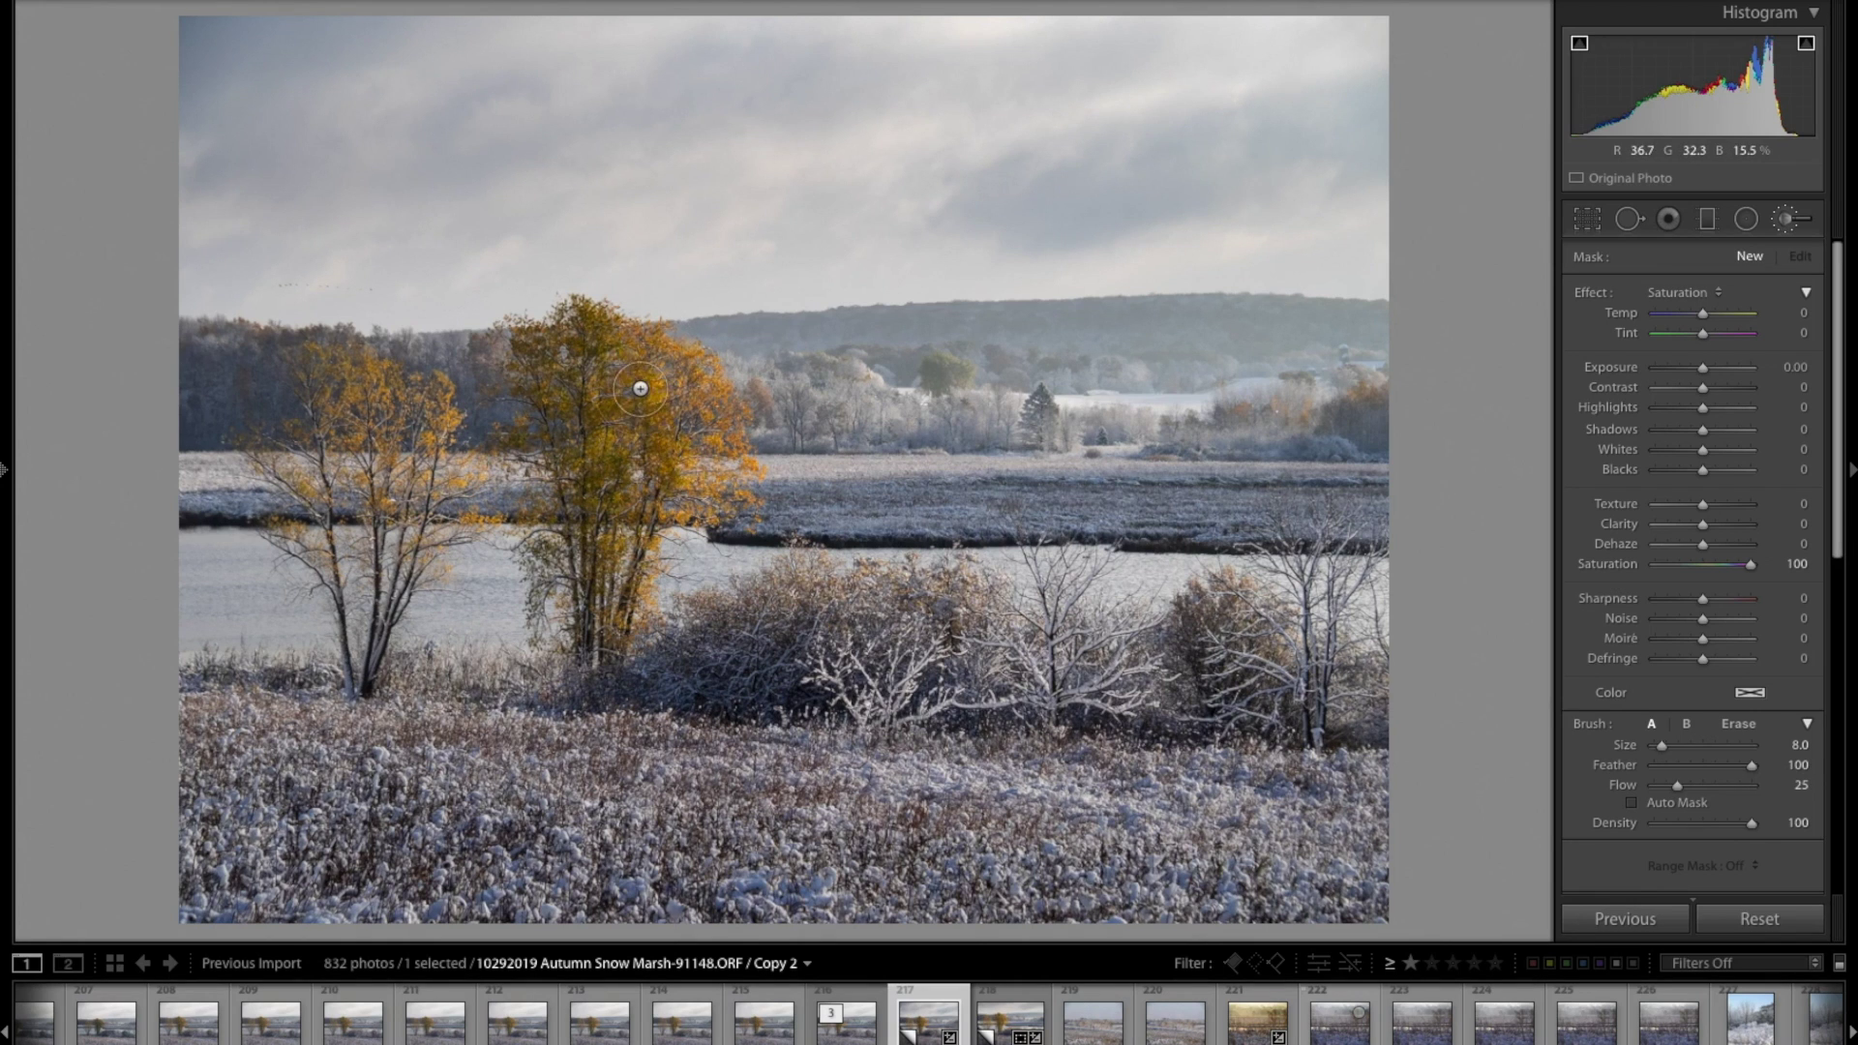
pyautogui.click(1801, 785)
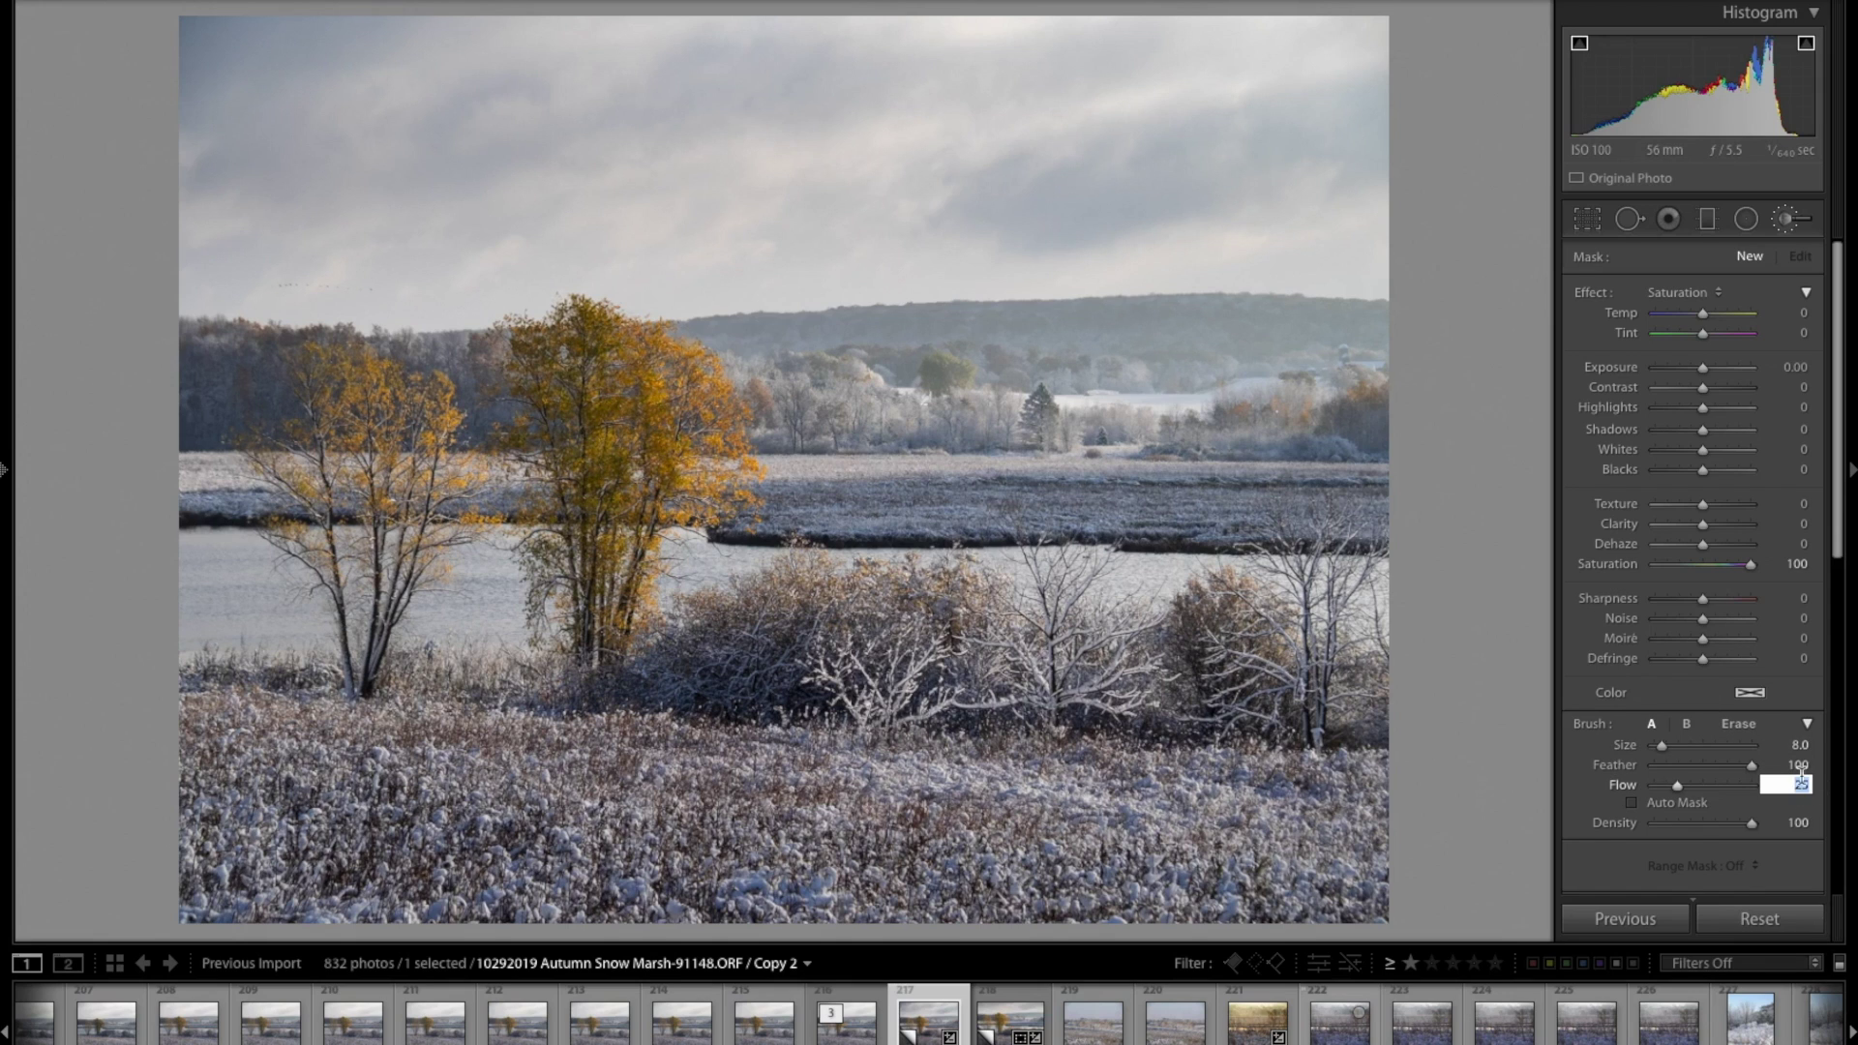
pyautogui.write('20')
pyautogui.press('Return')
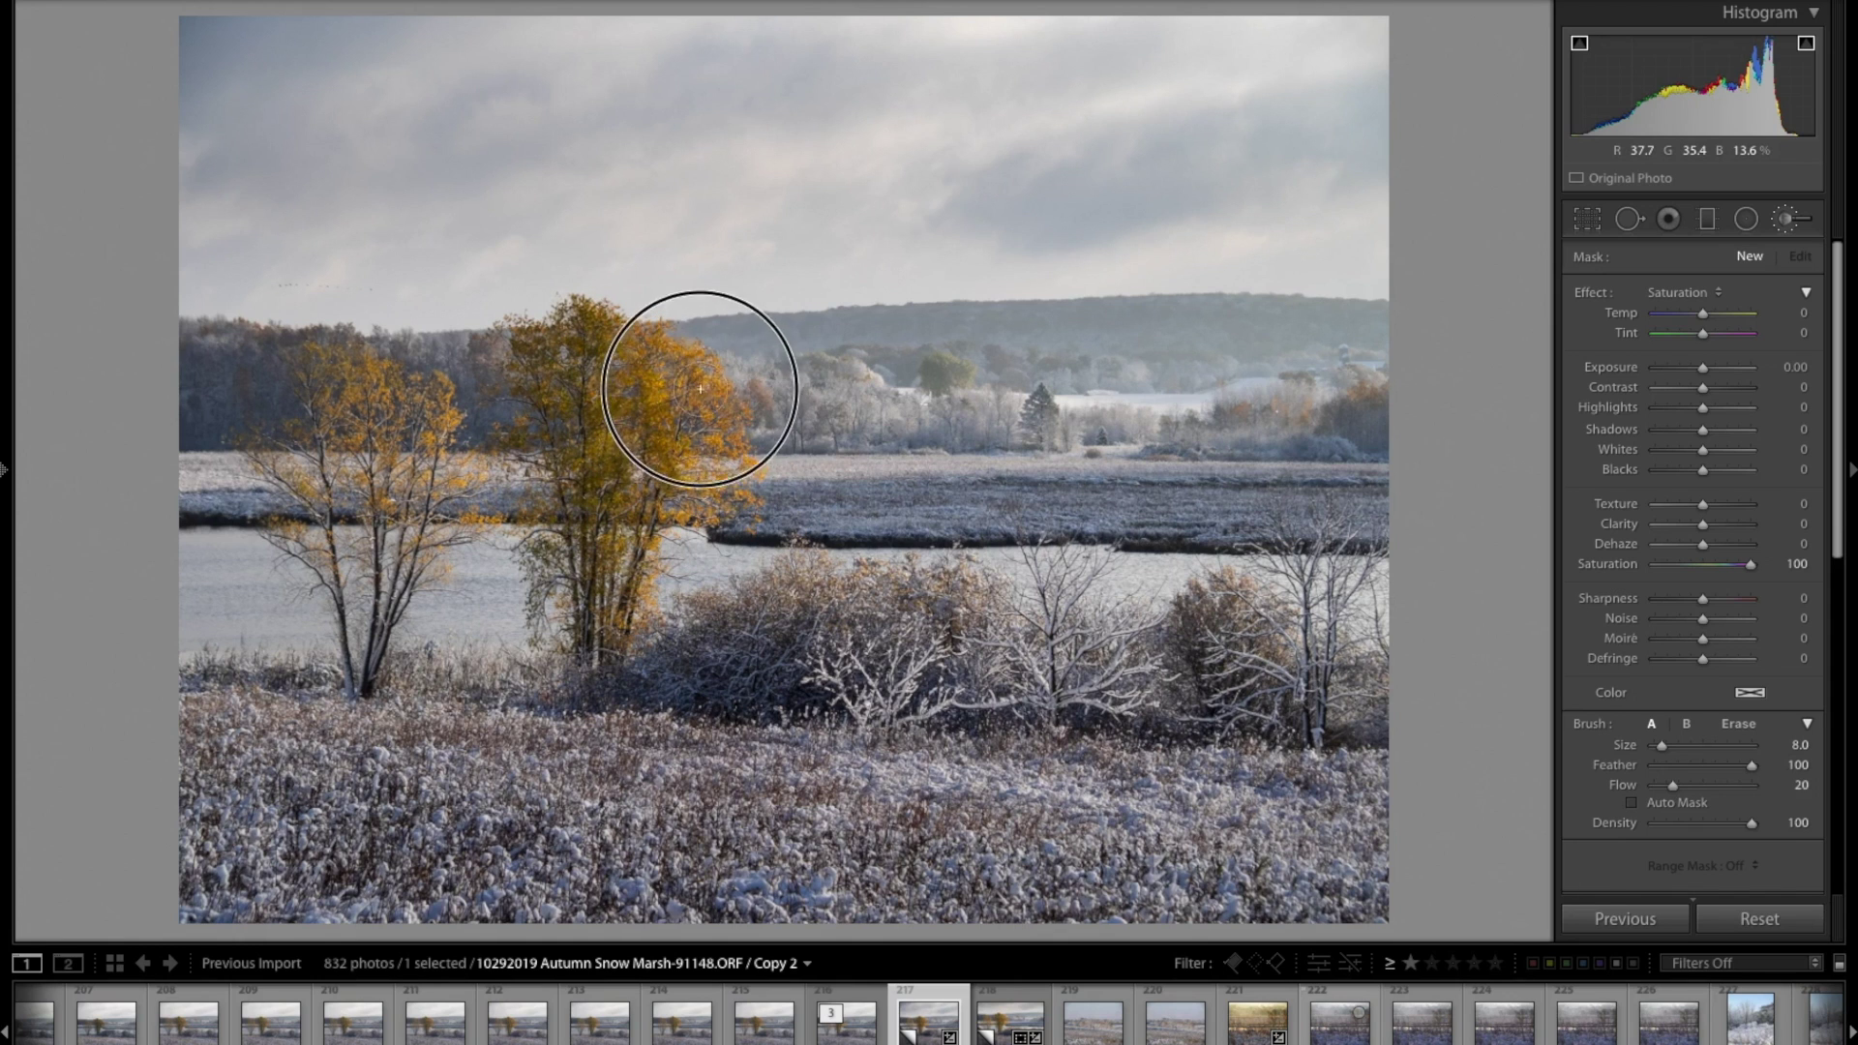
pyautogui.moveTo(613, 346); pyautogui.dragTo(665, 388)
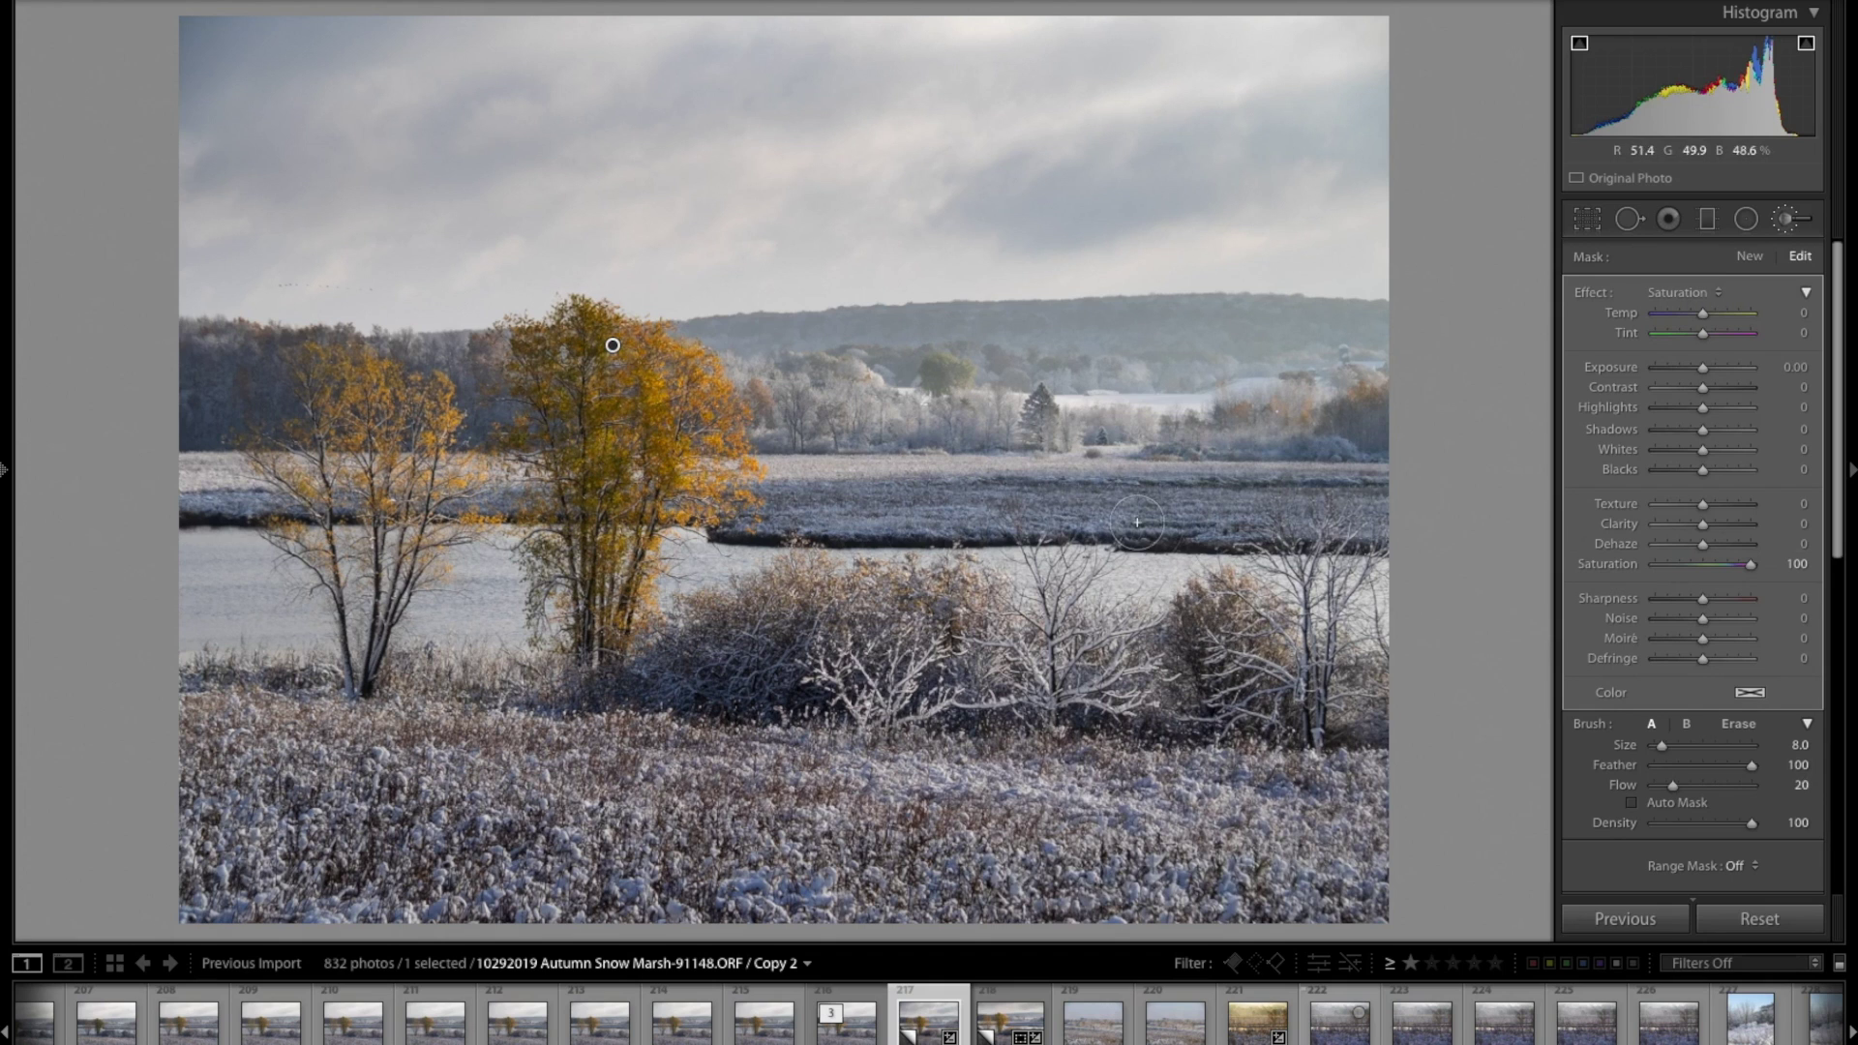
# Paint the saturation mask over the left tree in two strokes.
pyautogui.moveTo(449, 402)
pyautogui.mouseDown()
pyautogui.moveTo(434, 445)
pyautogui.moveTo(437, 386)
pyautogui.moveTo(355, 370)
pyautogui.moveTo(352, 414)
pyautogui.moveTo(371, 472)
pyautogui.mouseUp()
pyautogui.scroll(-5, 397, 454)
pyautogui.scroll(2, 391, 454)
pyautogui.moveTo(391, 453)
pyautogui.mouseDown()
pyautogui.moveTo(396, 508)
pyautogui.moveTo(488, 466)
pyautogui.mouseUp()
pyautogui.scroll(1, 377, 494)
# Extend the saturation mask down the right tree's trunk and over its upper-right foliage.
pyautogui.click(493, 522)
pyautogui.click(619, 543)
pyautogui.click(658, 542)
pyautogui.moveTo(658, 542); pyautogui.dragTo(634, 605)
pyautogui.moveTo(690, 513)
pyautogui.mouseDown()
pyautogui.moveTo(753, 501)
pyautogui.moveTo(703, 487)
pyautogui.moveTo(756, 466)
pyautogui.moveTo(727, 437)
pyautogui.mouseUp()
pyautogui.moveTo(734, 427); pyautogui.dragTo(691, 355)
# Shrink the brush and paint saturation over the distant right-hand trees and the green tree.
pyautogui.scroll(4, 638, 387)
pyautogui.scroll(-2, 676, 440)
pyautogui.scroll(-5, 649, 543)
pyautogui.moveTo(1249, 412)
pyautogui.mouseDown()
pyautogui.moveTo(1357, 388)
pyautogui.moveTo(1389, 401)
pyautogui.moveTo(1324, 410)
pyautogui.moveTo(1350, 398)
pyautogui.moveTo(1291, 439)
pyautogui.moveTo(1368, 416)
pyautogui.moveTo(1349, 415)
pyautogui.moveTo(1334, 457)
pyautogui.moveTo(1261, 452)
pyautogui.mouseUp()
pyautogui.moveTo(987, 387); pyautogui.dragTo(959, 362)
# Zoom in on the frosted trees and set the brush to size 5.0.
pyautogui.press('[')
pyautogui.press(']')
pyautogui.click(875, 376)
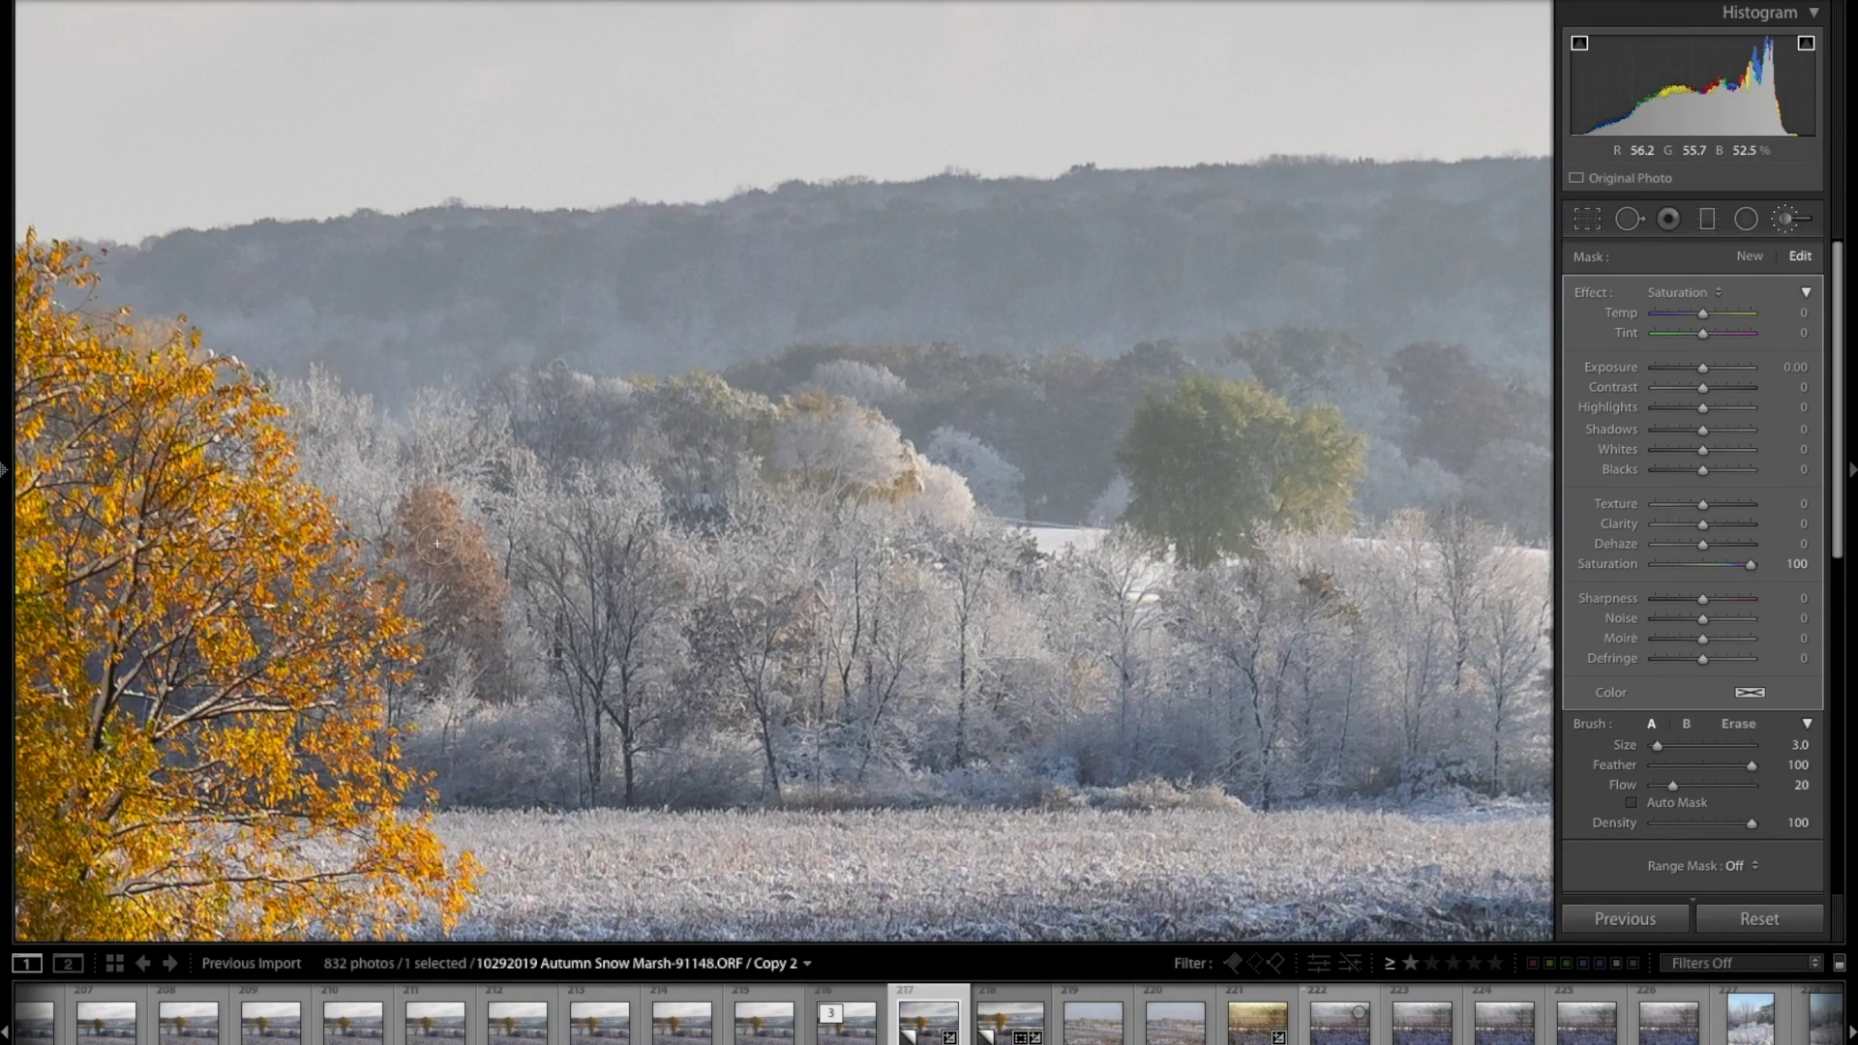
pyautogui.press(']')
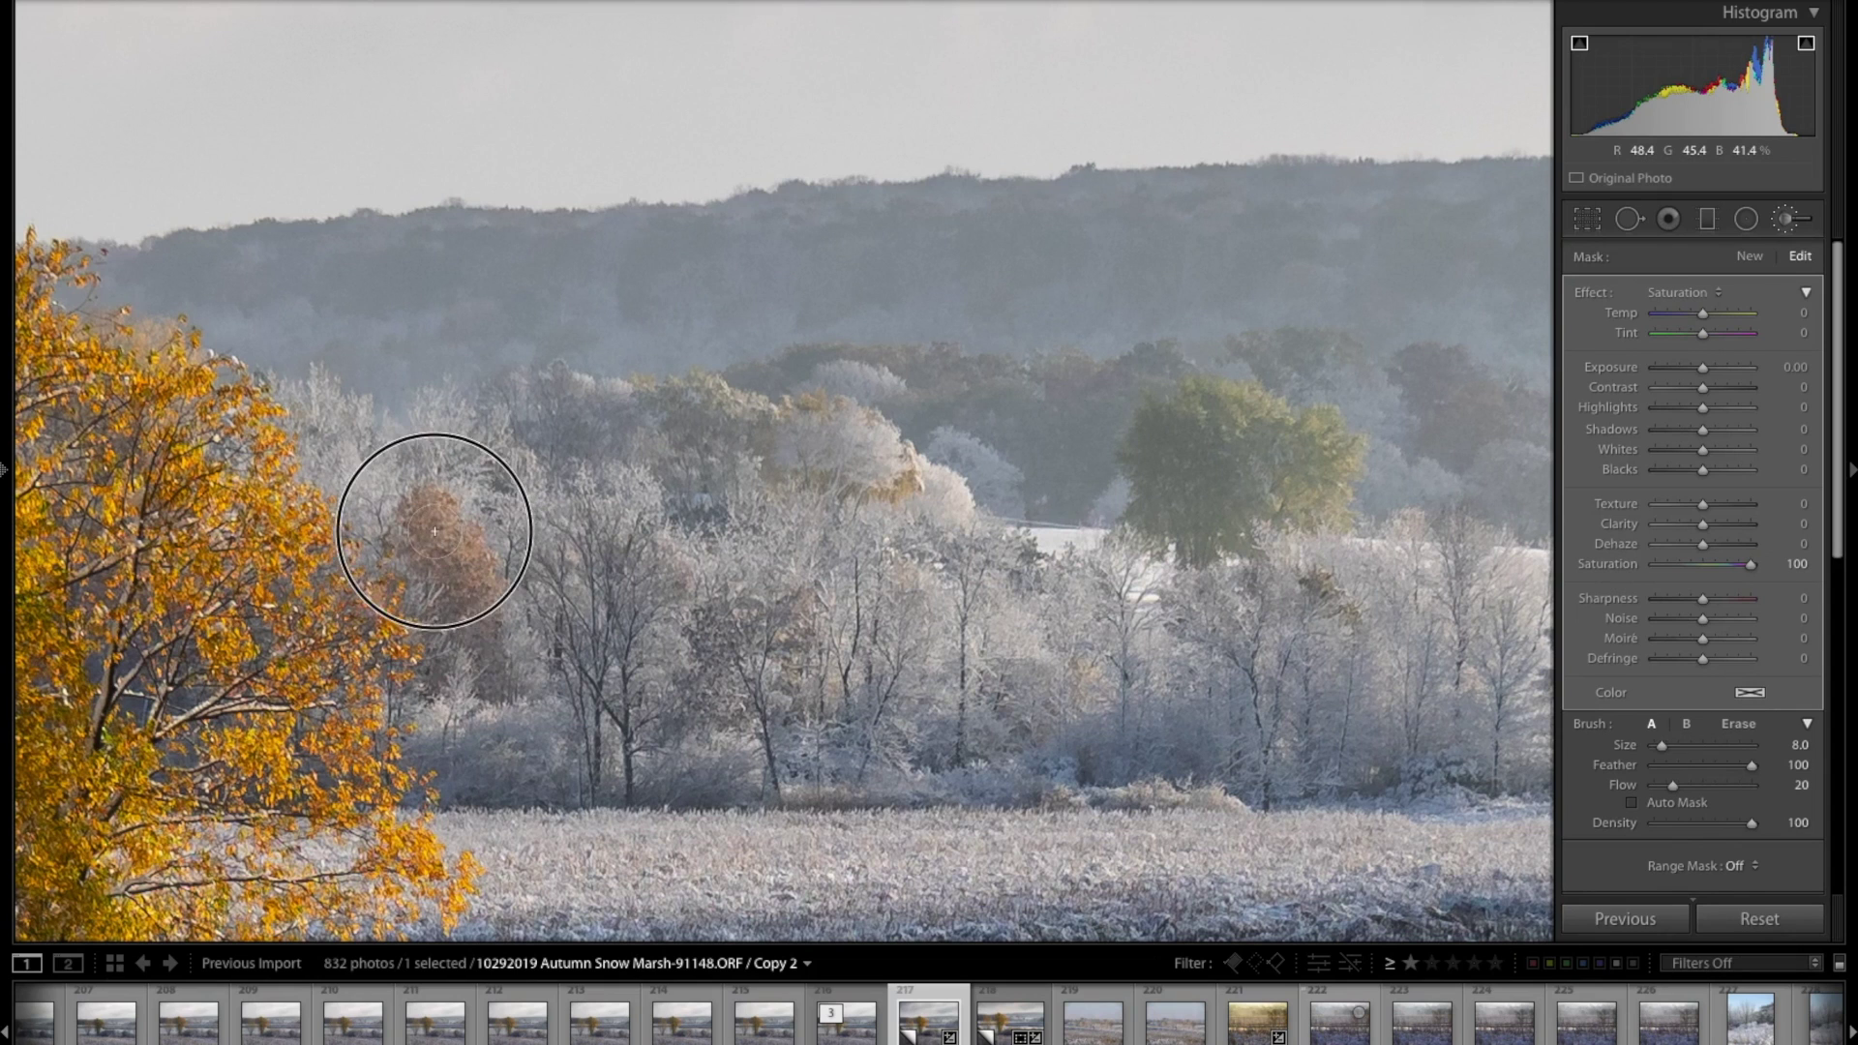
pyautogui.press('[')
pyautogui.press('[')
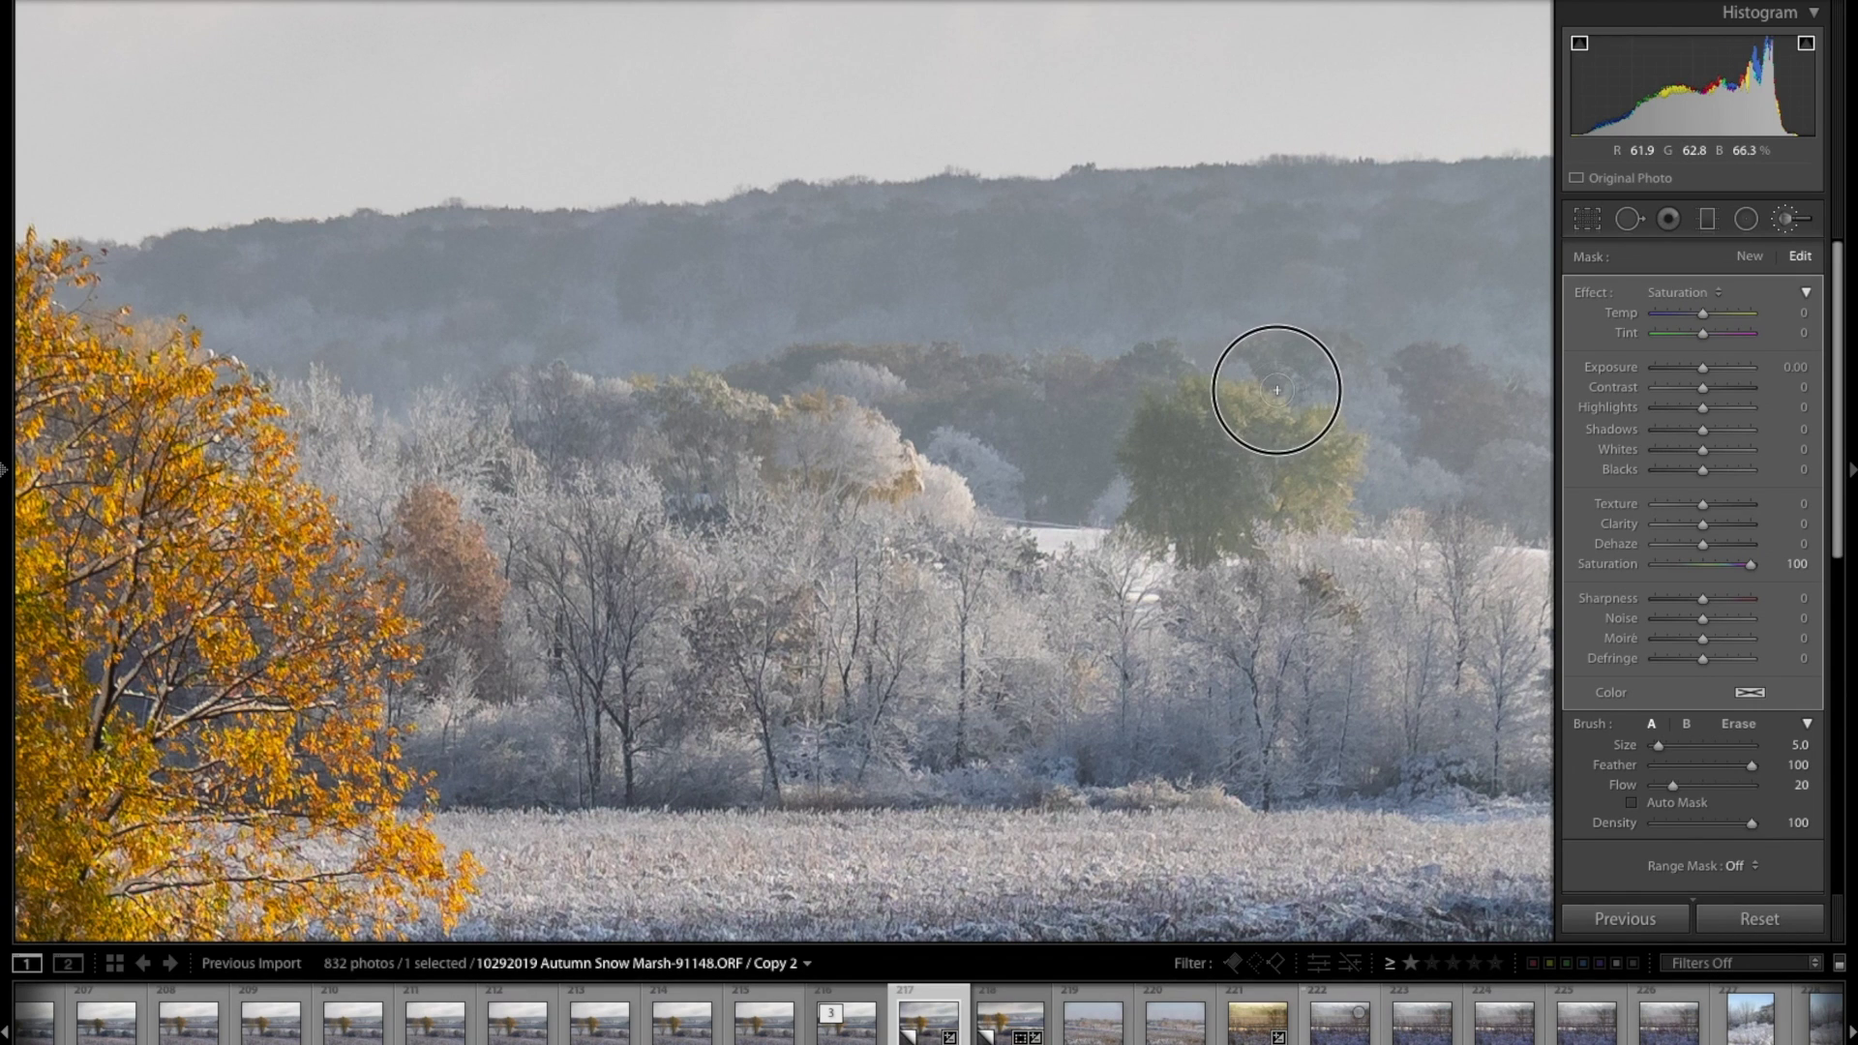
# Pan across the treeline, silos, barn, small pine and green tree while painting the saturation mask.
pyautogui.moveTo(1439, 394)
pyautogui.mouseDown()
pyautogui.moveTo(581, 352)
pyautogui.moveTo(62, 415)
pyautogui.moveTo(449, 416)
pyautogui.mouseUp()
pyautogui.moveTo(1390, 452); pyautogui.dragTo(154, 469)
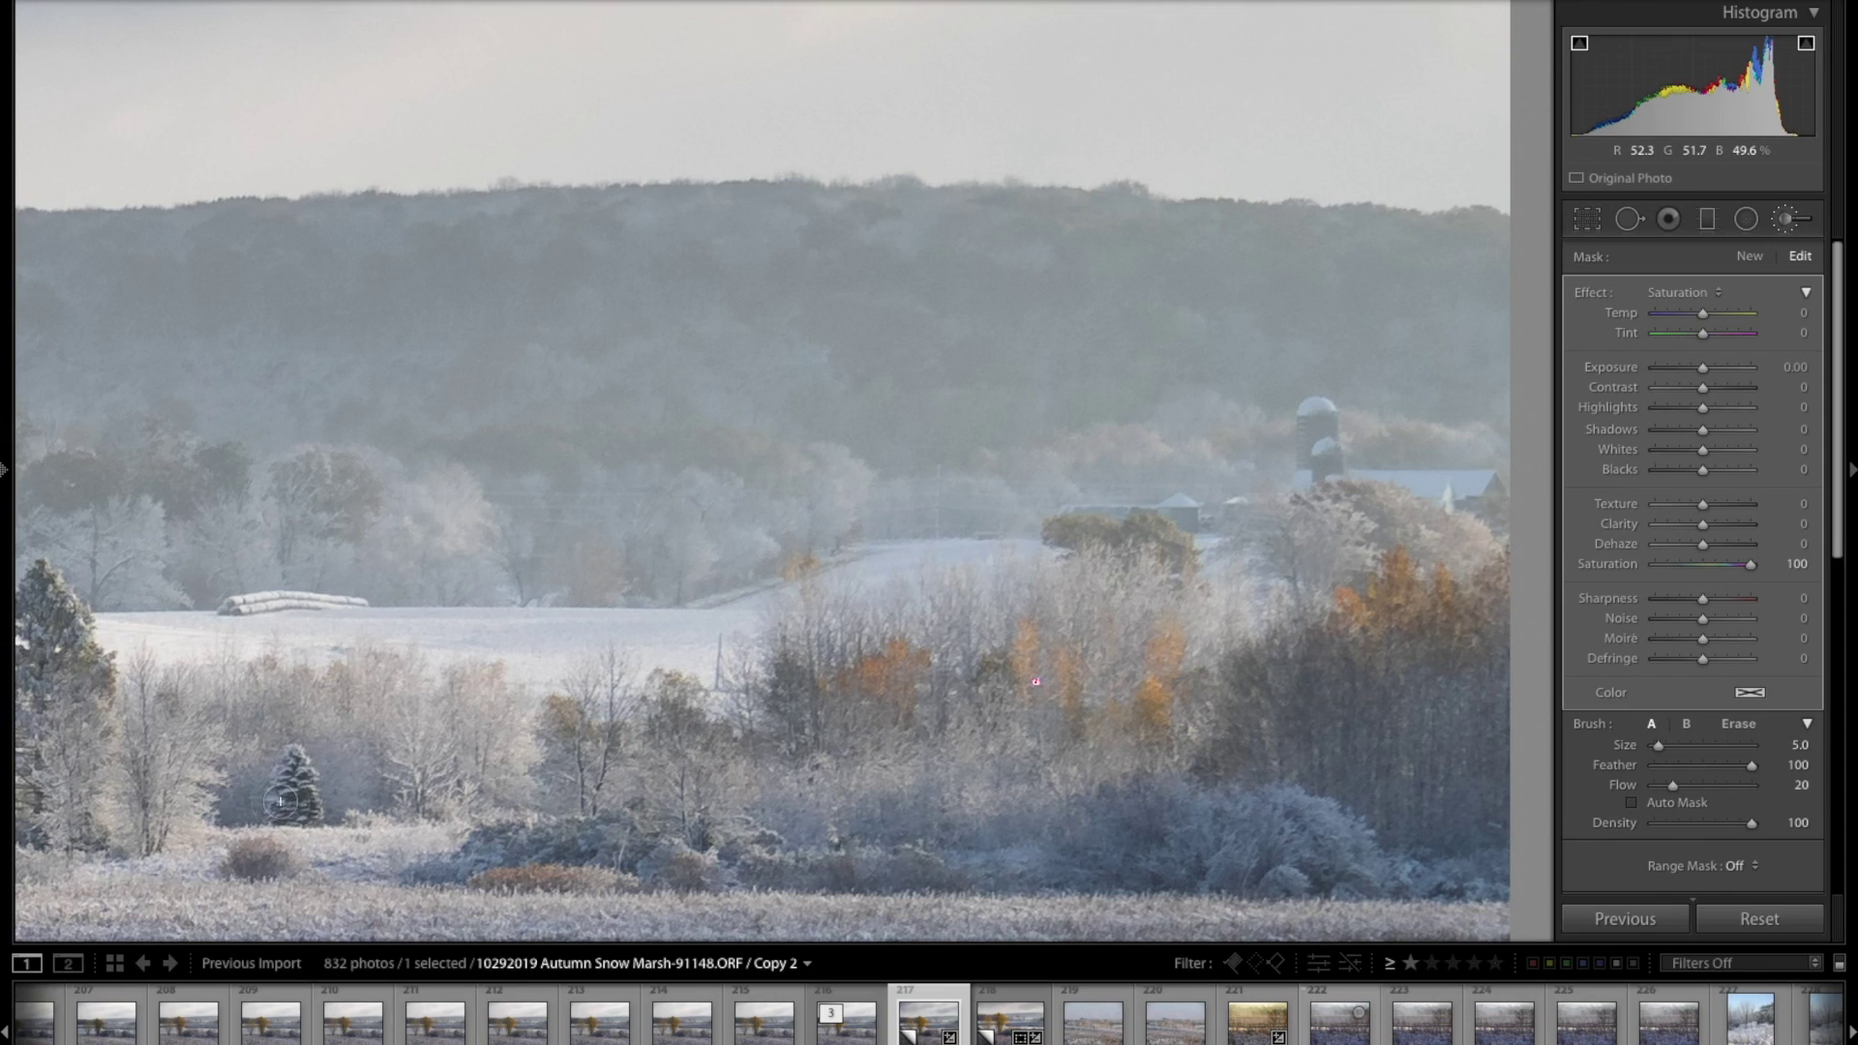
pyautogui.moveTo(662, 825); pyautogui.dragTo(883, 747)
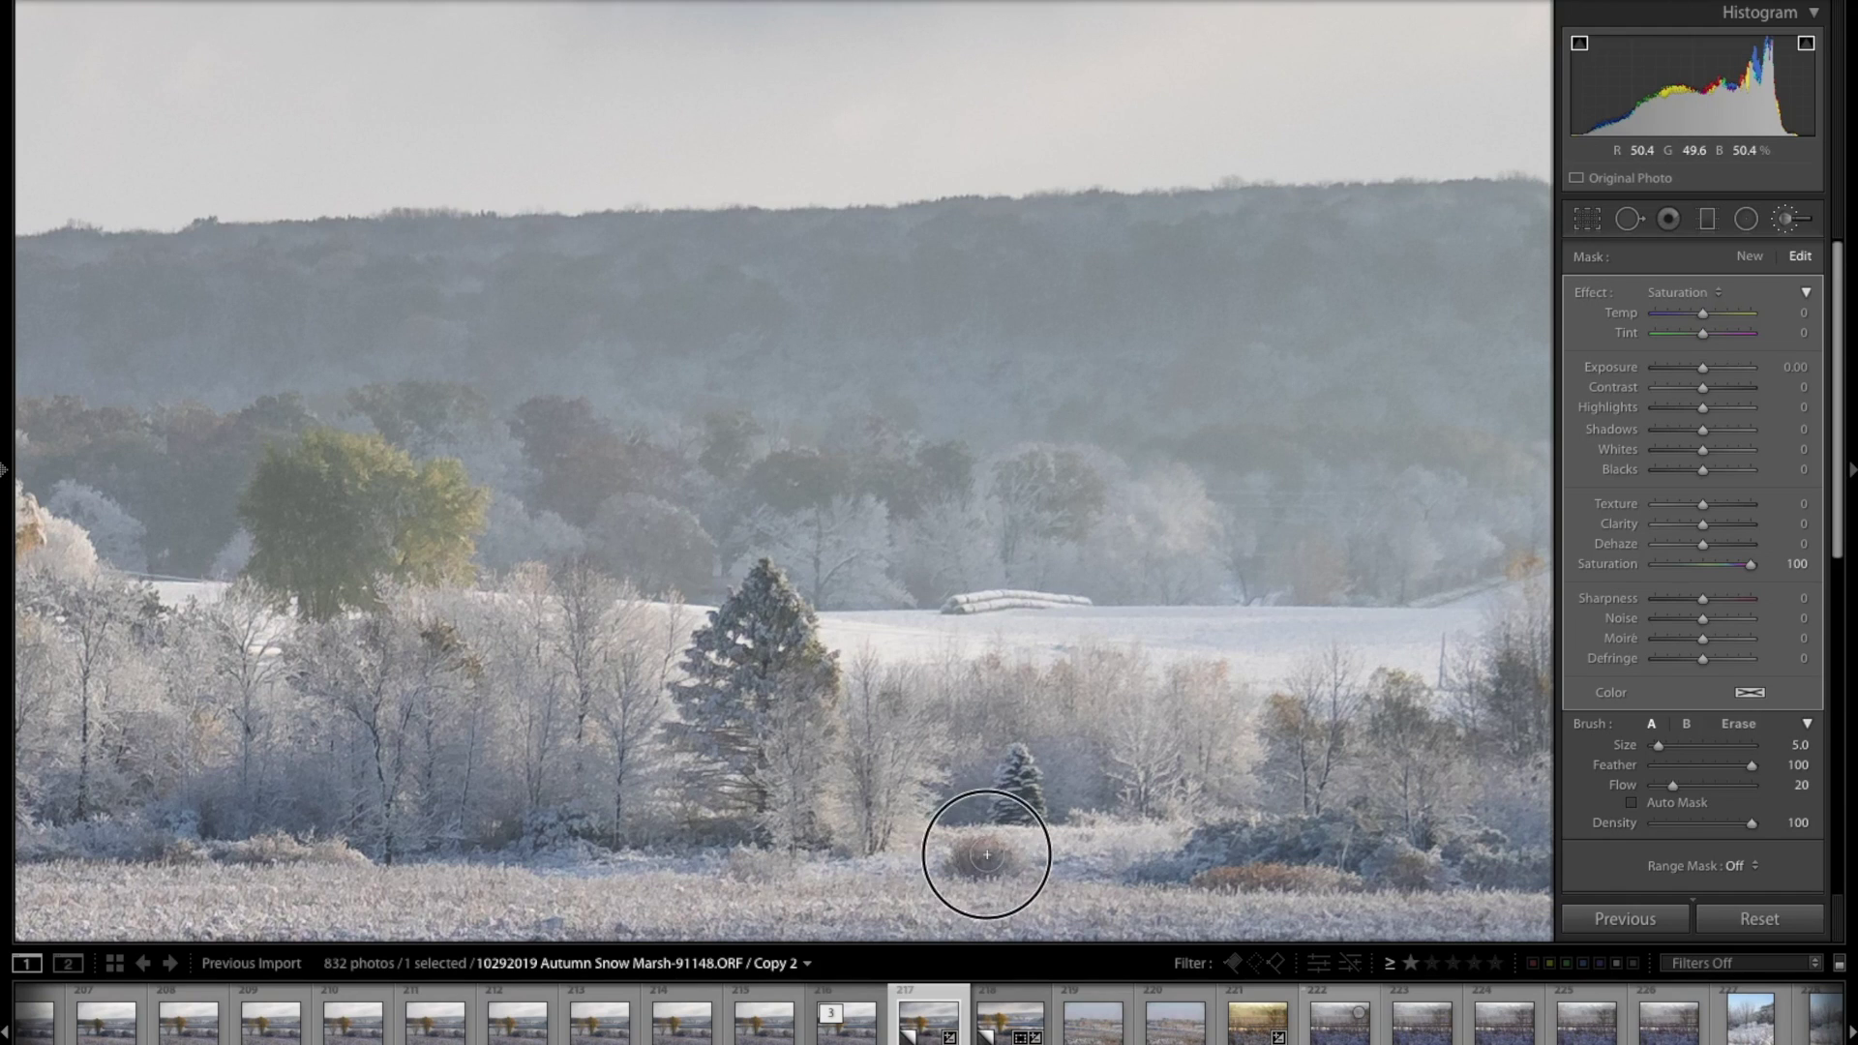
pyautogui.moveTo(1074, 643); pyautogui.dragTo(851, 598)
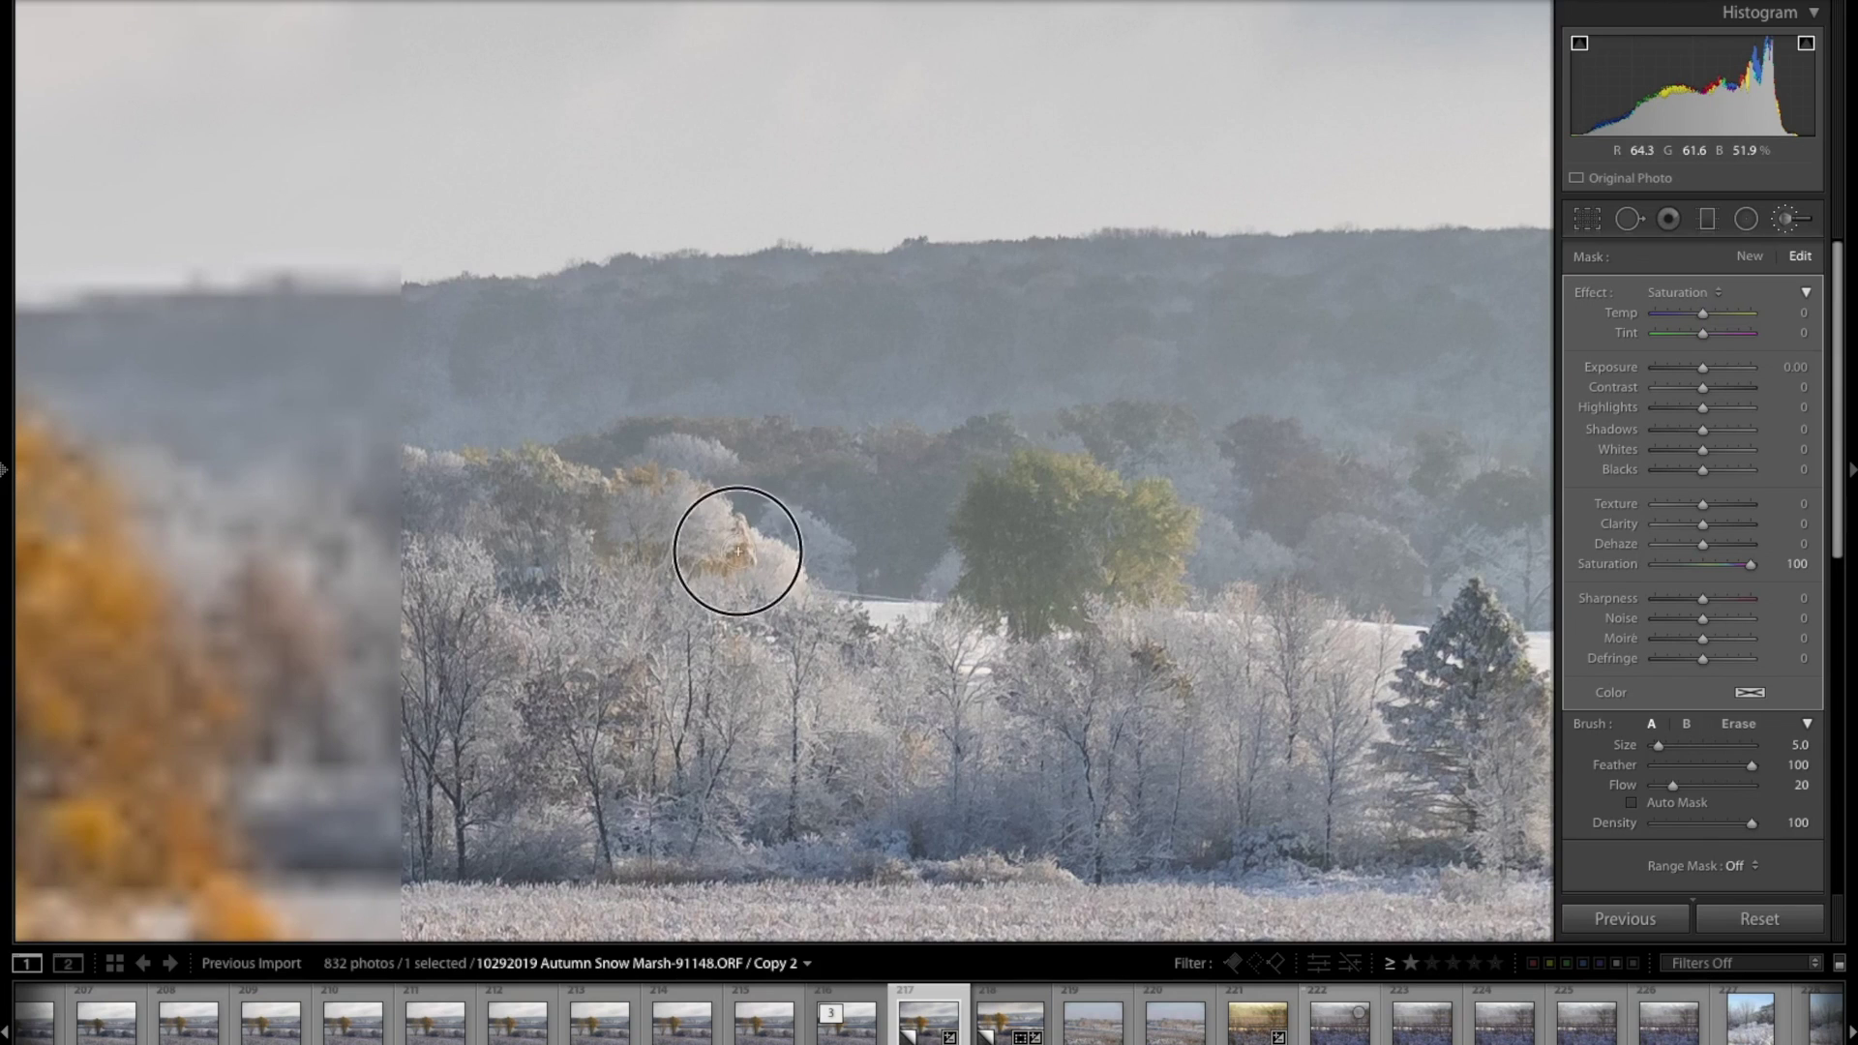
pyautogui.click(1796, 367)
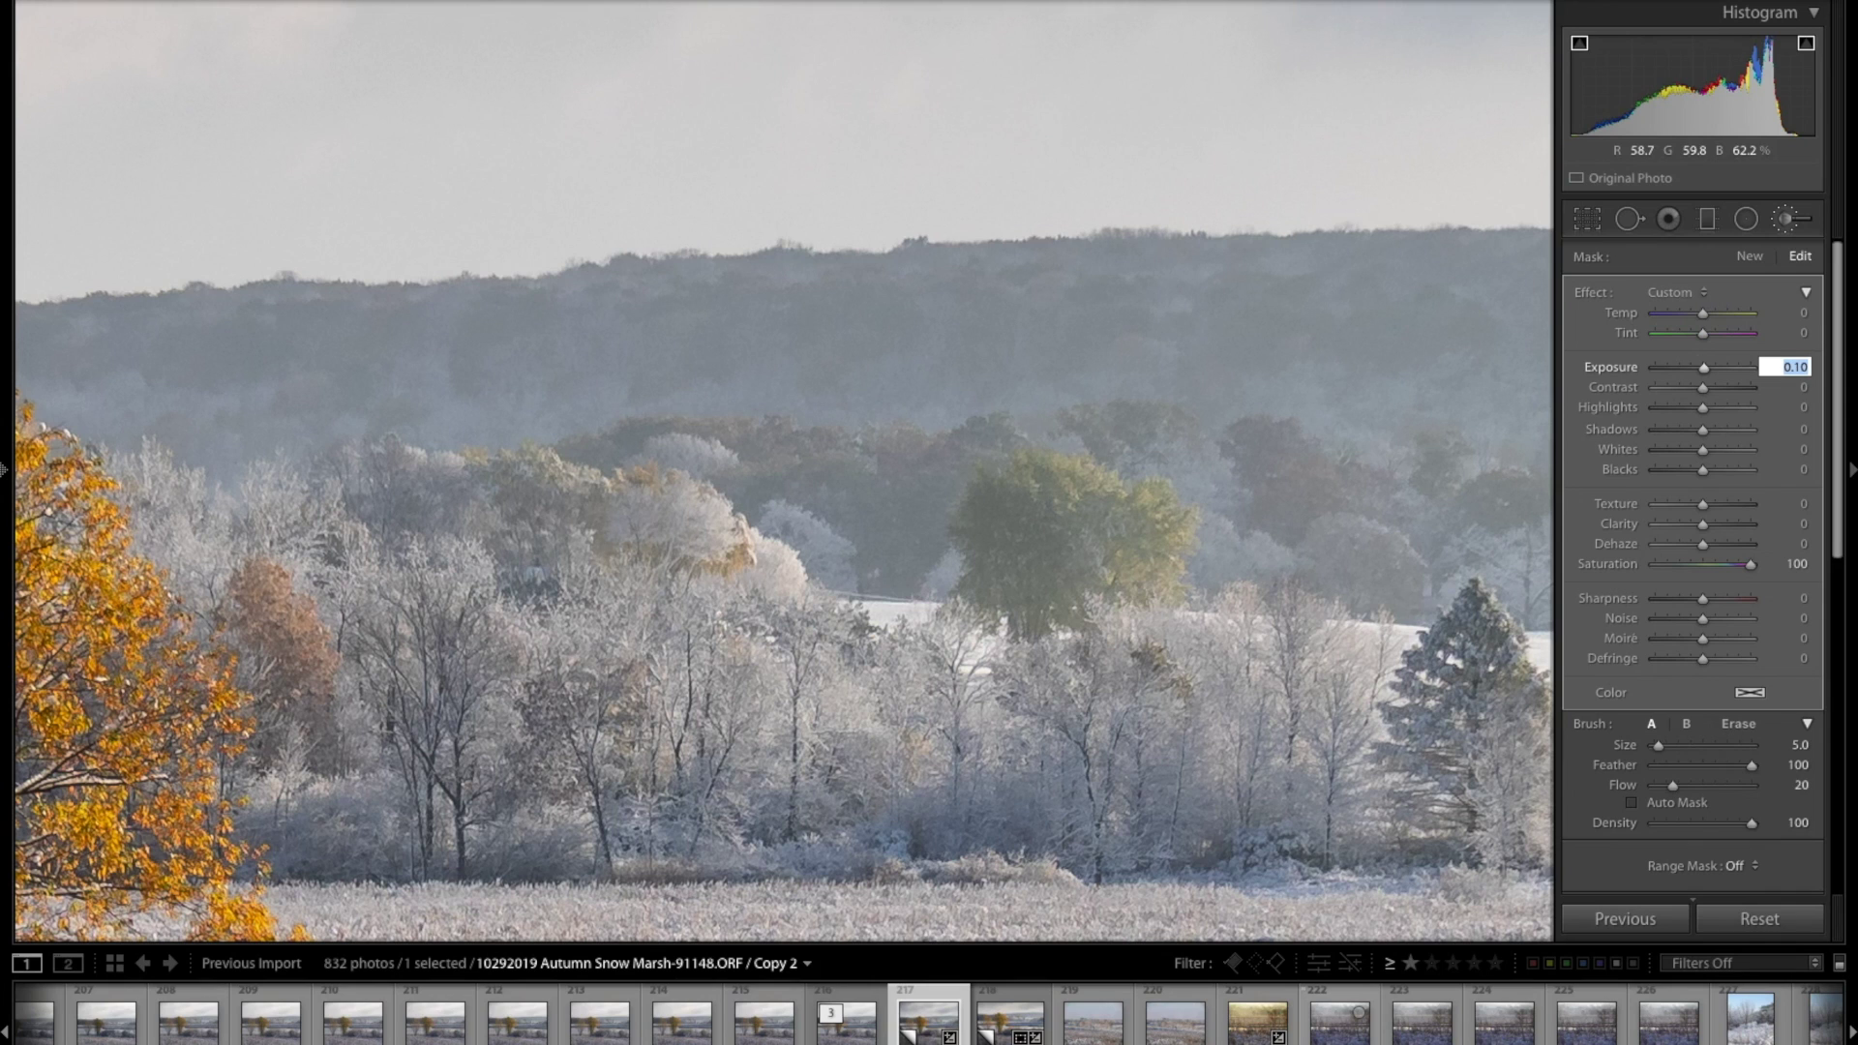
# Set mask Exposure 0.10, Whites 10 and Blacks −10, then Alt-erase part of the mask near the green tree.
pyautogui.click(1790, 407)
pyautogui.click(1782, 448)
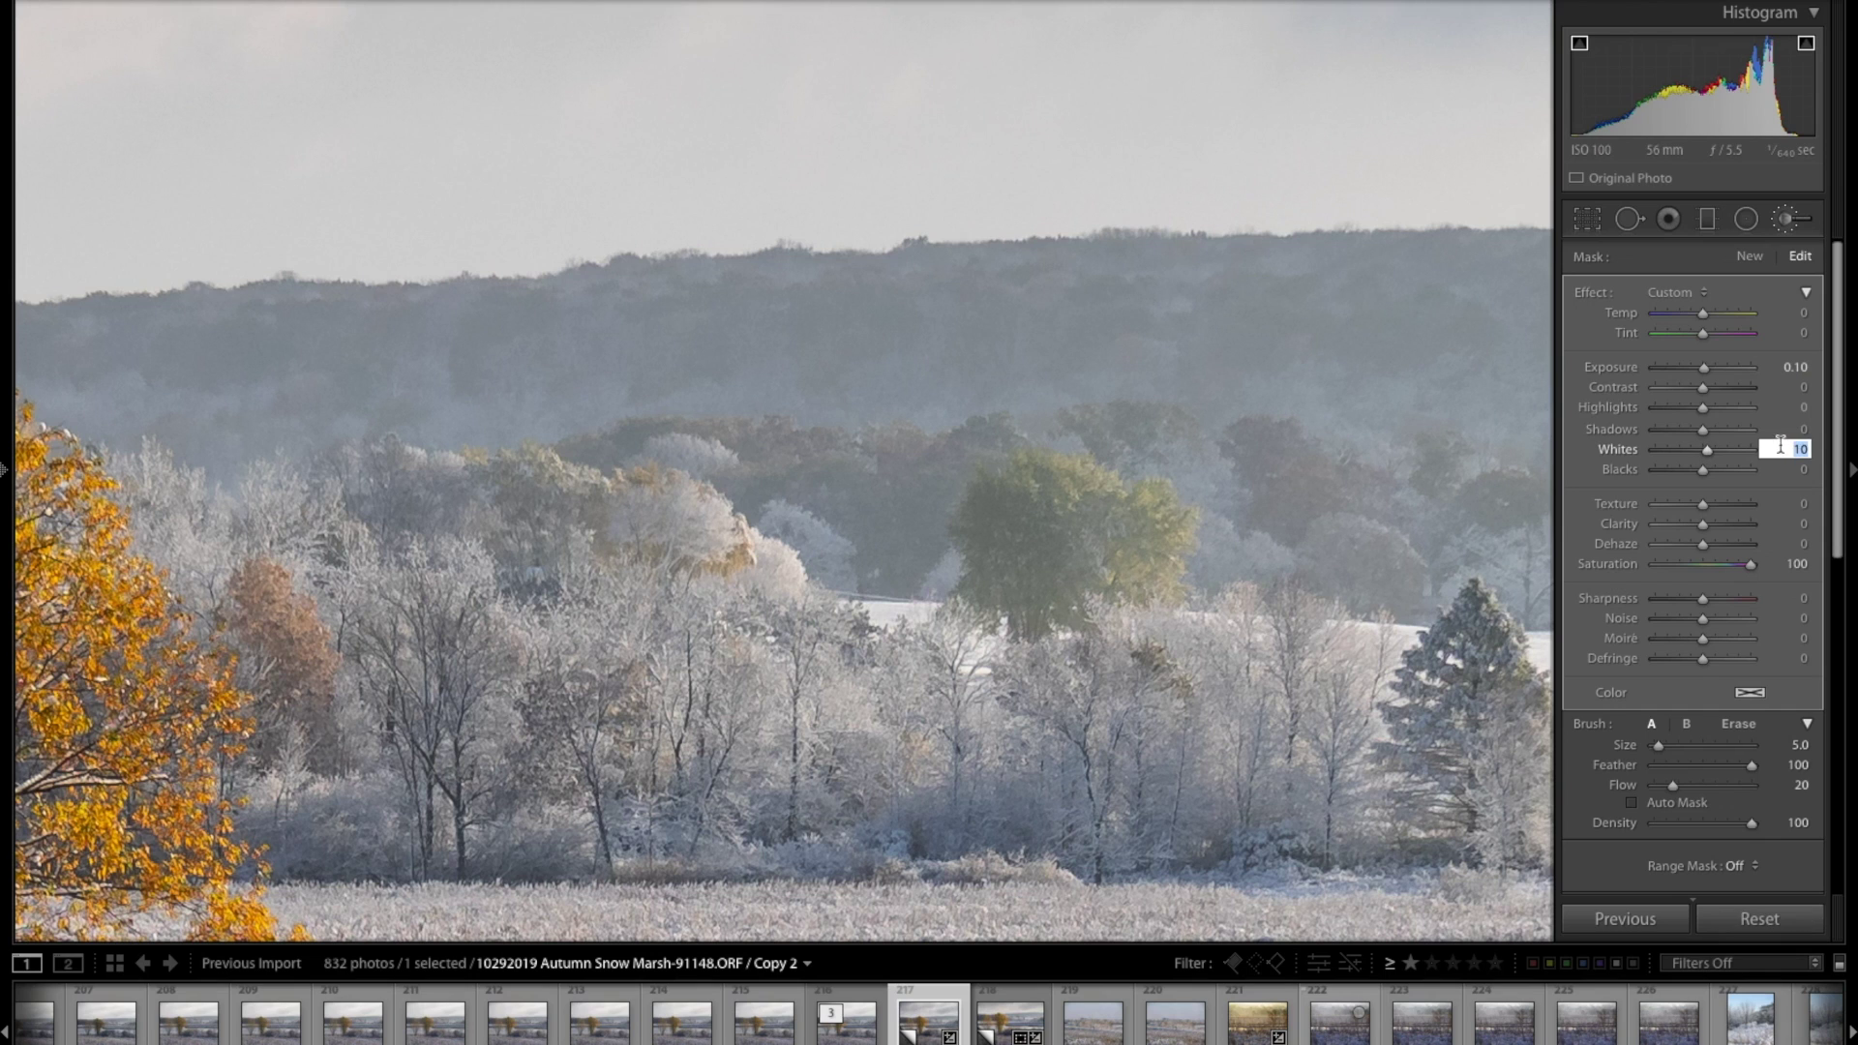
pyautogui.click(1792, 469)
pyautogui.write('-10')
pyautogui.press('Return')
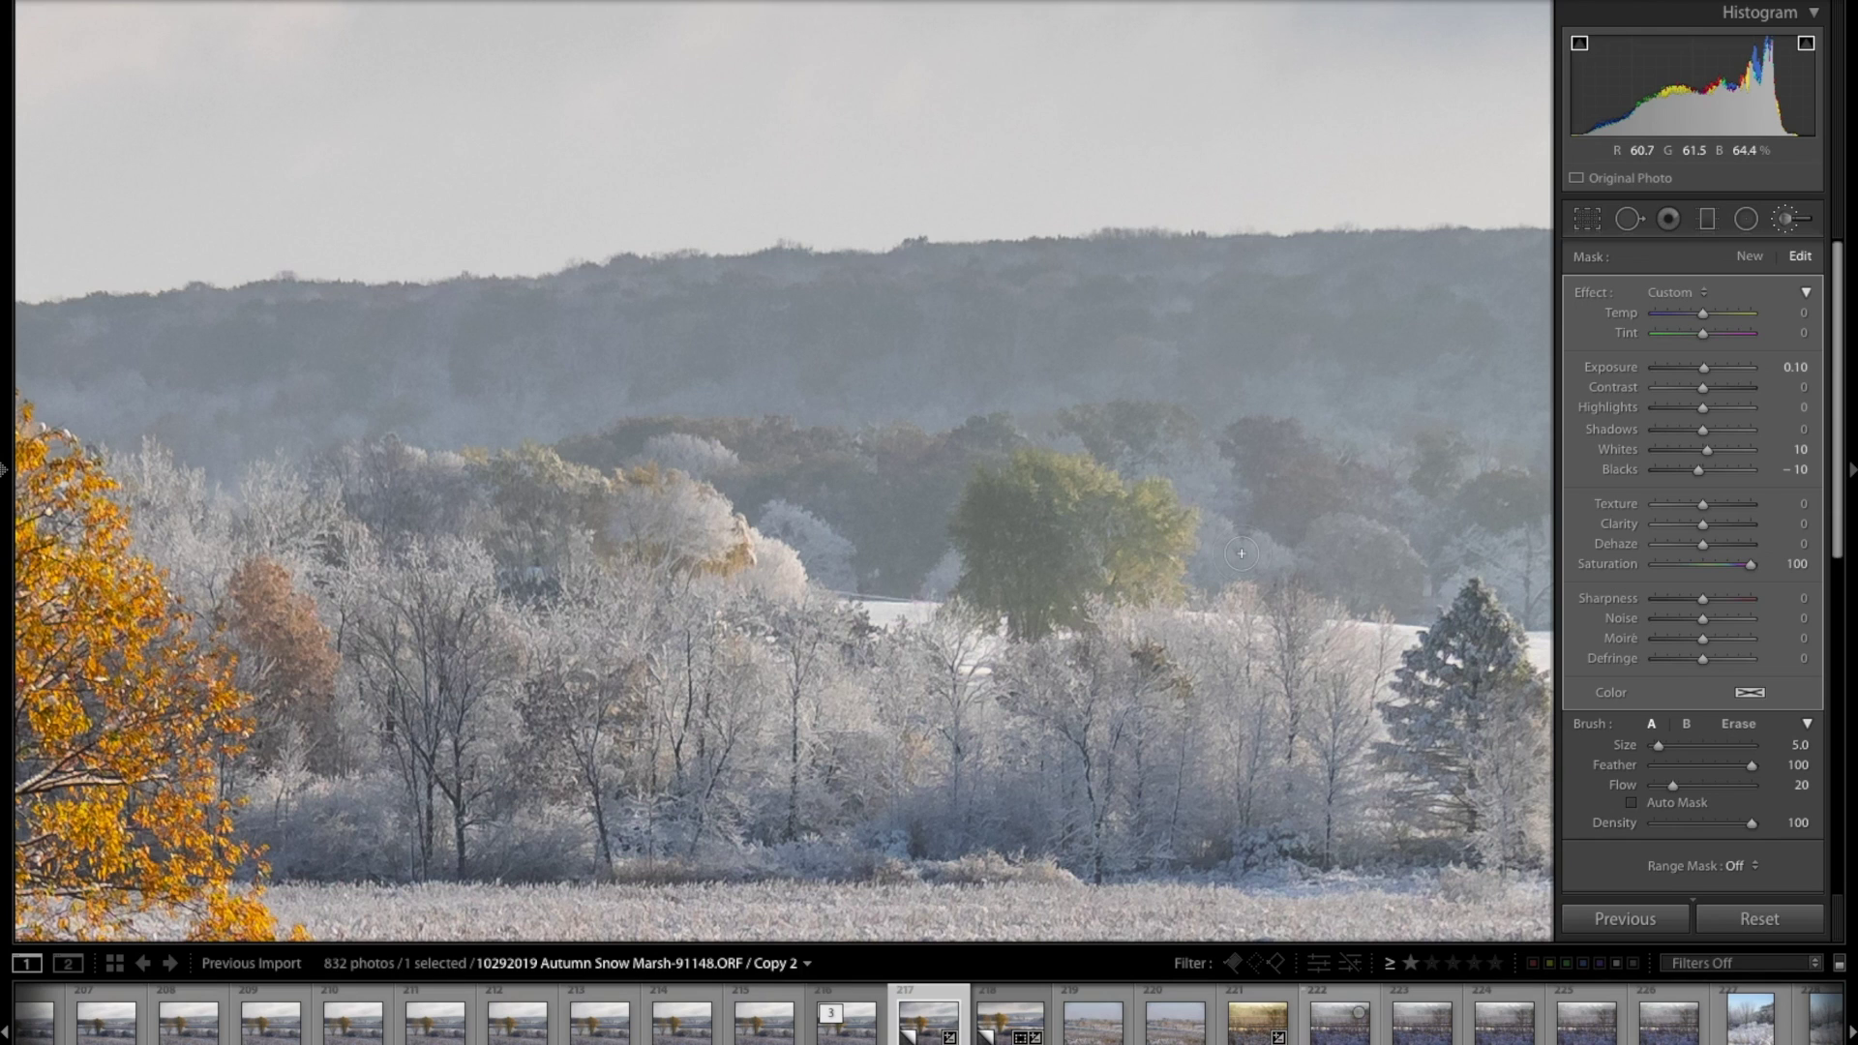
pyautogui.press('alt')
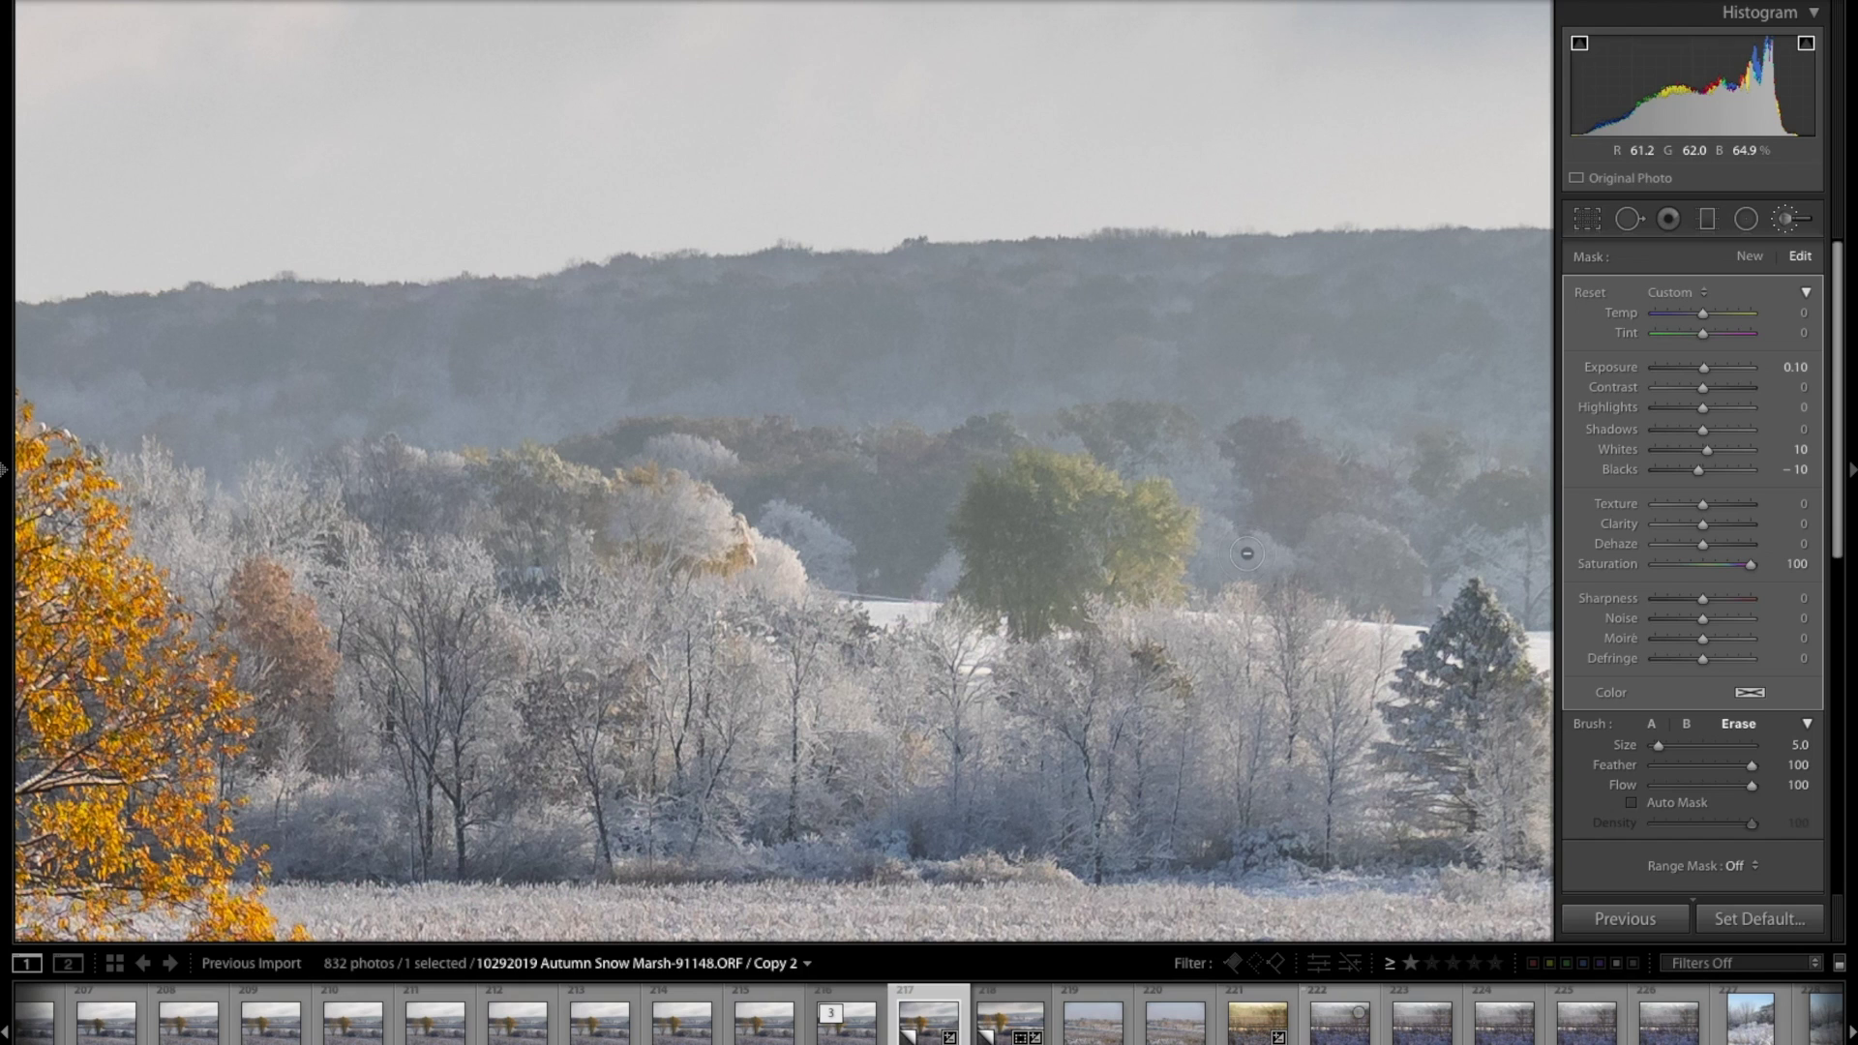
pyautogui.press('alt')
# Zoom in to inspect the yellow trees up close, then zoom back out to the whole photo.
pyautogui.click(404, 426)
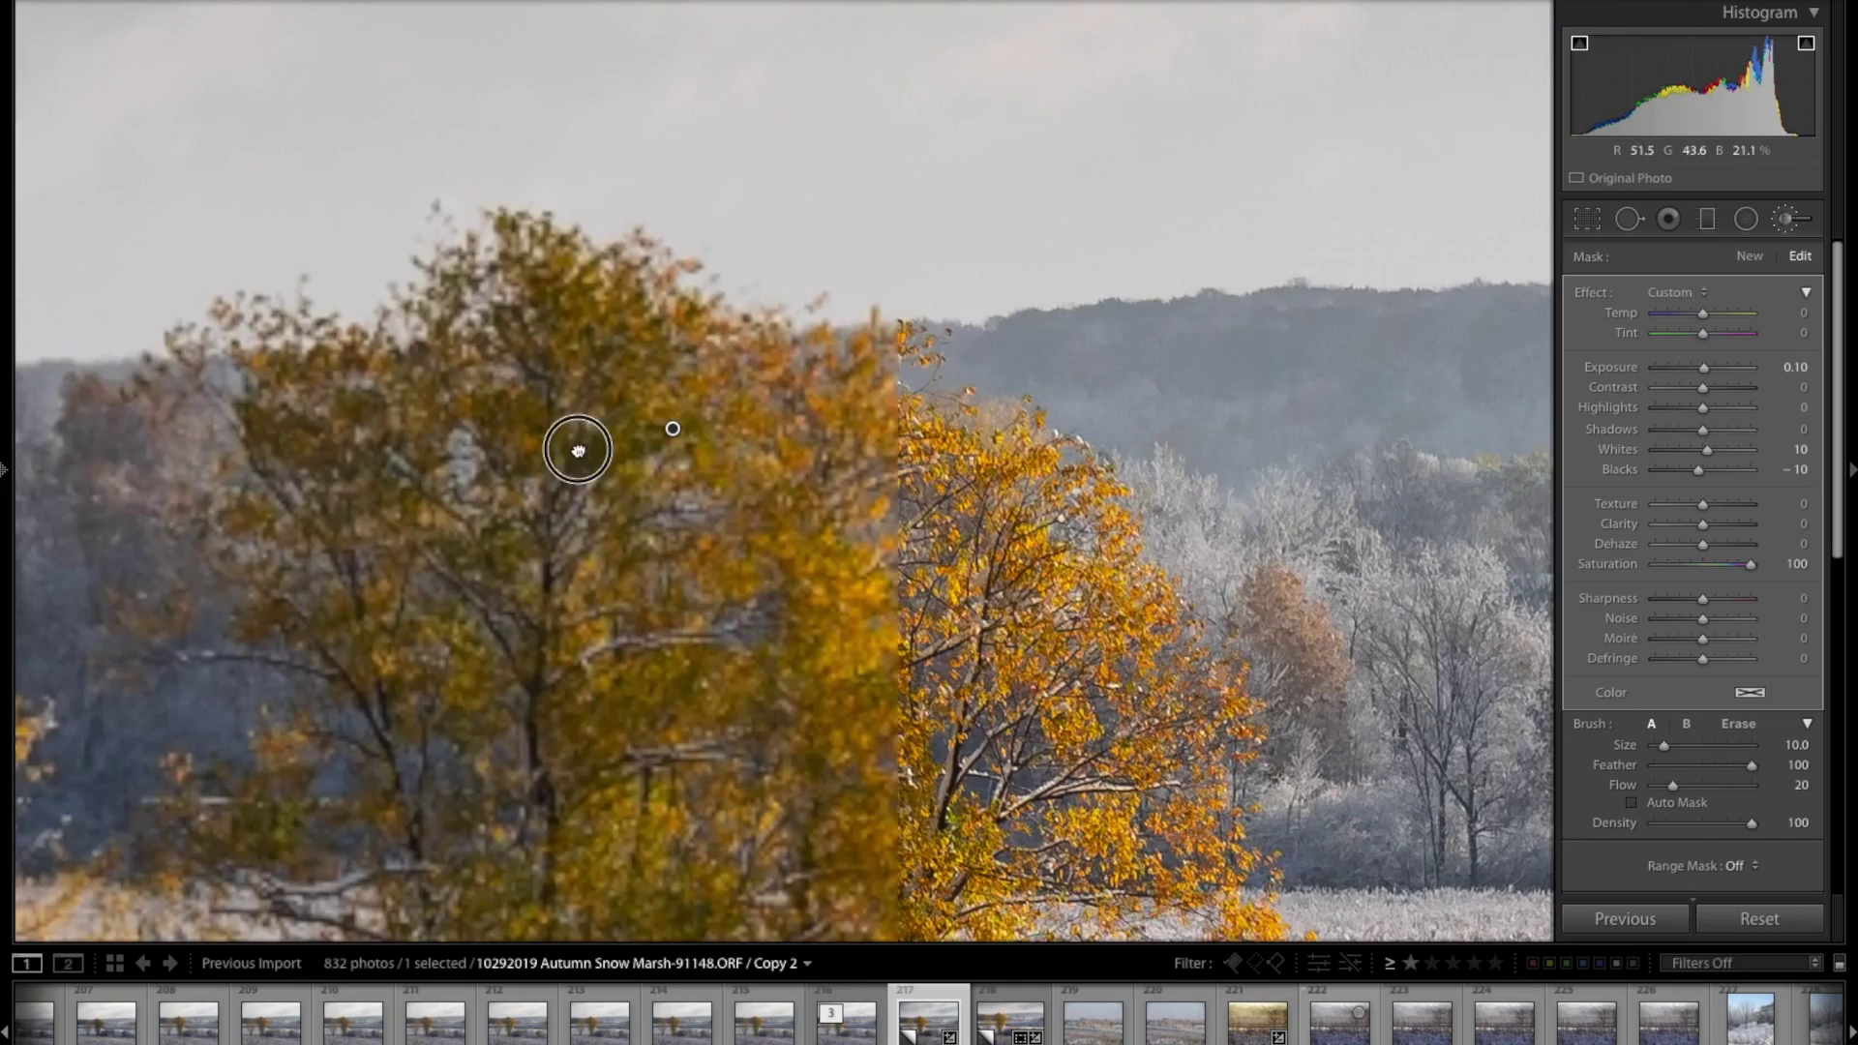
pyautogui.moveTo(560, 451); pyautogui.dragTo(1342, 306)
pyautogui.moveTo(639, 379); pyautogui.dragTo(1170, 323)
pyautogui.moveTo(982, 365); pyautogui.dragTo(846, 427)
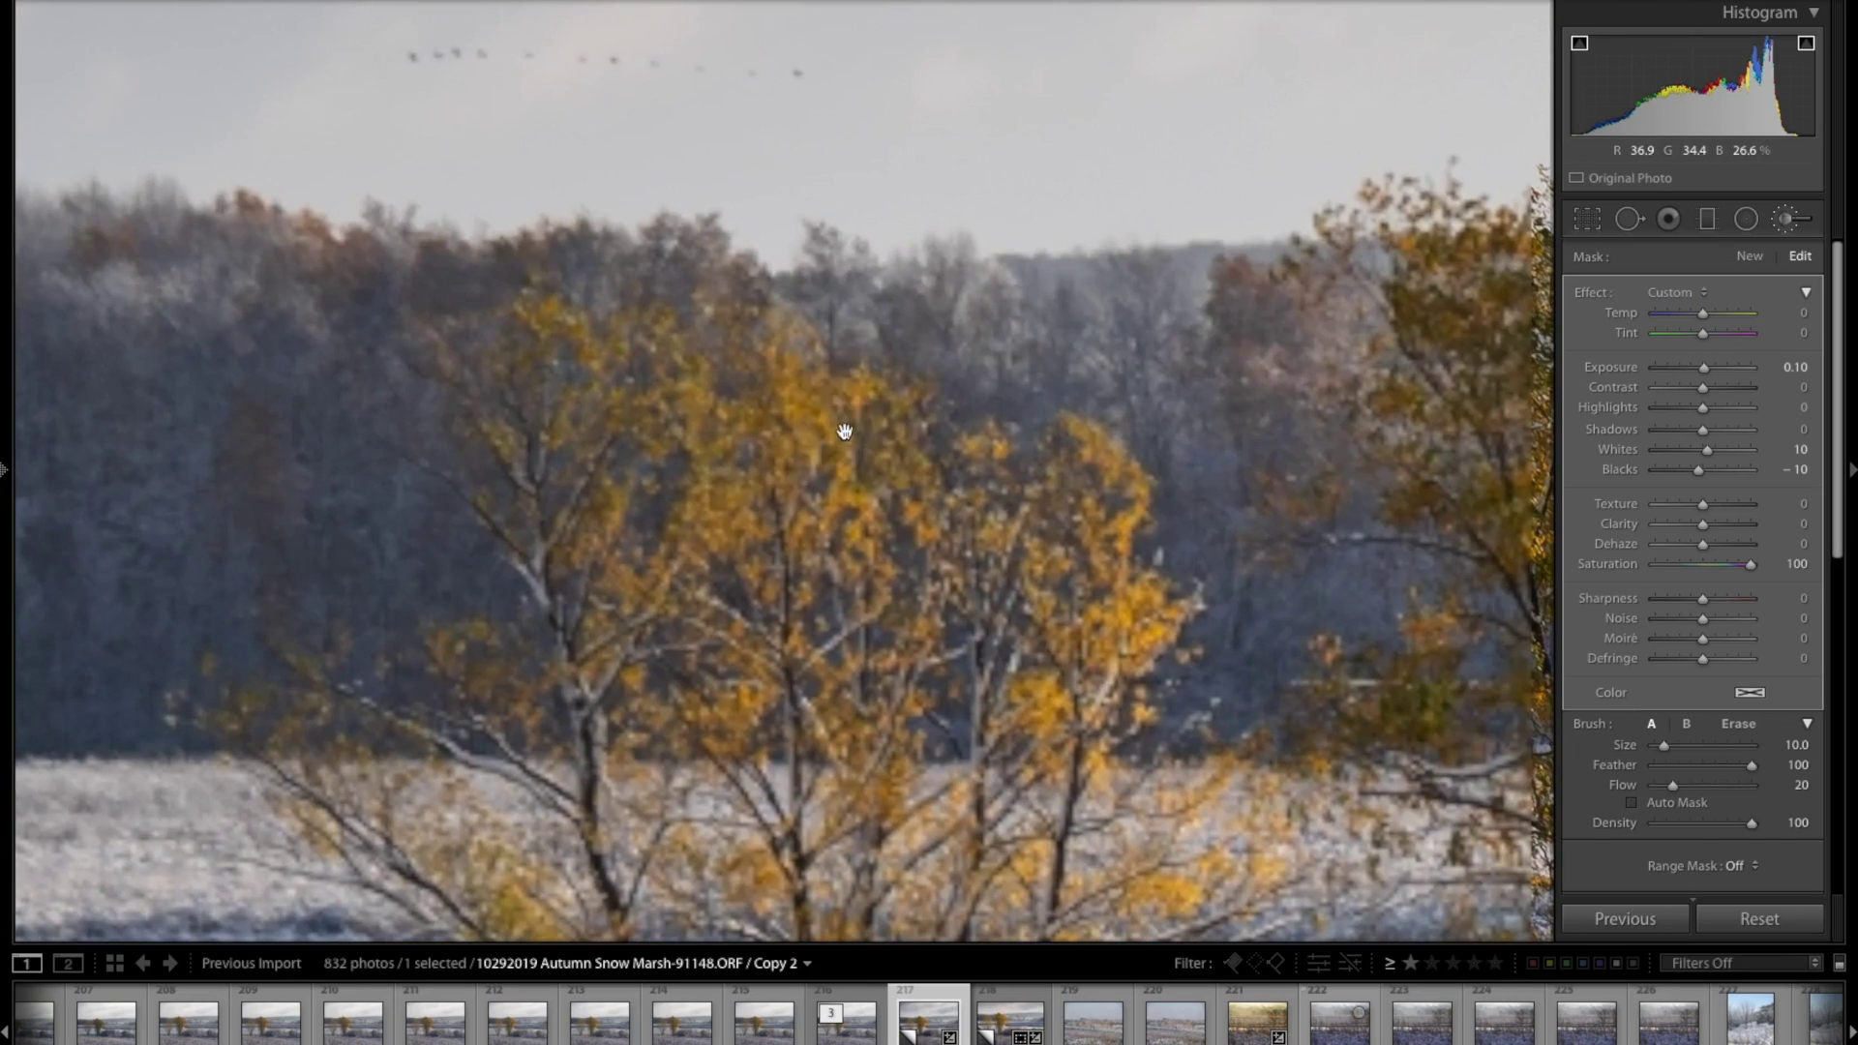
pyautogui.click(1030, 423)
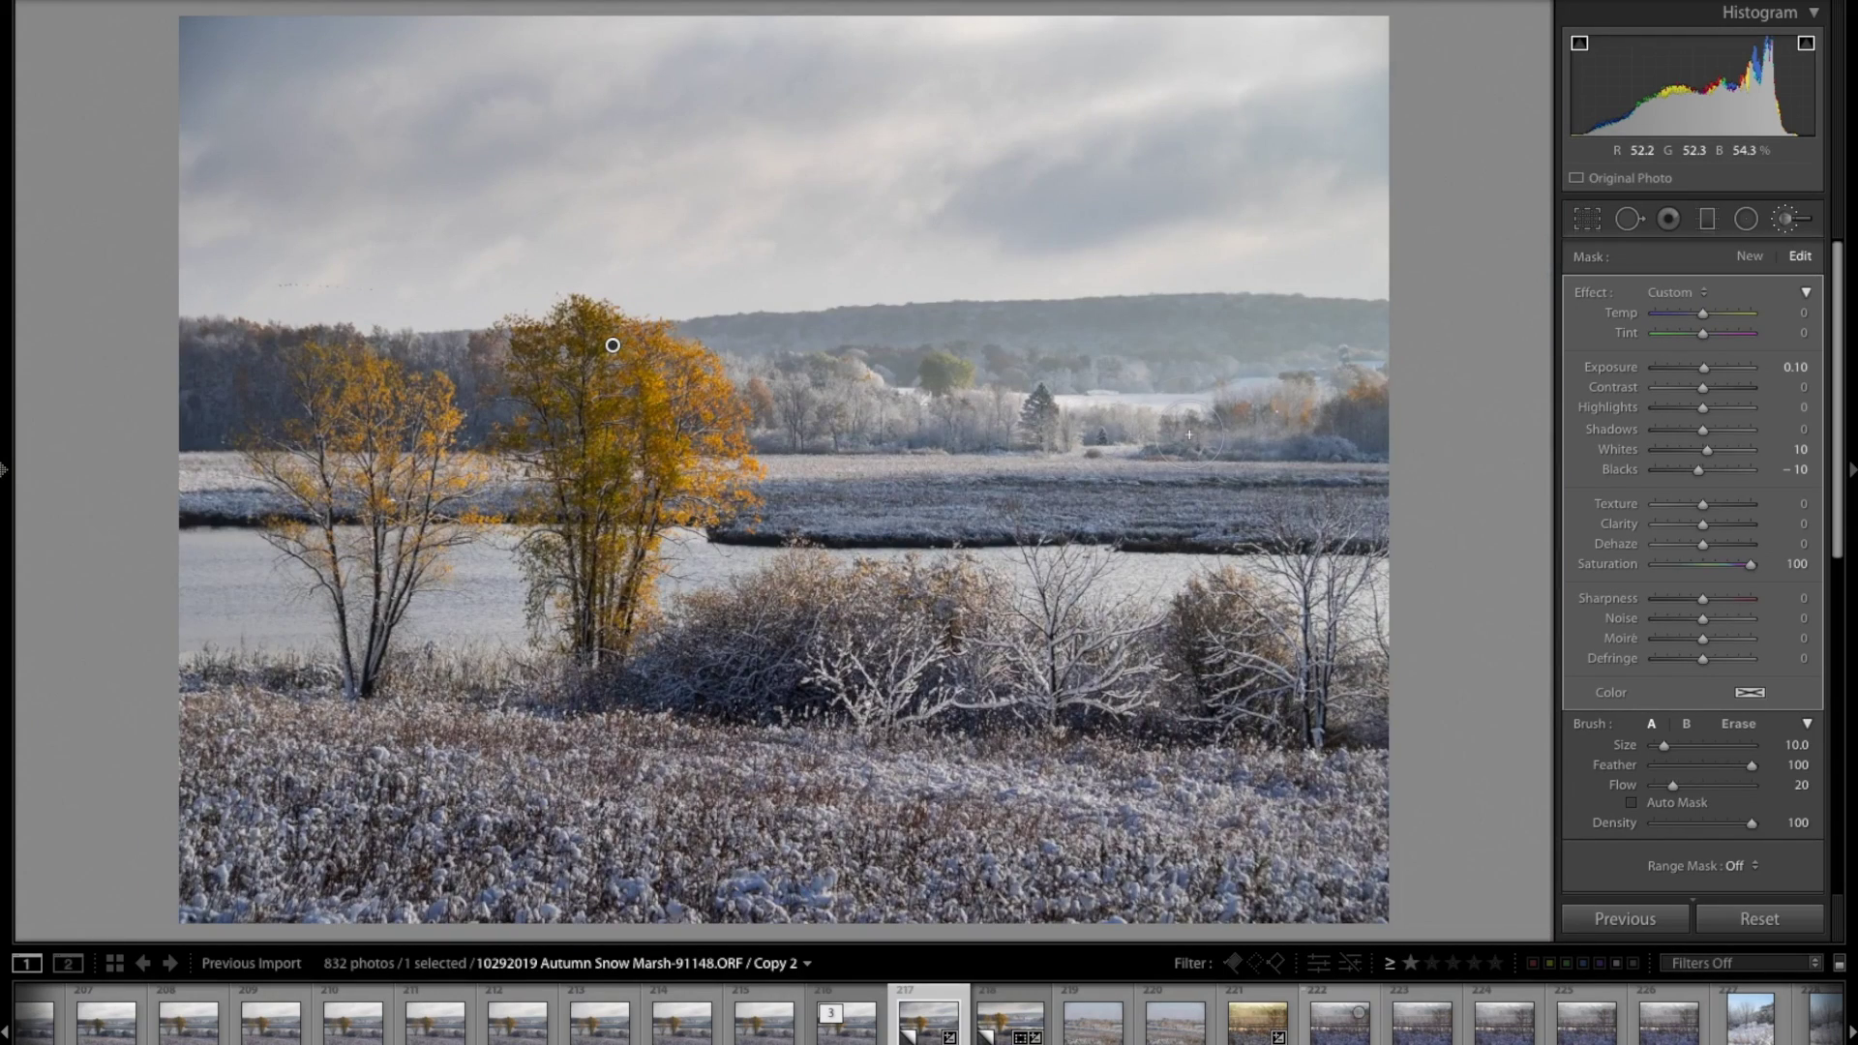
# Compare the edit against the original, then paint the mask over the frosted shrubs.
pyautogui.press('\\')
pyautogui.press('\\')
pyautogui.press('\\')
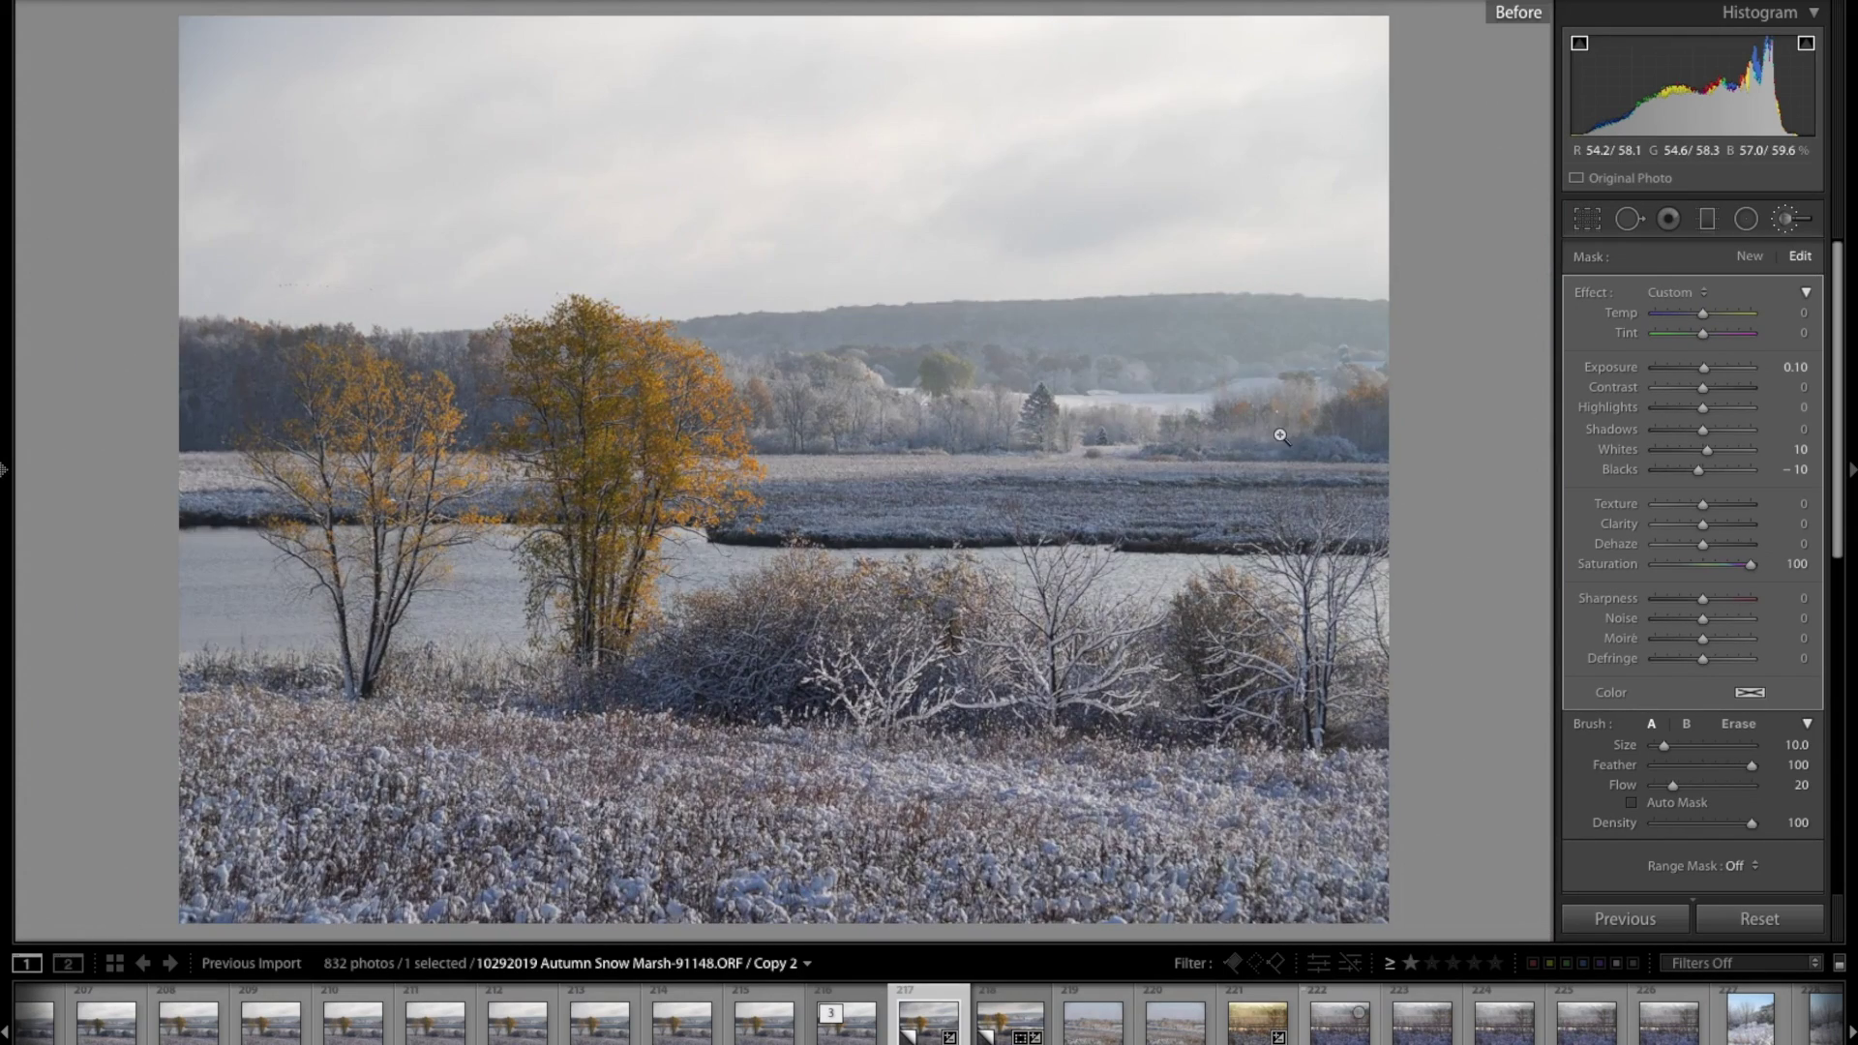
pyautogui.press('\\')
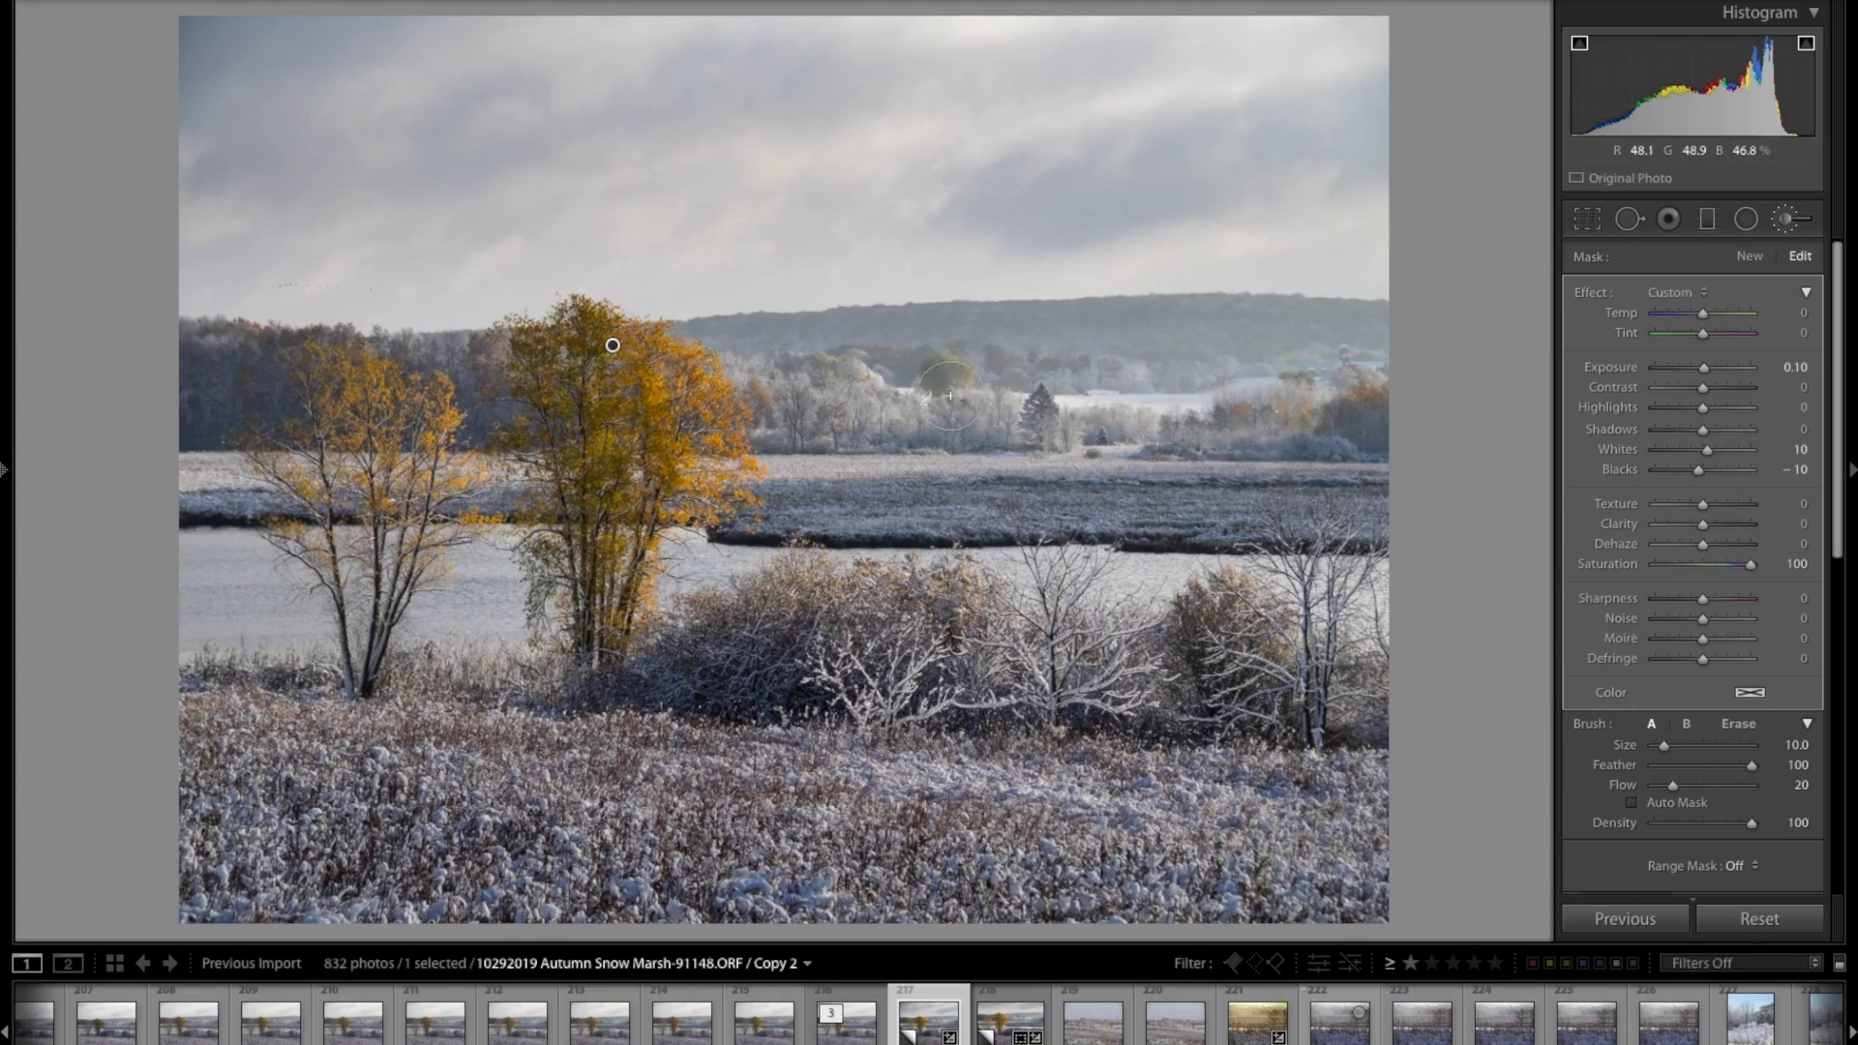
pyautogui.press('\\')
pyautogui.press('\\')
pyautogui.press('\\')
pyautogui.press('\\')
pyautogui.press('\\')
pyautogui.press('\\')
pyautogui.moveTo(725, 580)
pyautogui.mouseDown()
pyautogui.moveTo(684, 601)
pyautogui.moveTo(809, 572)
pyautogui.moveTo(956, 610)
pyautogui.moveTo(960, 585)
pyautogui.moveTo(1188, 612)
pyautogui.moveTo(1241, 598)
pyautogui.moveTo(1273, 643)
pyautogui.mouseUp()
# Try mask Exposure values 0.43, 0.76, 0.10 and −0.23, then settle on 0.00.
pyautogui.click(1792, 366)
pyautogui.write('0.43')
pyautogui.press('Return')
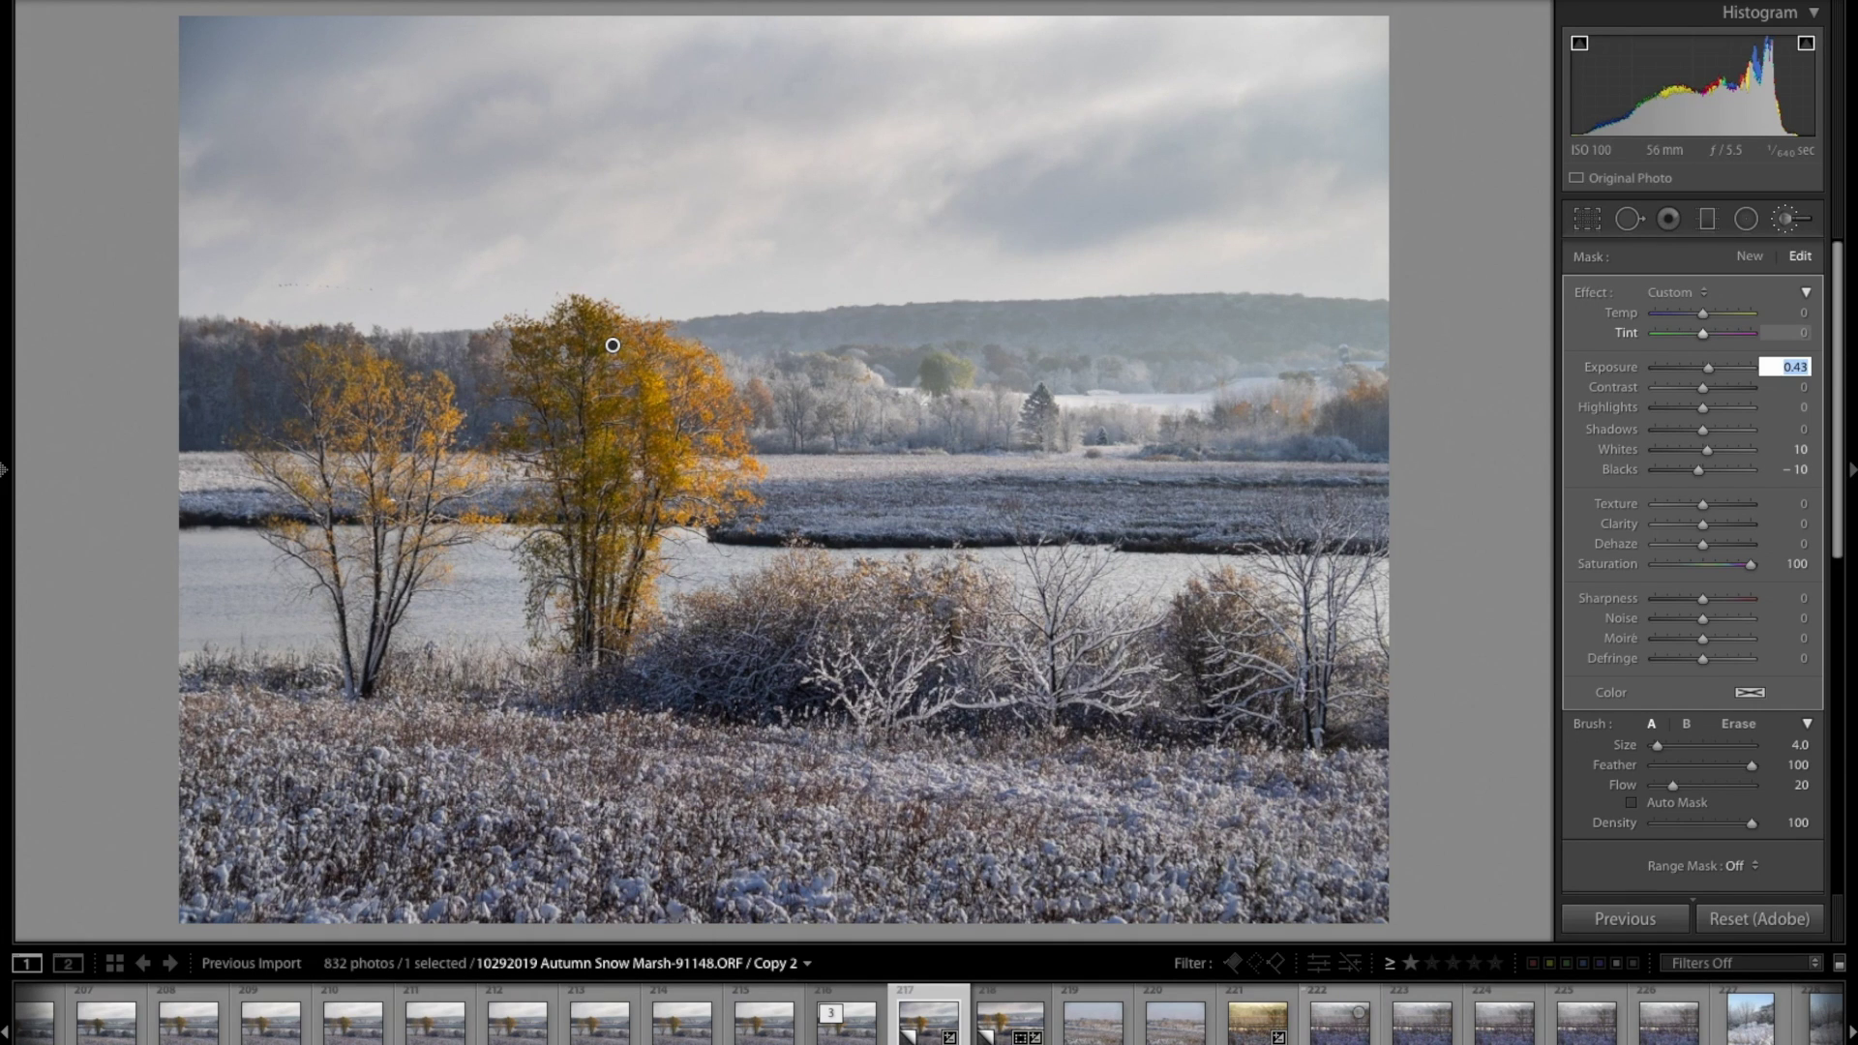
pyautogui.write('0.76')
pyautogui.press('Return')
pyautogui.write('0.10')
pyautogui.press('Return')
pyautogui.write('-0.23')
pyautogui.press('Return')
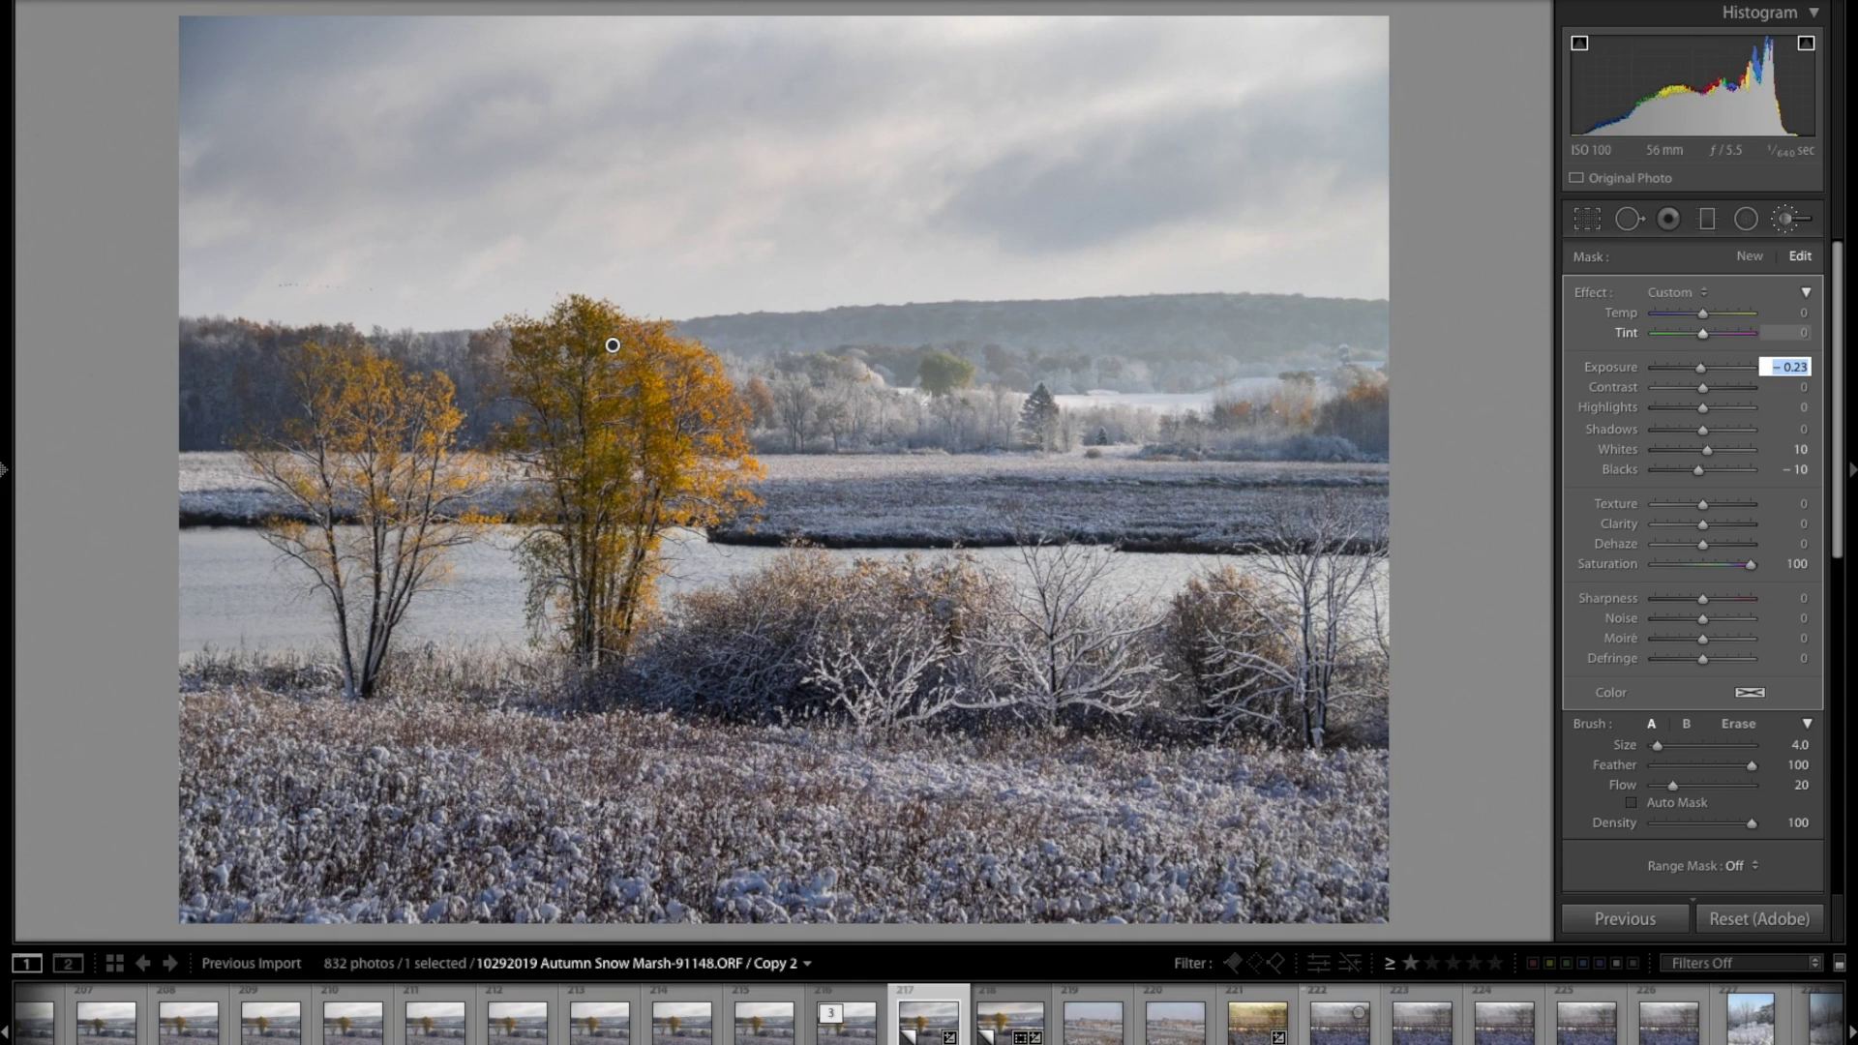
pyautogui.write('0')
pyautogui.press('Return')
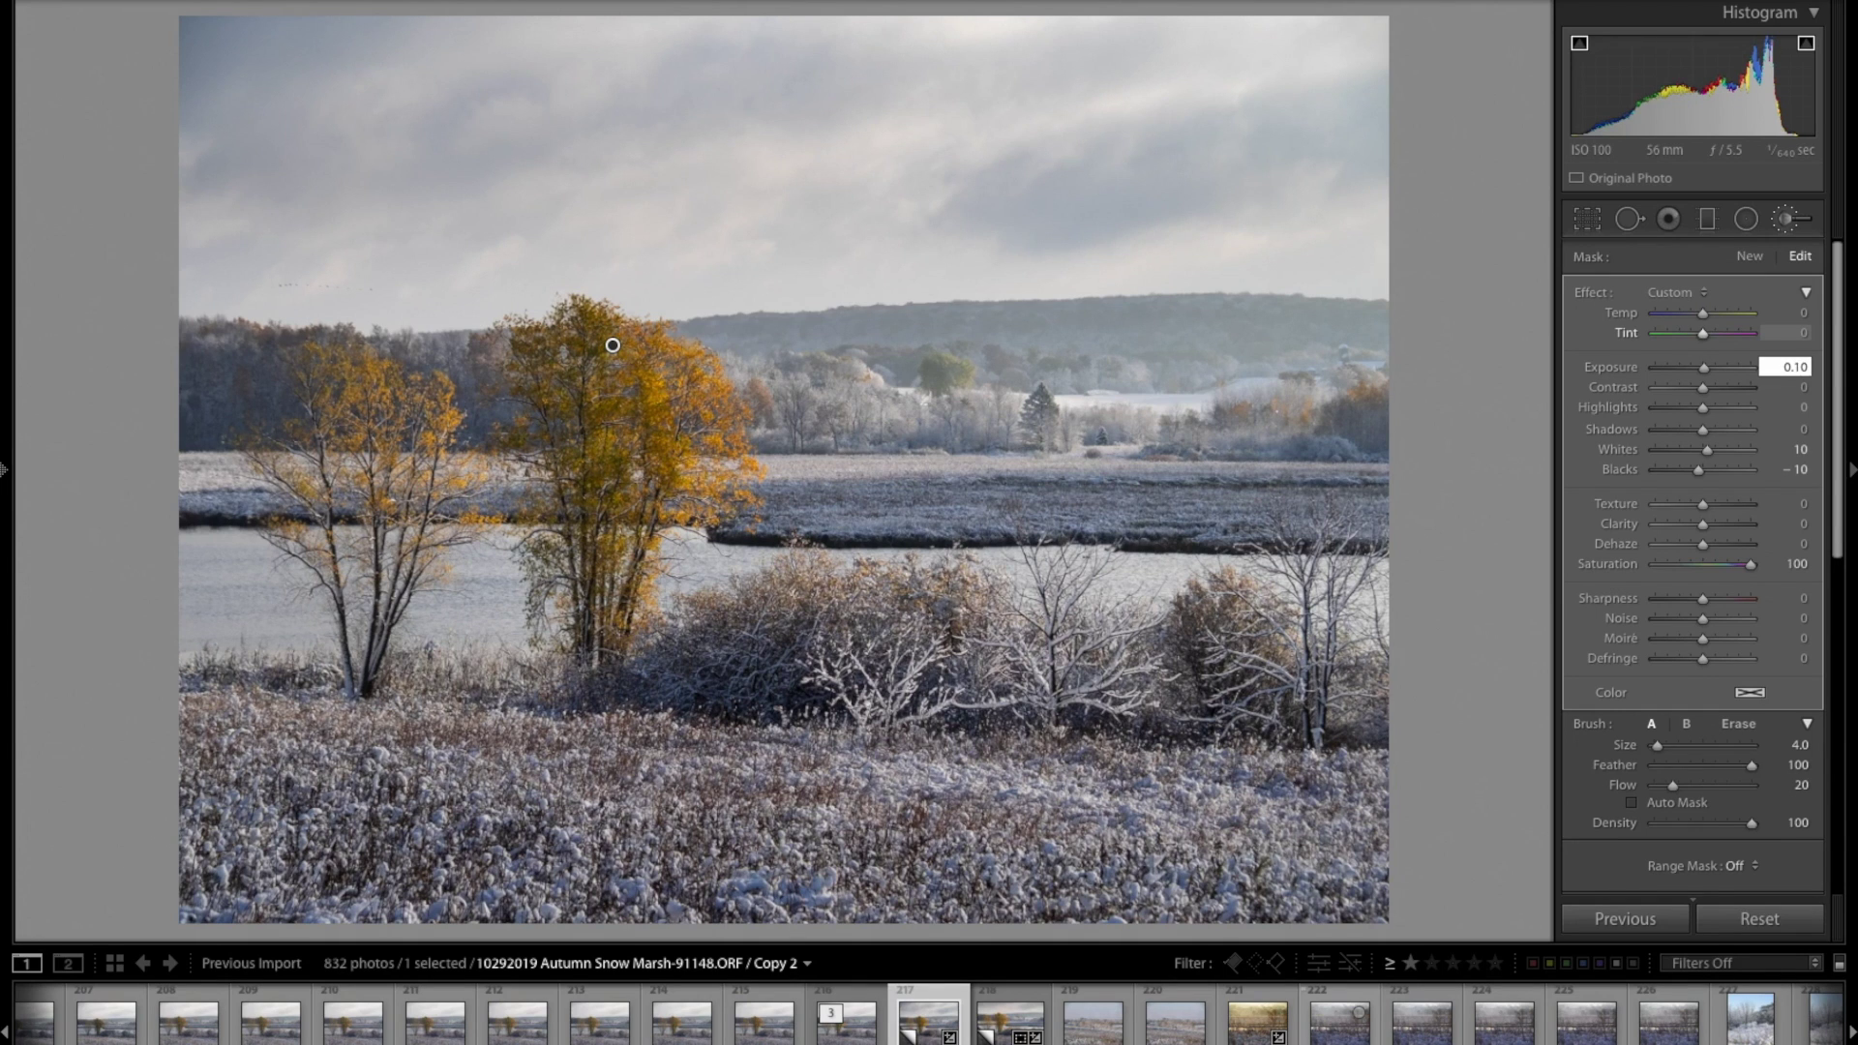
pyautogui.press('Return')
pyautogui.scroll(-1, 1553, 521)
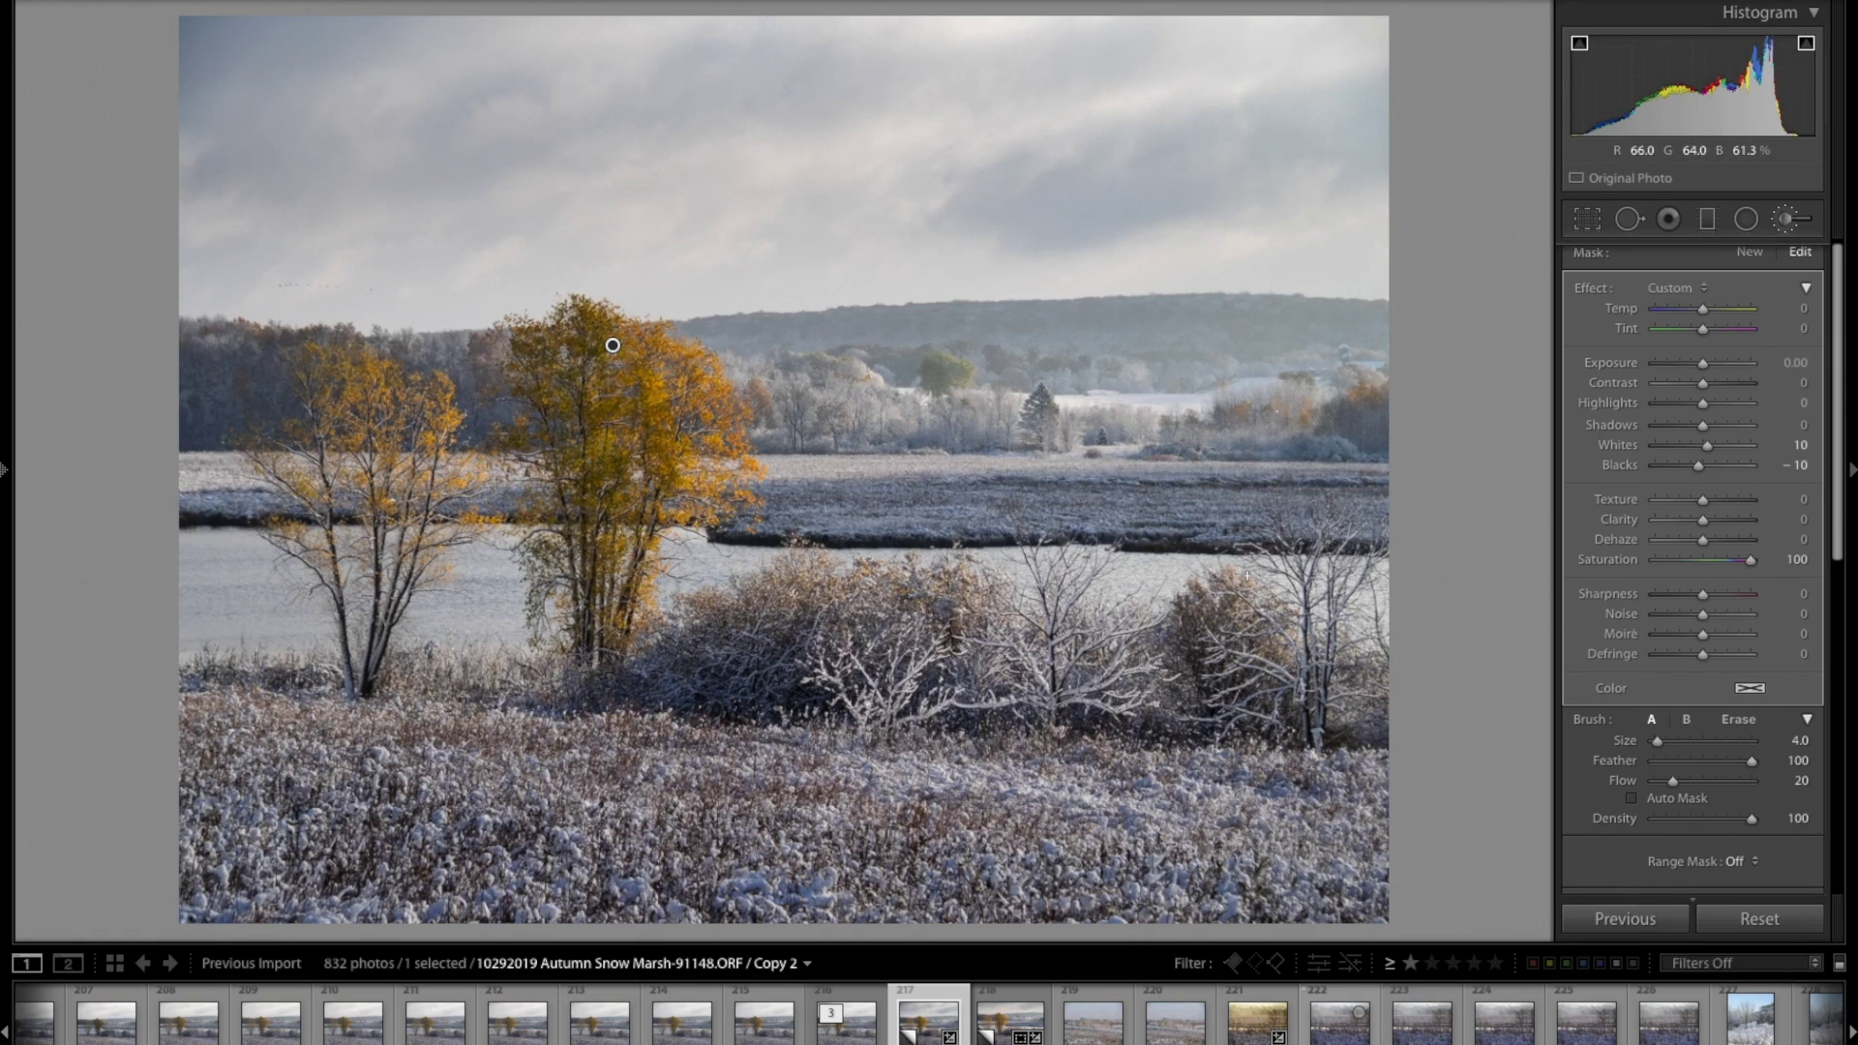
# Start a new brush mask with the Whites effect preset and a size-3.0 brush.
pyautogui.press('k')
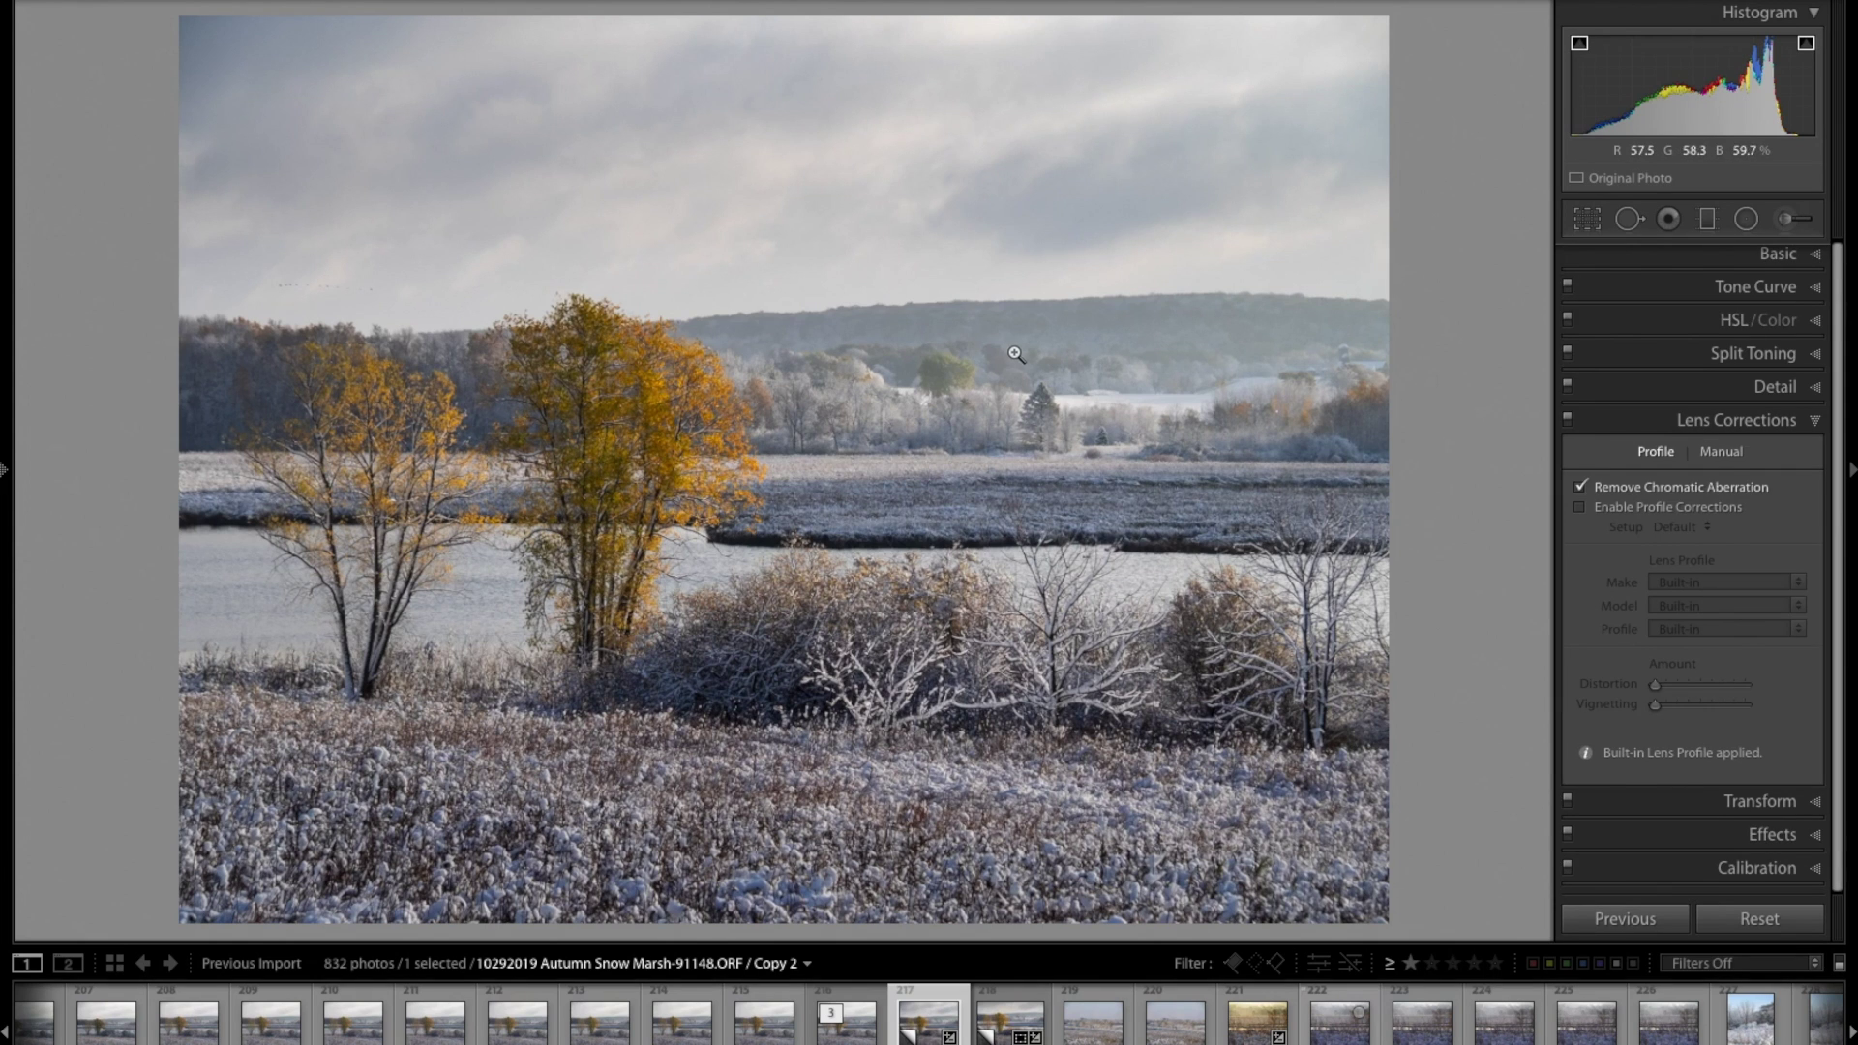
pyautogui.scroll(1, 1721, 520)
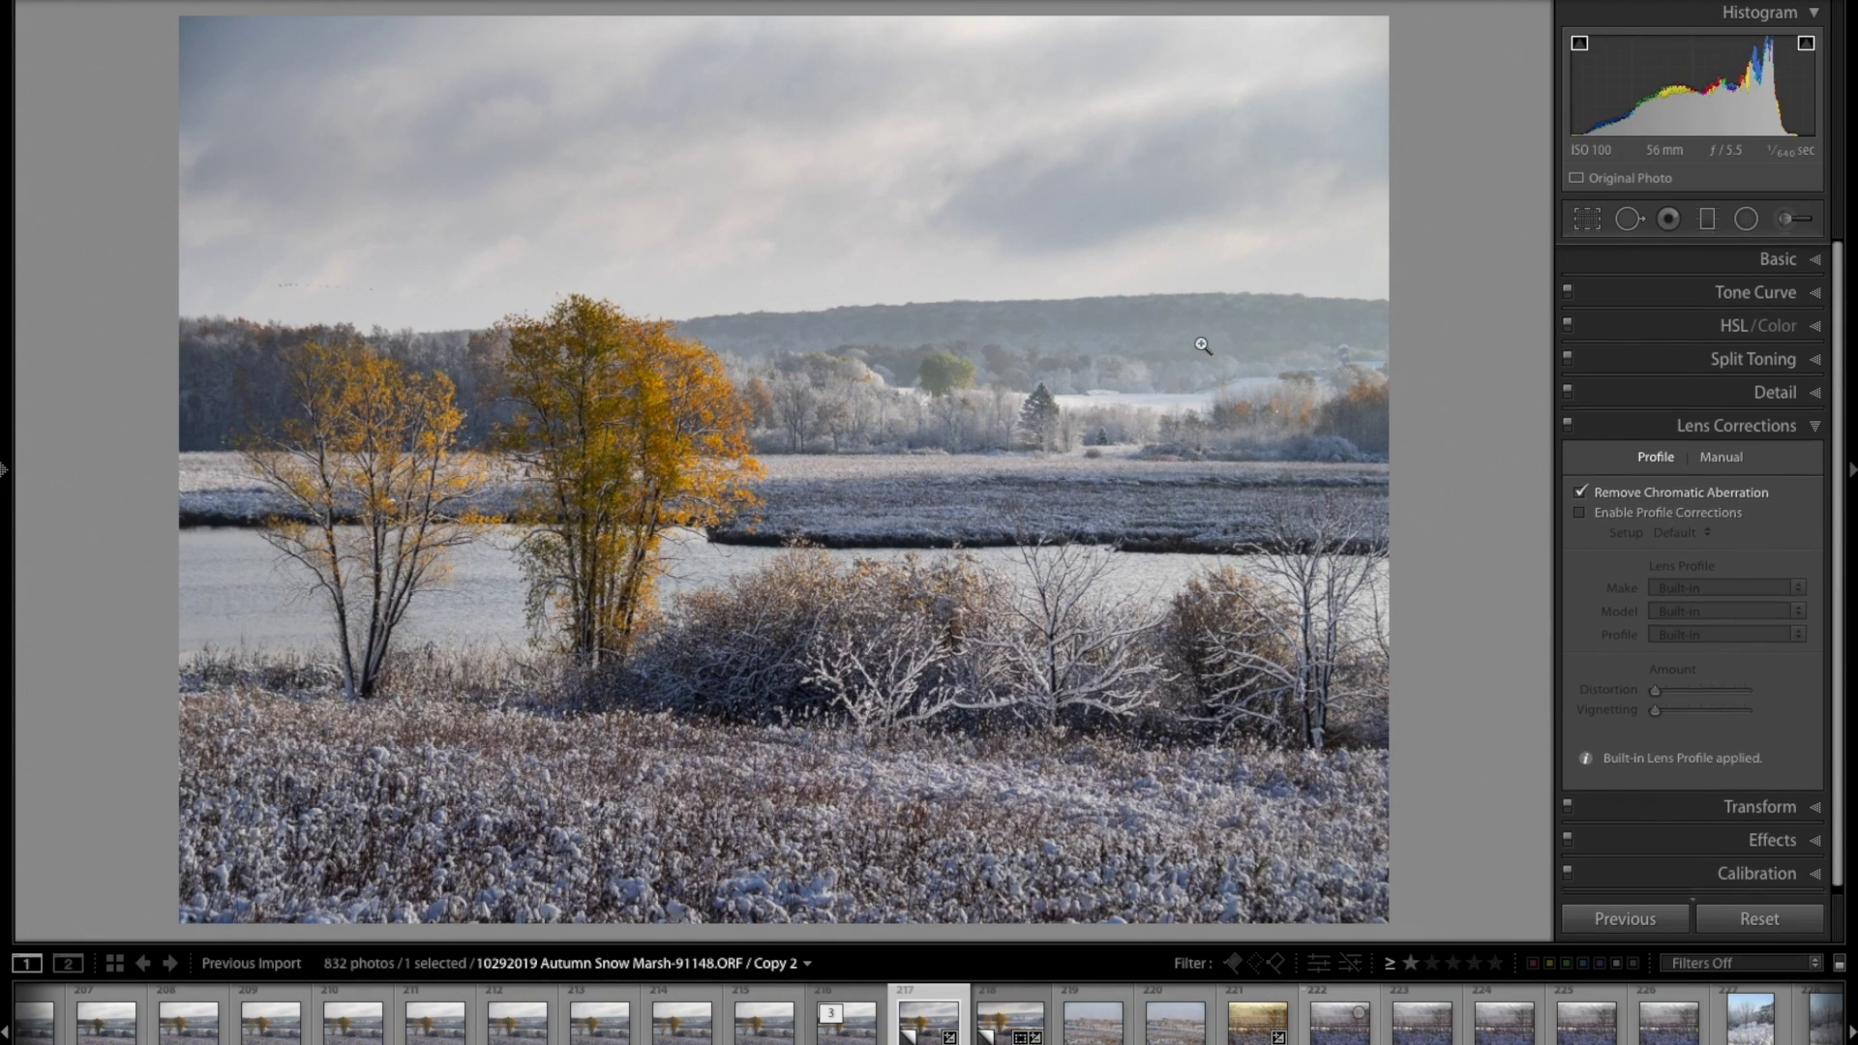
pyautogui.press('k')
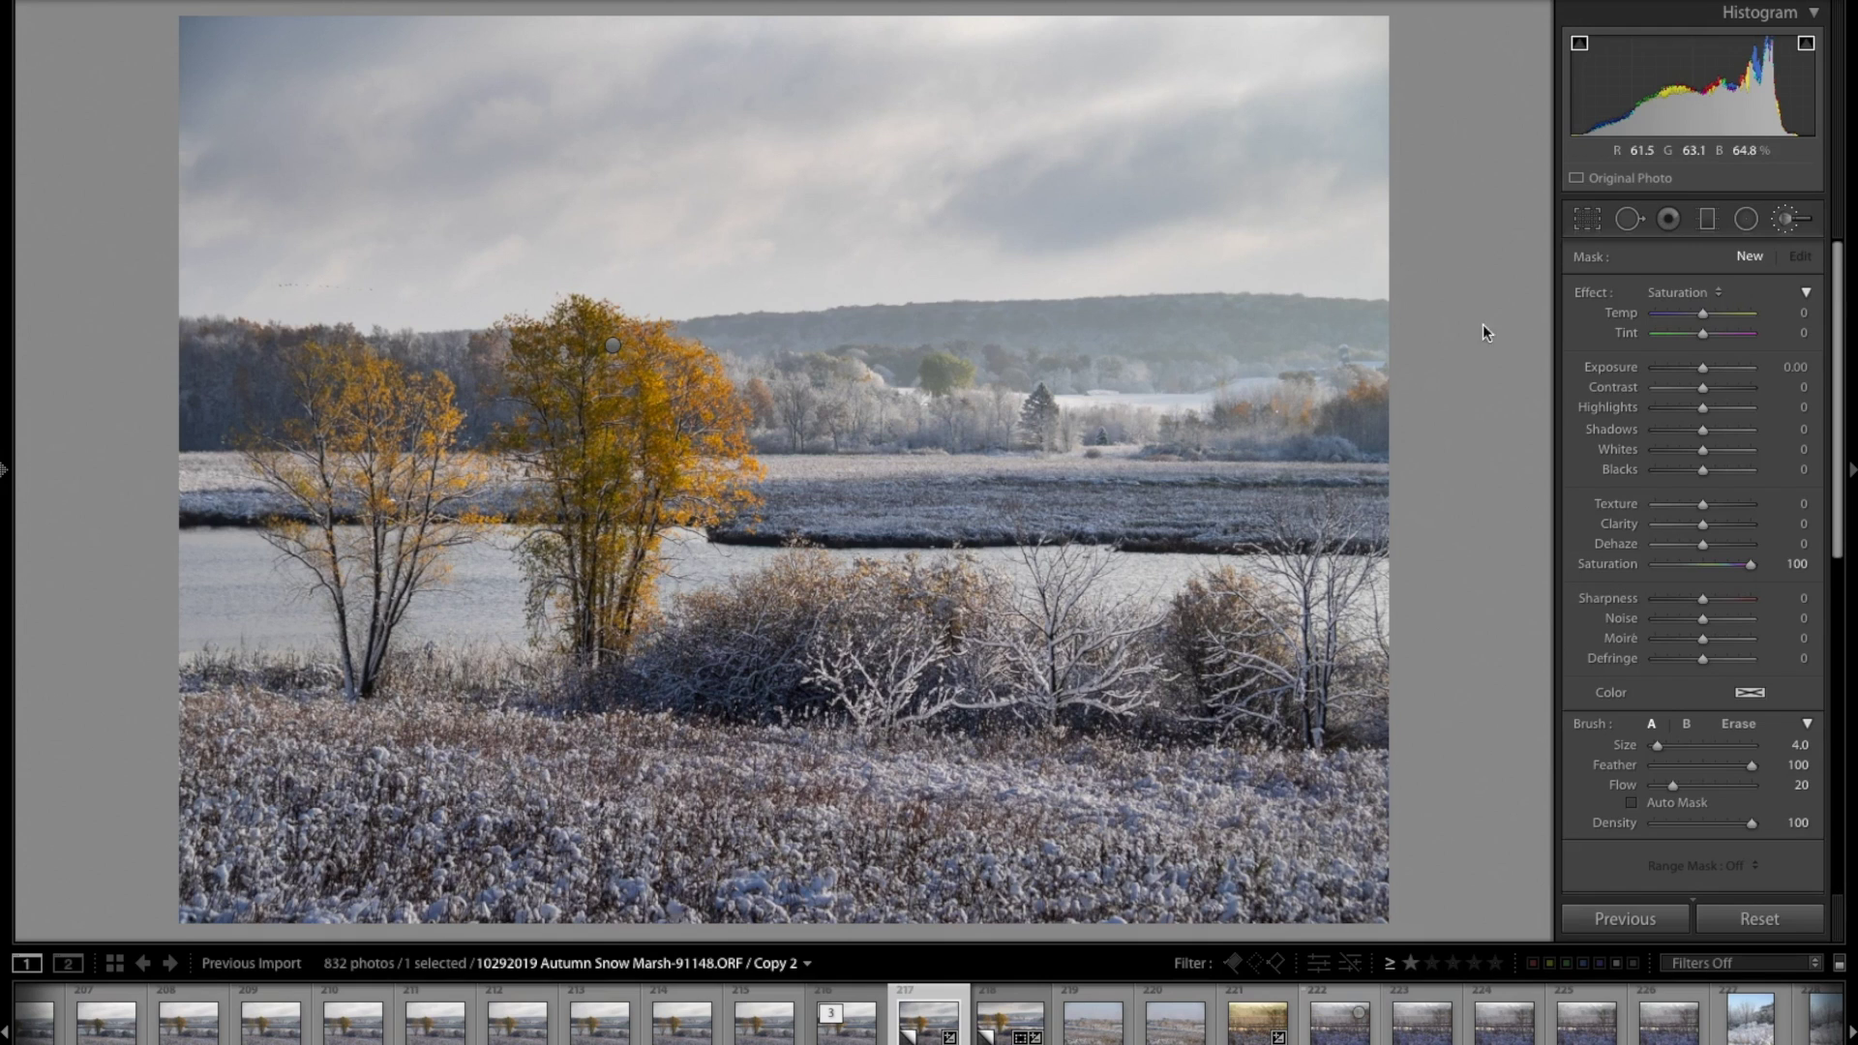
pyautogui.click(1702, 299)
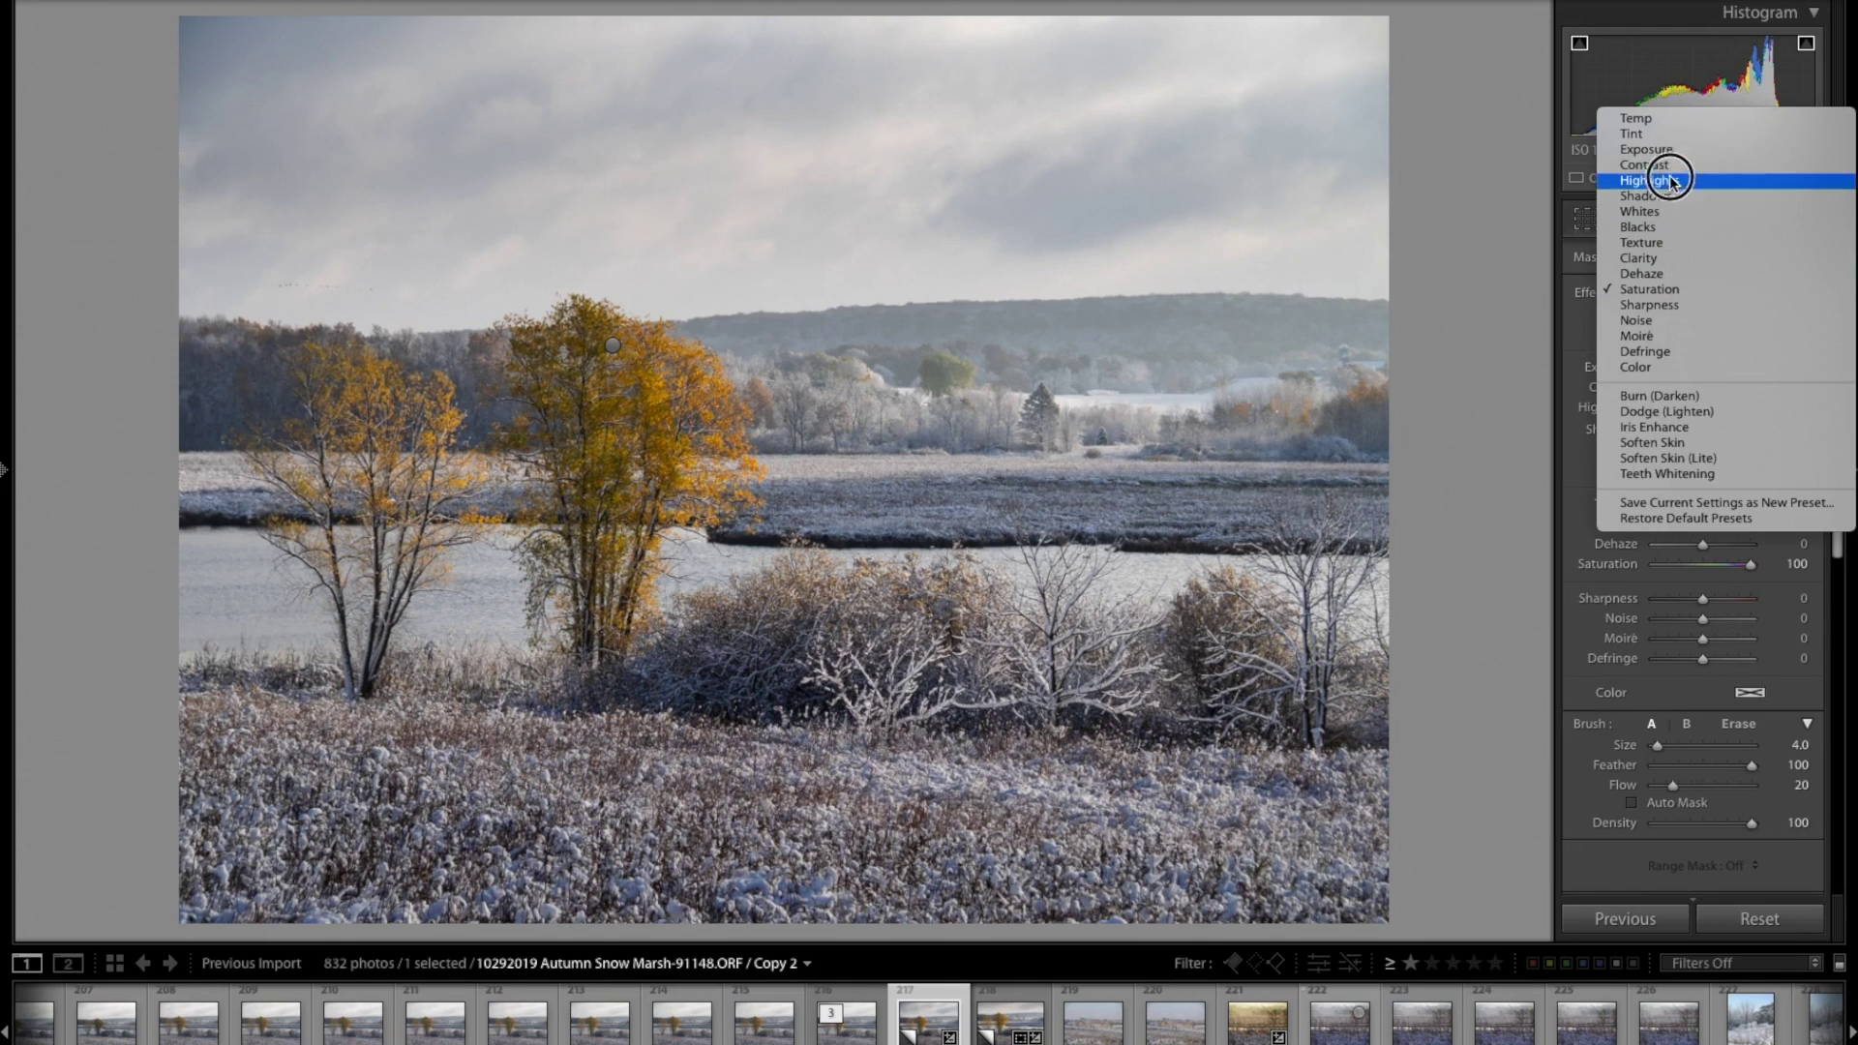
pyautogui.click(1648, 211)
pyautogui.press('[')
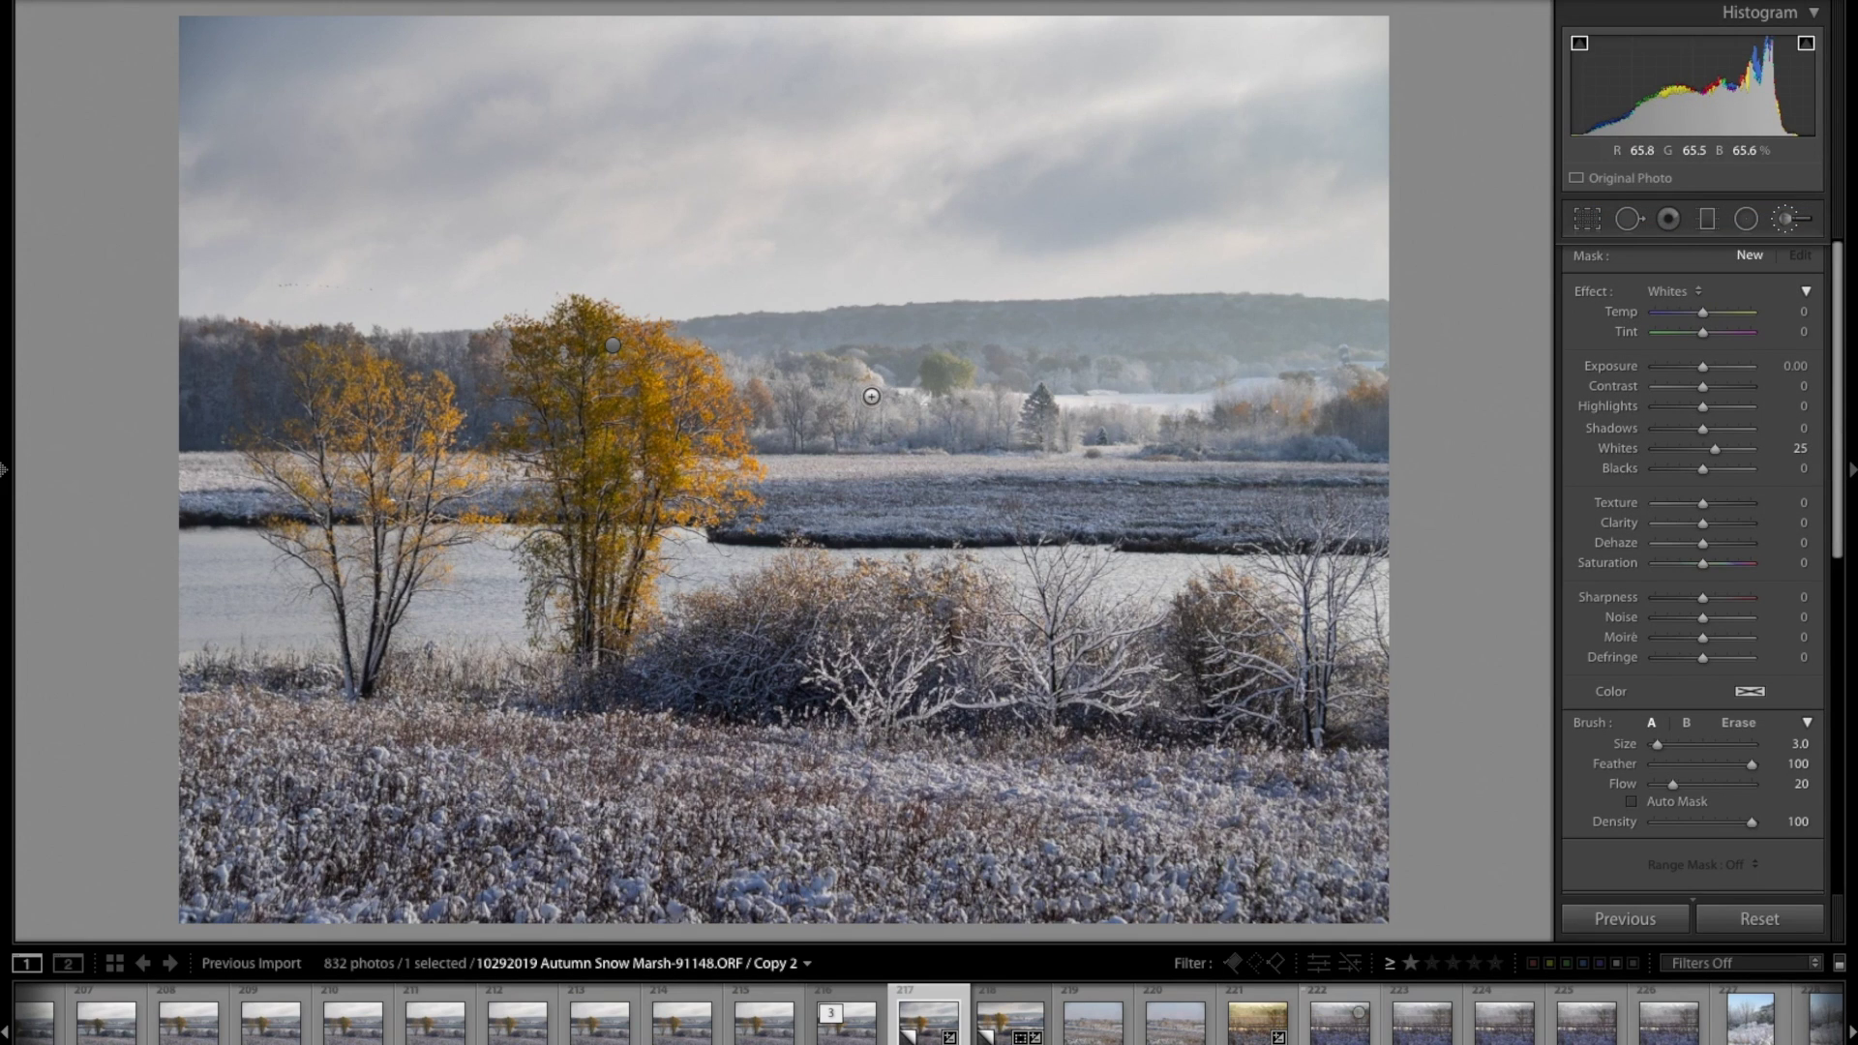
# Paint the Whites mask over the distant frosted trees with brush flow 100.
pyautogui.moveTo(871, 396)
pyautogui.mouseDown()
pyautogui.moveTo(918, 409)
pyautogui.moveTo(857, 408)
pyautogui.moveTo(998, 409)
pyautogui.moveTo(1059, 434)
pyautogui.moveTo(1045, 405)
pyautogui.moveTo(1064, 449)
pyautogui.moveTo(1082, 425)
pyautogui.moveTo(1151, 422)
pyautogui.moveTo(1132, 417)
pyautogui.moveTo(1262, 433)
pyautogui.mouseUp()
pyautogui.press('[')
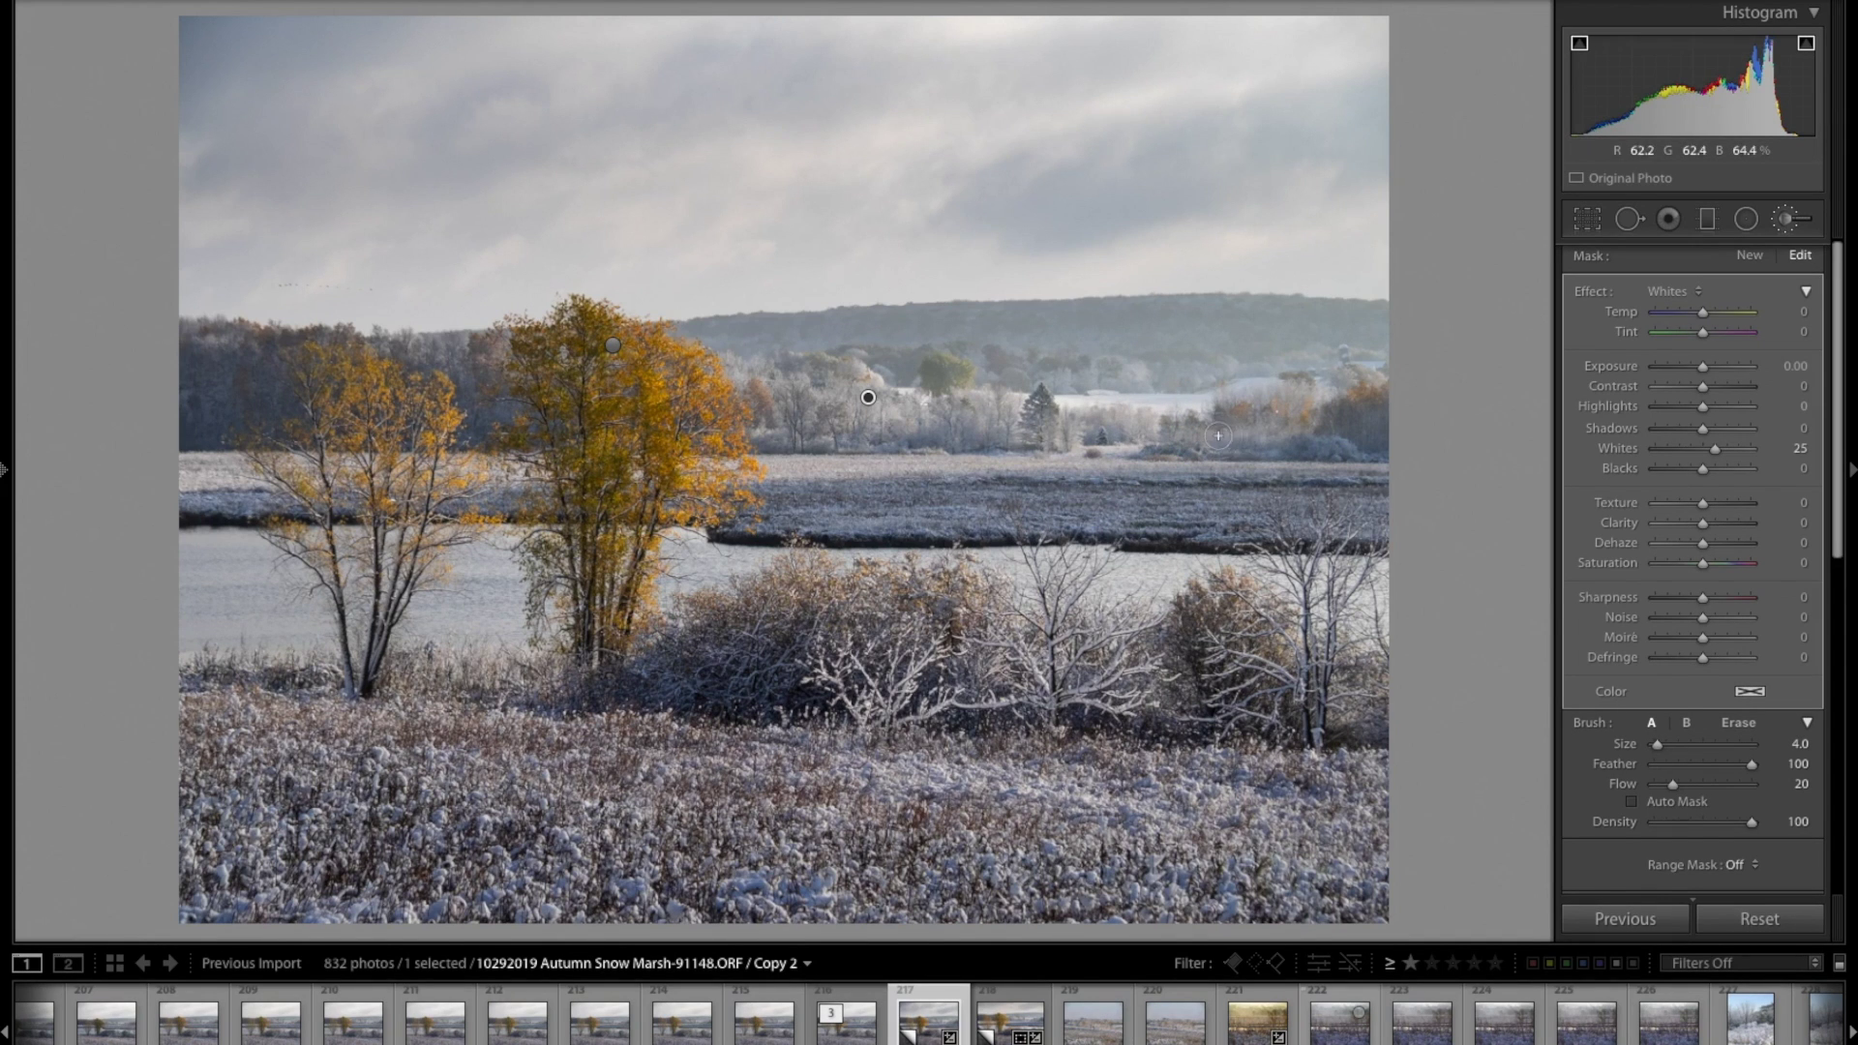
pyautogui.moveTo(1205, 436)
pyautogui.mouseDown()
pyautogui.moveTo(1323, 423)
pyautogui.moveTo(1261, 401)
pyautogui.moveTo(1327, 394)
pyautogui.moveTo(1201, 385)
pyautogui.mouseUp()
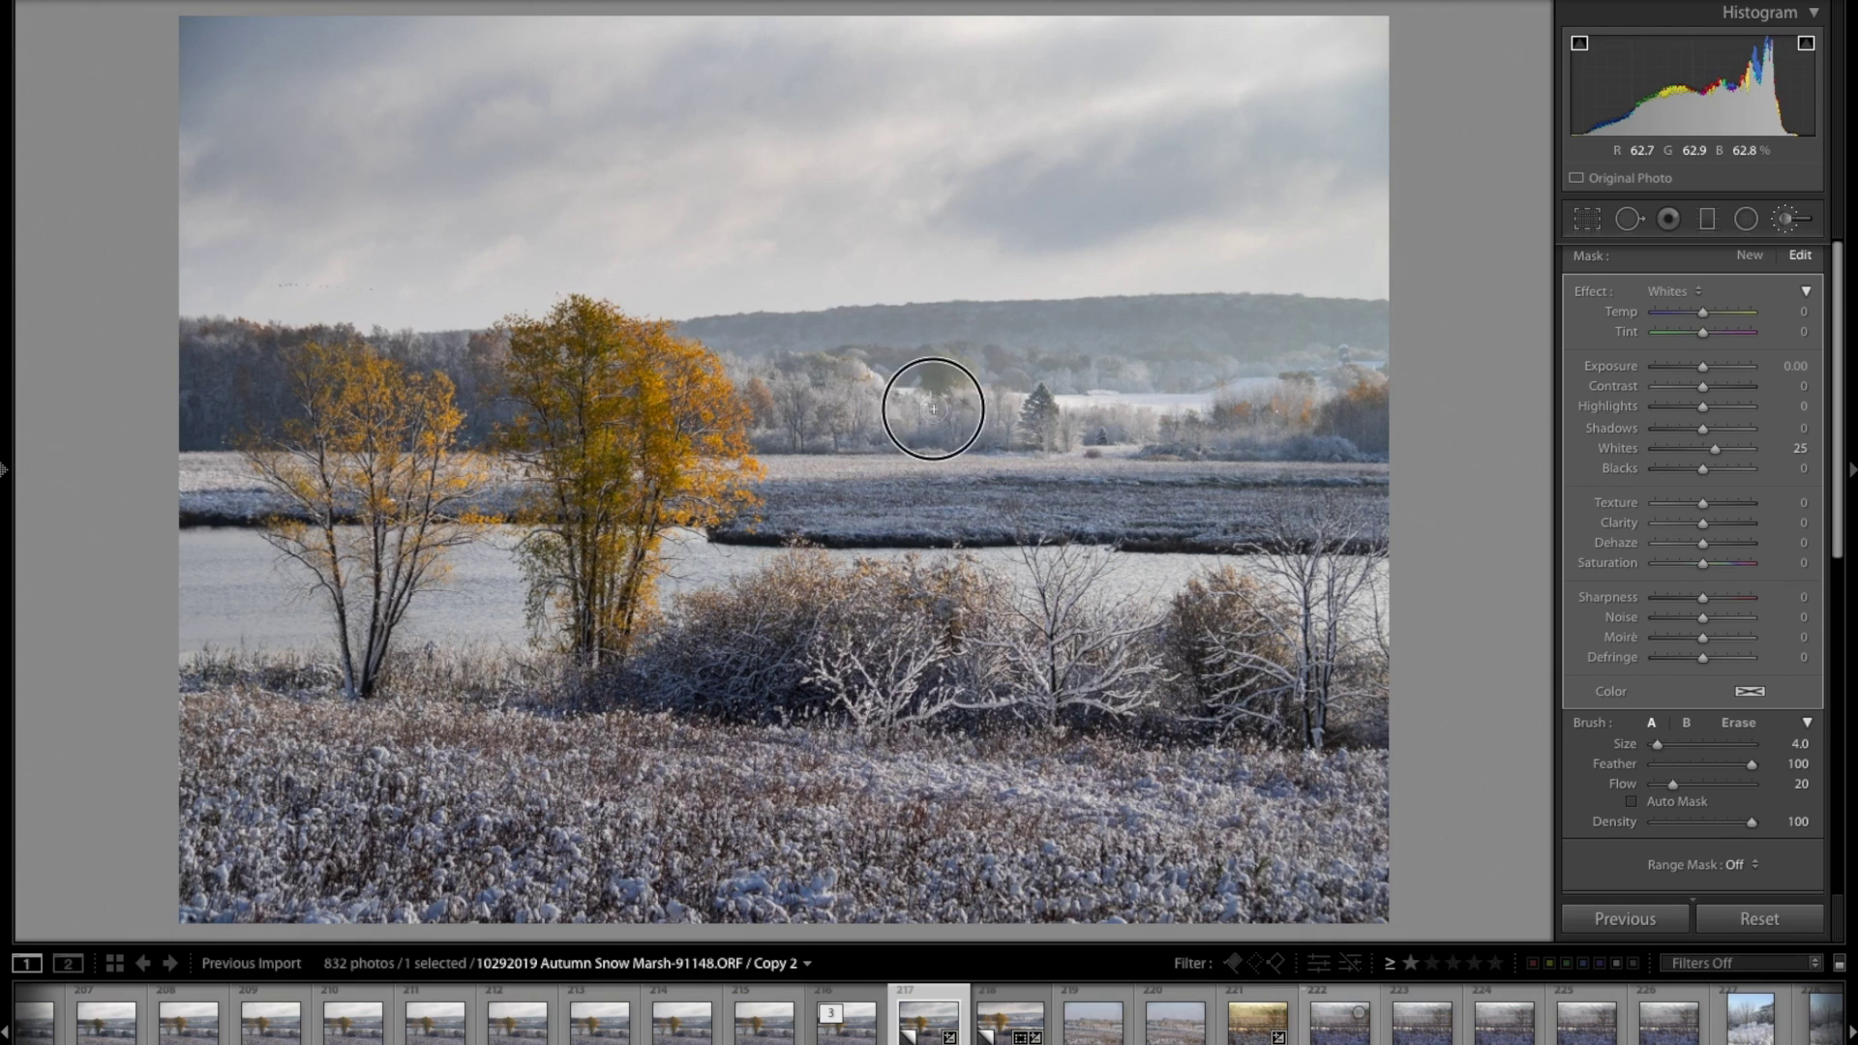
pyautogui.click(1800, 784)
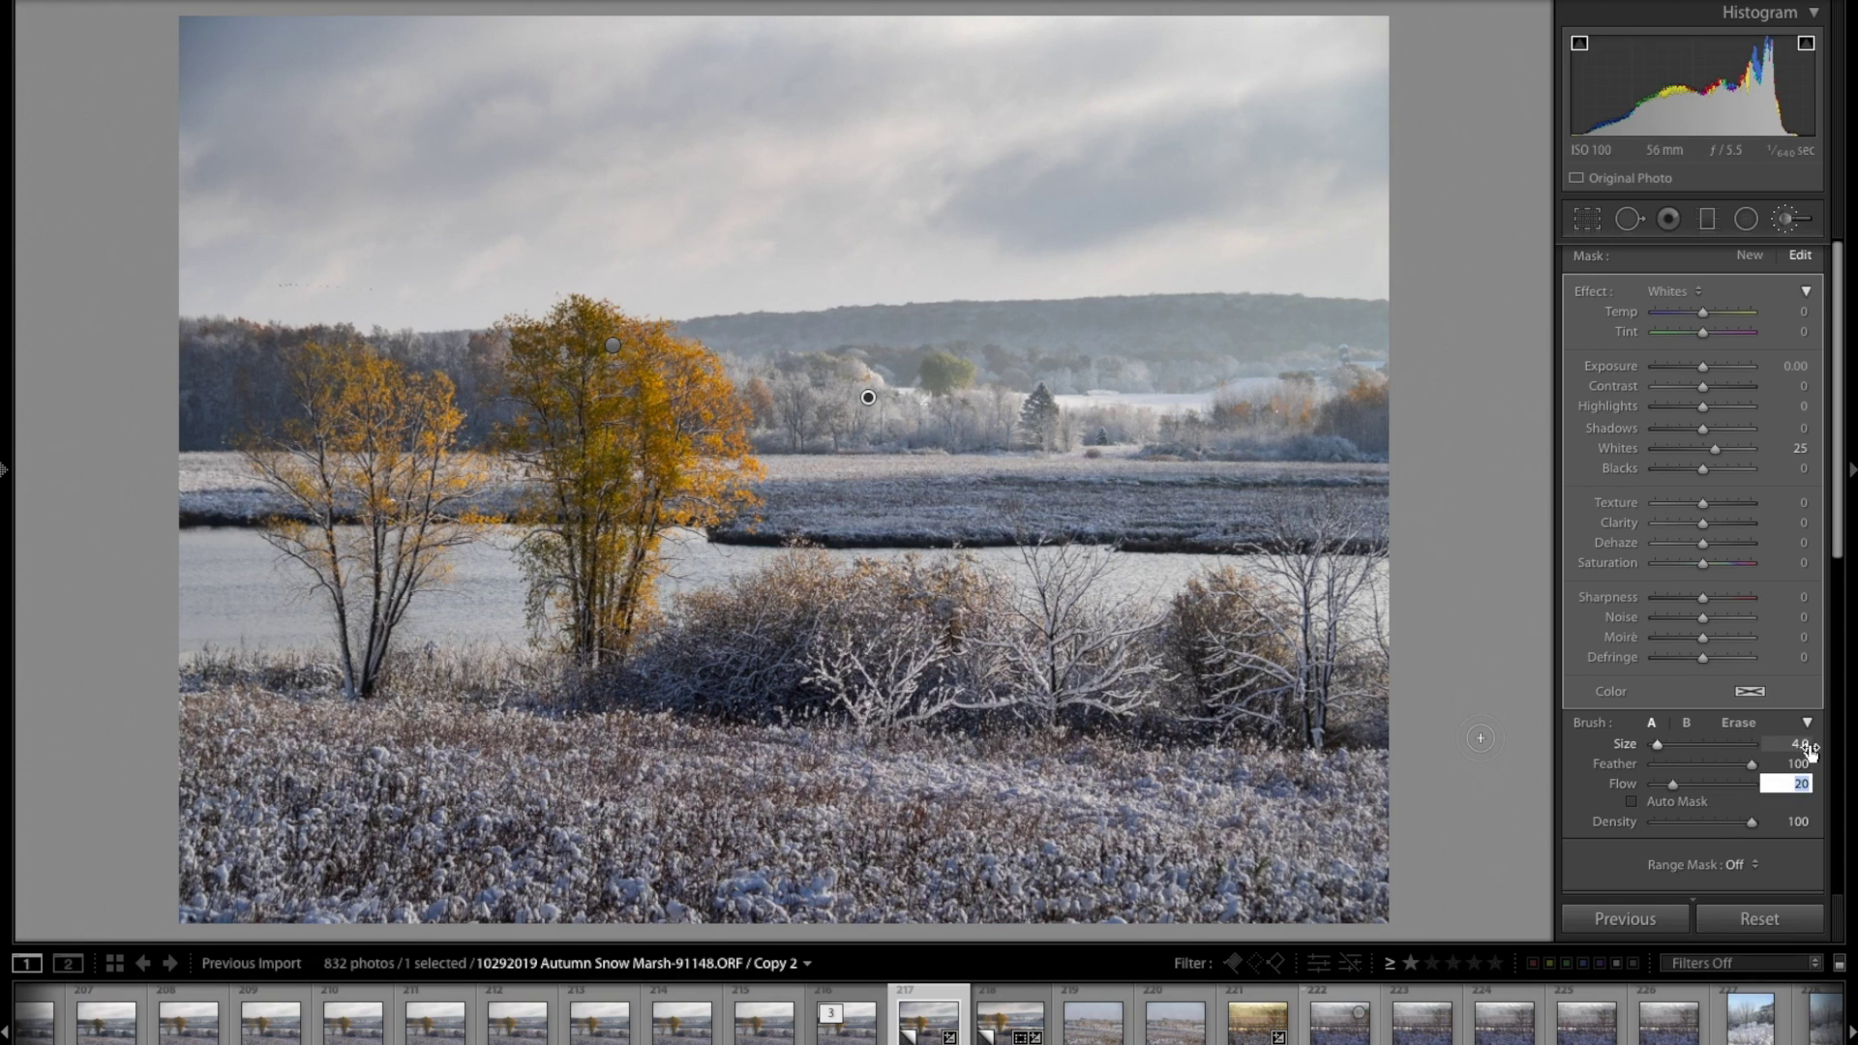
pyautogui.press('Return')
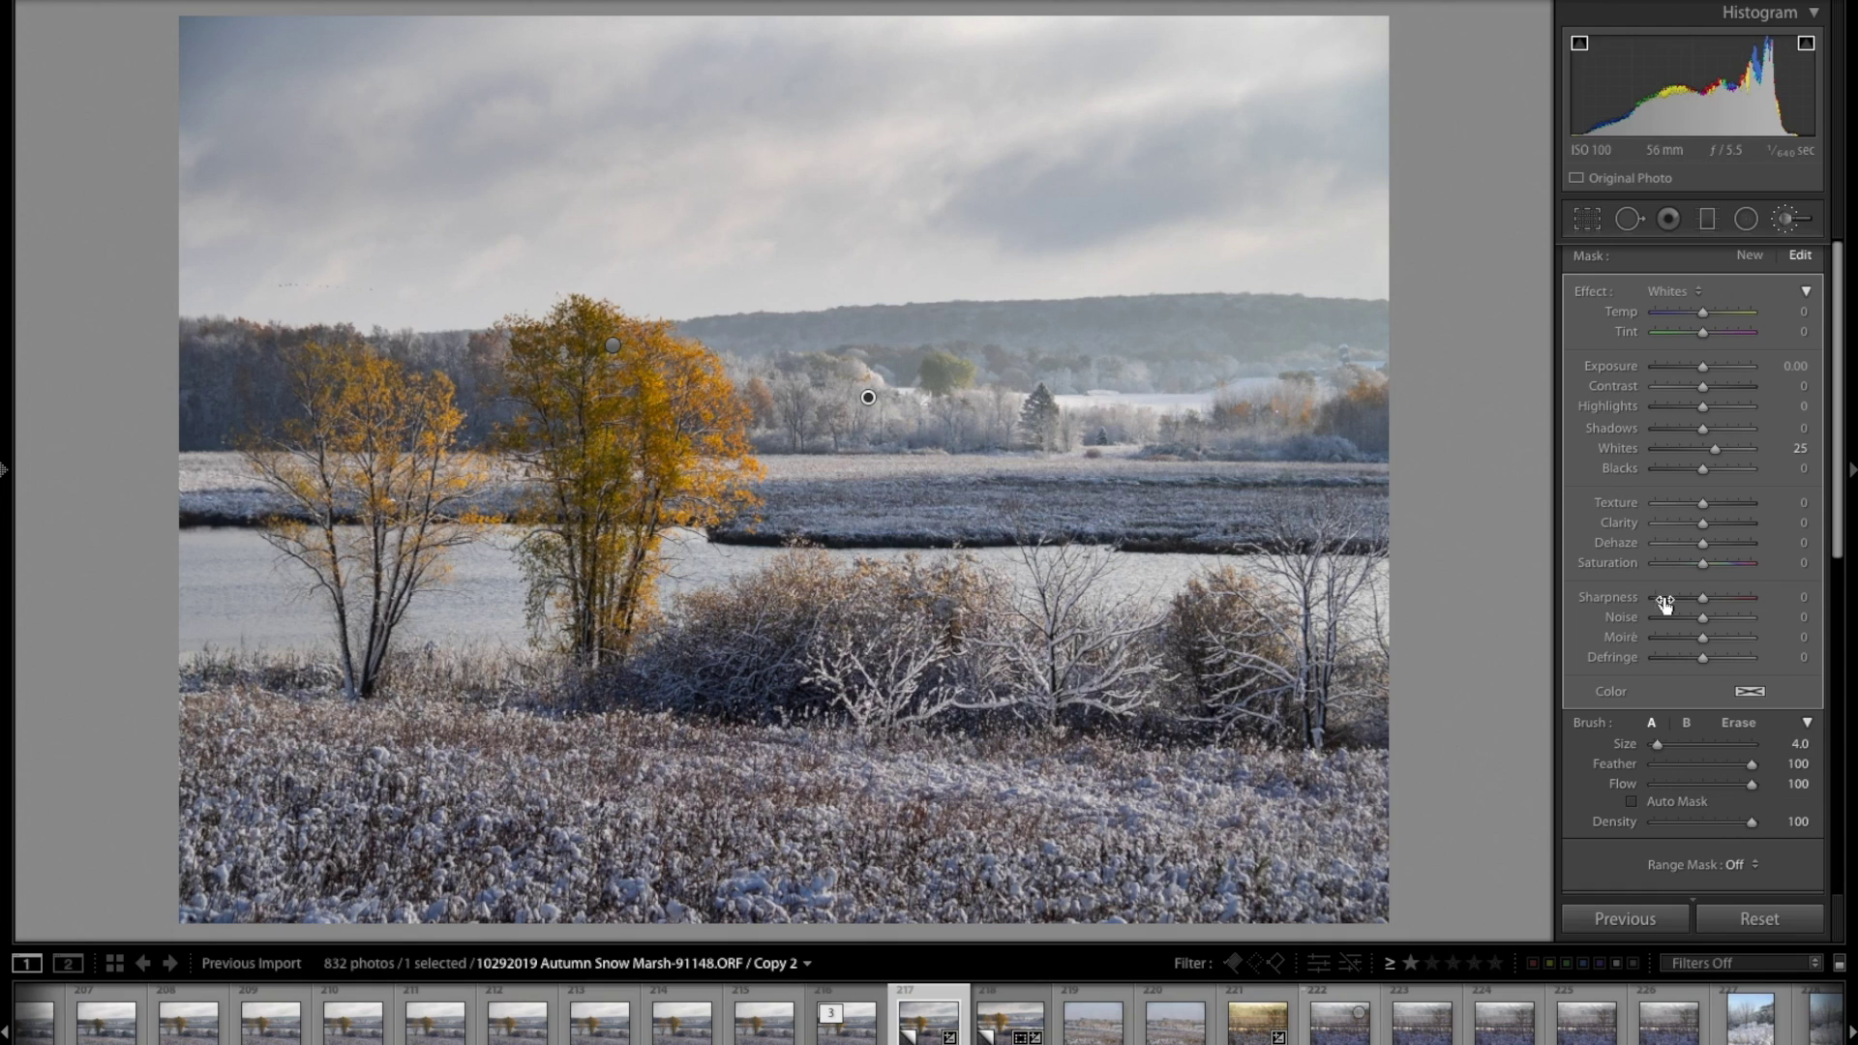
pyautogui.moveTo(1316, 399)
pyautogui.mouseDown()
pyautogui.moveTo(1286, 394)
pyautogui.moveTo(1340, 394)
pyautogui.moveTo(1264, 396)
pyautogui.mouseUp()
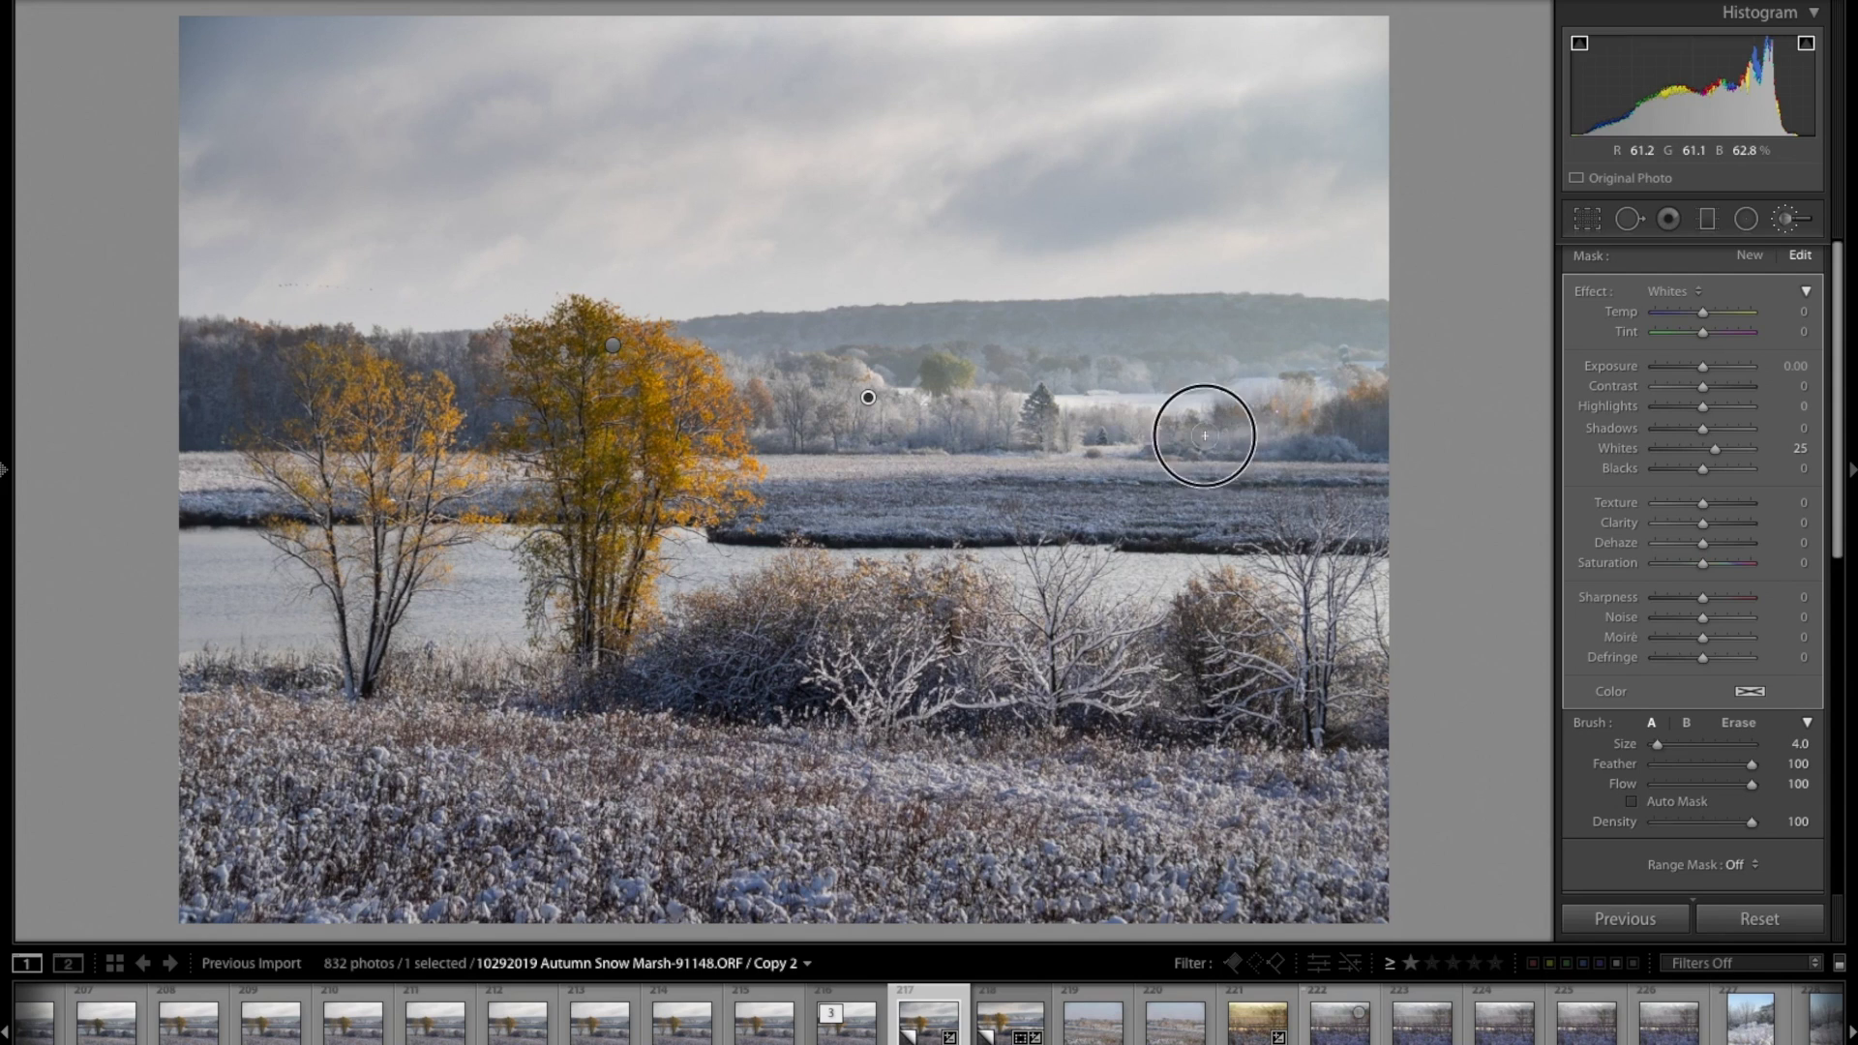
pyautogui.moveTo(1151, 422)
pyautogui.mouseDown()
pyautogui.moveTo(1083, 416)
pyautogui.moveTo(1062, 433)
pyautogui.moveTo(992, 400)
pyautogui.moveTo(888, 416)
pyautogui.moveTo(862, 384)
pyautogui.moveTo(778, 378)
pyautogui.moveTo(975, 347)
pyautogui.mouseUp()
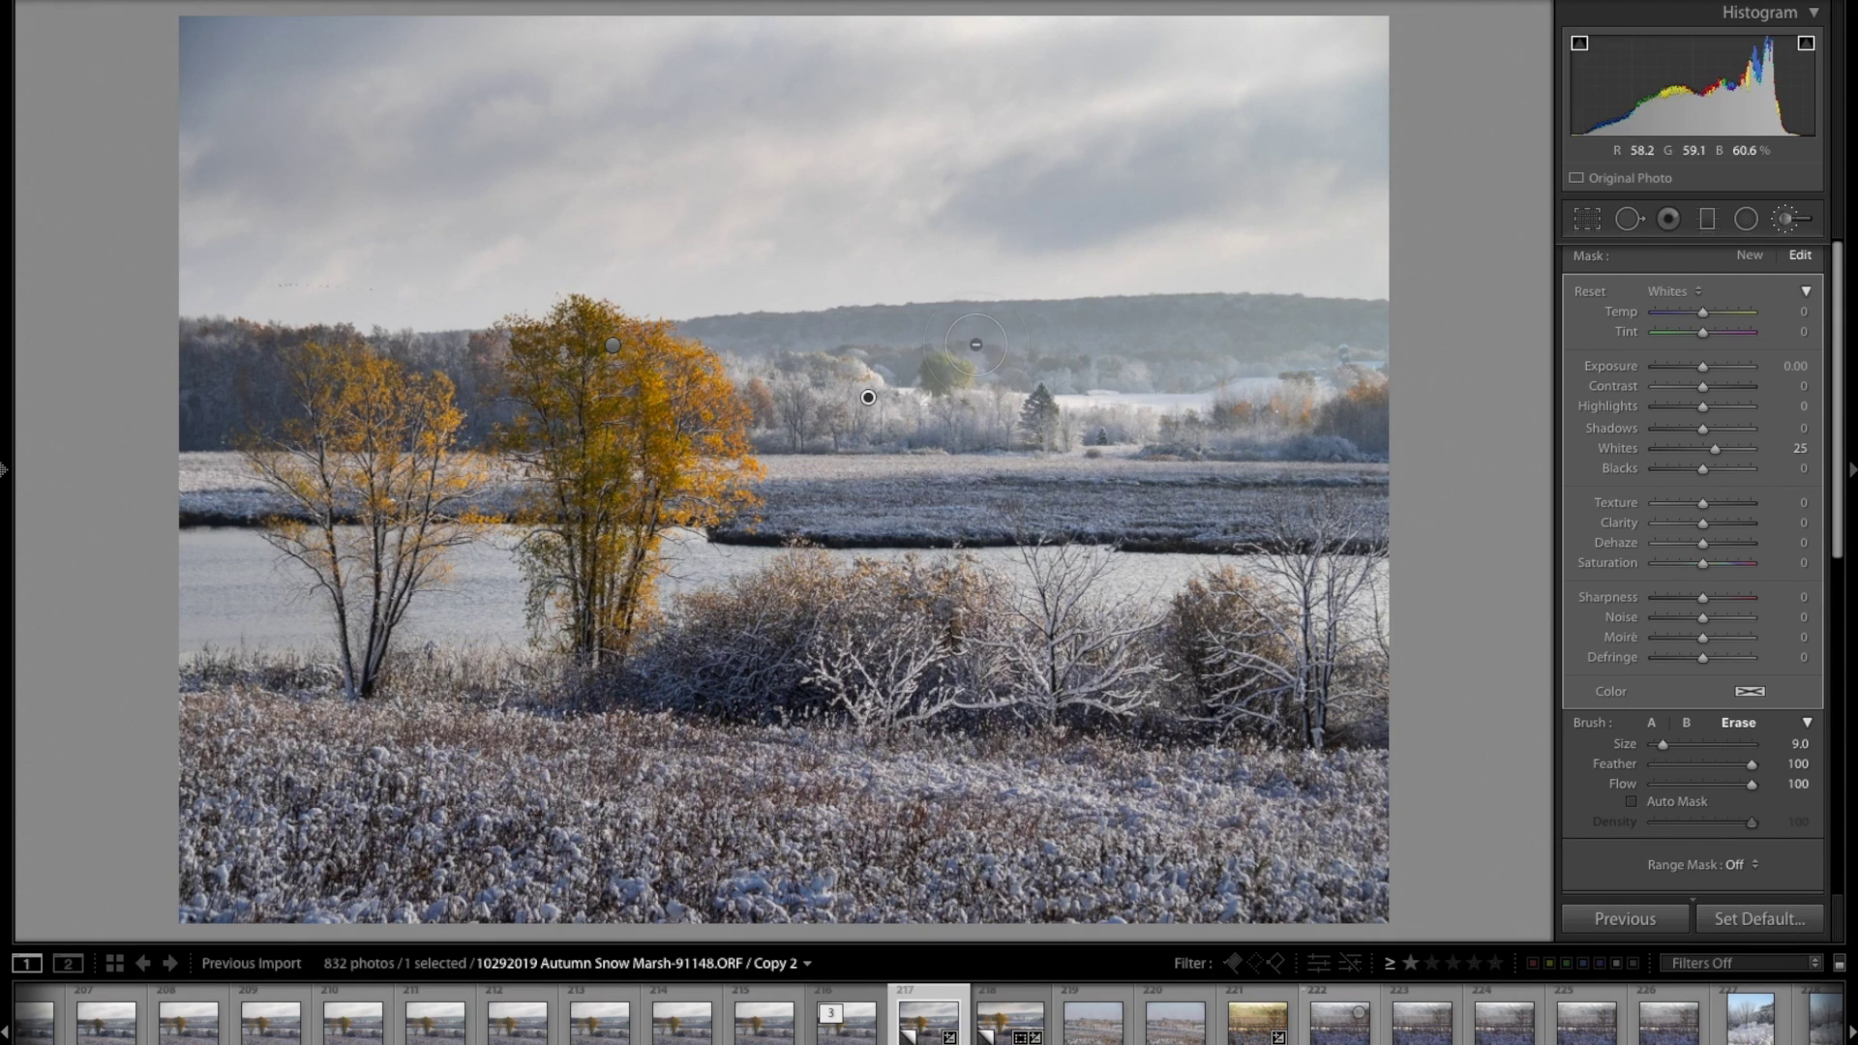
# Erase part of the Whites mask from the treeline, toggling erase mode with Alt.
pyautogui.moveTo(969, 344)
pyautogui.mouseDown()
pyautogui.moveTo(987, 358)
pyautogui.moveTo(978, 340)
pyautogui.moveTo(900, 345)
pyautogui.moveTo(987, 321)
pyautogui.moveTo(984, 349)
pyautogui.moveTo(1054, 340)
pyautogui.mouseUp()
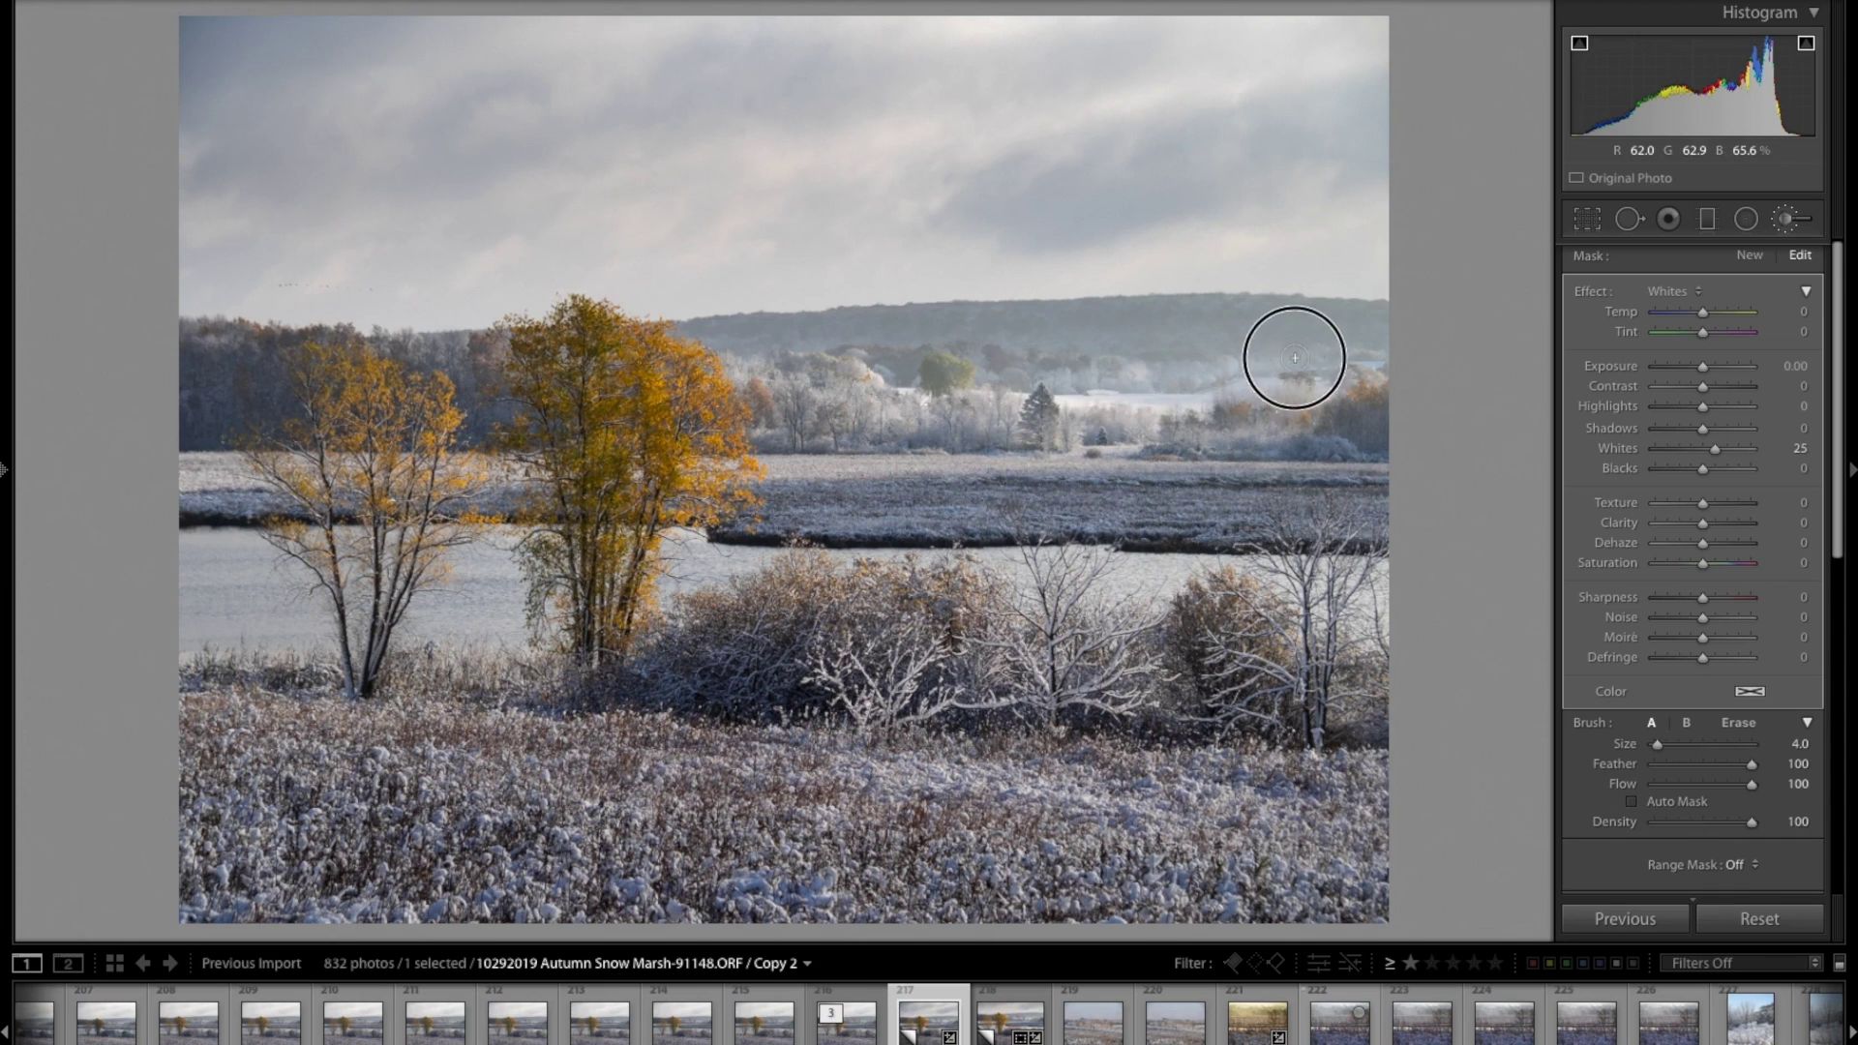
pyautogui.press('alt')
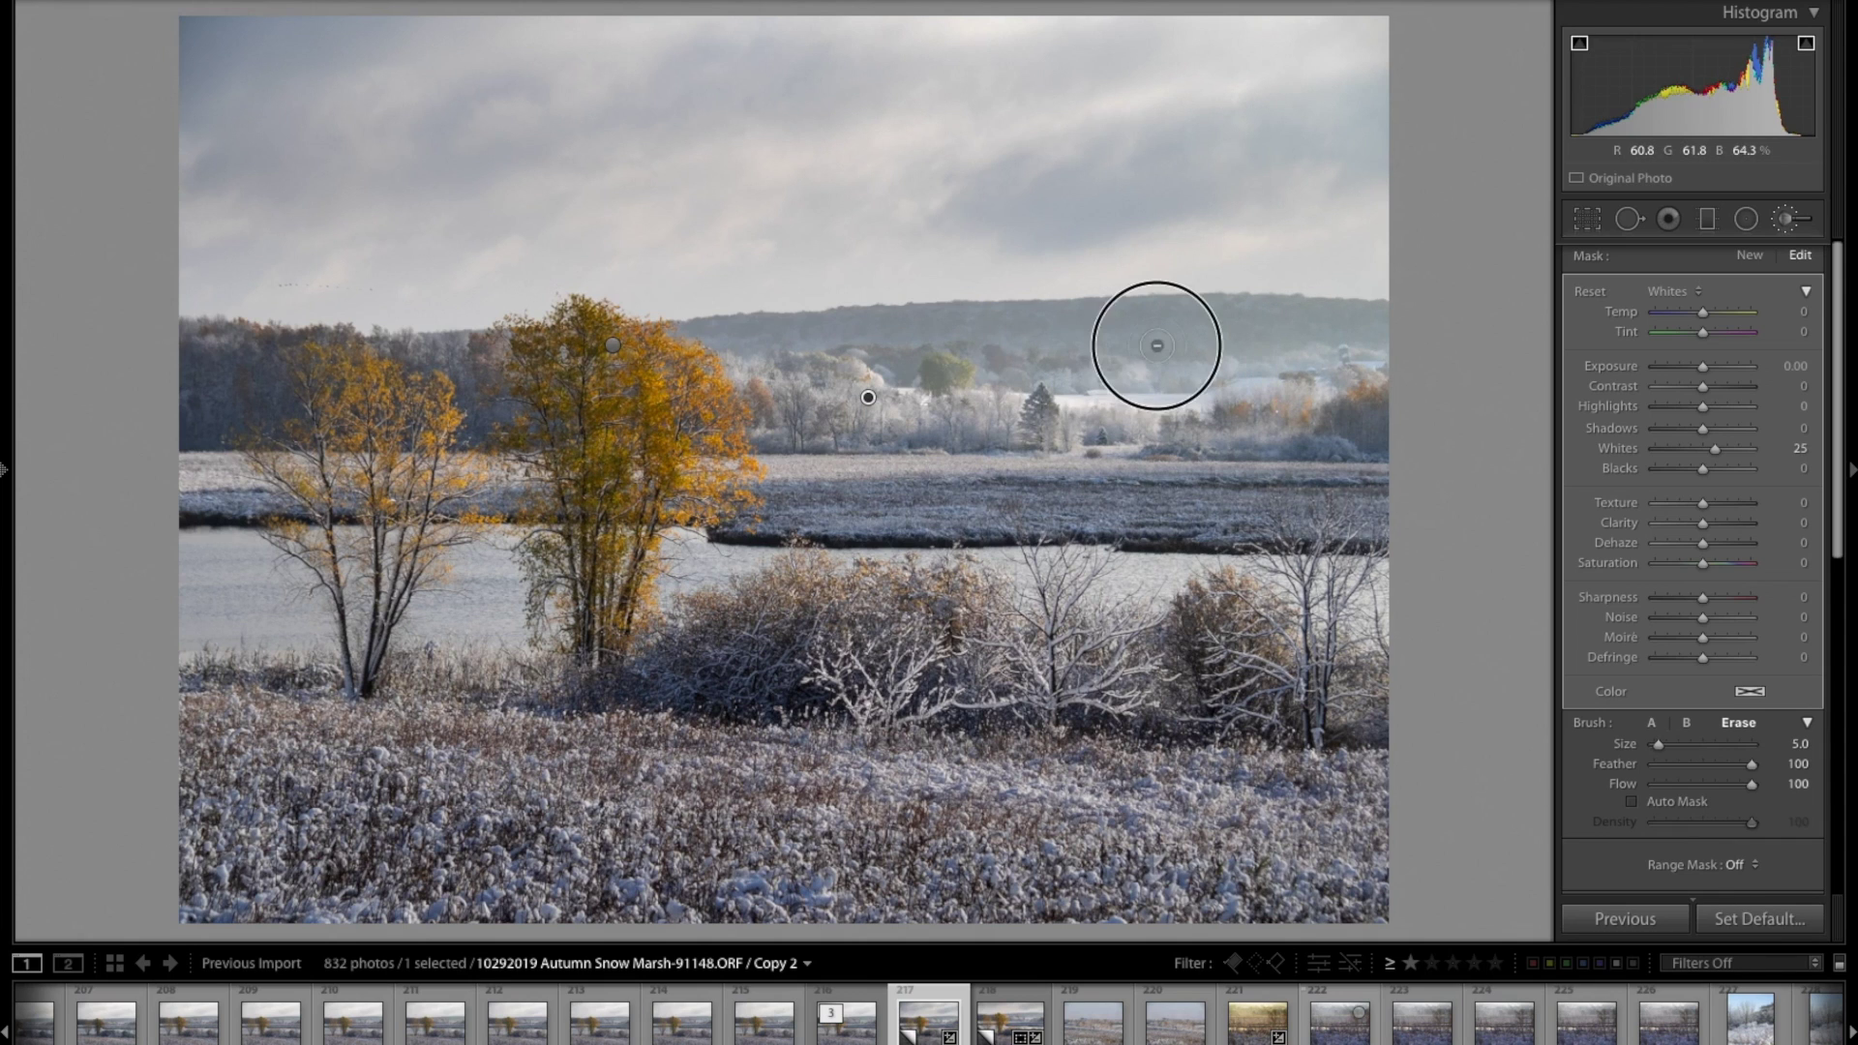
pyautogui.press('[')
pyautogui.press('[')
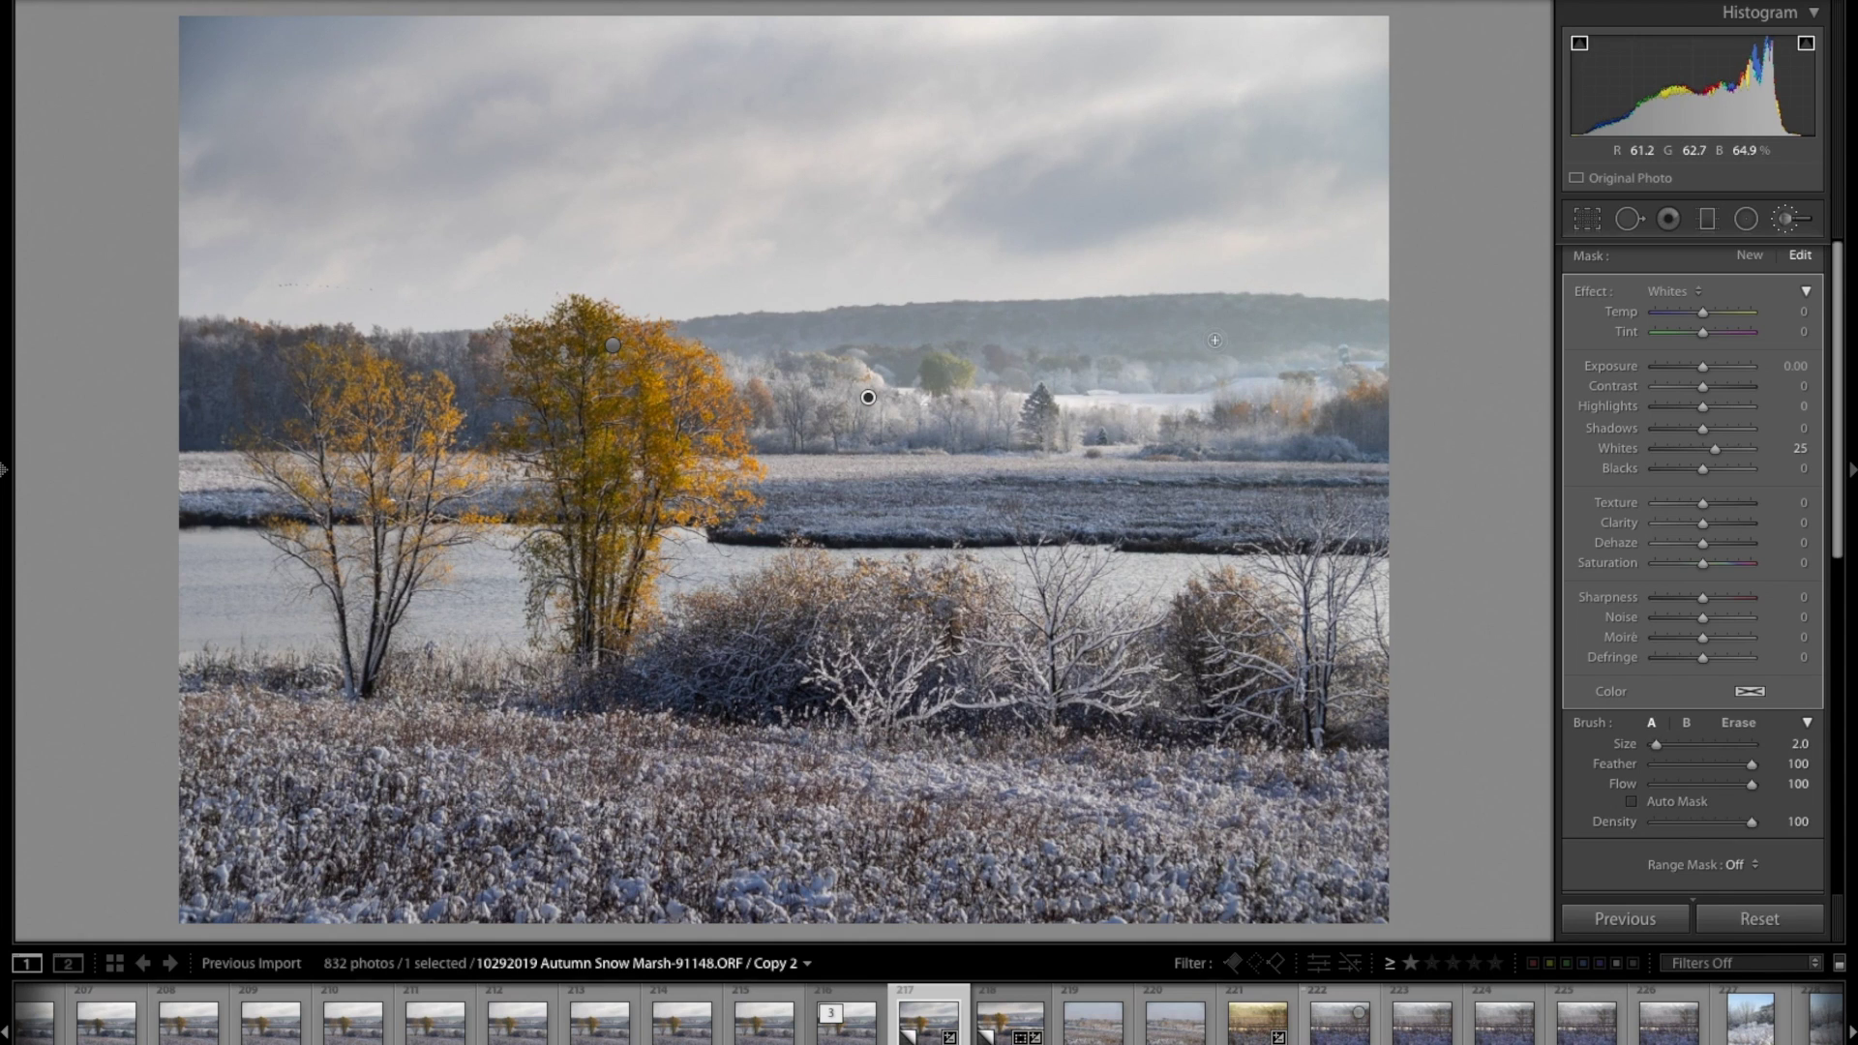
pyautogui.press('alt')
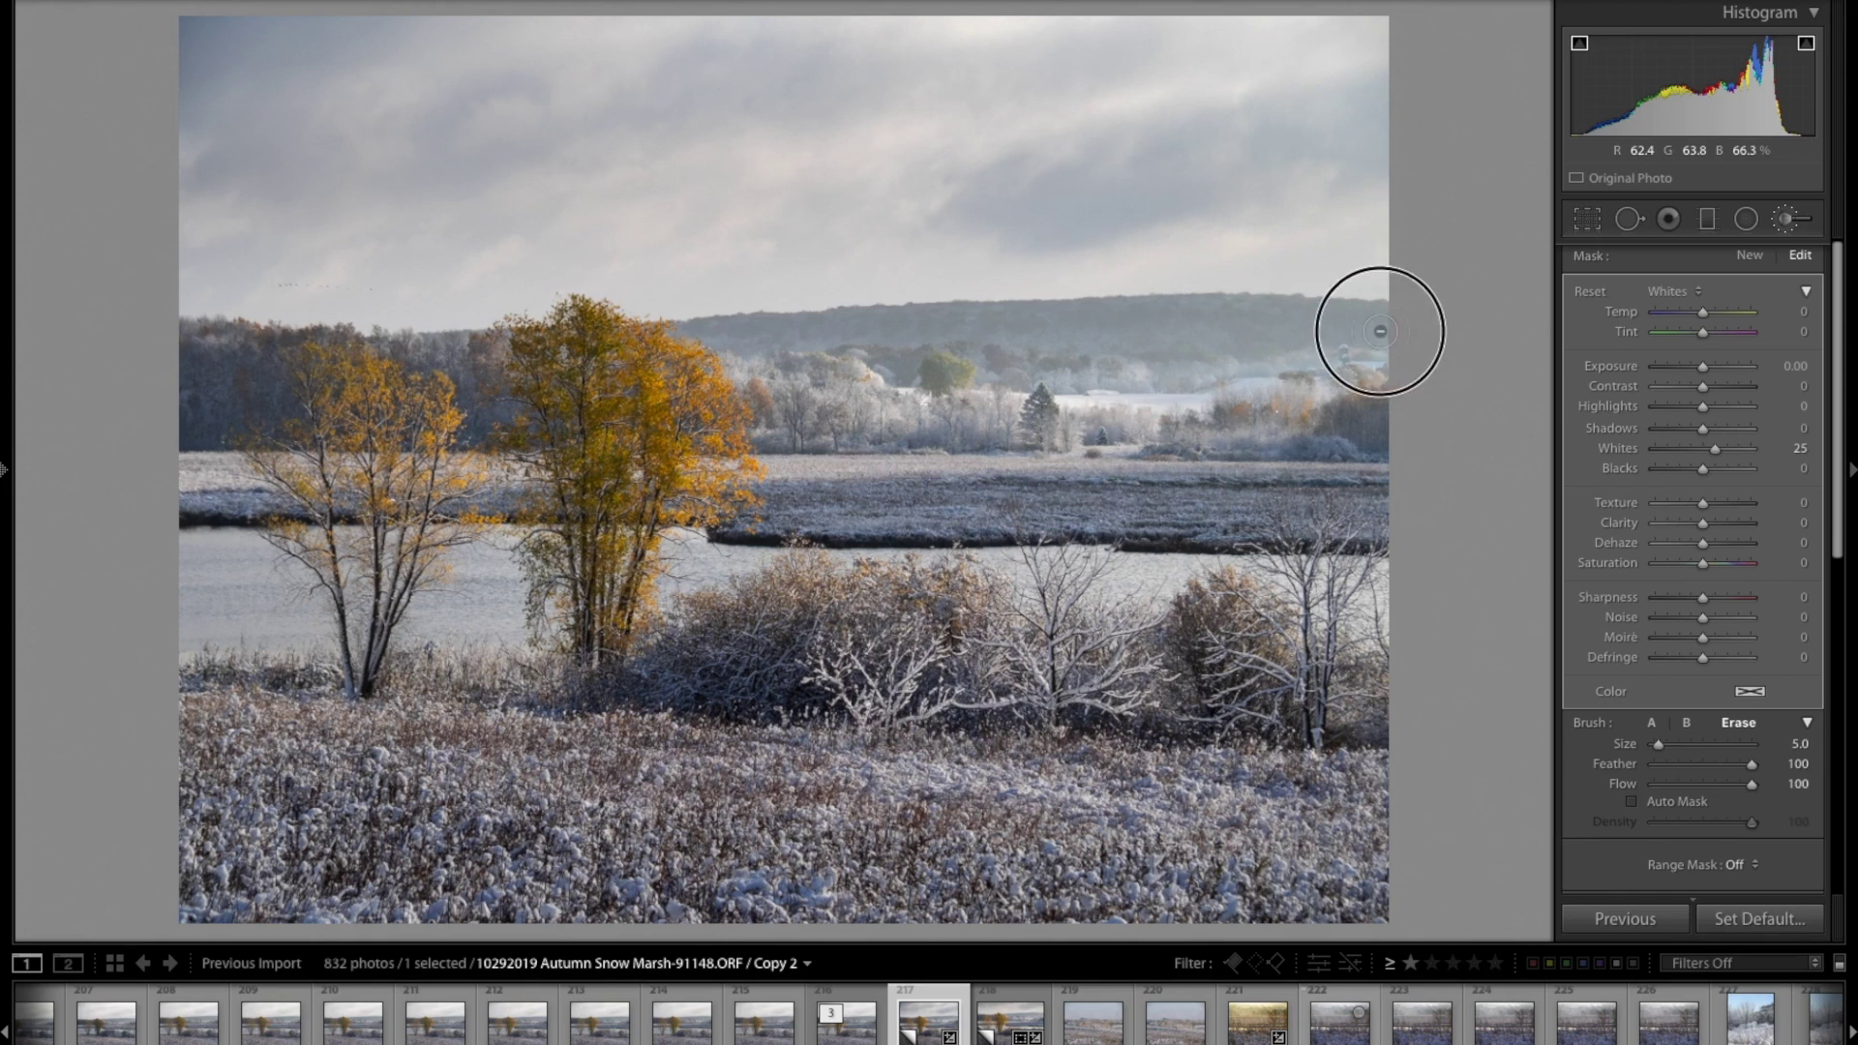
pyautogui.press('alt')
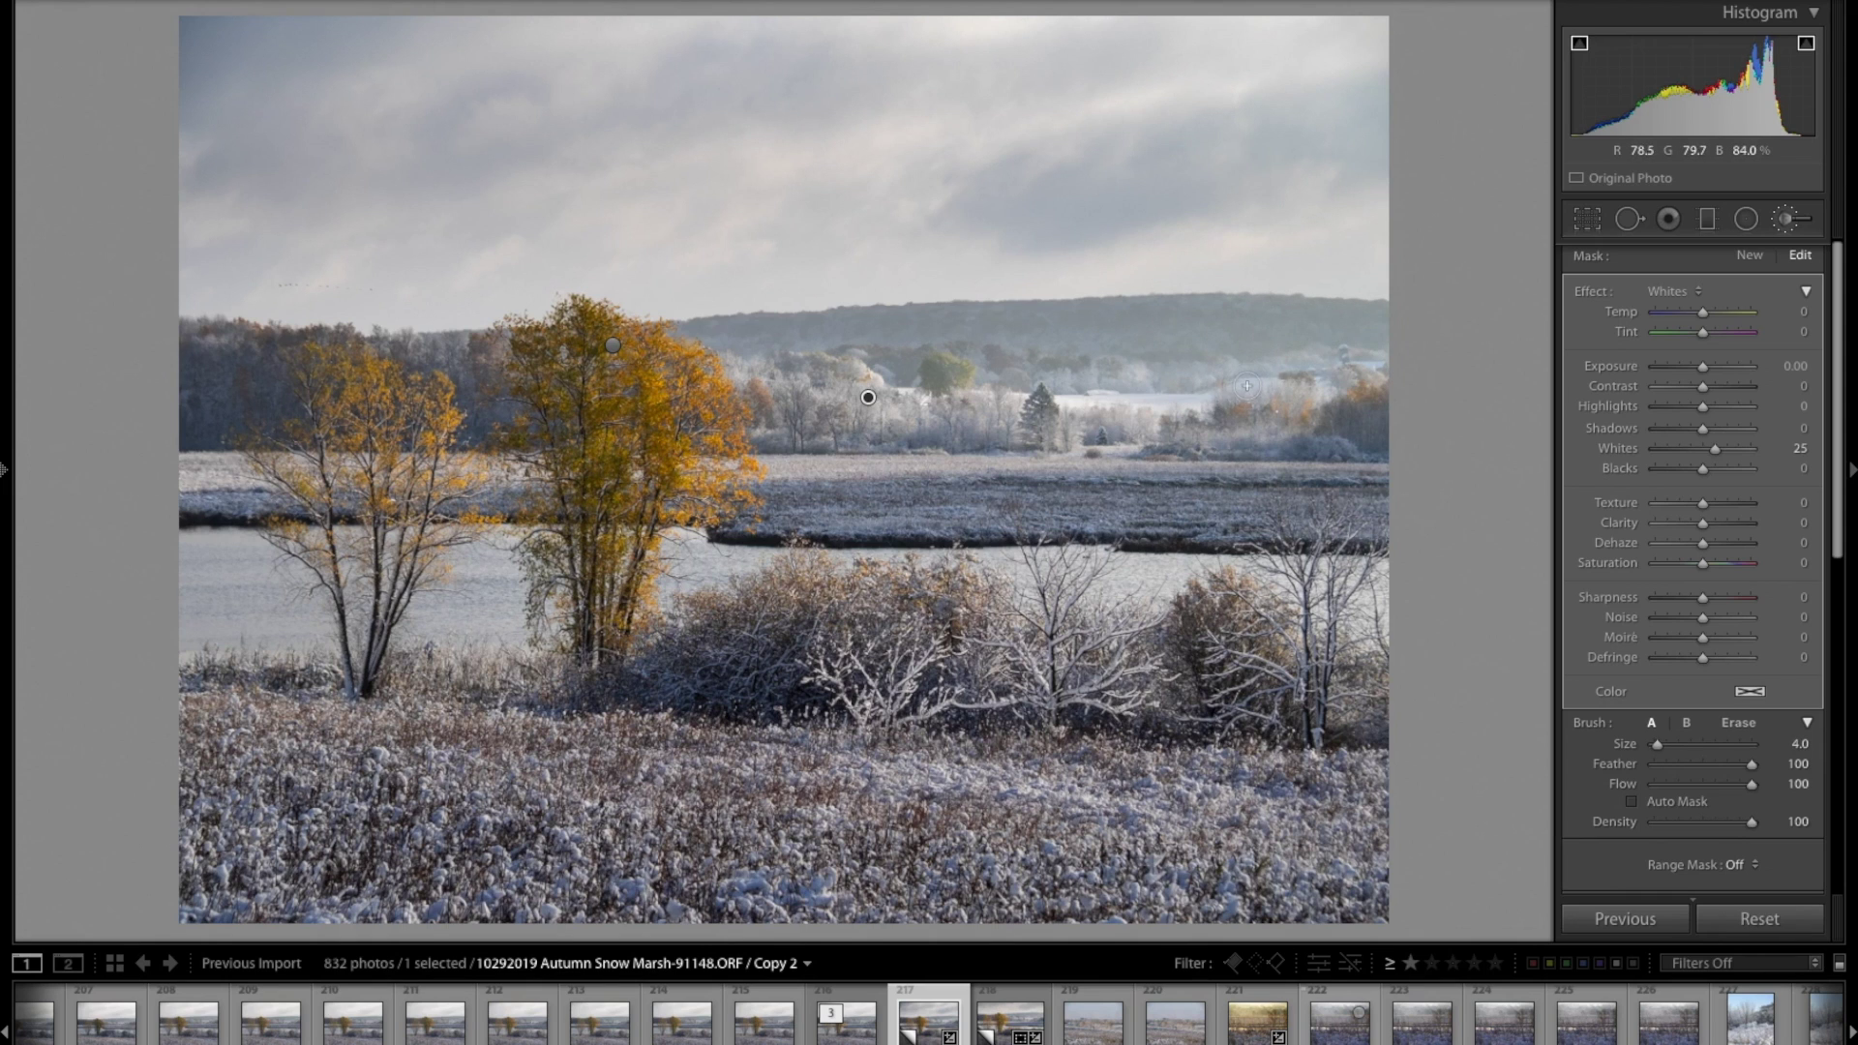
pyautogui.press('alt')
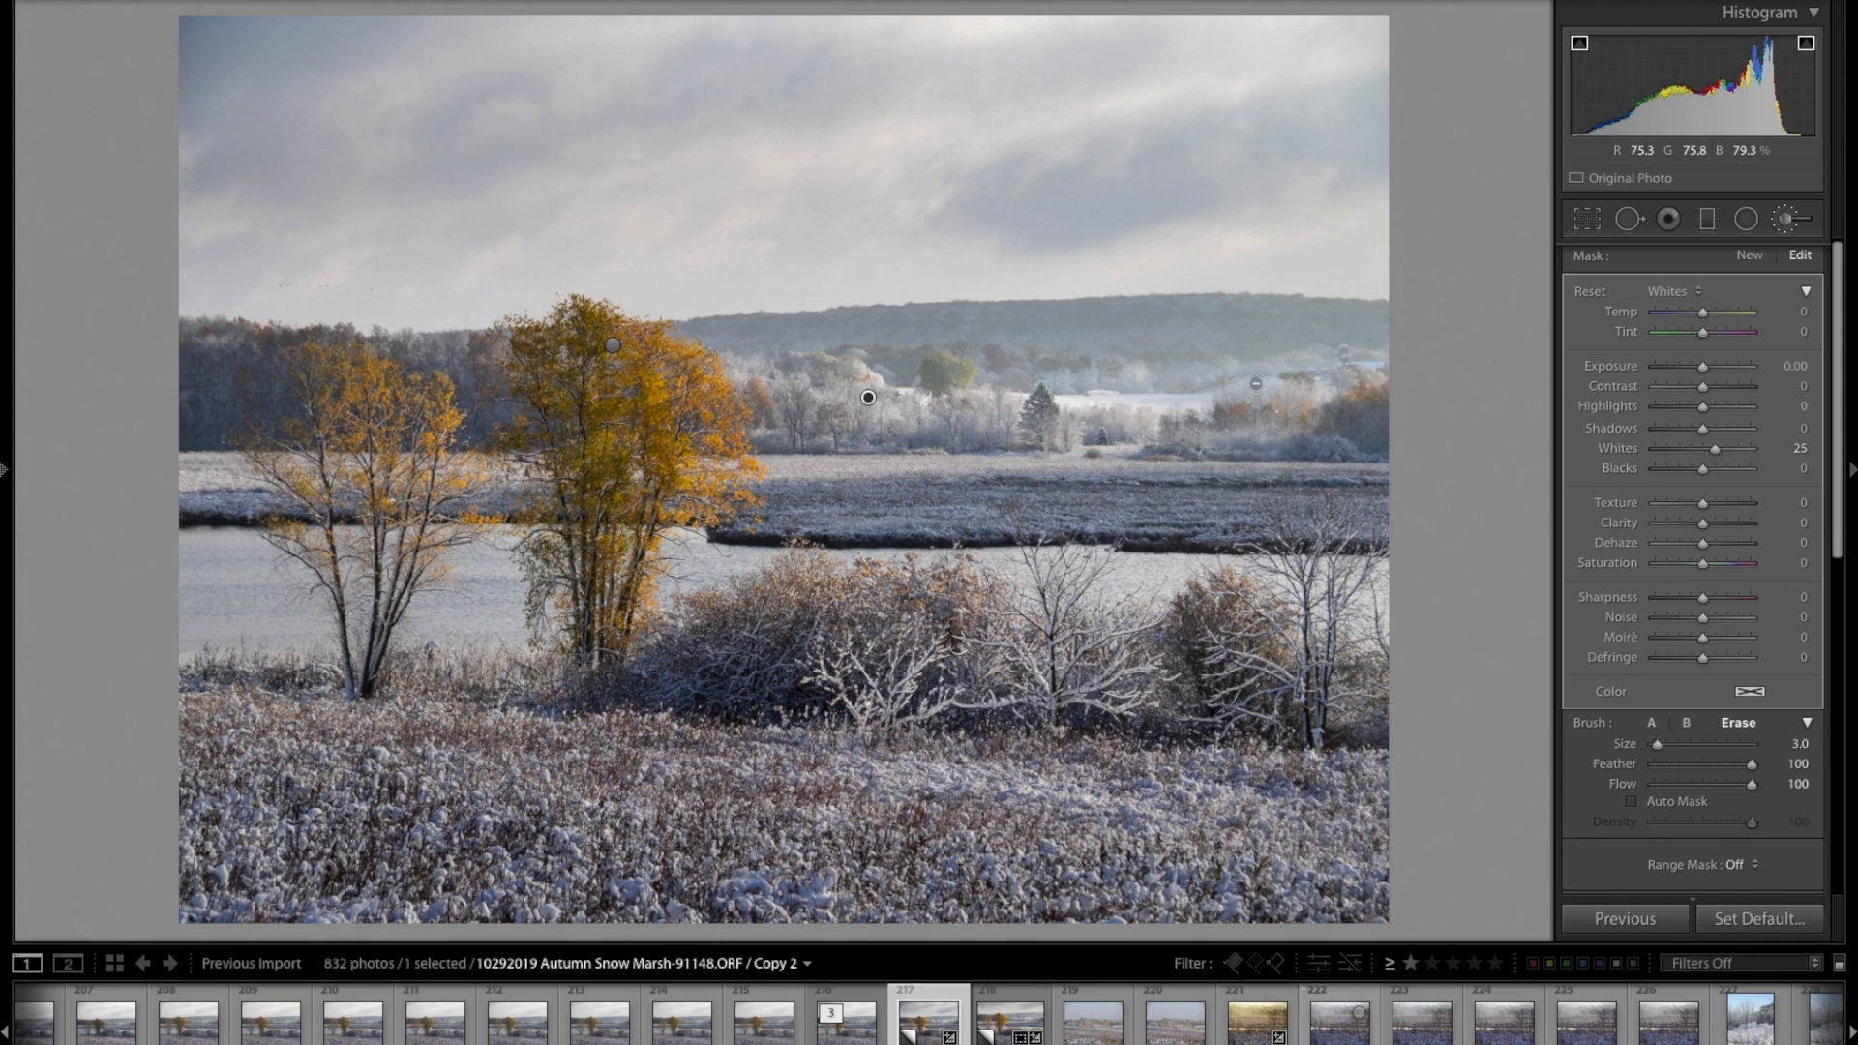
pyautogui.press('alt')
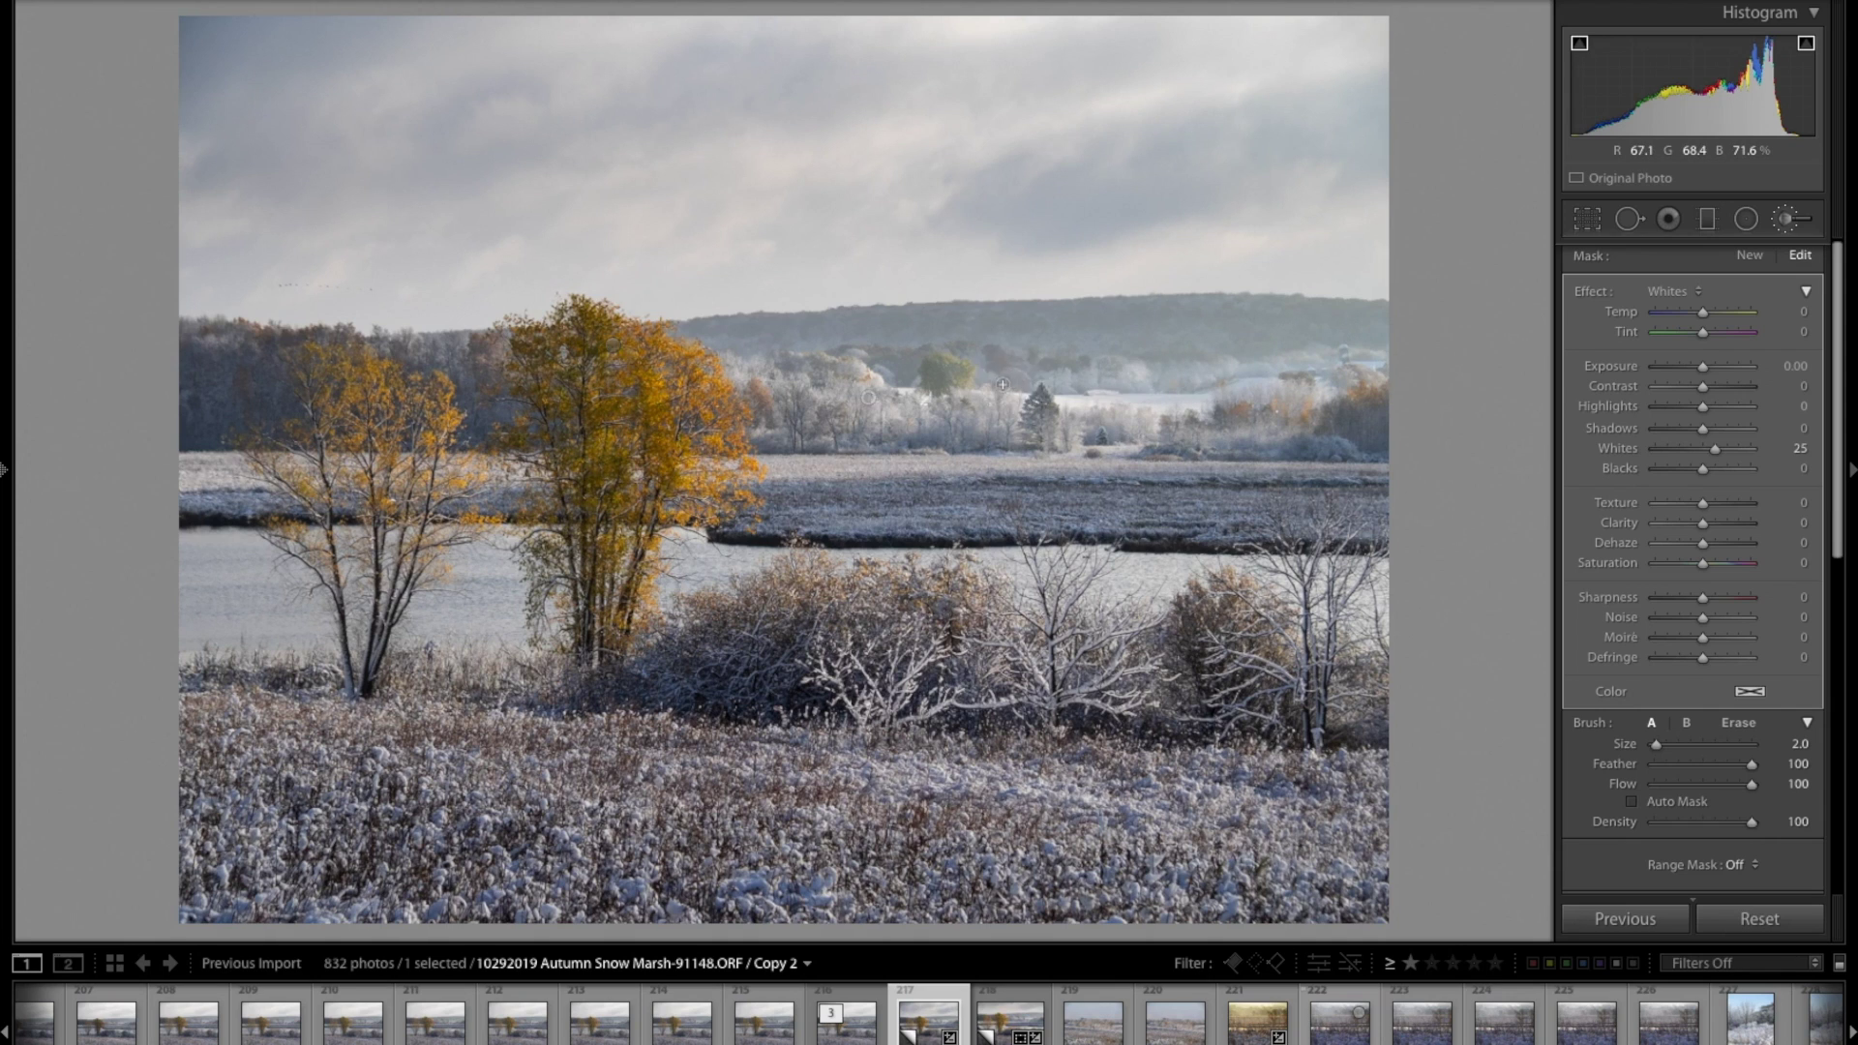
# Hide the pins, paint whites along the misty treeline, and undo the orange-tree stroke.
pyautogui.press('h')
pyautogui.press('h')
pyautogui.moveTo(1312, 428)
pyautogui.mouseDown()
pyautogui.moveTo(1065, 443)
pyautogui.moveTo(1042, 388)
pyautogui.moveTo(1053, 408)
pyautogui.moveTo(1012, 427)
pyautogui.mouseUp()
pyautogui.moveTo(487, 348); pyautogui.dragTo(177, 326)
pyautogui.moveTo(651, 359)
pyautogui.mouseDown()
pyautogui.moveTo(684, 352)
pyautogui.moveTo(705, 389)
pyautogui.mouseUp()
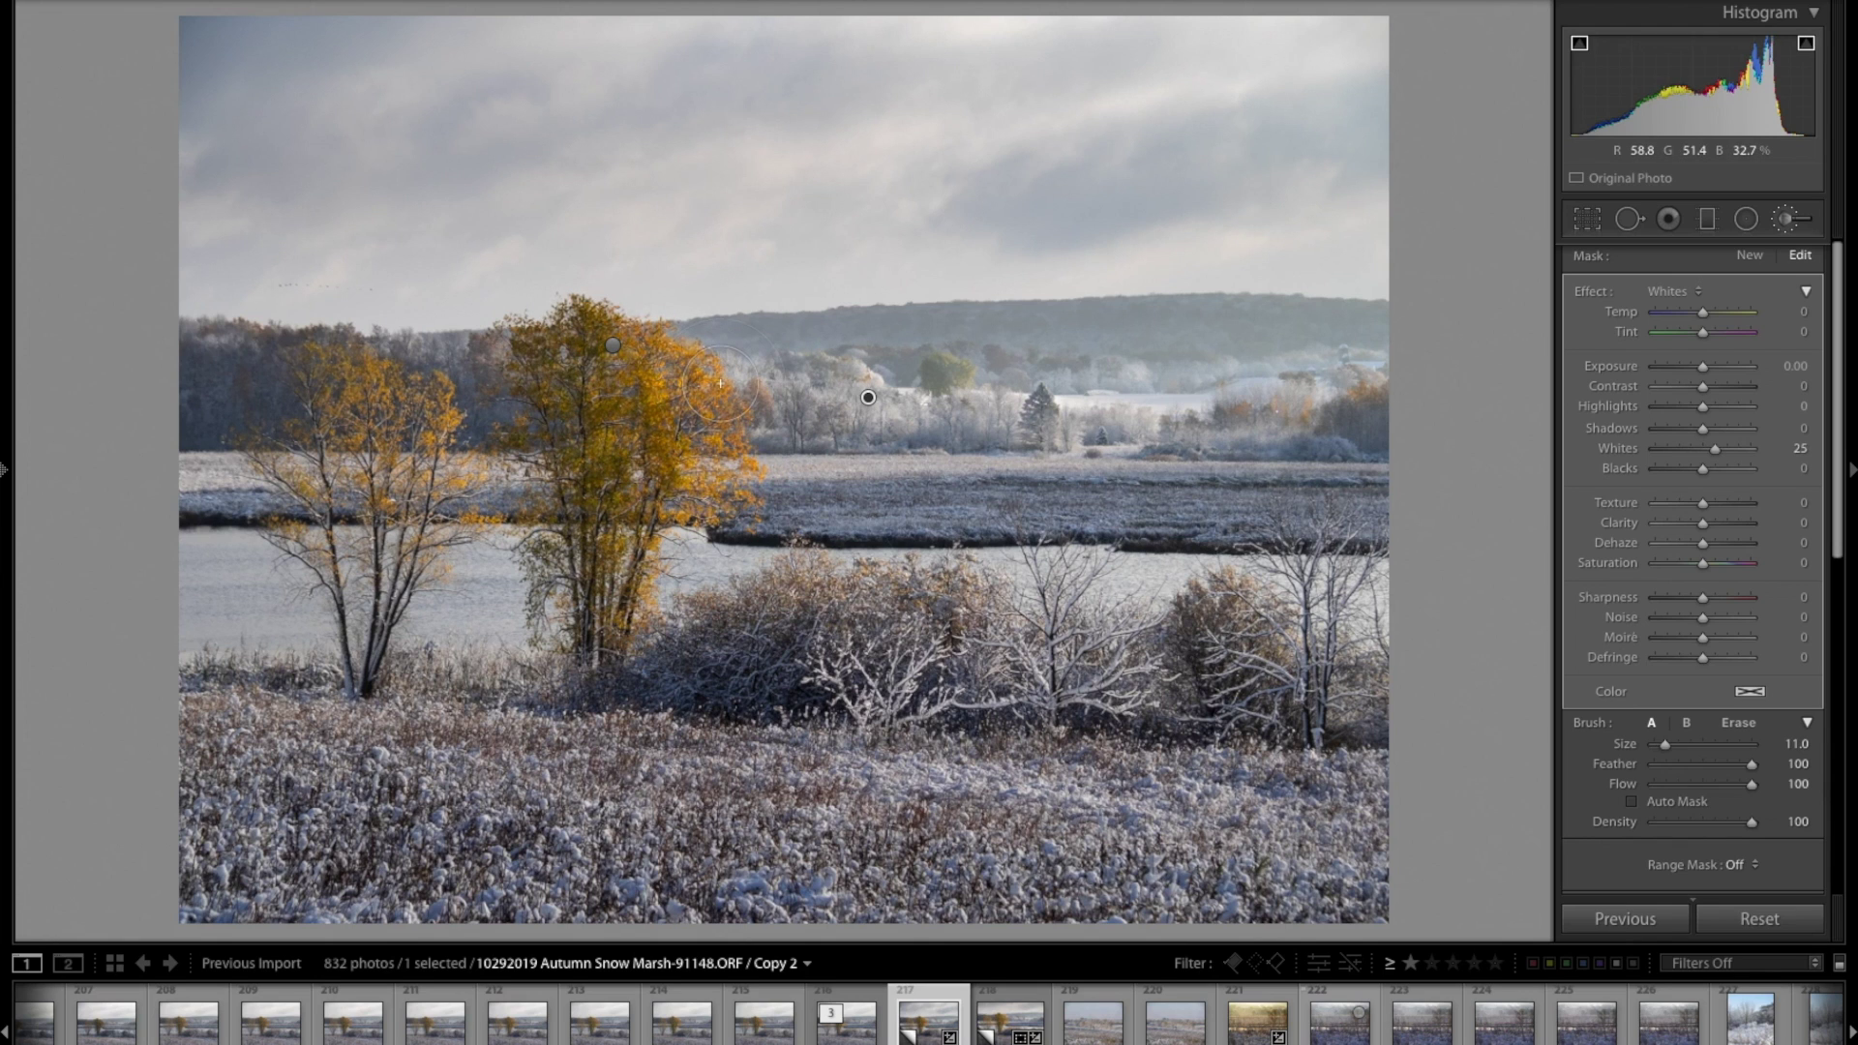
pyautogui.hotkey('ctrl', 'z')
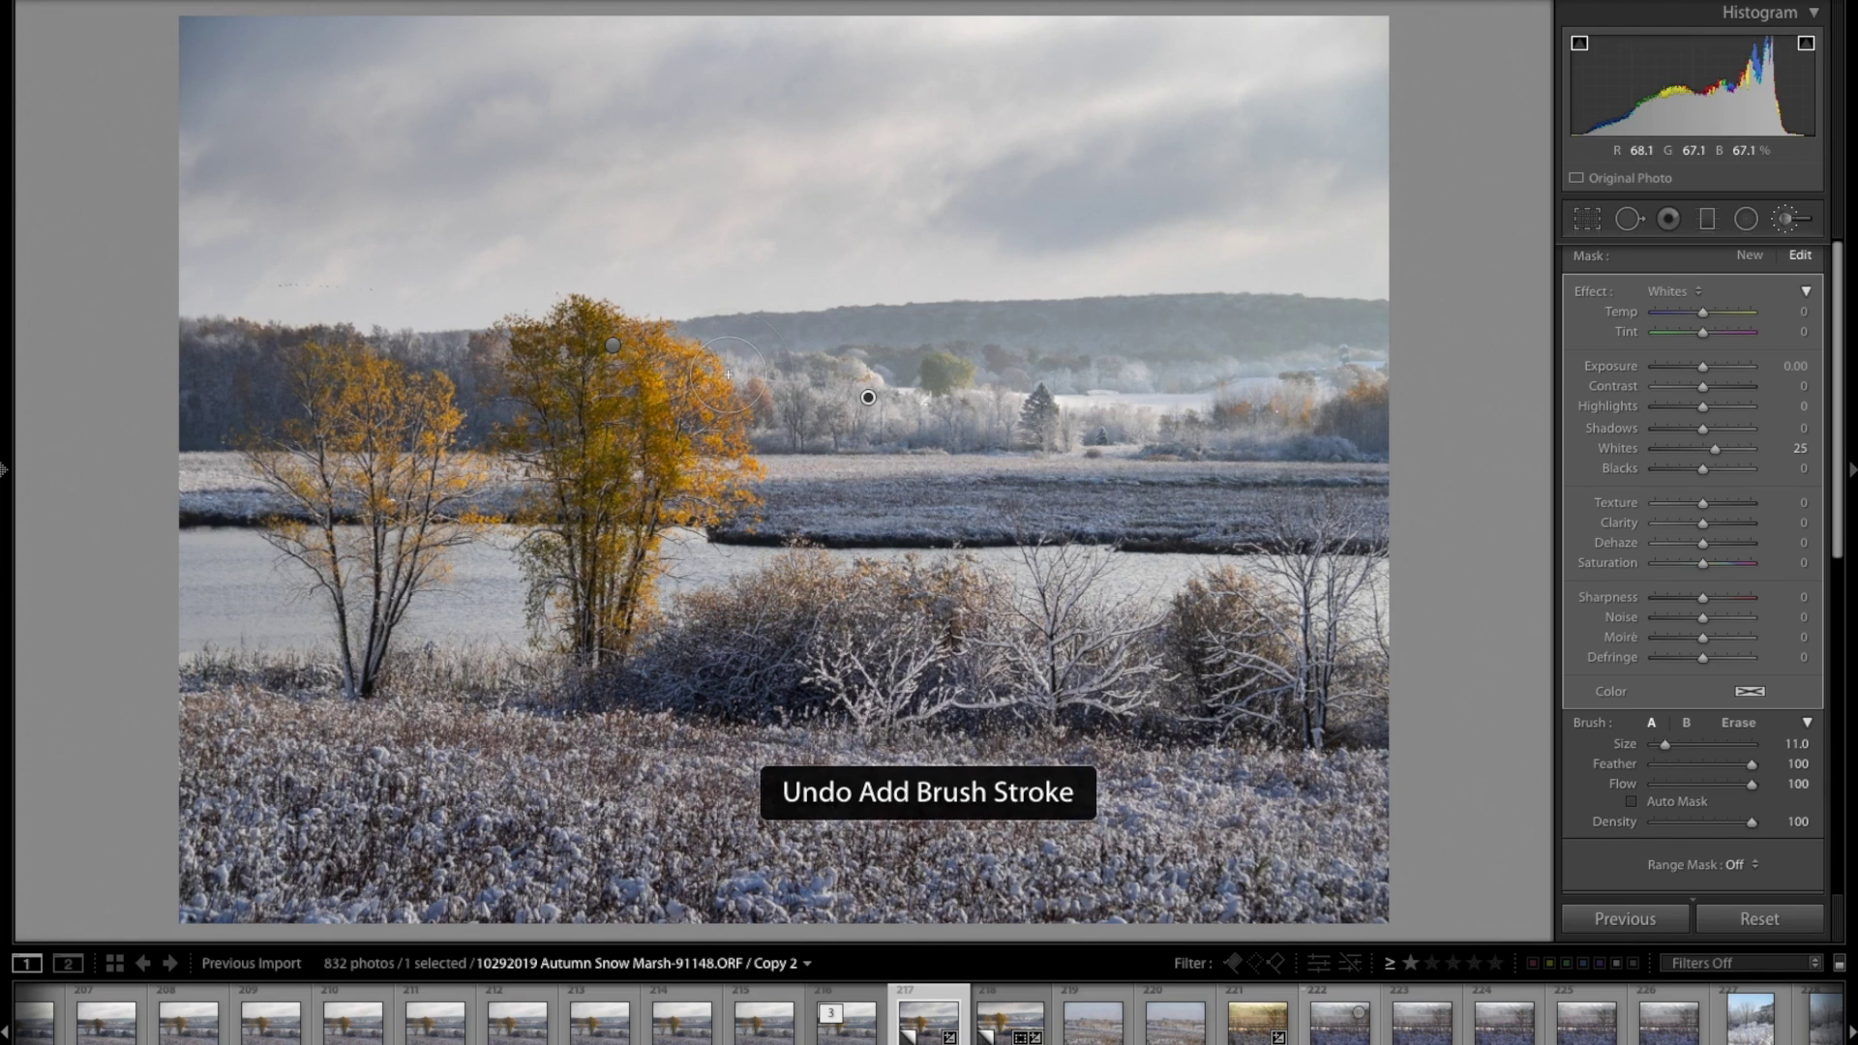
# Shrink the Whites brush and set its Flow to 10.
pyautogui.scroll(-5, 673, 372)
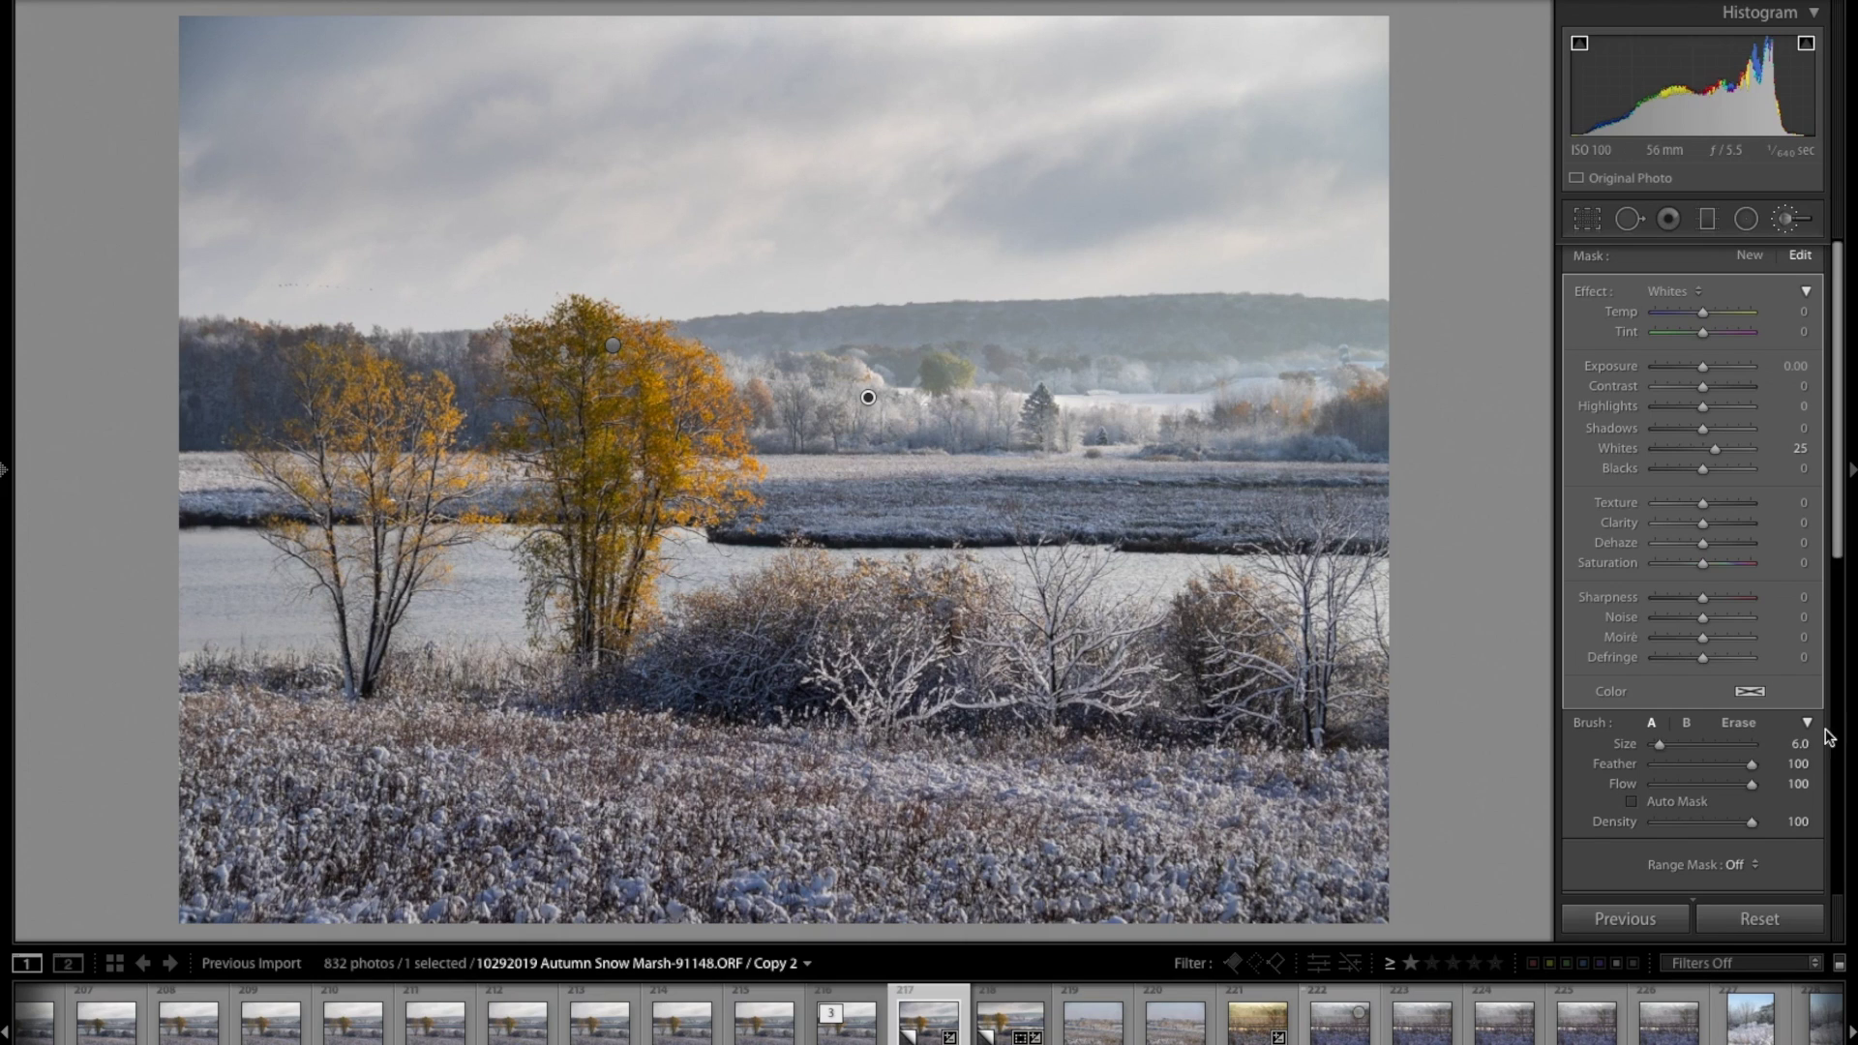
pyautogui.click(1798, 784)
pyautogui.write('10')
pyautogui.press('Return')
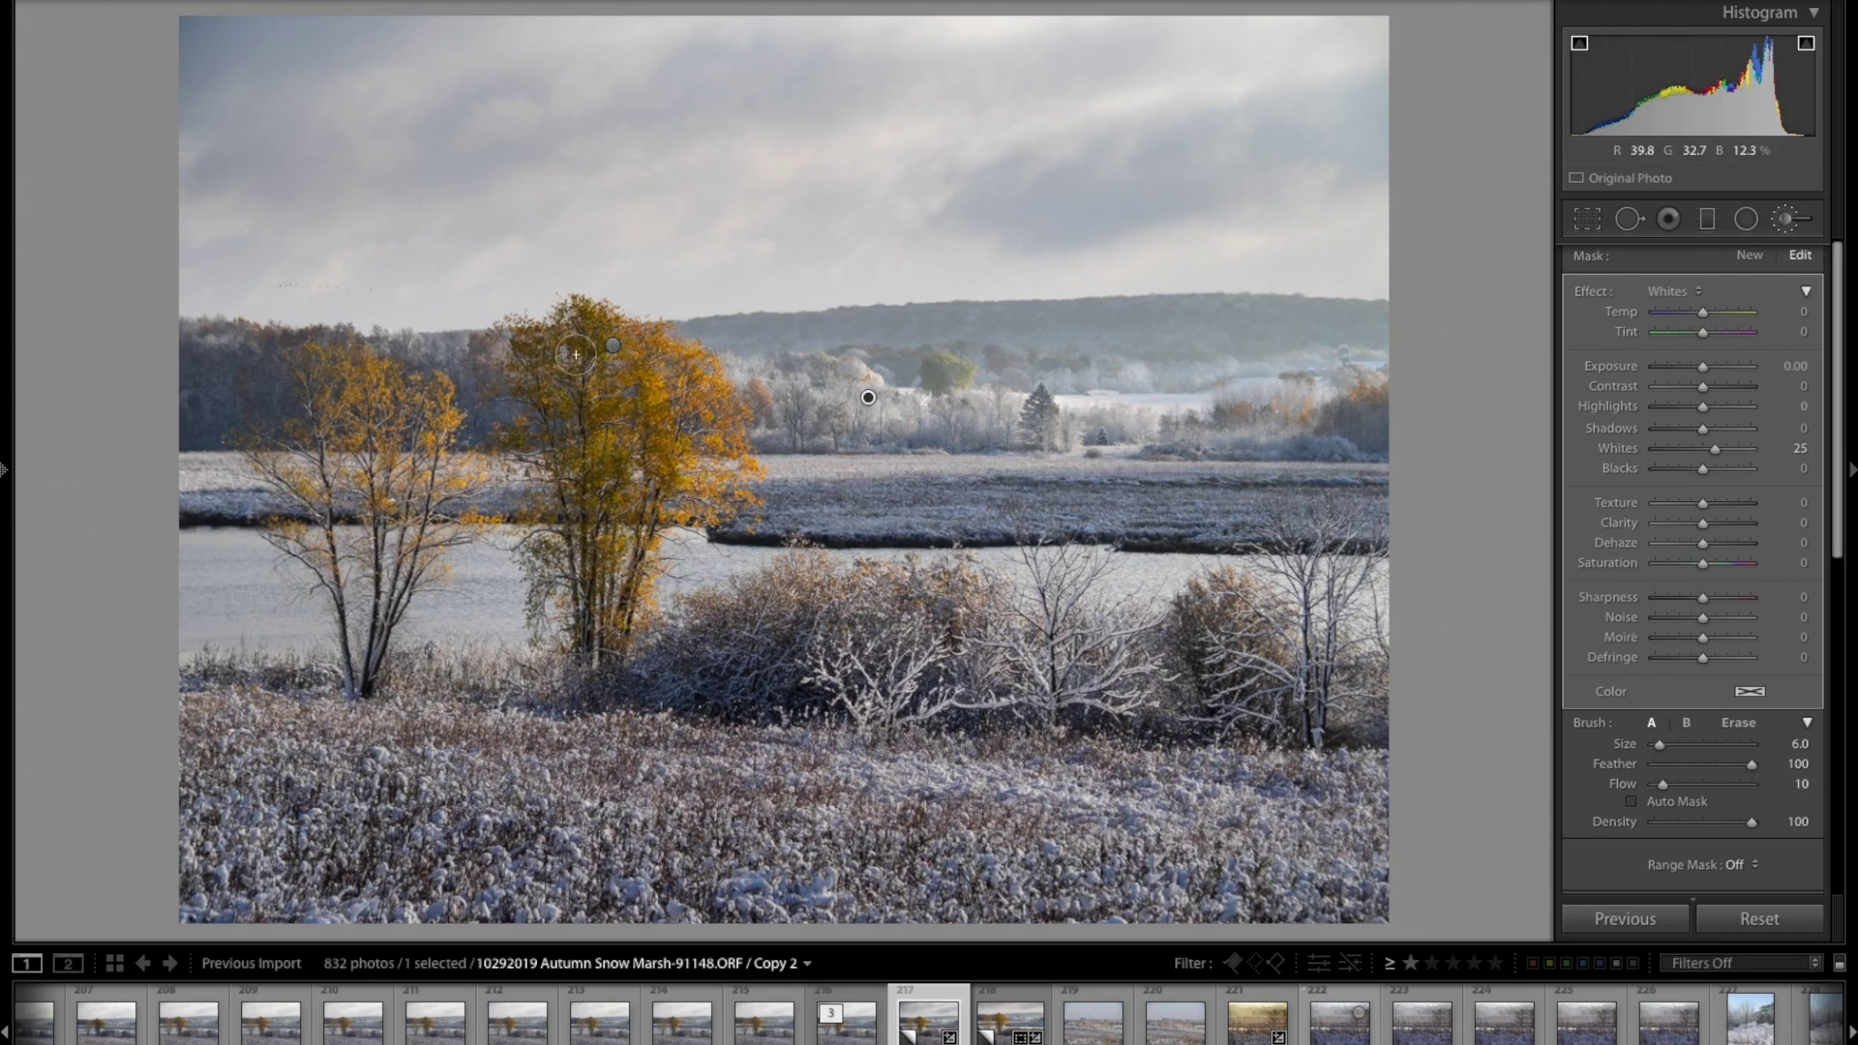
# Paint soft whites strokes over the orange tree, the left tree's crown, the right tree's crown and the distant fog.
pyautogui.moveTo(647, 345)
pyautogui.mouseDown()
pyautogui.moveTo(677, 332)
pyautogui.moveTo(709, 374)
pyautogui.moveTo(705, 463)
pyautogui.moveTo(738, 478)
pyautogui.moveTo(695, 489)
pyautogui.moveTo(651, 332)
pyautogui.moveTo(635, 353)
pyautogui.moveTo(605, 305)
pyautogui.mouseUp()
pyautogui.moveTo(443, 419)
pyautogui.mouseDown()
pyautogui.moveTo(349, 370)
pyautogui.moveTo(355, 438)
pyautogui.moveTo(446, 418)
pyautogui.moveTo(427, 441)
pyautogui.moveTo(466, 481)
pyautogui.mouseUp()
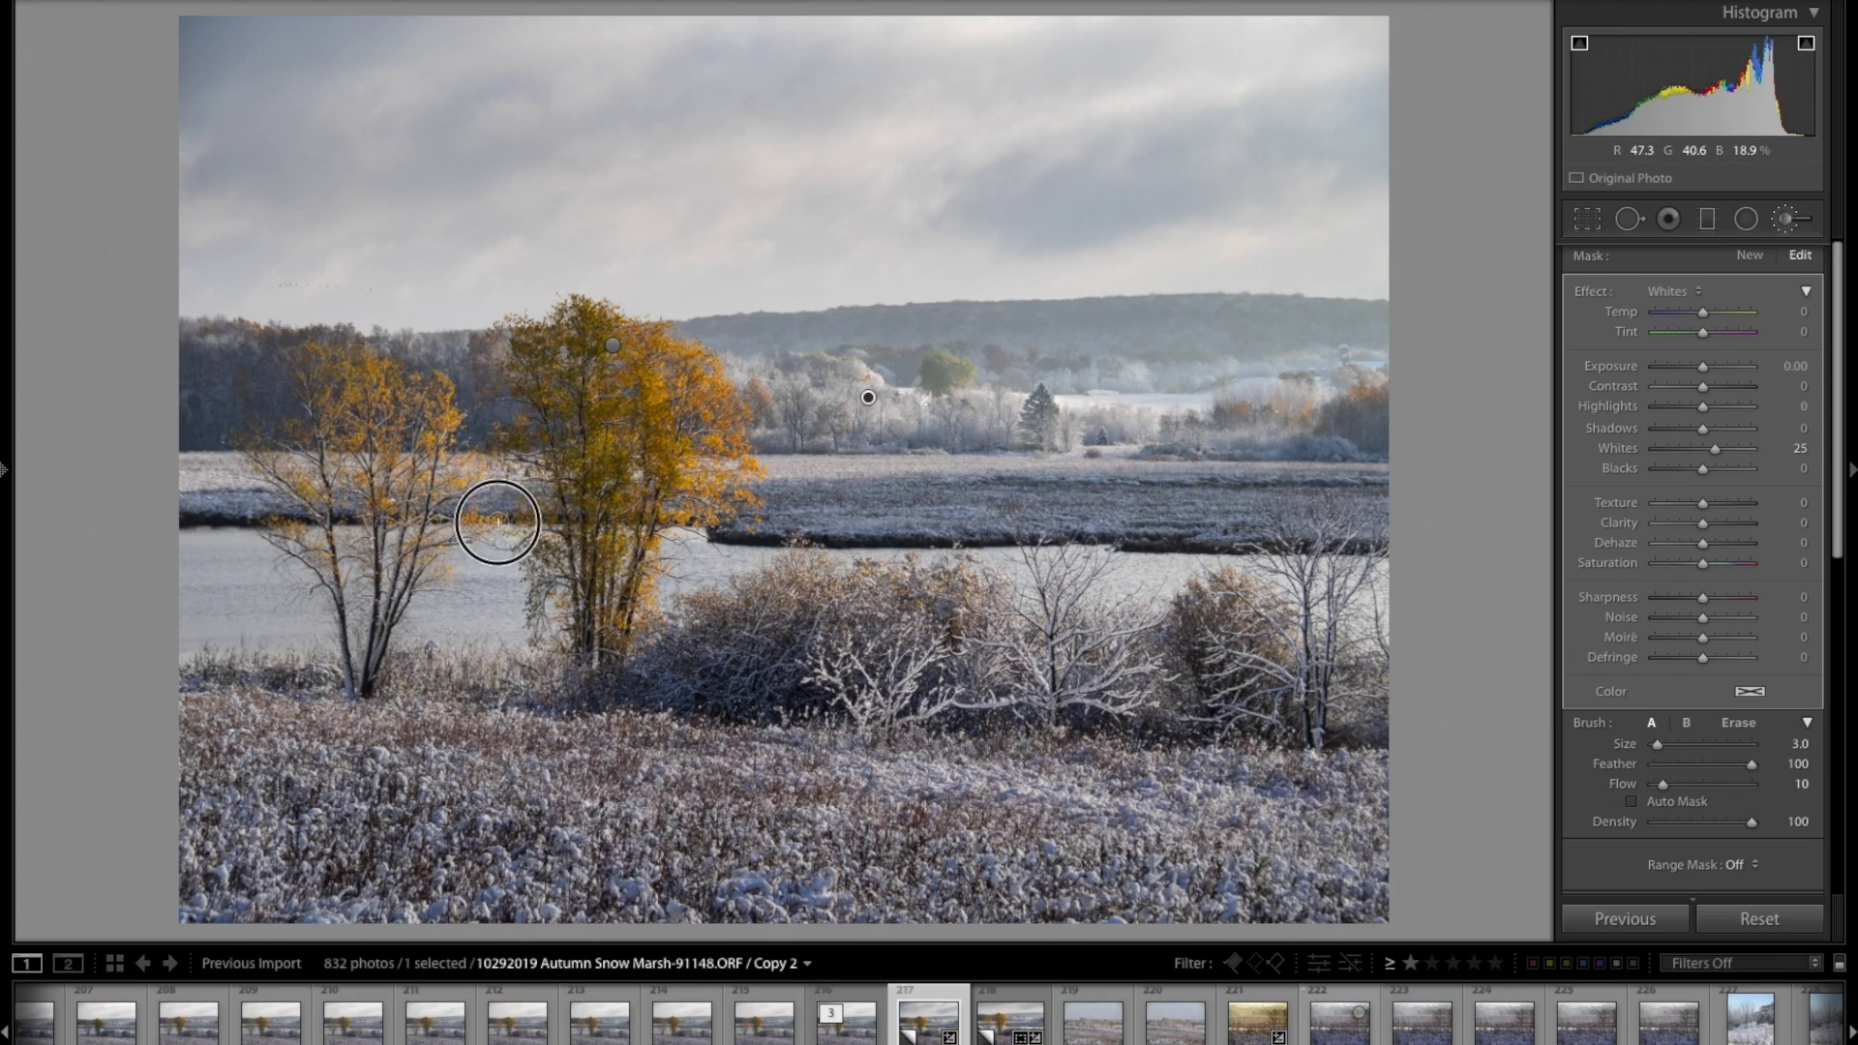
pyautogui.moveTo(647, 342)
pyautogui.mouseDown()
pyautogui.moveTo(684, 344)
pyautogui.moveTo(654, 382)
pyautogui.moveTo(713, 370)
pyautogui.moveTo(700, 404)
pyautogui.moveTo(737, 454)
pyautogui.mouseUp()
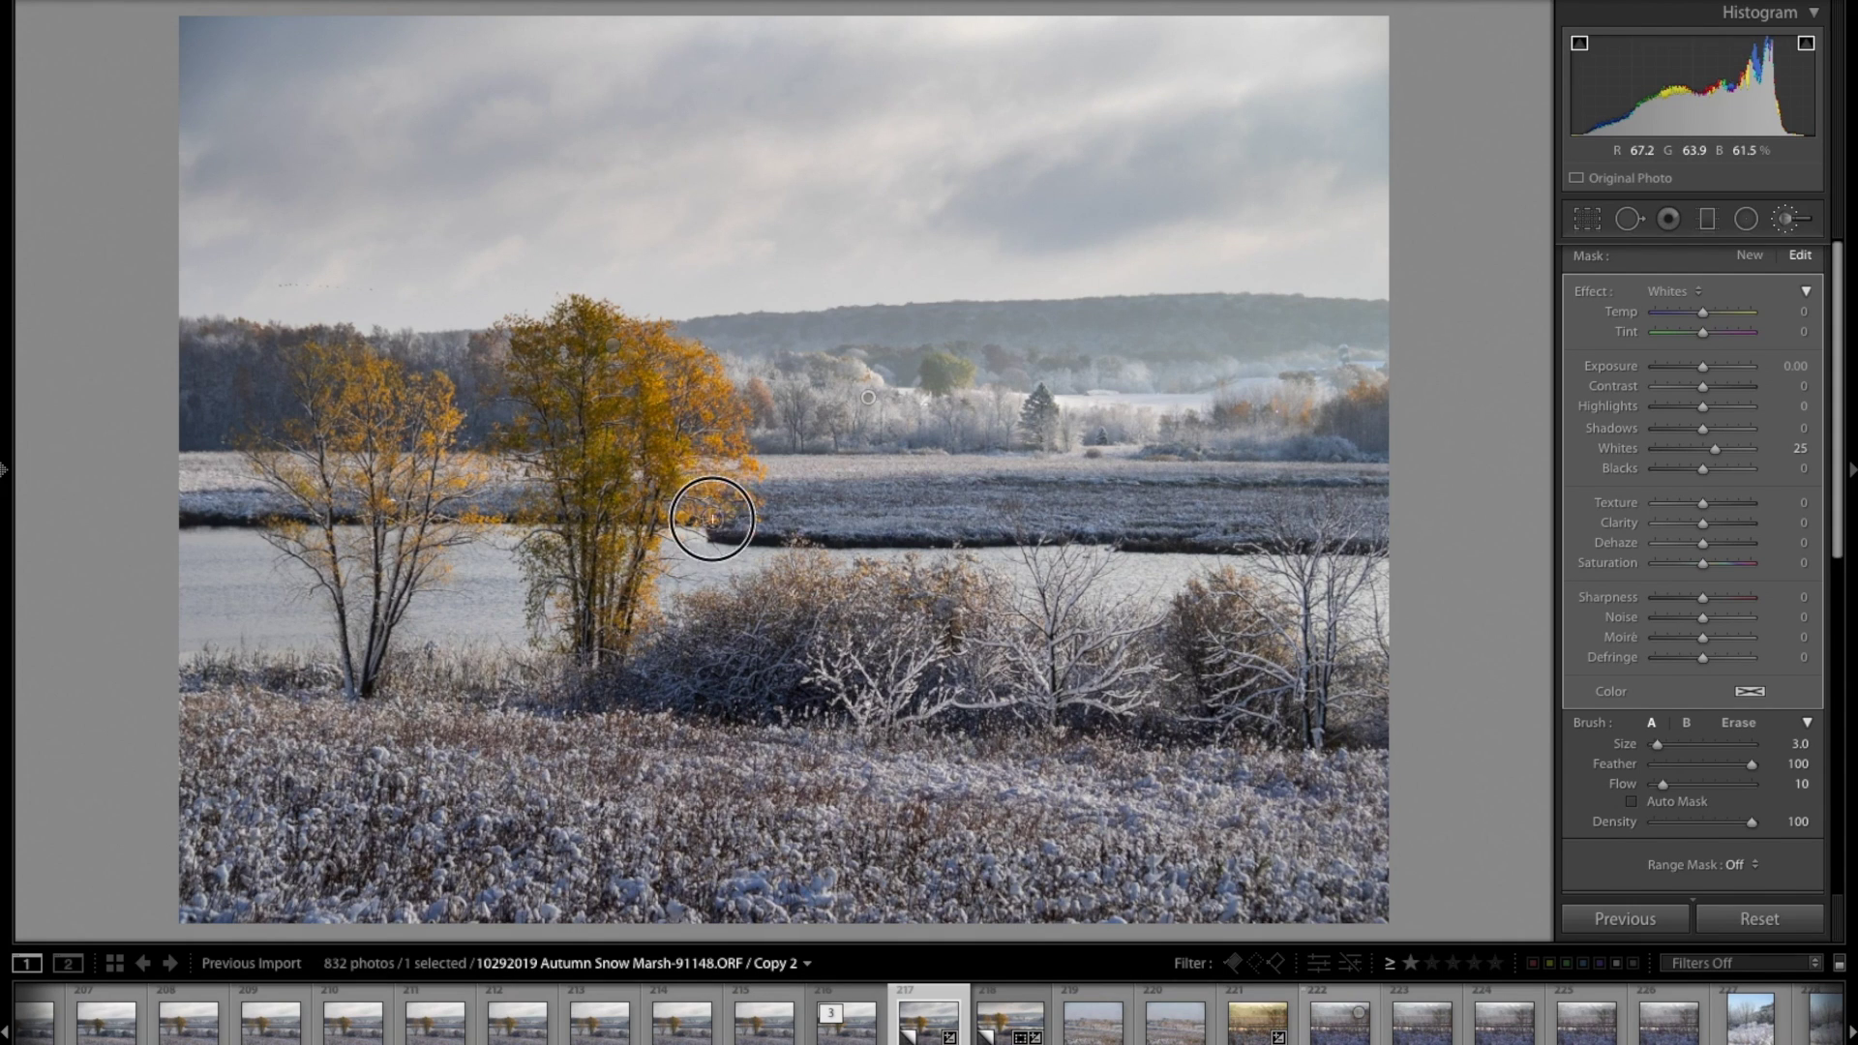
pyautogui.moveTo(683, 477)
pyautogui.mouseDown()
pyautogui.moveTo(637, 349)
pyautogui.moveTo(646, 542)
pyautogui.mouseUp()
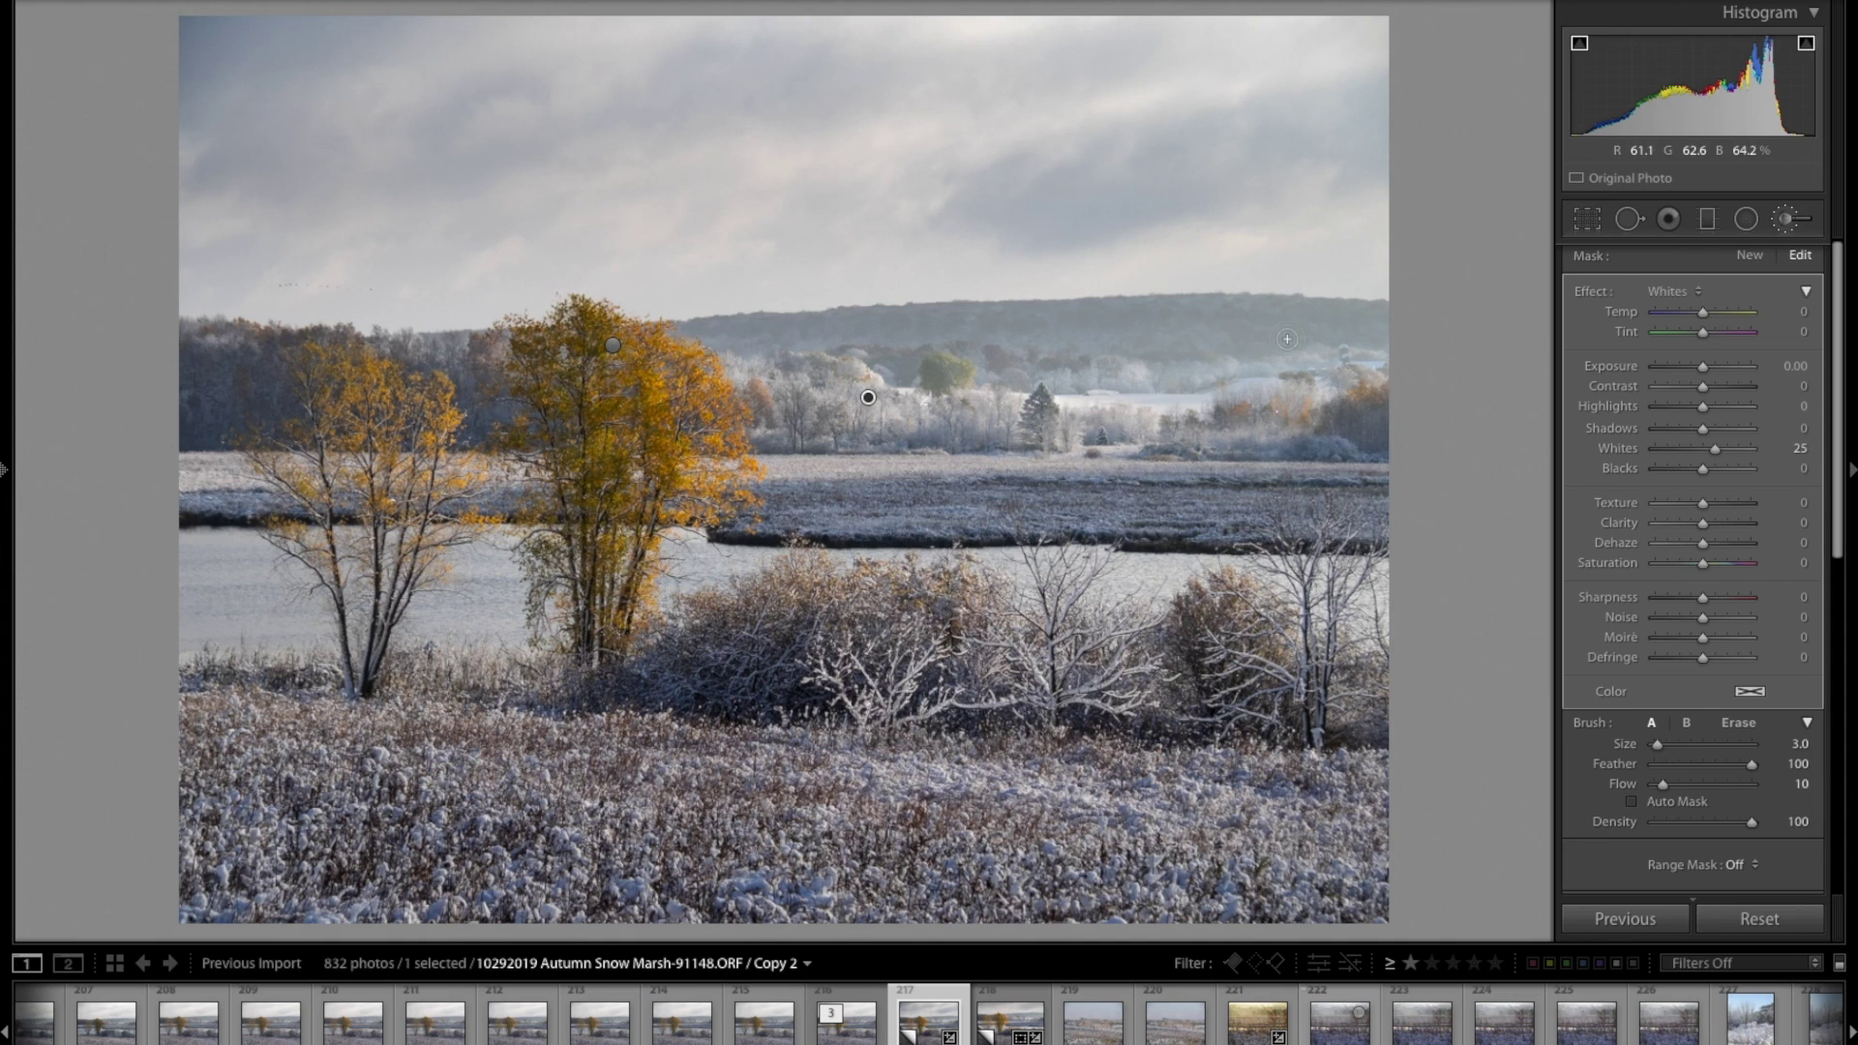
pyautogui.moveTo(1128, 374)
pyautogui.mouseDown()
pyautogui.moveTo(1067, 381)
pyautogui.moveTo(1105, 369)
pyautogui.mouseUp()
pyautogui.click(1104, 368)
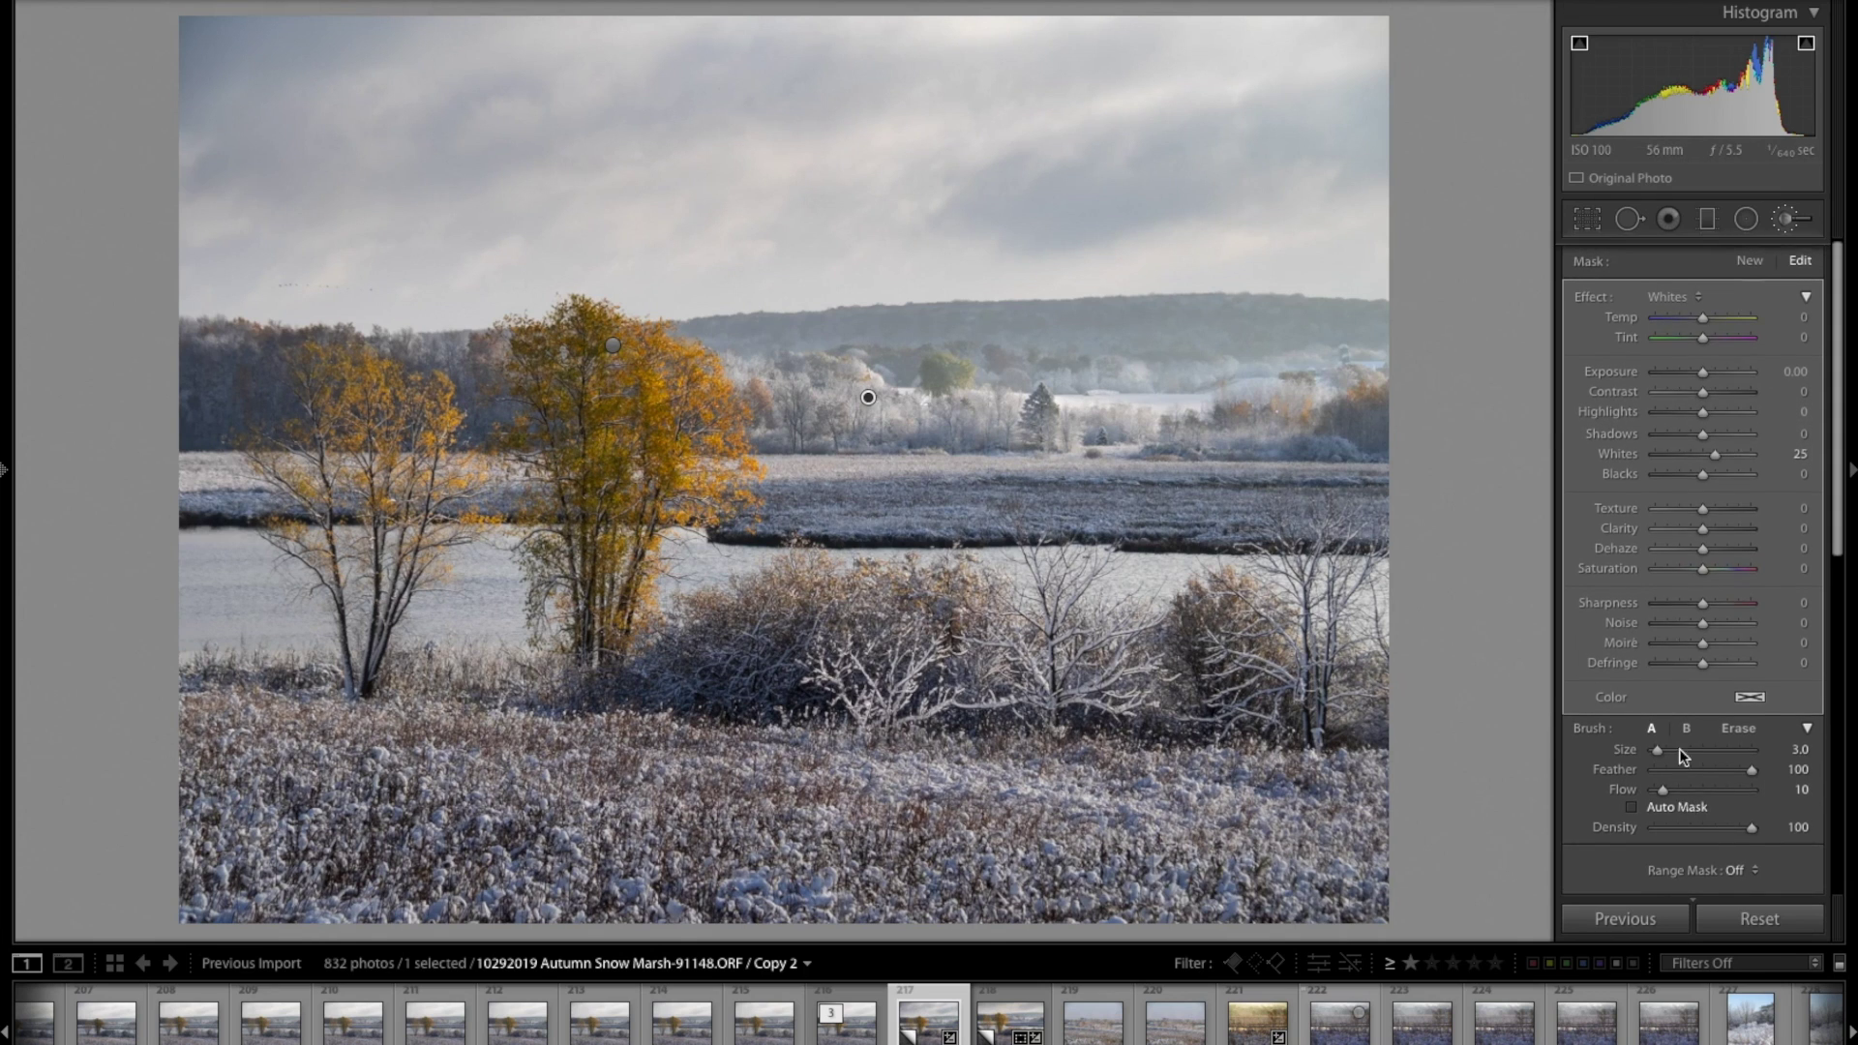
pyautogui.scroll(-3, 1664, 519)
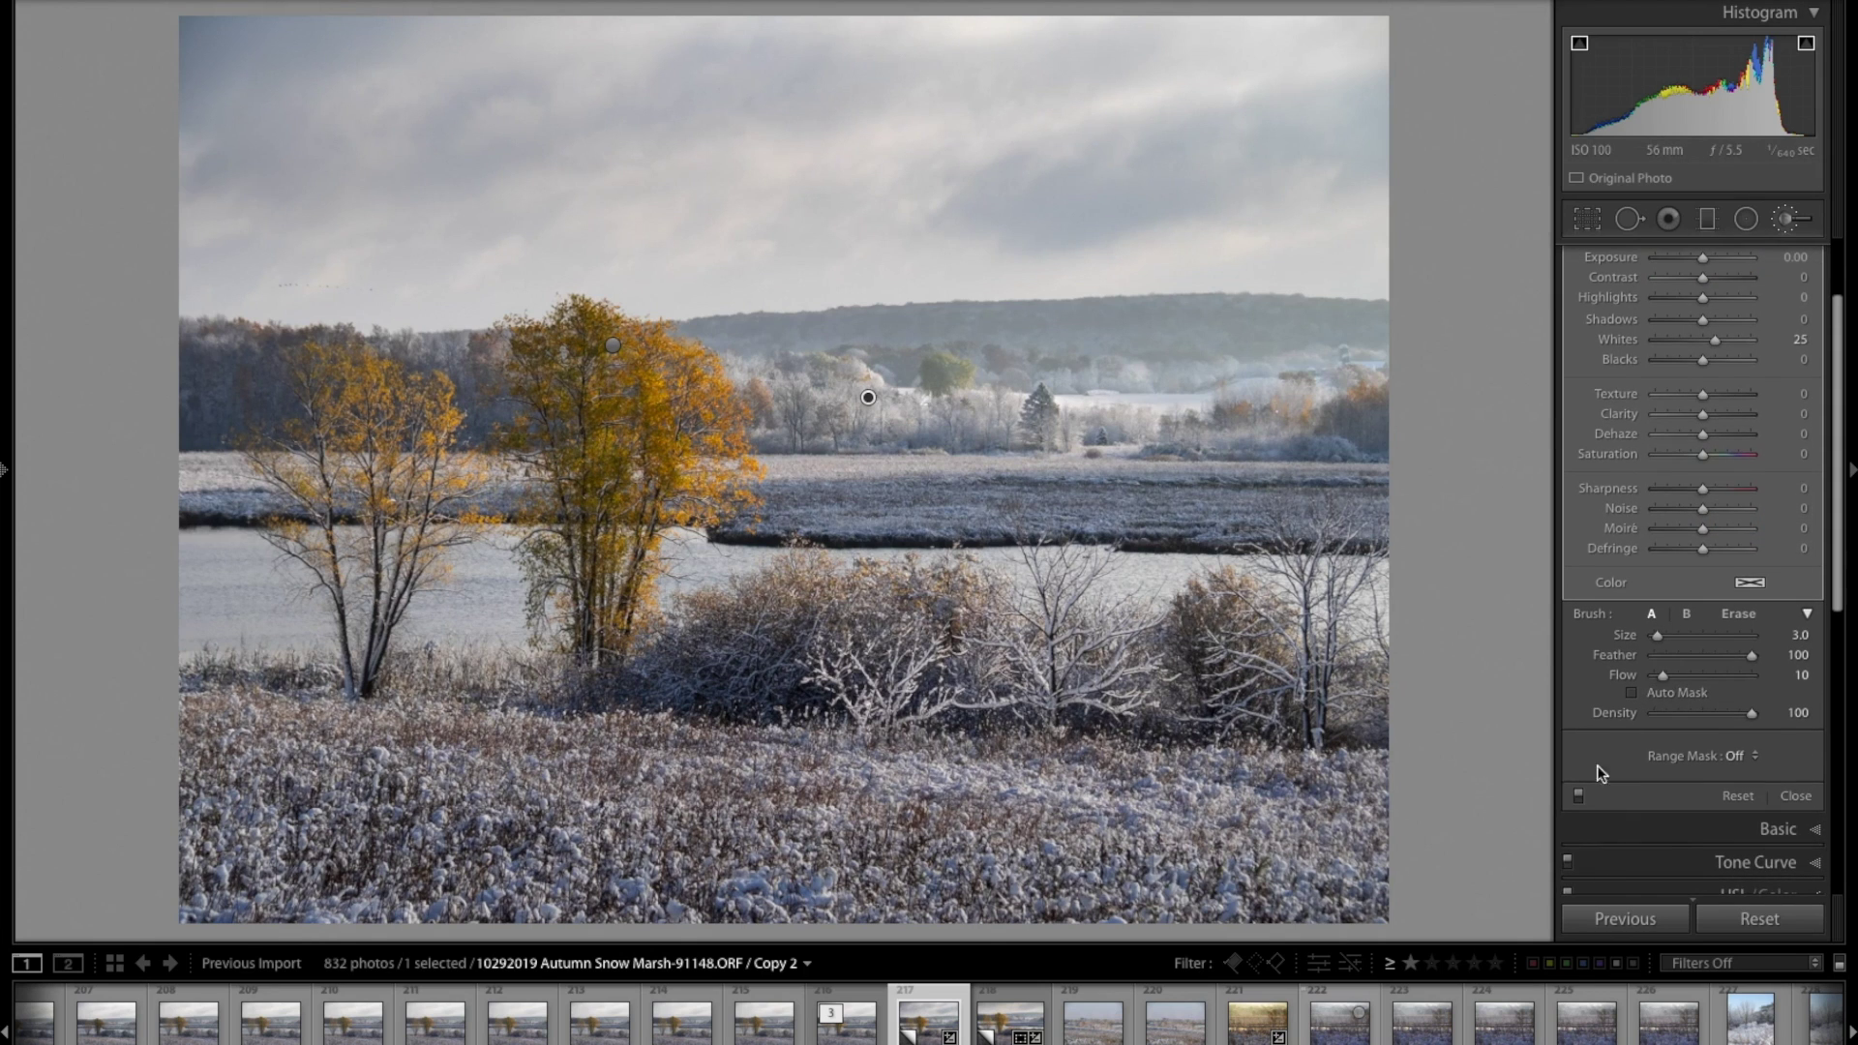
pyautogui.click(1580, 798)
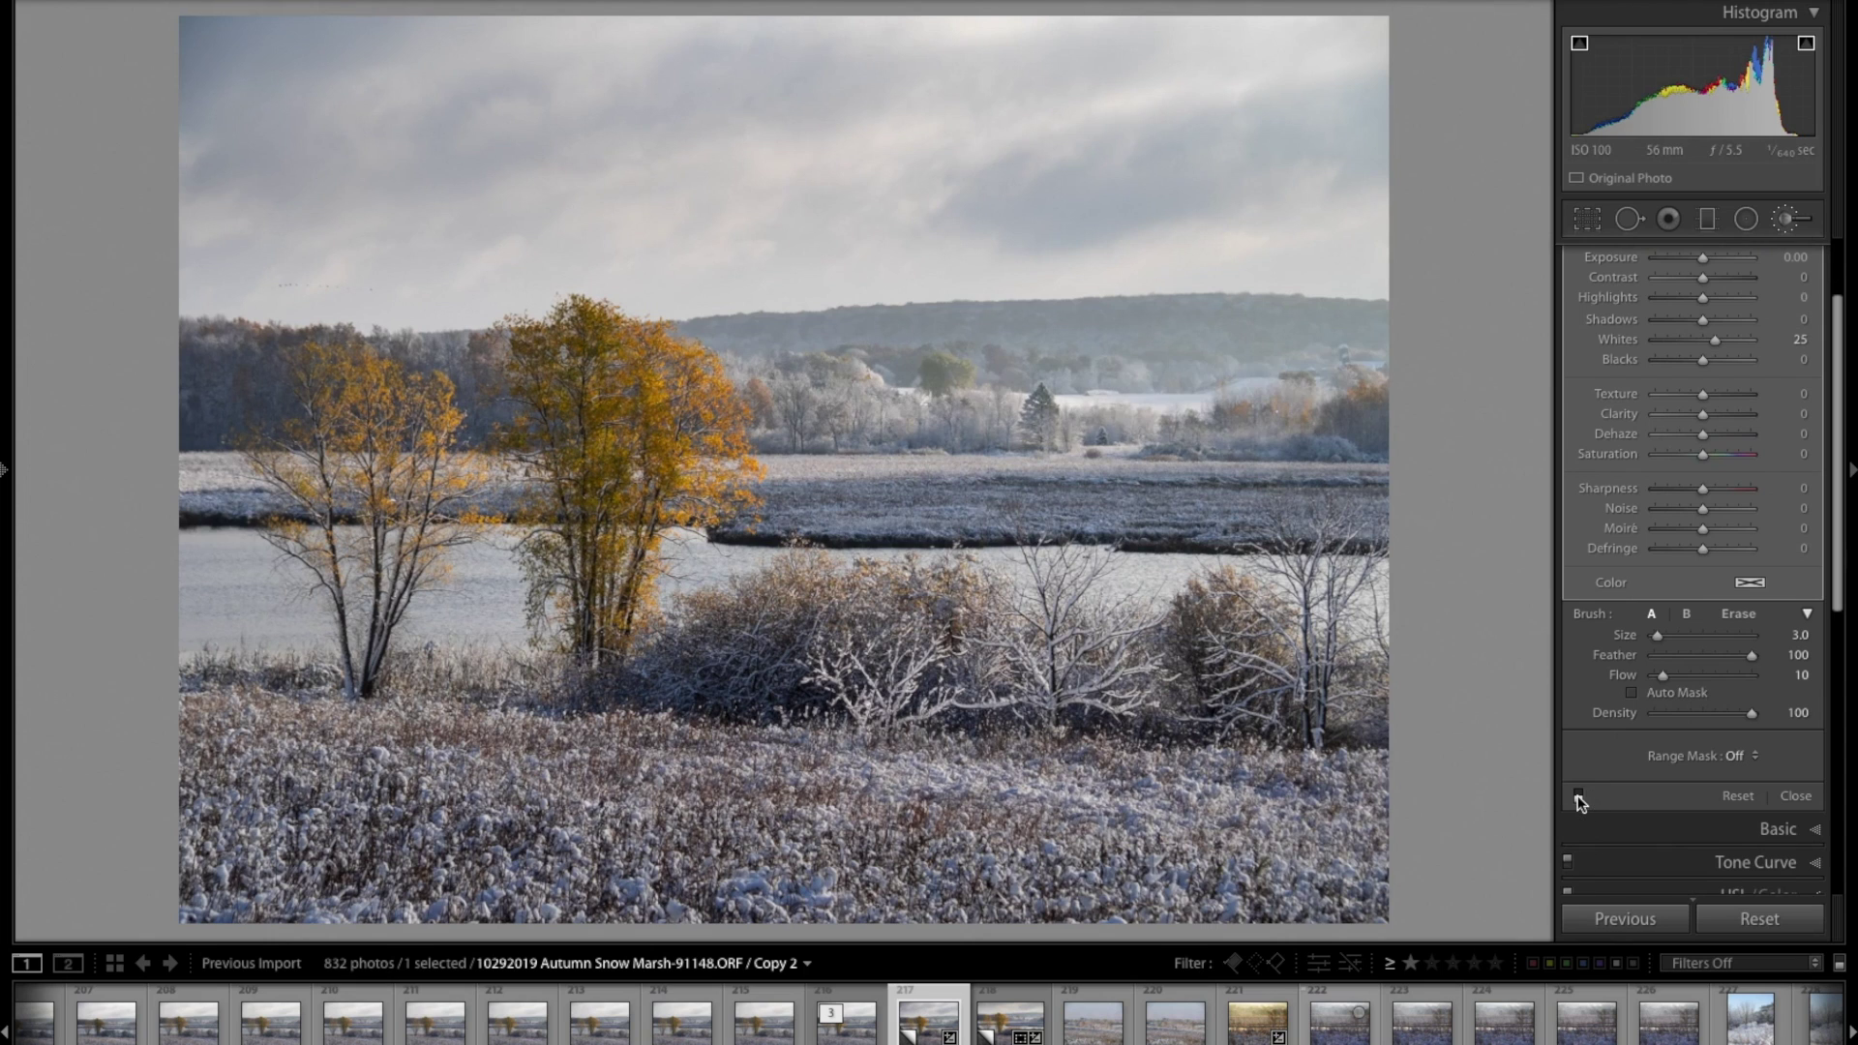
pyautogui.click(1579, 798)
pyautogui.click(1580, 799)
pyautogui.click(1579, 799)
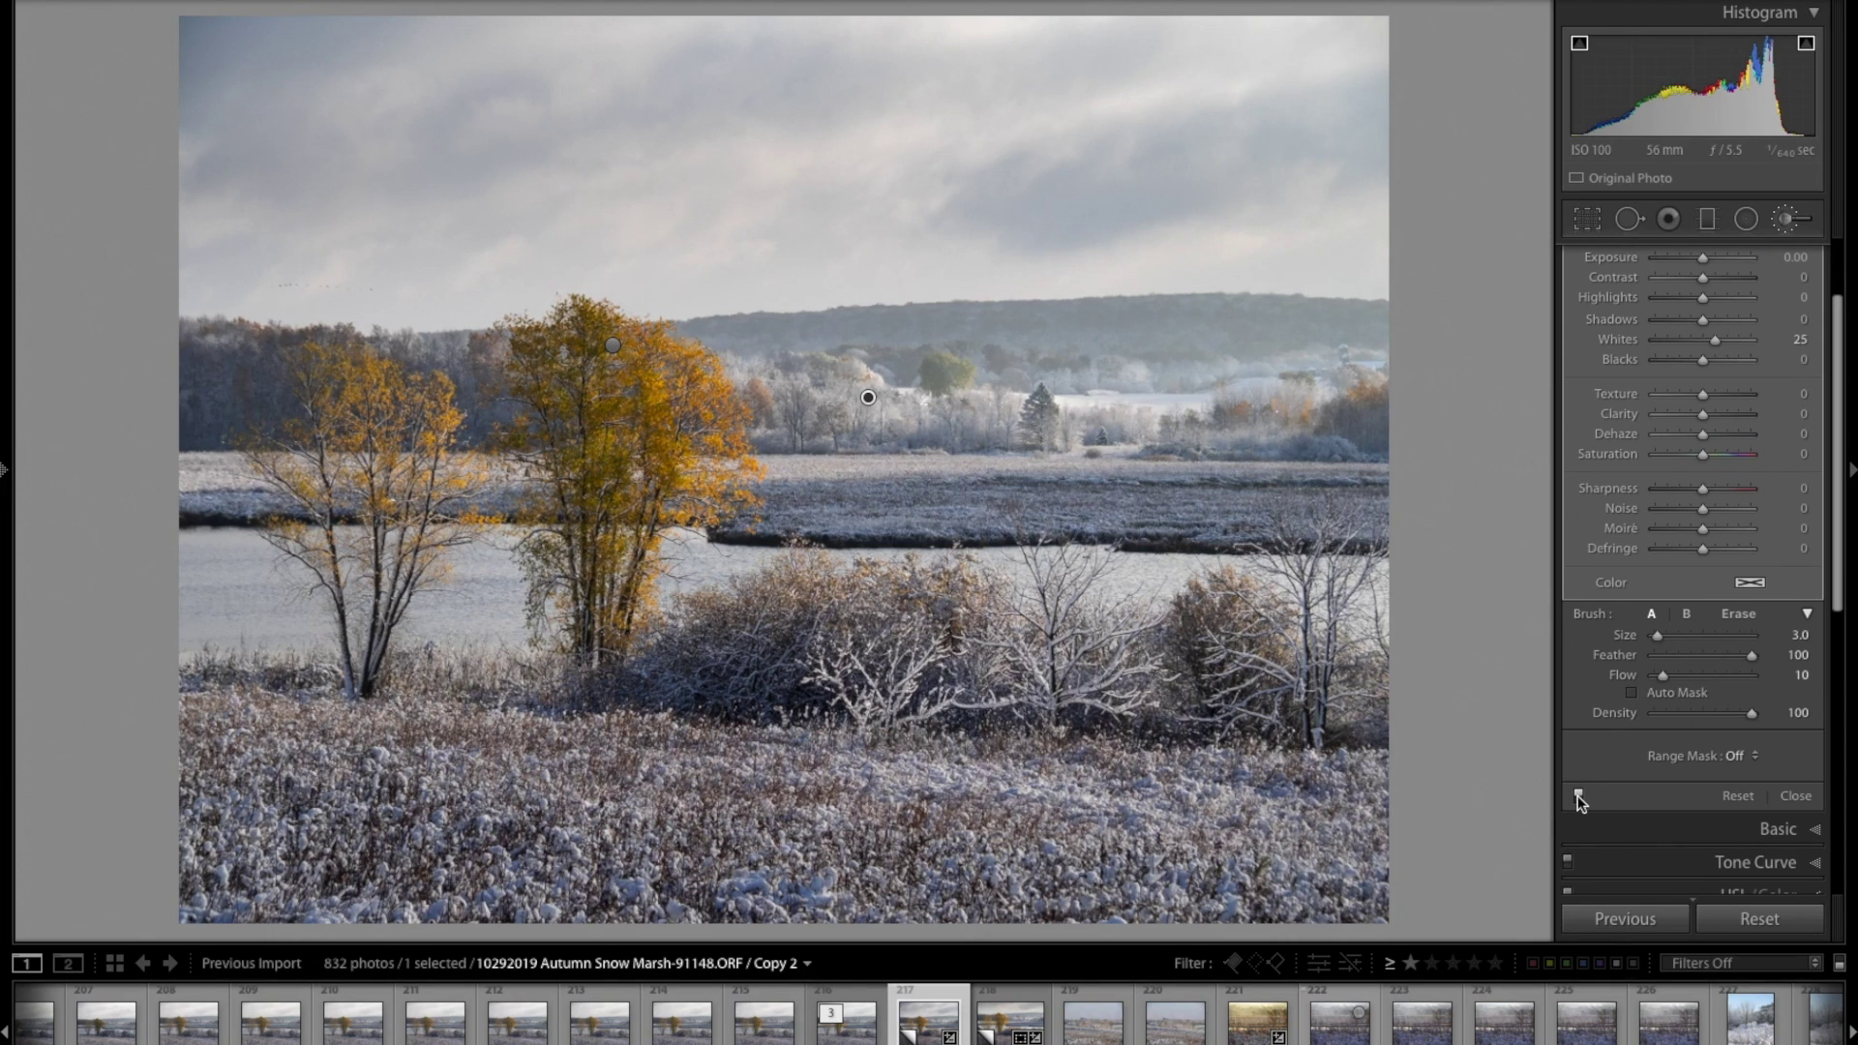
pyautogui.click(1578, 796)
pyautogui.click(1578, 796)
pyautogui.click(1577, 795)
pyautogui.click(1577, 795)
pyautogui.click(1578, 795)
pyautogui.click(1577, 796)
pyautogui.click(613, 345)
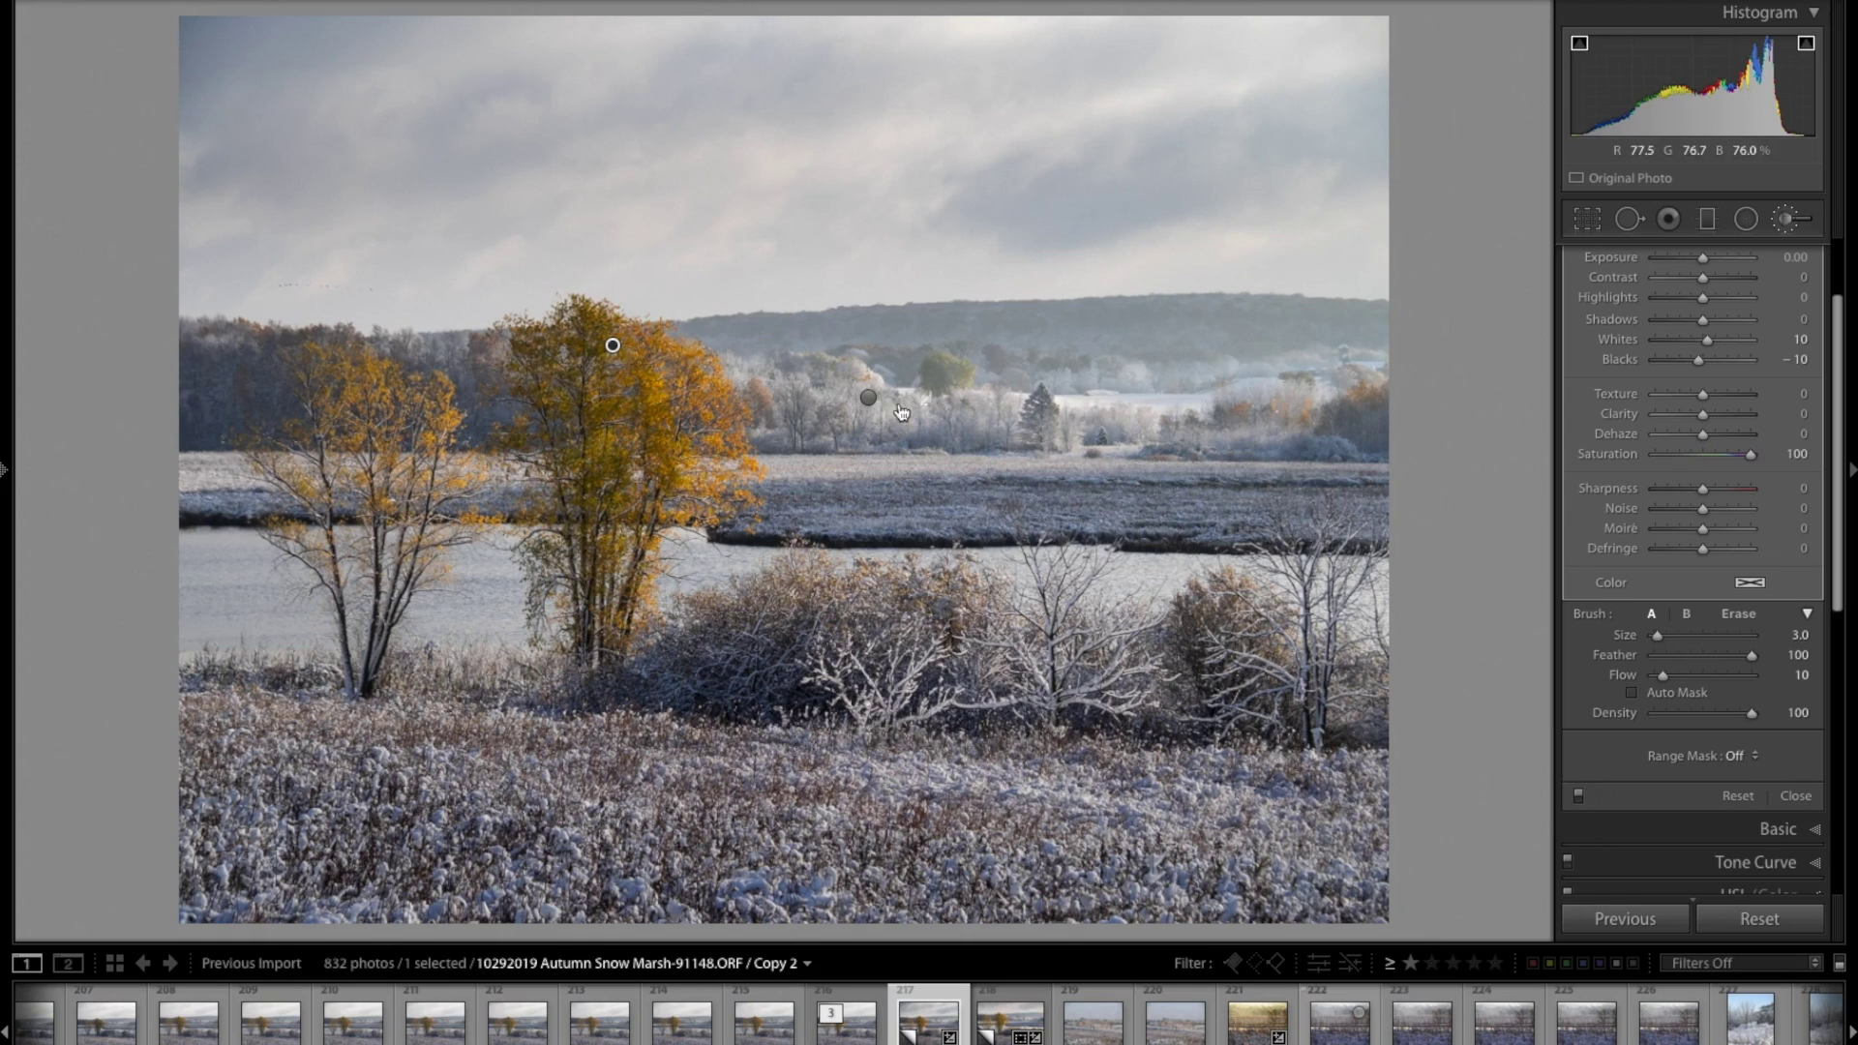
pyautogui.click(1578, 796)
pyautogui.click(1577, 795)
pyautogui.click(1577, 796)
pyautogui.click(1577, 795)
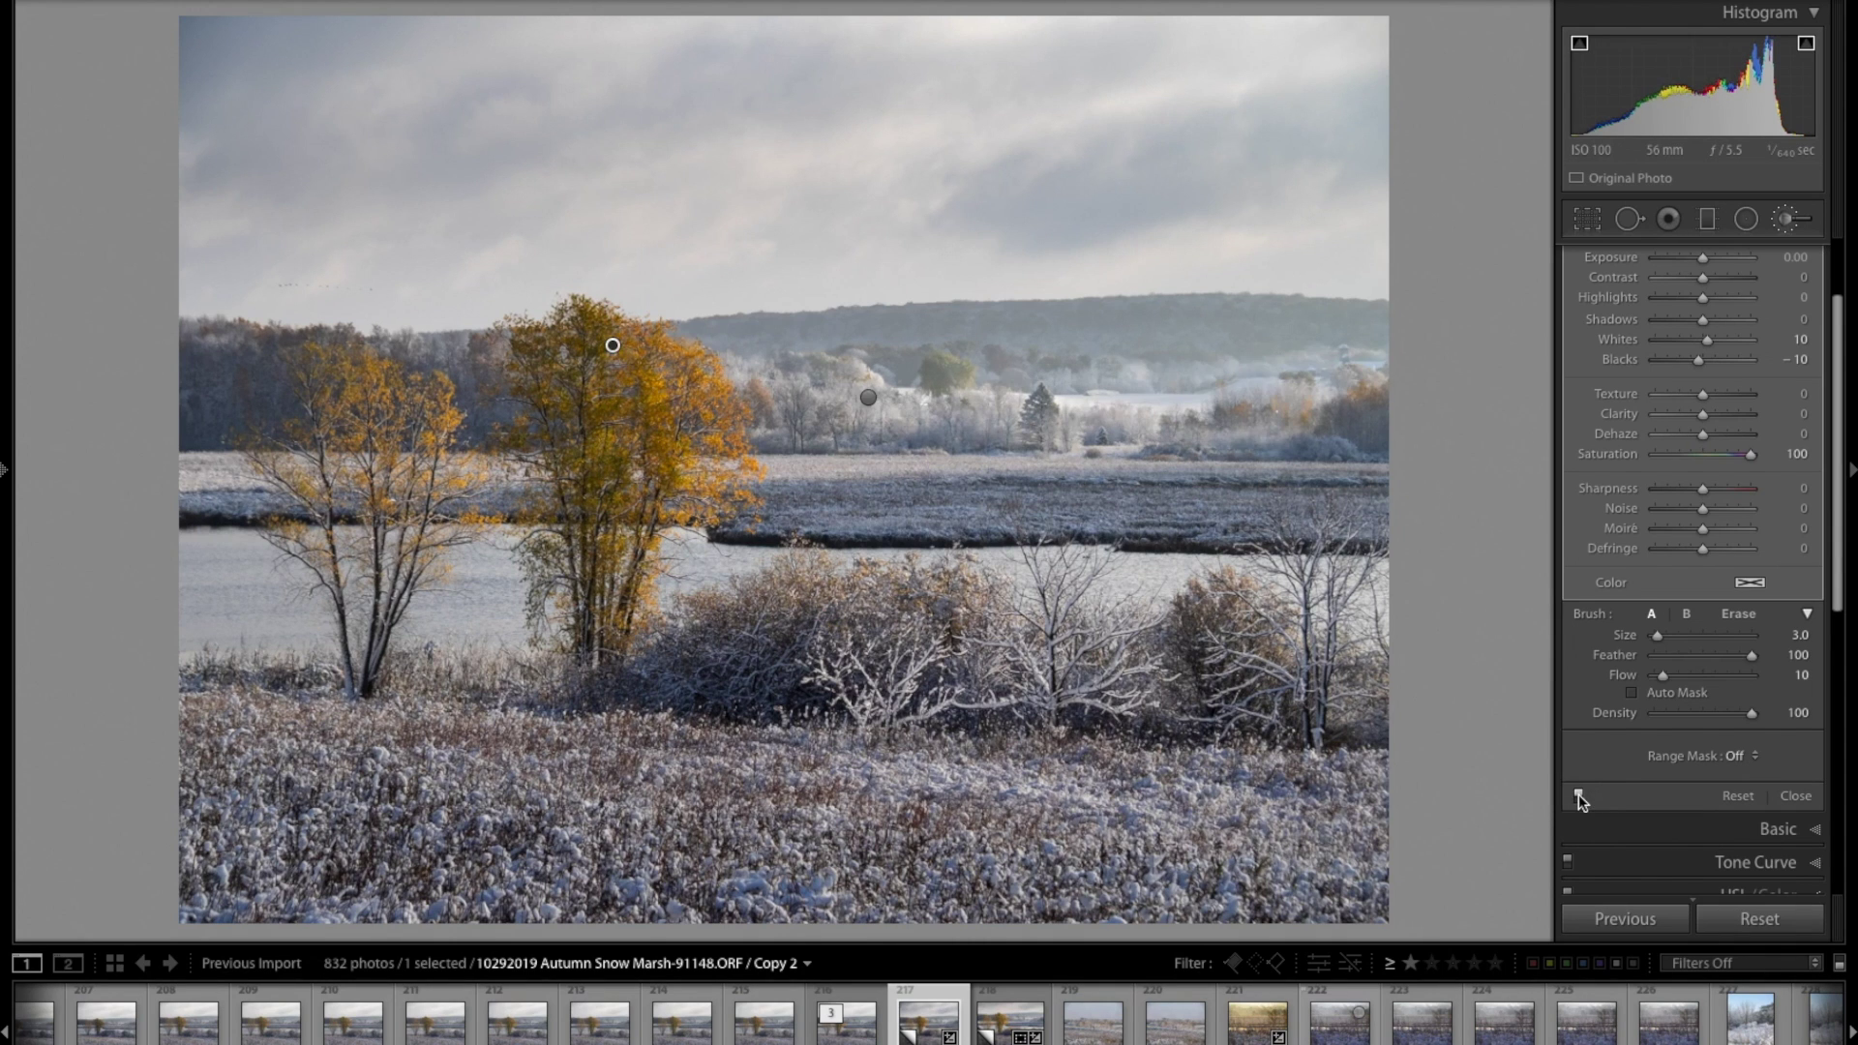
pyautogui.click(1578, 796)
pyautogui.click(1577, 795)
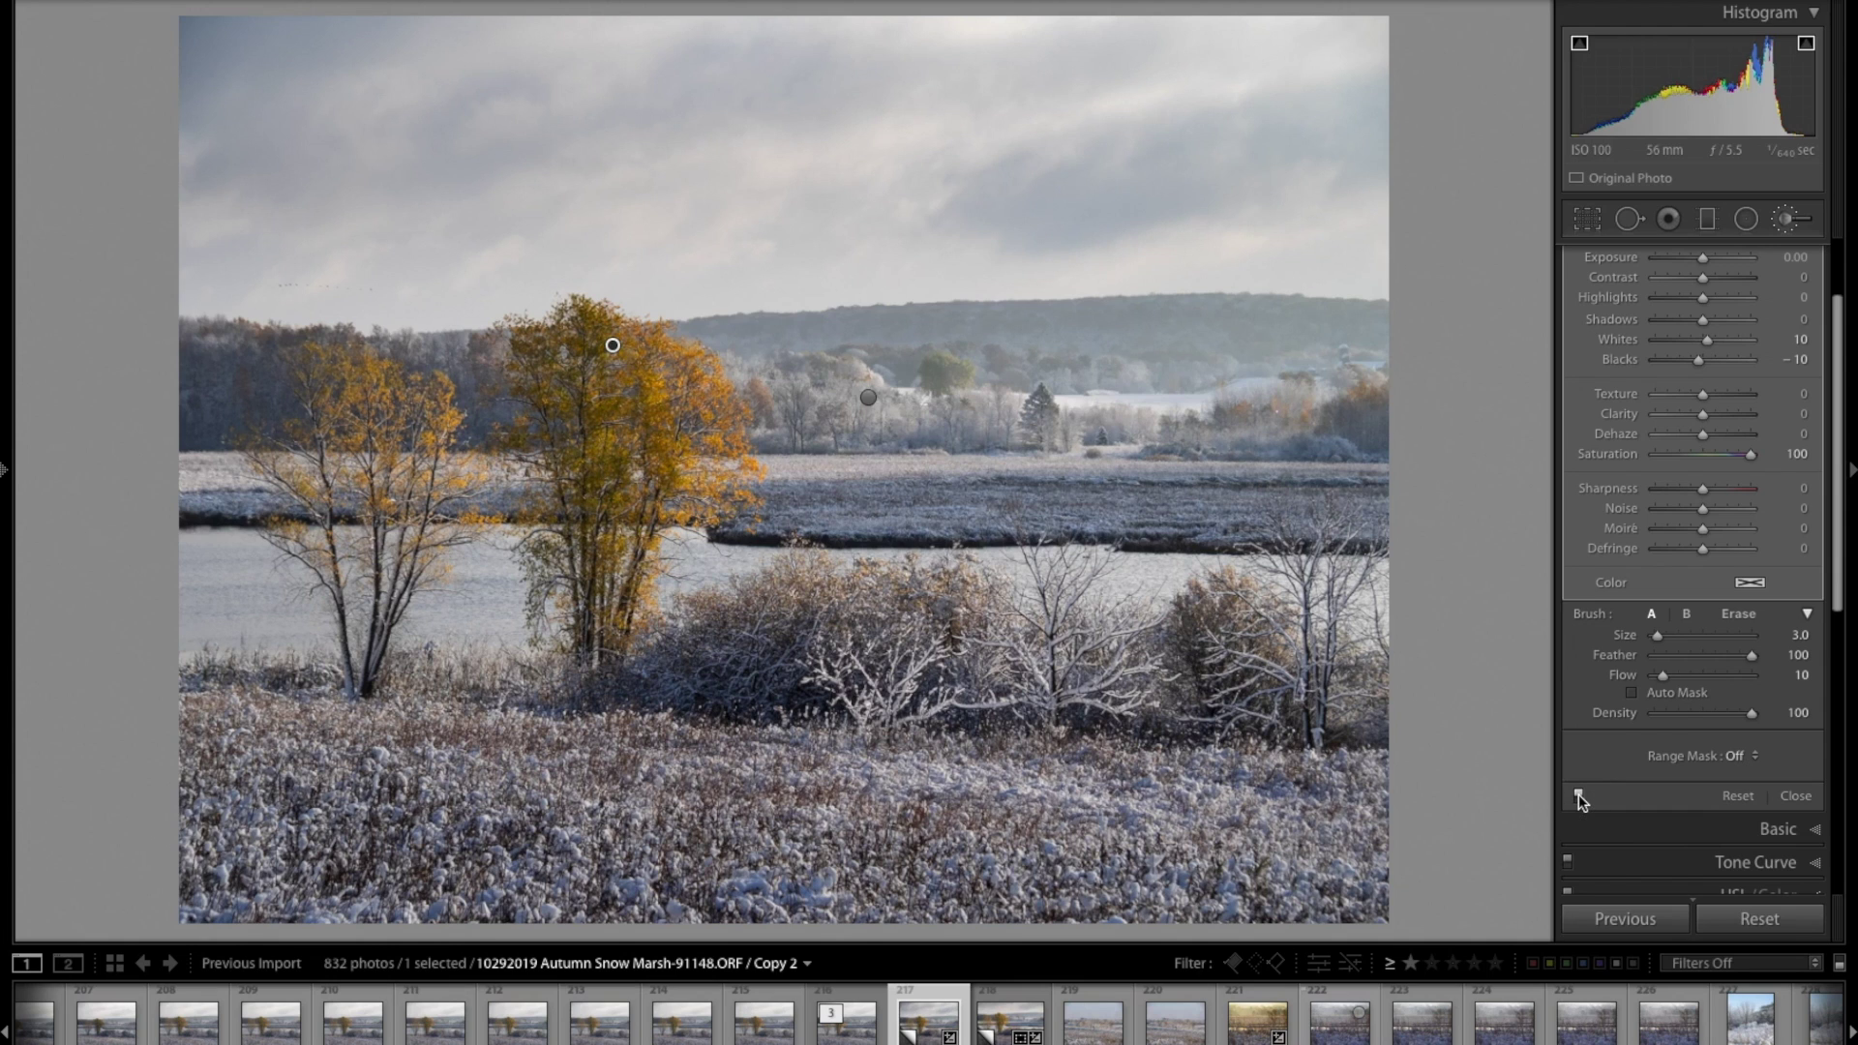
pyautogui.click(1578, 796)
pyautogui.click(1578, 795)
pyautogui.click(1578, 796)
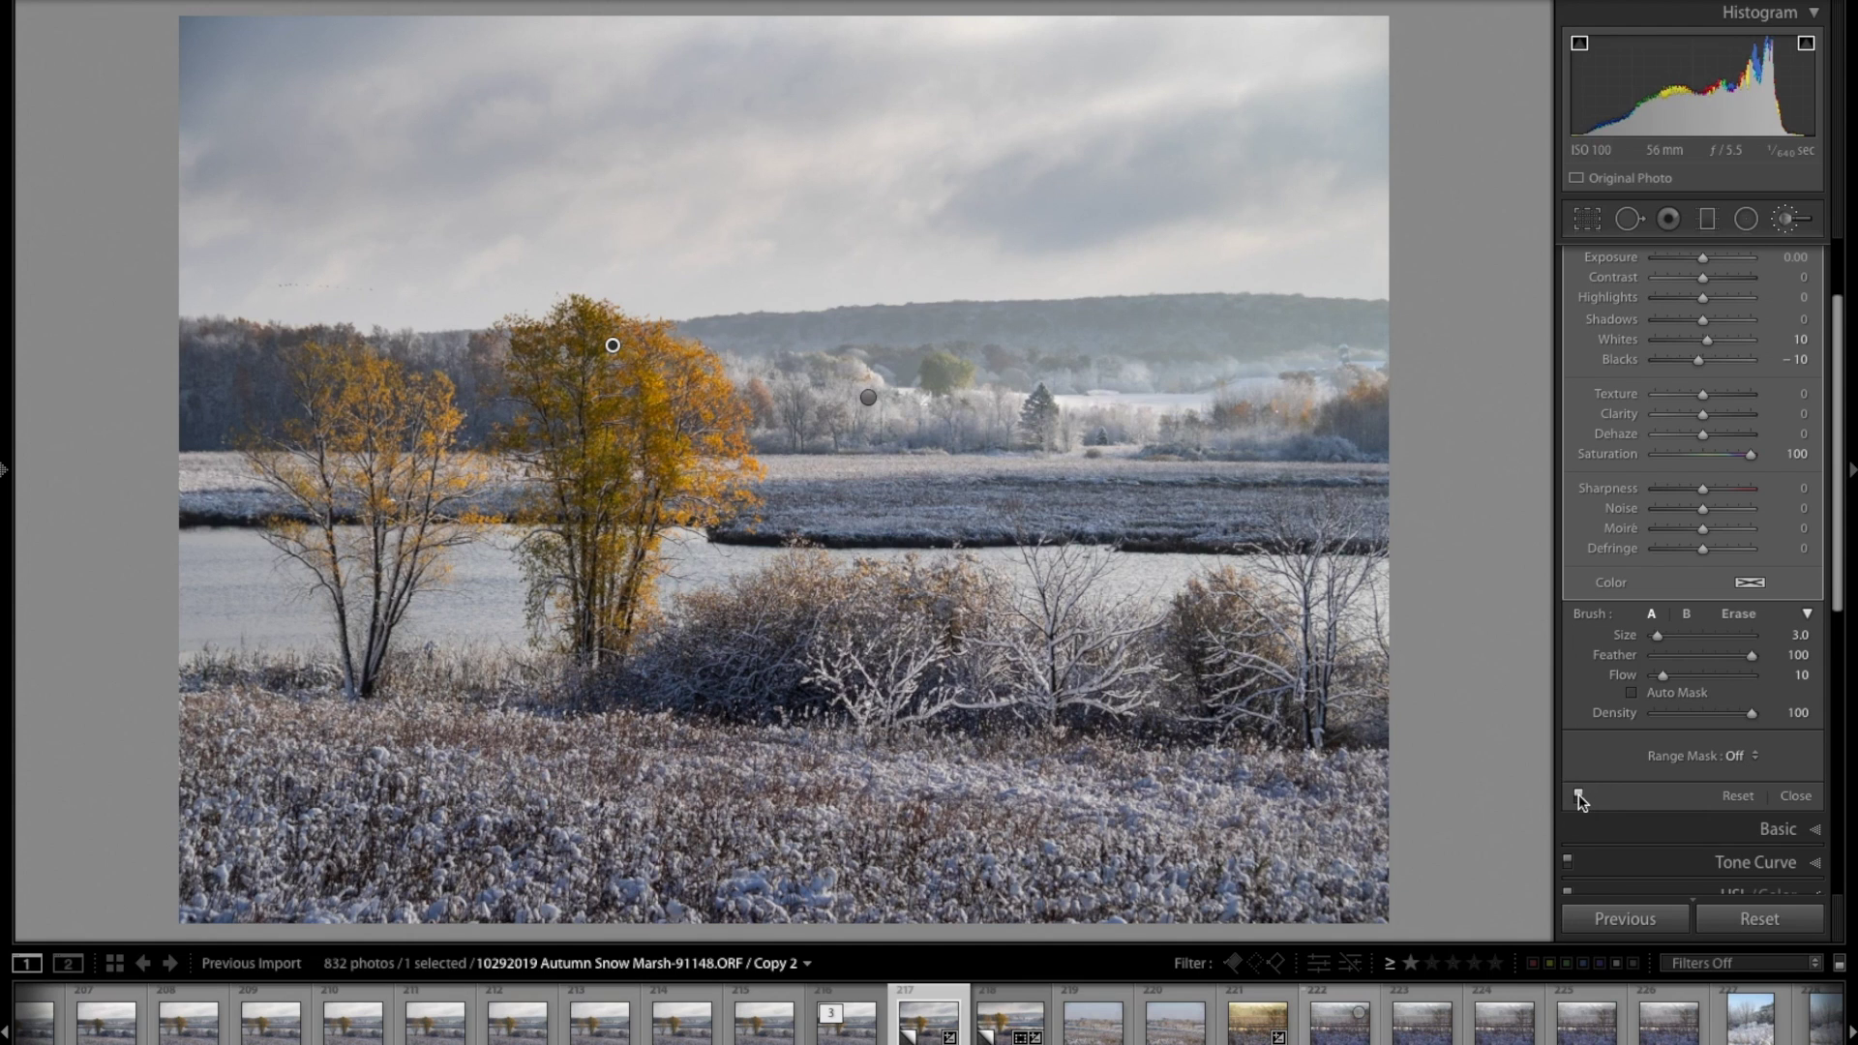
pyautogui.click(868, 398)
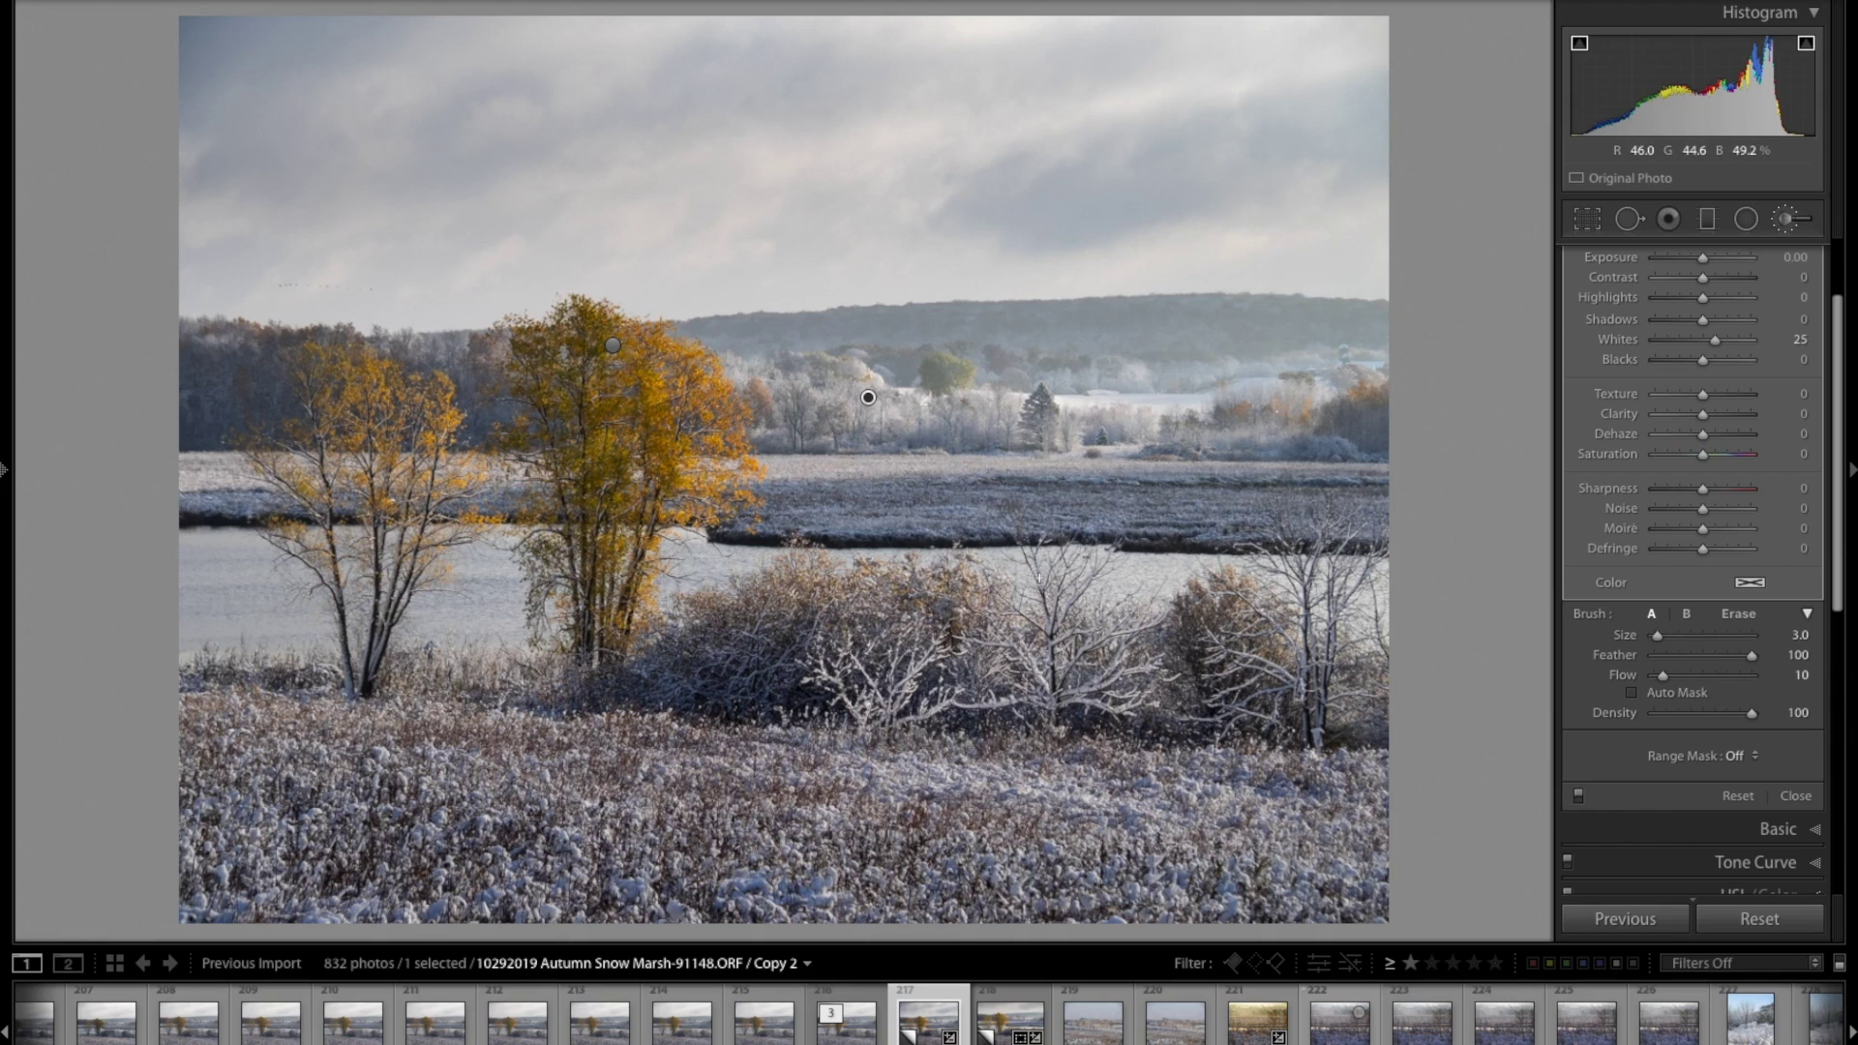
pyautogui.scroll(2, 1389, 329)
# Brush the orange tree brighter again, comparing Before and After with backslash.
pyautogui.press('\\')
pyautogui.press('\\')
pyautogui.press('\\')
pyautogui.press('\\')
pyautogui.press('\\')
pyautogui.press('\\')
pyautogui.press('\\')
pyautogui.press('\\')
pyautogui.press('\\')
pyautogui.press('\\')
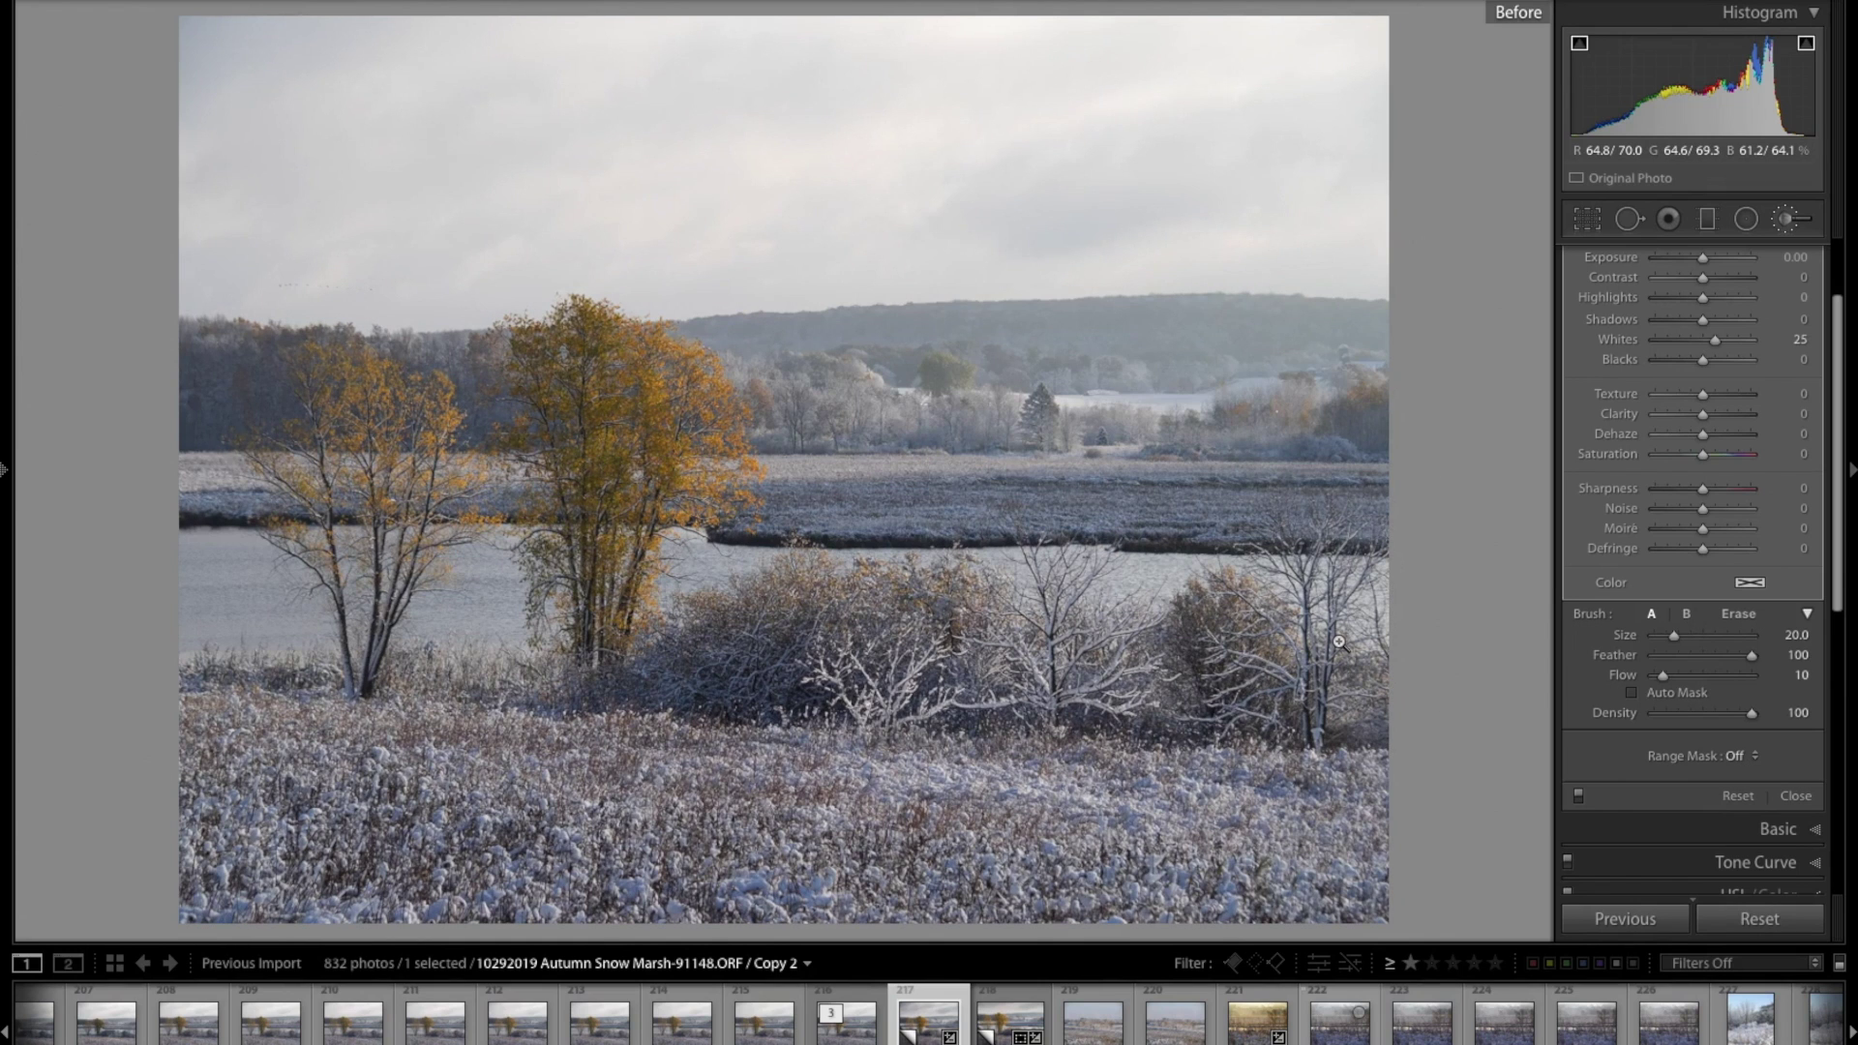
pyautogui.press('\\')
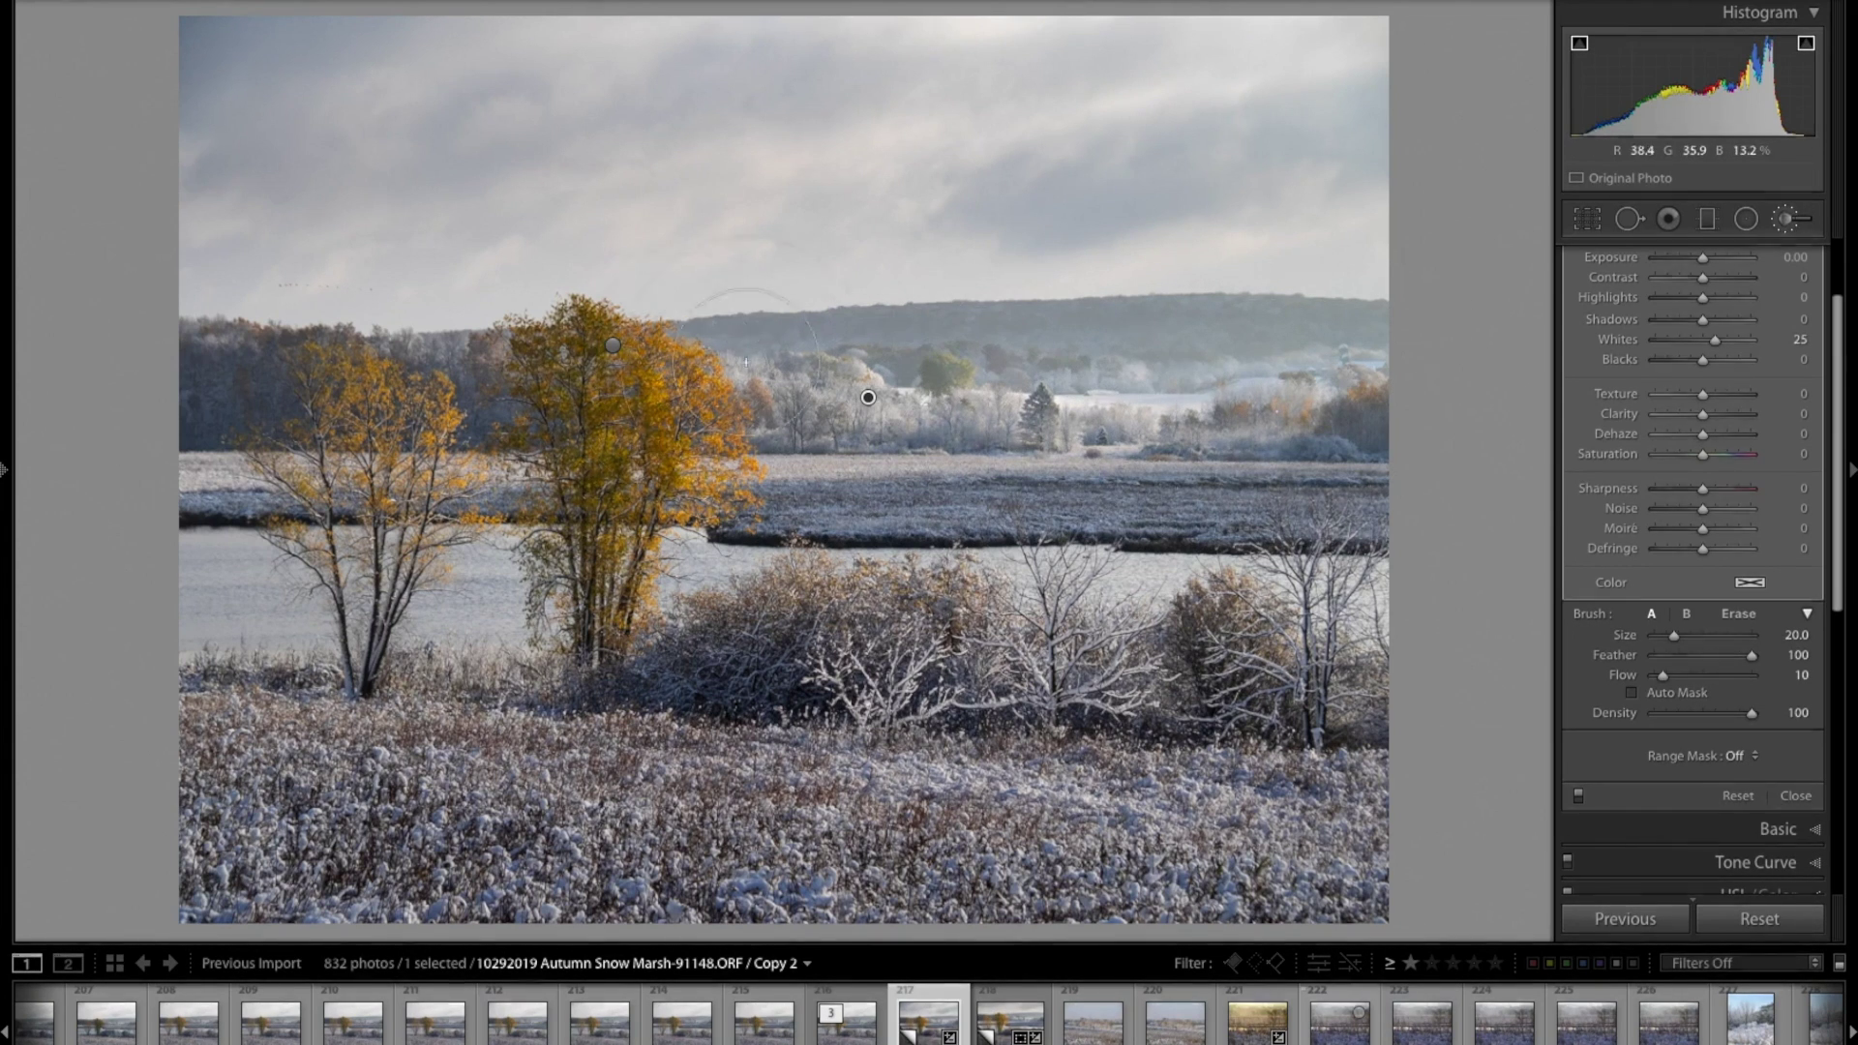
pyautogui.moveTo(599, 375)
pyautogui.mouseDown()
pyautogui.moveTo(590, 475)
pyautogui.moveTo(585, 406)
pyautogui.moveTo(629, 455)
pyautogui.mouseUp()
pyautogui.press('\\')
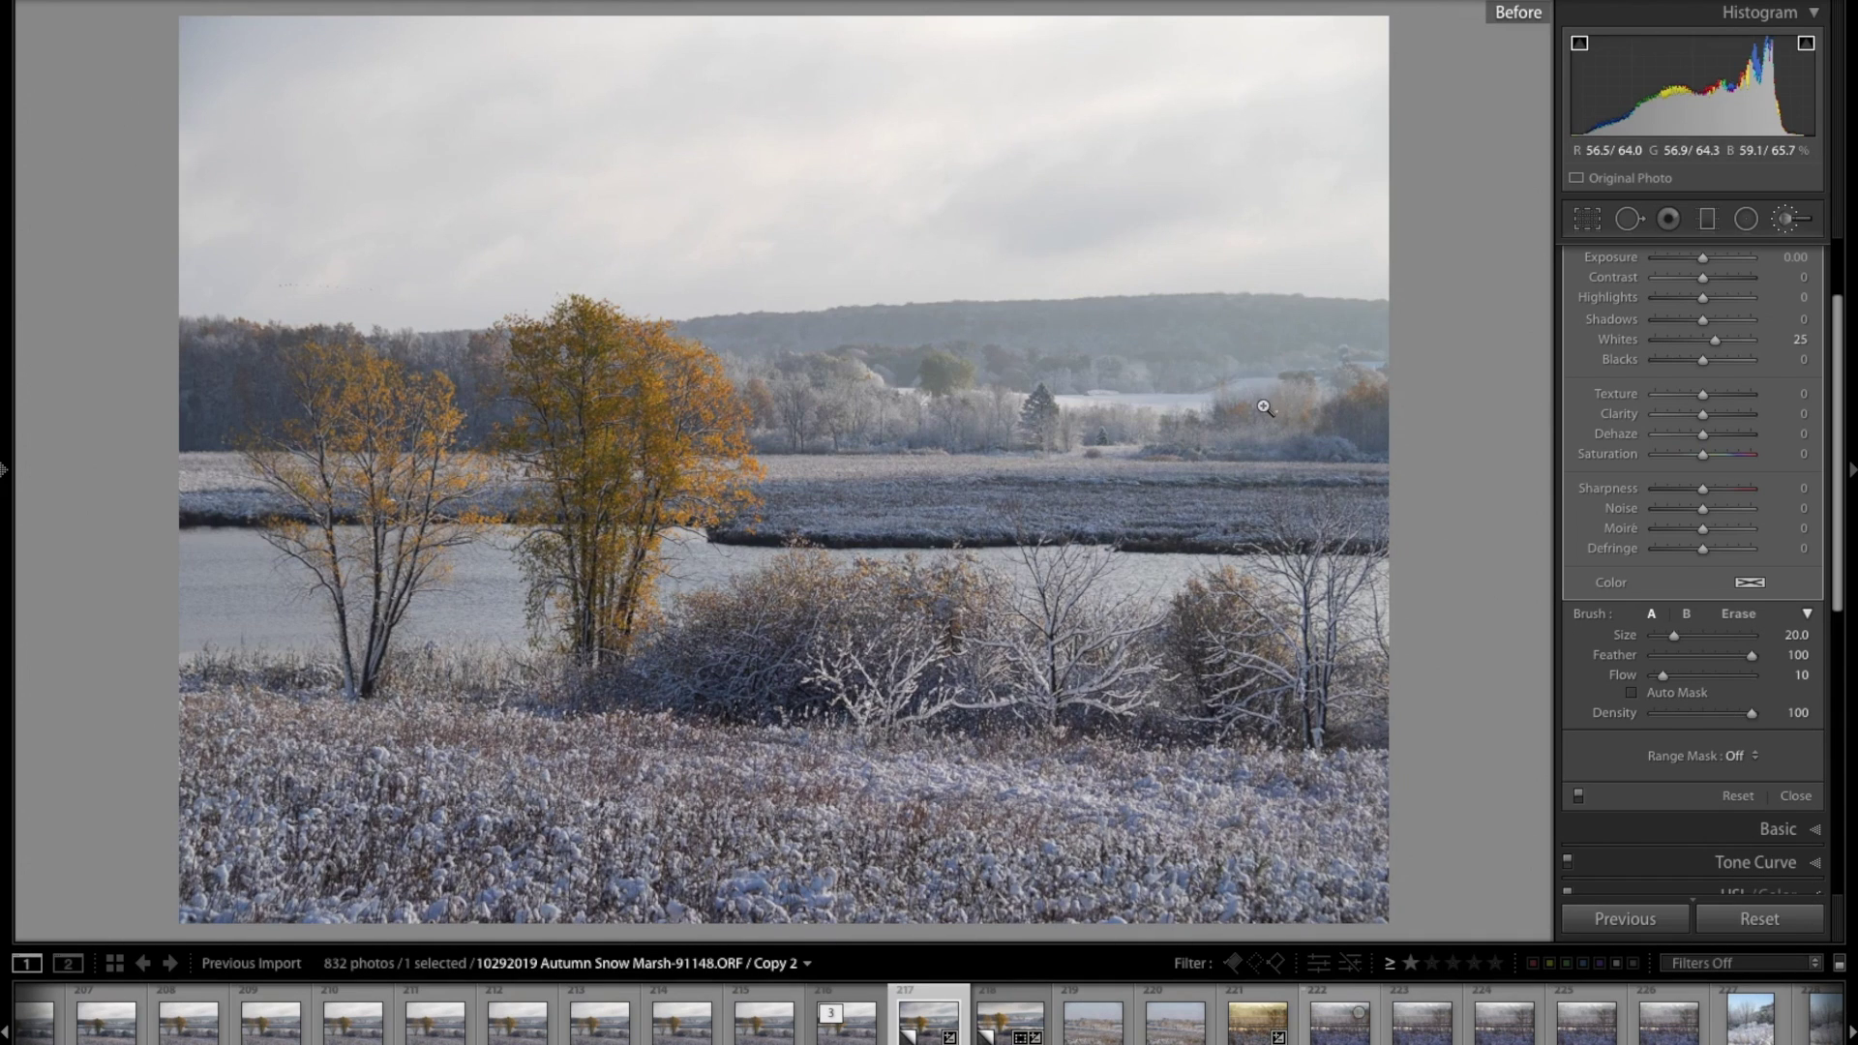
pyautogui.press('\\')
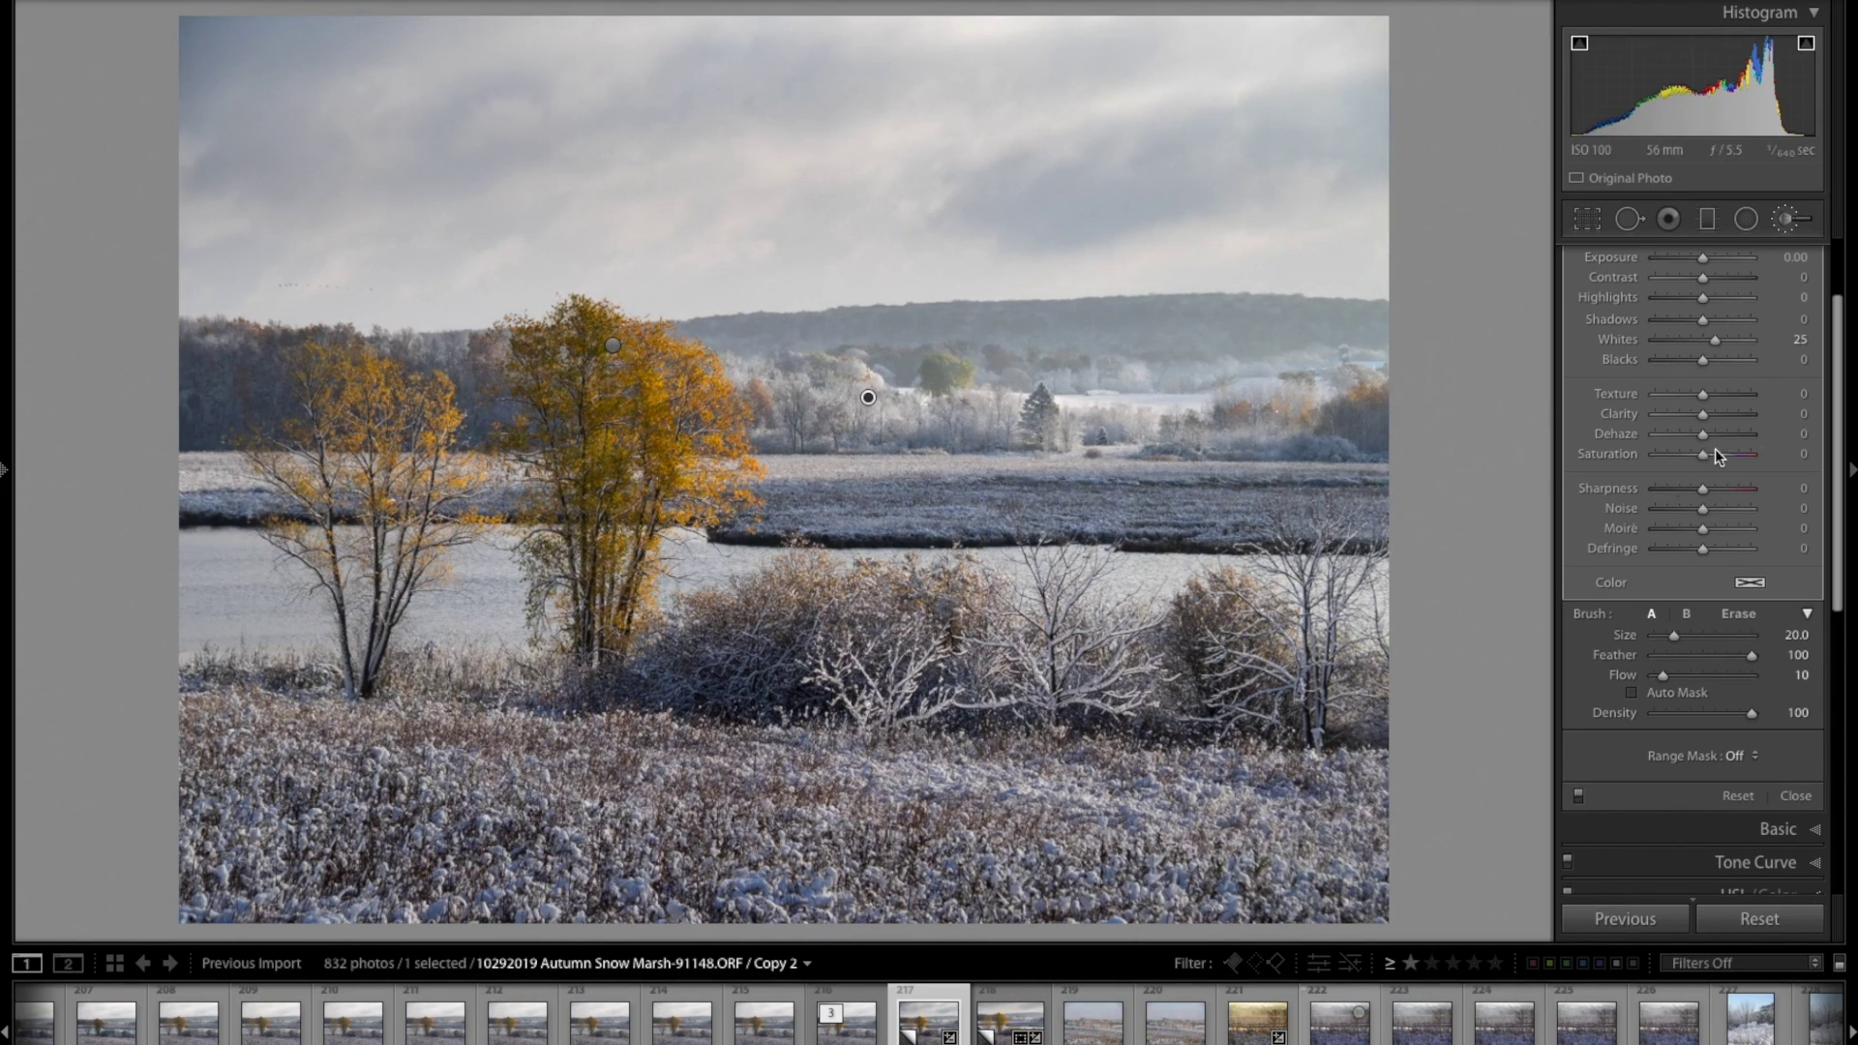
# Draw a graduated filter over the lower foreground with exposure −0.33, then close the filter.
pyautogui.press('m')
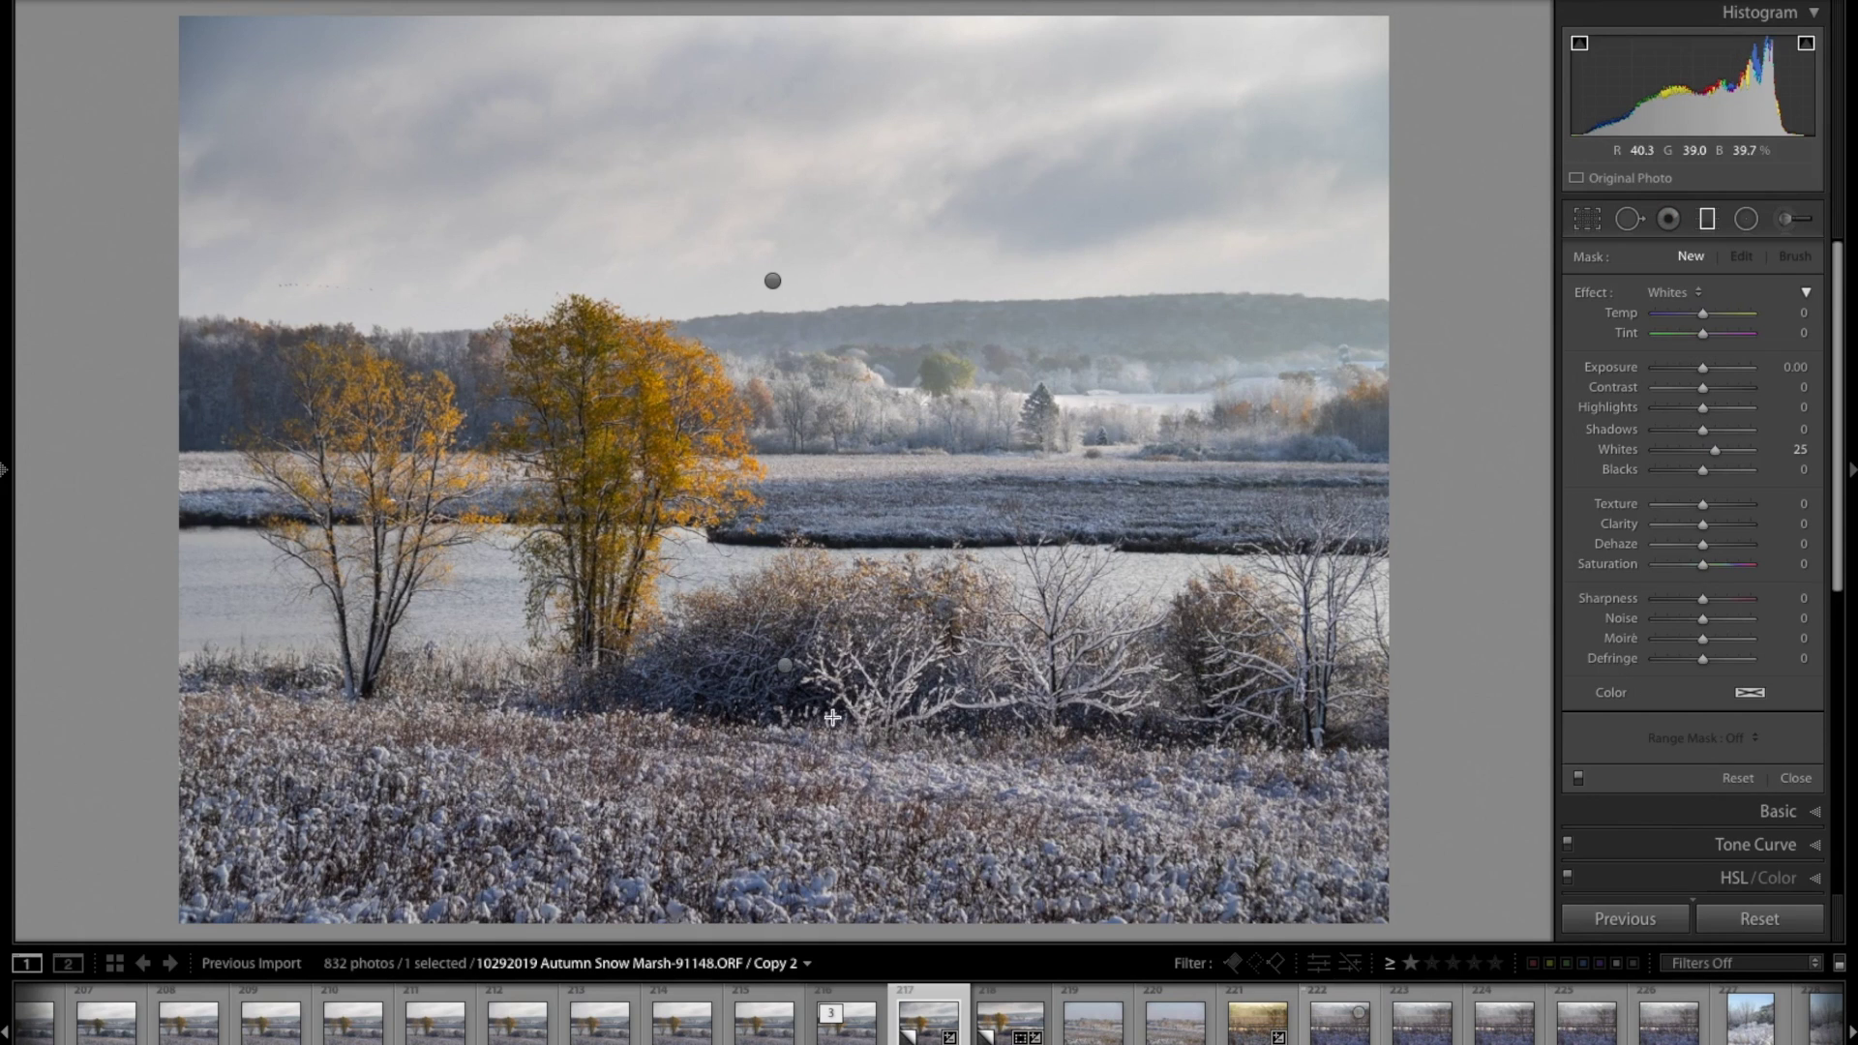
pyautogui.moveTo(784, 544); pyautogui.dragTo(785, 787)
pyautogui.click(1792, 367)
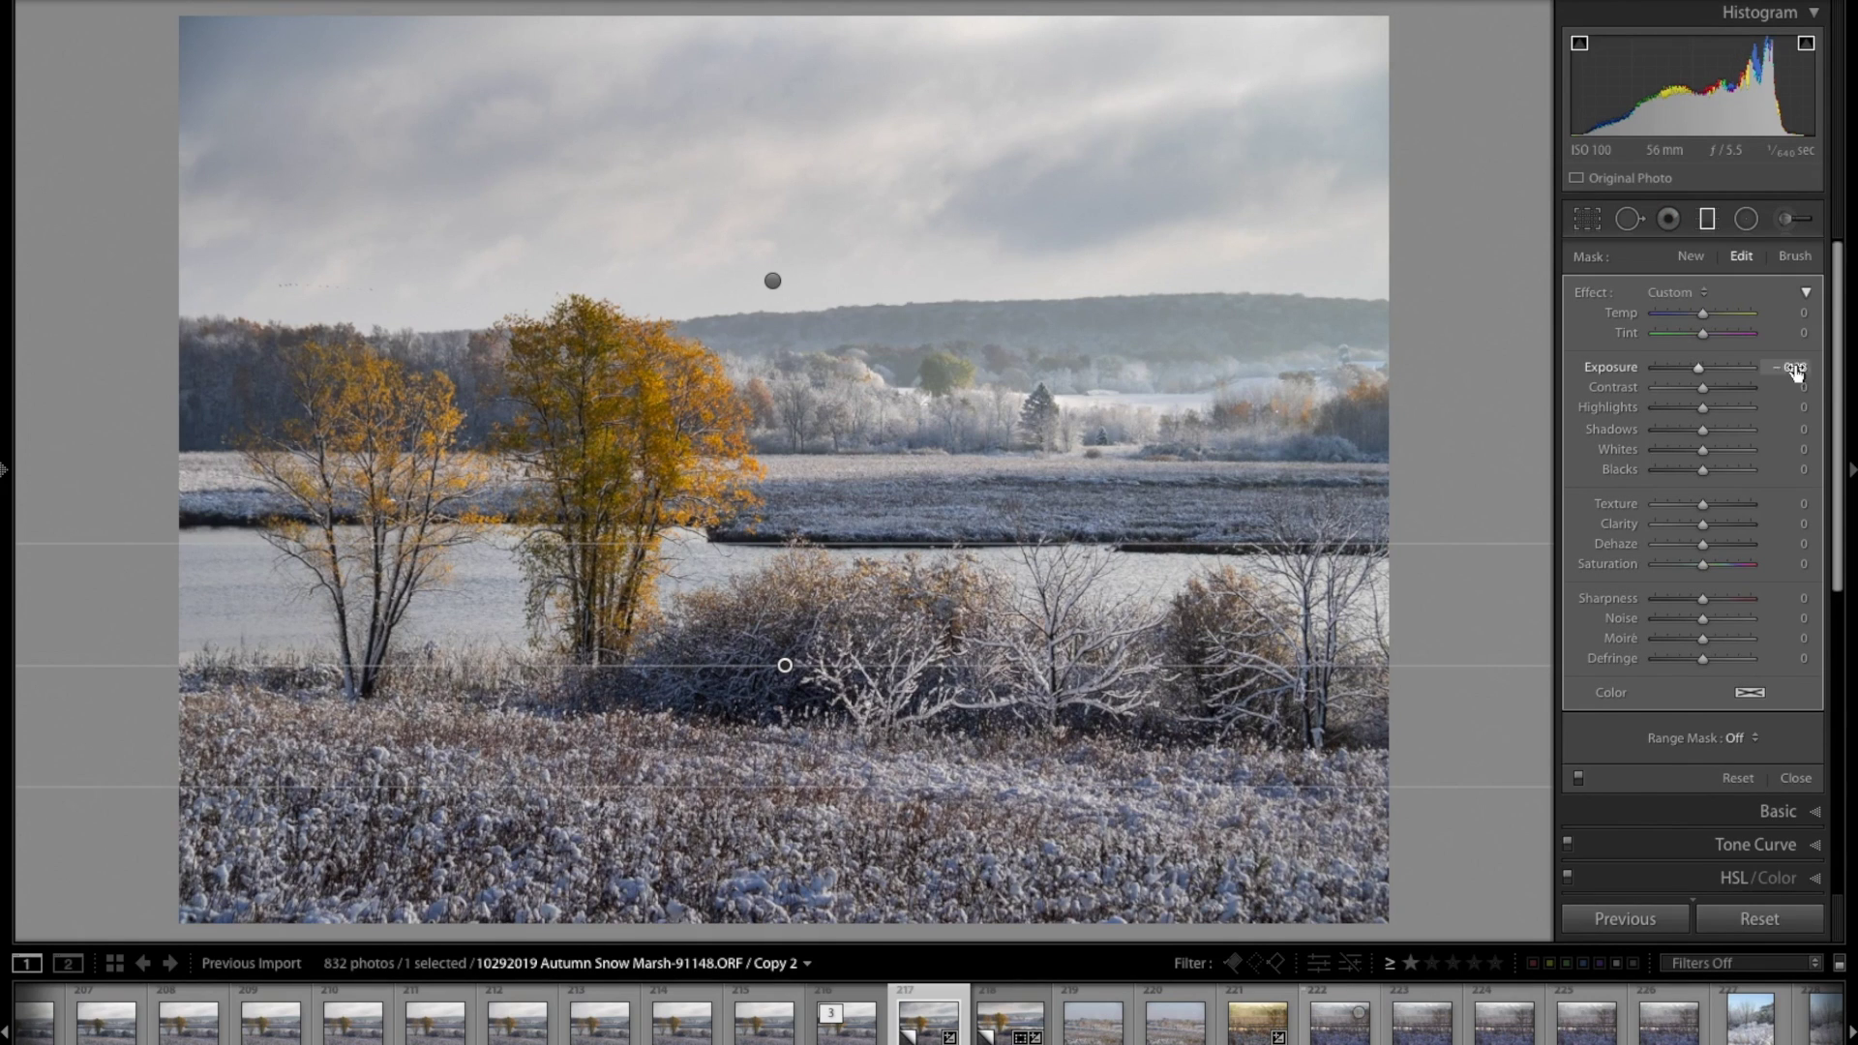
pyautogui.write('0.66')
pyautogui.press('Return')
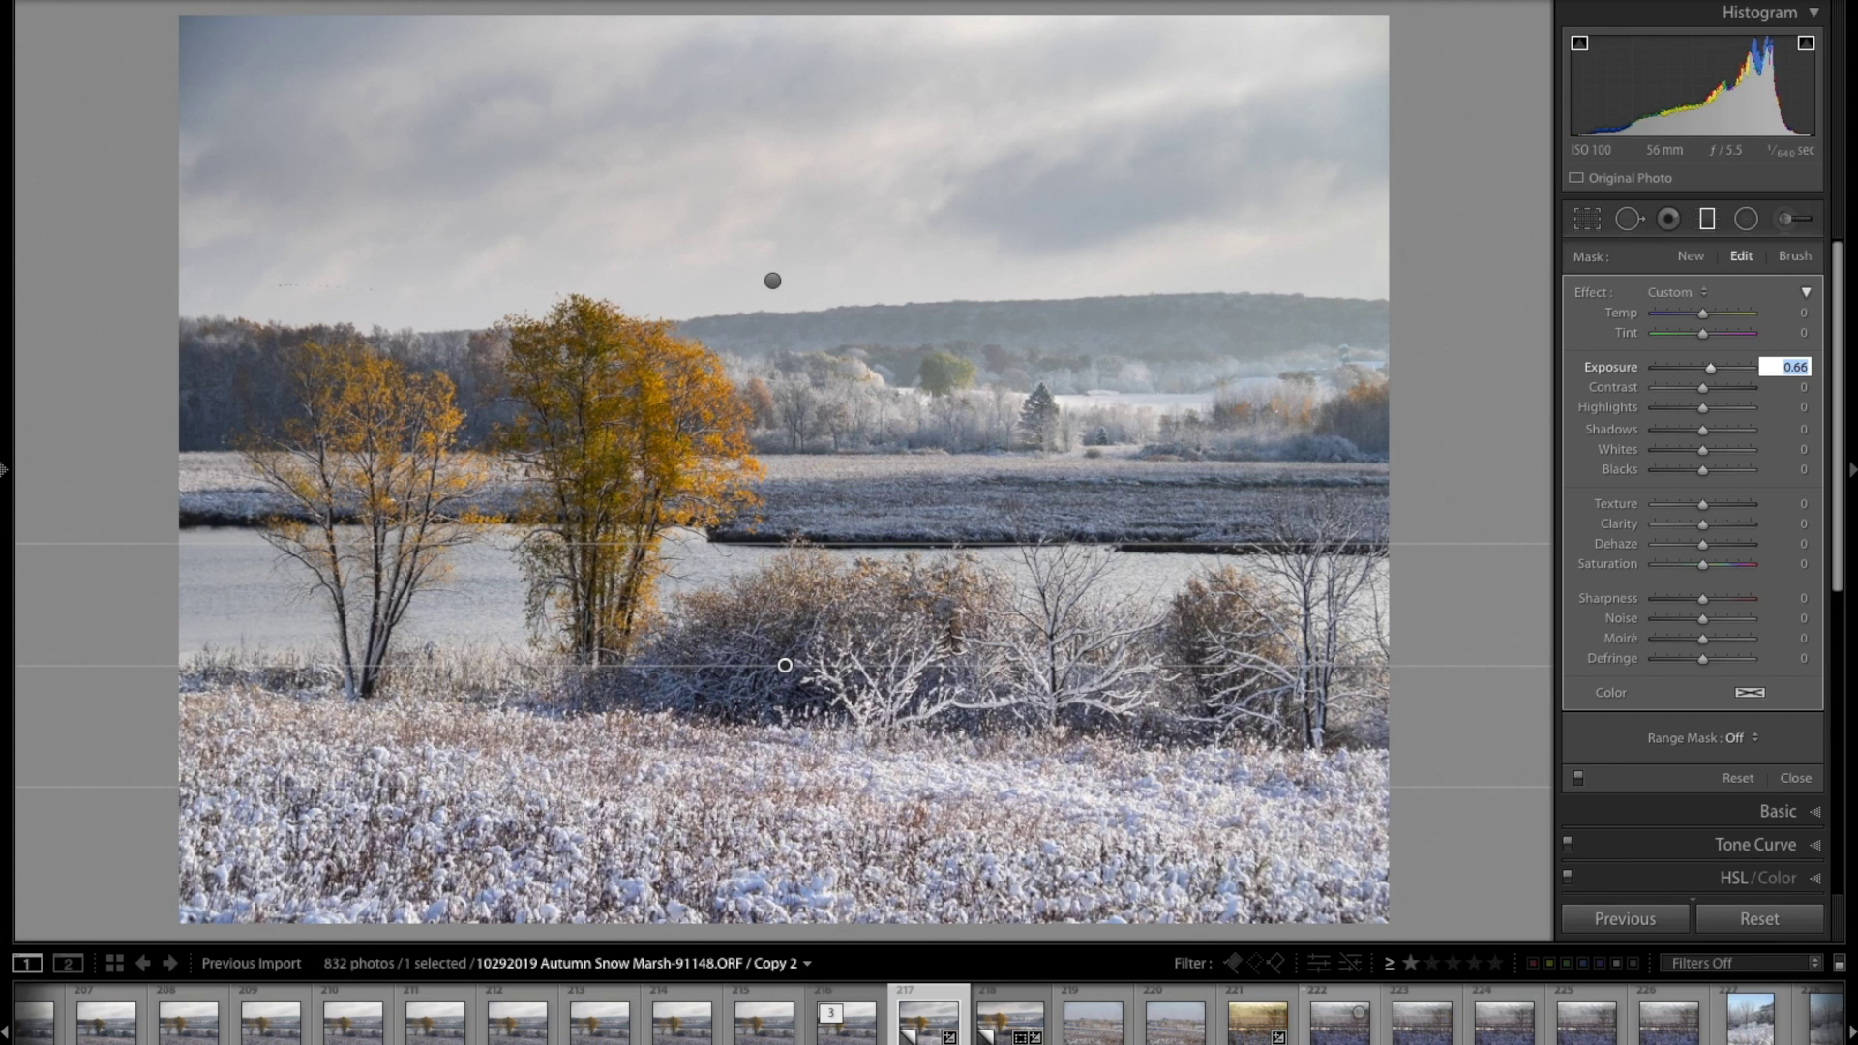
pyautogui.write('0.33')
pyautogui.press('Return')
pyautogui.write('-0.33')
pyautogui.press('Return')
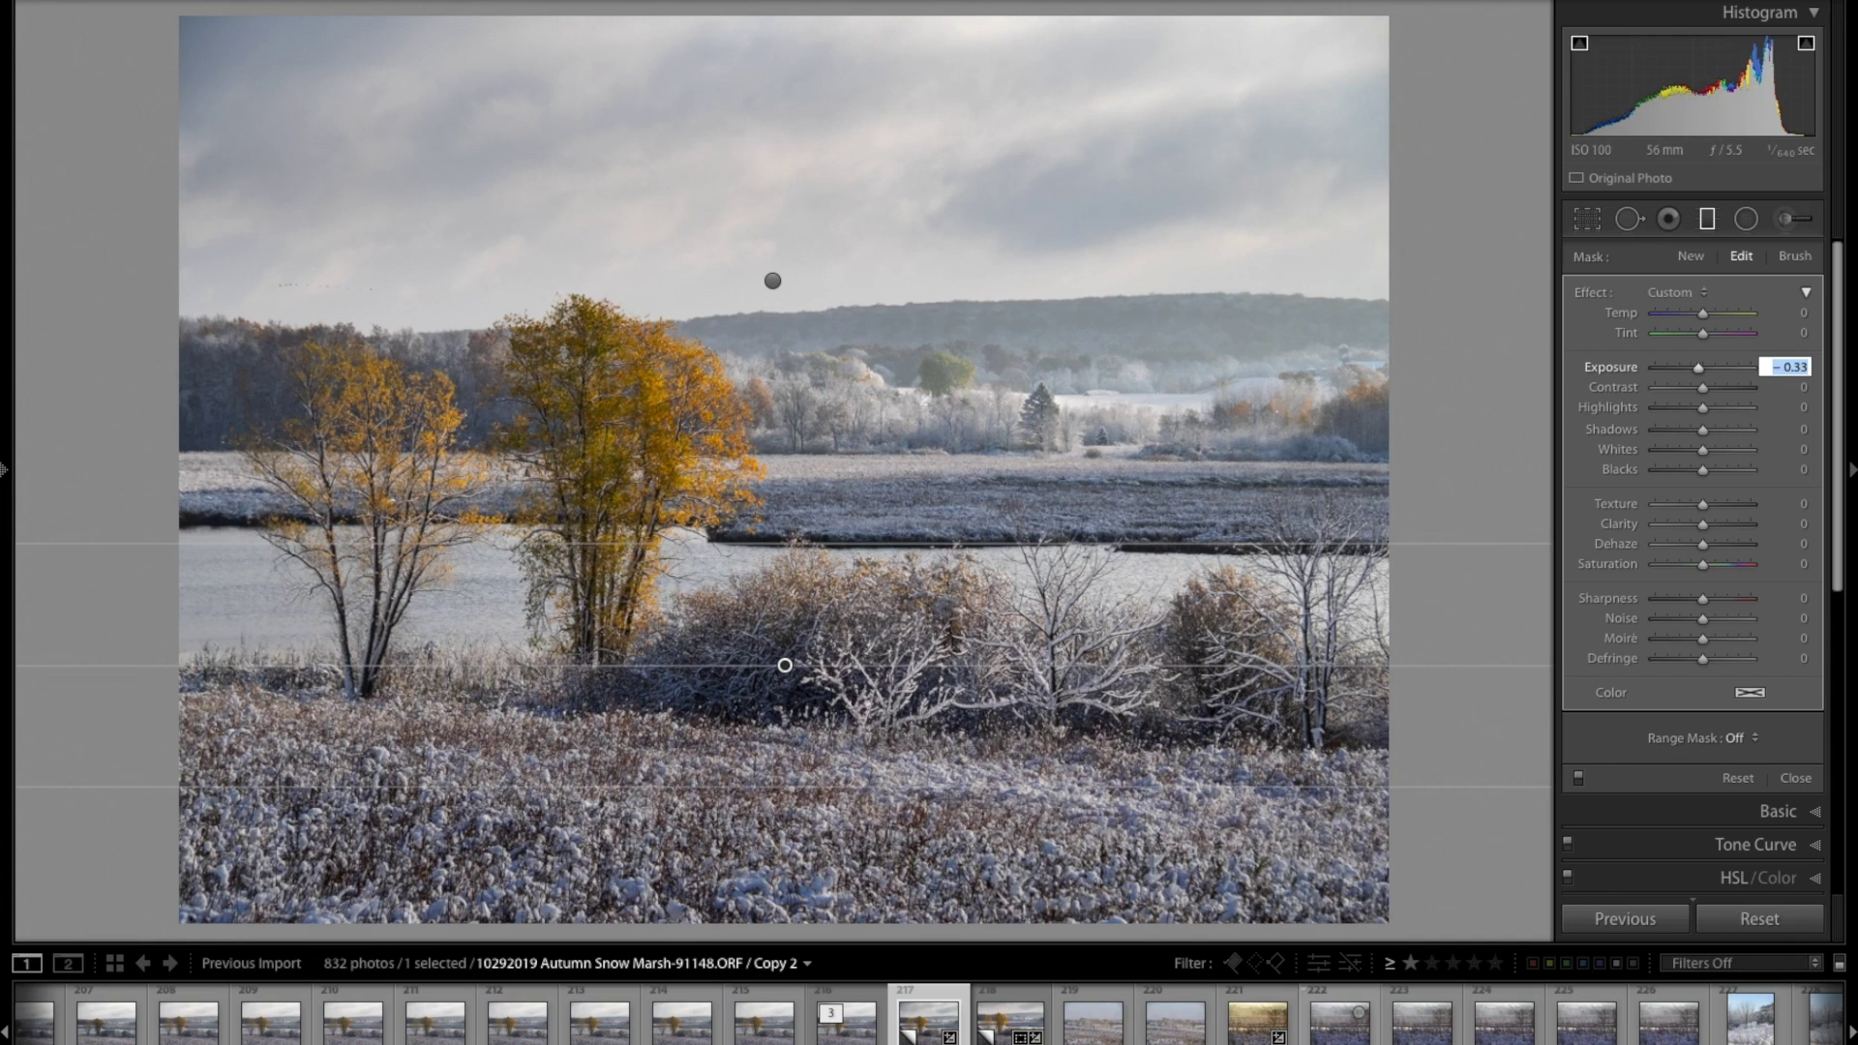
pyautogui.press('Escape')
pyautogui.click(1800, 779)
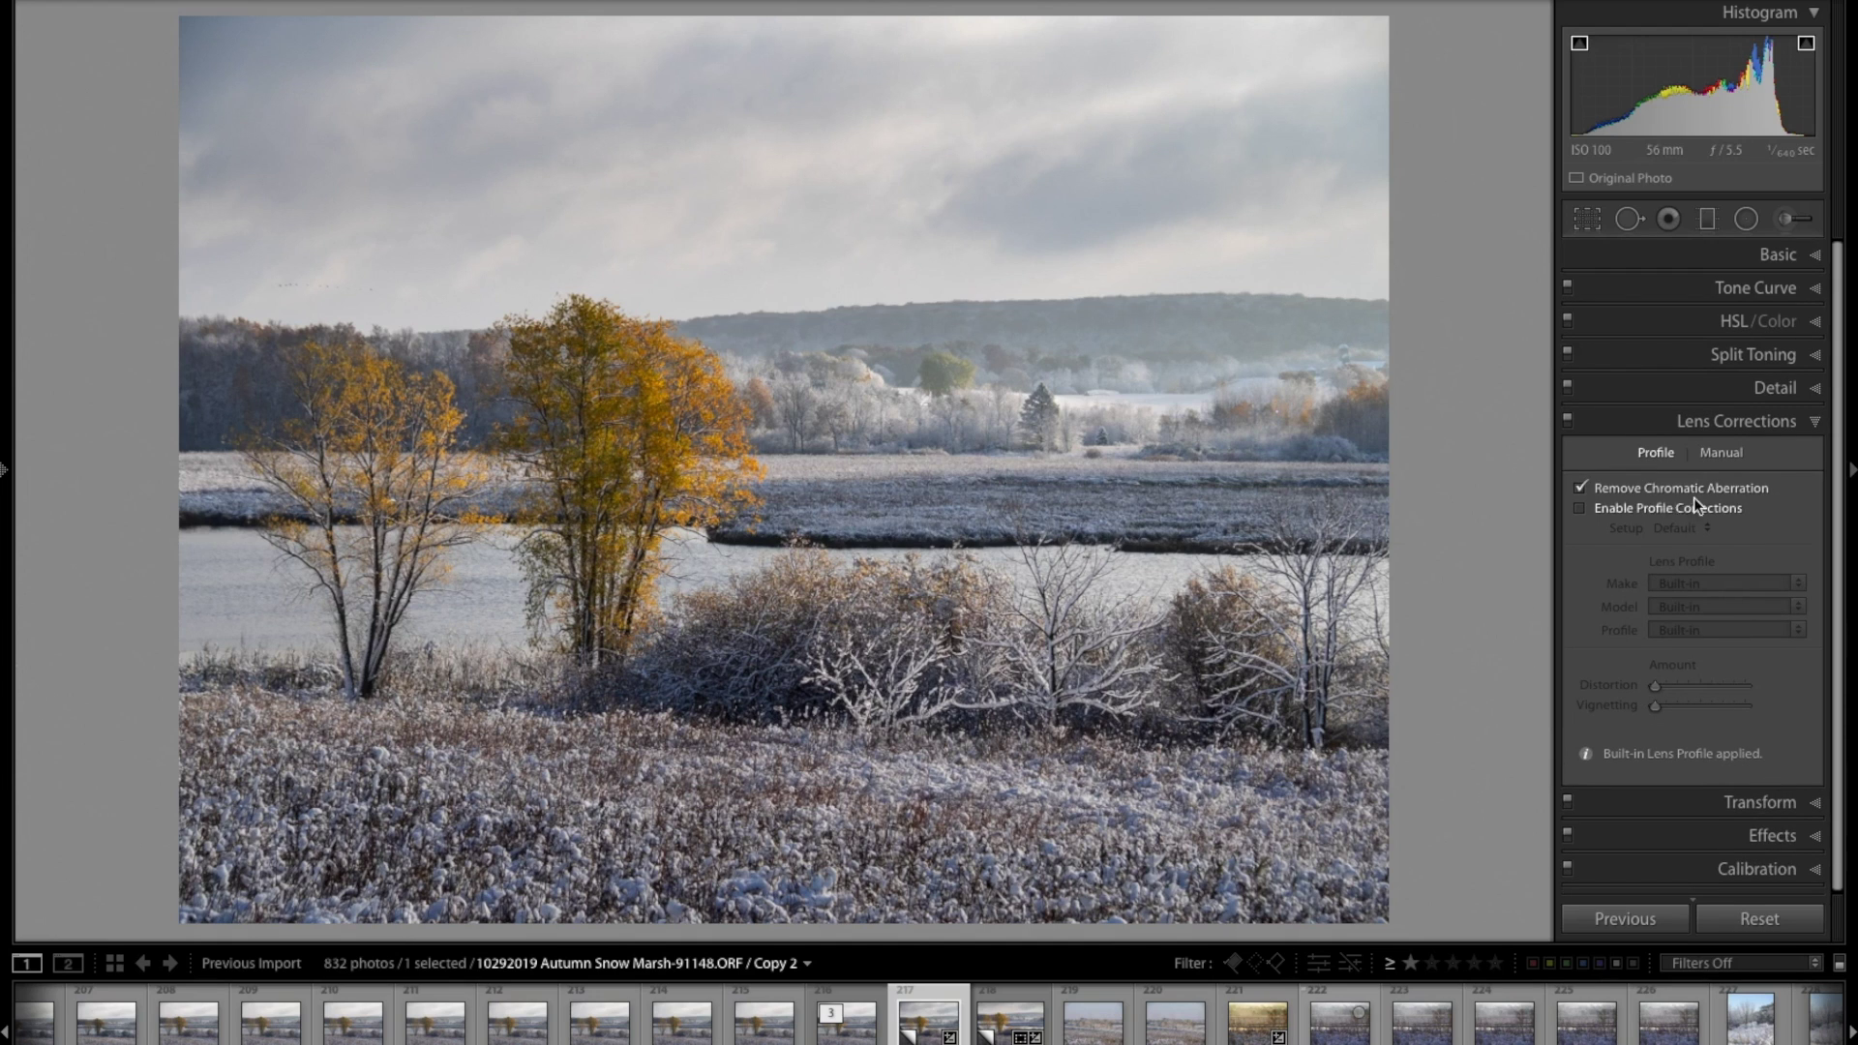
# Reopen the Adjustment Brush on the Whites +25 mask at size 20 and Flow 10.
pyautogui.scroll(1, 1646, 572)
pyautogui.click(1774, 269)
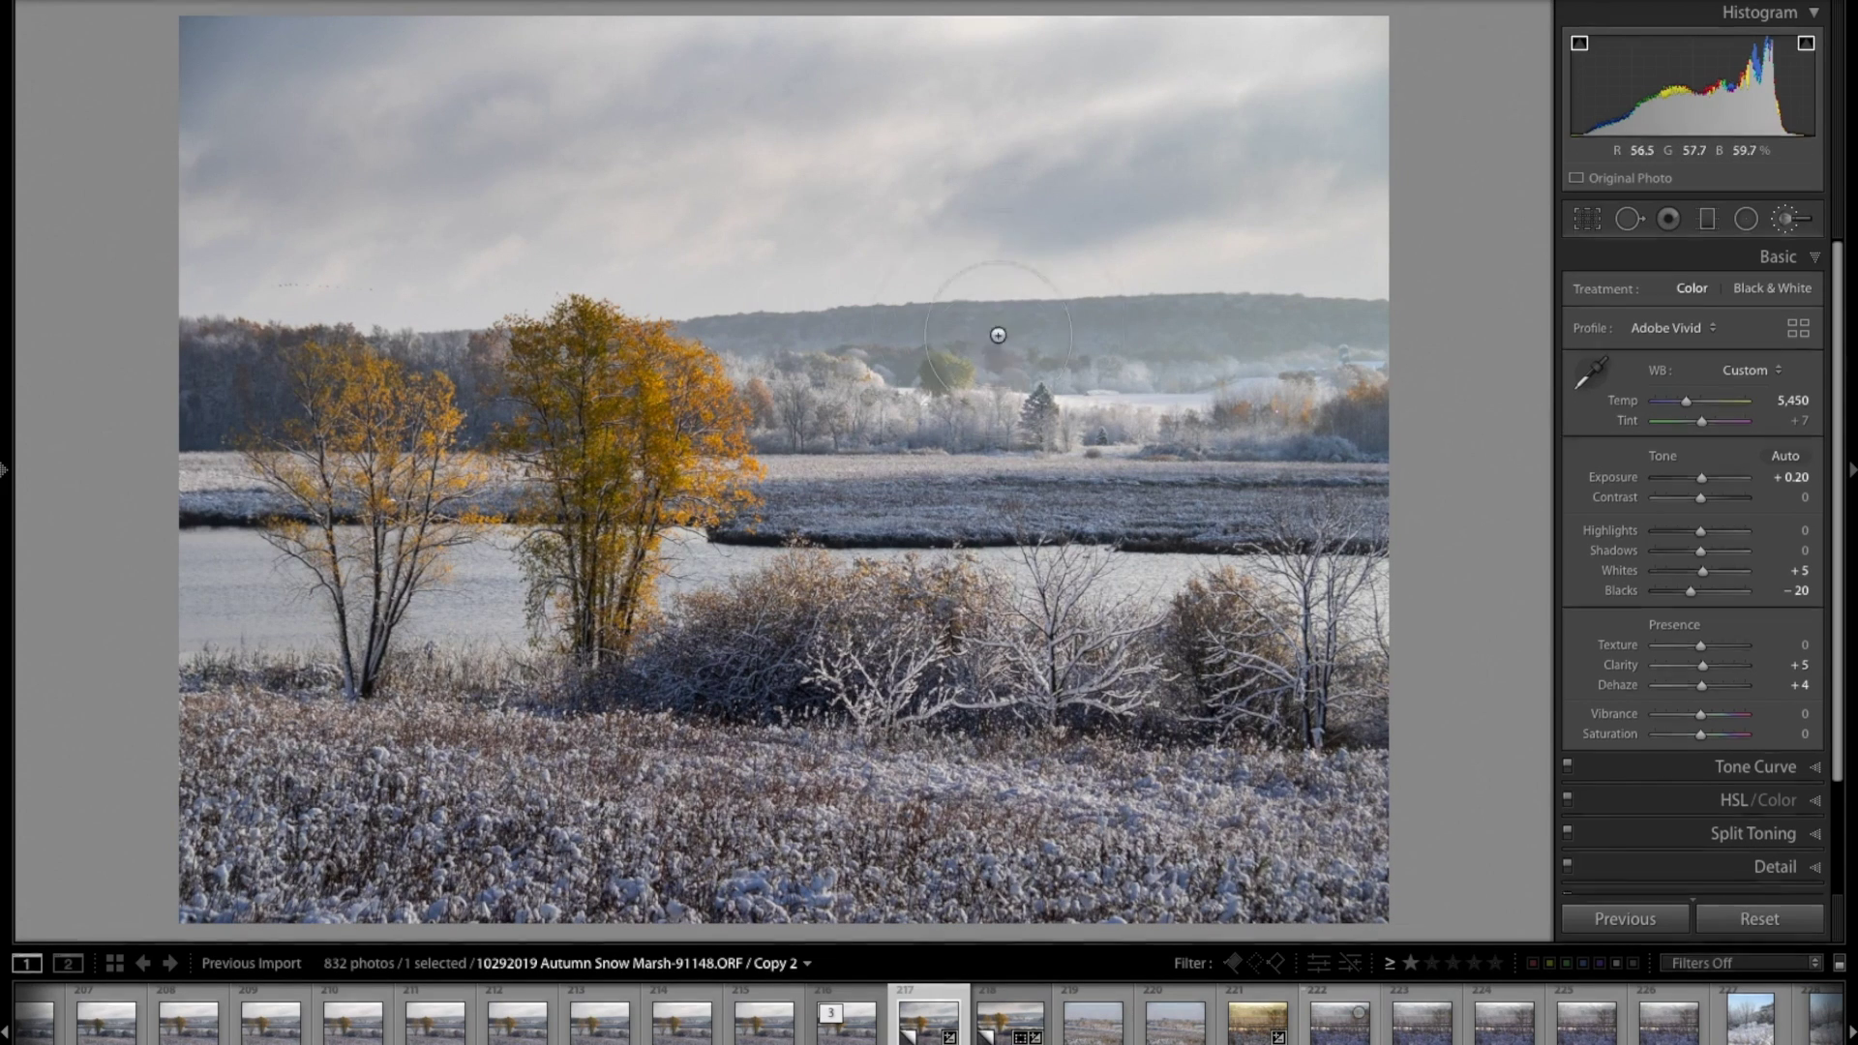
pyautogui.press('k')
pyautogui.scroll(-7, 688, 389)
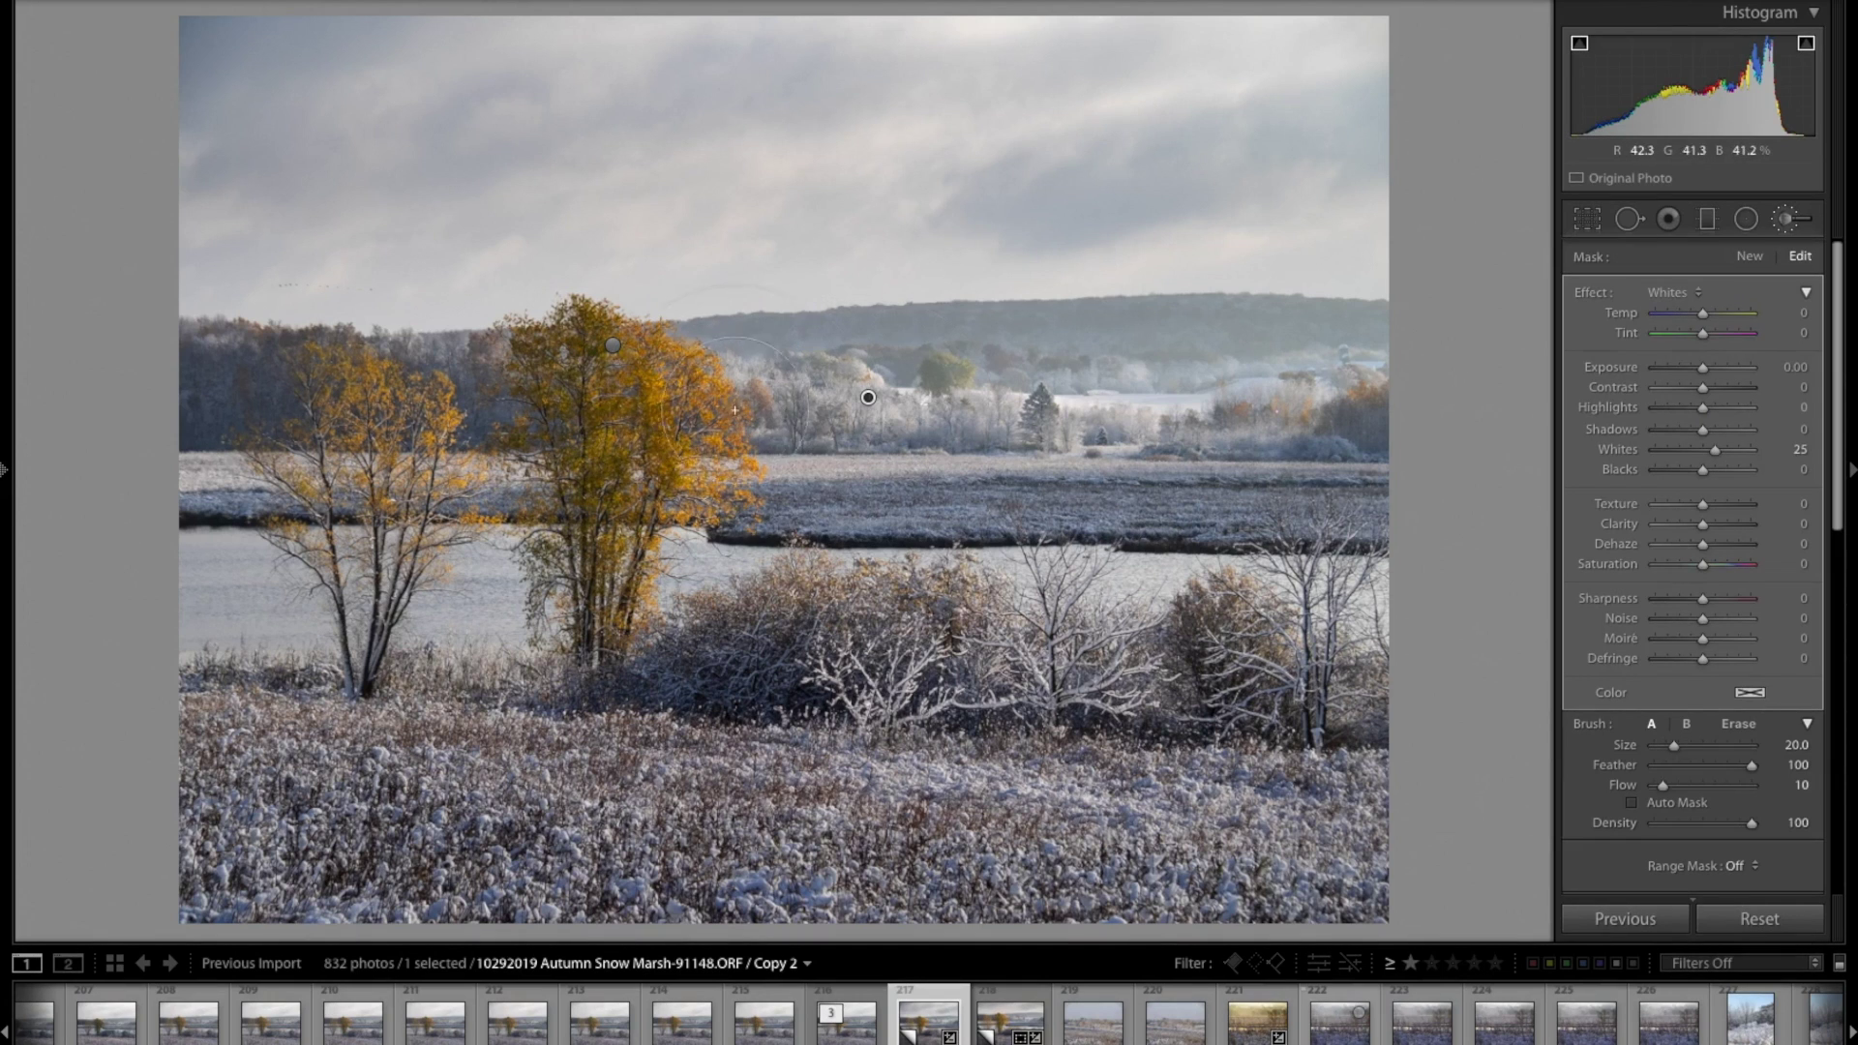
# Set the frosted mid-distance trees' brush mask Contrast to 30.
pyautogui.scroll(-8, 694, 402)
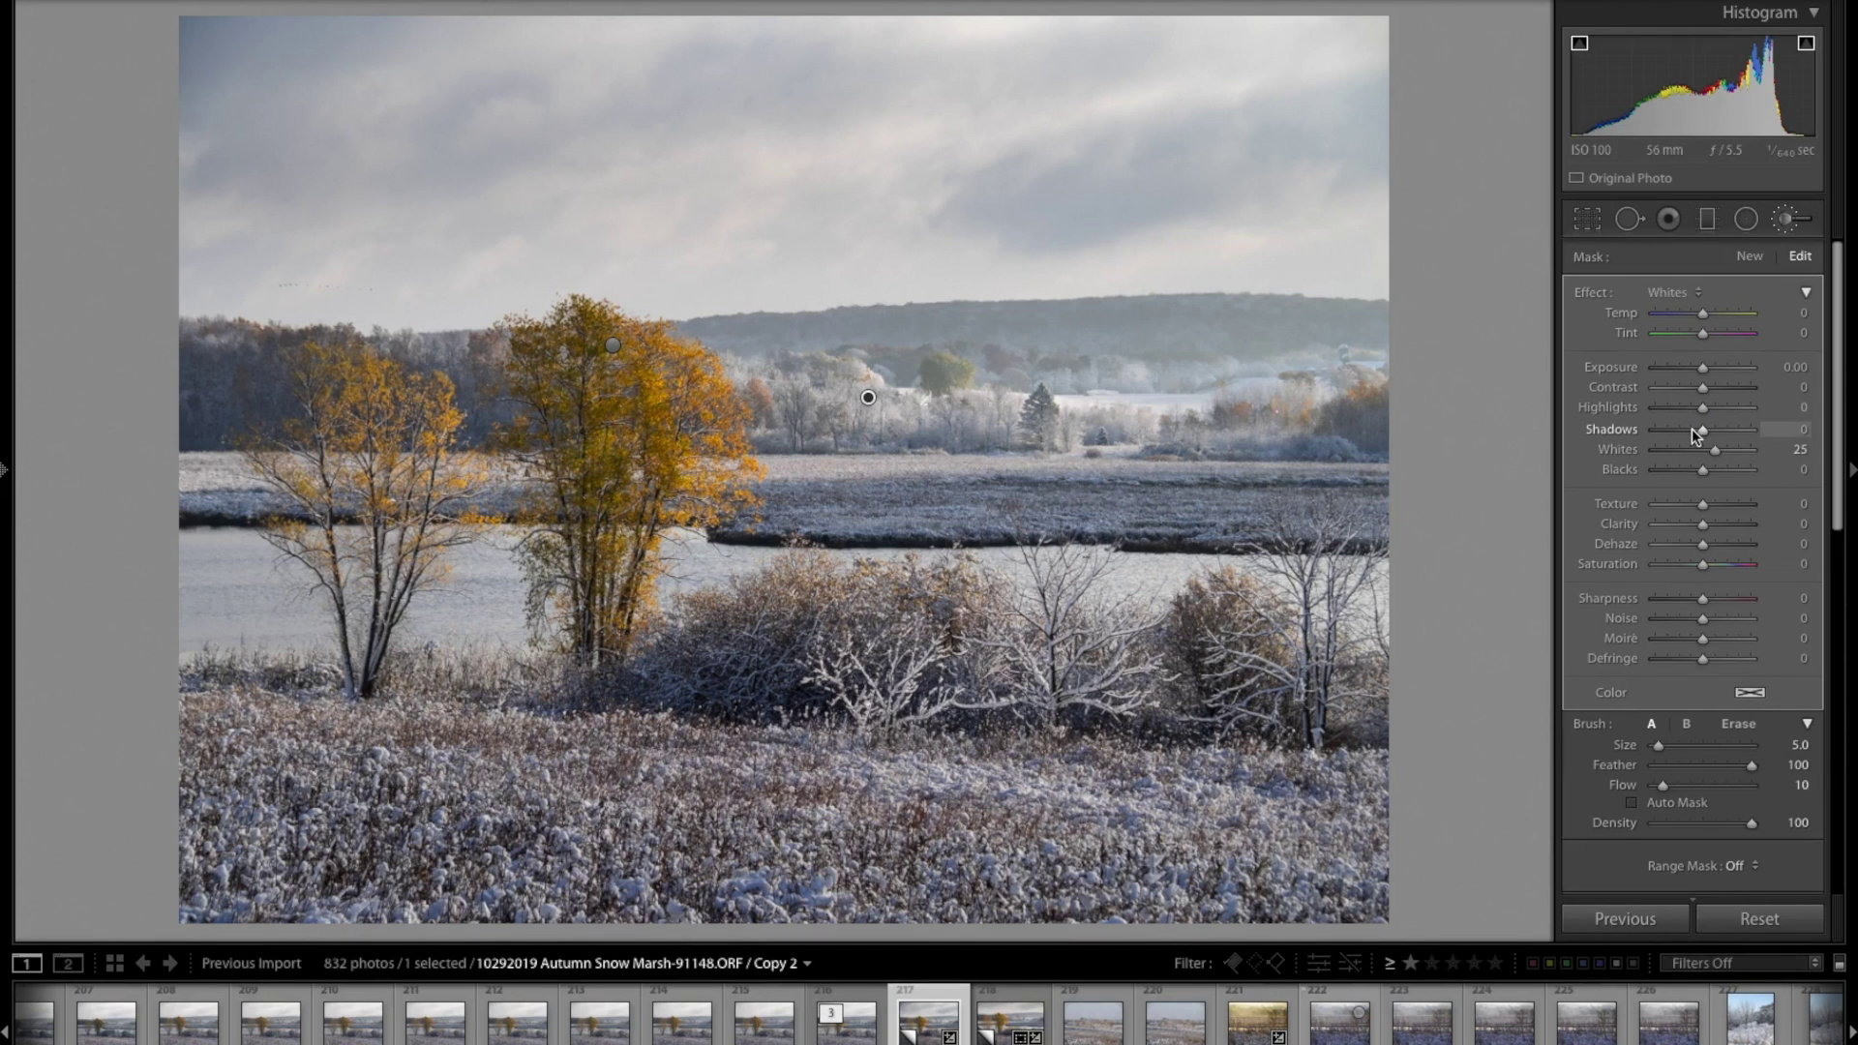
pyautogui.click(1799, 387)
pyautogui.write('10')
pyautogui.press('Return')
pyautogui.moveTo(1709, 390); pyautogui.dragTo(1764, 392)
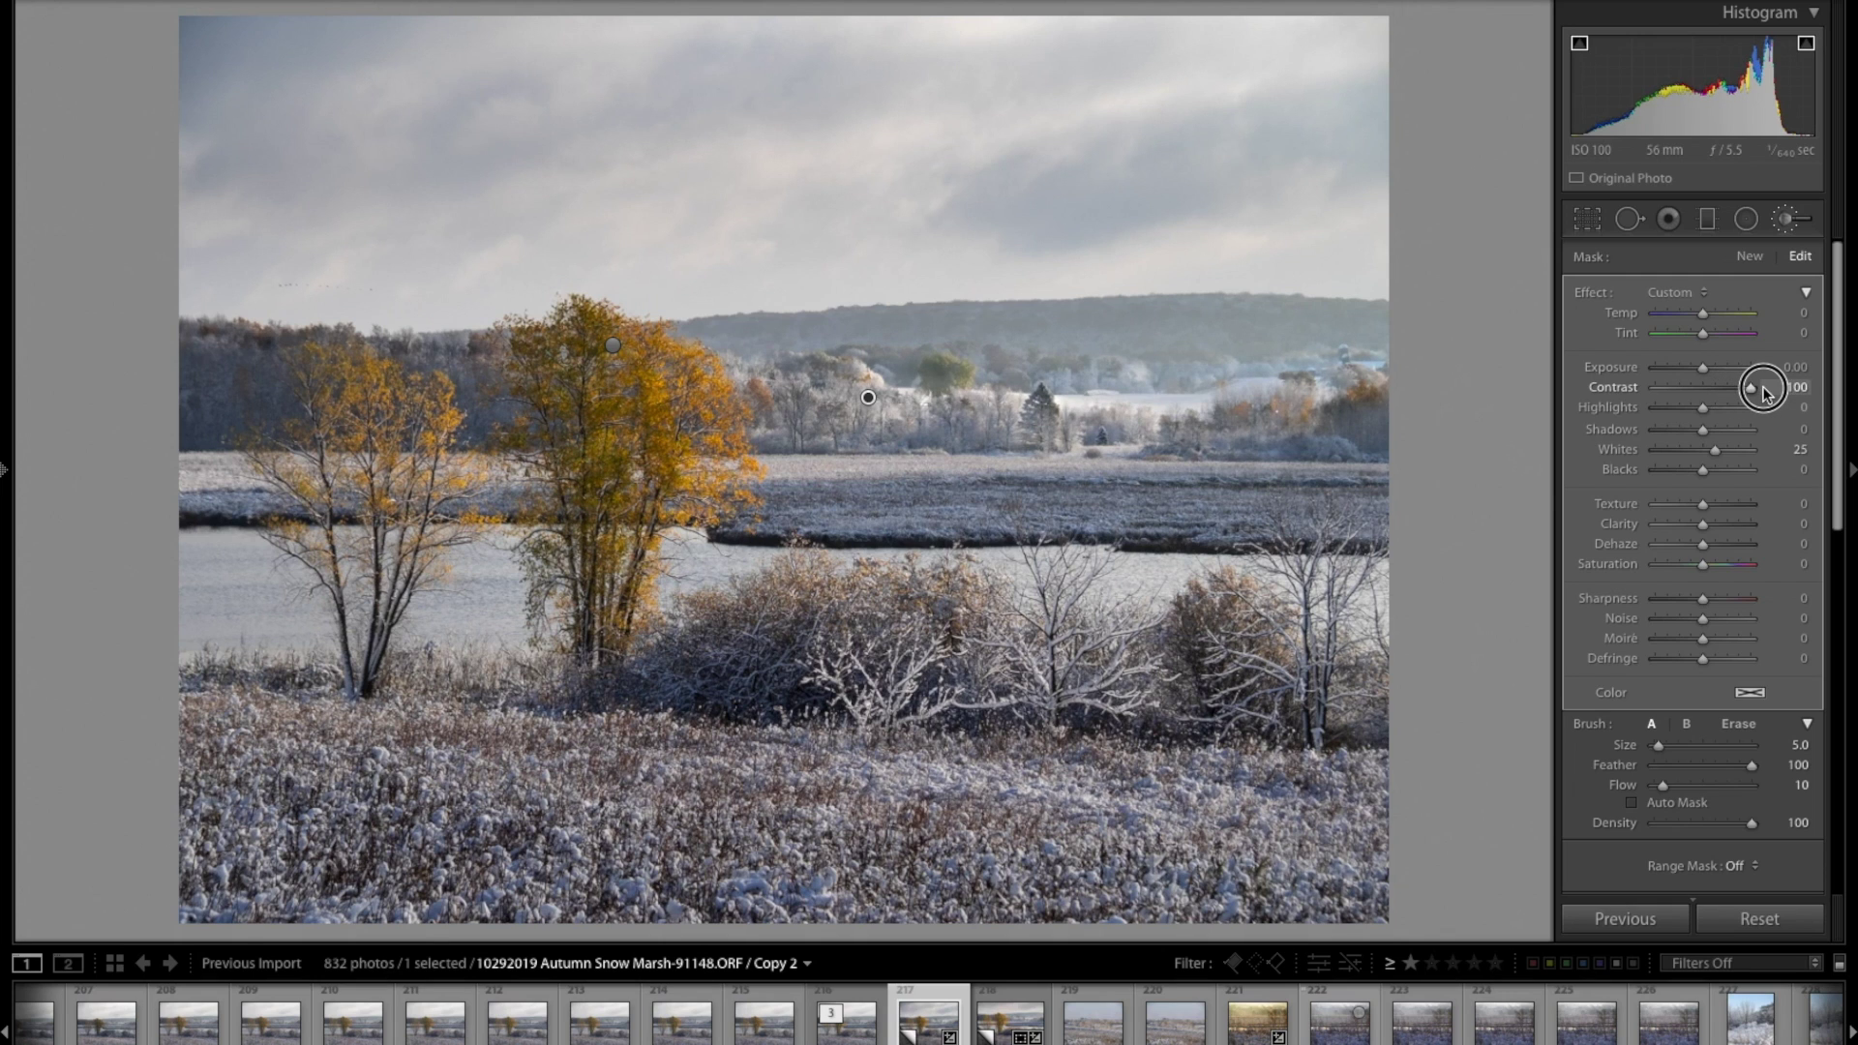
pyautogui.doubleClick(1609, 391)
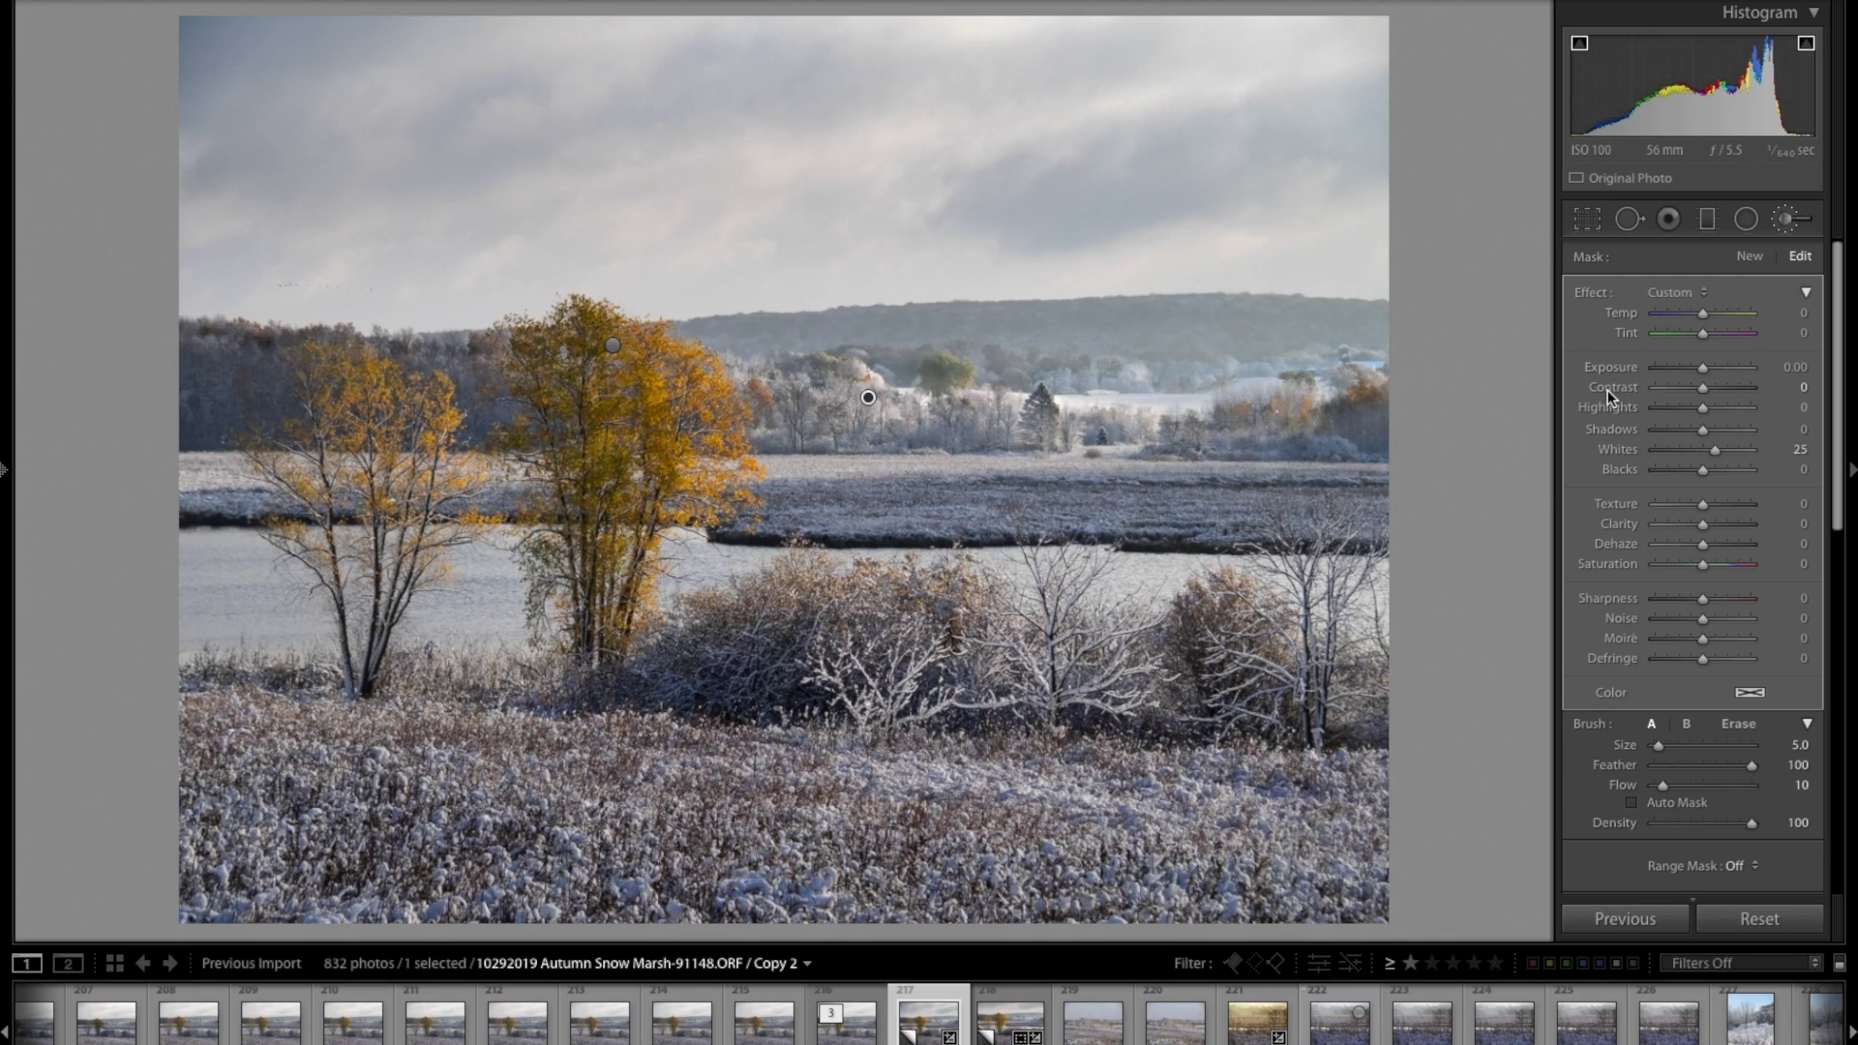
pyautogui.click(1787, 388)
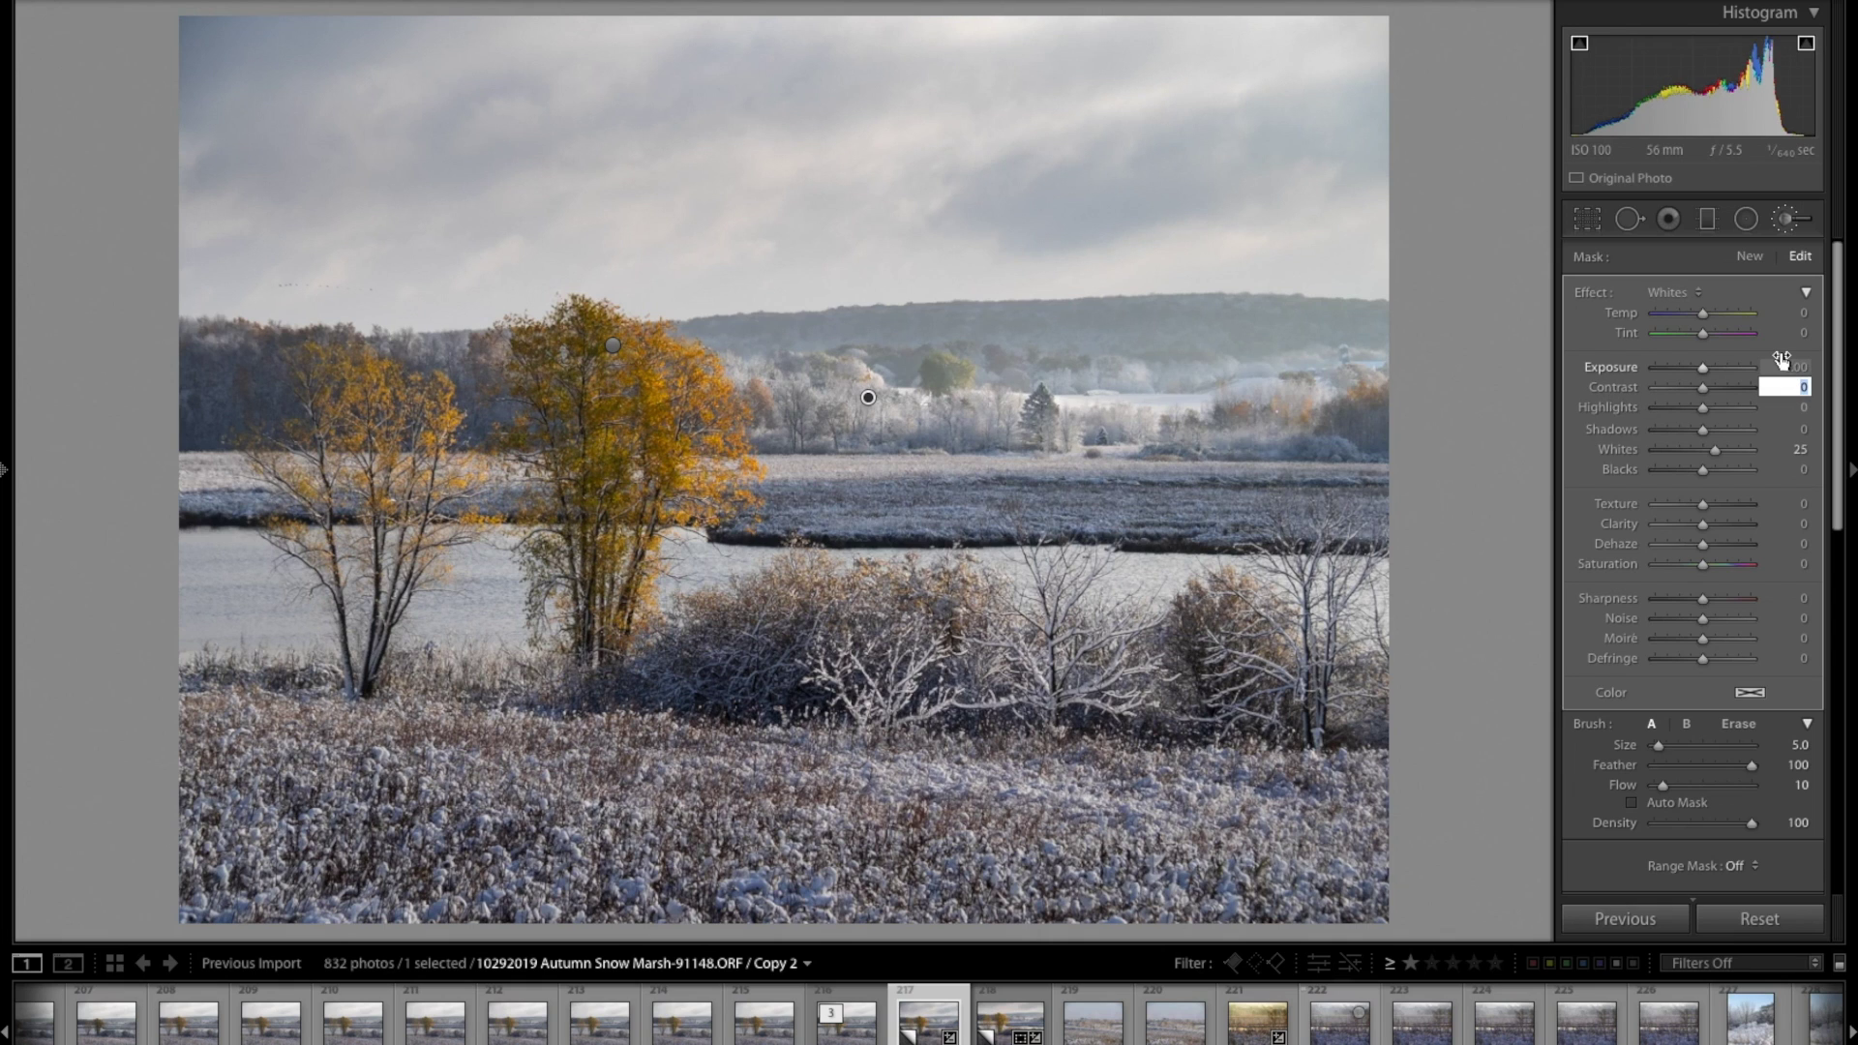
pyautogui.write('10')
pyautogui.press('Return')
pyautogui.press('Return')
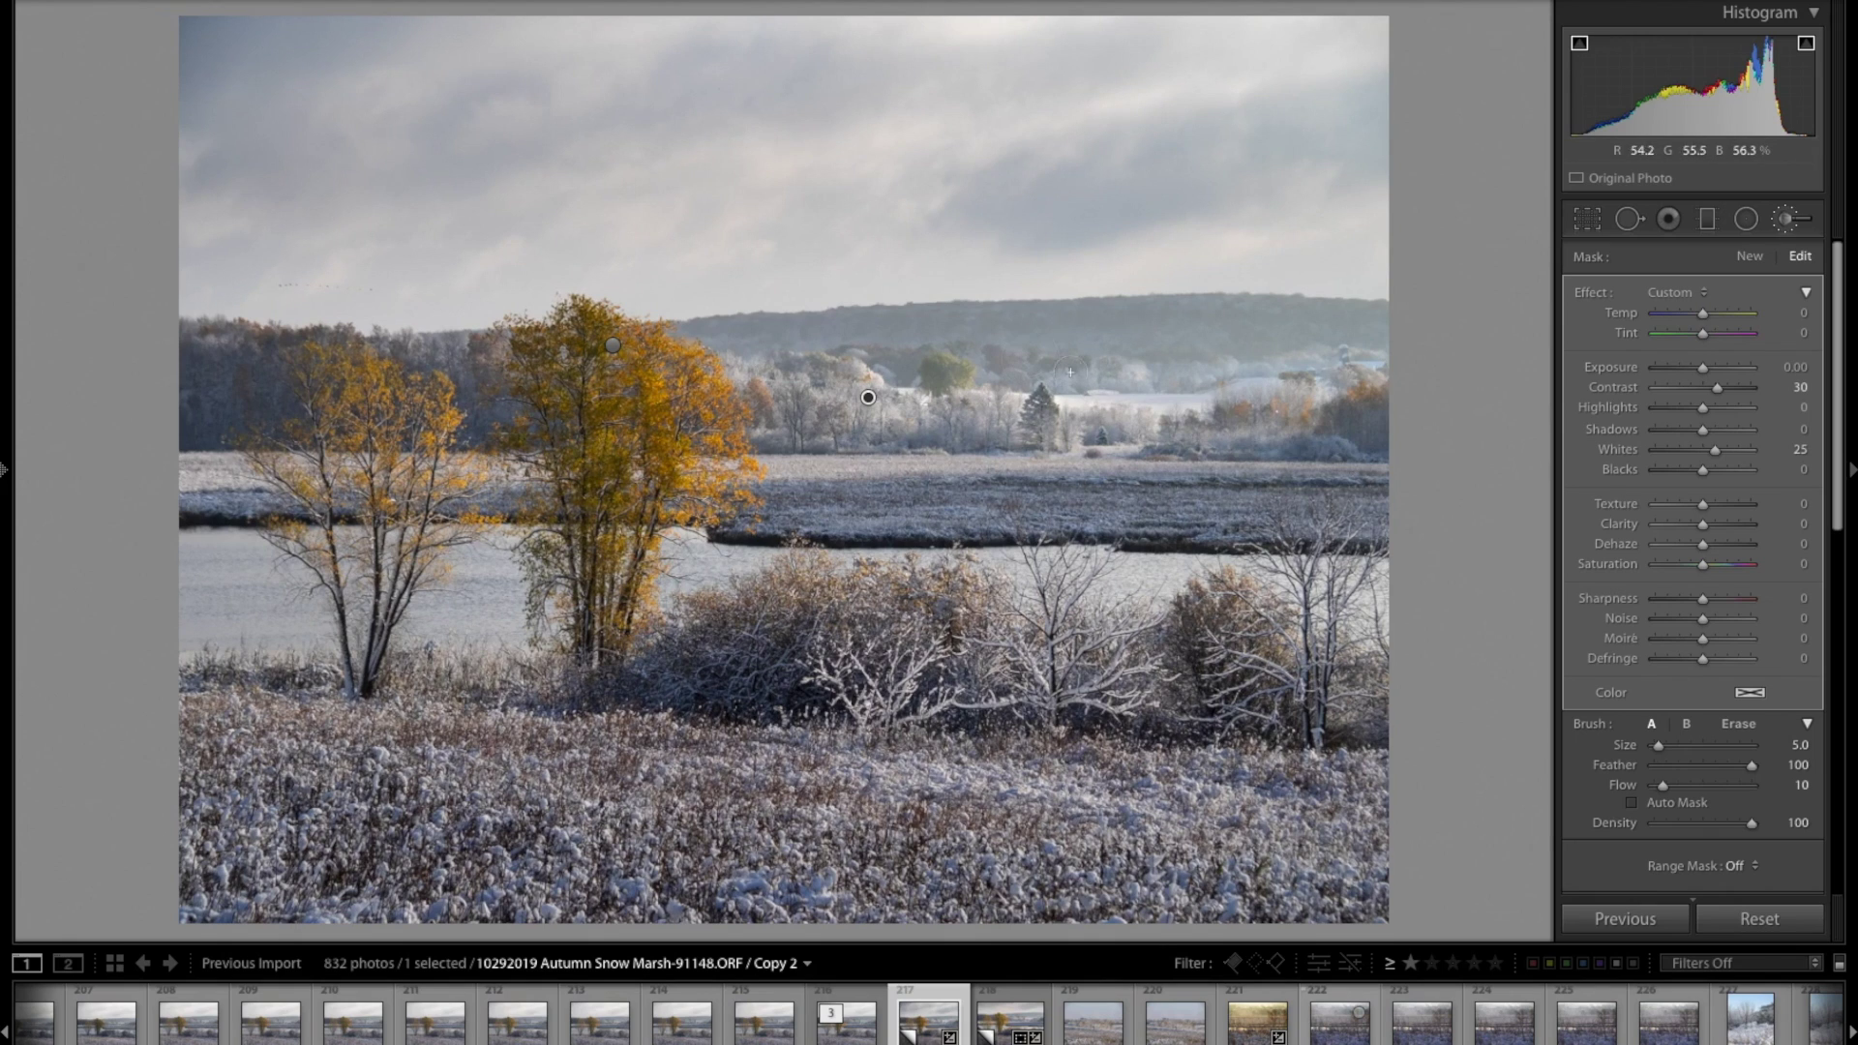
# Select the golden tree's mask pin and compare with the original, zooming into the Before view.
pyautogui.click(612, 344)
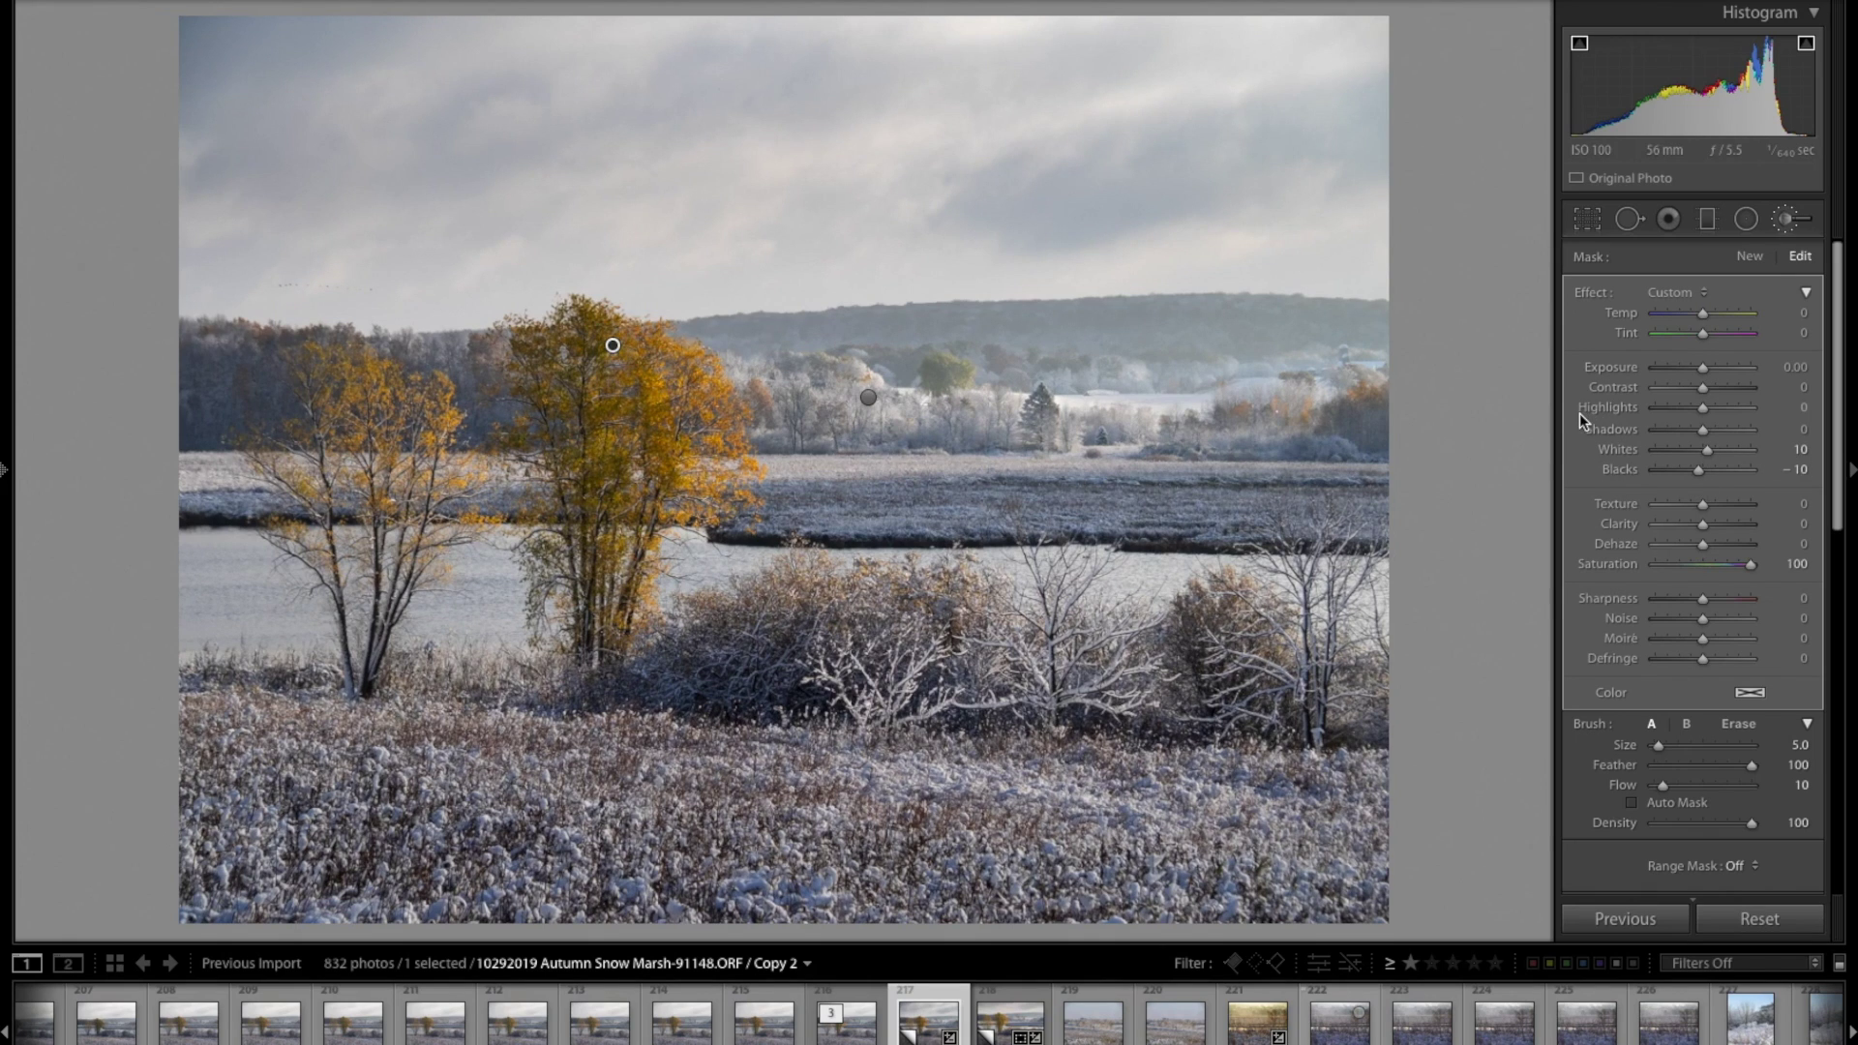
pyautogui.press('\\')
pyautogui.press('\\')
pyautogui.press('\\')
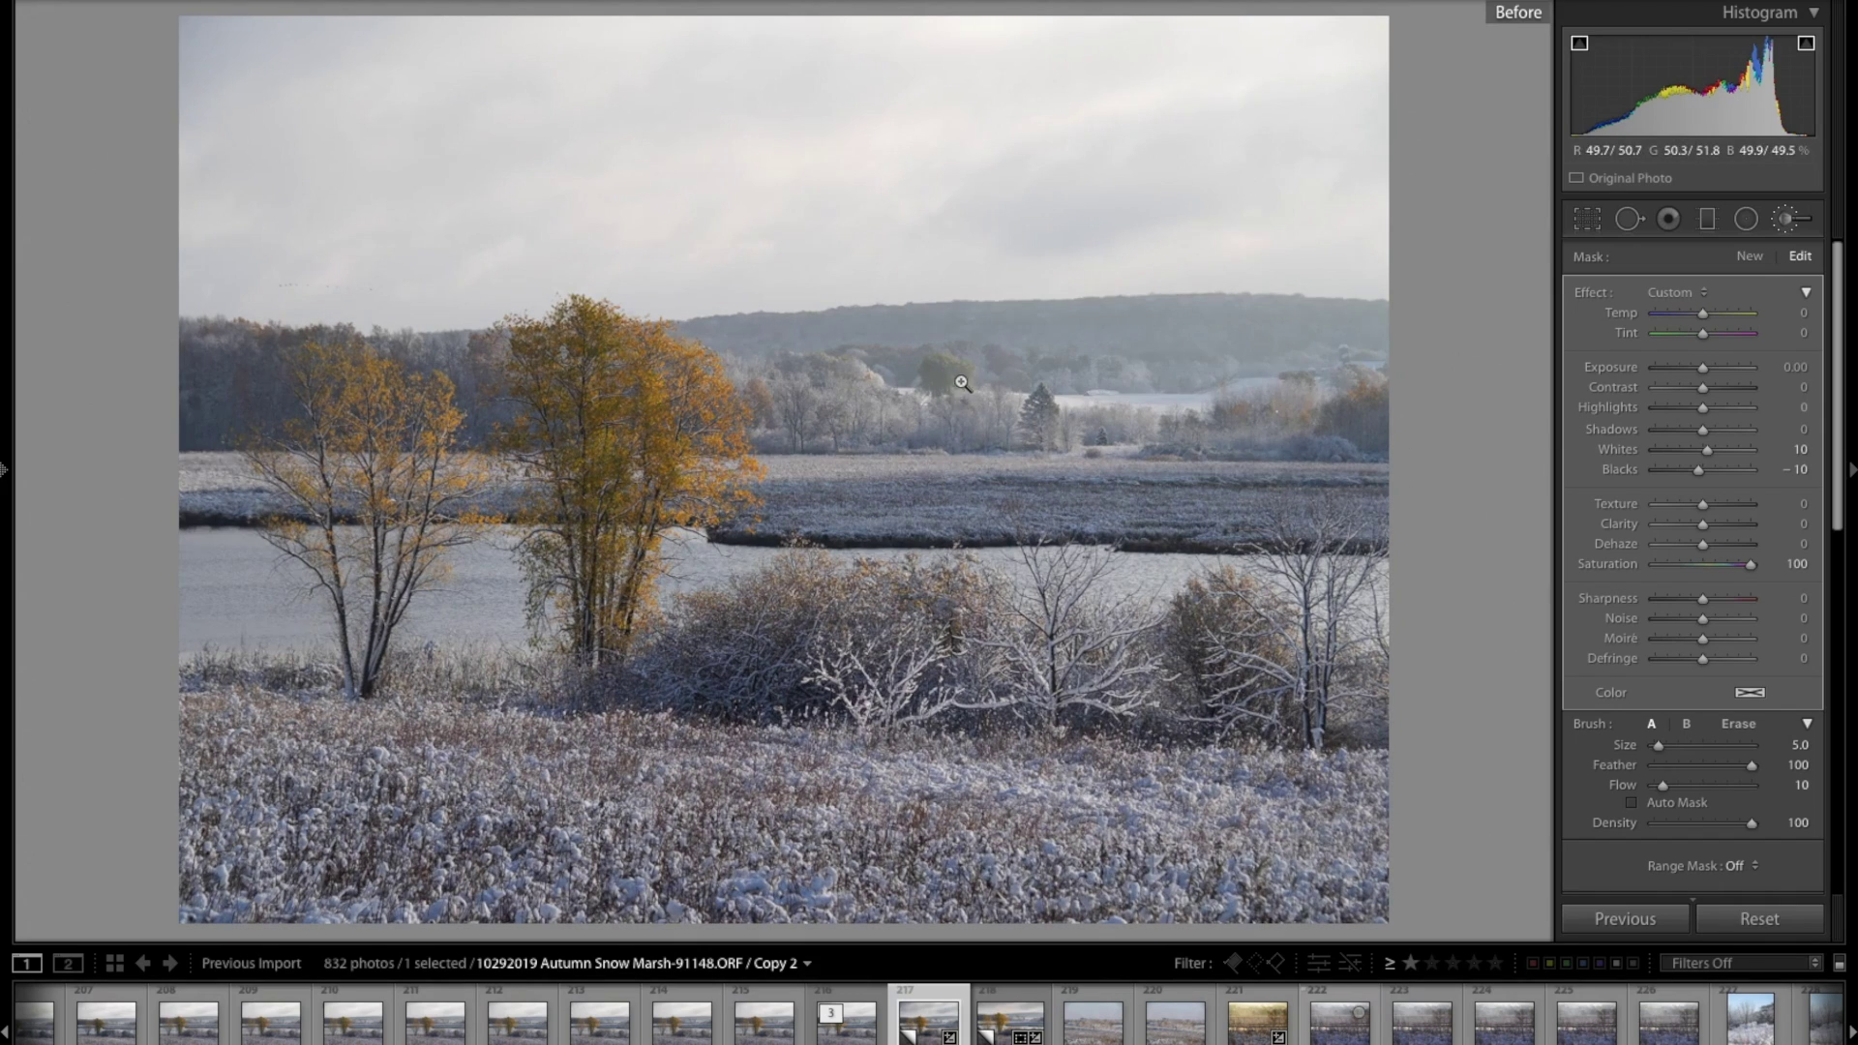
pyautogui.press('\\')
pyautogui.press('\\')
pyautogui.press('\\')
pyautogui.press('\\')
pyautogui.press('\\')
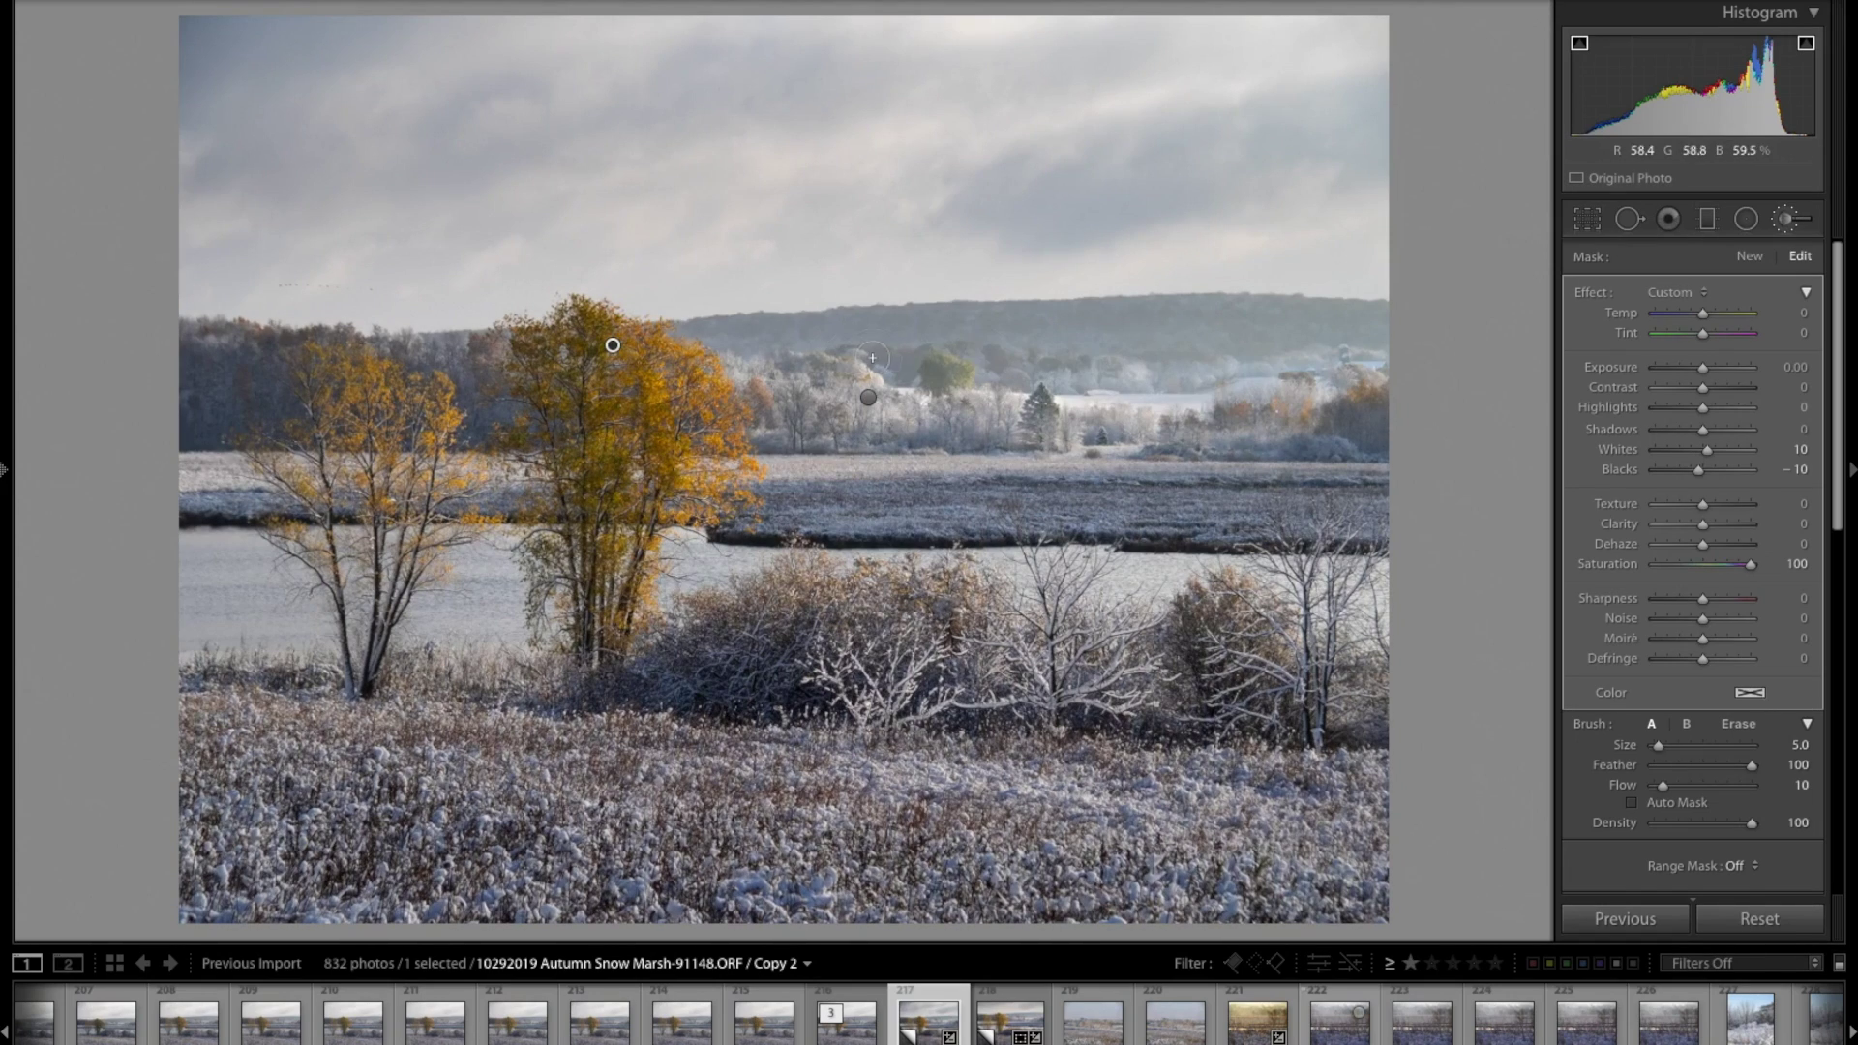
pyautogui.press('\\')
pyautogui.click(988, 356)
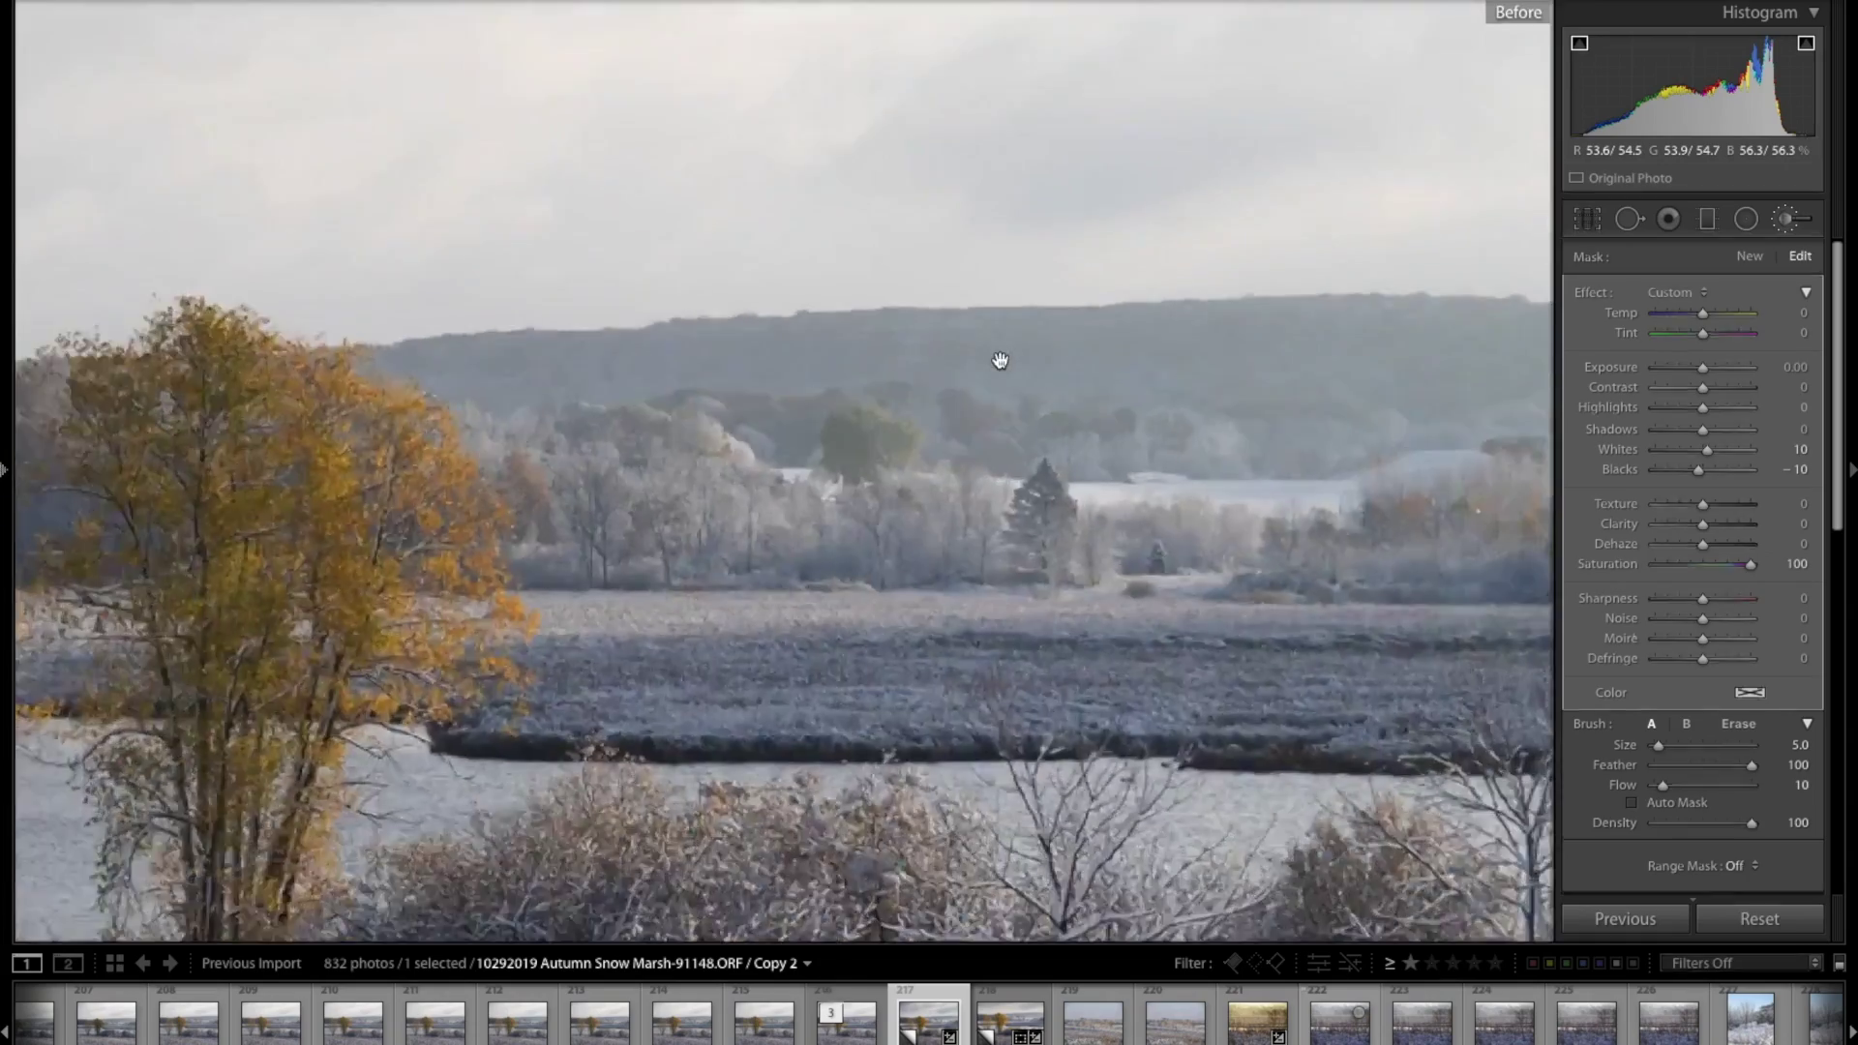
# Back in the fitted edited view, set the golden tree's mask to Whites 5 and Blacks −5.
pyautogui.click(891, 532)
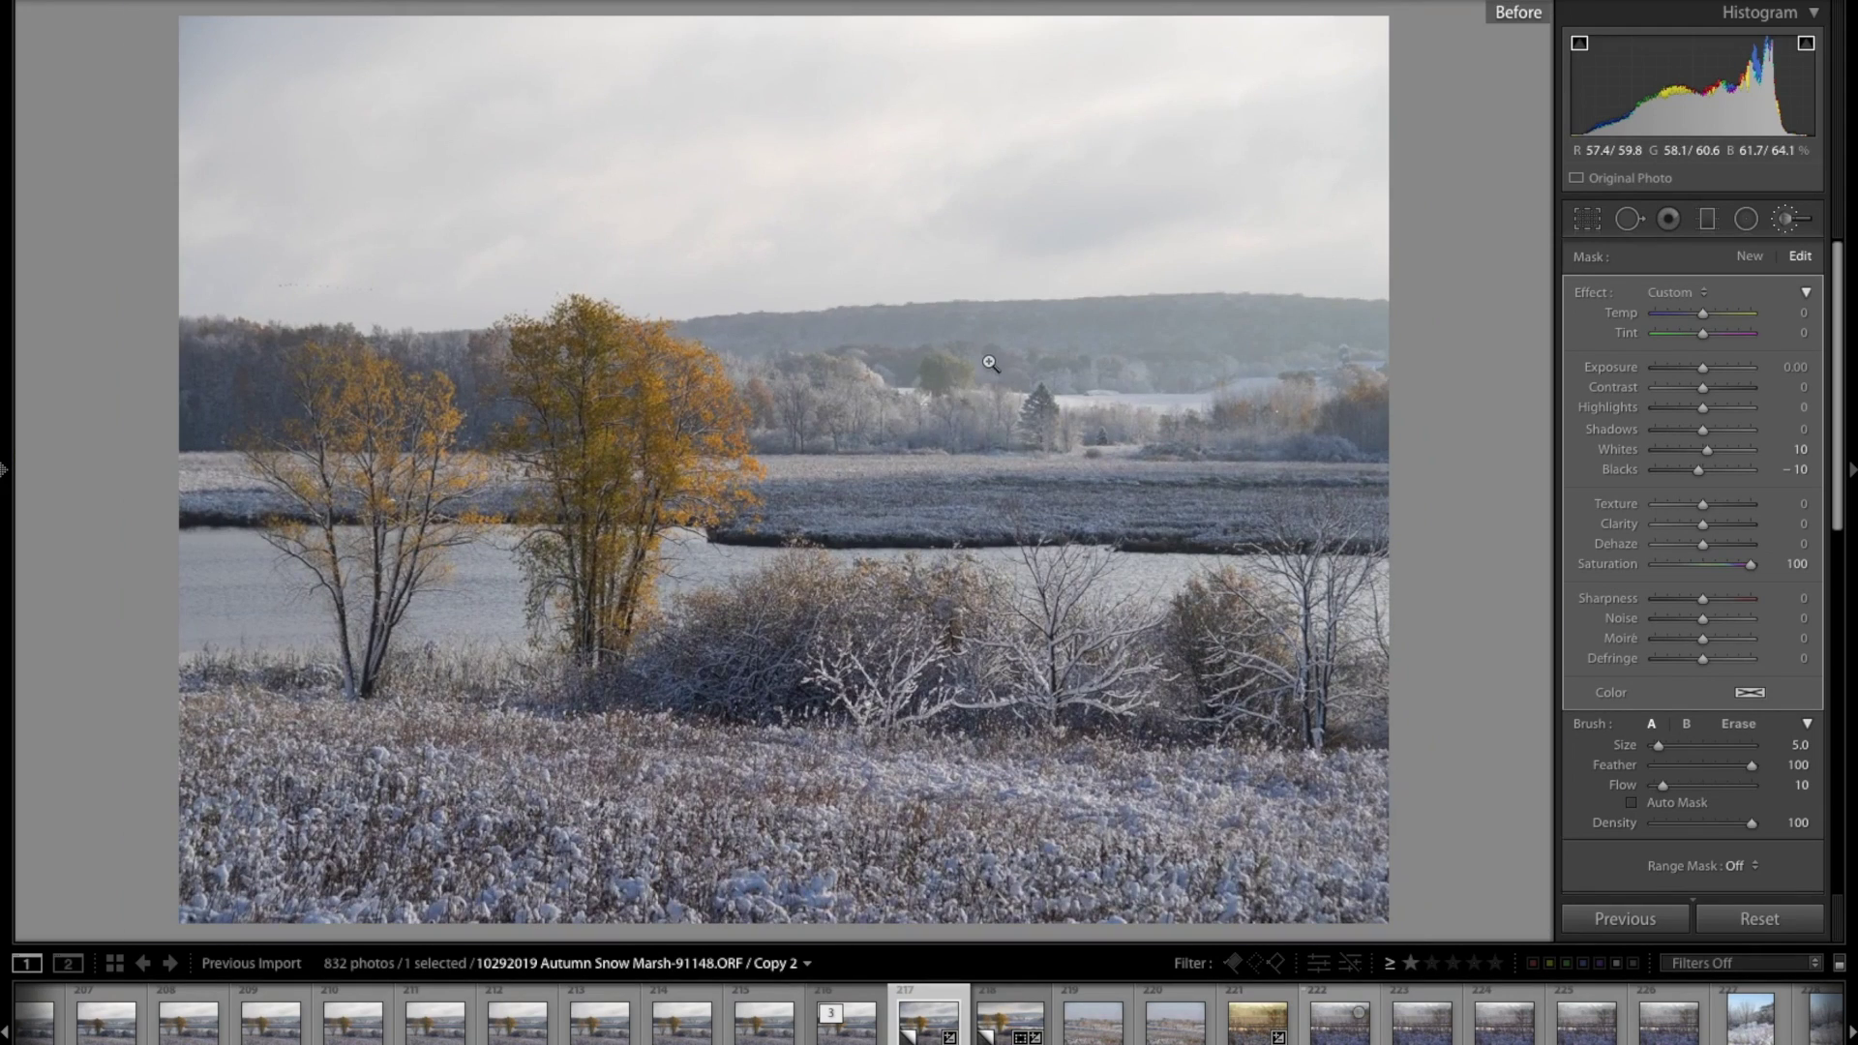
pyautogui.press('\\')
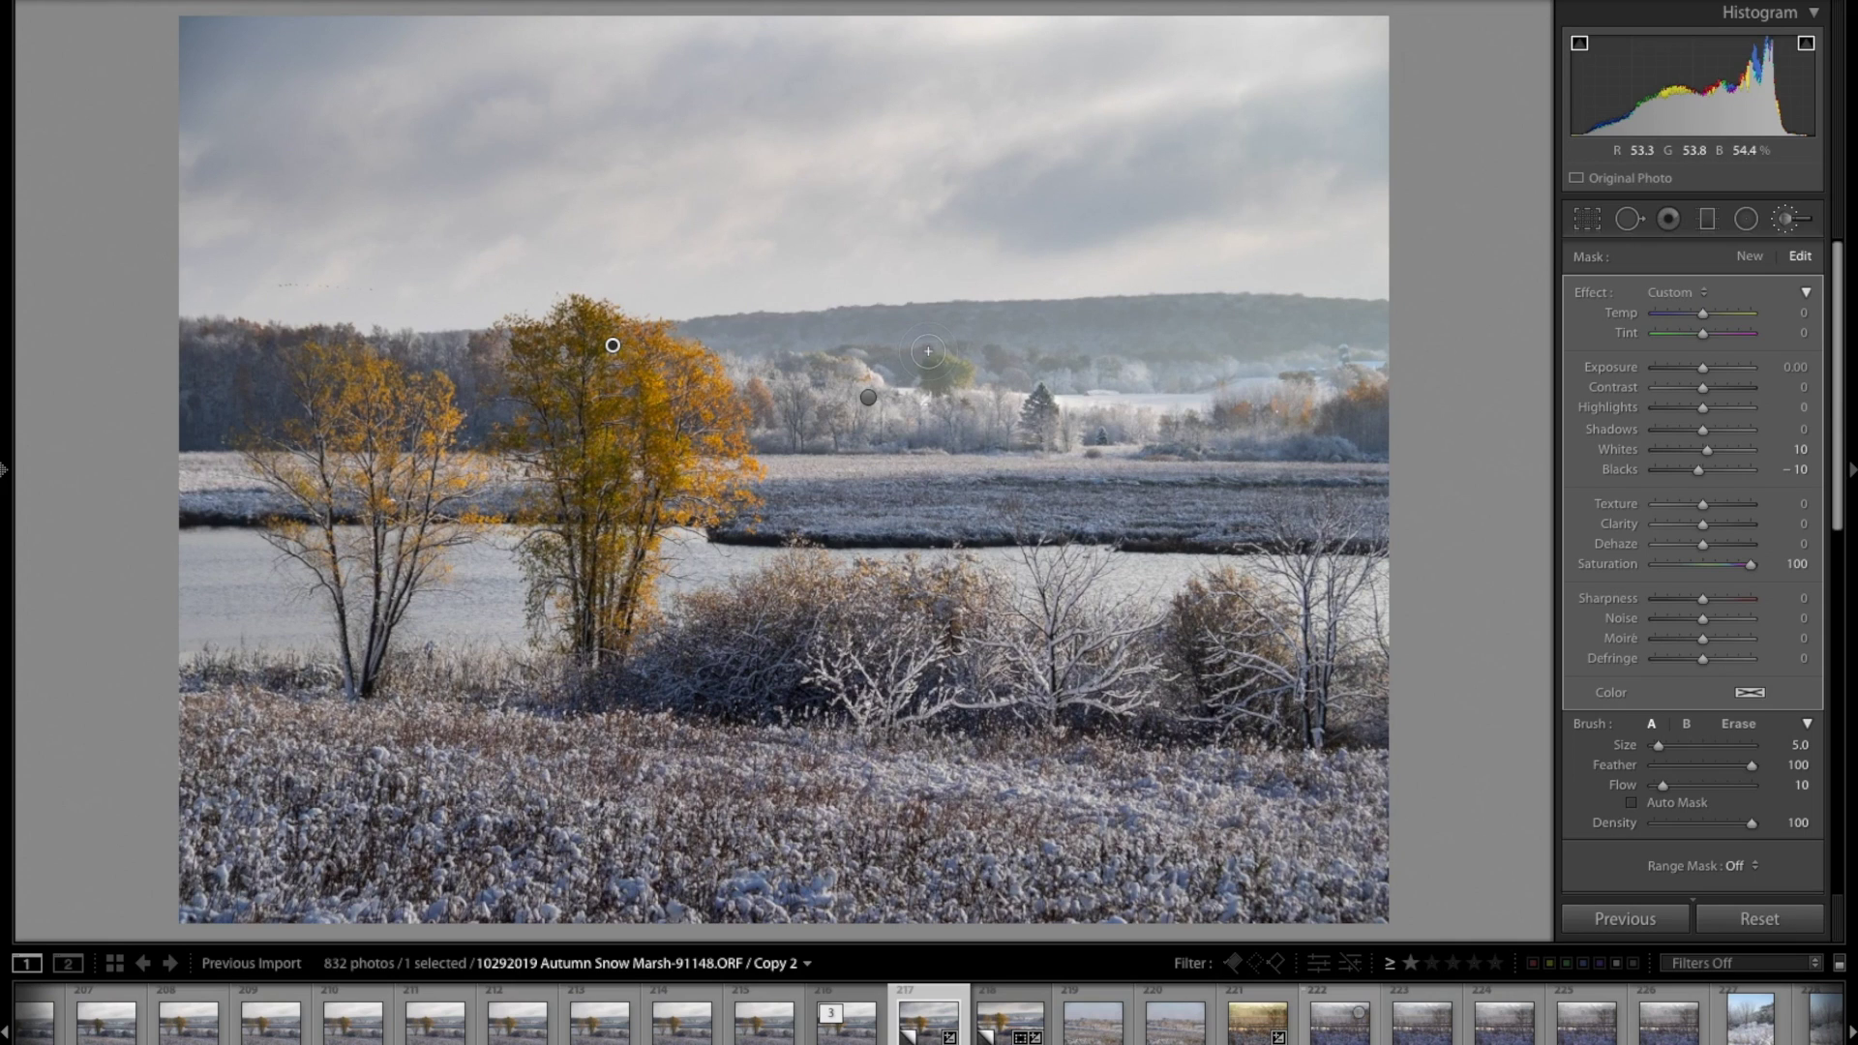
pyautogui.click(1800, 449)
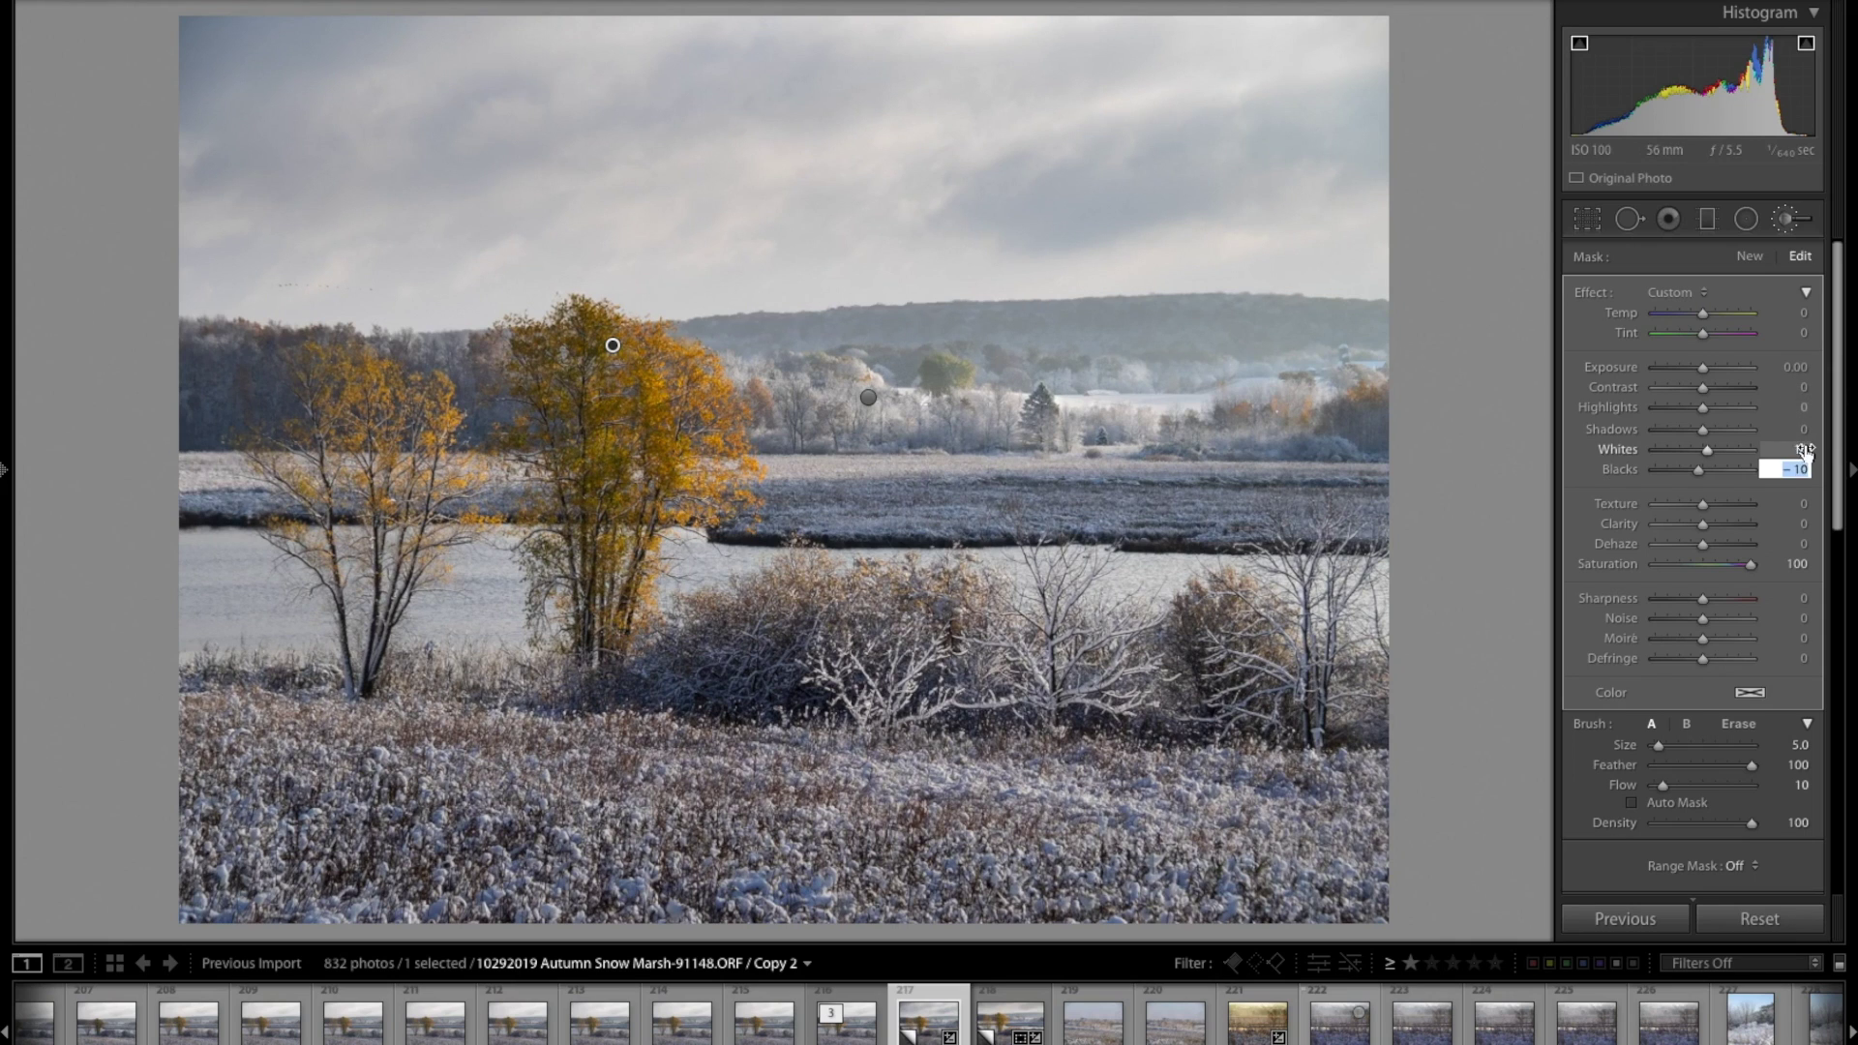
pyautogui.write('5')
pyautogui.press('Return')
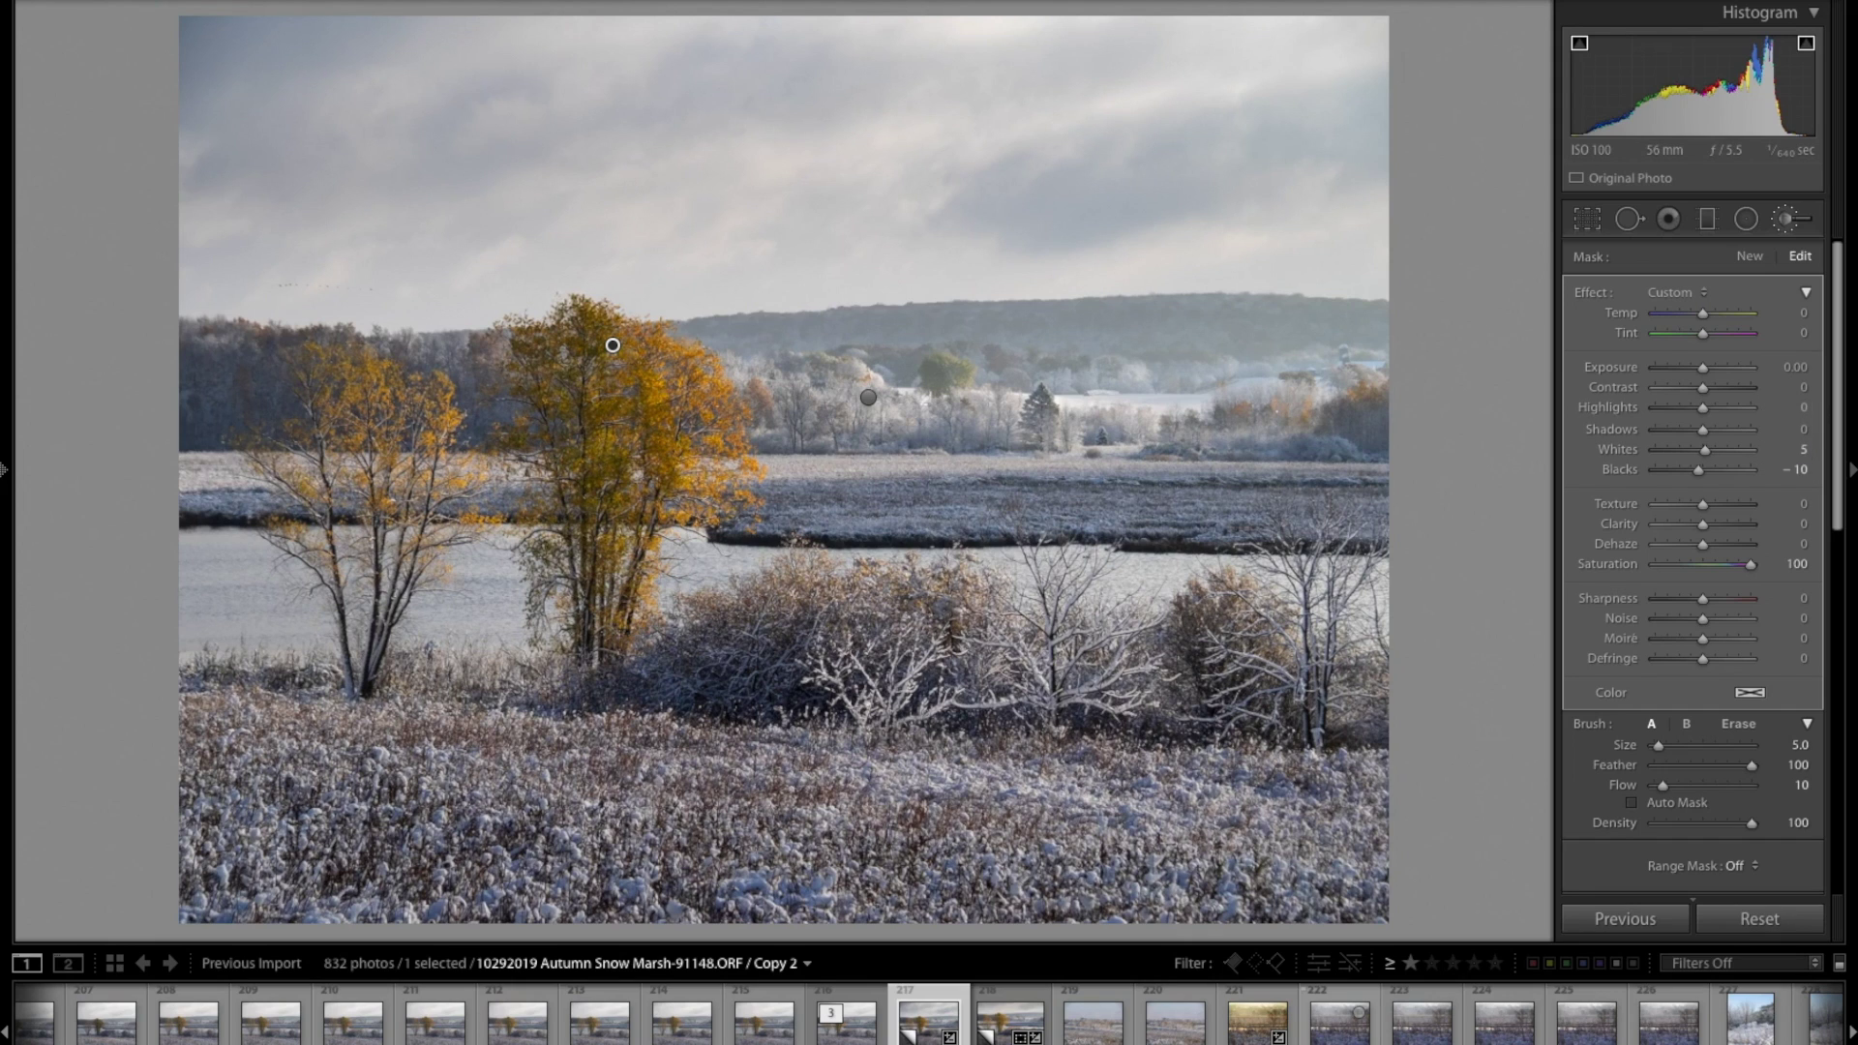
pyautogui.click(1797, 469)
pyautogui.press('Return')
pyautogui.scroll(-1, 1646, 825)
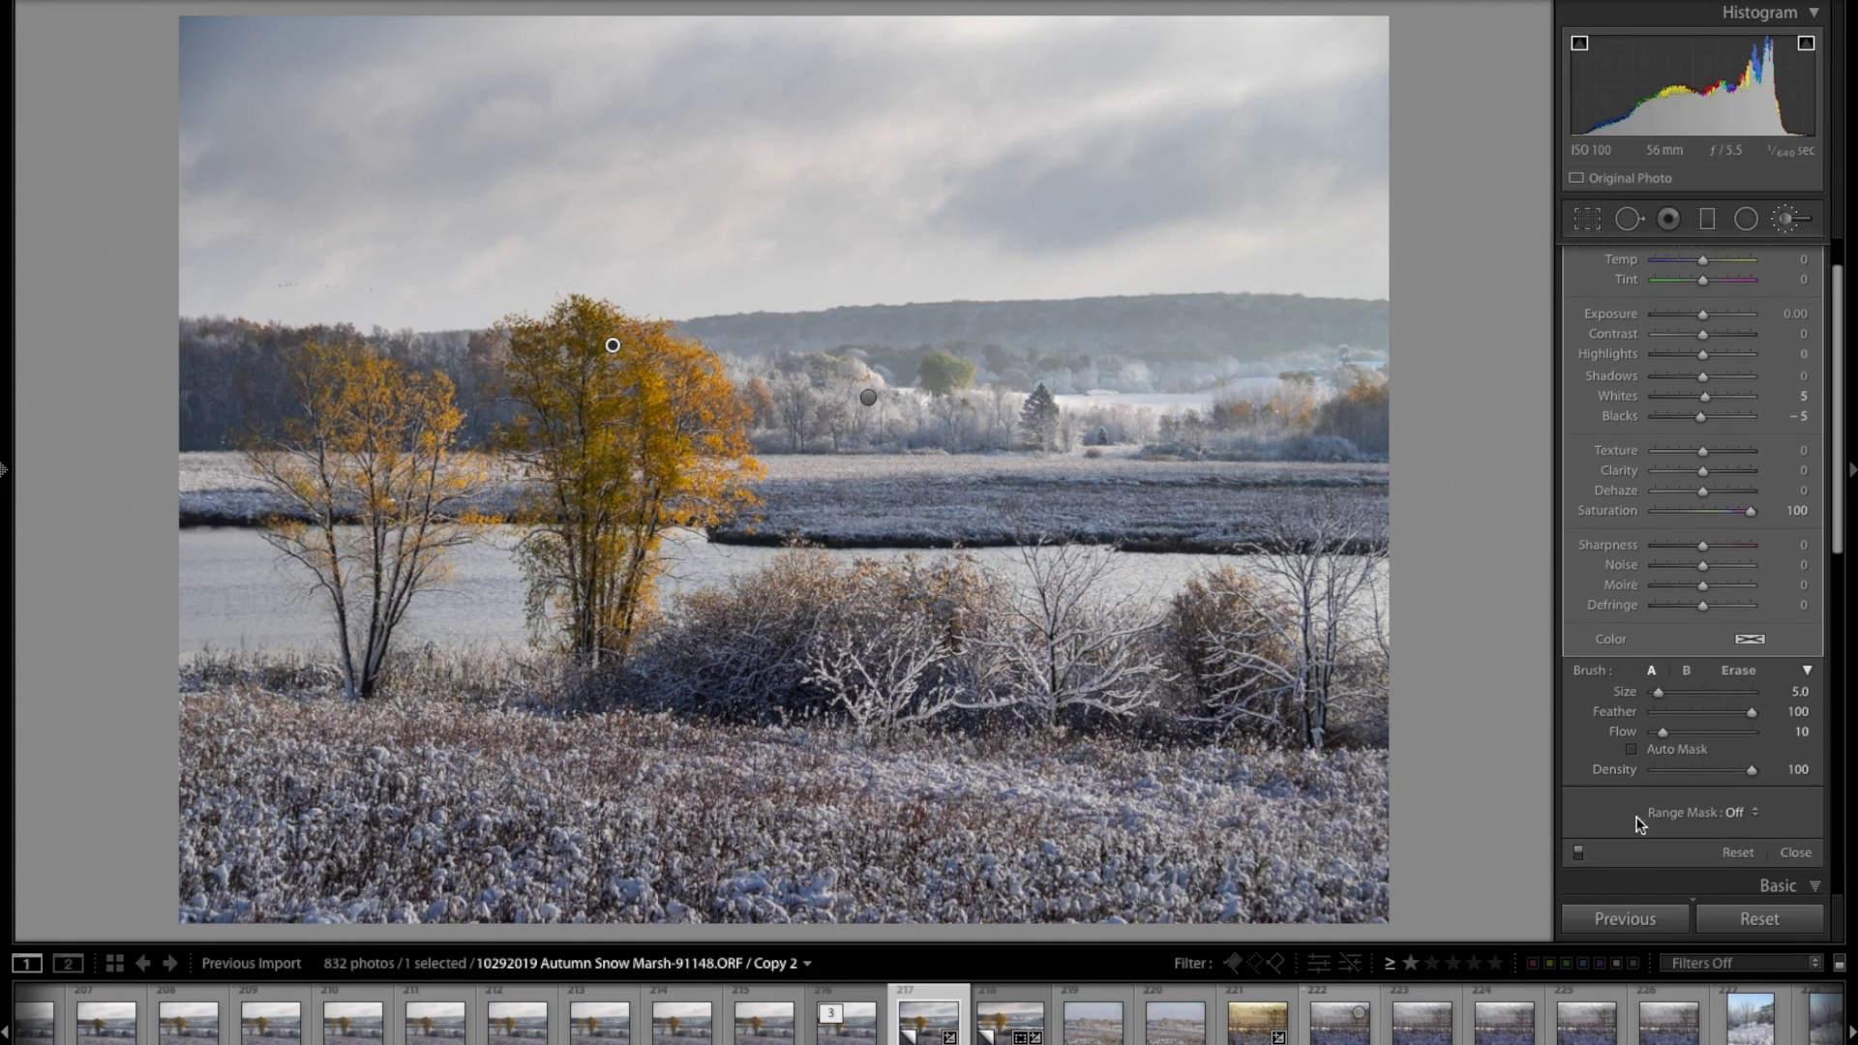
# Toggle the brush adjustments off and on twice to compare their effect.
pyautogui.click(1580, 853)
pyautogui.click(1579, 853)
pyautogui.click(1580, 852)
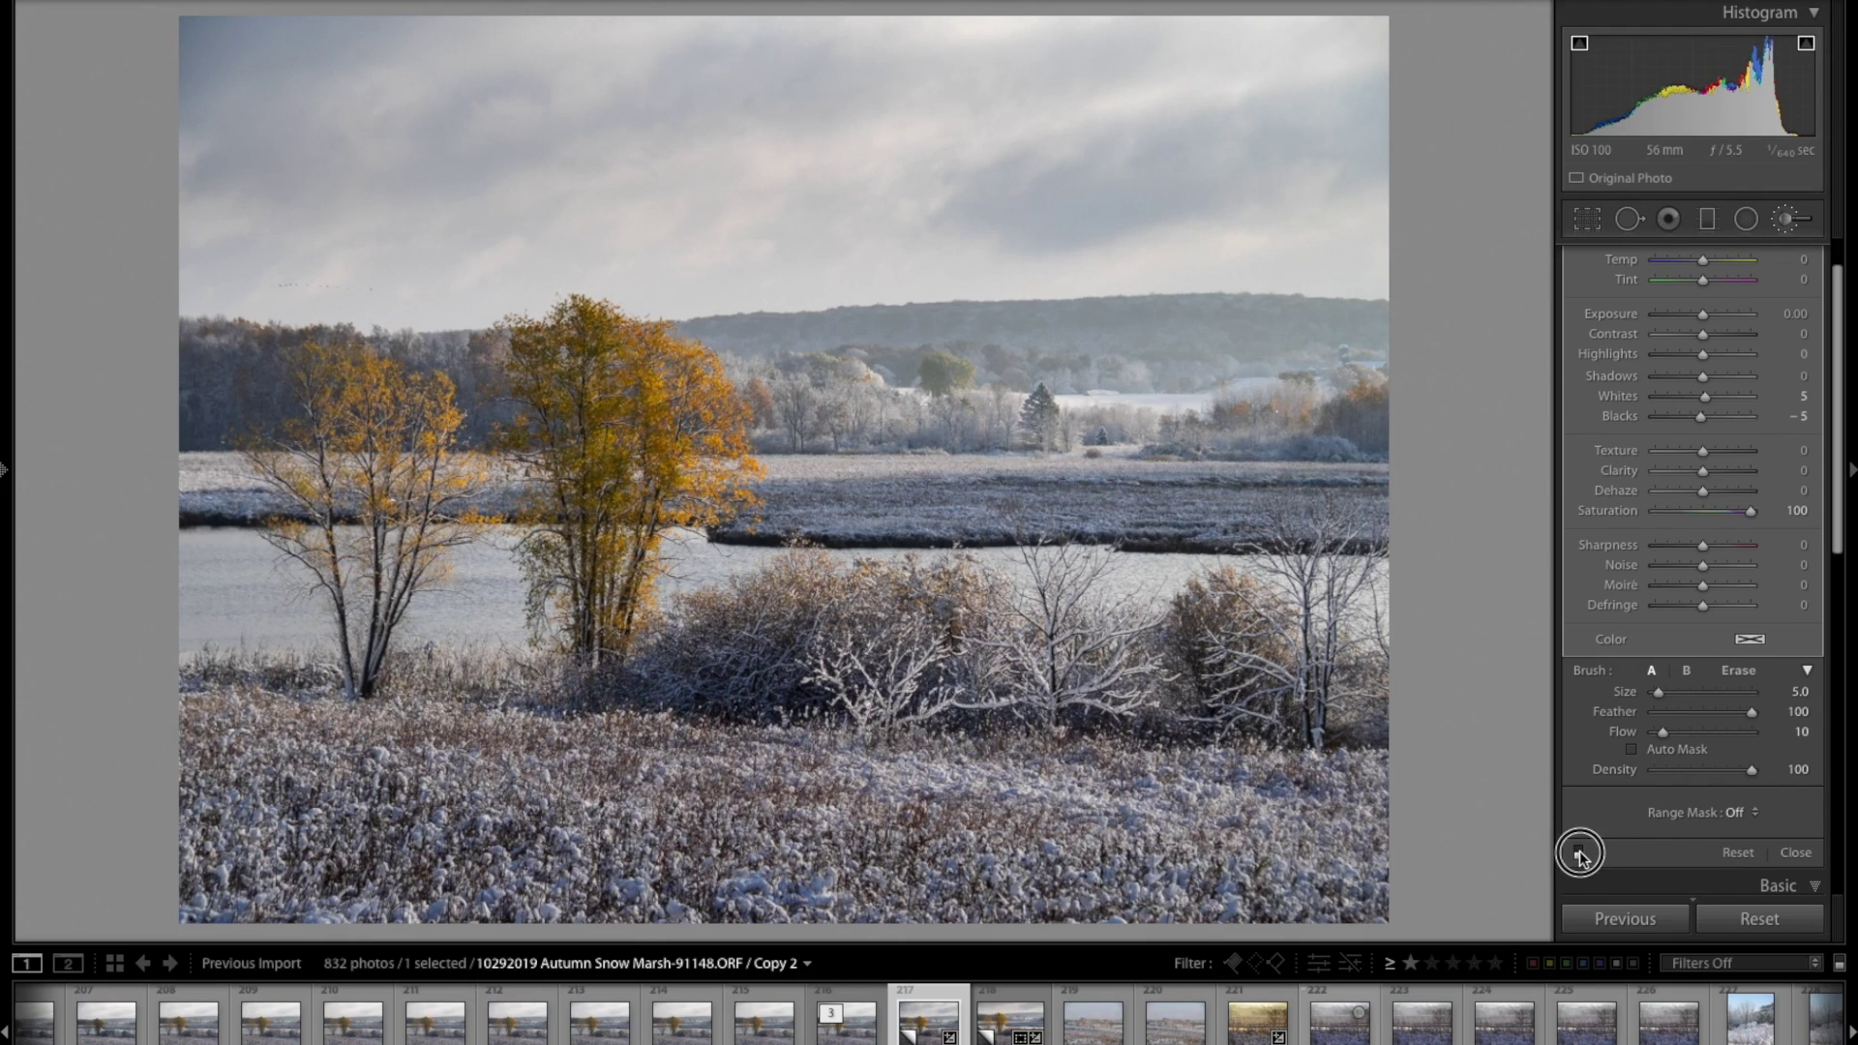
pyautogui.click(1580, 853)
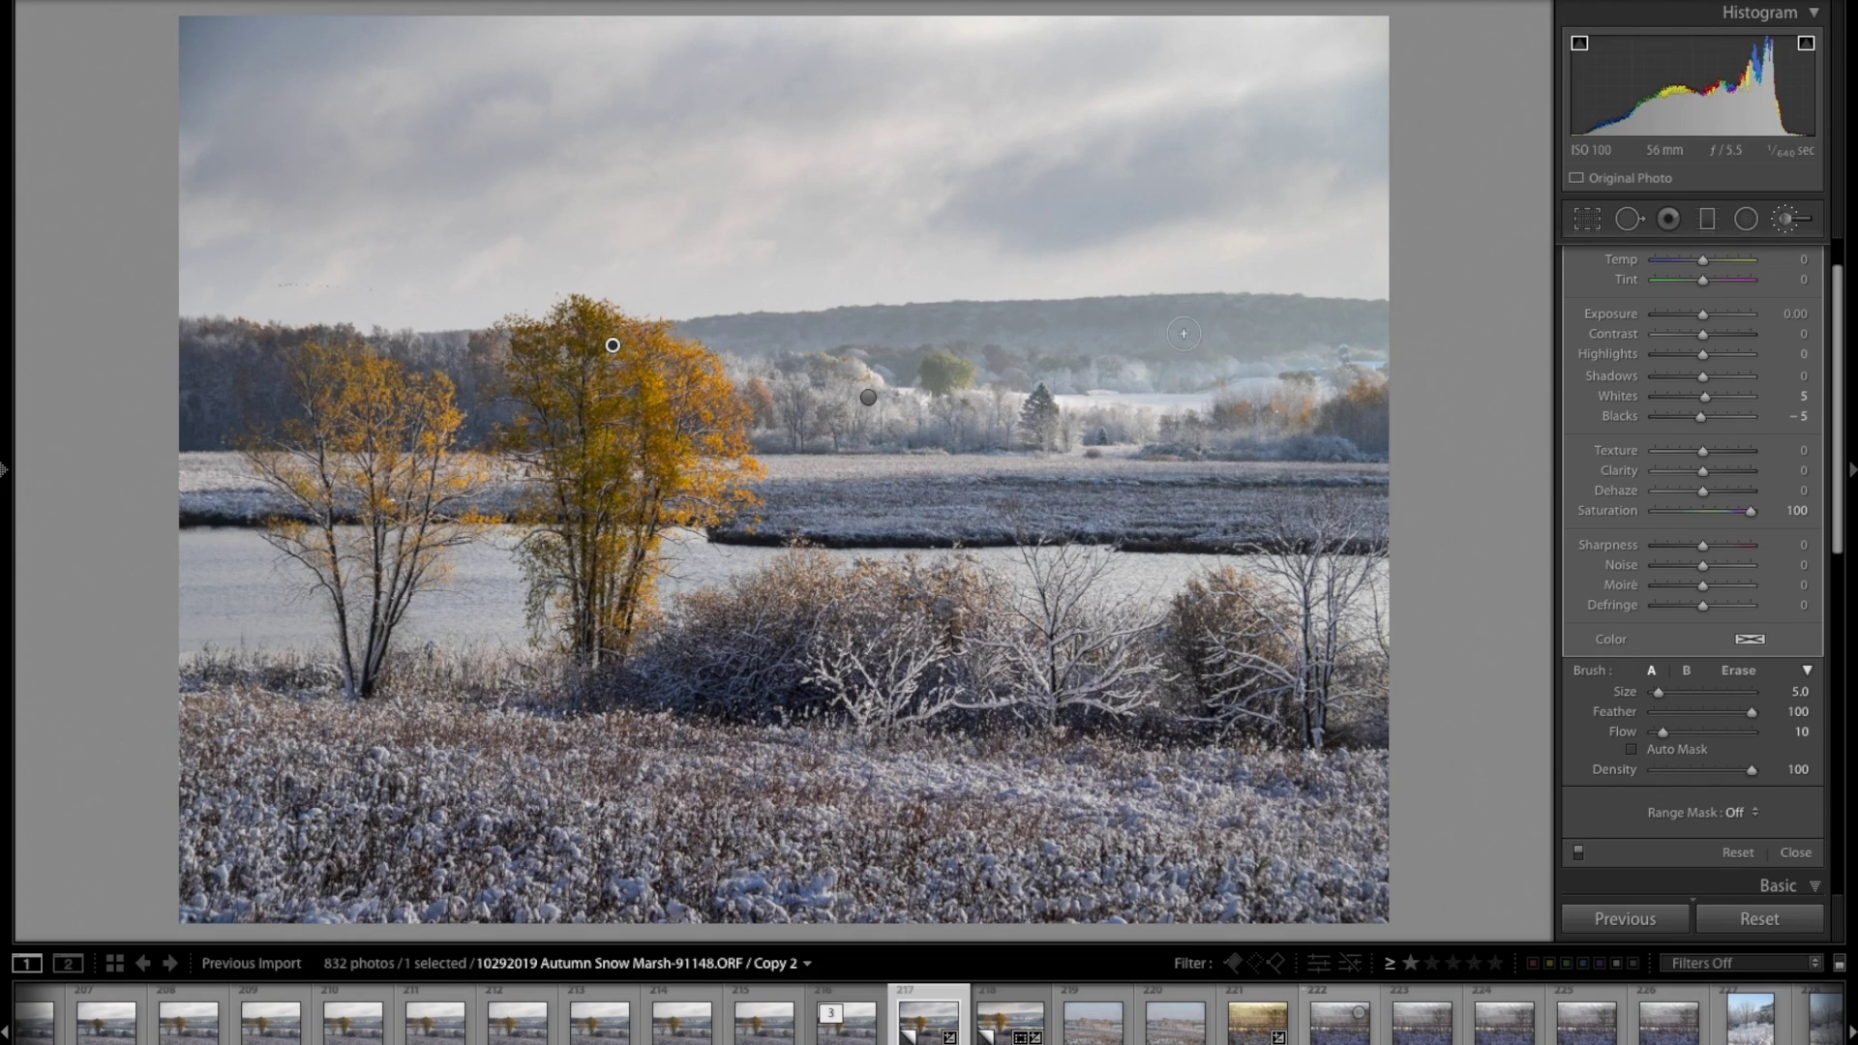
# Raise the brush Flow to 100 and undo the stray brush stroke.
pyautogui.moveTo(1663, 733); pyautogui.dragTo(1838, 735)
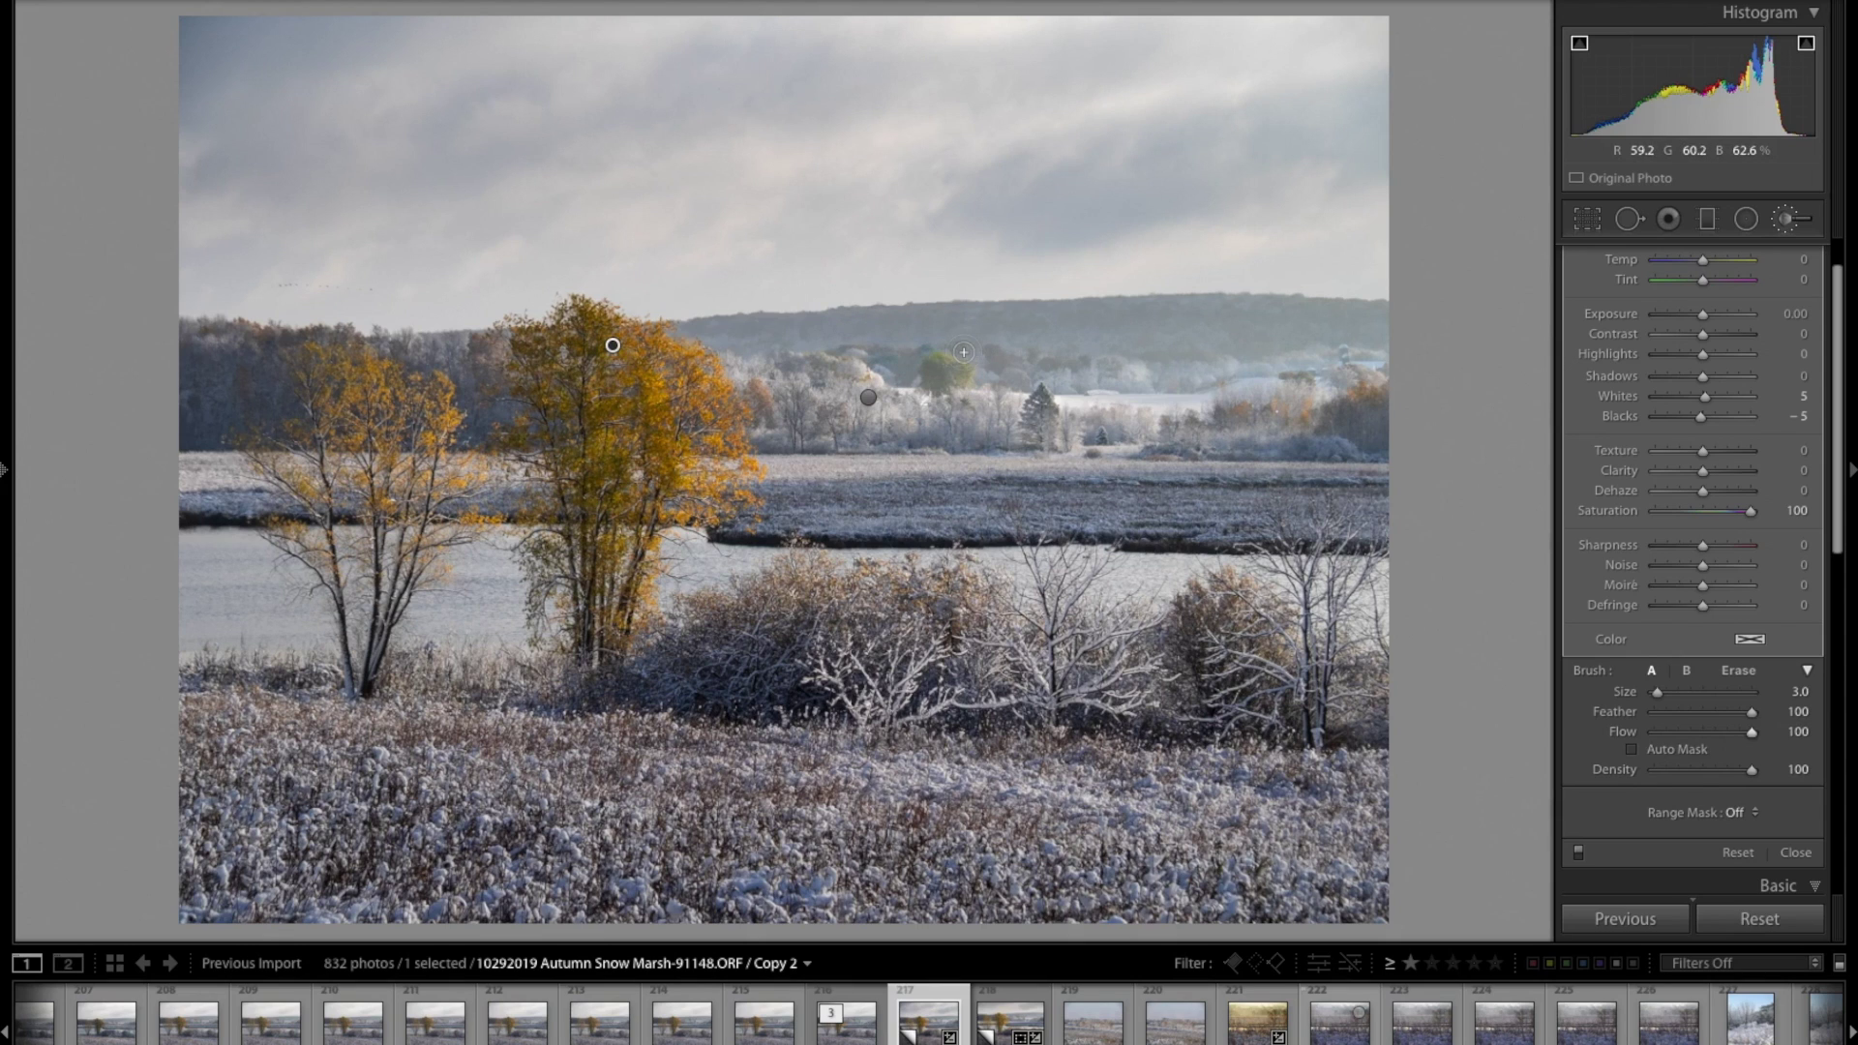
pyautogui.hotkey('ctrl', 'z')
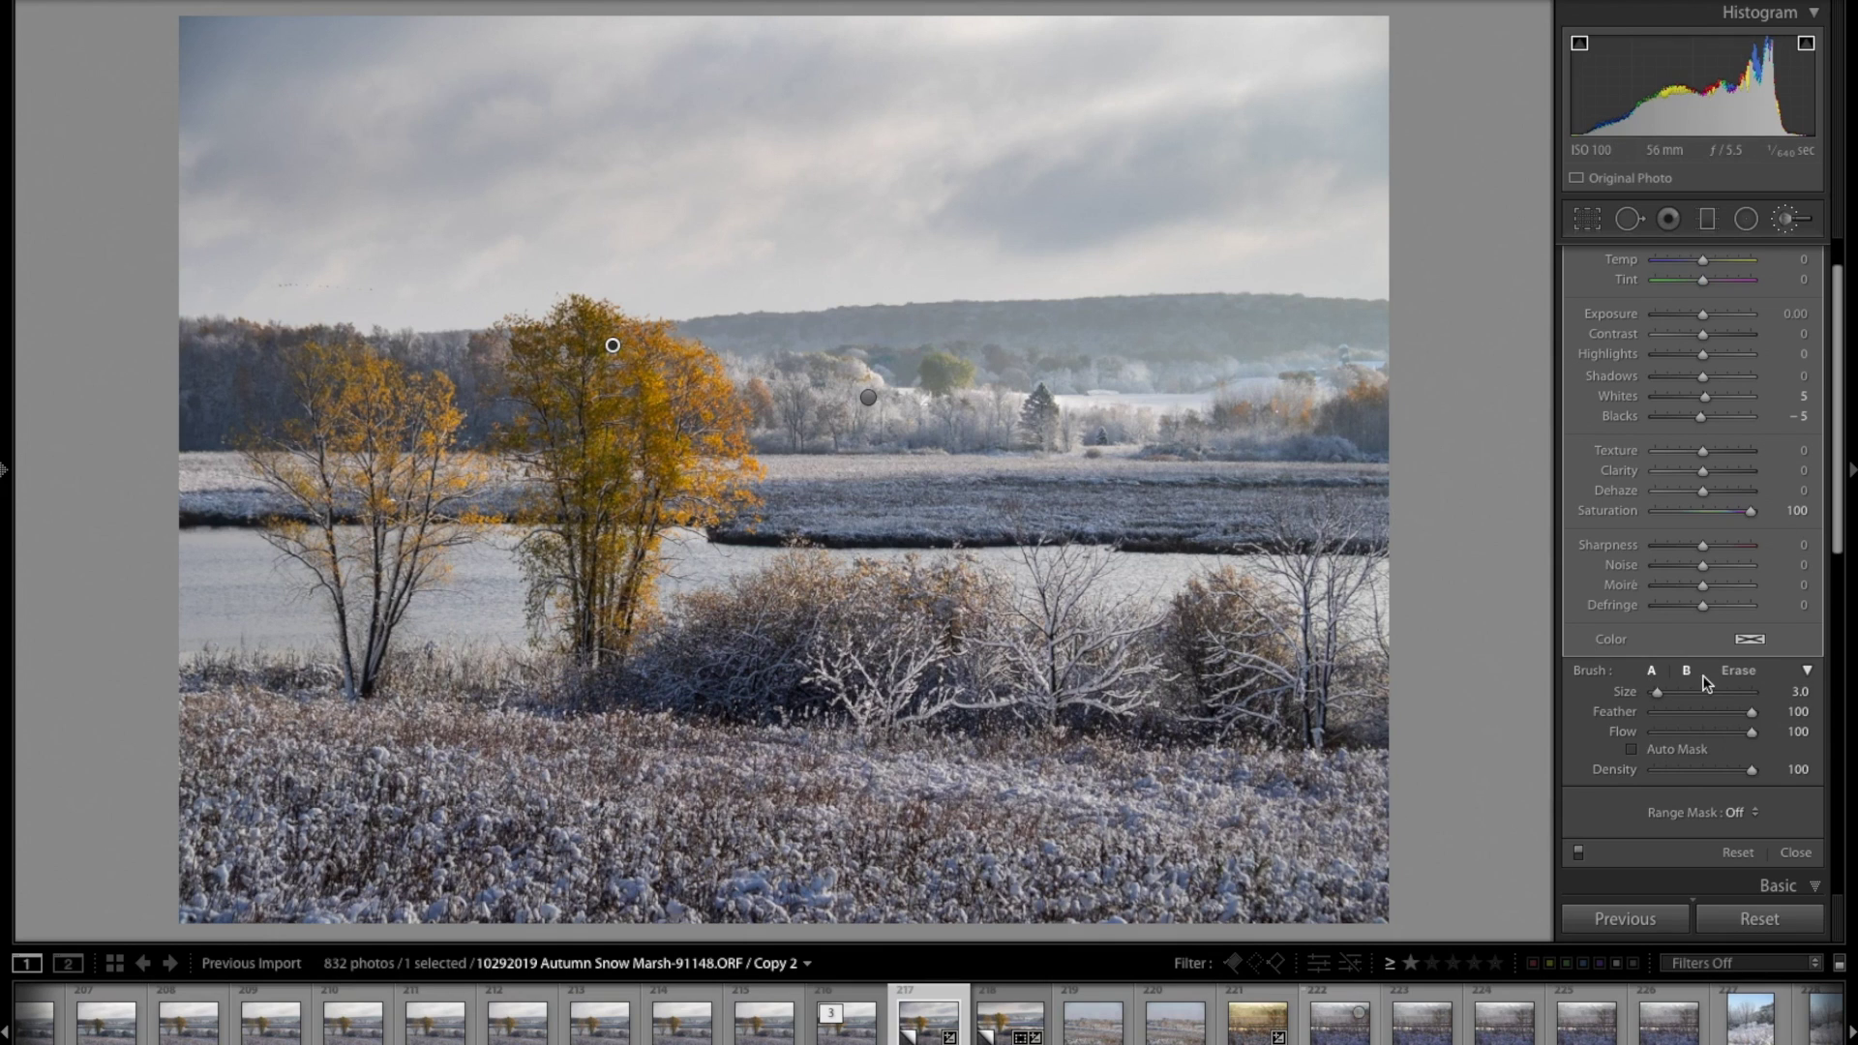
pyautogui.scroll(1, 1703, 682)
# Set the brush Flow to 25 and enlarge the brush to size 4.
pyautogui.click(1797, 785)
pyautogui.write('25')
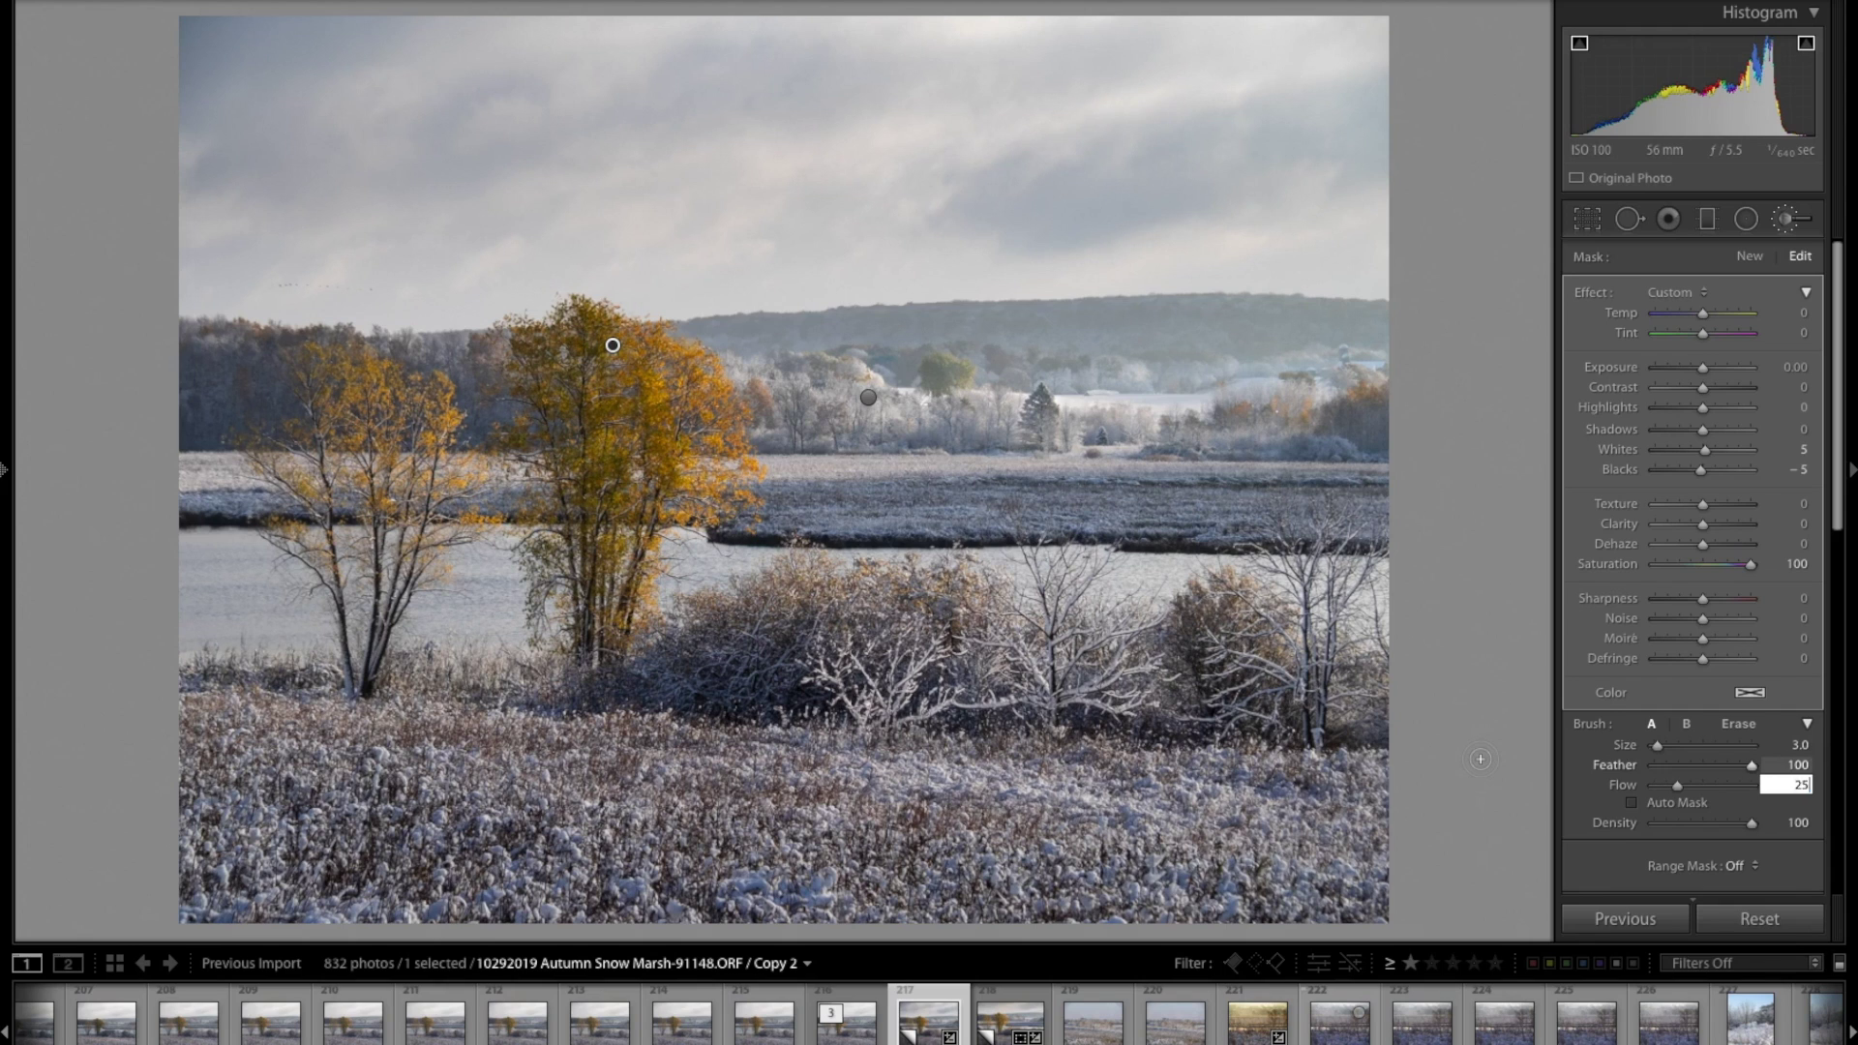
pyautogui.press('Return')
pyautogui.press(']')
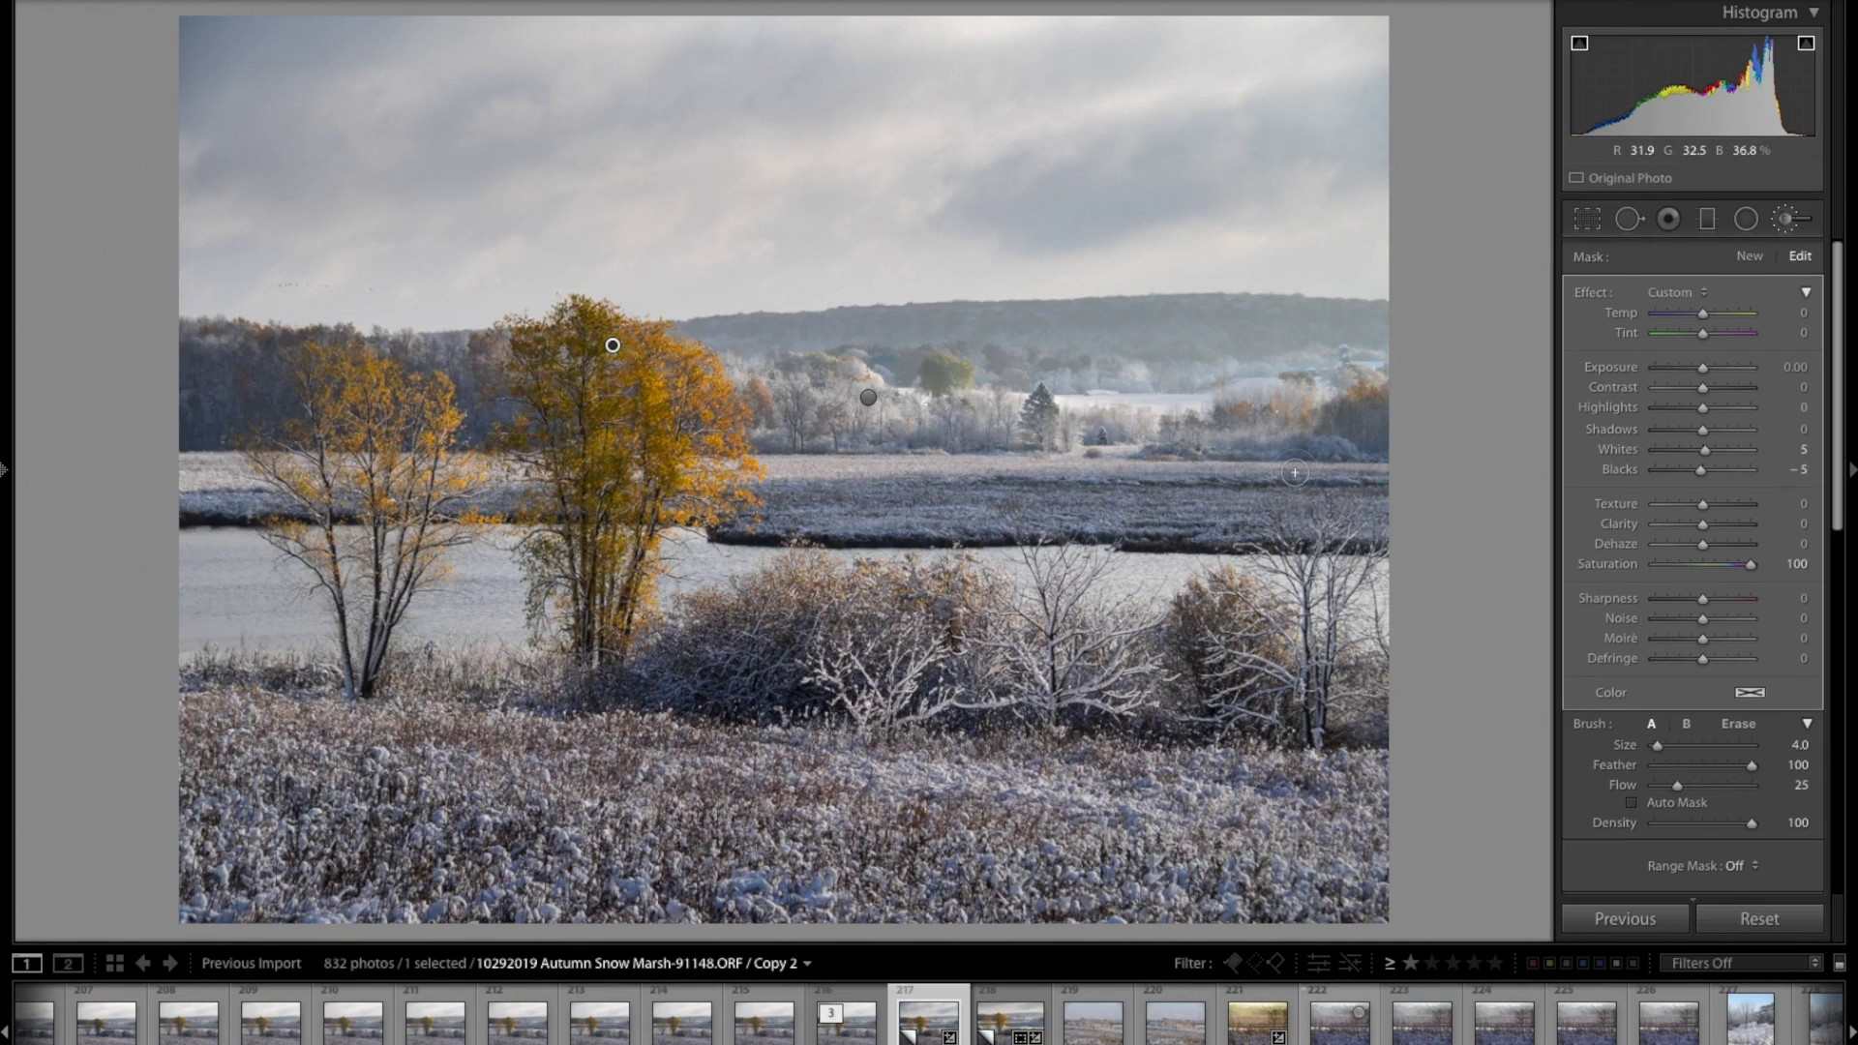
# Undo the stray stroke and the accidental settings reset, then hide the mask pins.
pyautogui.hotkey('ctrl', 'z')
pyautogui.hotkey('ctrl', 'z')
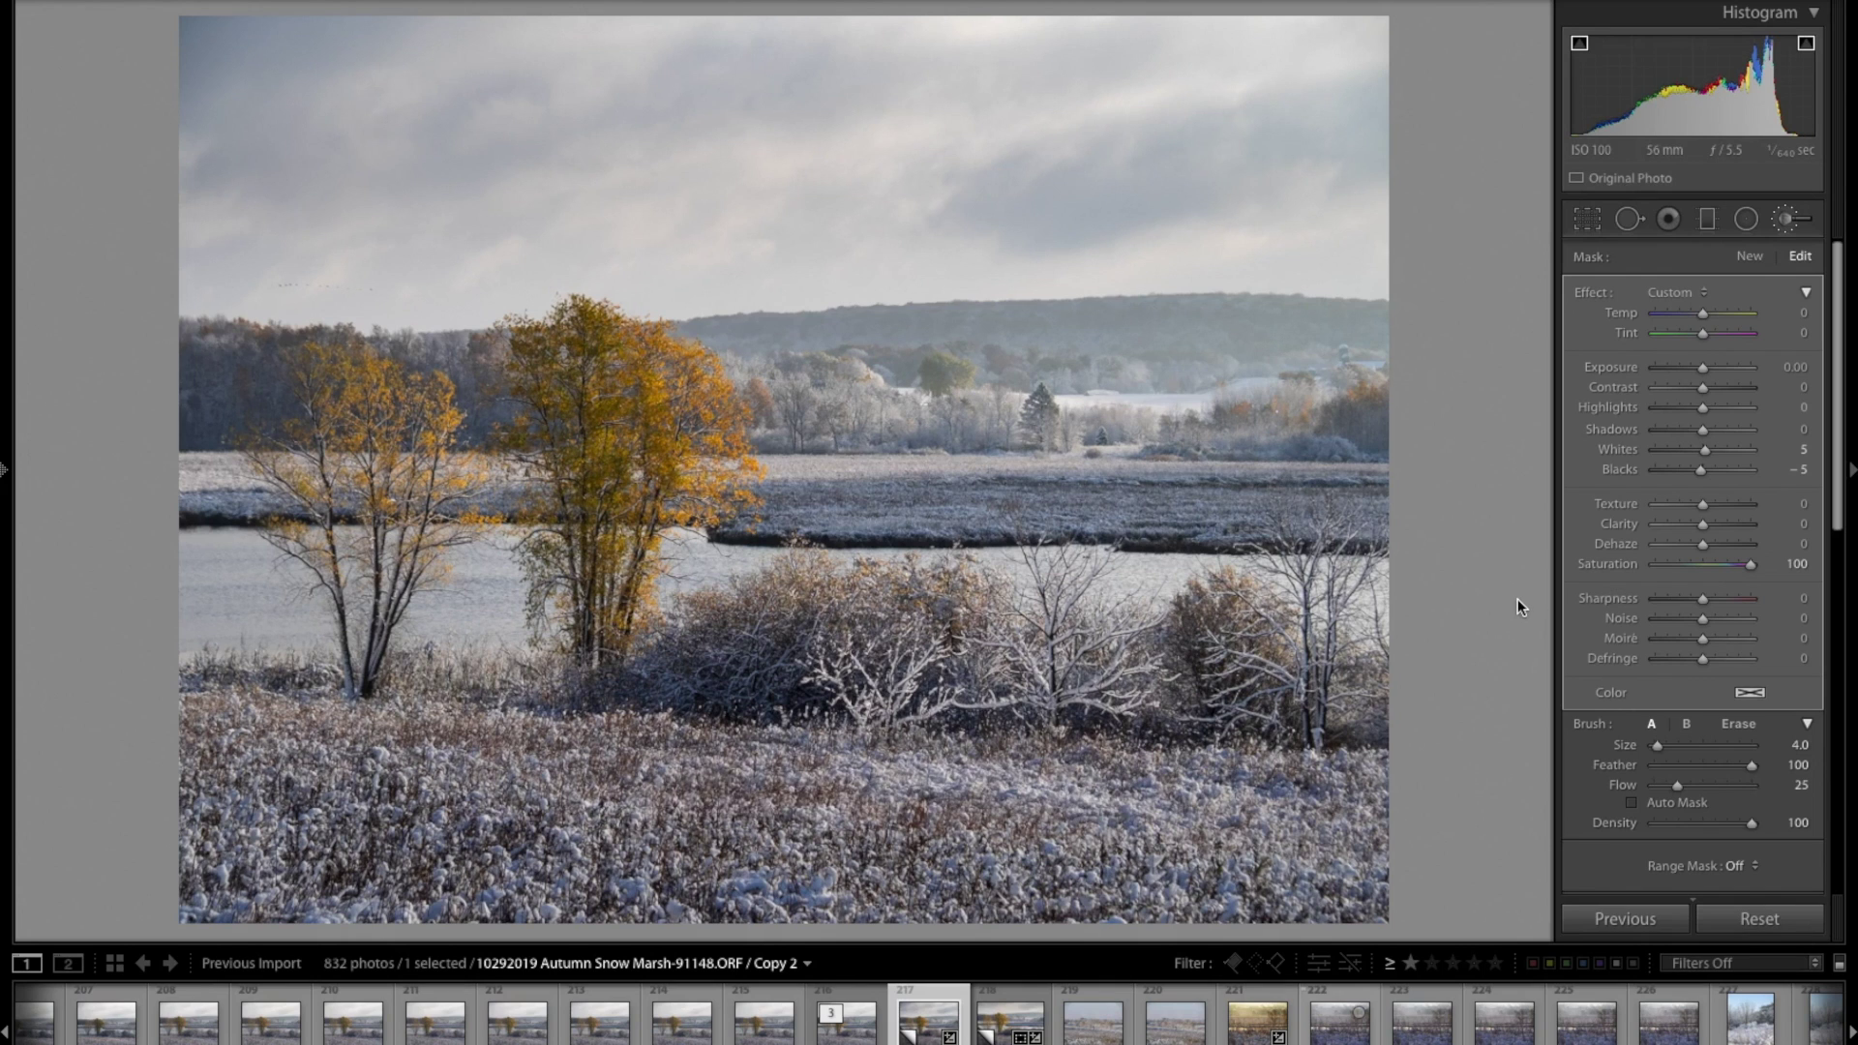
pyautogui.press('shift')
pyautogui.press('Delete')
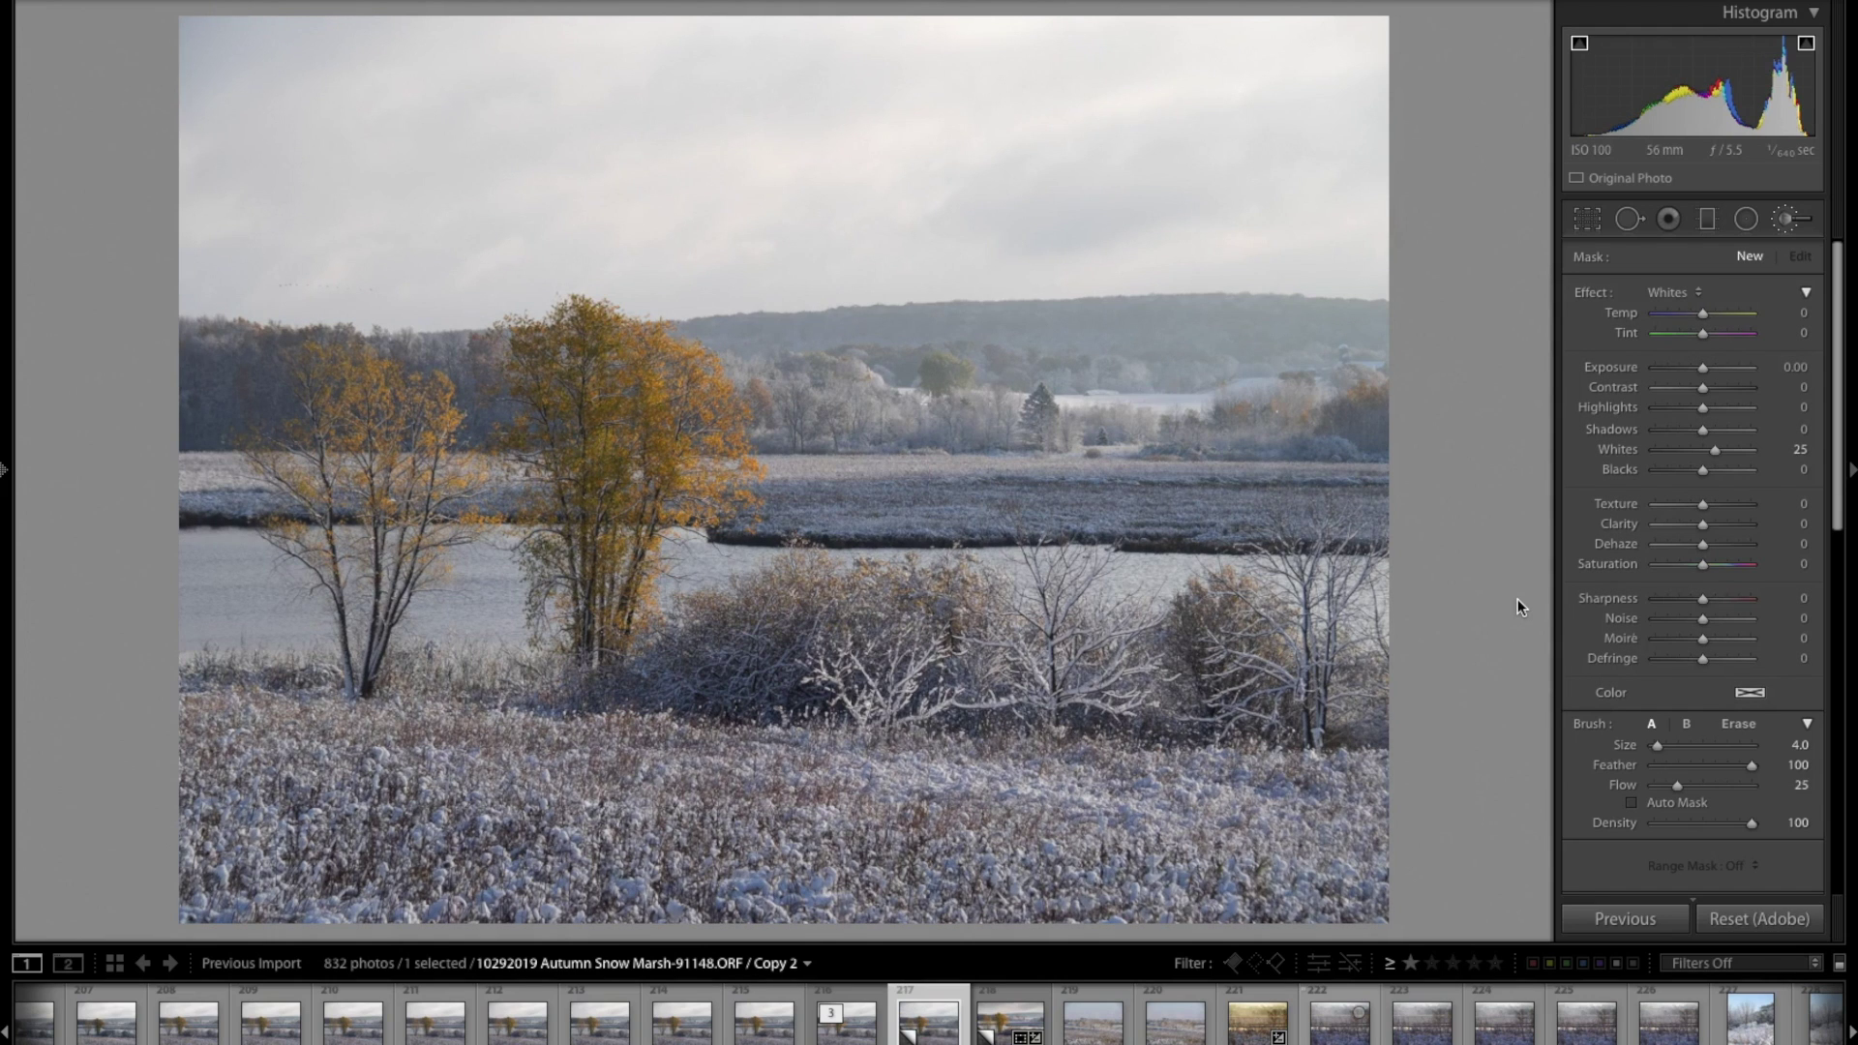
pyautogui.hotkey('ctrl', 'z')
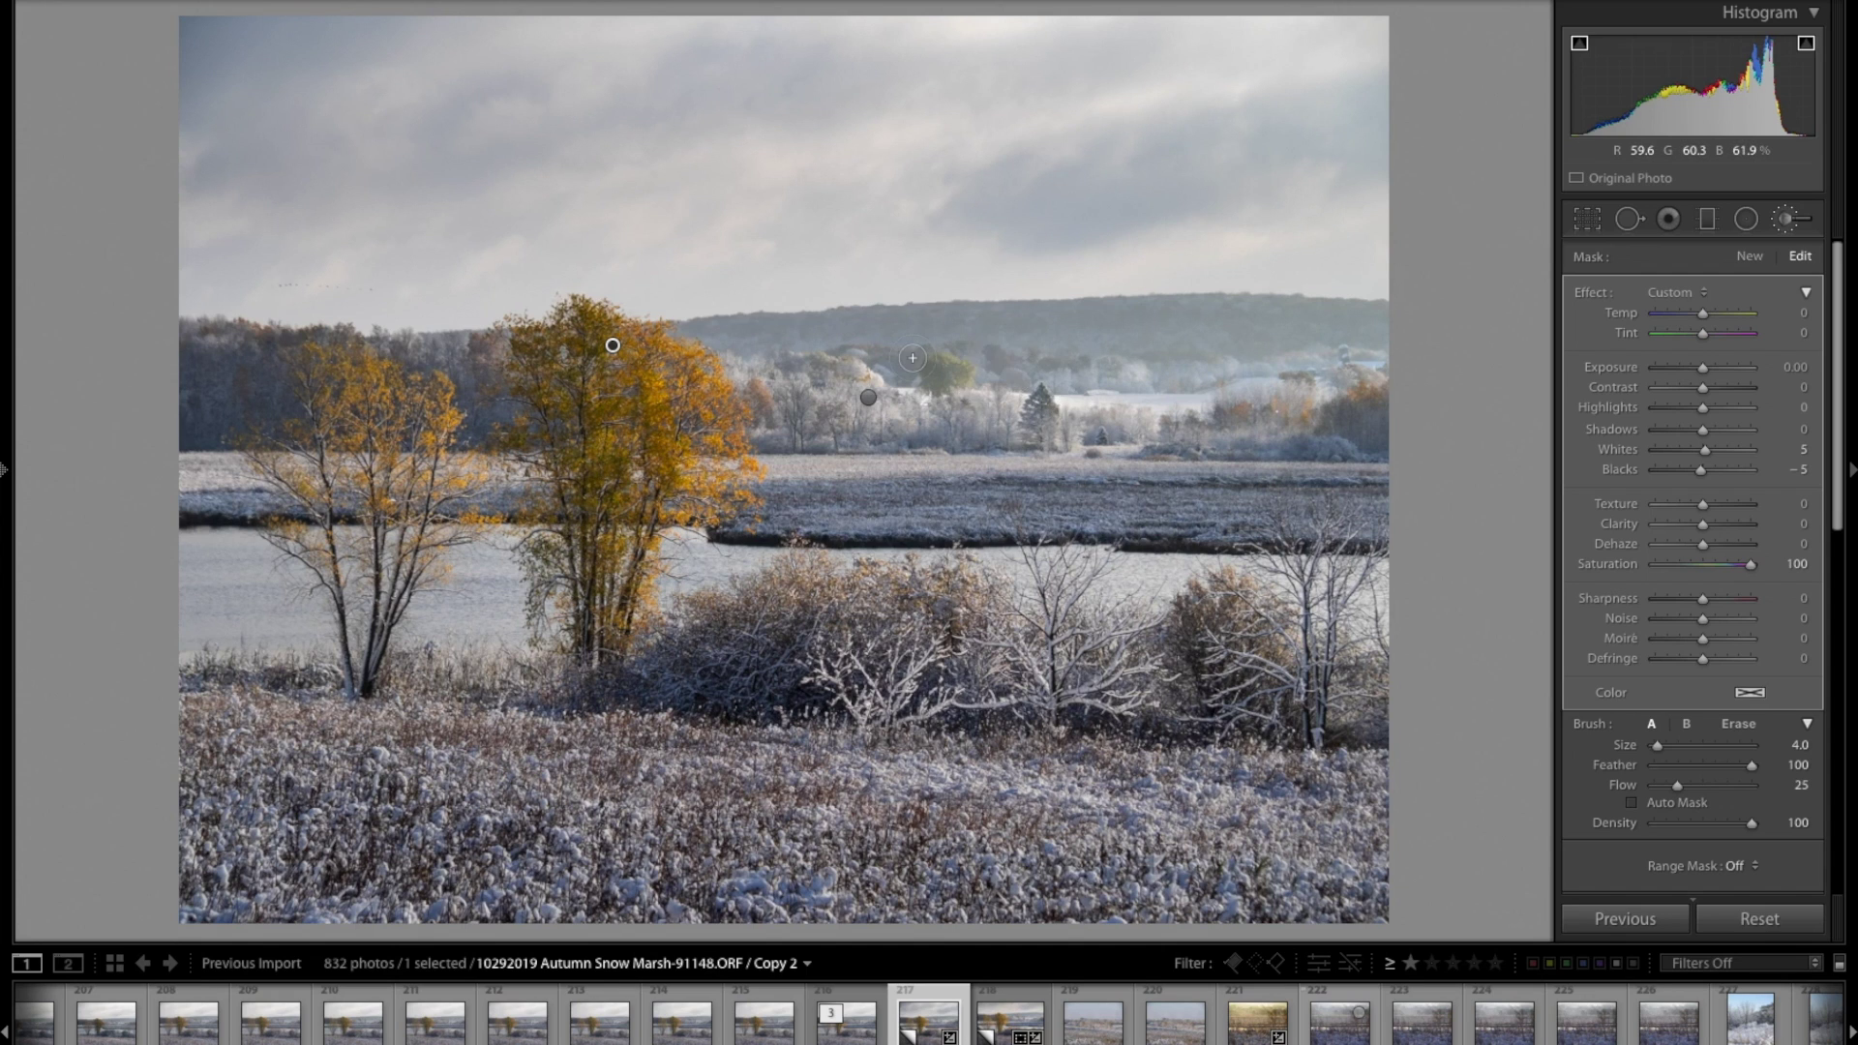
pyautogui.press('h')
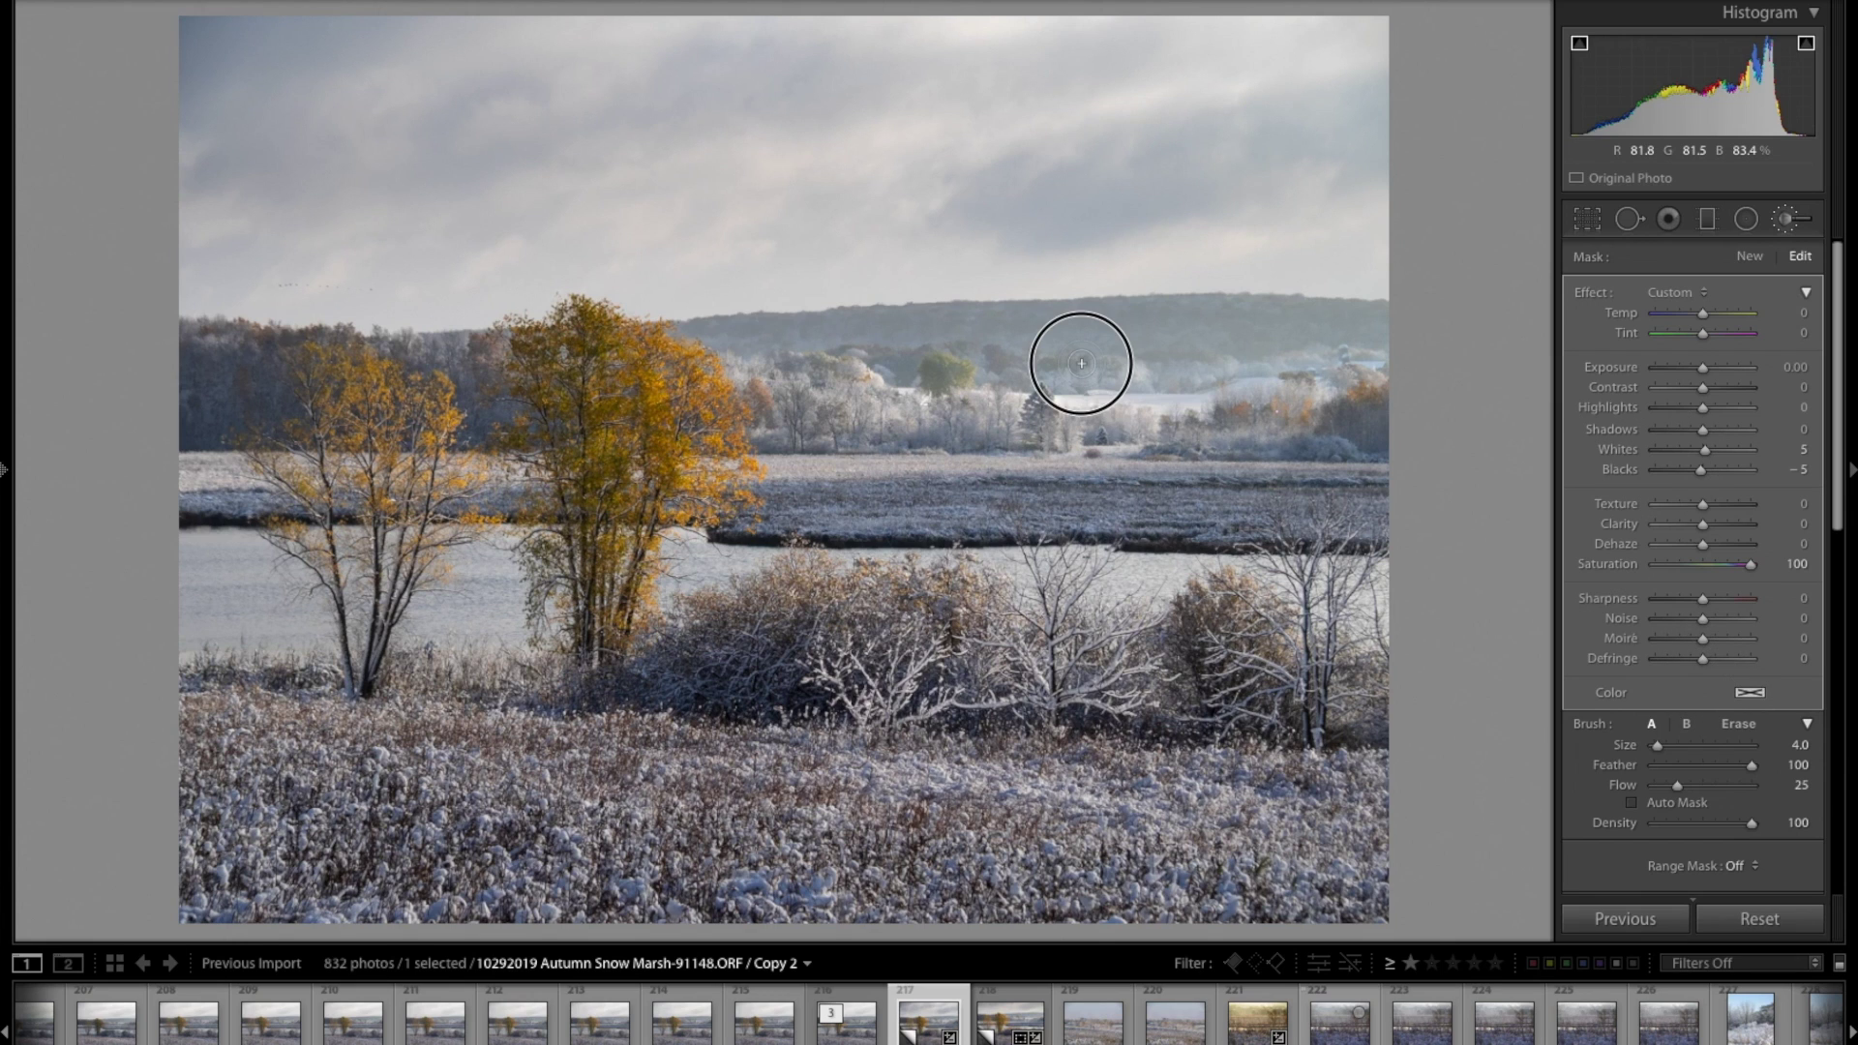
# Leave the brush and compare the photo with its original.
pyautogui.press('k')
pyautogui.press('\\')
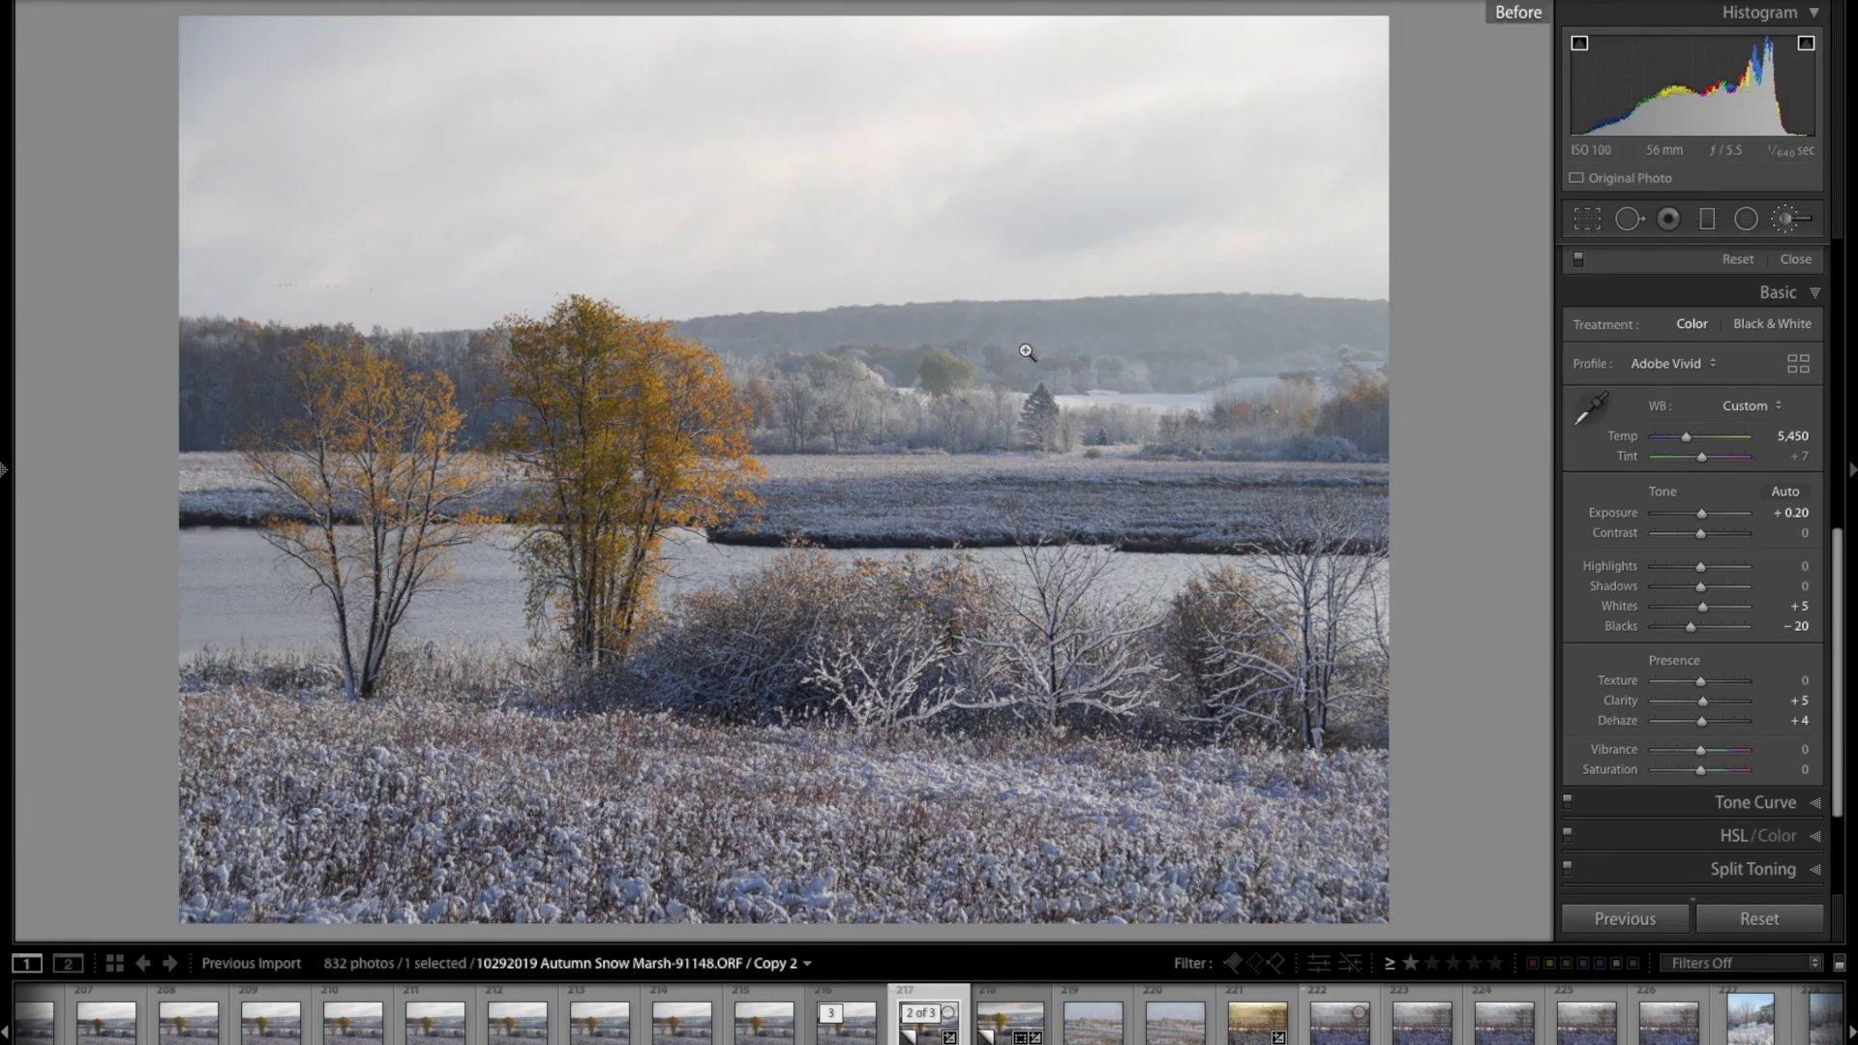
pyautogui.press('\\')
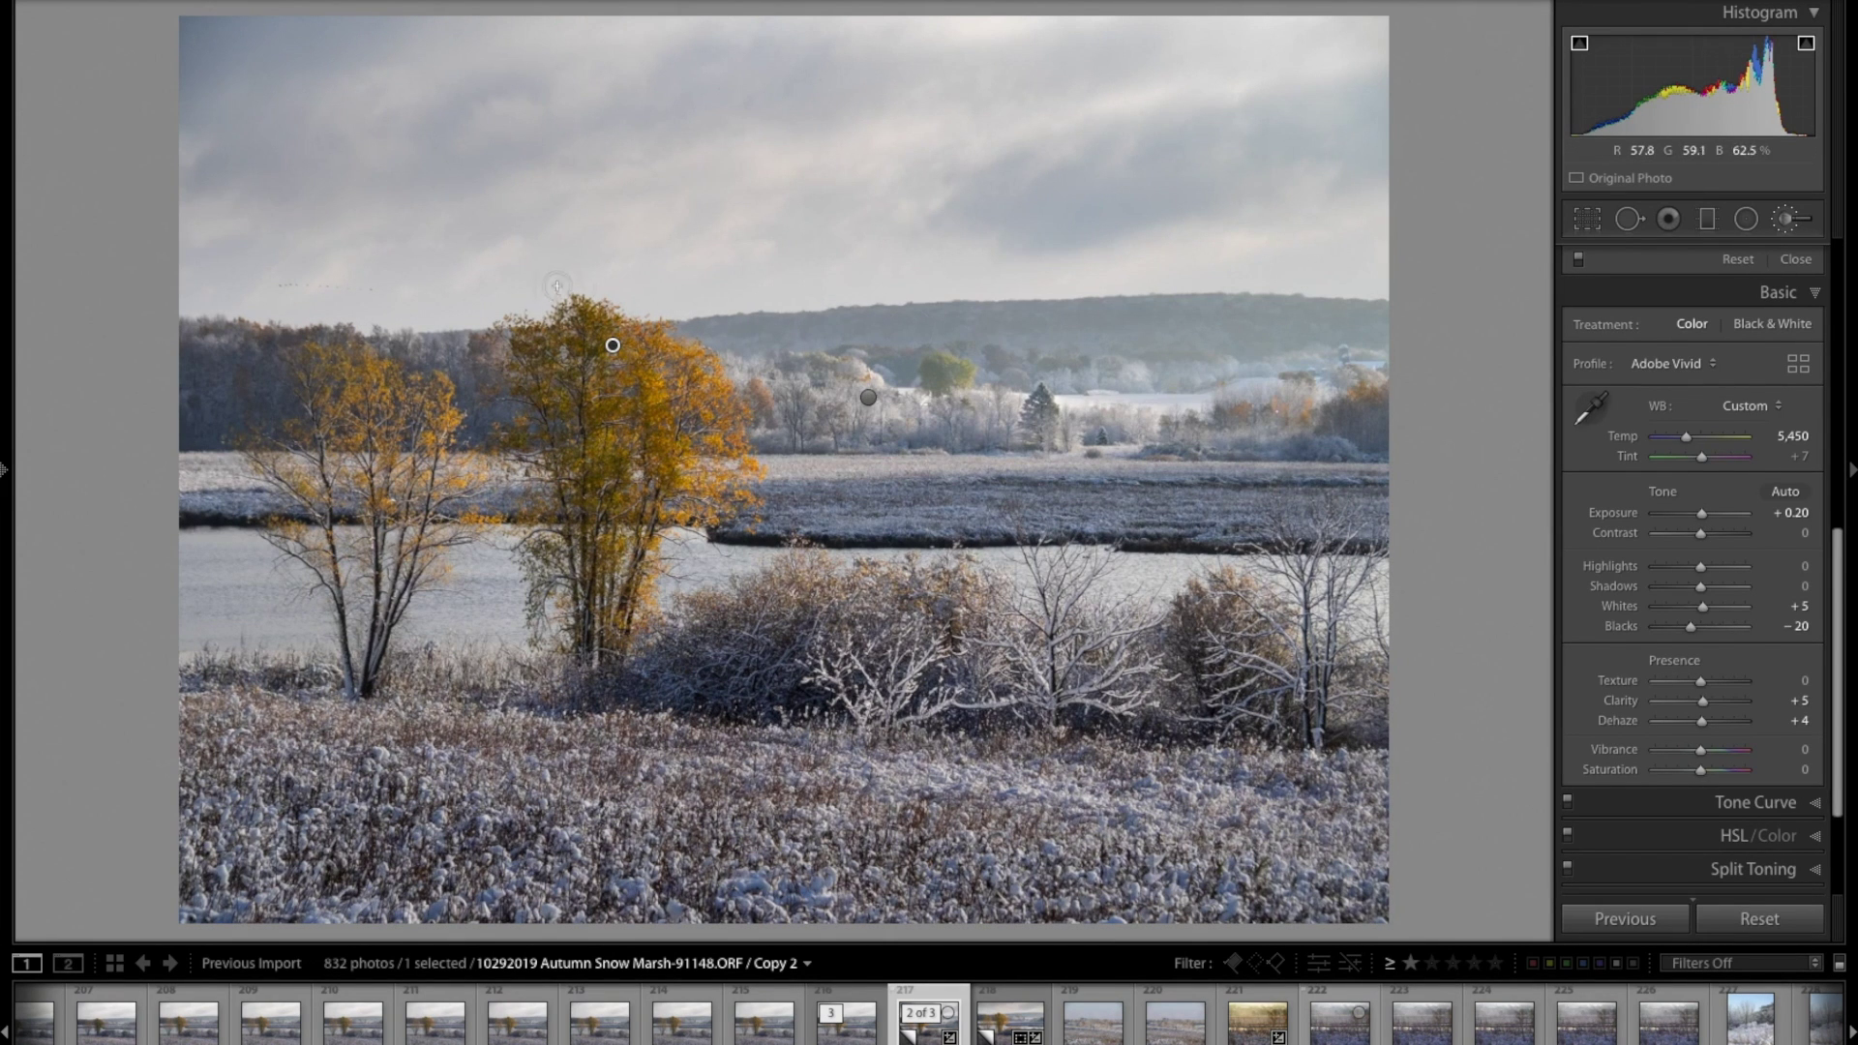
# Set overall exposure to +0.20, then reopen the Adjustment Brush on the saturation mask.
pyautogui.click(1804, 513)
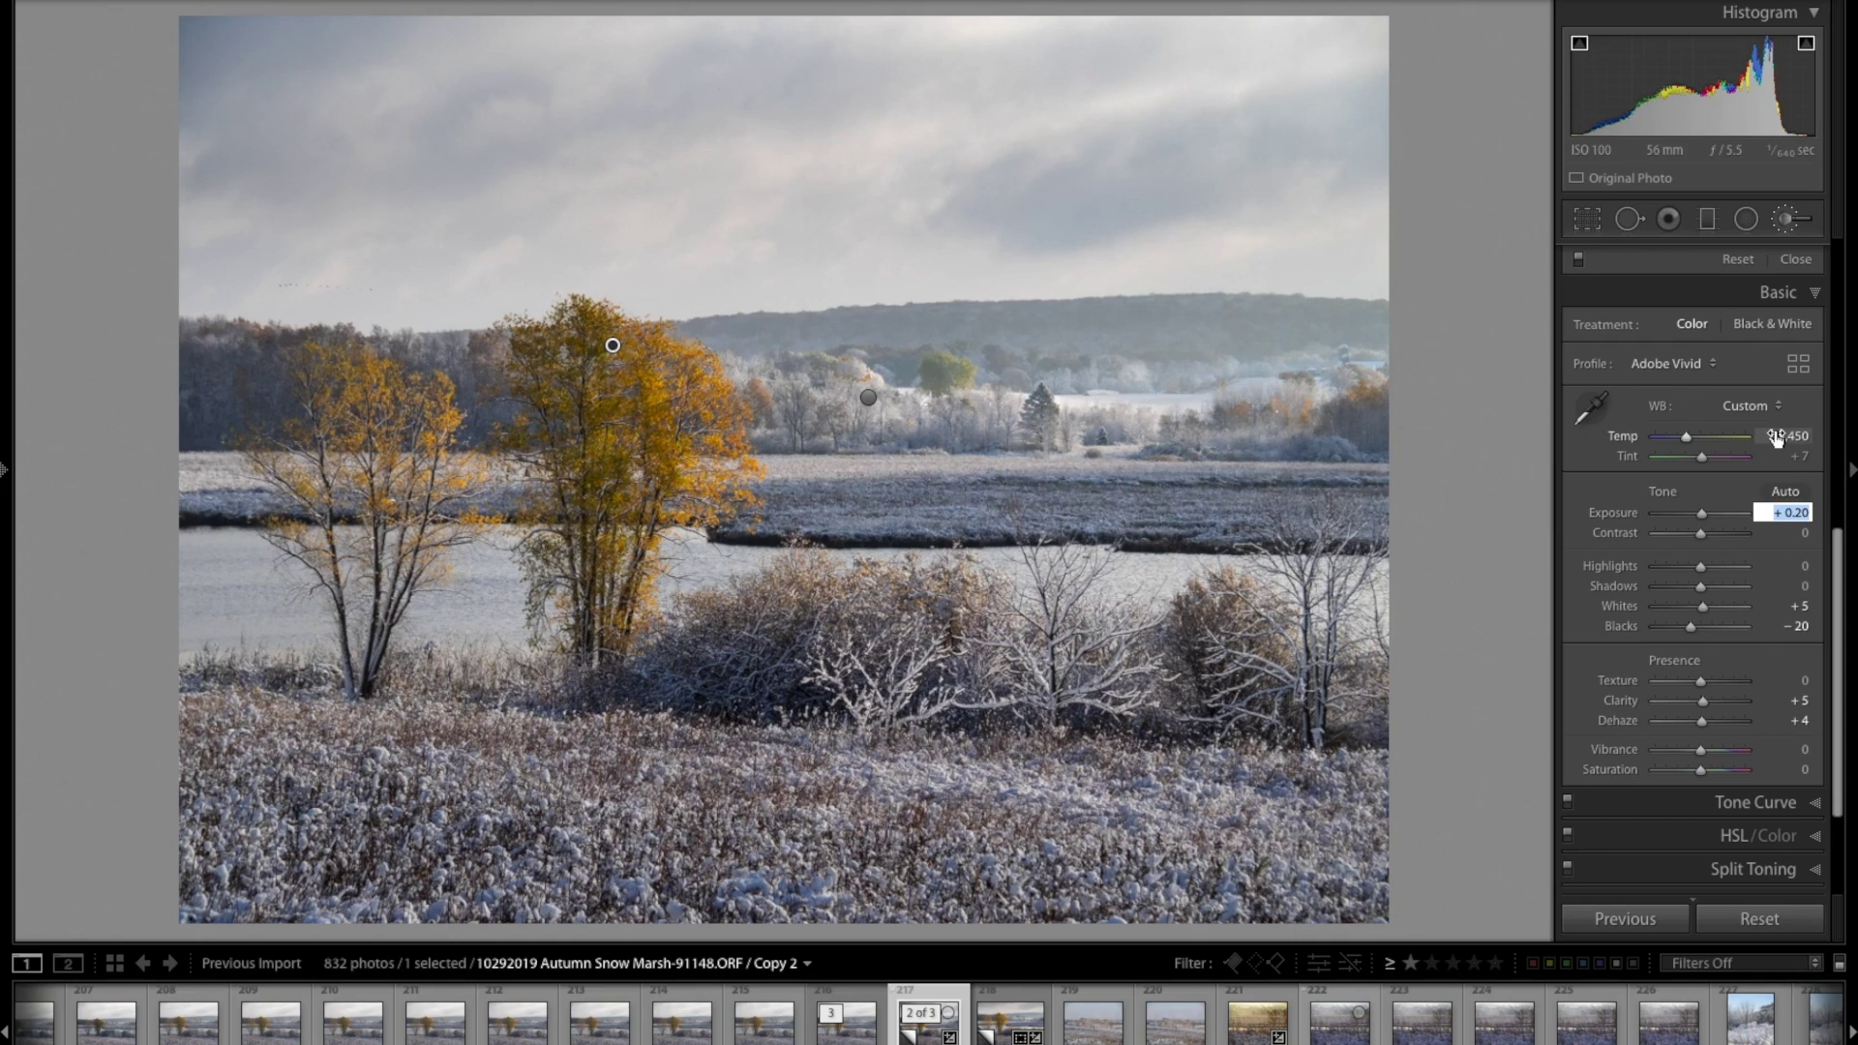
pyautogui.press('shift')
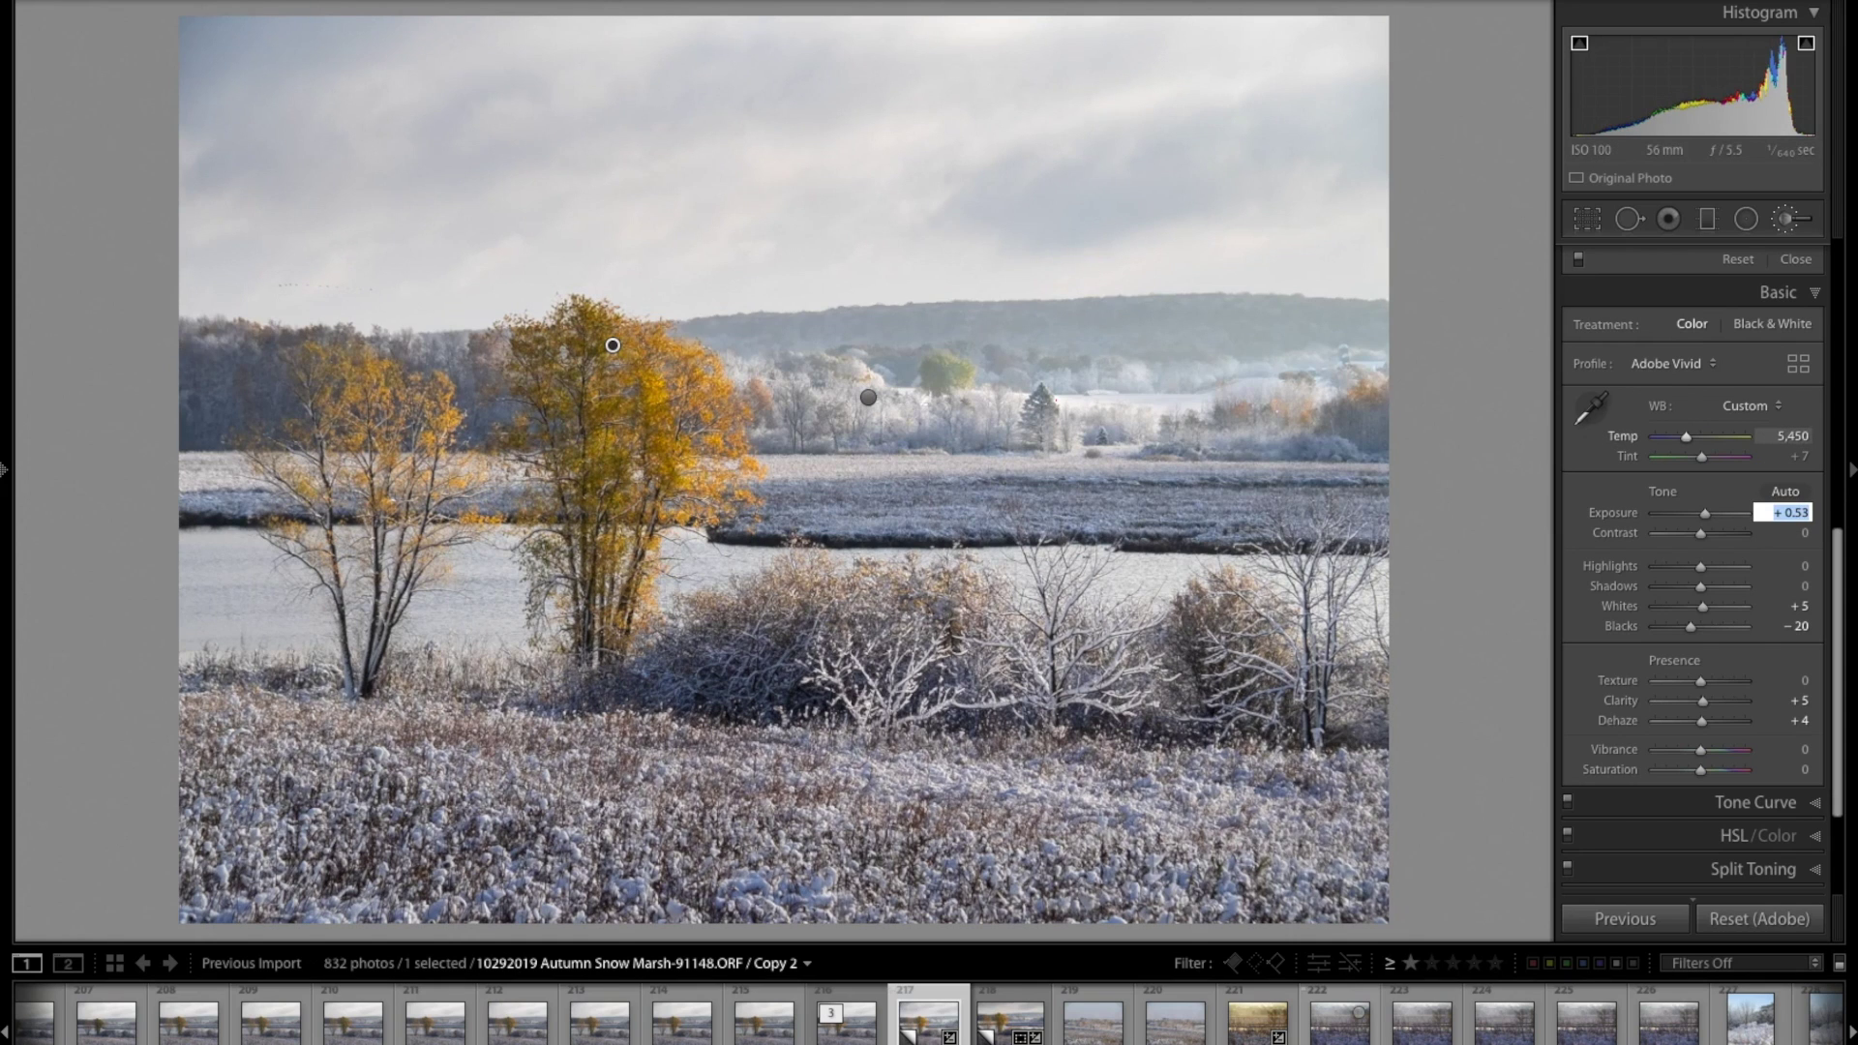
pyautogui.press('Return')
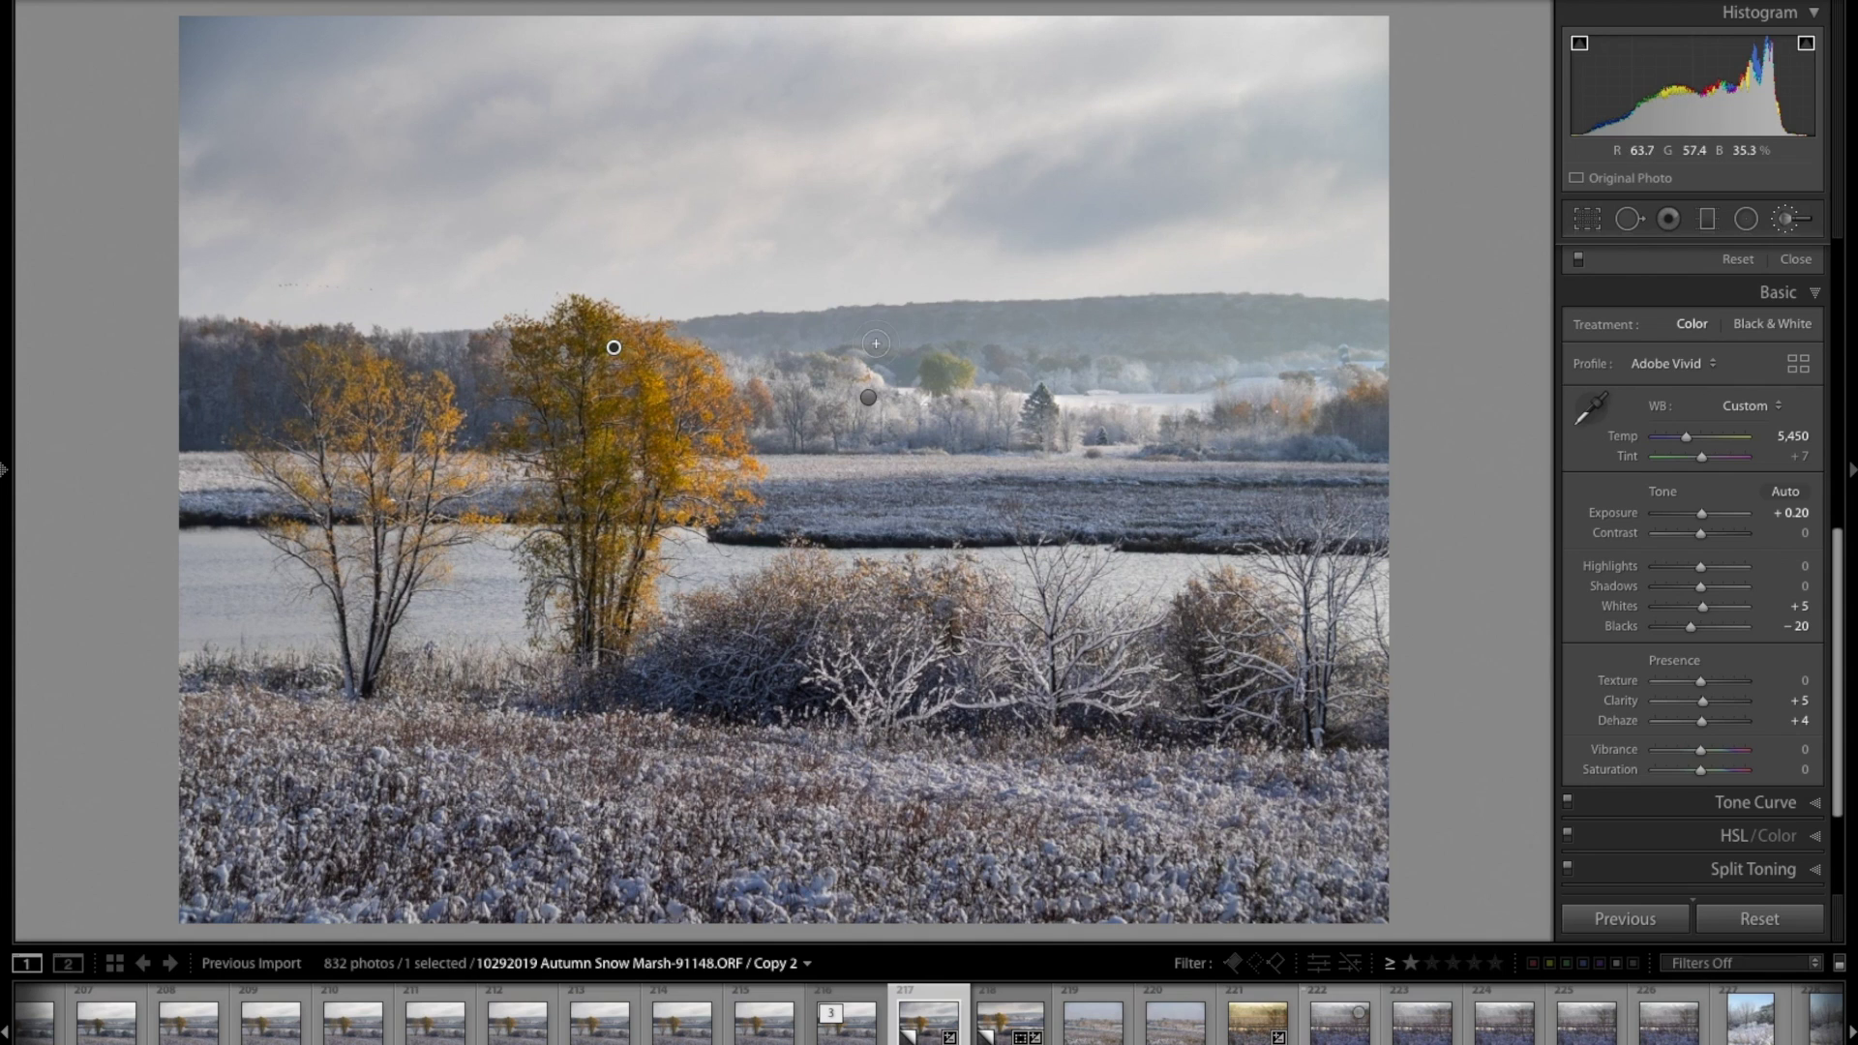
pyautogui.press('k')
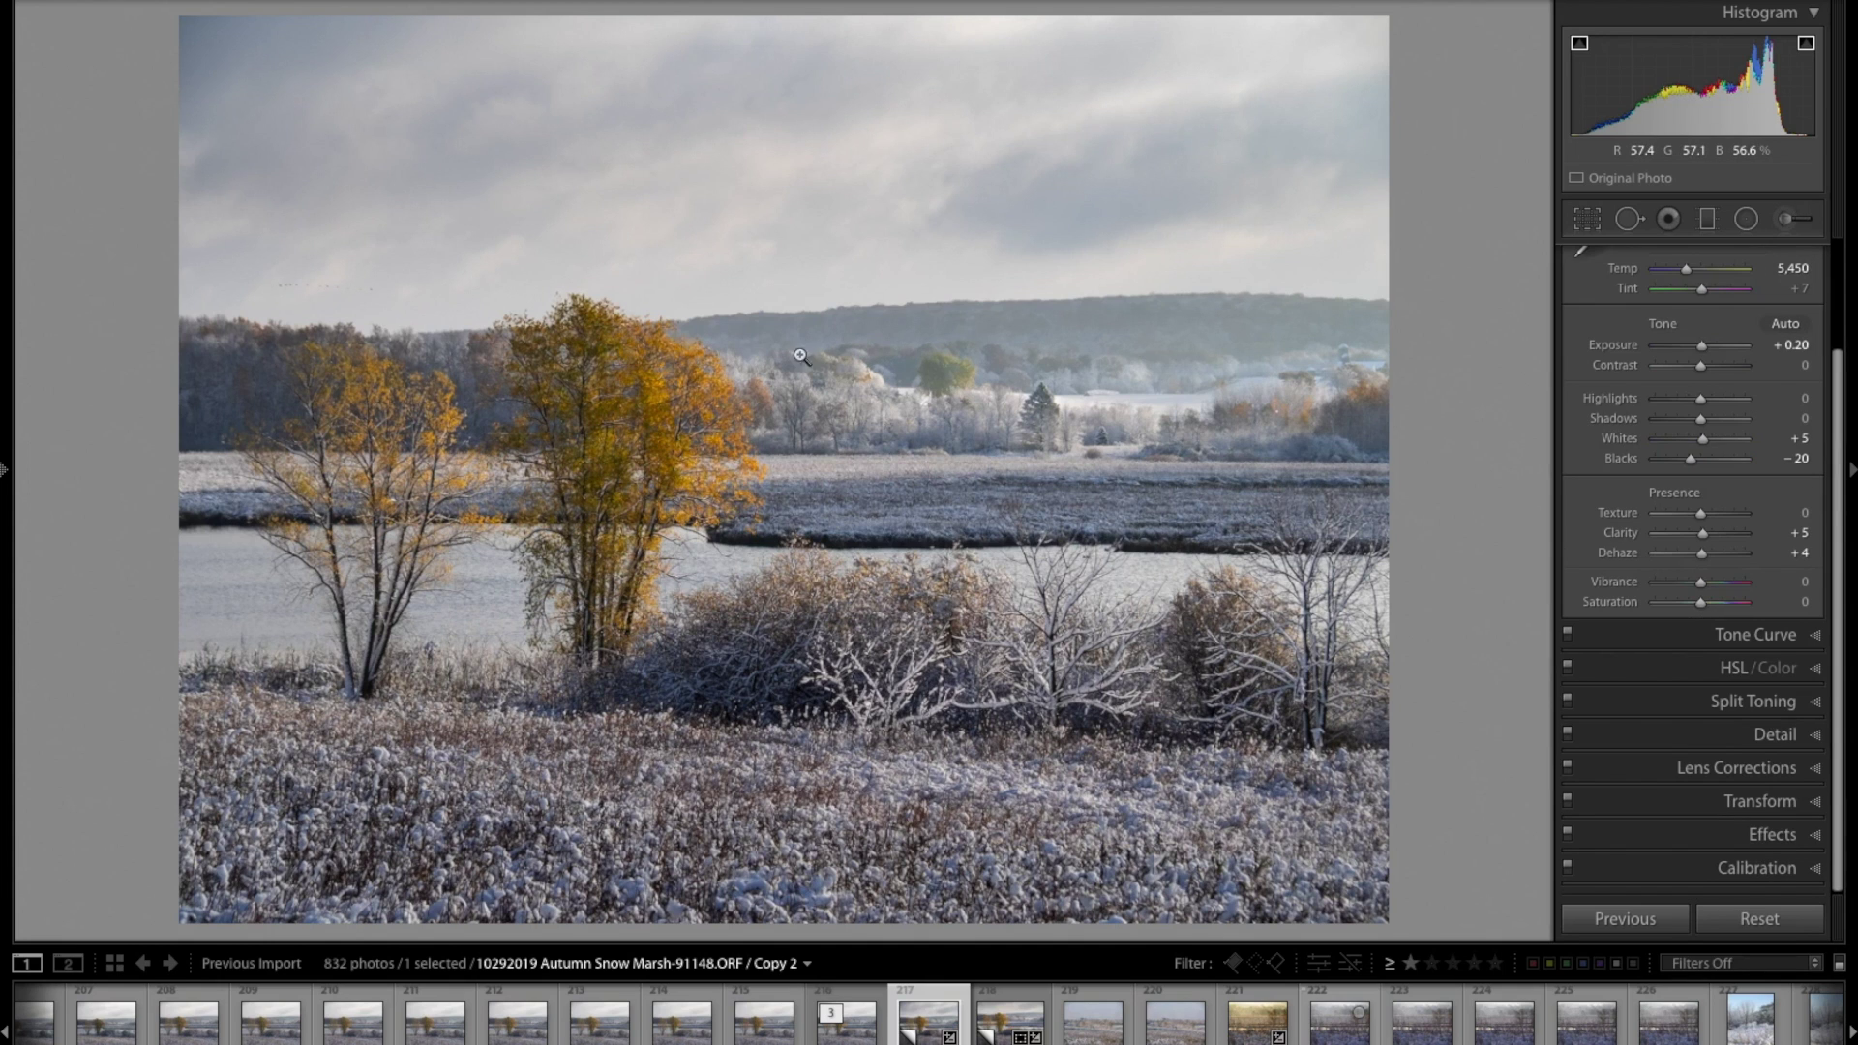
pyautogui.press('k')
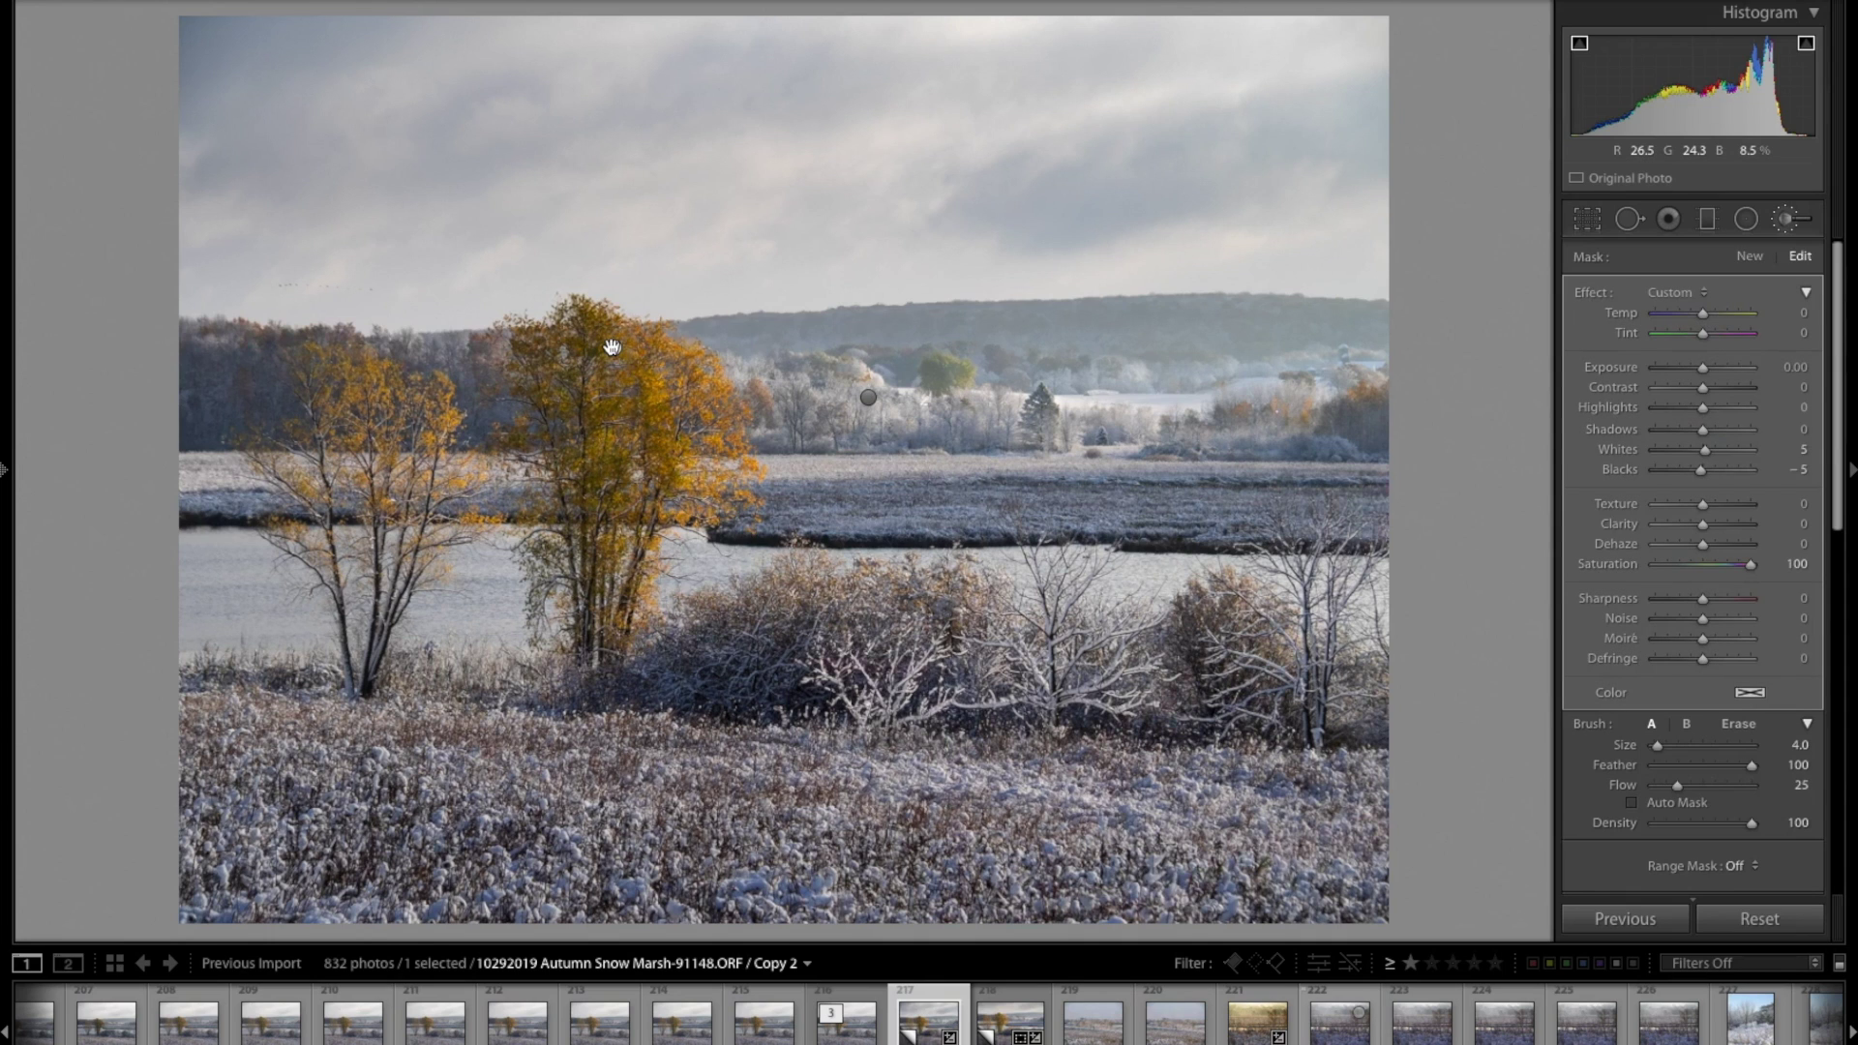
# Toggle the red mask overlay and the Erase mode to inspect the saturation mask over the shrubs.
pyautogui.press('o')
pyautogui.moveTo(615, 351)
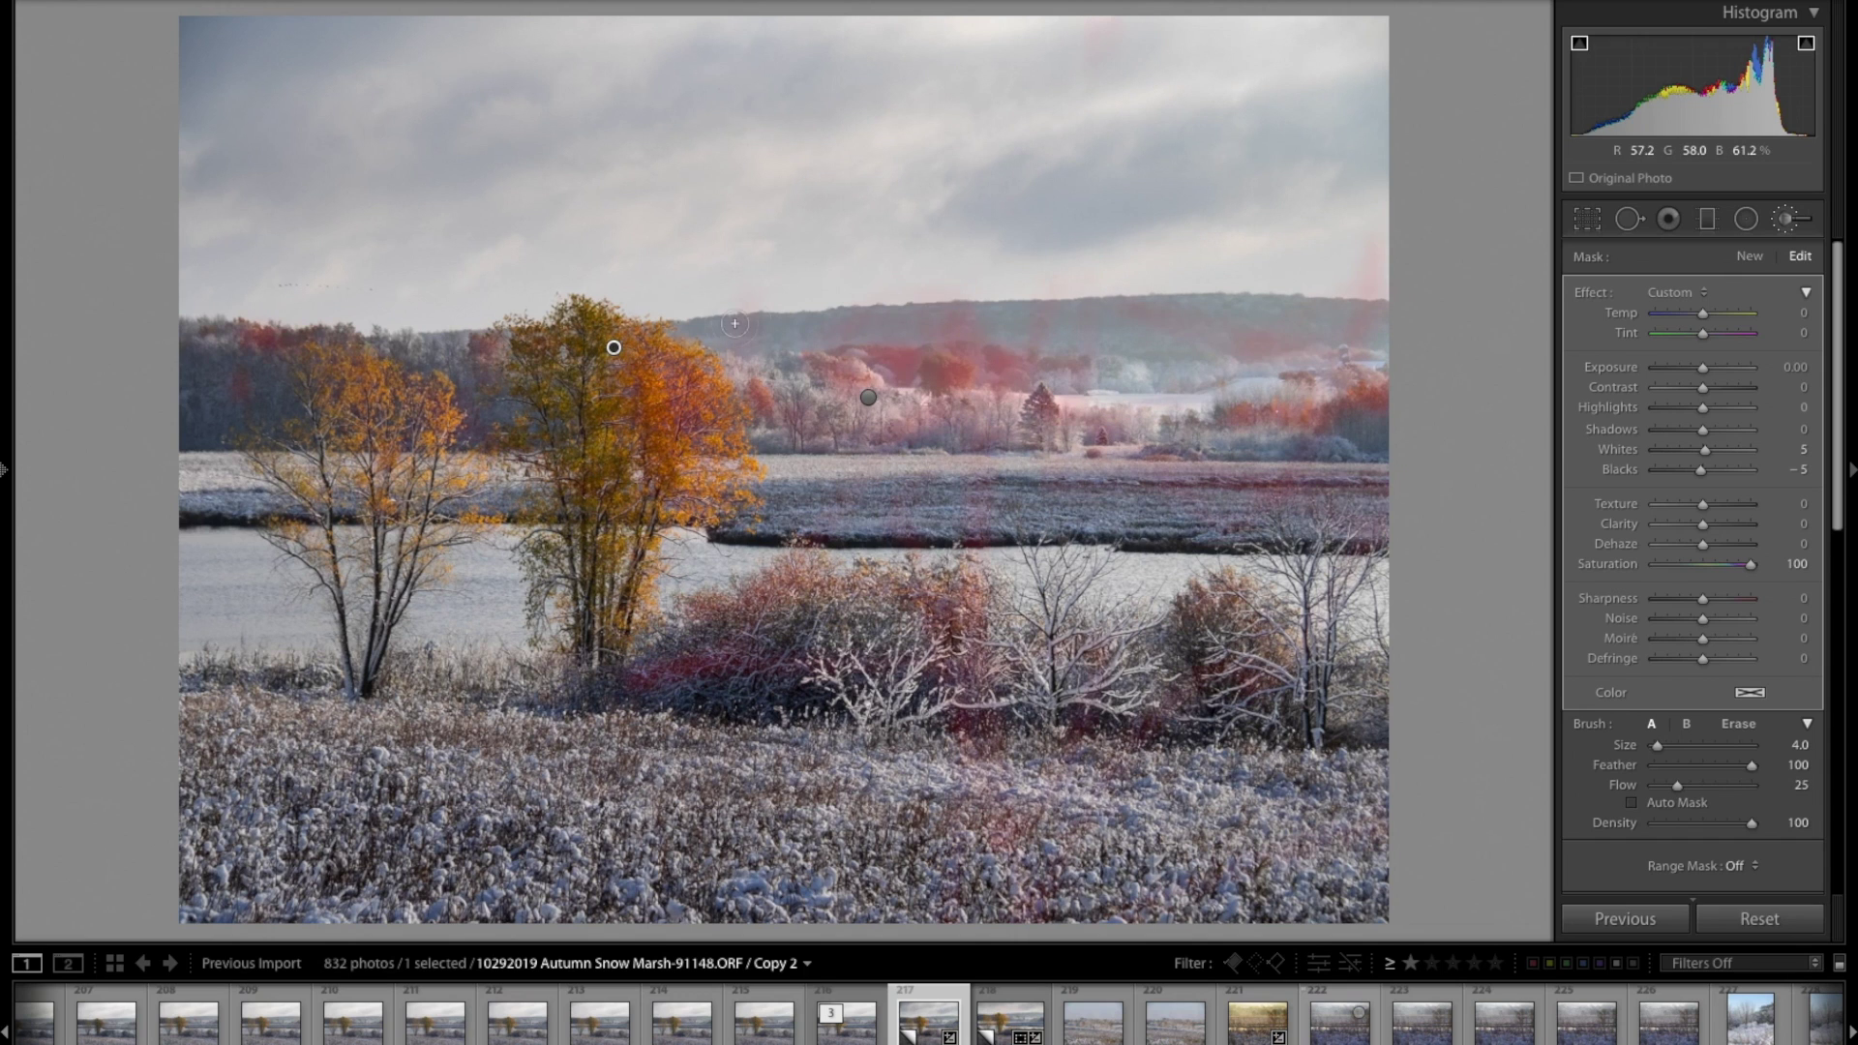
pyautogui.press('alt')
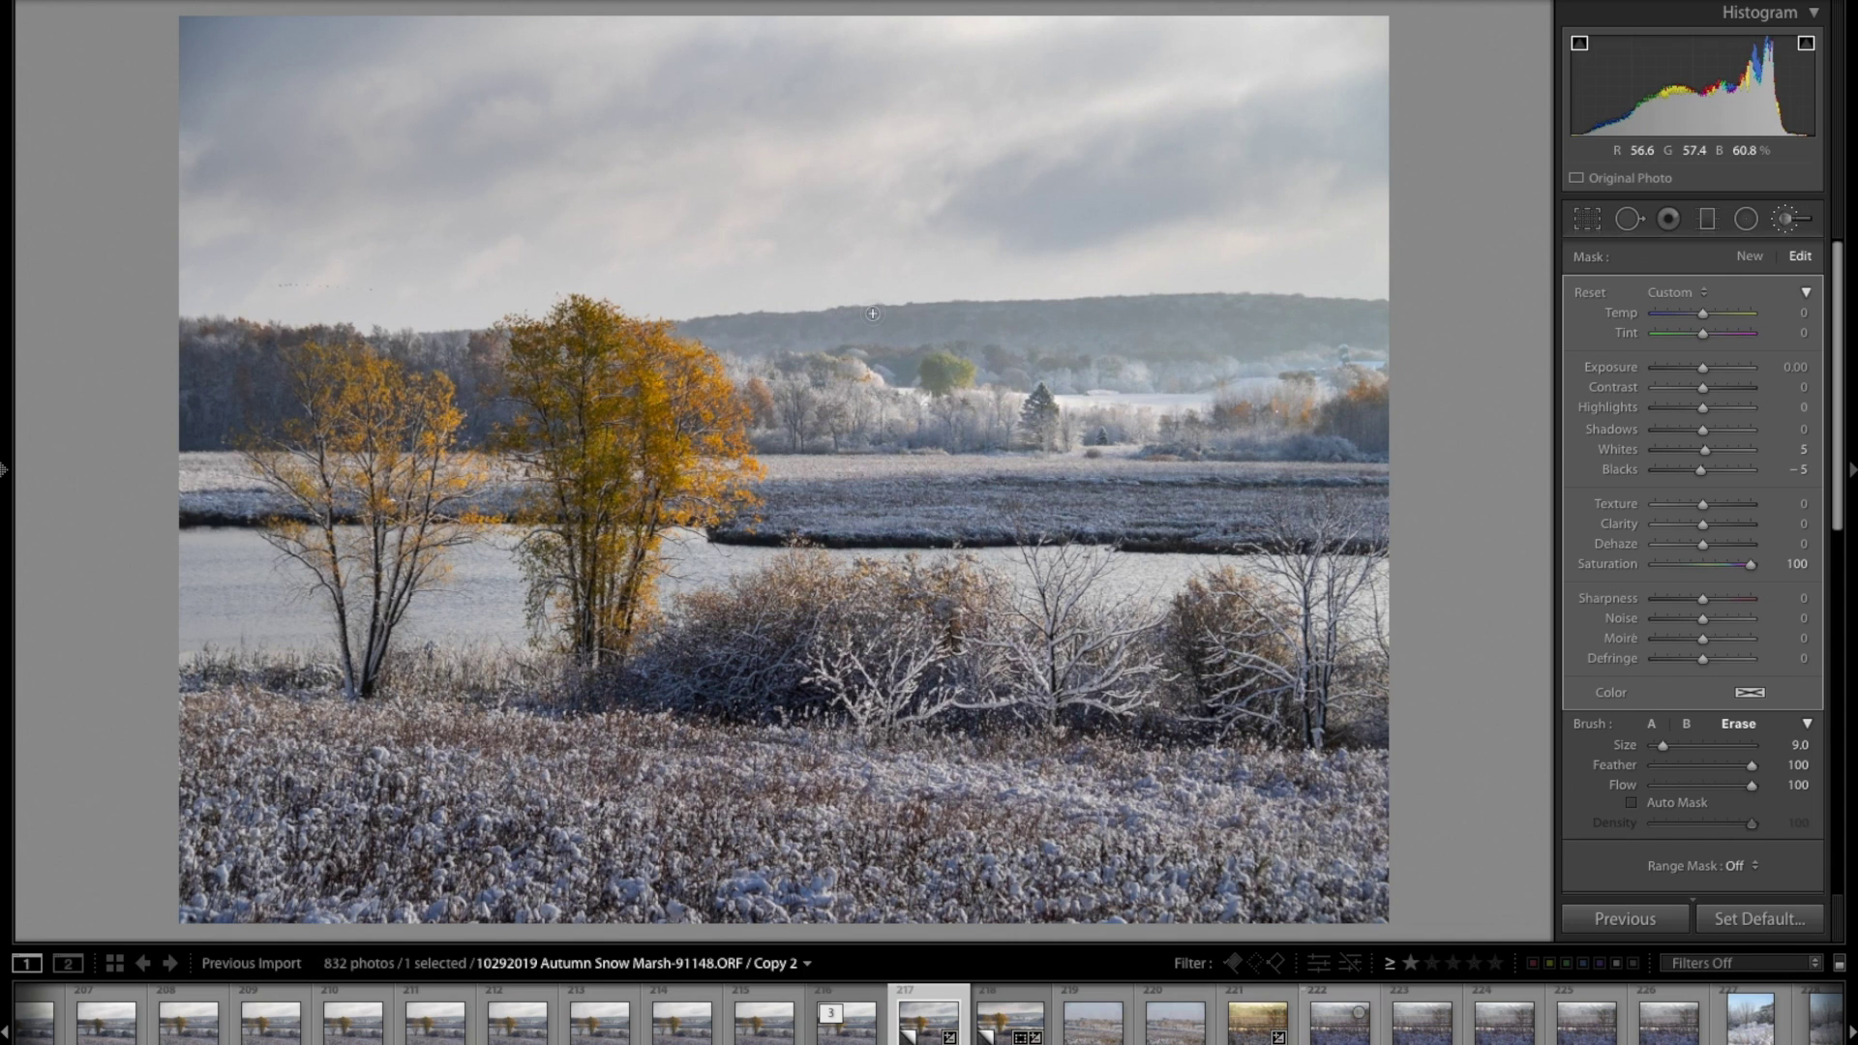
pyautogui.press('alt')
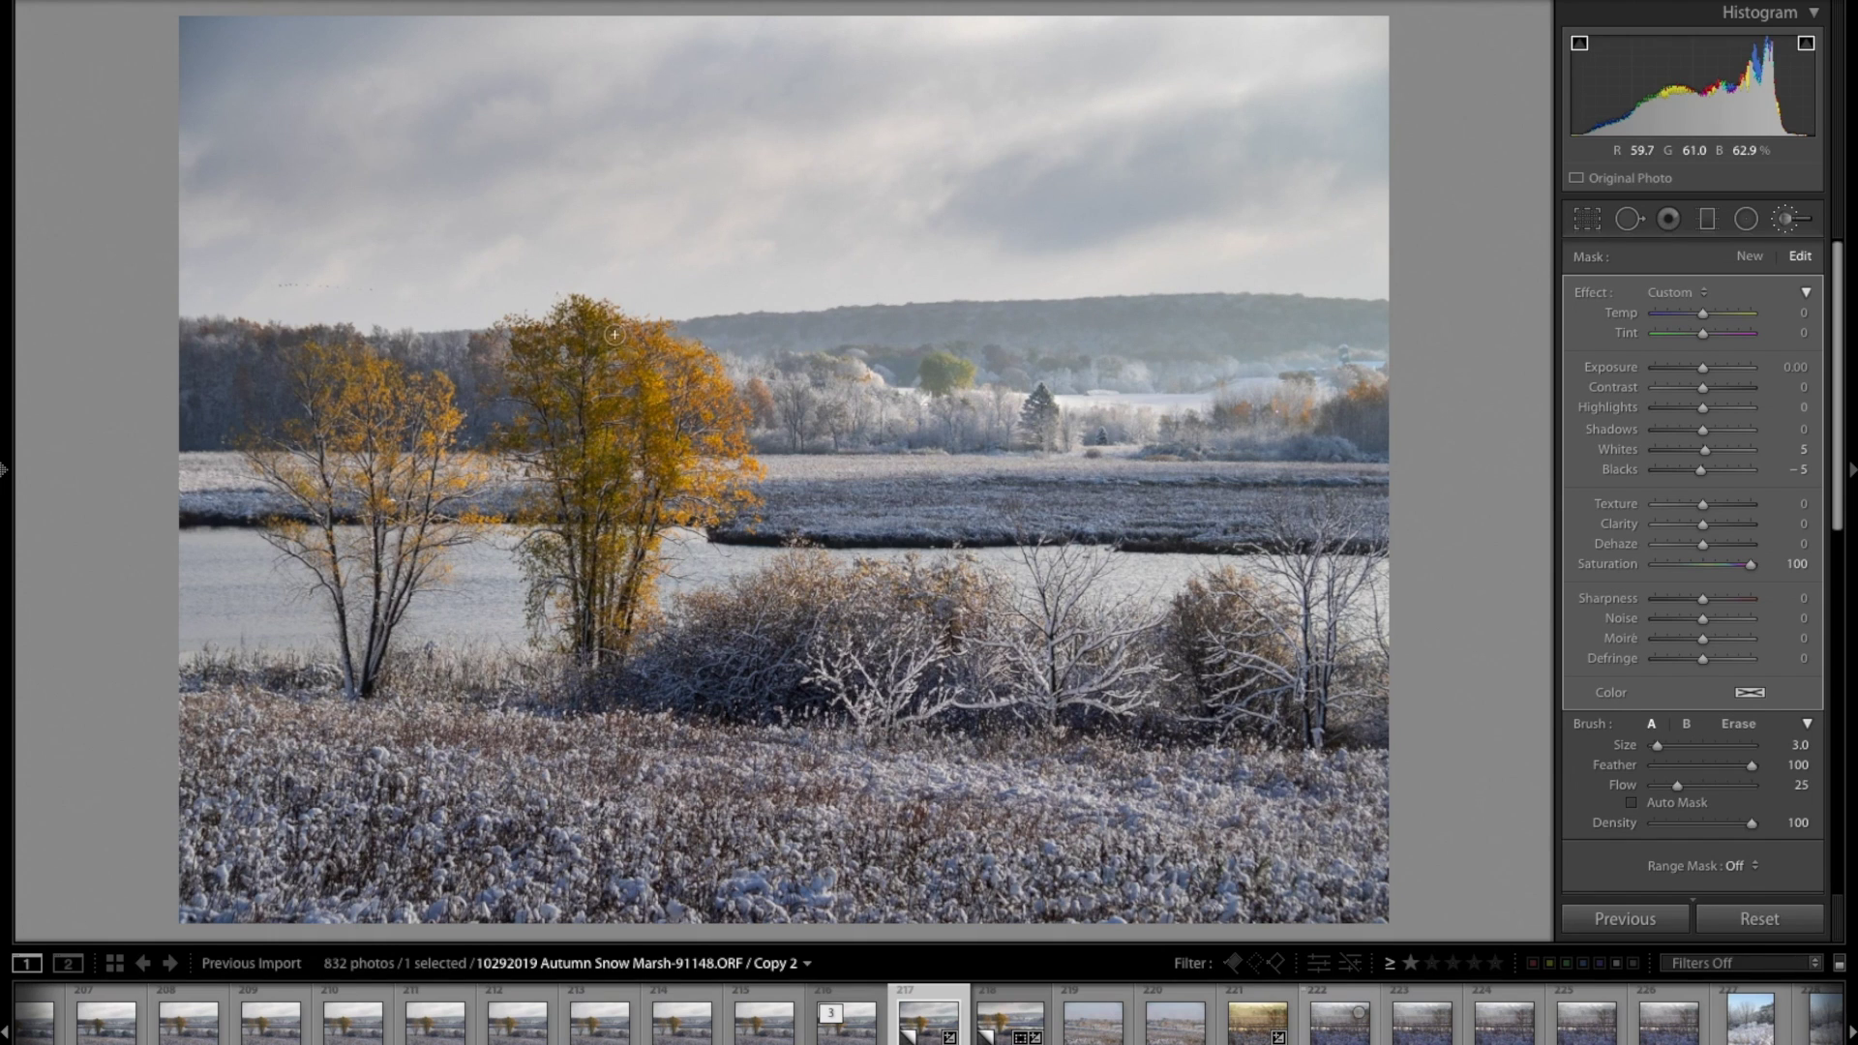
pyautogui.press('o')
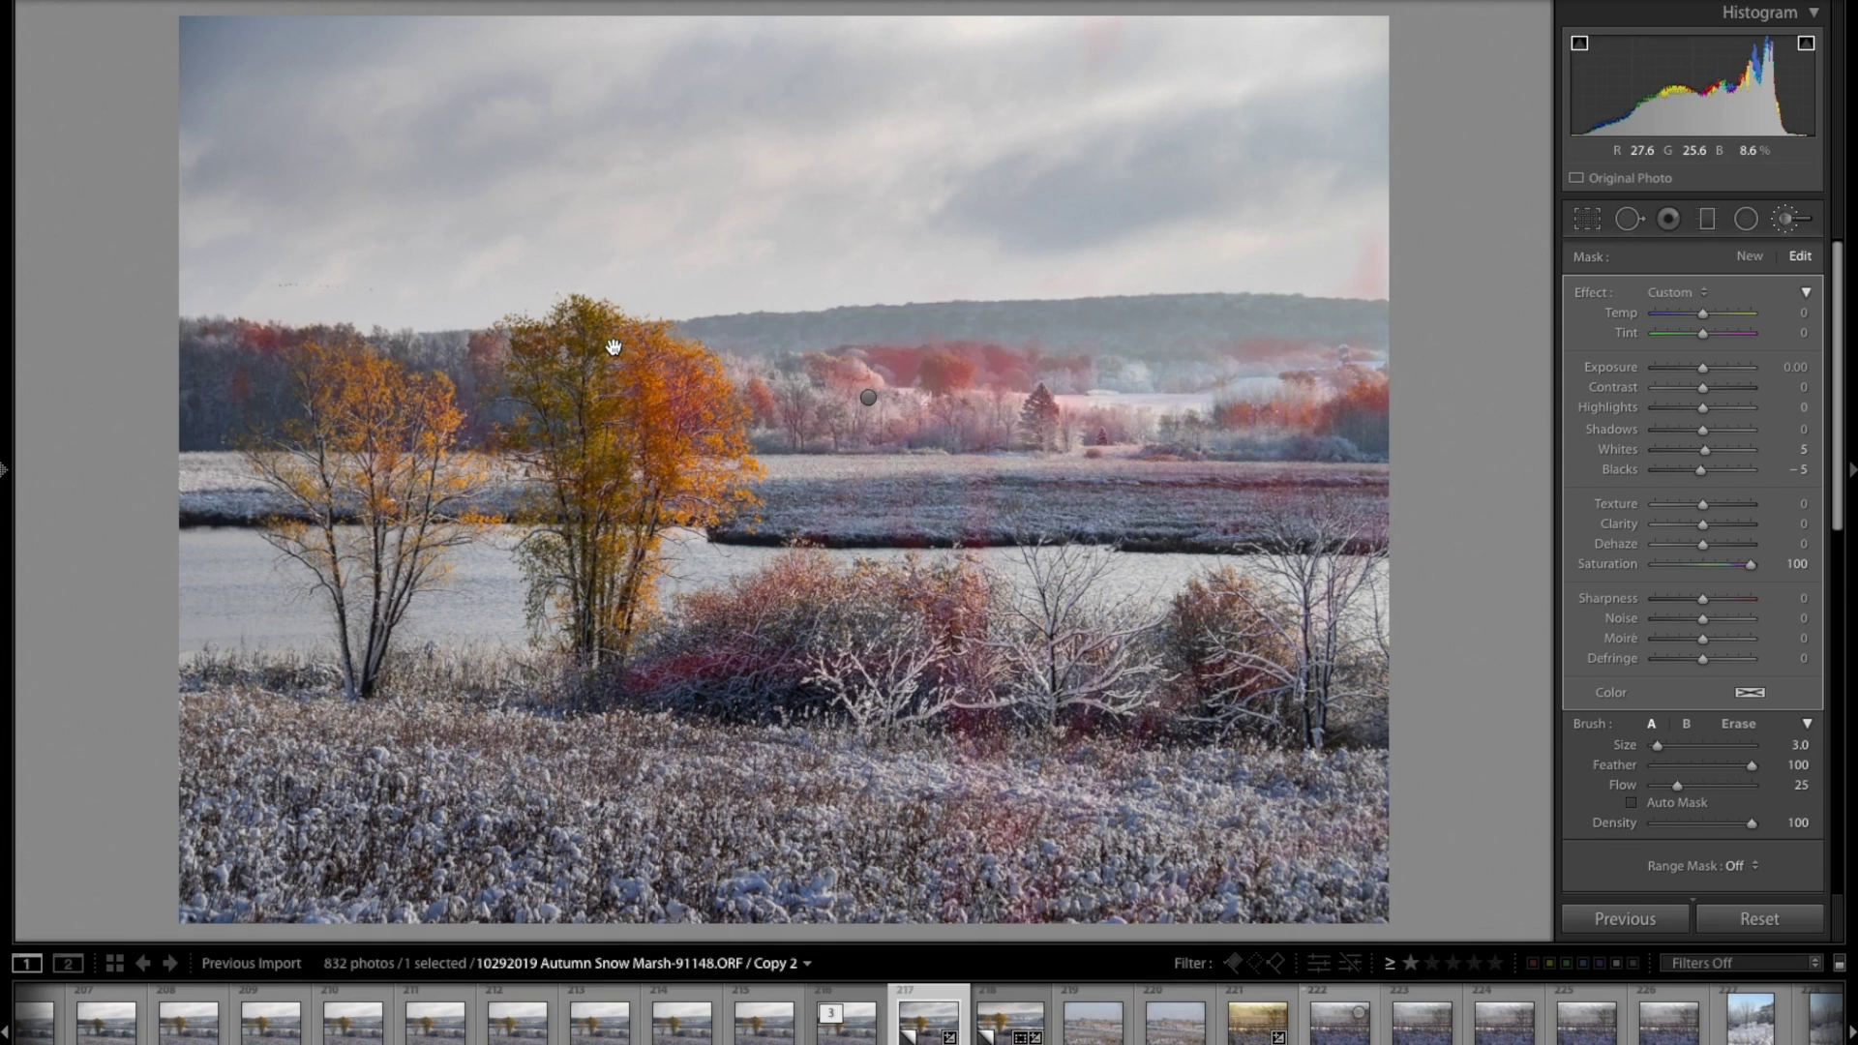
pyautogui.press('alt')
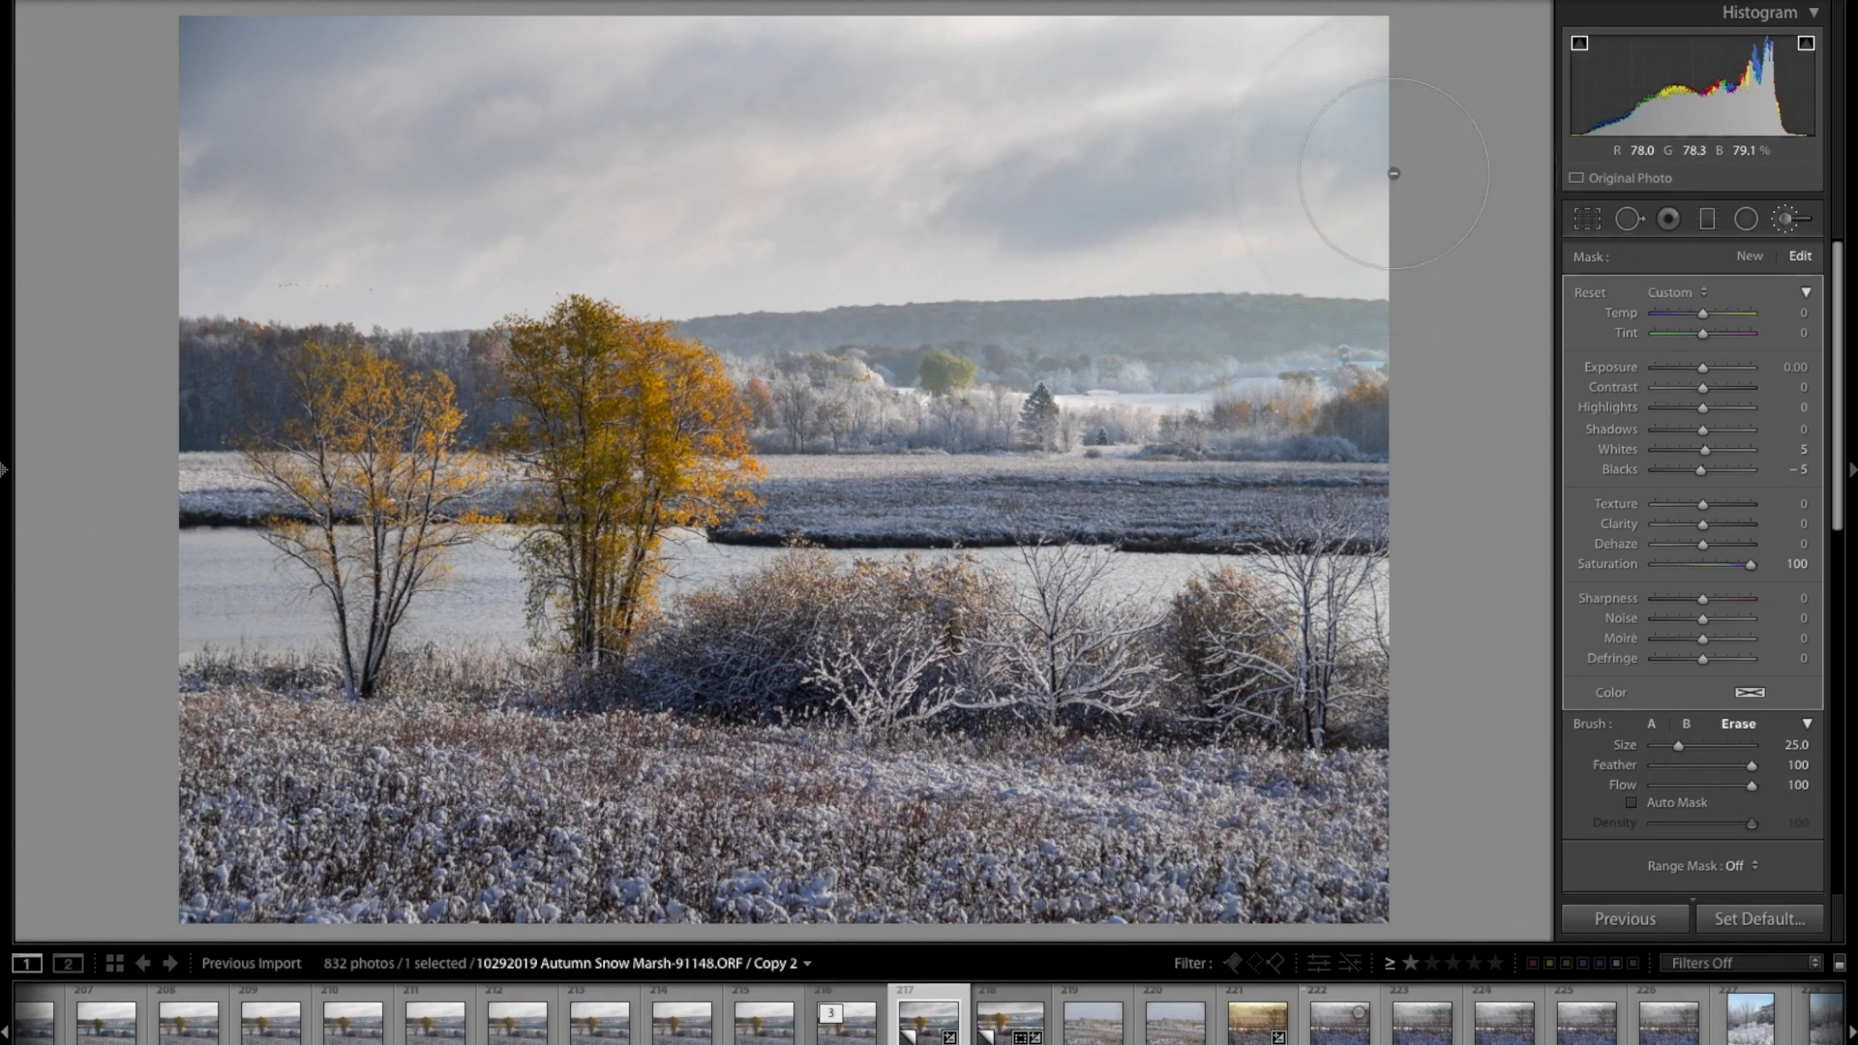
pyautogui.scroll(-5, 1225, 116)
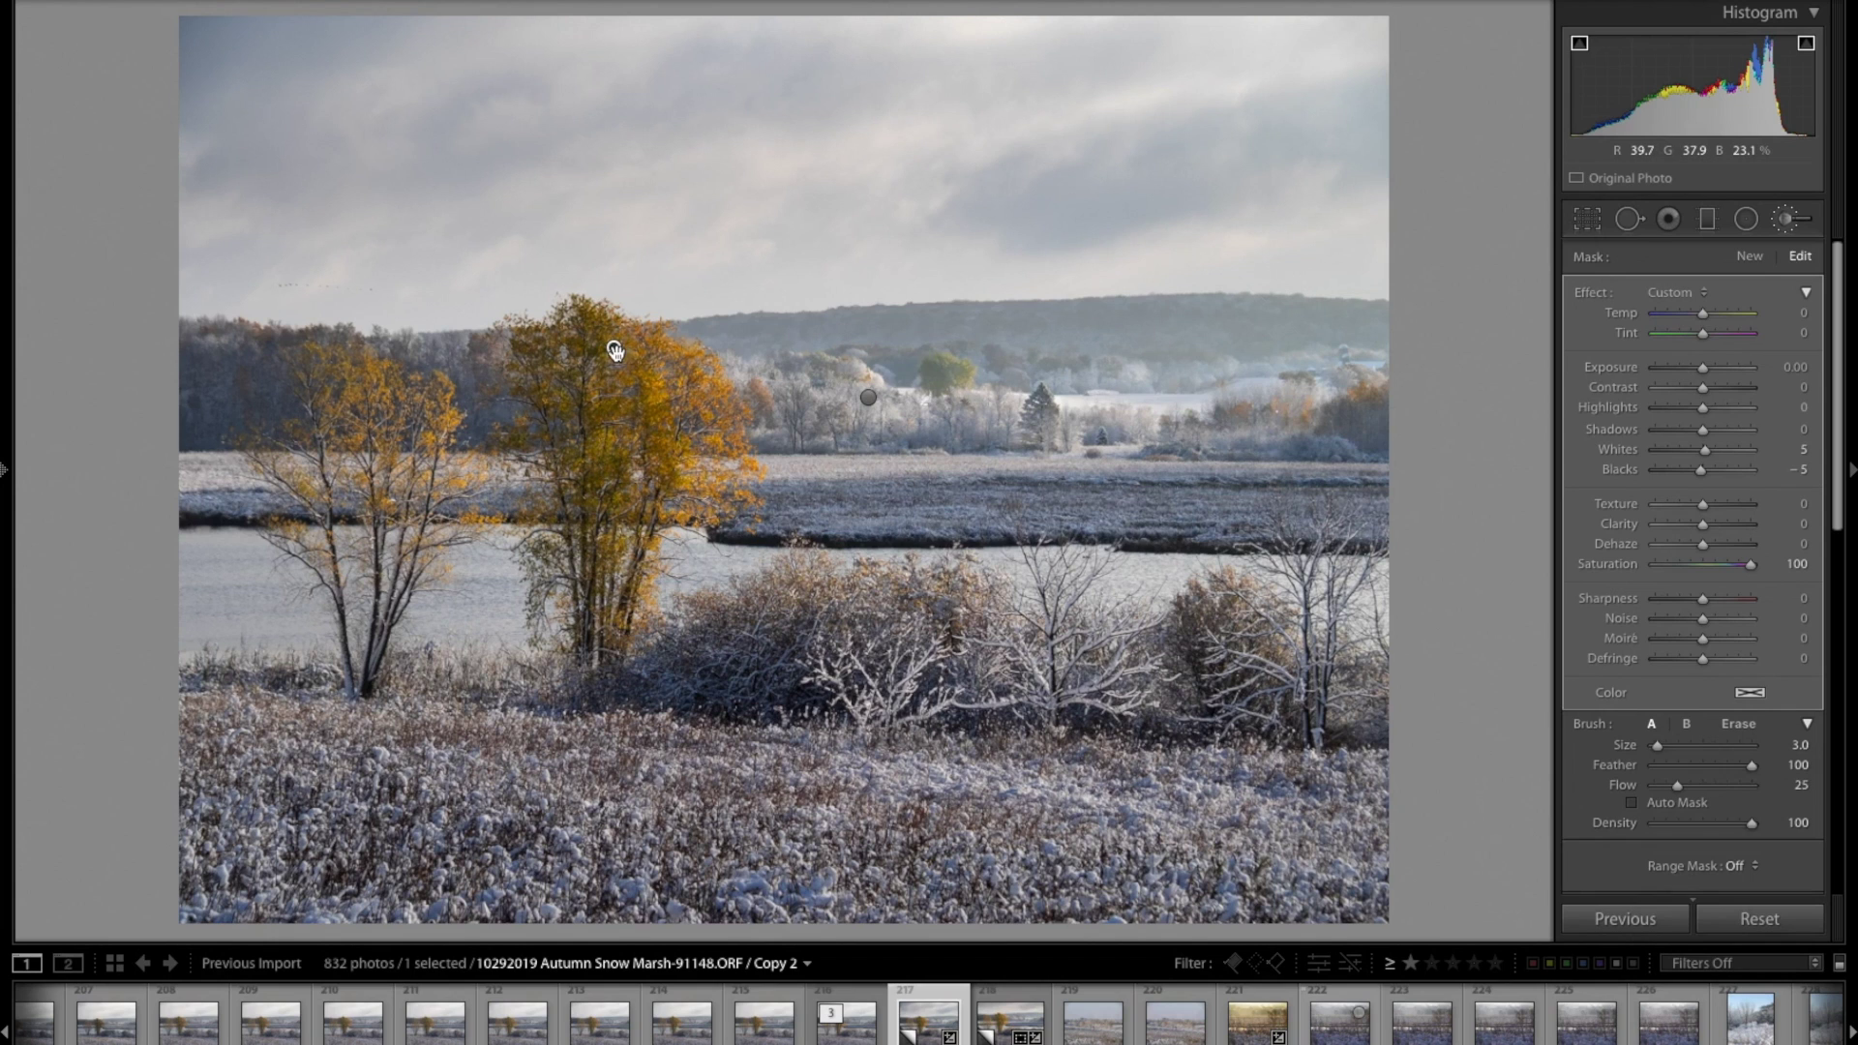
pyautogui.press('o')
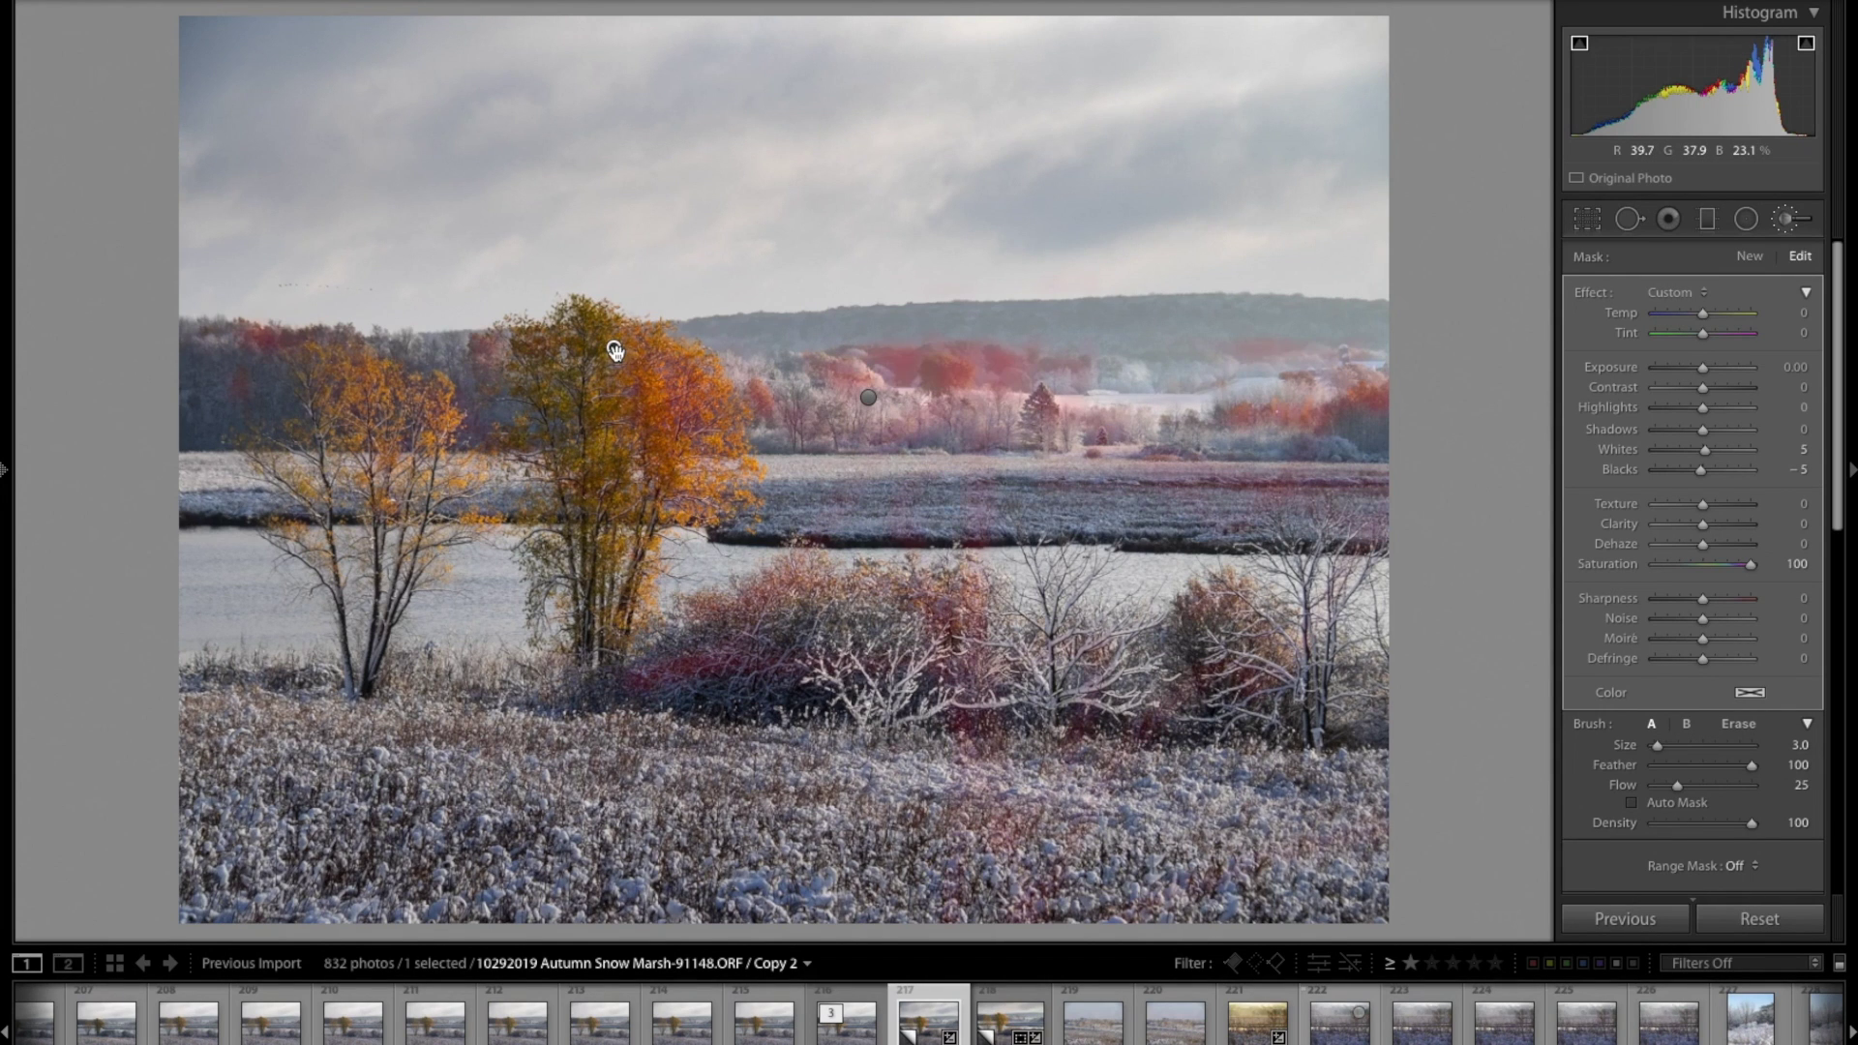
pyautogui.press('o')
pyautogui.press('alt')
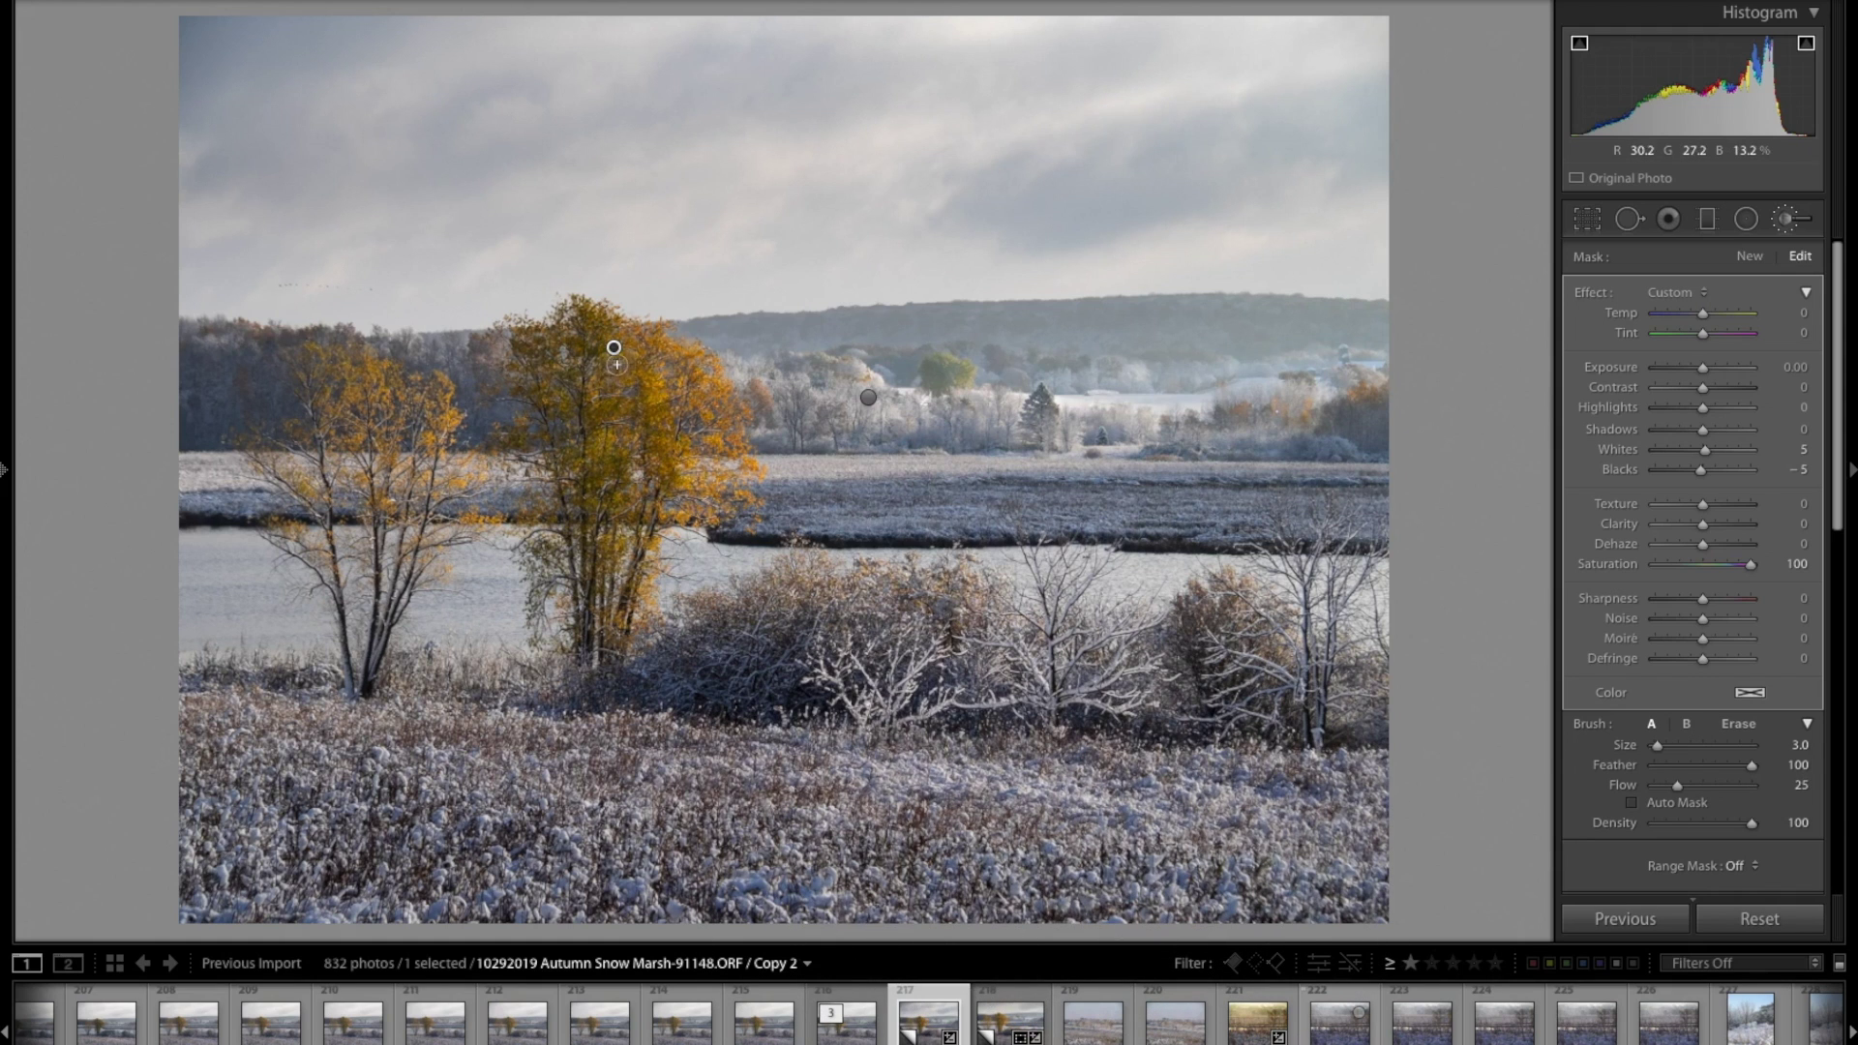
pyautogui.press('o')
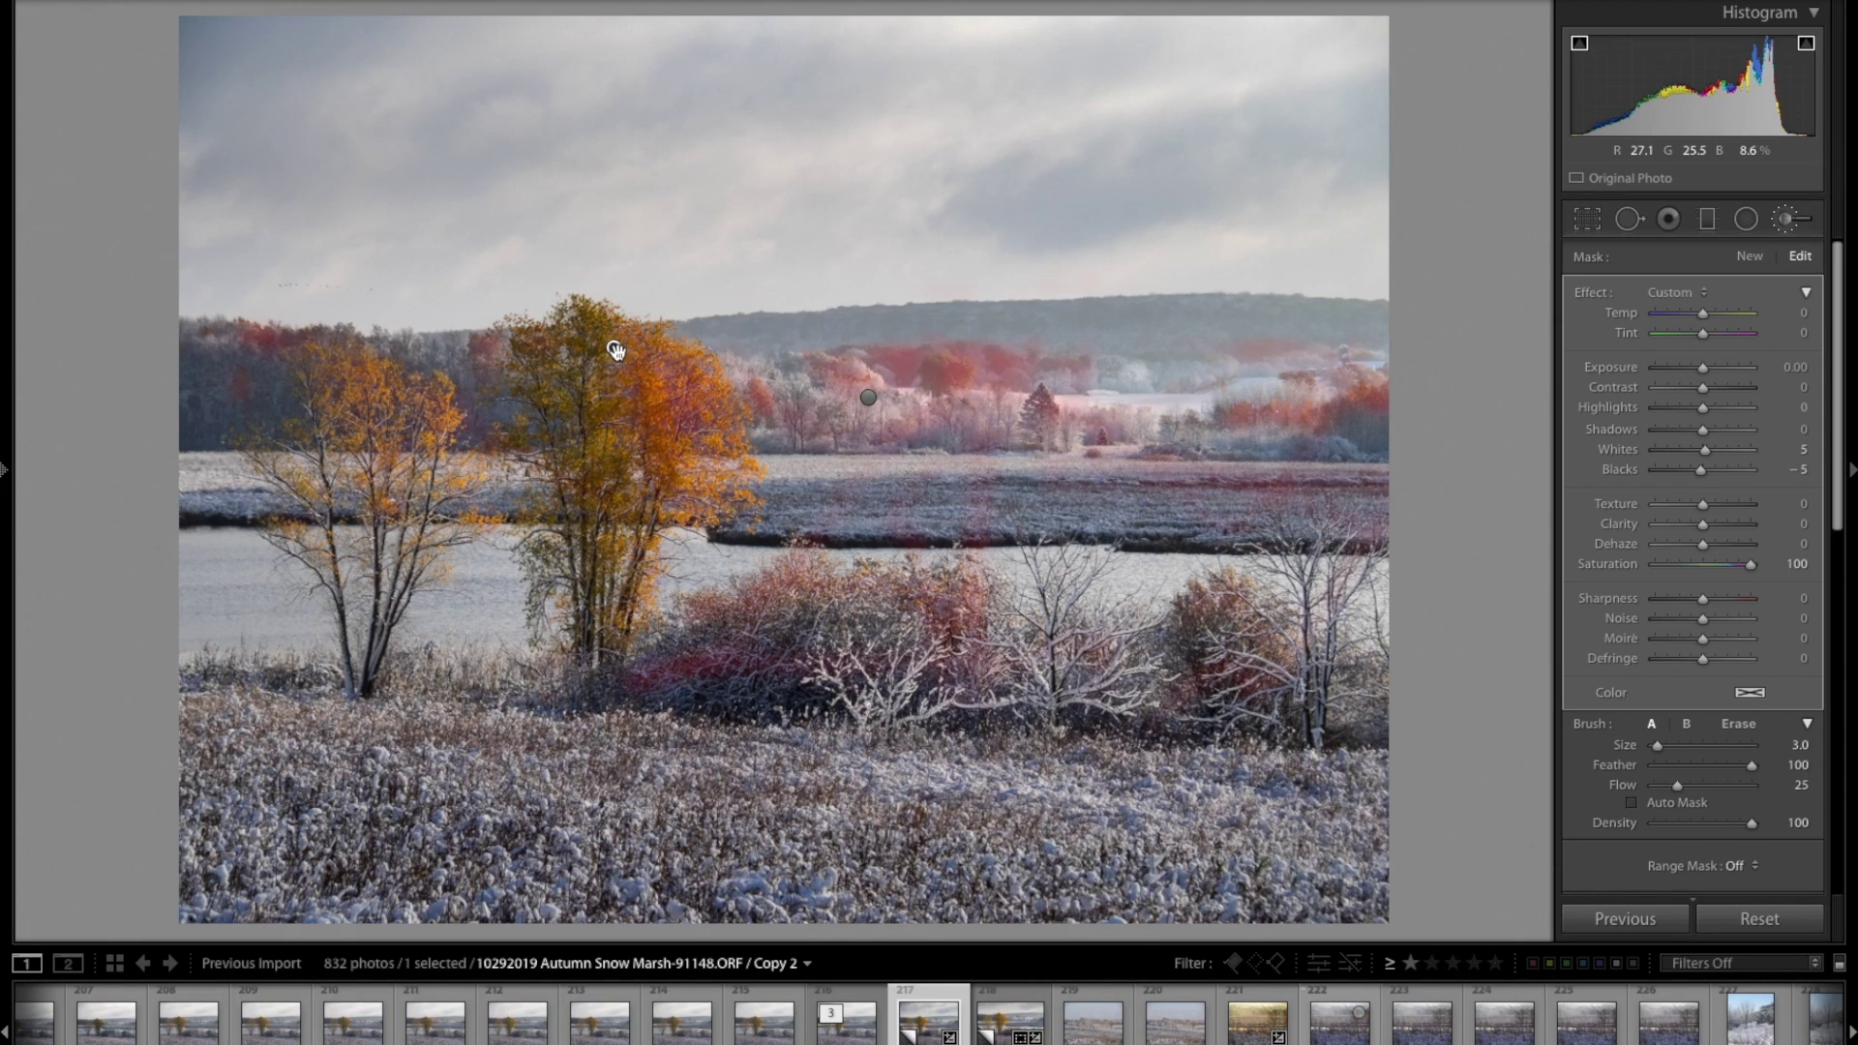
pyautogui.press('o')
# Erase the saturation boost from the snowy shrubs in the middle of the marsh.
pyautogui.scroll(-4, 847, 497)
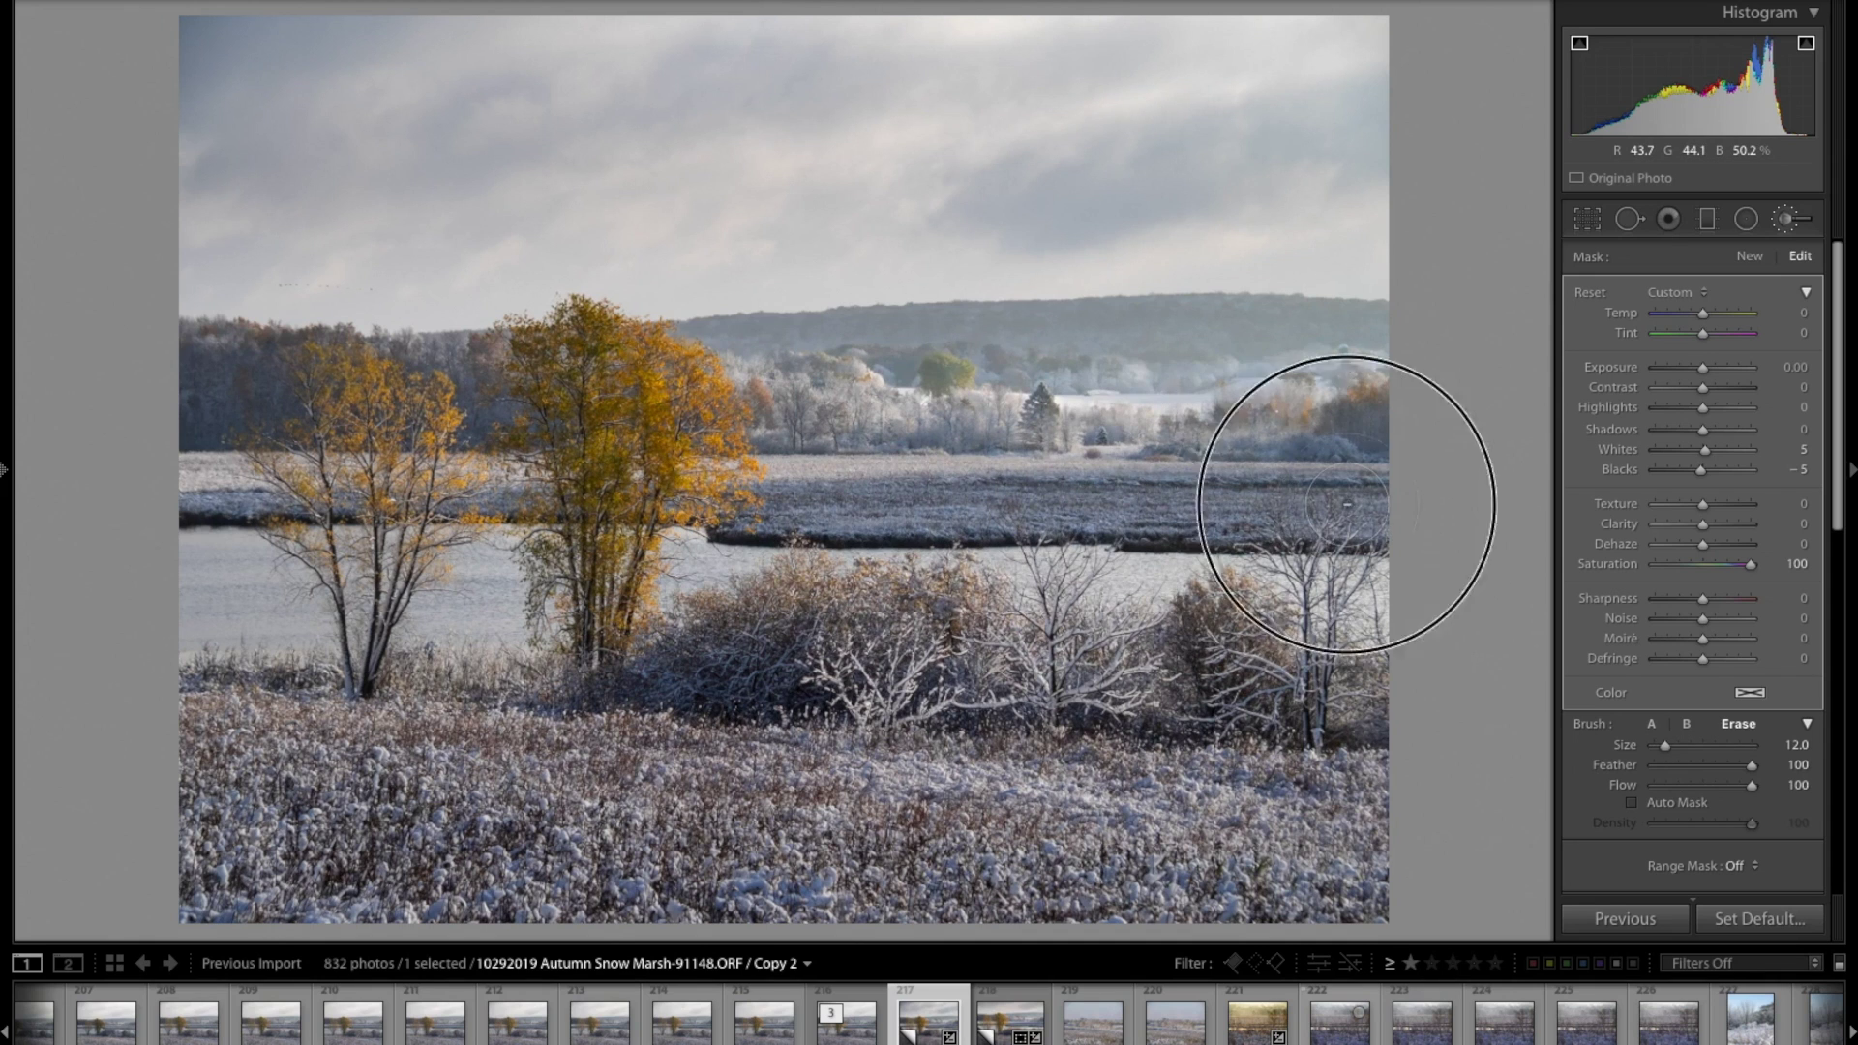
pyautogui.press('alt')
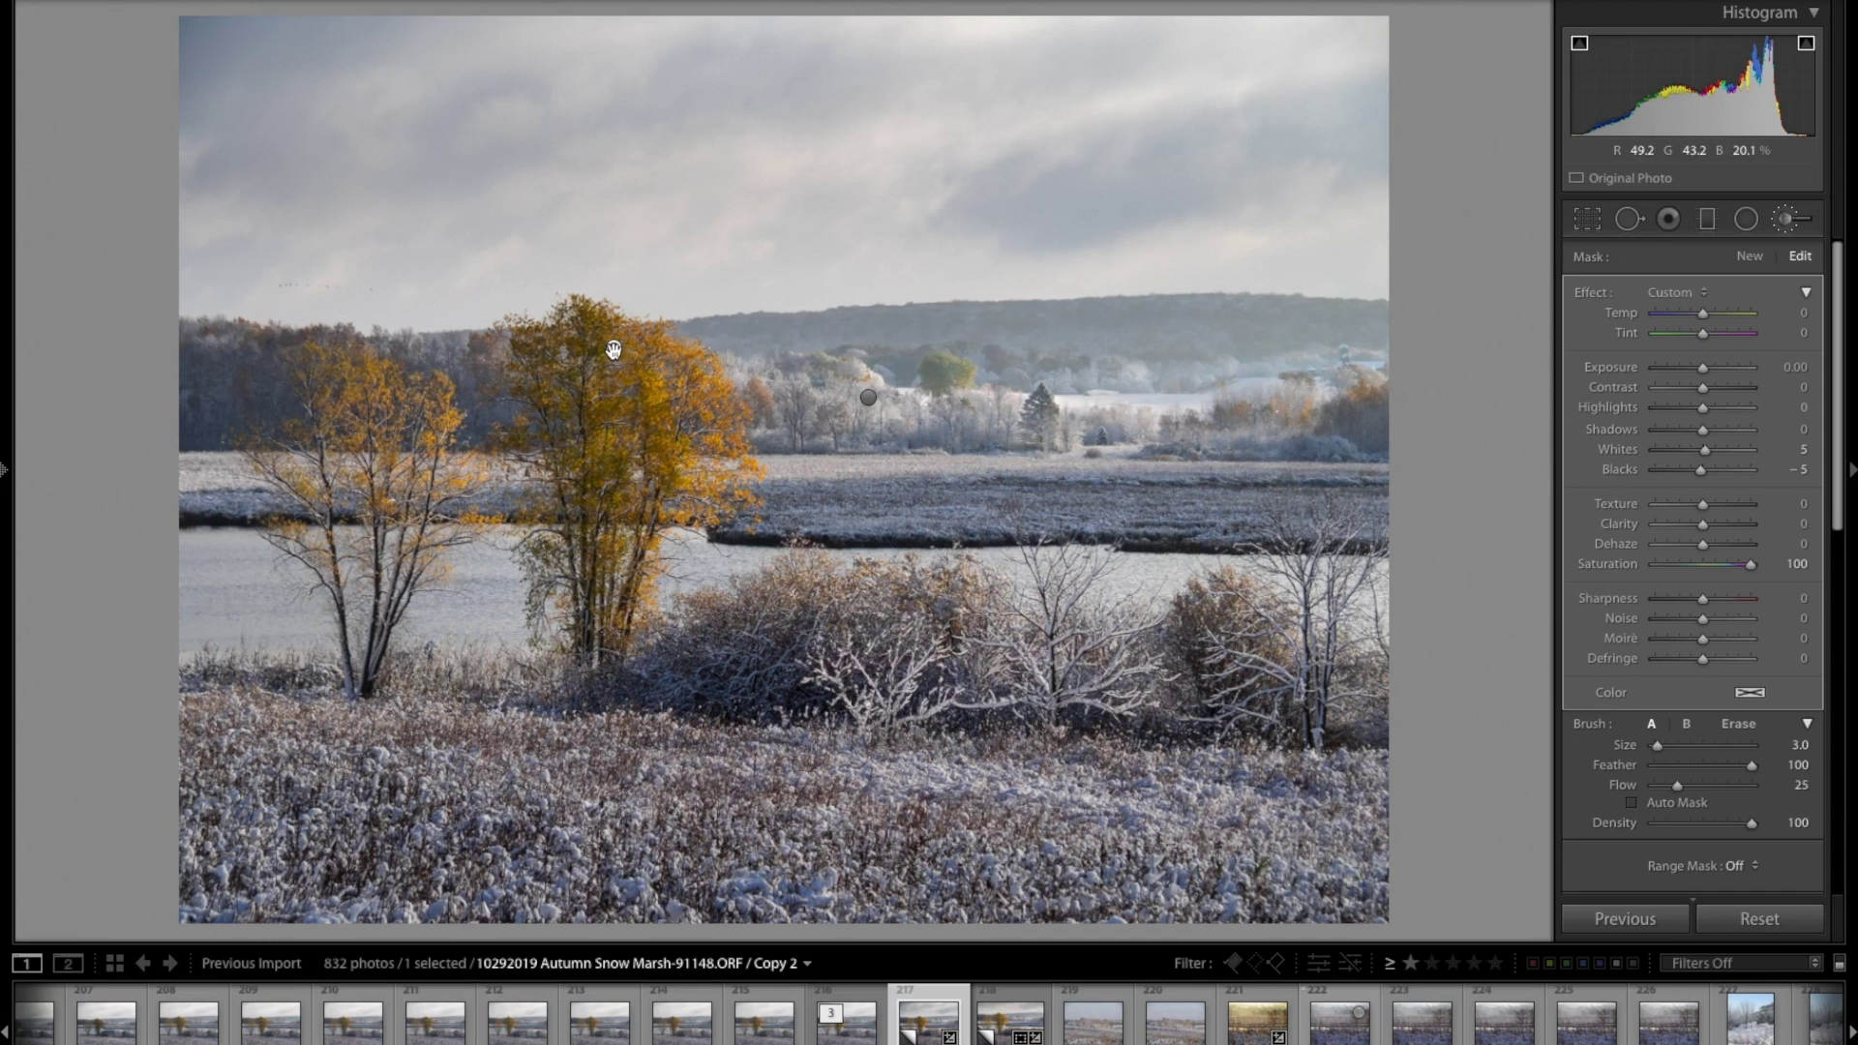
pyautogui.press('o')
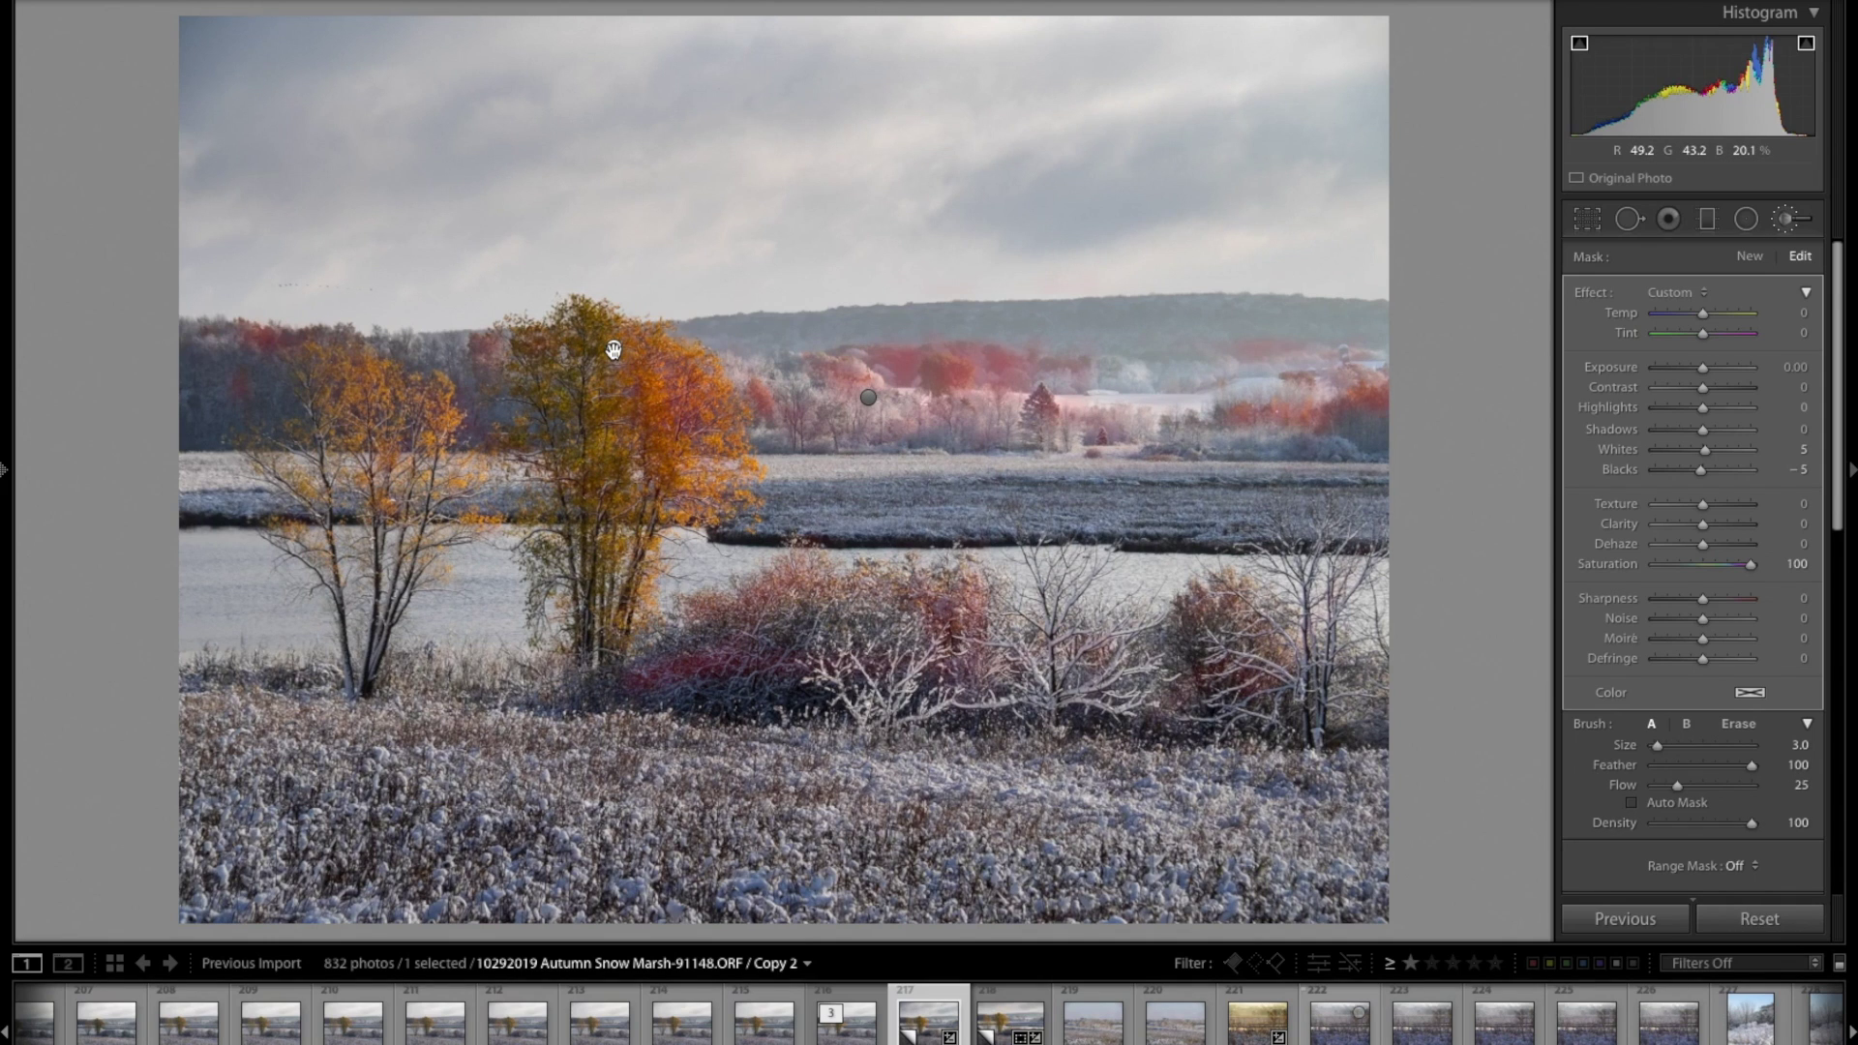
pyautogui.press('o')
pyautogui.press('alt')
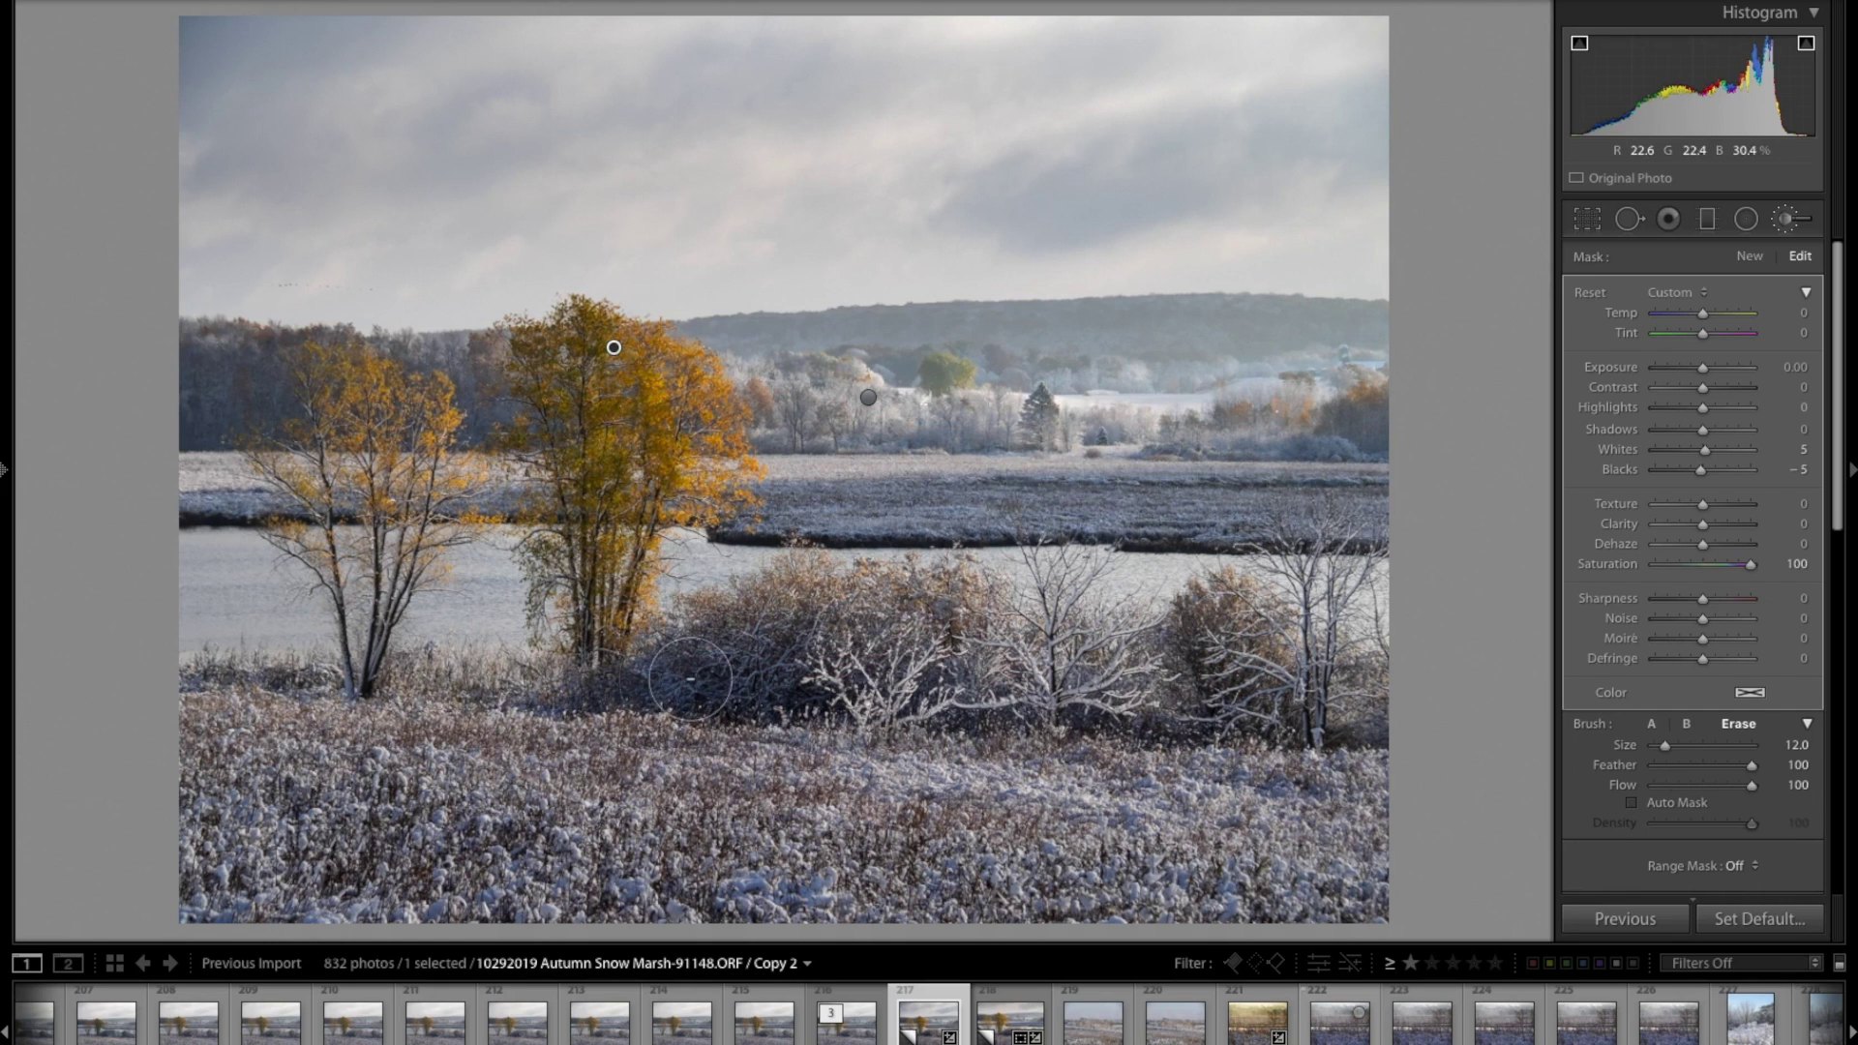
pyautogui.moveTo(698, 680)
pyautogui.mouseDown()
pyautogui.moveTo(776, 674)
pyautogui.moveTo(673, 681)
pyautogui.moveTo(820, 665)
pyautogui.moveTo(1380, 707)
pyautogui.moveTo(1231, 734)
pyautogui.moveTo(898, 687)
pyautogui.moveTo(832, 656)
pyautogui.moveTo(647, 673)
pyautogui.moveTo(977, 679)
pyautogui.moveTo(1113, 697)
pyautogui.mouseUp()
# Select the contrast/whites brush pin, then close the Adjustment Brush to return to global Basic settings.
pyautogui.click(869, 397)
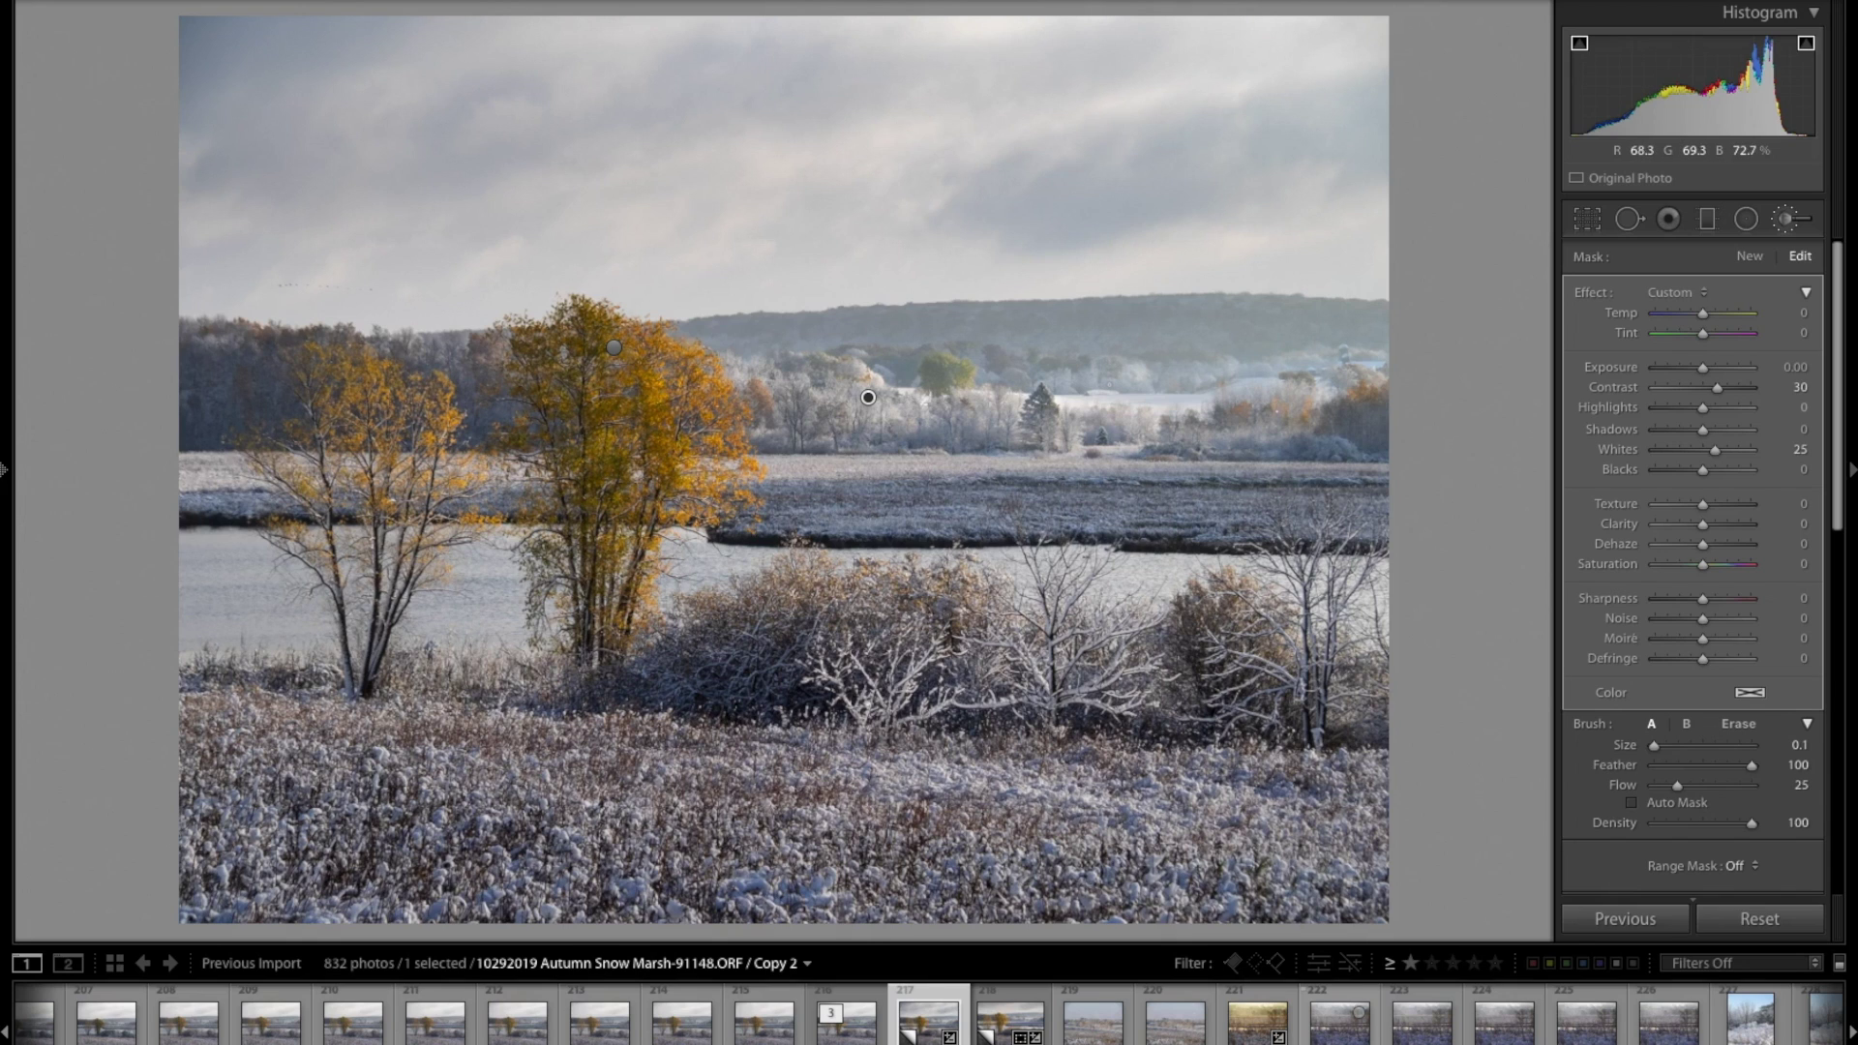
pyautogui.scroll(5, 1089, 447)
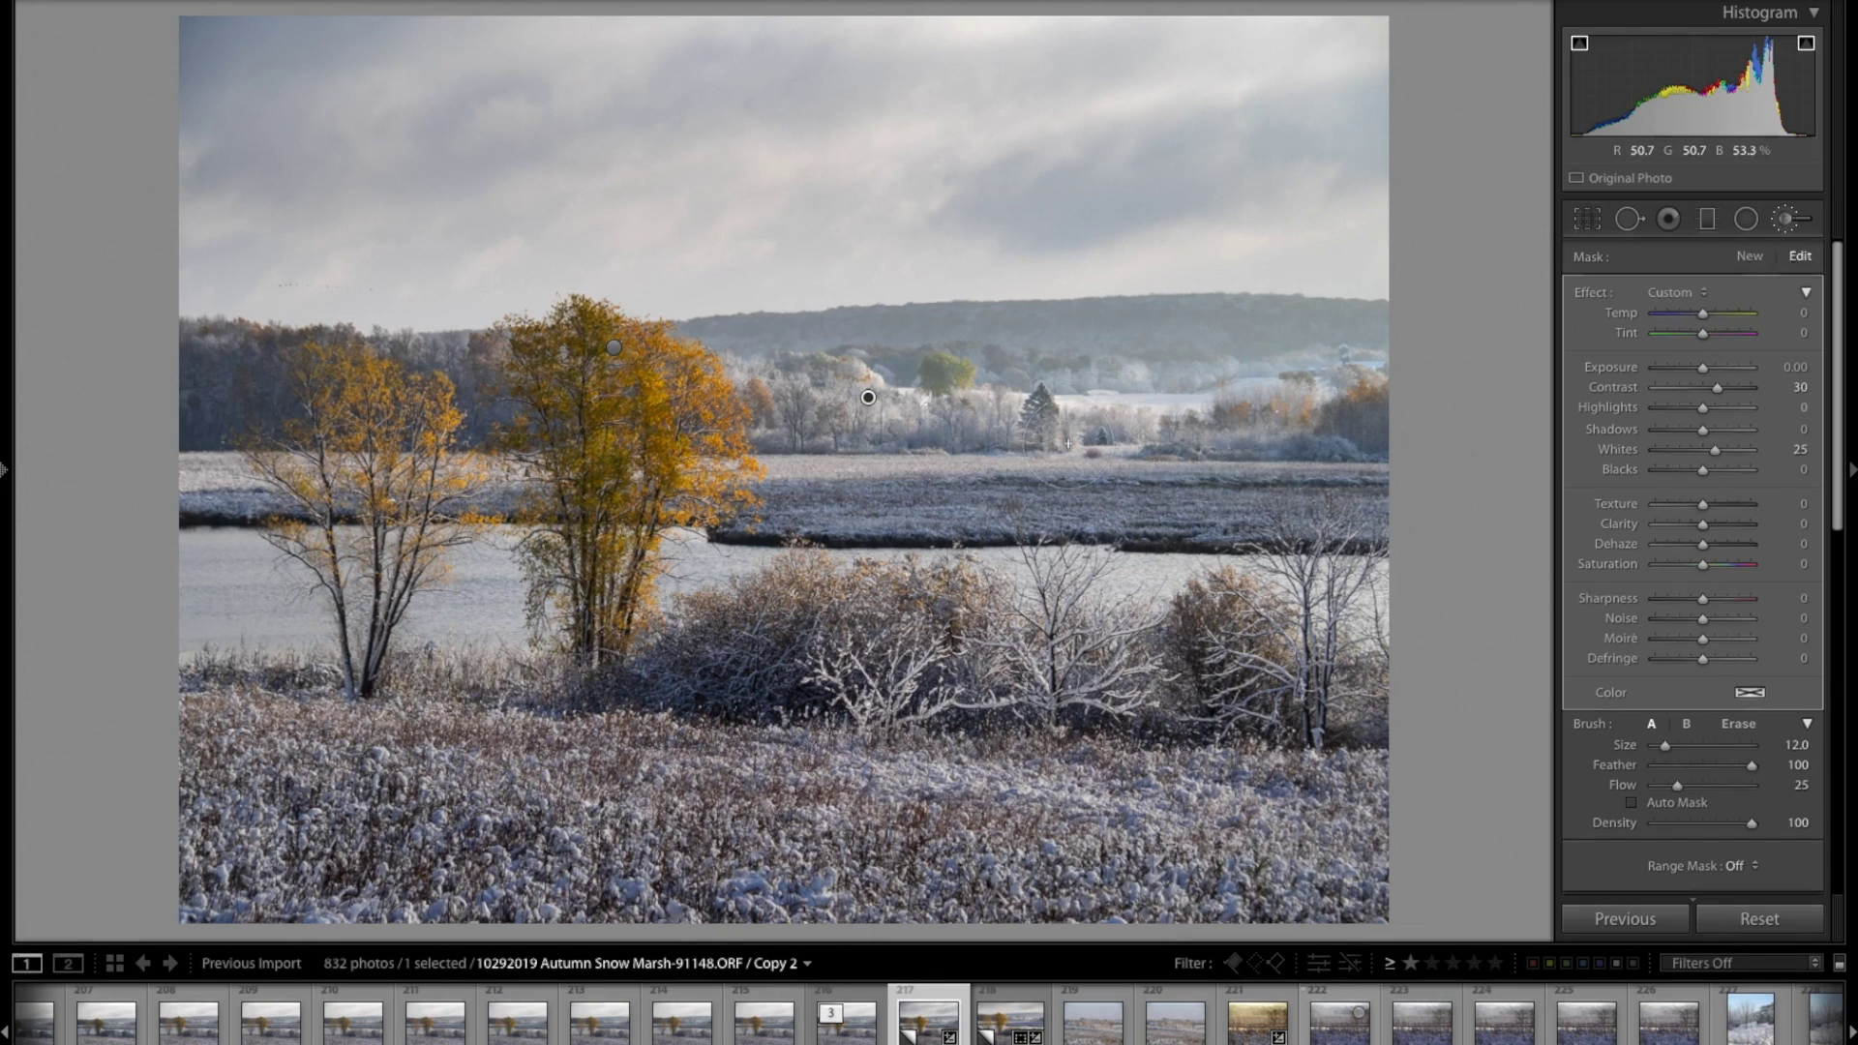
pyautogui.scroll(-2, 1103, 447)
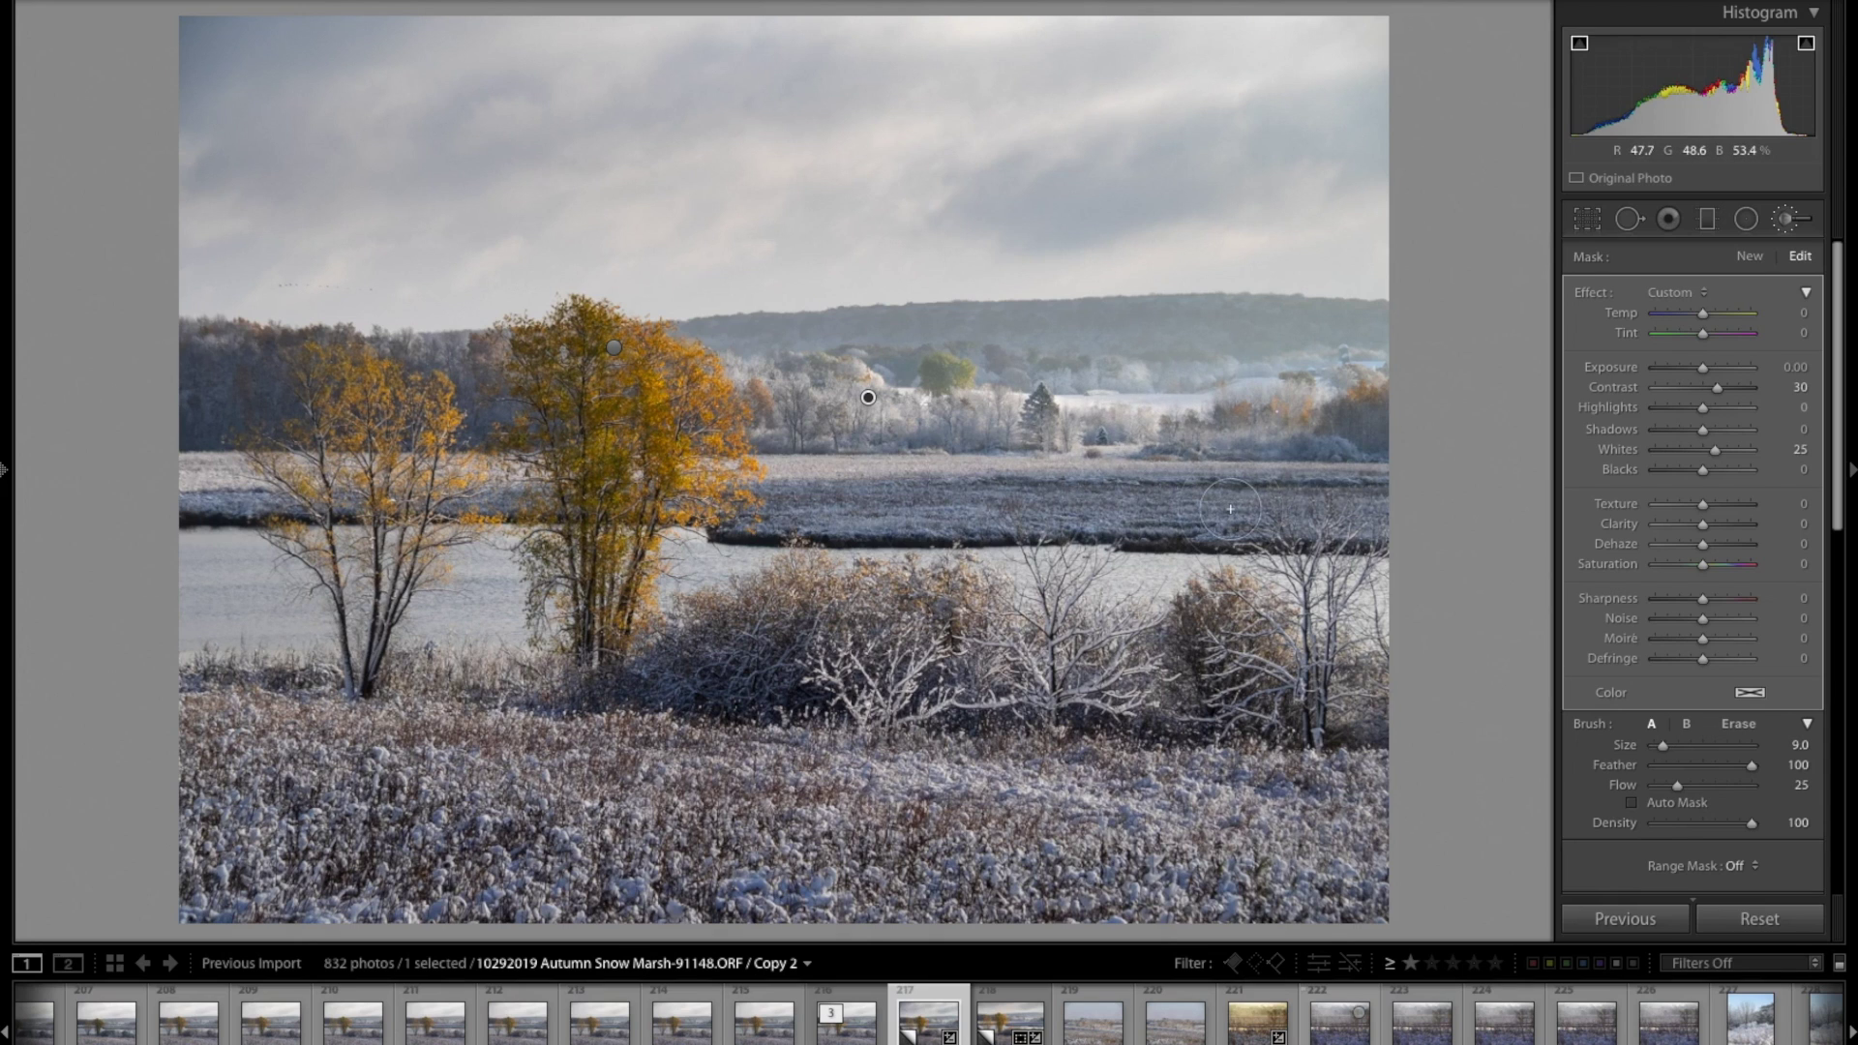
pyautogui.scroll(-2, 1739, 832)
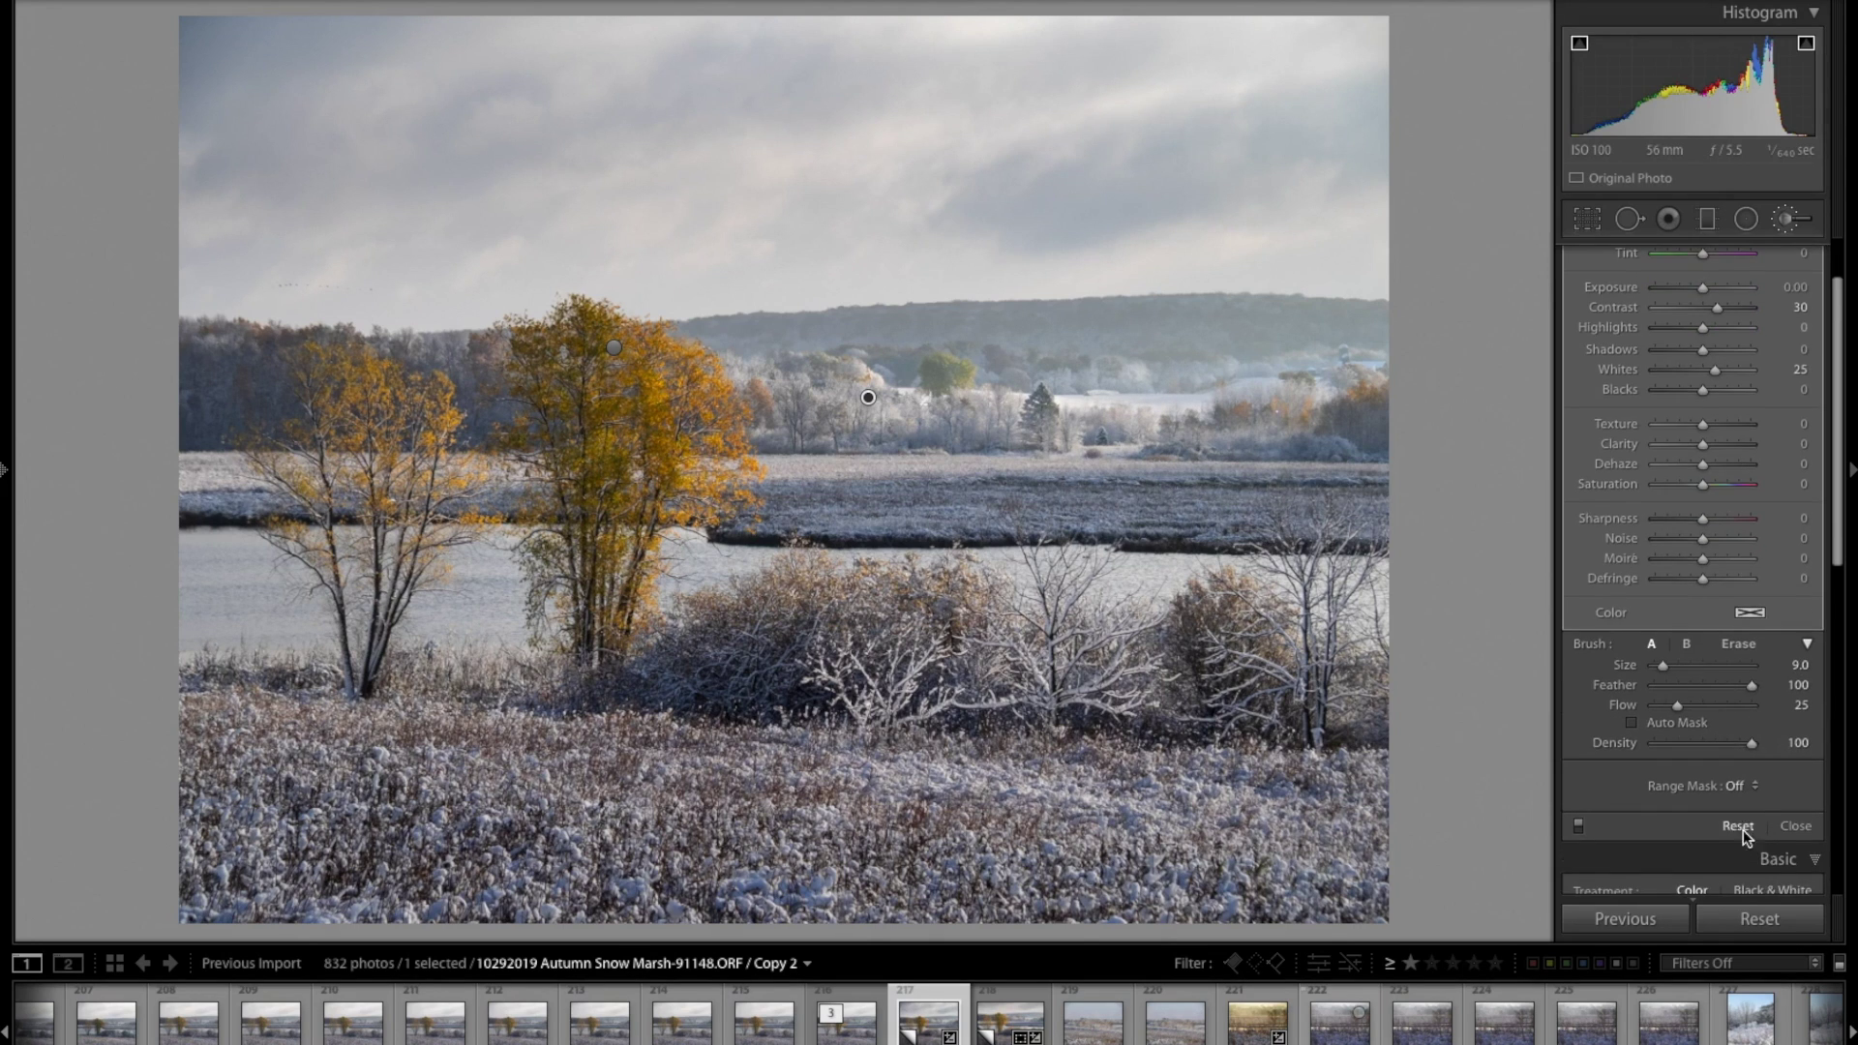
pyautogui.click(1798, 842)
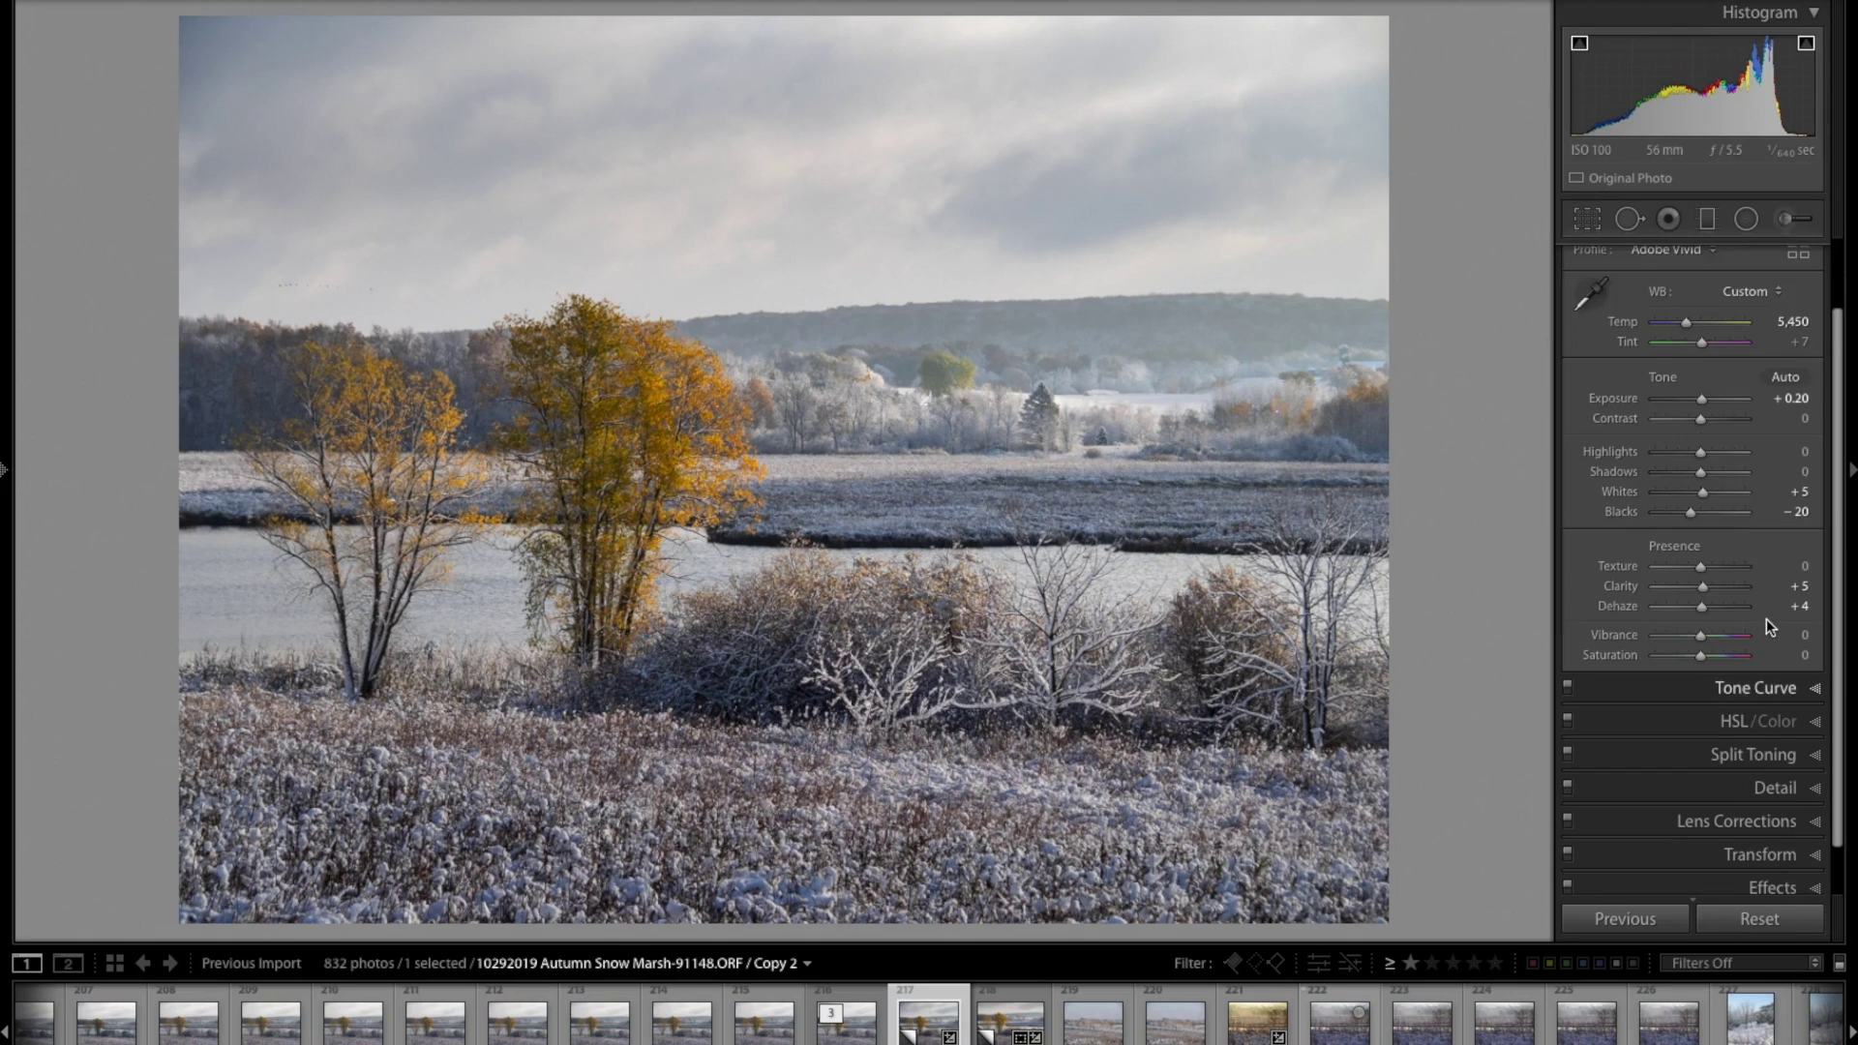
# Start a new brush mask with the Exposure effect and a smaller brush, painting across the distant marsh.
pyautogui.click(1787, 221)
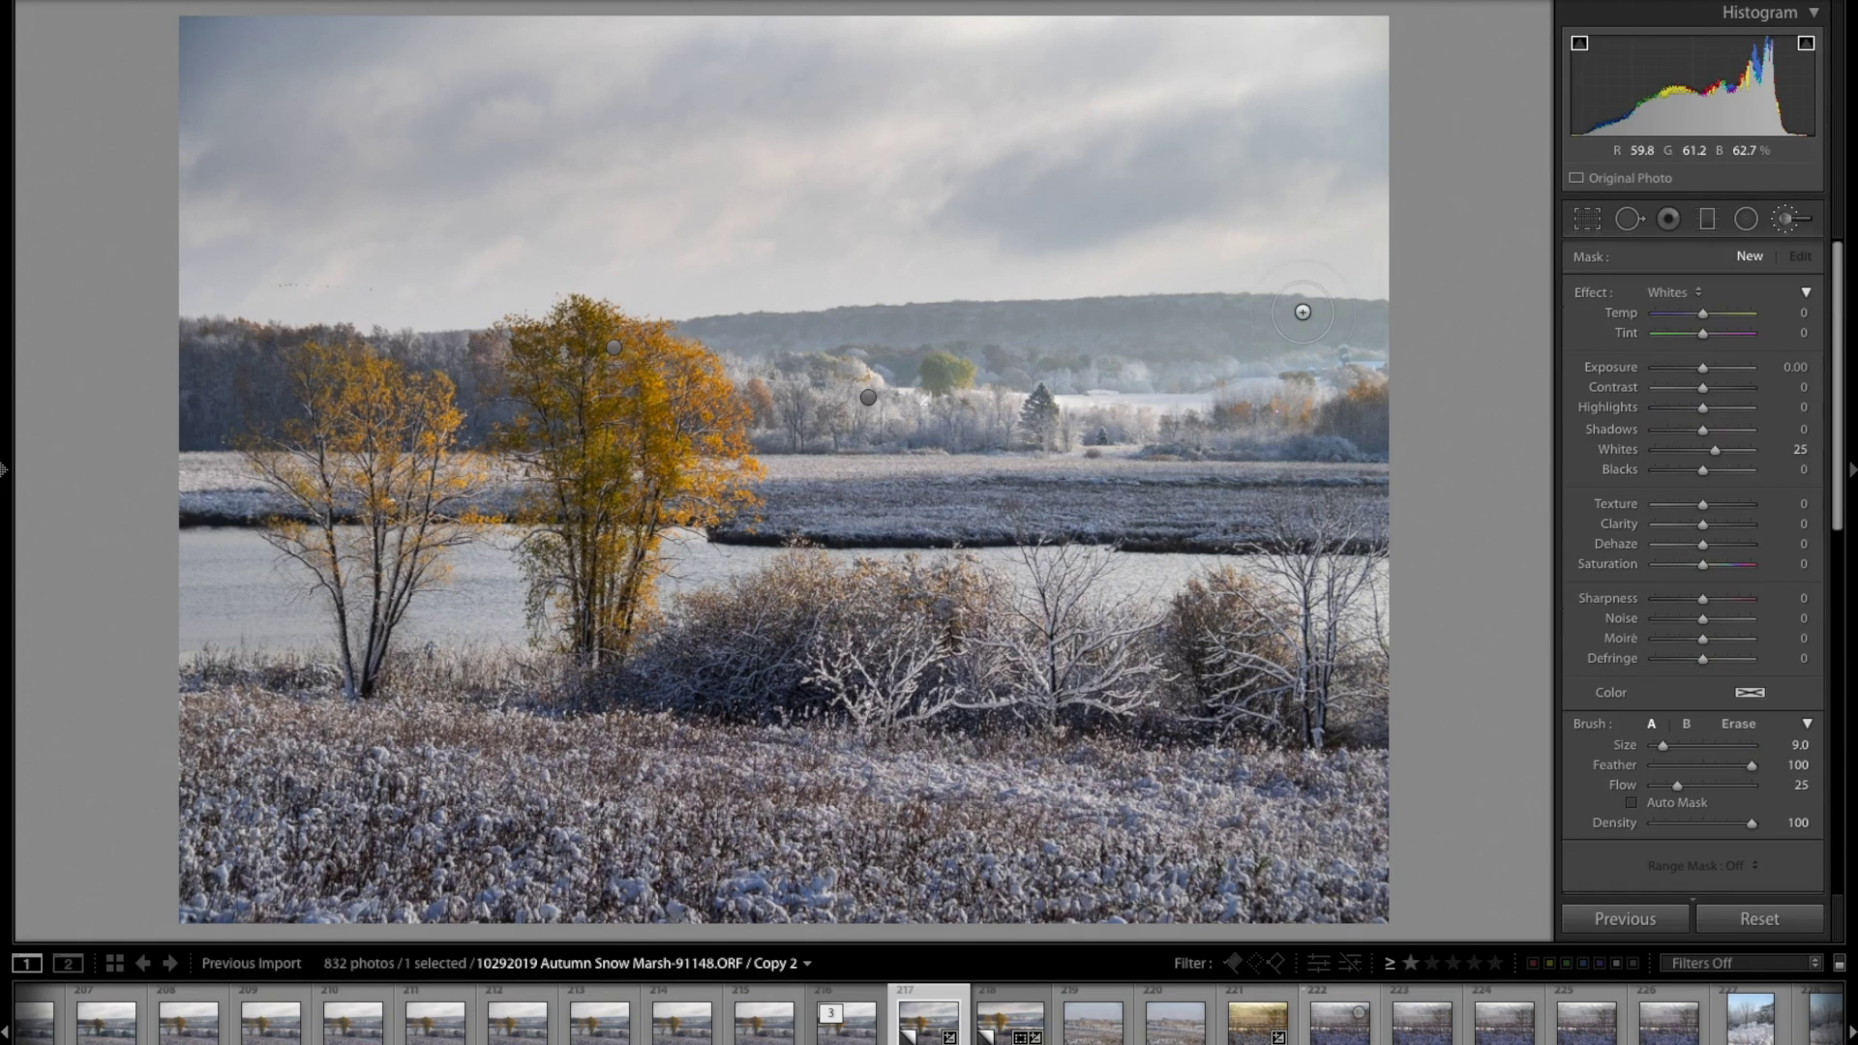
pyautogui.click(1661, 291)
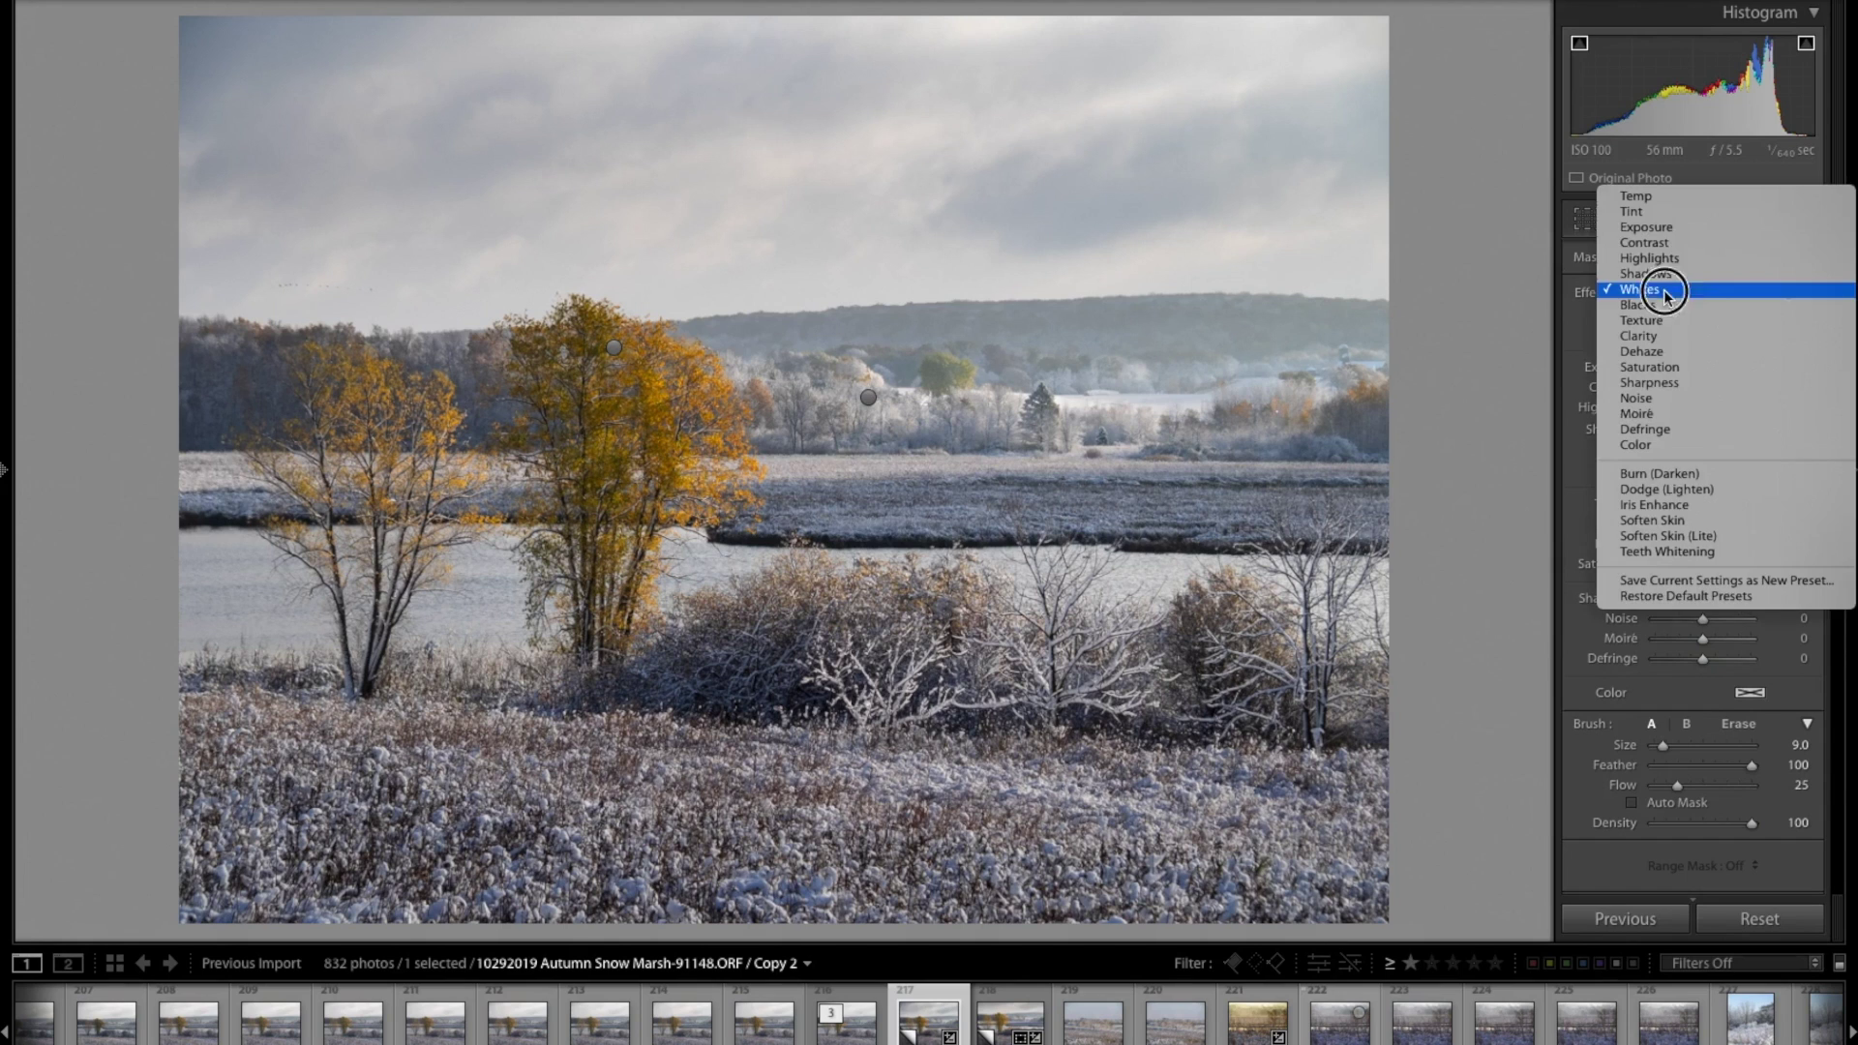
pyautogui.click(1629, 229)
pyautogui.press('[')
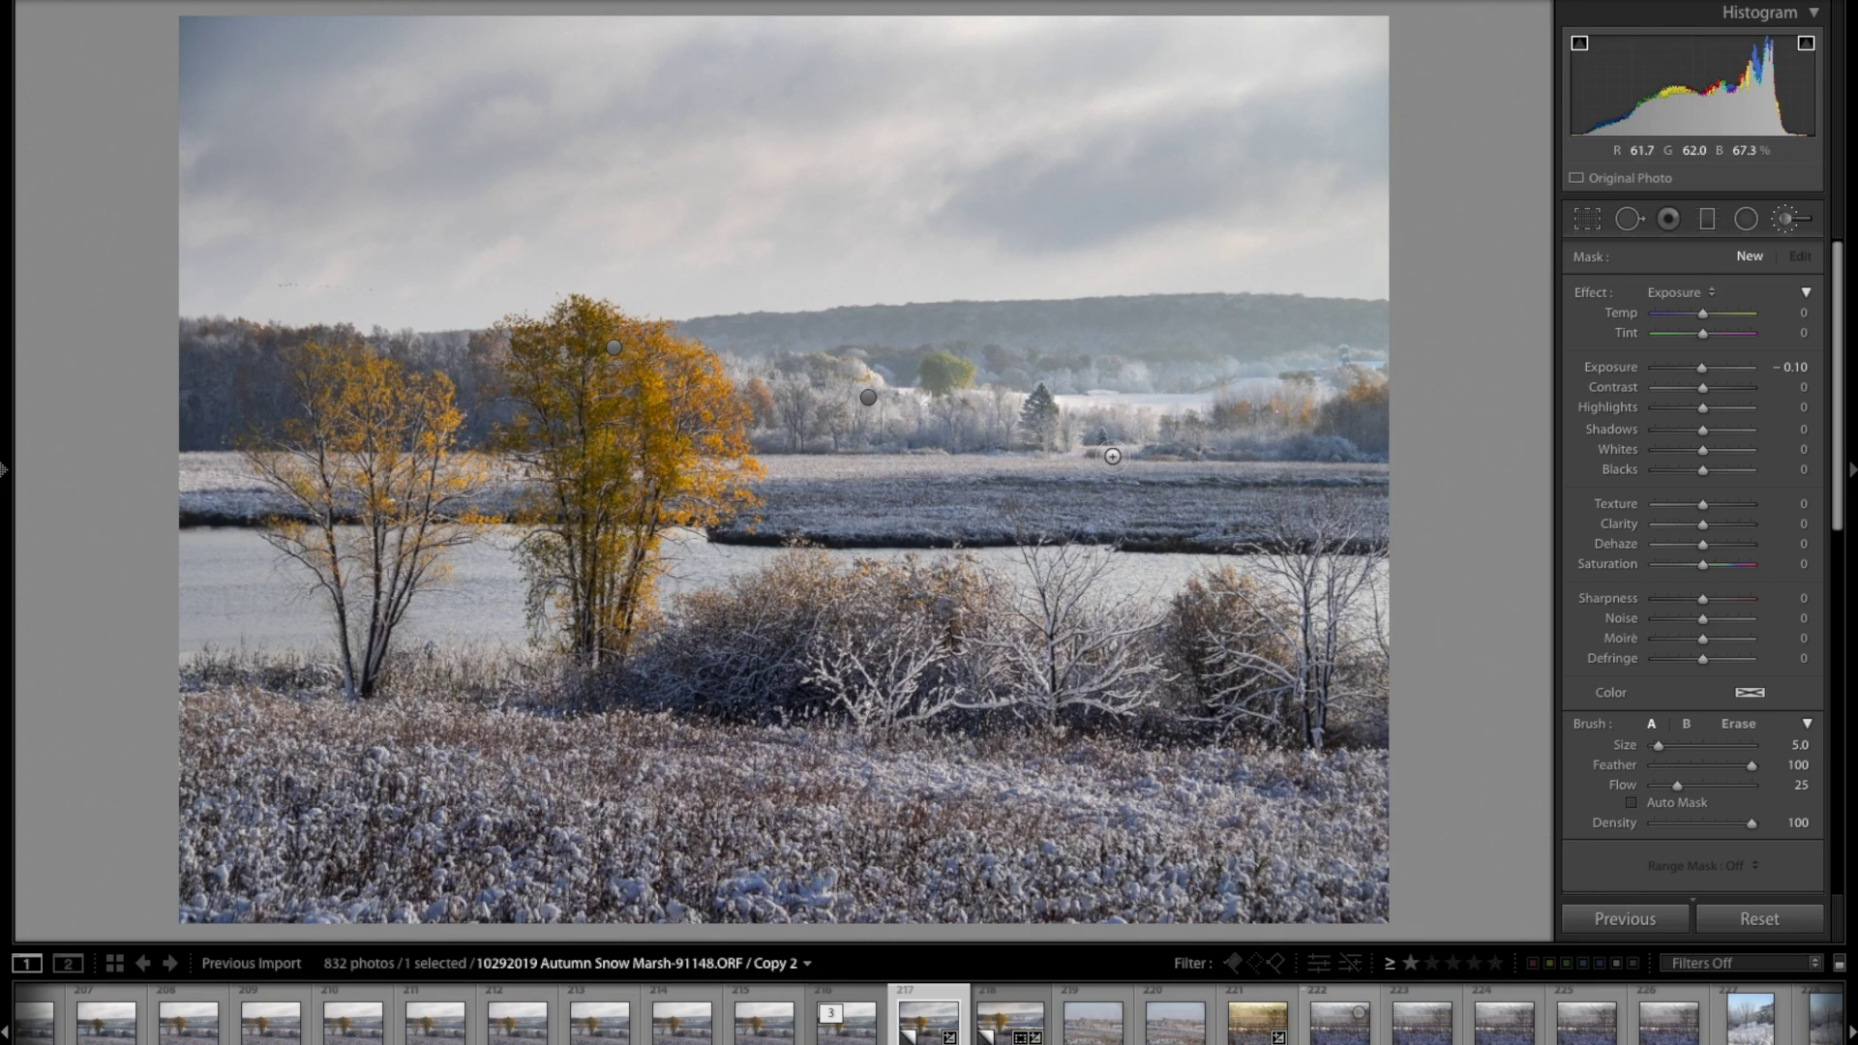
pyautogui.moveTo(940, 465); pyautogui.dragTo(753, 465)
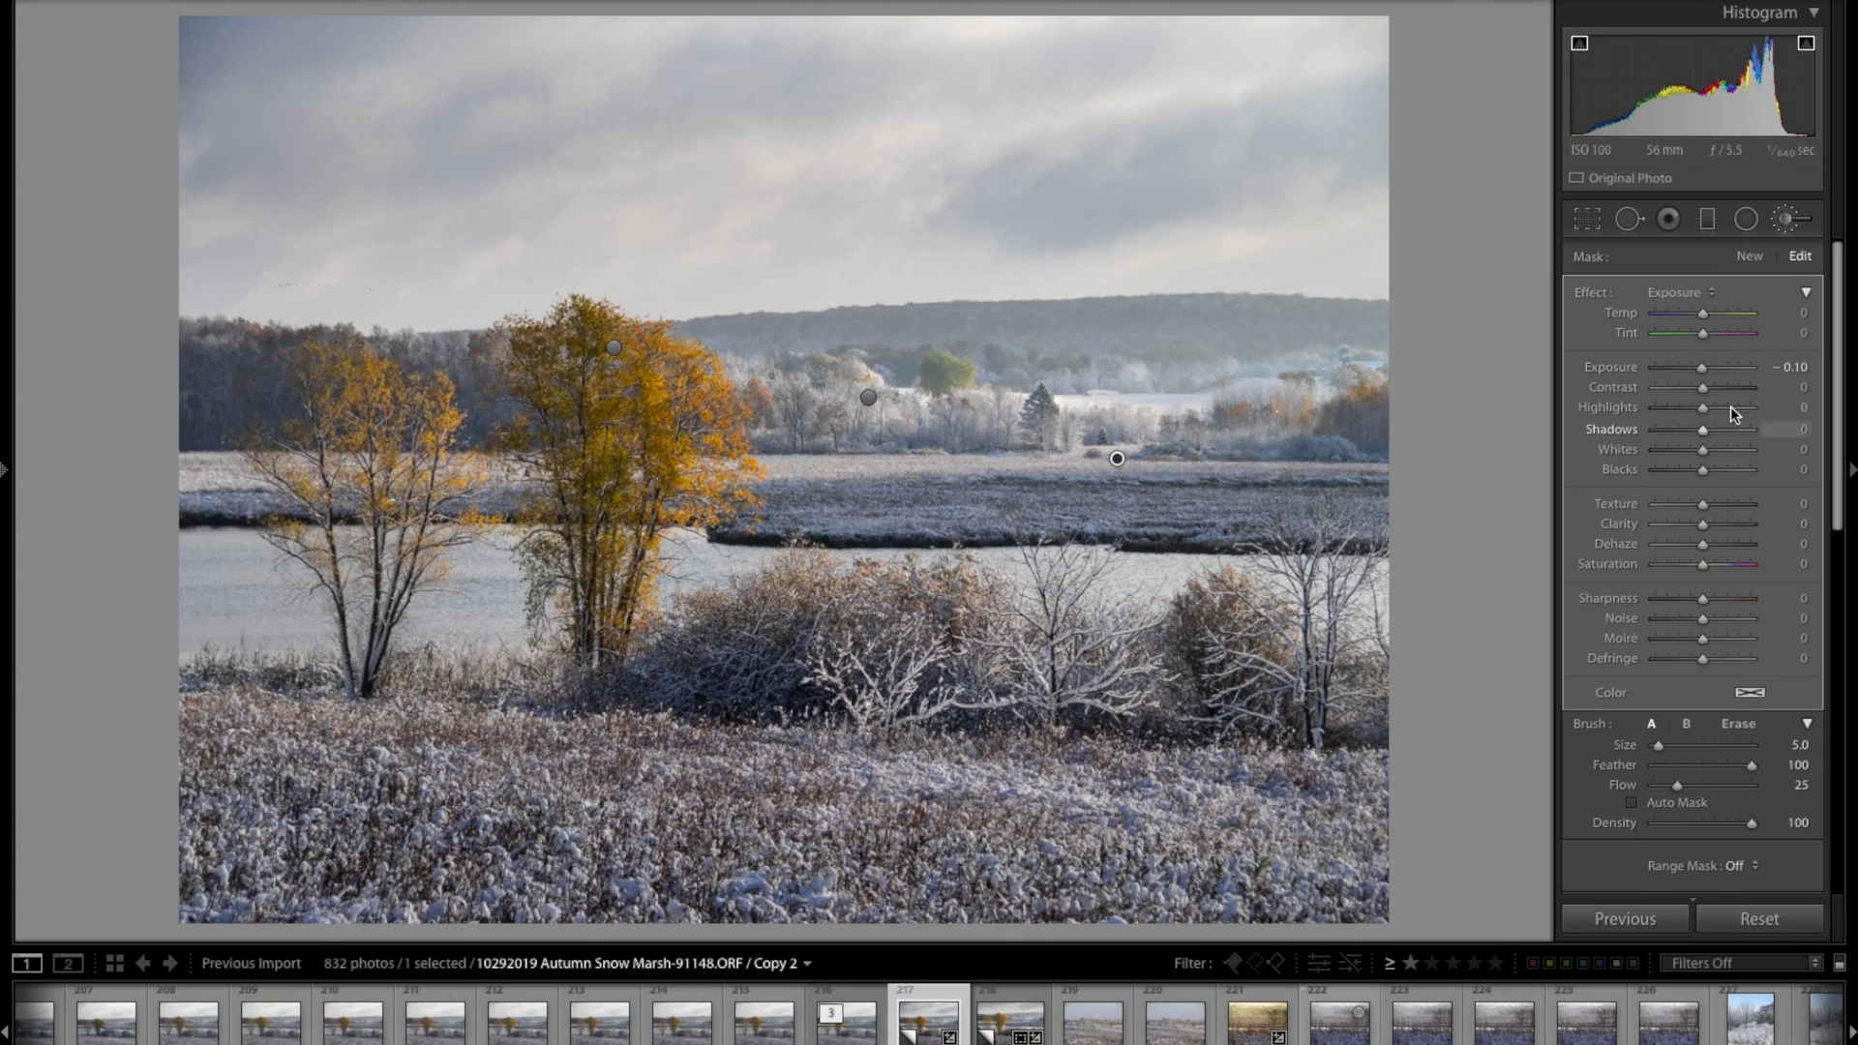
# Set the new mask's exposure to +0.10 after comparing 0.33 and 0, then close the brush.
pyautogui.doubleClick(1626, 367)
pyautogui.click(1785, 367)
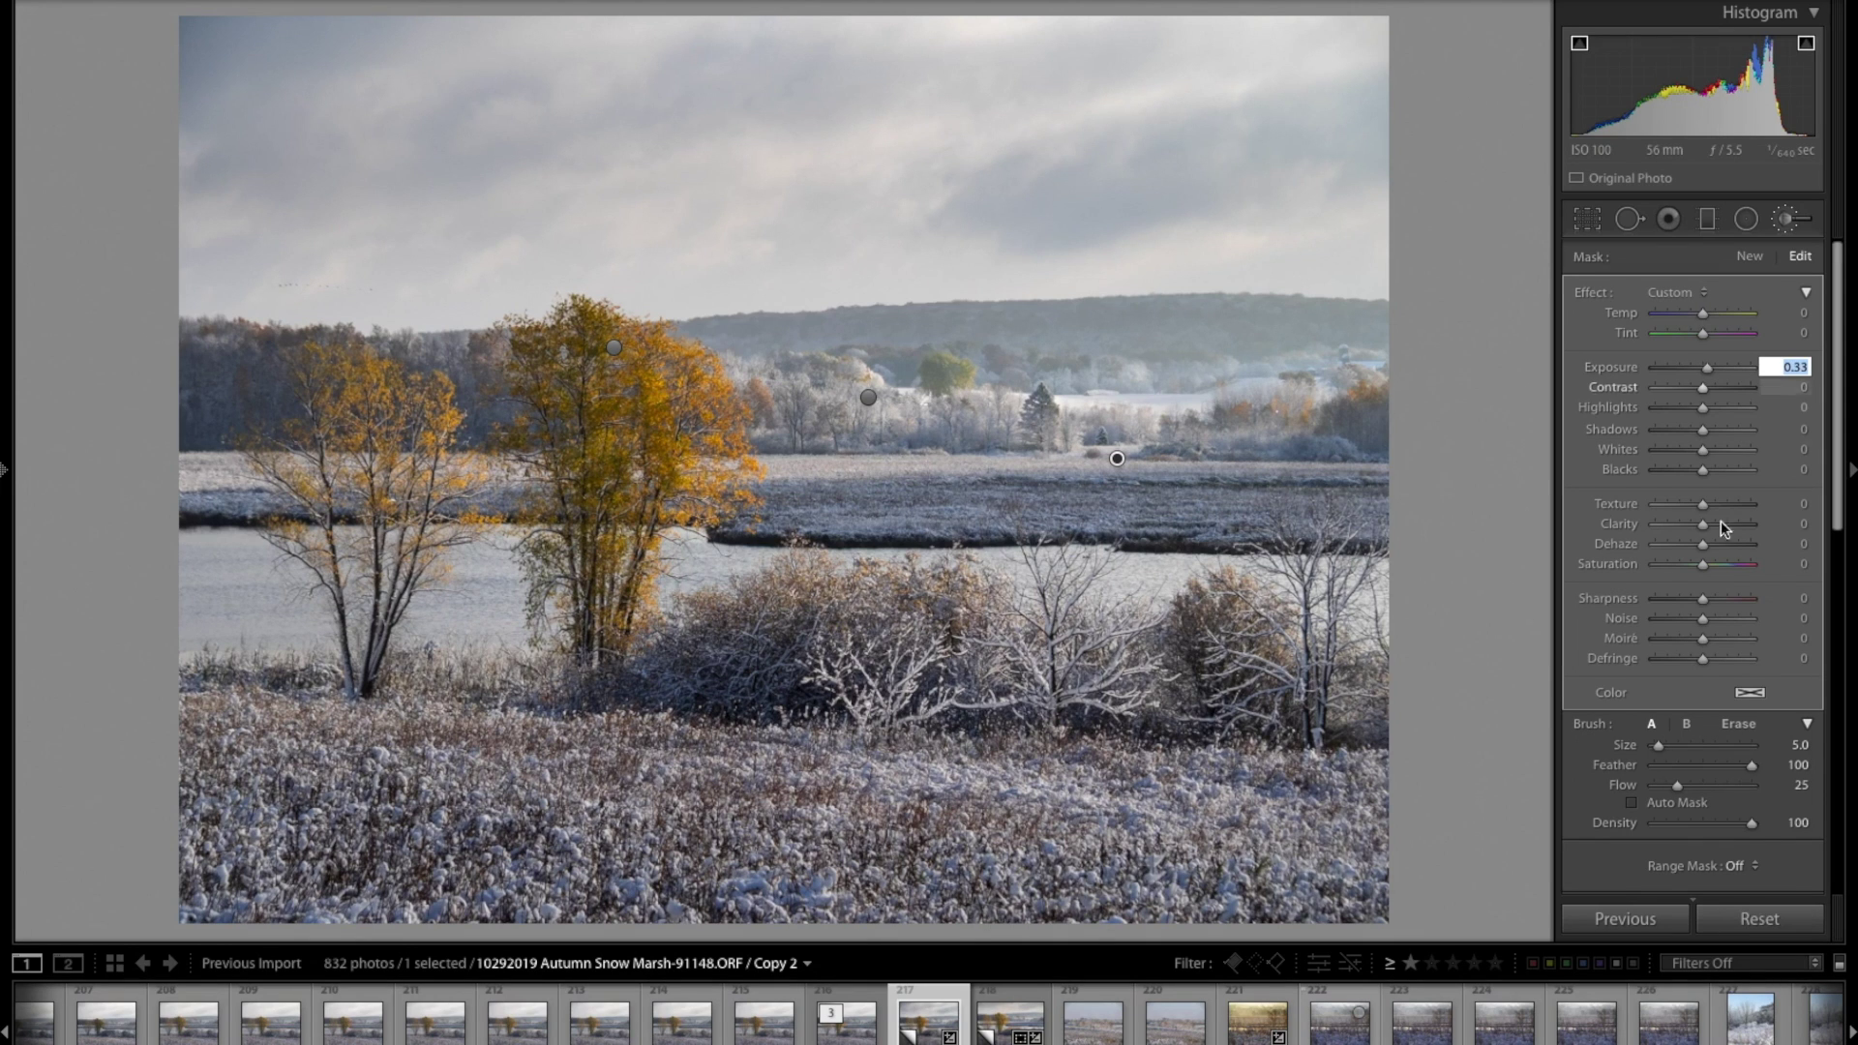
pyautogui.press('Return')
pyautogui.press('0')
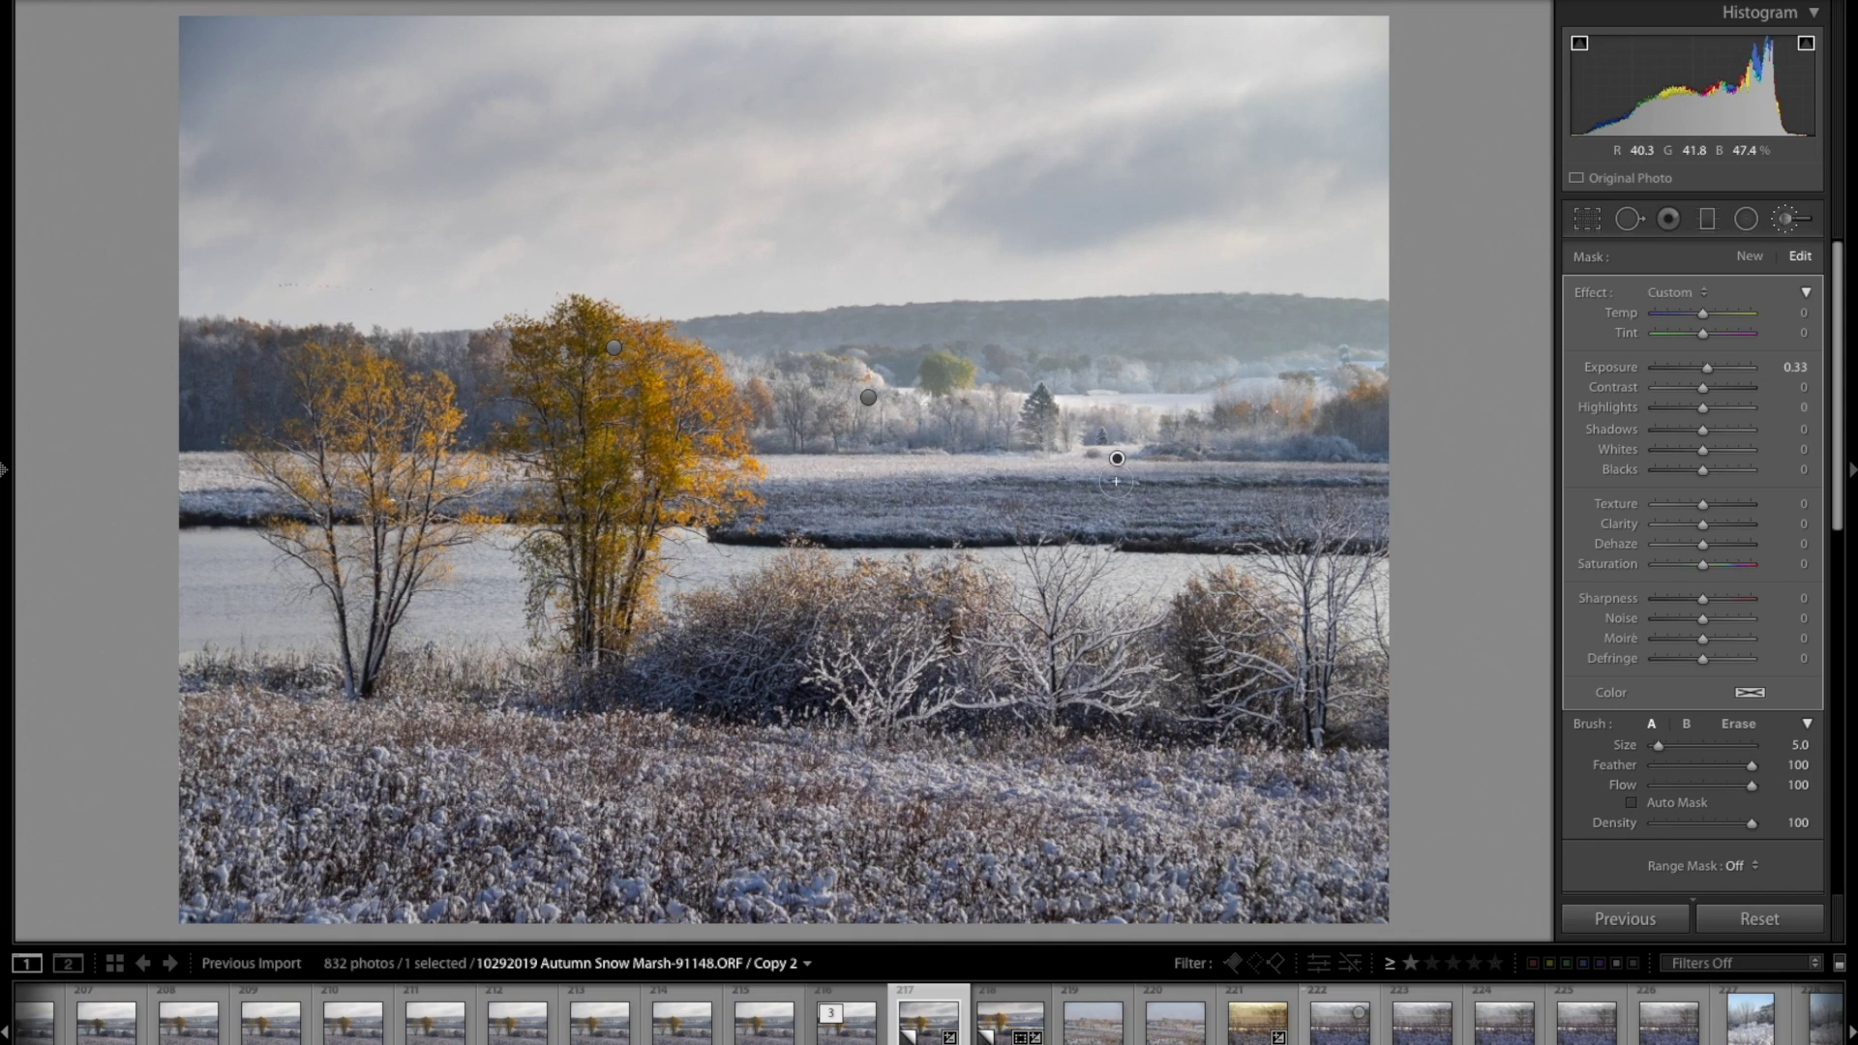
pyautogui.click(1795, 367)
pyautogui.write('0')
pyautogui.press('Return')
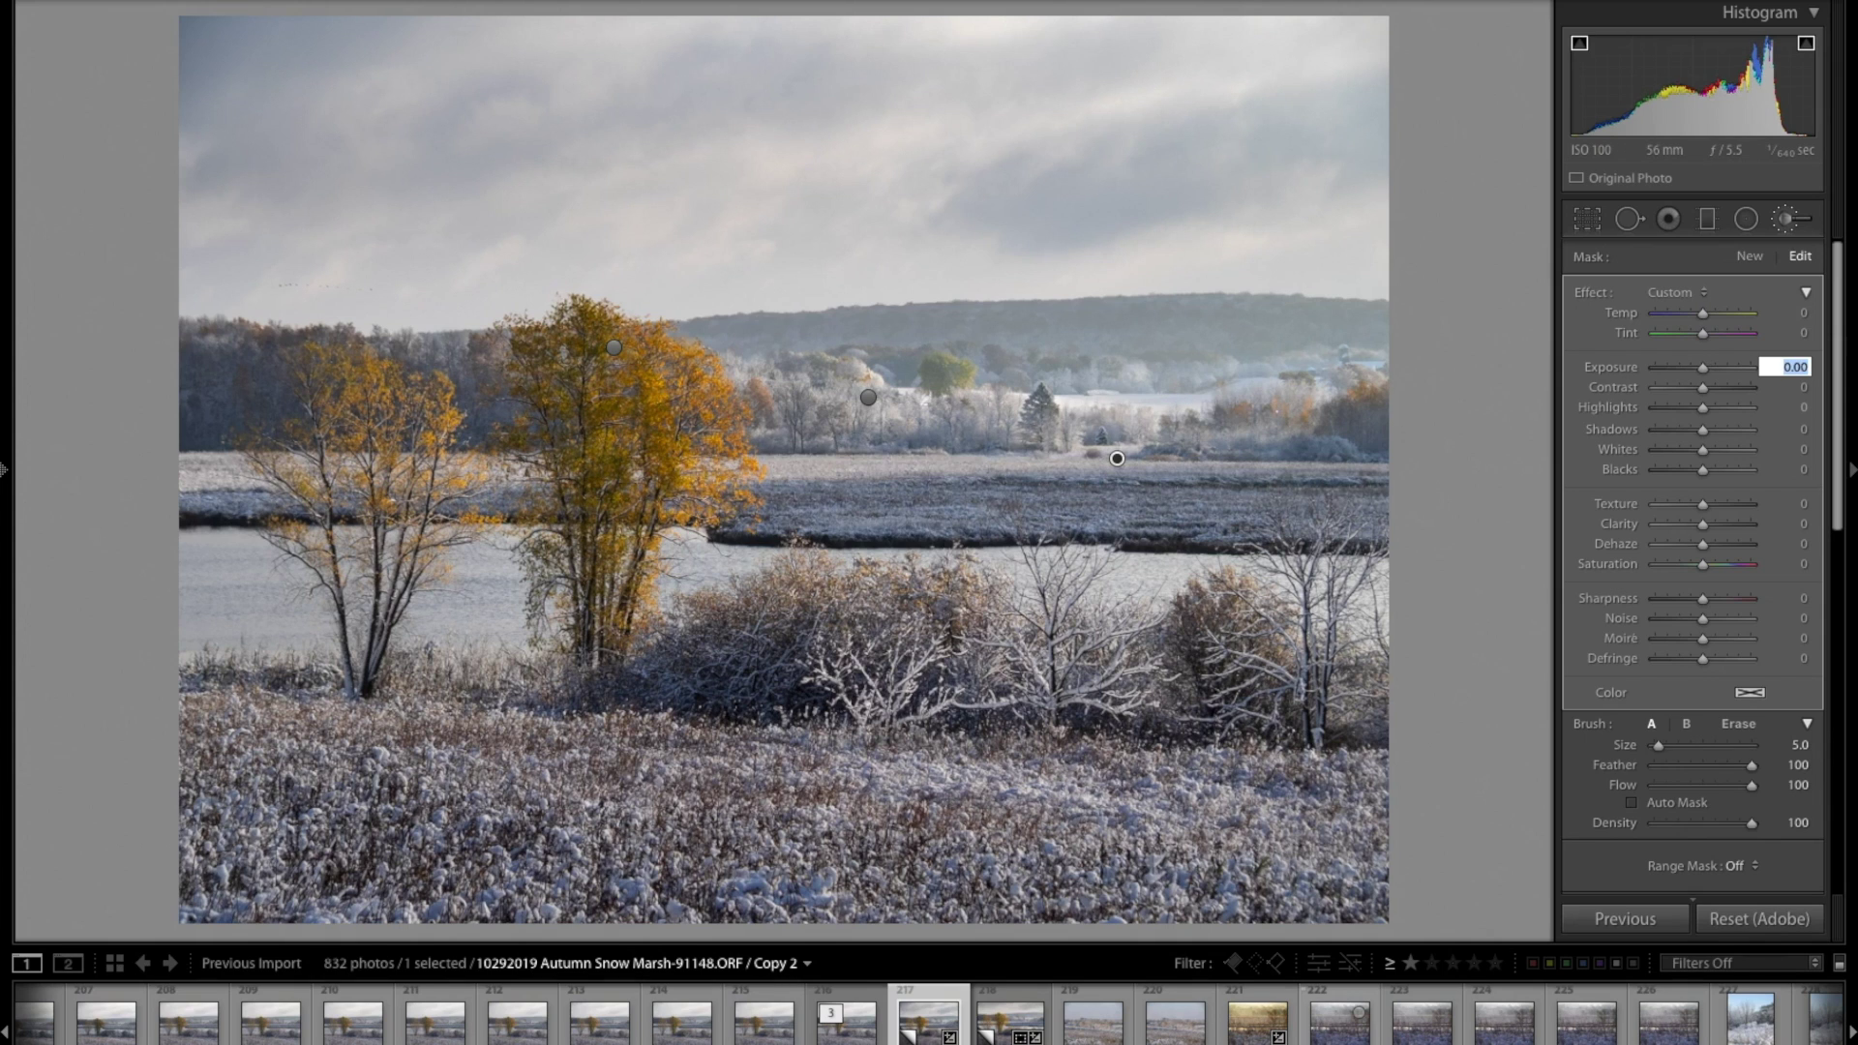
pyautogui.hotkey('ctrl', 'z')
pyautogui.hotkey('ctrl', 'y')
pyautogui.press('Return')
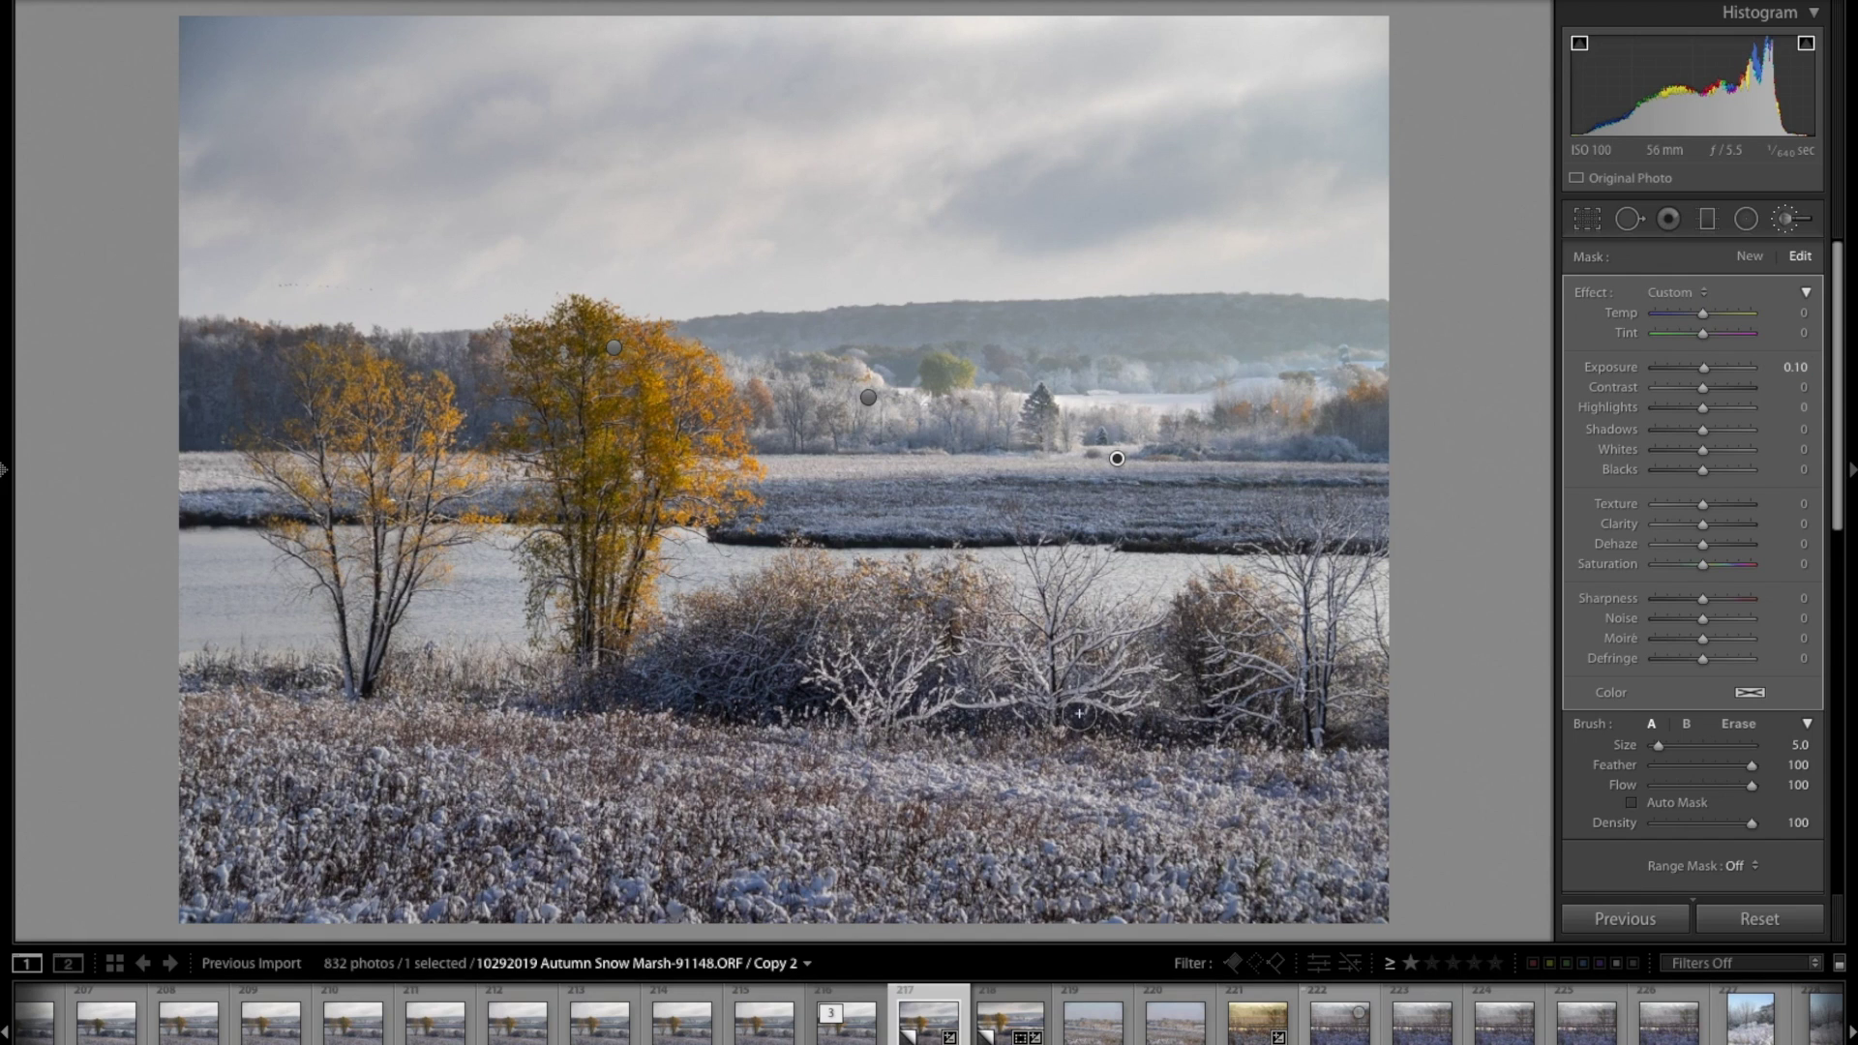
pyautogui.scroll(-3, 1758, 875)
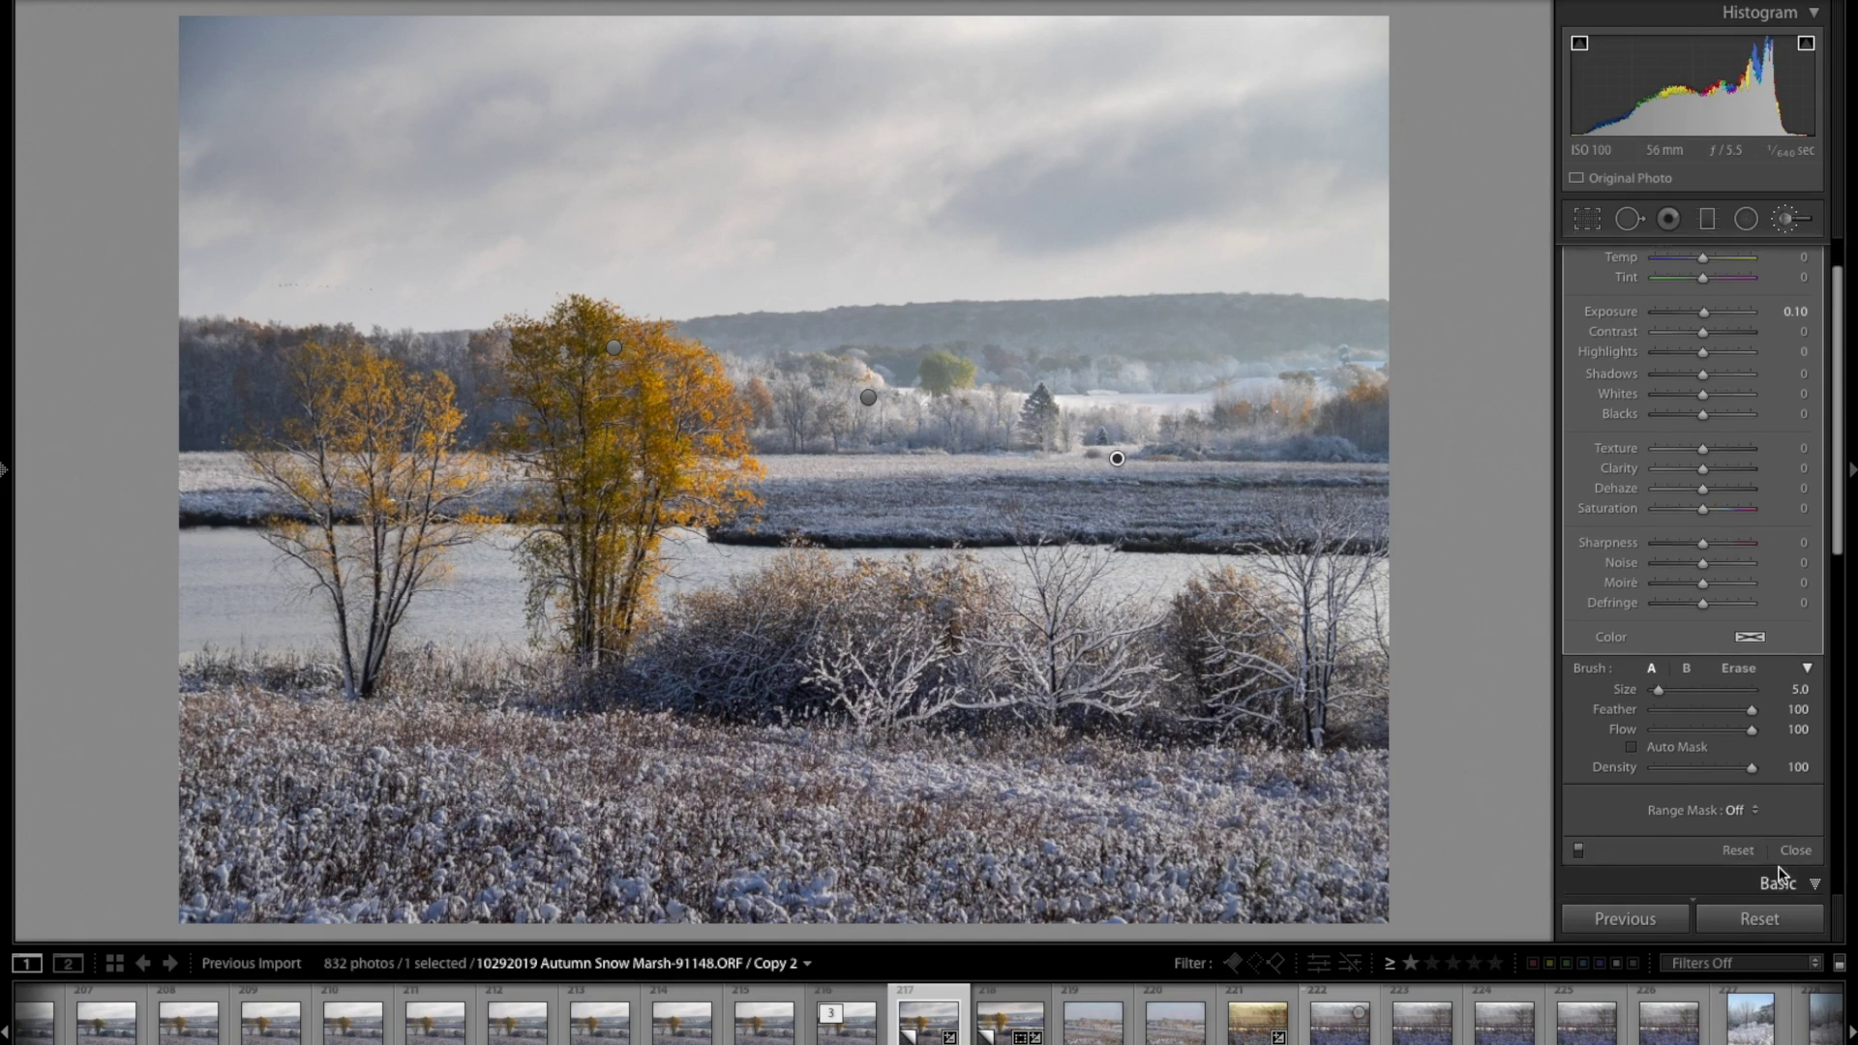
pyautogui.click(1791, 803)
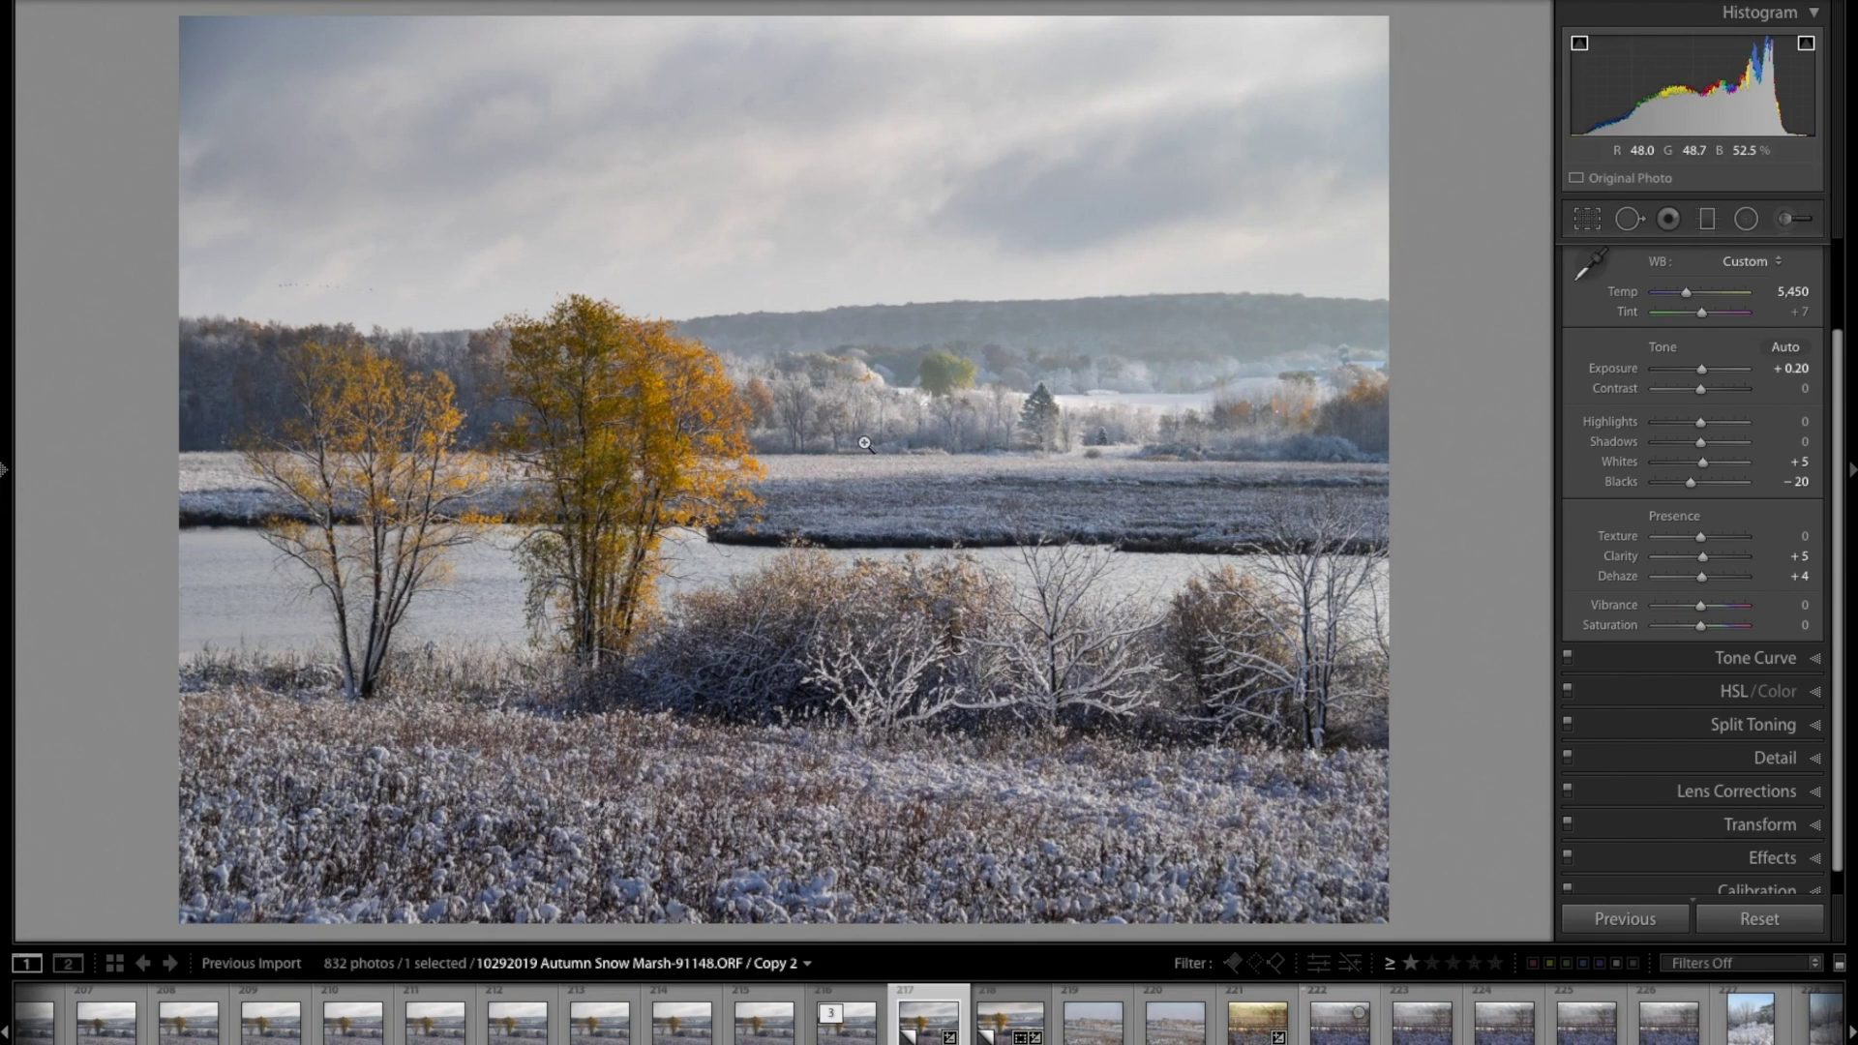
# Extend the existing Exposure 0.10 mask along the misty treeline with several brush strokes.
pyautogui.press('k')
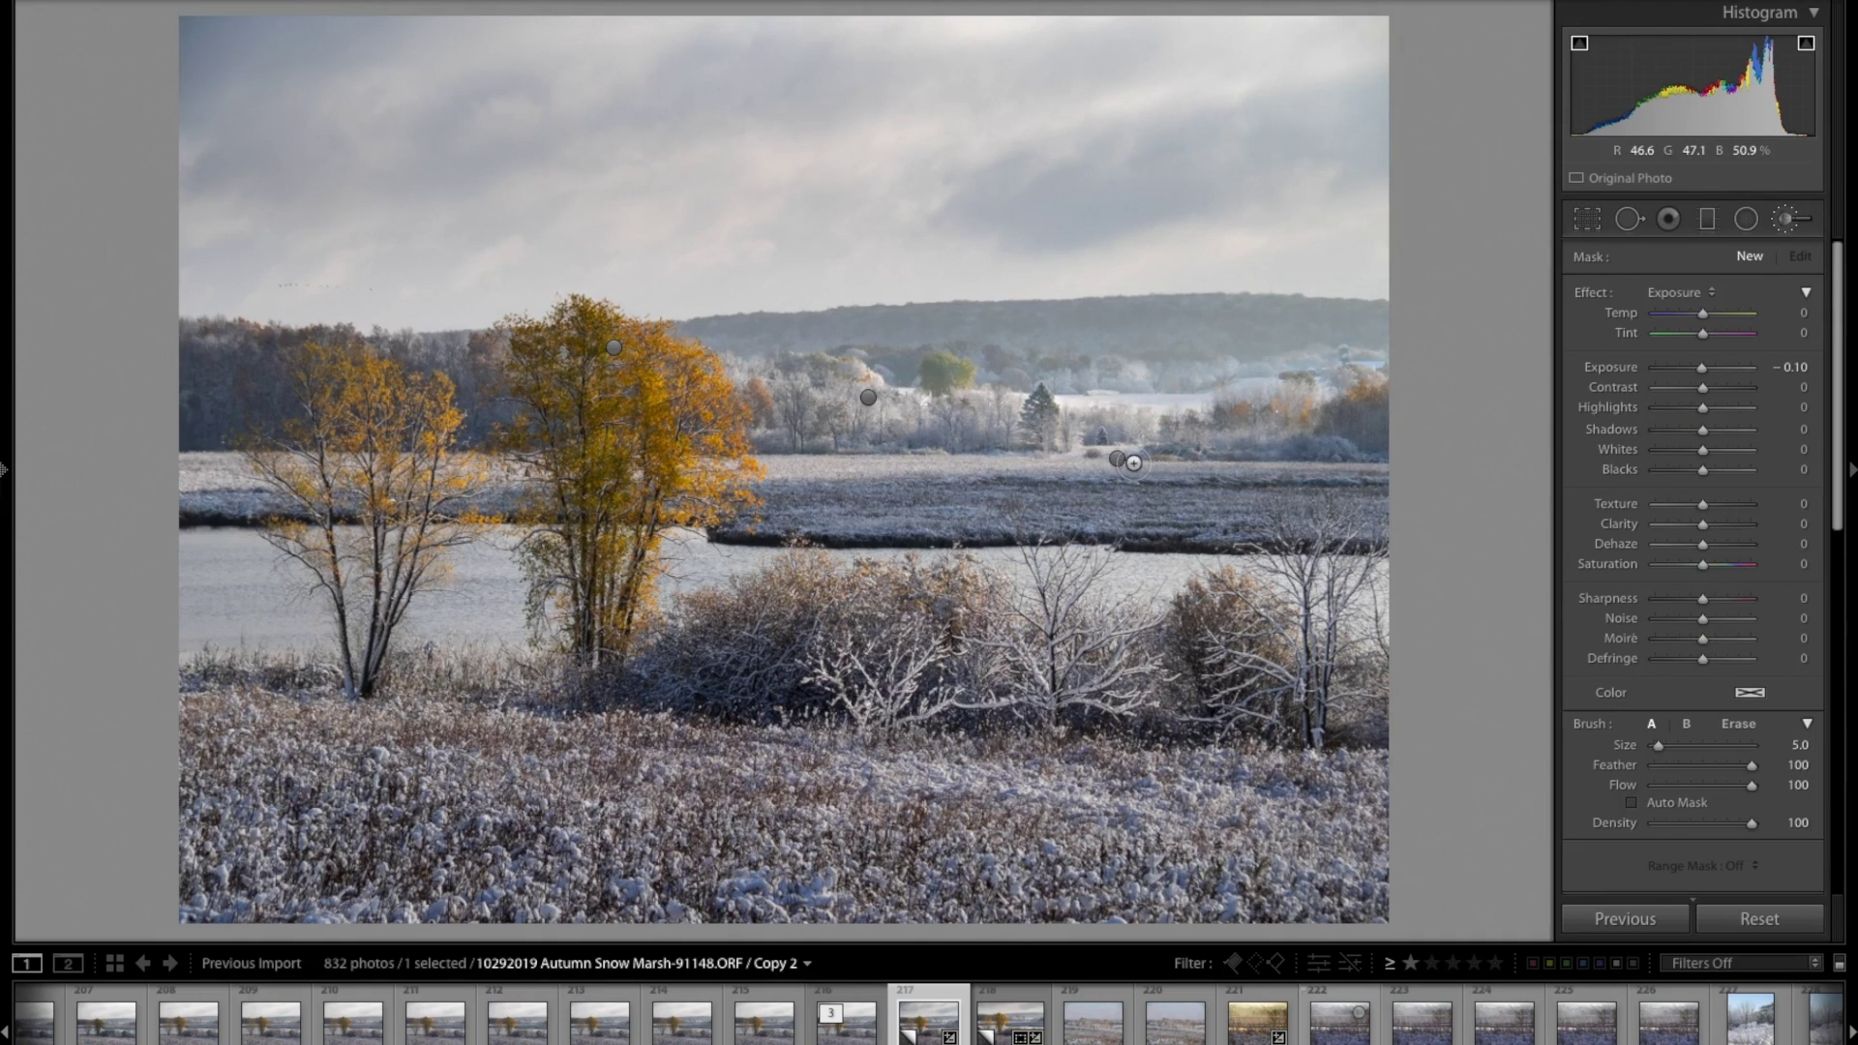
pyautogui.click(1119, 459)
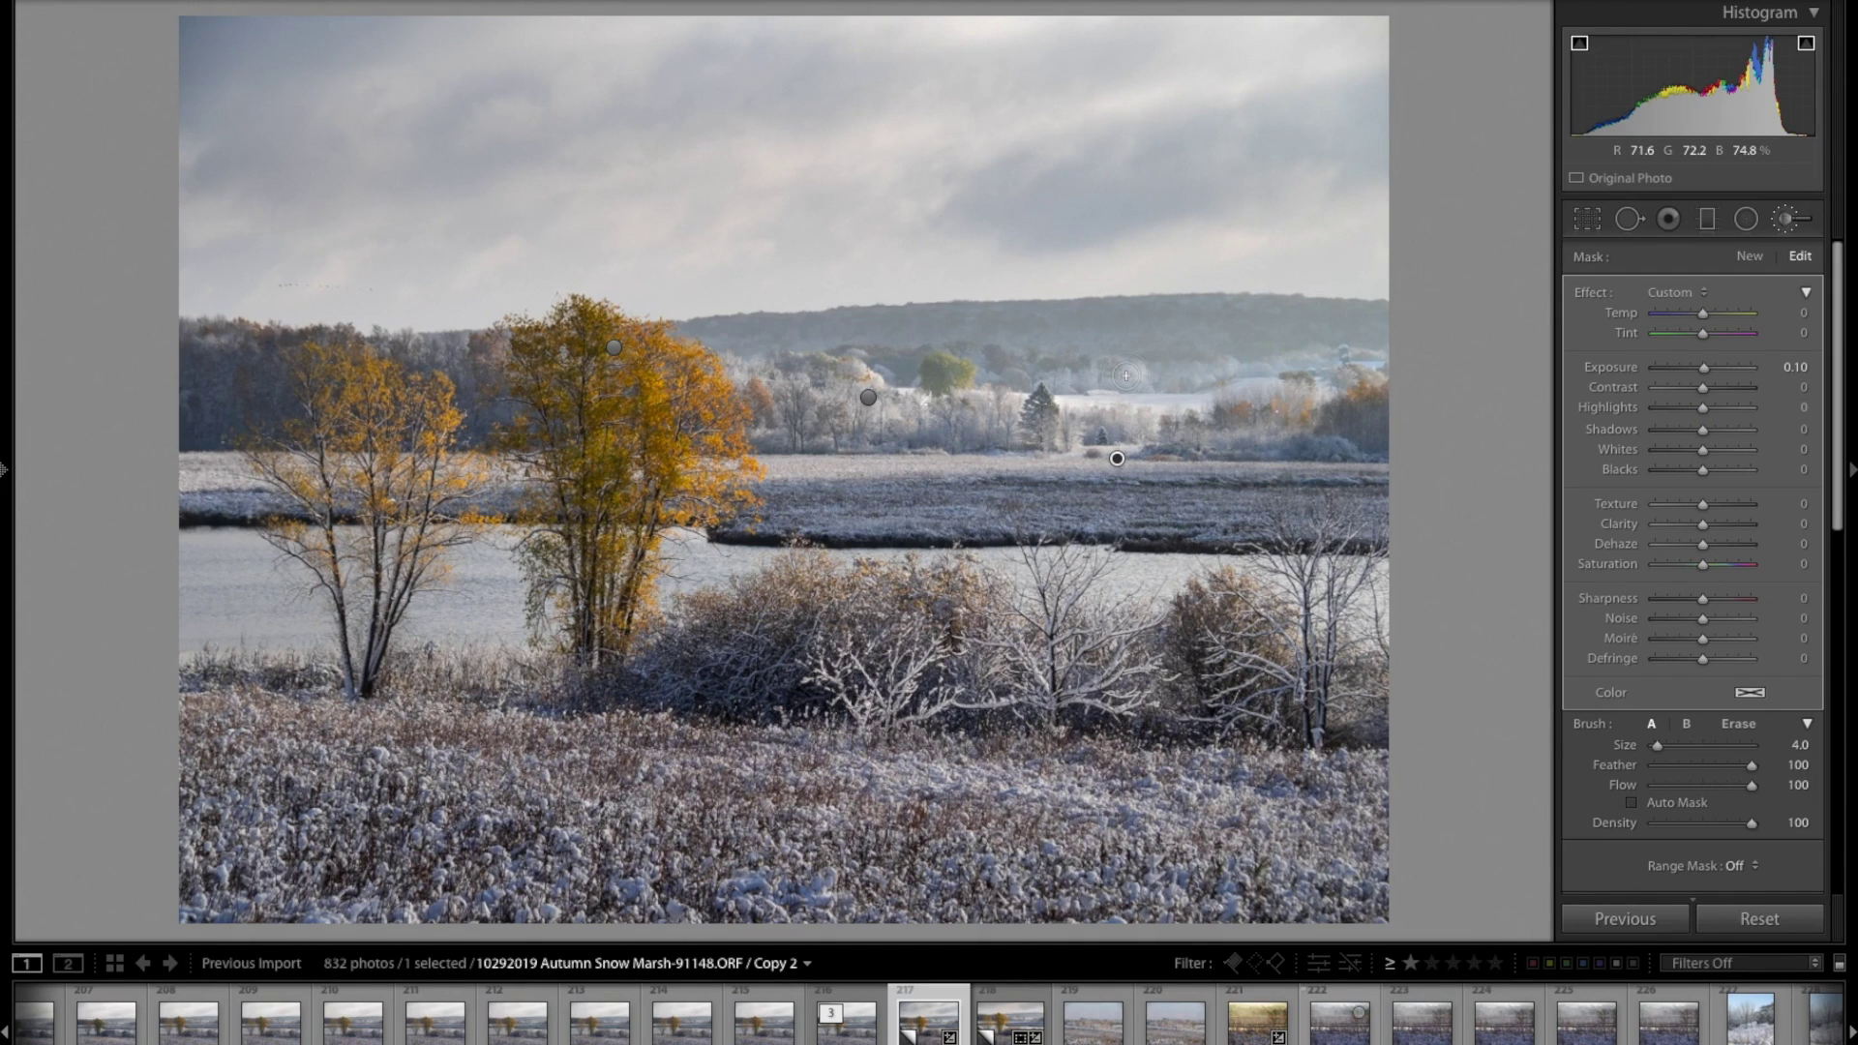
pyautogui.moveTo(1126, 375)
pyautogui.mouseDown()
pyautogui.moveTo(1264, 369)
pyautogui.moveTo(1283, 397)
pyautogui.moveTo(1283, 373)
pyautogui.moveTo(1241, 367)
pyautogui.moveTo(1336, 355)
pyautogui.mouseUp()
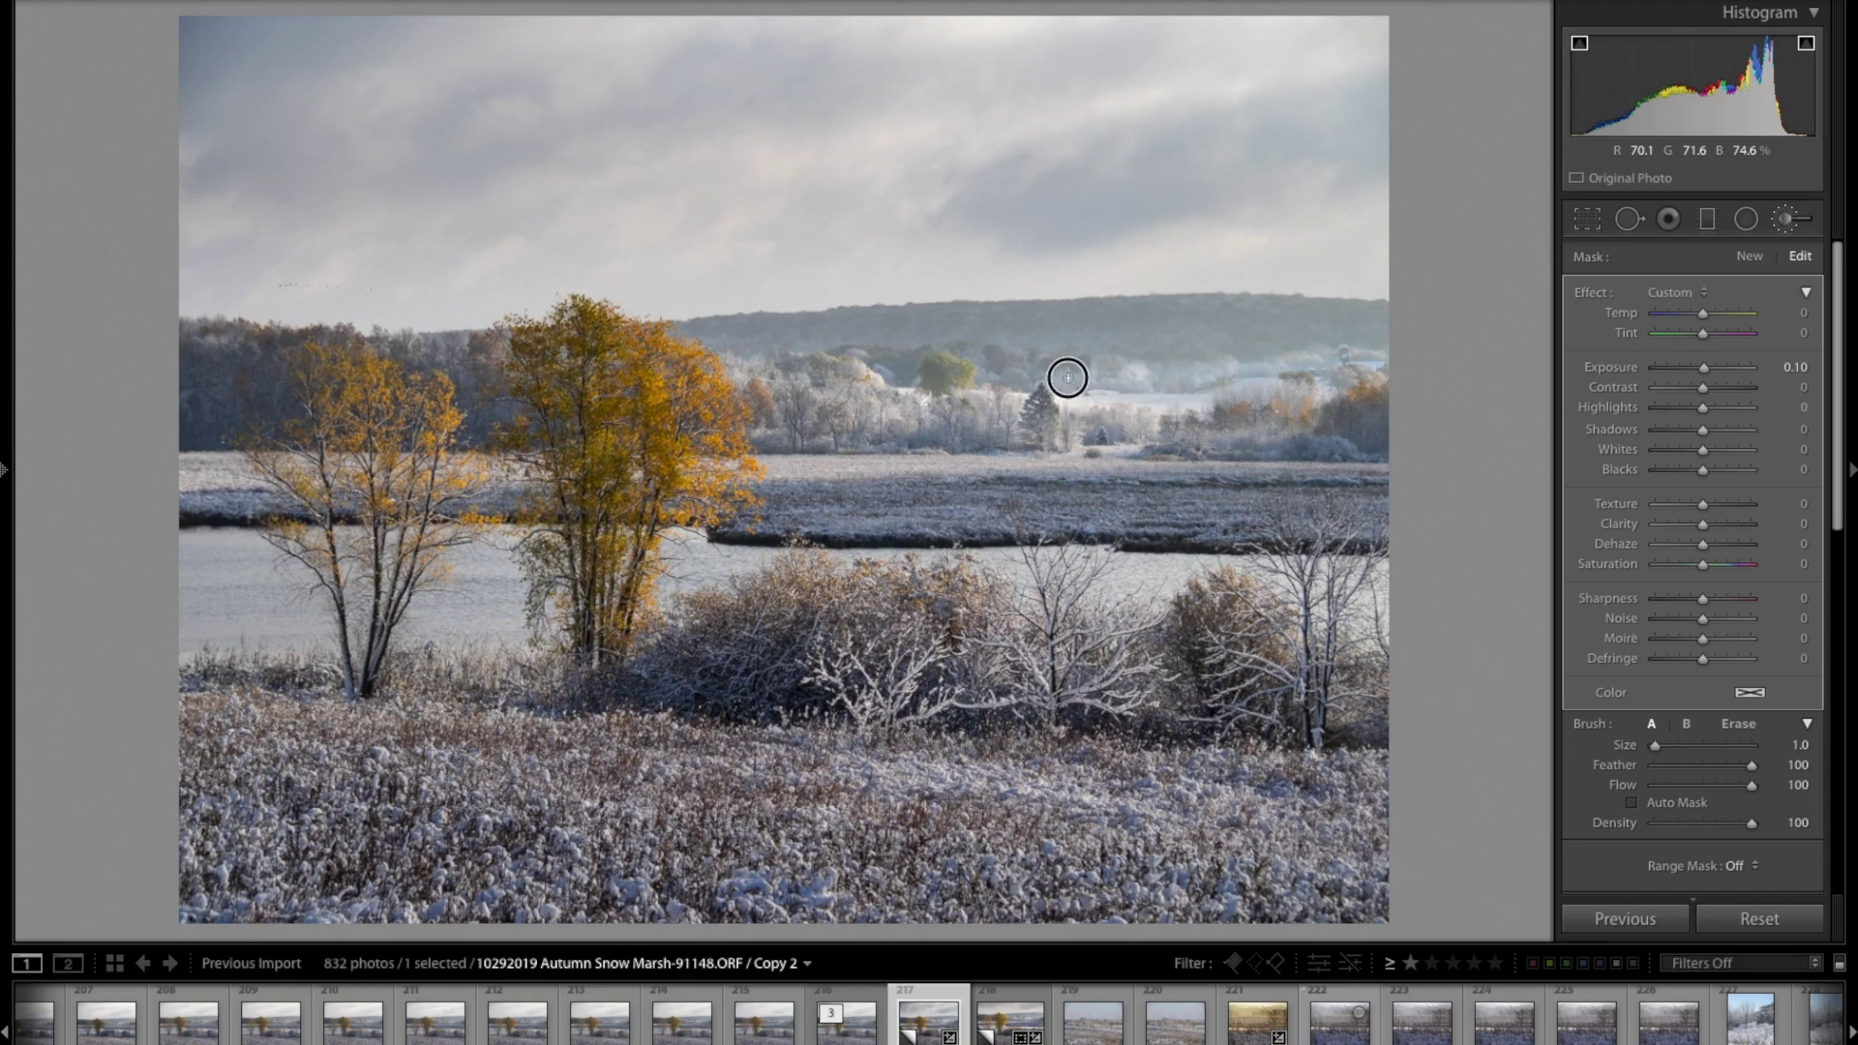
pyautogui.press('h')
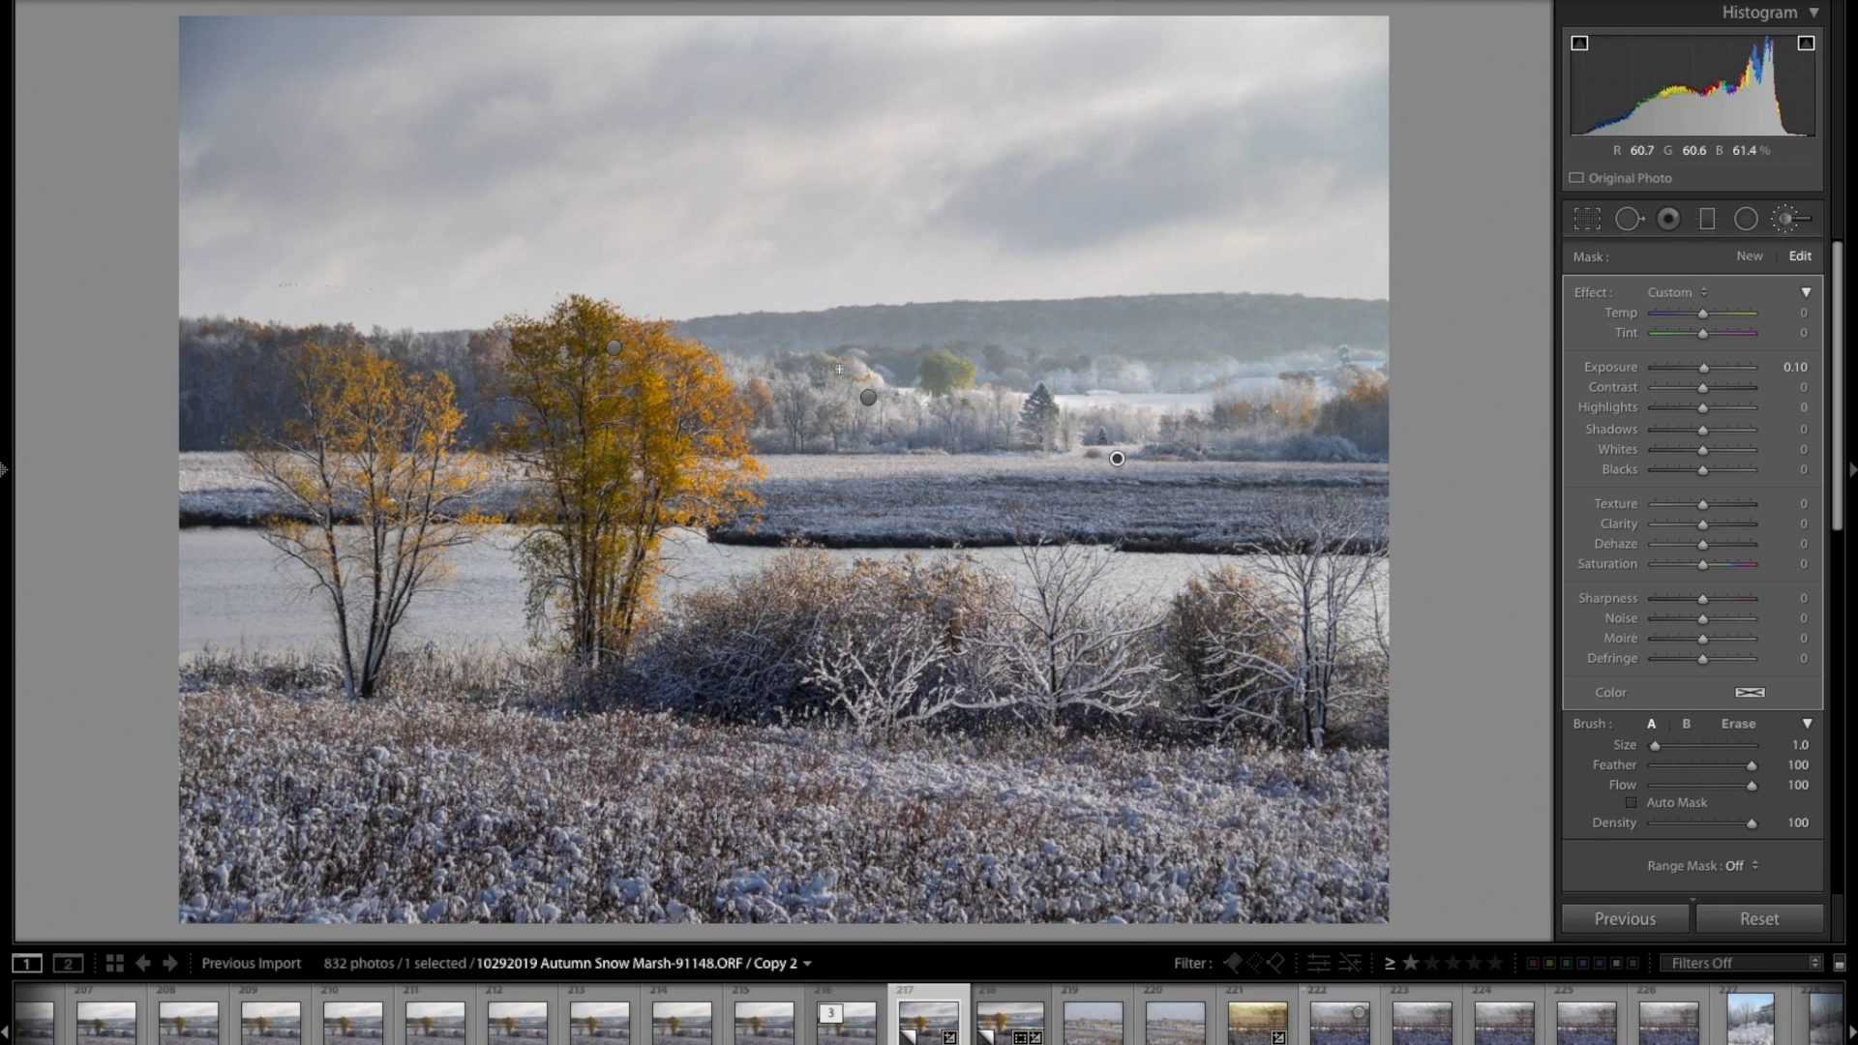
pyautogui.moveTo(952, 365)
pyautogui.mouseDown()
pyautogui.moveTo(967, 378)
pyautogui.moveTo(956, 366)
pyautogui.mouseUp()
pyautogui.moveTo(851, 401); pyautogui.dragTo(723, 369)
pyautogui.moveTo(1245, 431); pyautogui.dragTo(1155, 436)
# Review the treeline brightening mask and the yellow tree's saturation-boost mask before cropping.
pyautogui.moveTo(1118, 460)
pyautogui.click(1118, 460)
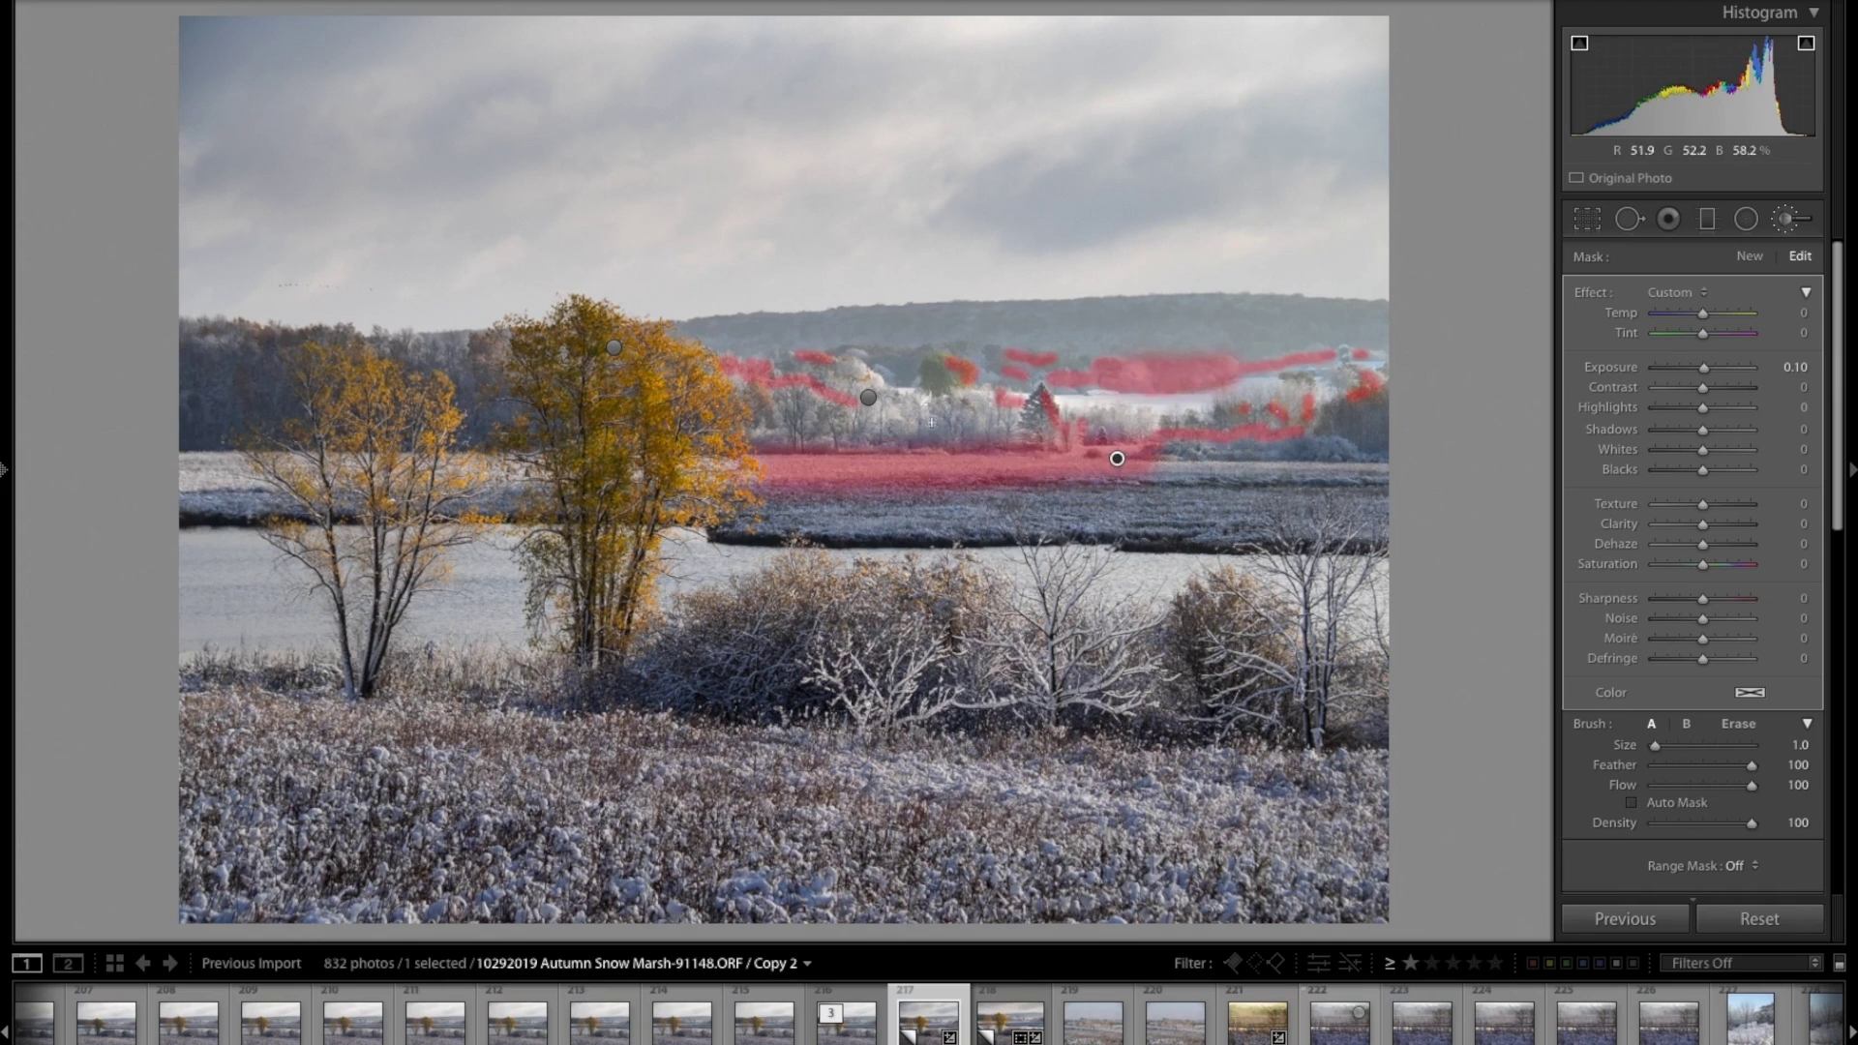
pyautogui.moveTo(871, 404)
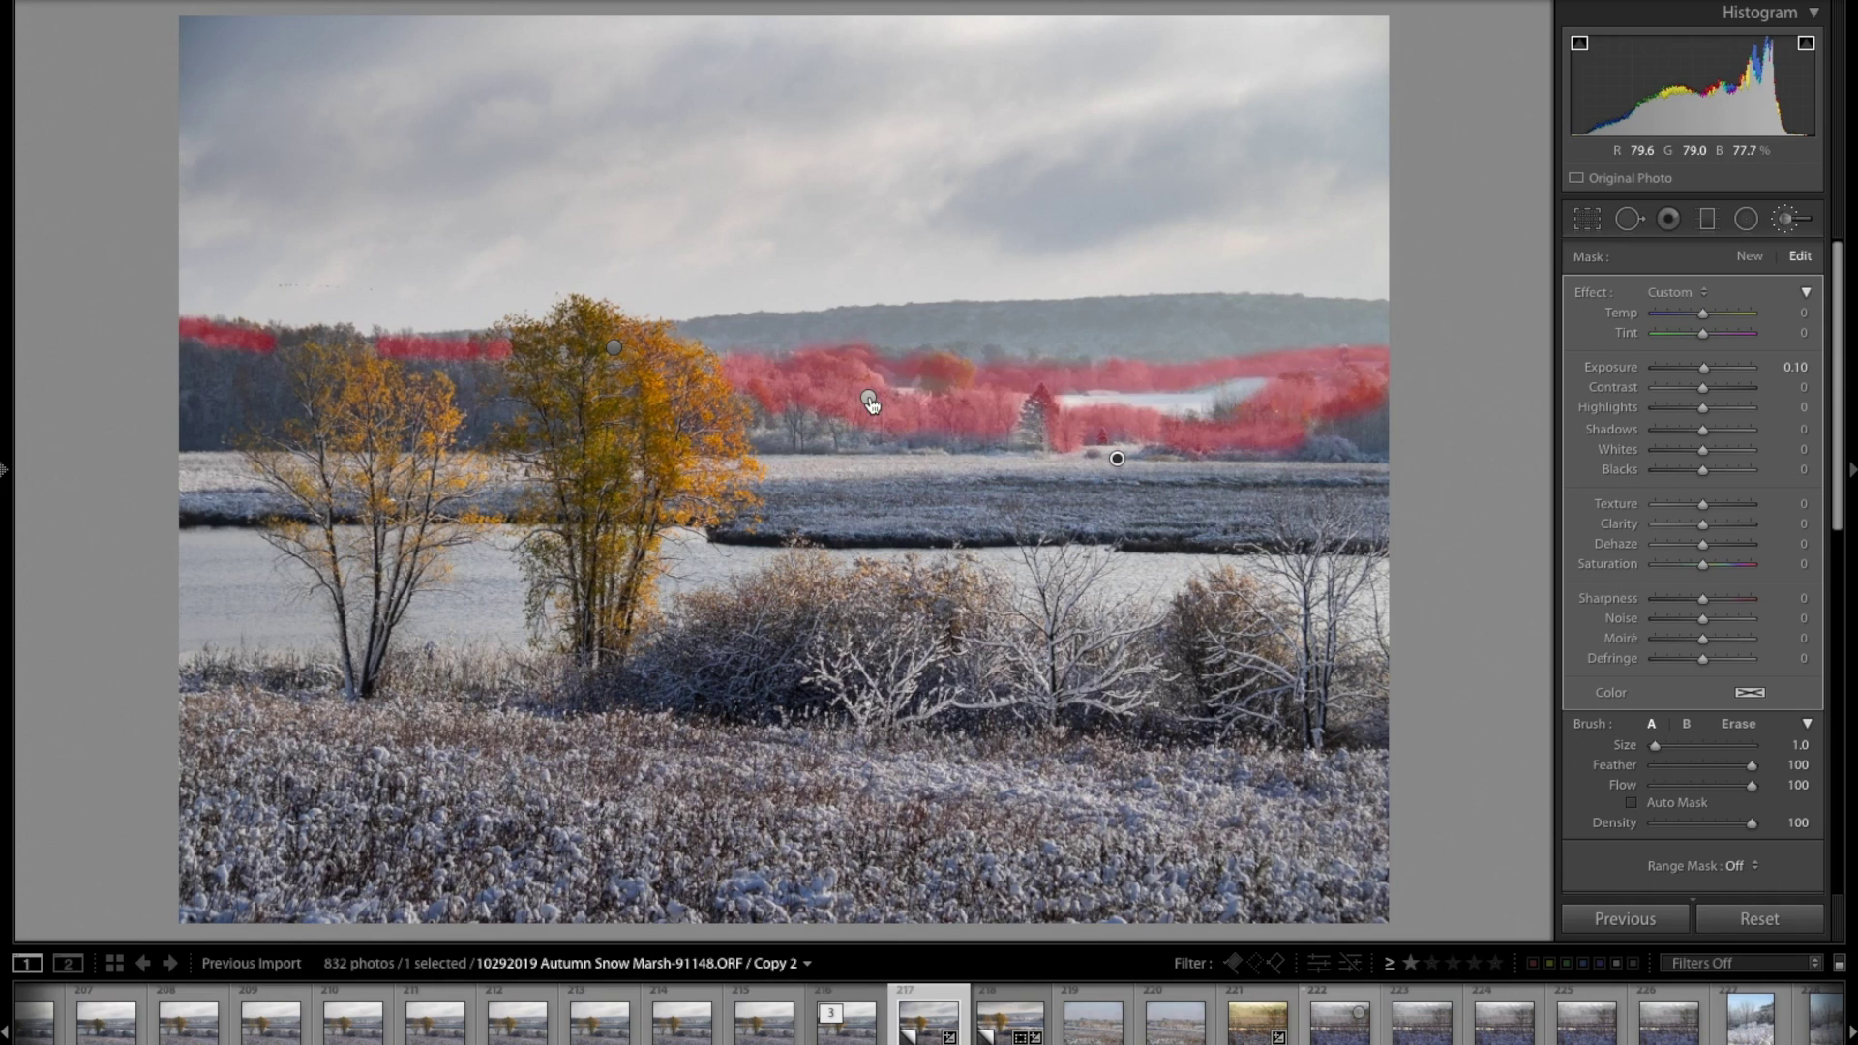
pyautogui.moveTo(615, 357)
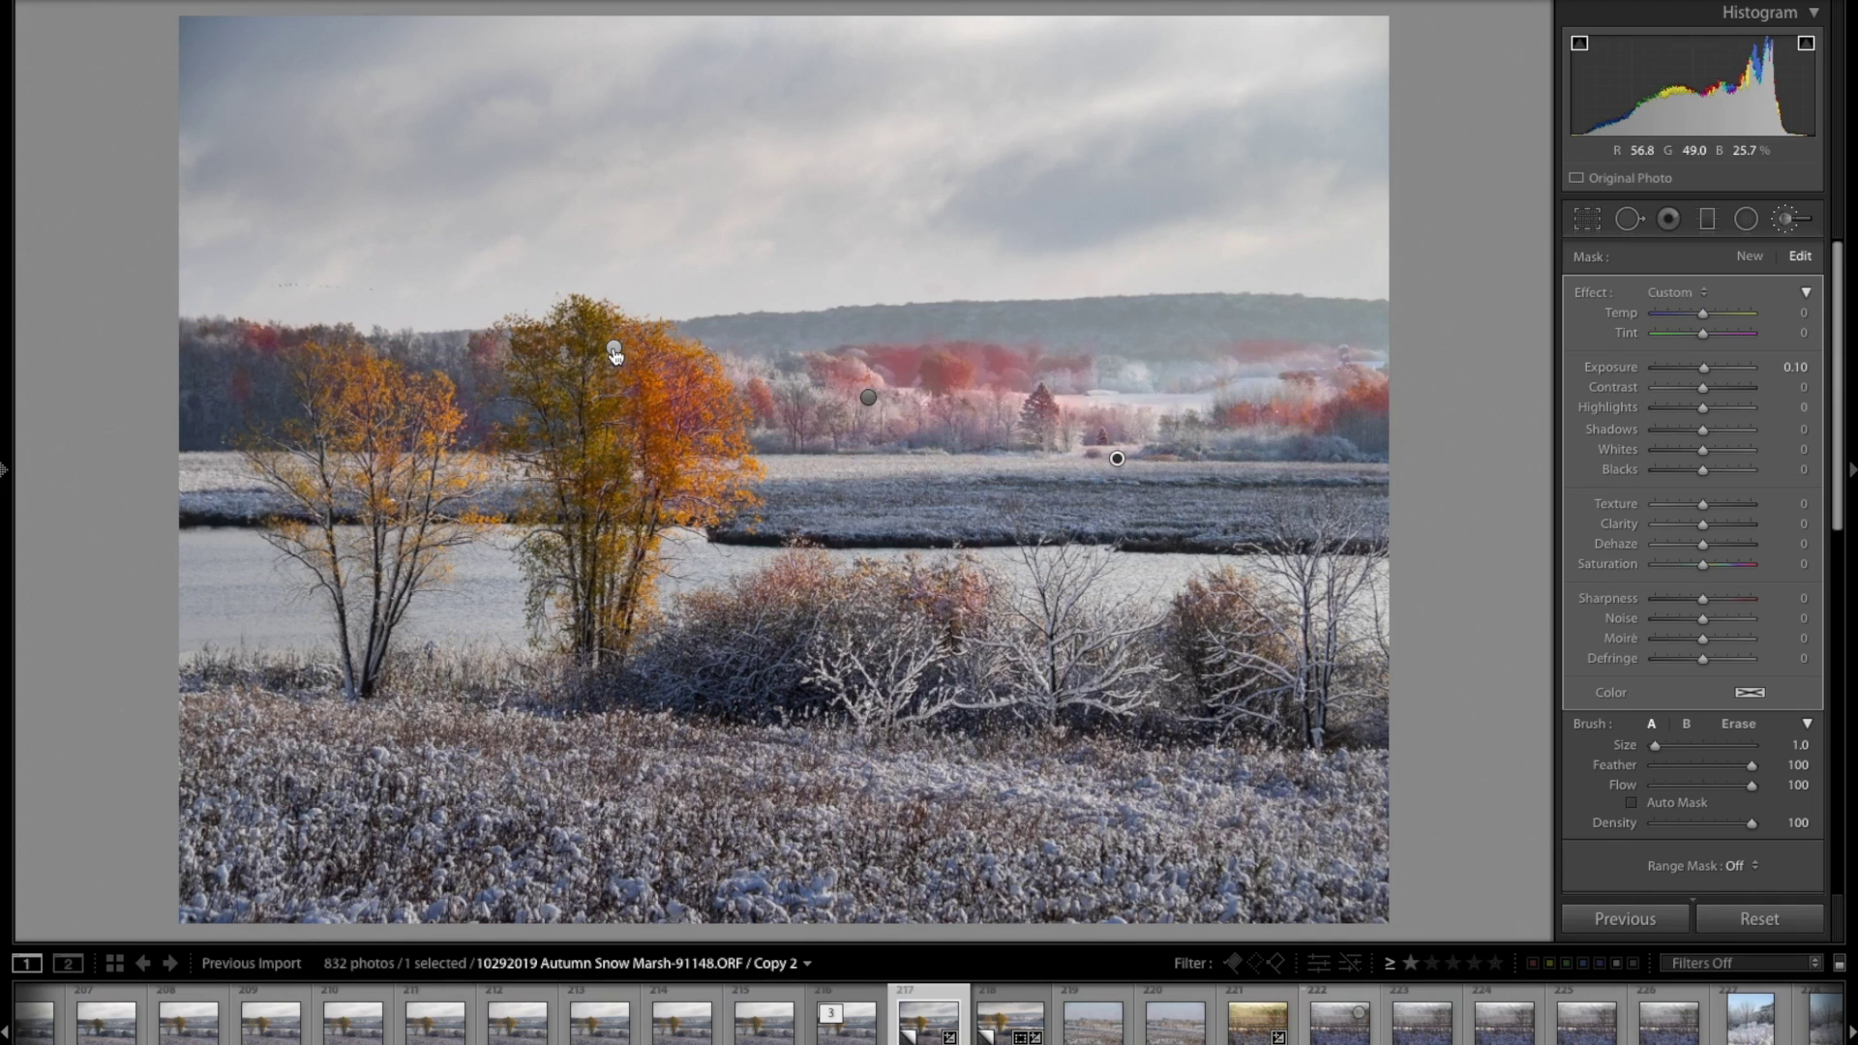
pyautogui.click(614, 352)
pyautogui.moveTo(614, 349)
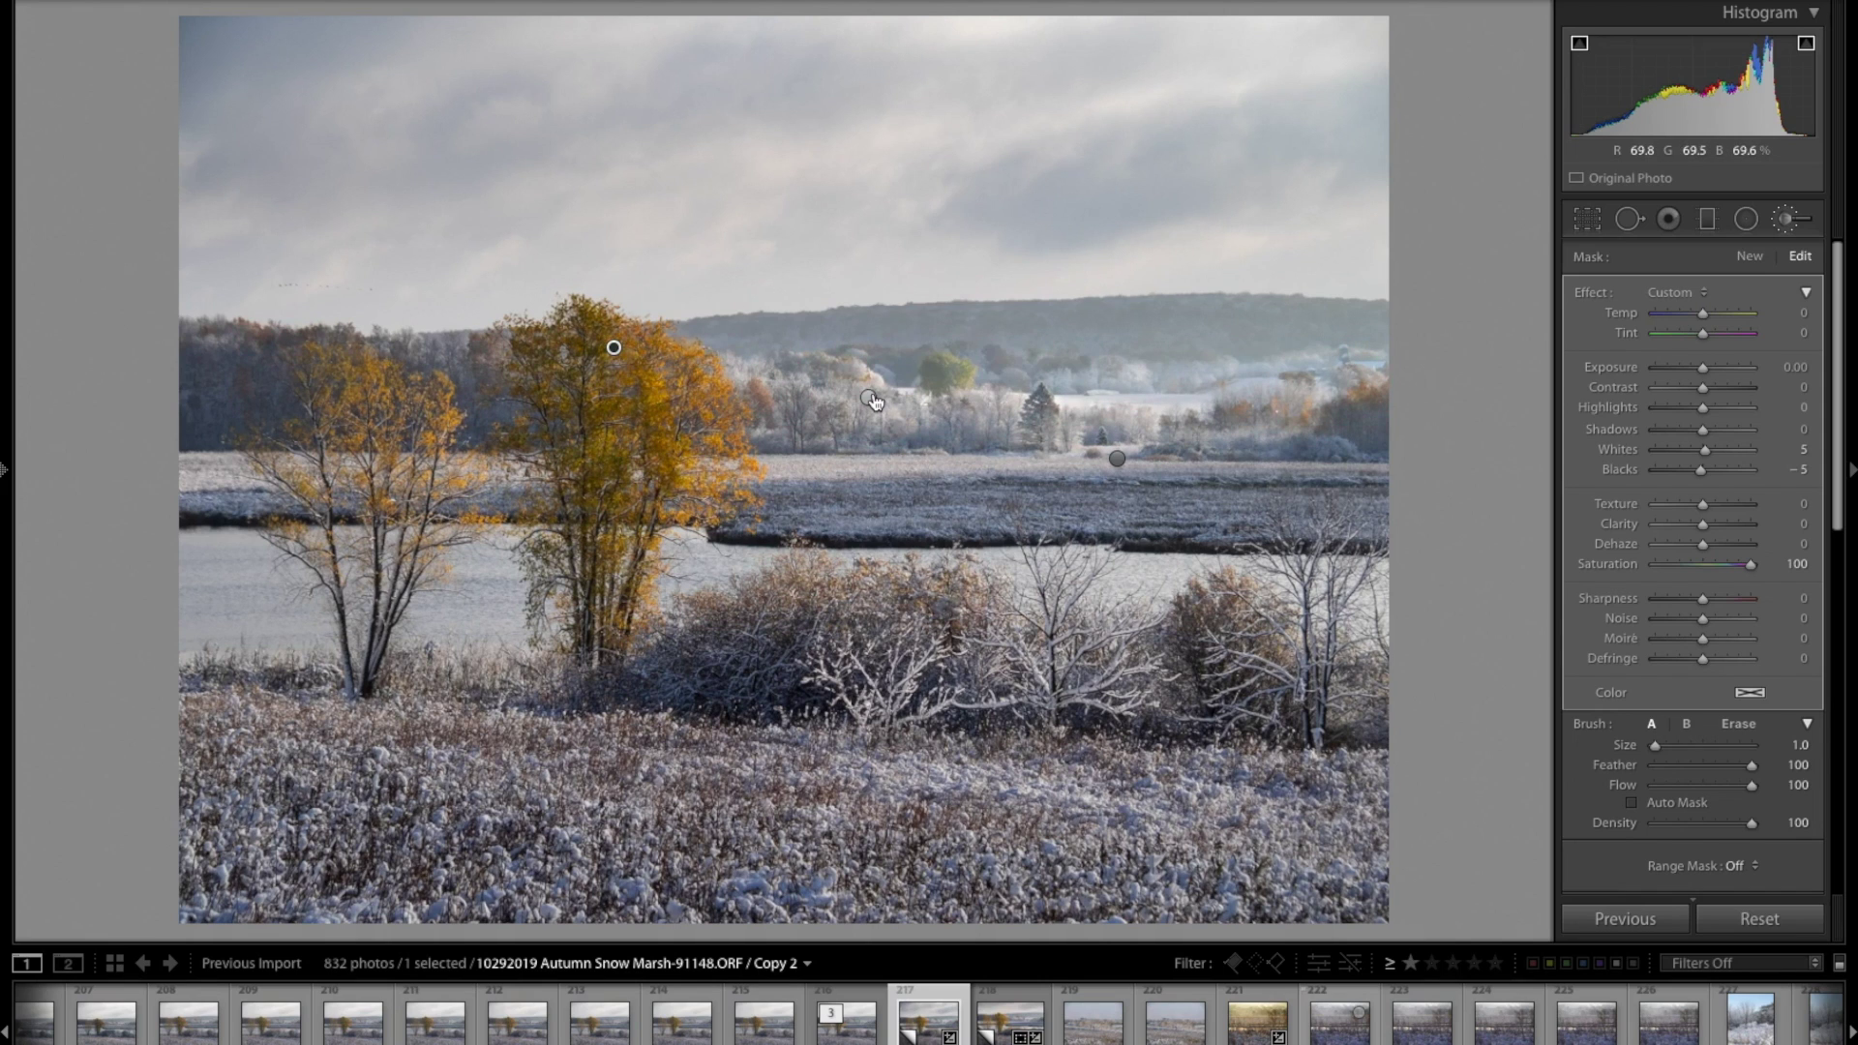
pyautogui.moveTo(874, 401)
pyautogui.moveTo(1118, 470)
pyautogui.press('r')
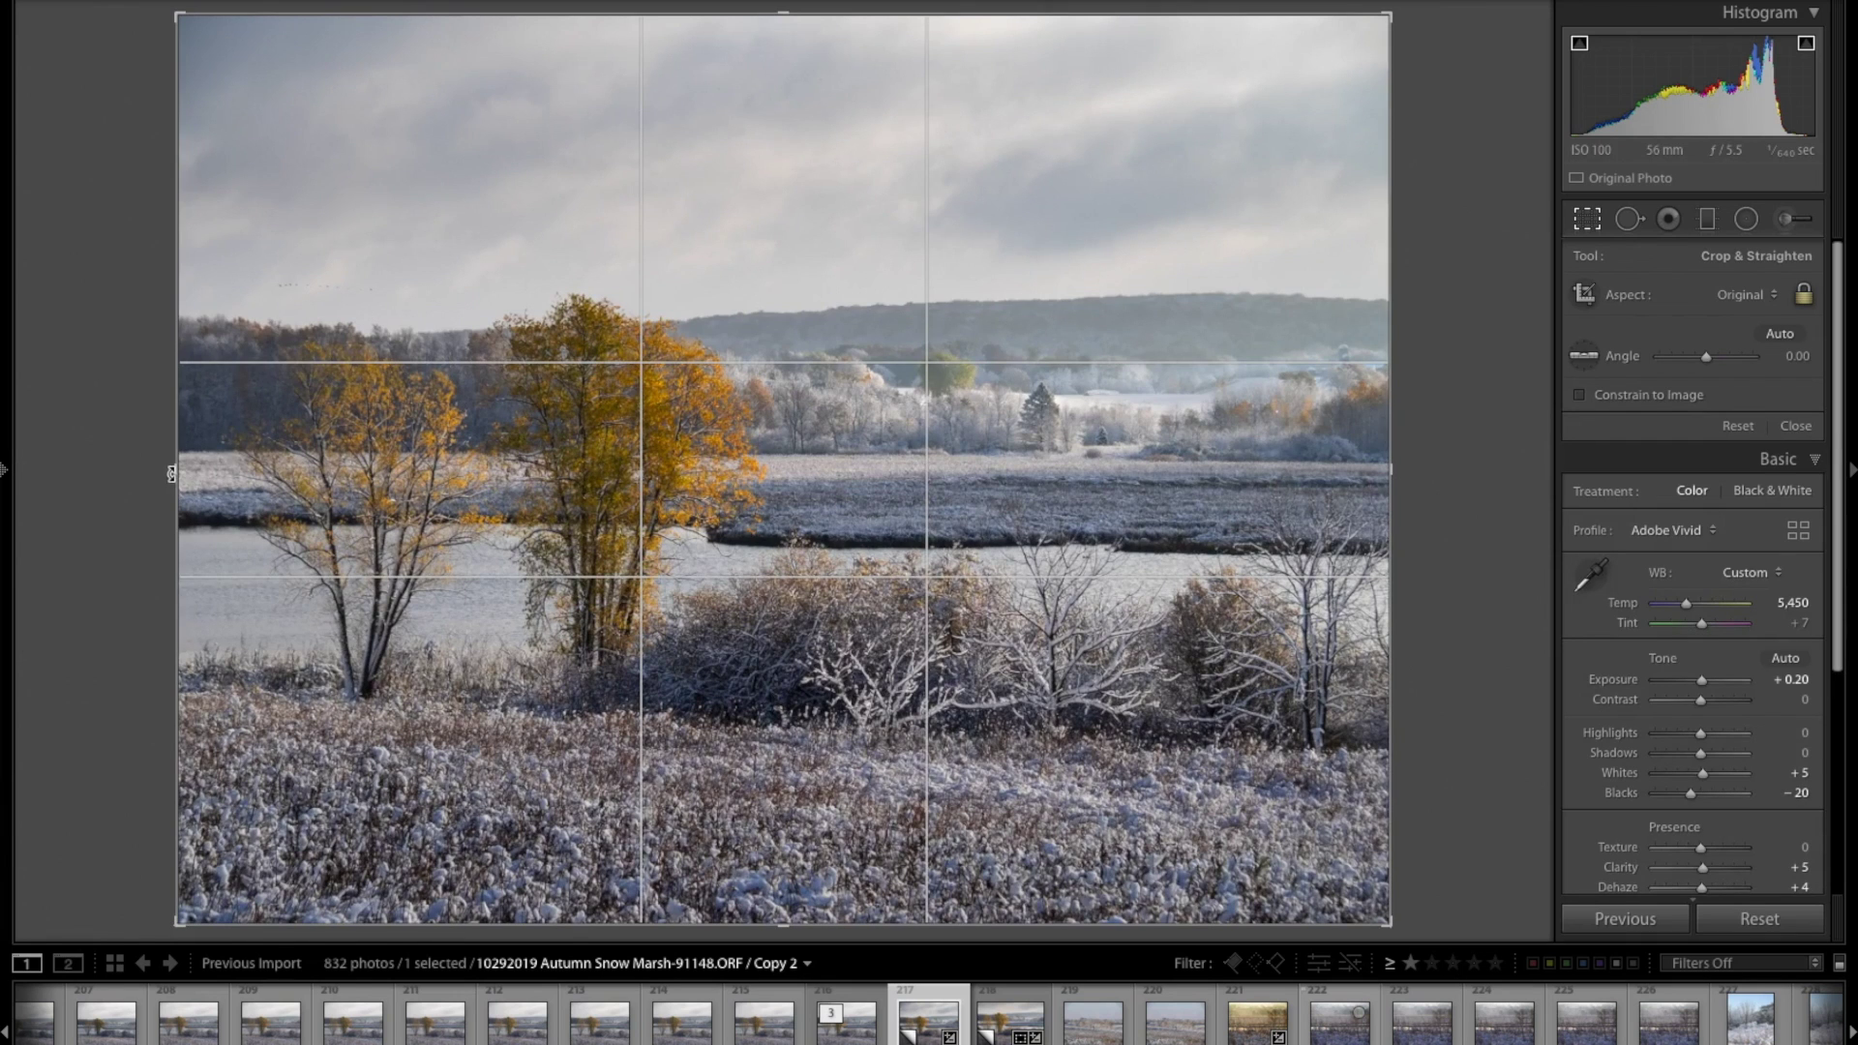
# Trim a strip off the left edge, fine-tune the vertical framing, and apply the crop.
pyautogui.moveTo(178, 474); pyautogui.dragTo(191, 473)
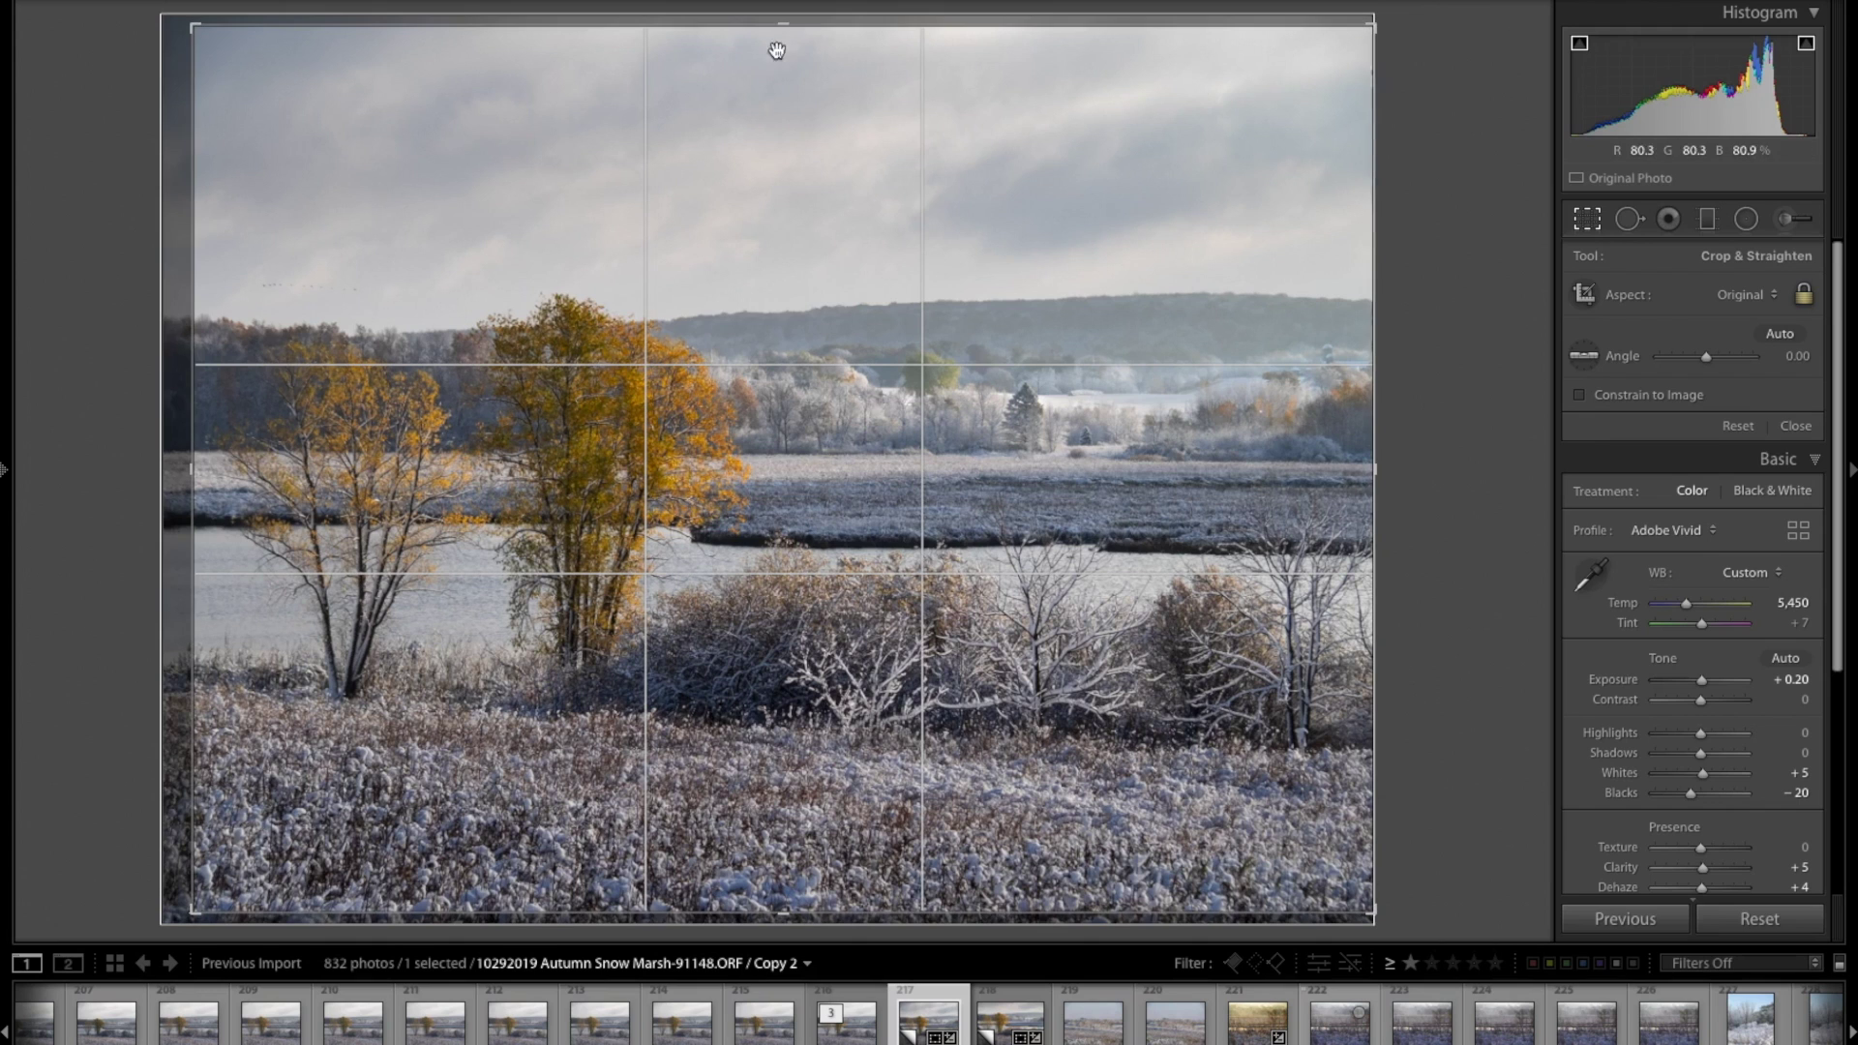
pyautogui.press('Down')
pyautogui.press('Down')
pyautogui.press('Down')
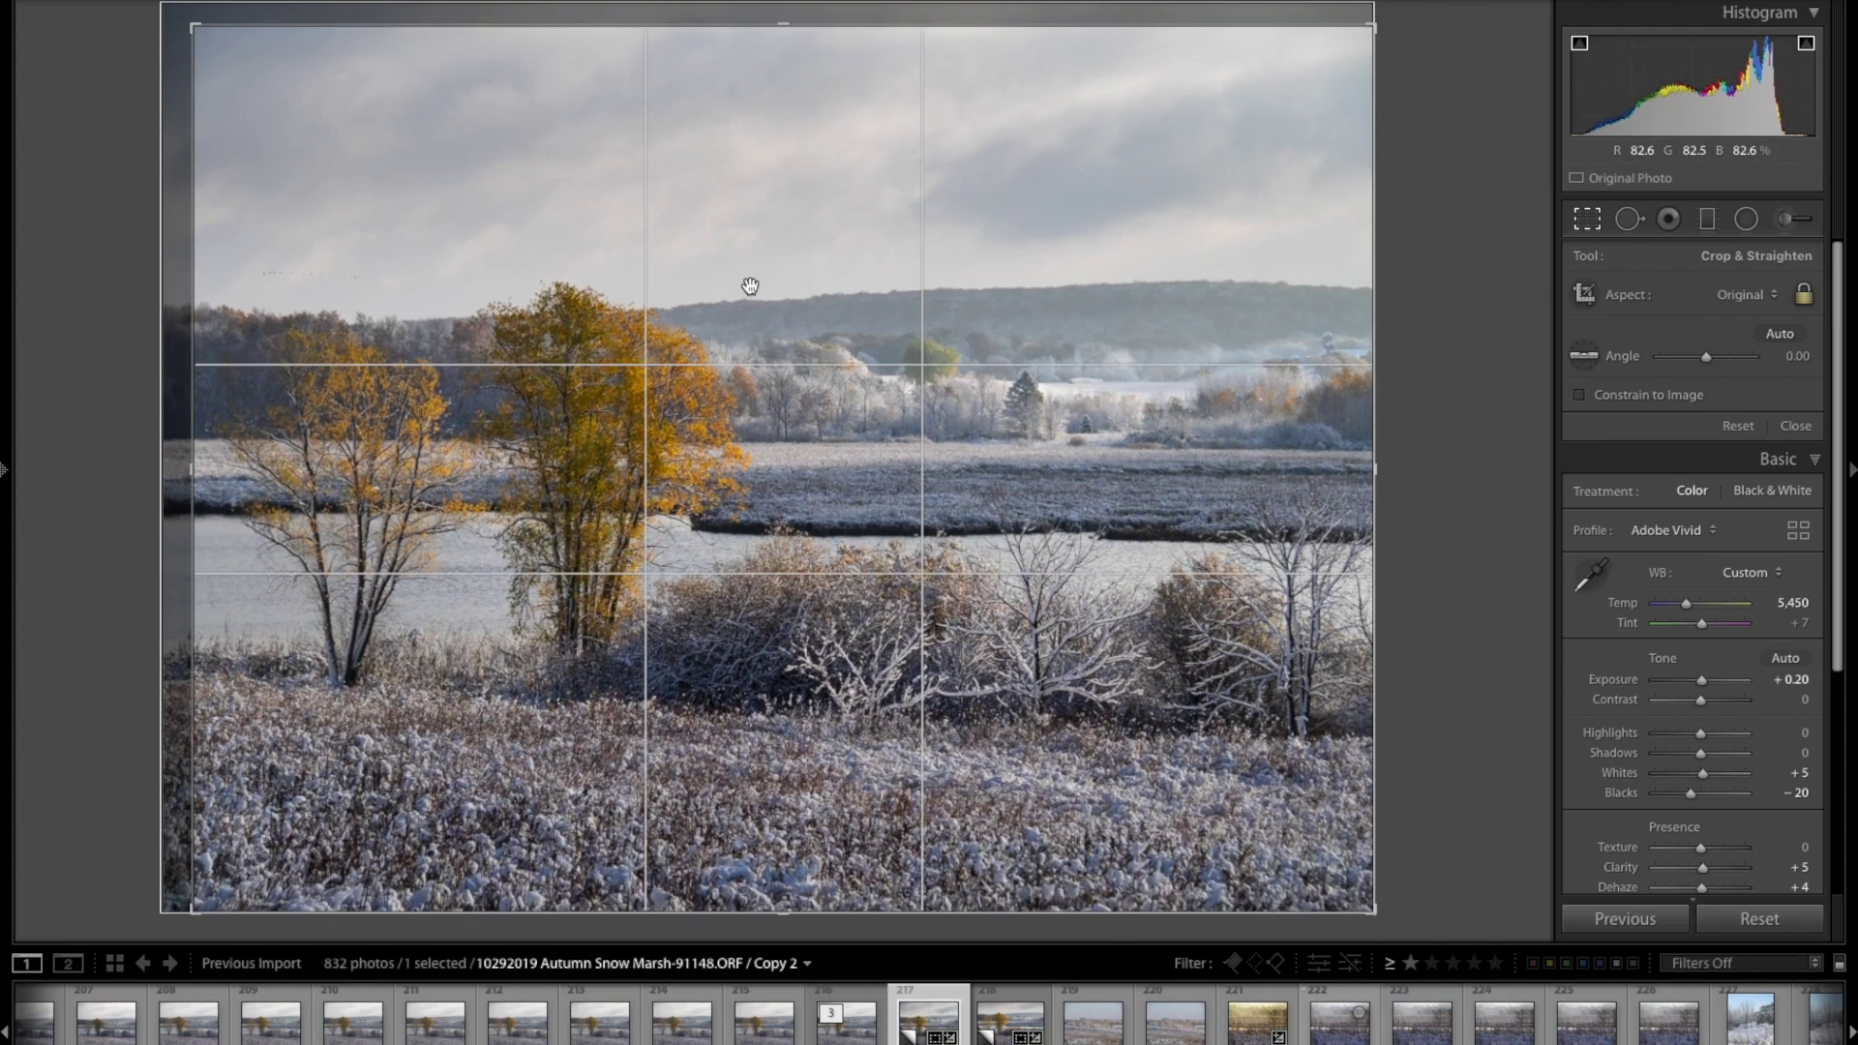
pyautogui.press('Up')
pyautogui.press('Up')
pyautogui.press('Up')
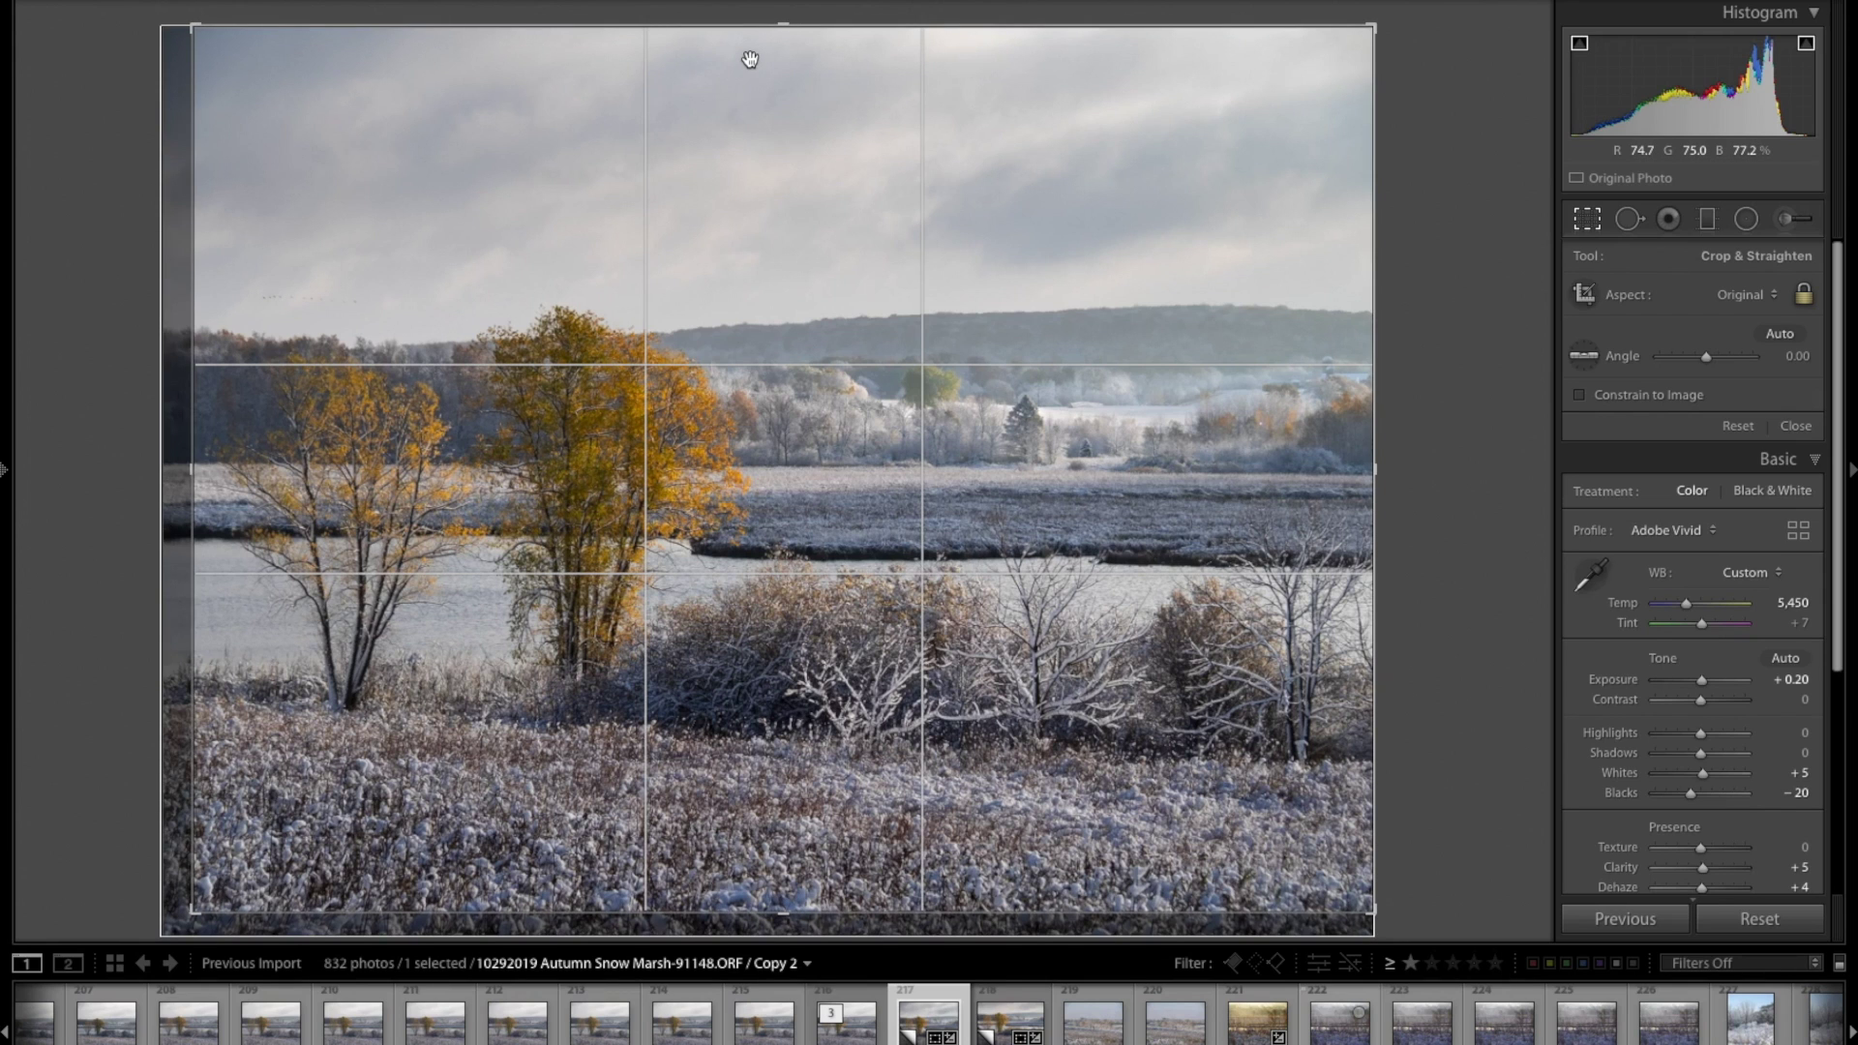
pyautogui.press('Down')
pyautogui.press('Down')
pyautogui.press('Down')
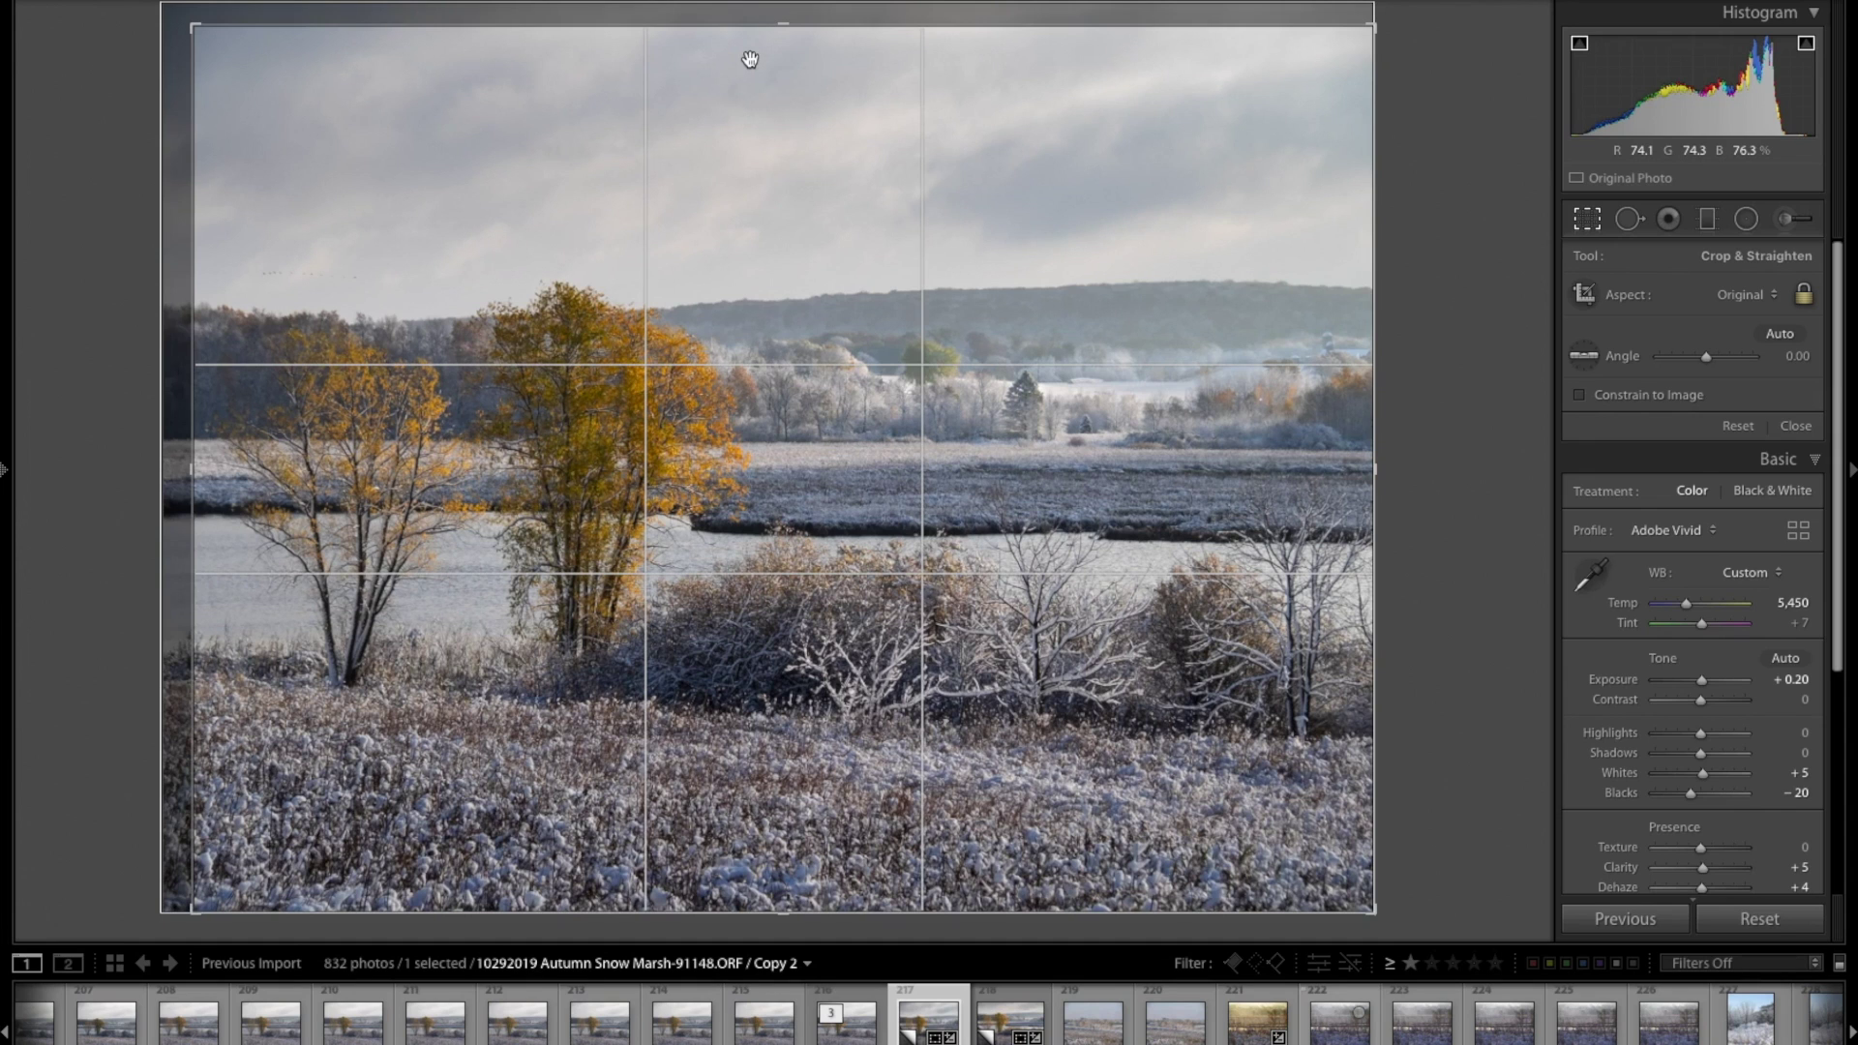
pyautogui.press('Return')
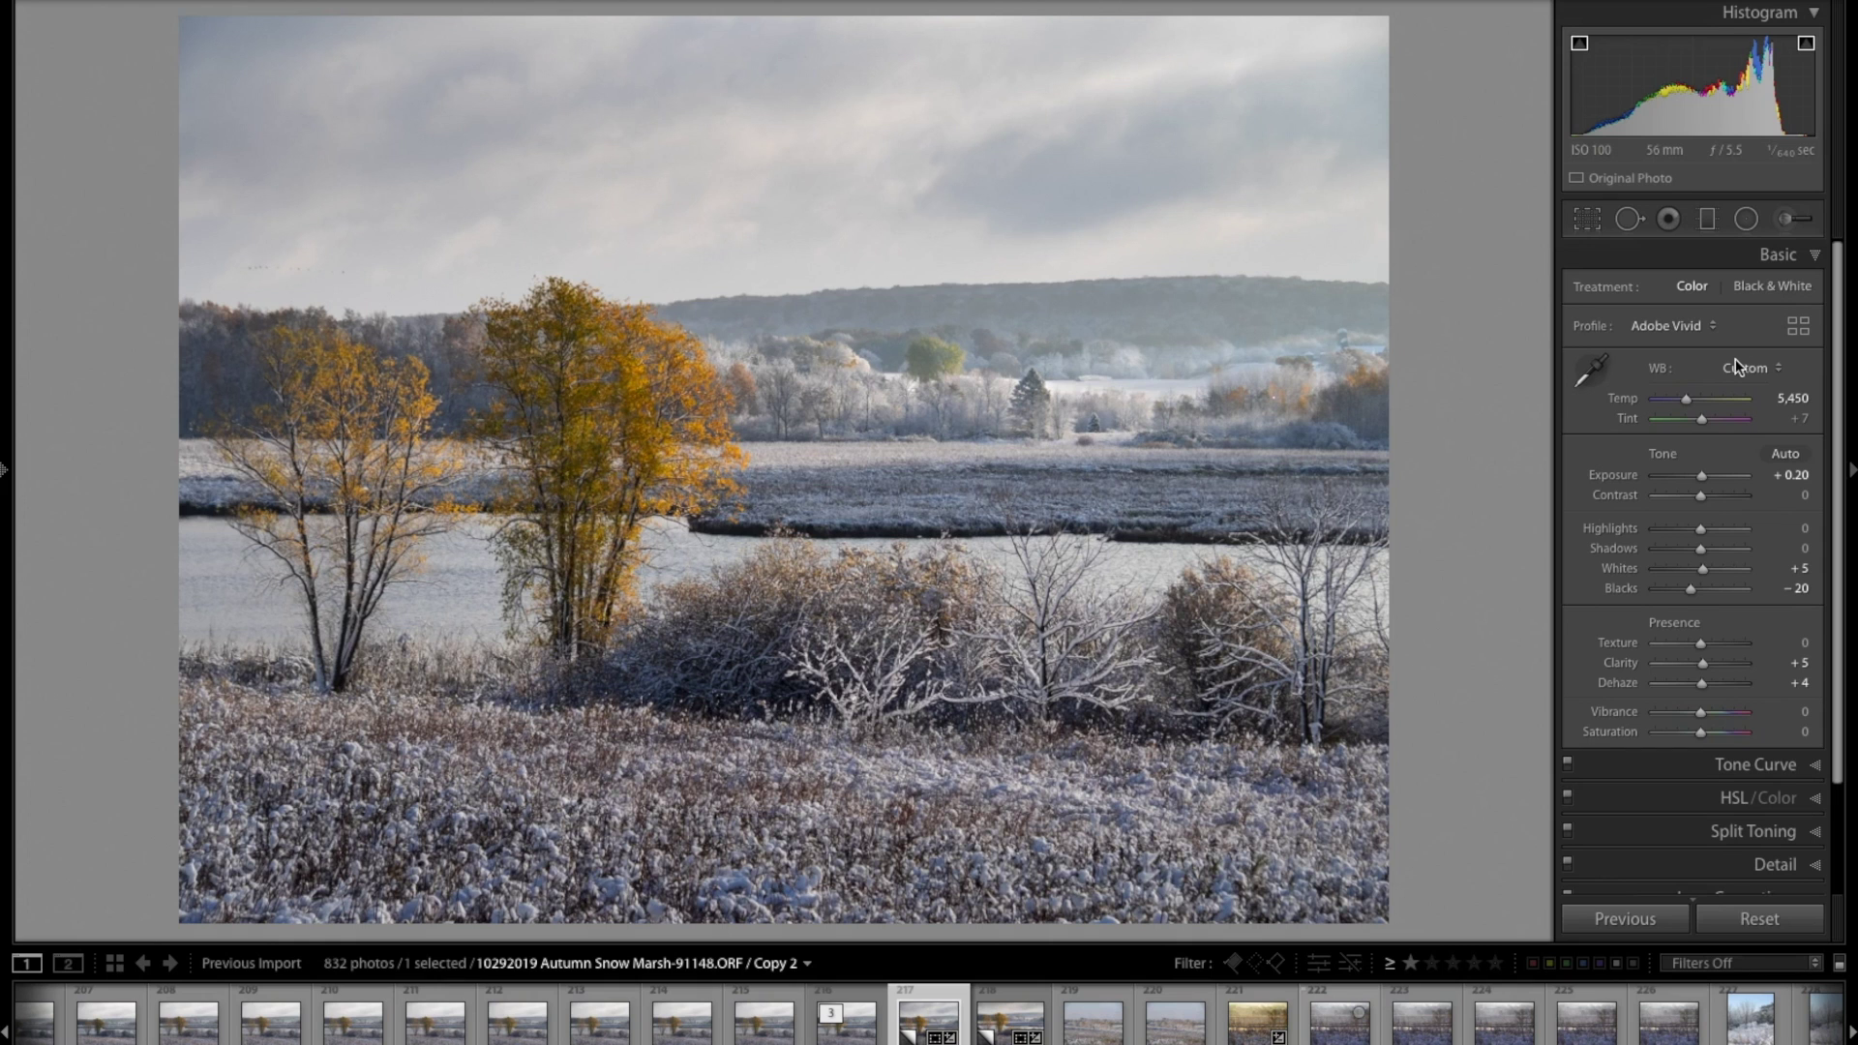
pyautogui.press('\\')
pyautogui.press('\\')
pyautogui.press('\\')
pyautogui.press('\\')
pyautogui.moveTo(1799, 404); pyautogui.dragTo(1800, 405)
pyautogui.click(1791, 402)
pyautogui.write('5650')
pyautogui.press('Return')
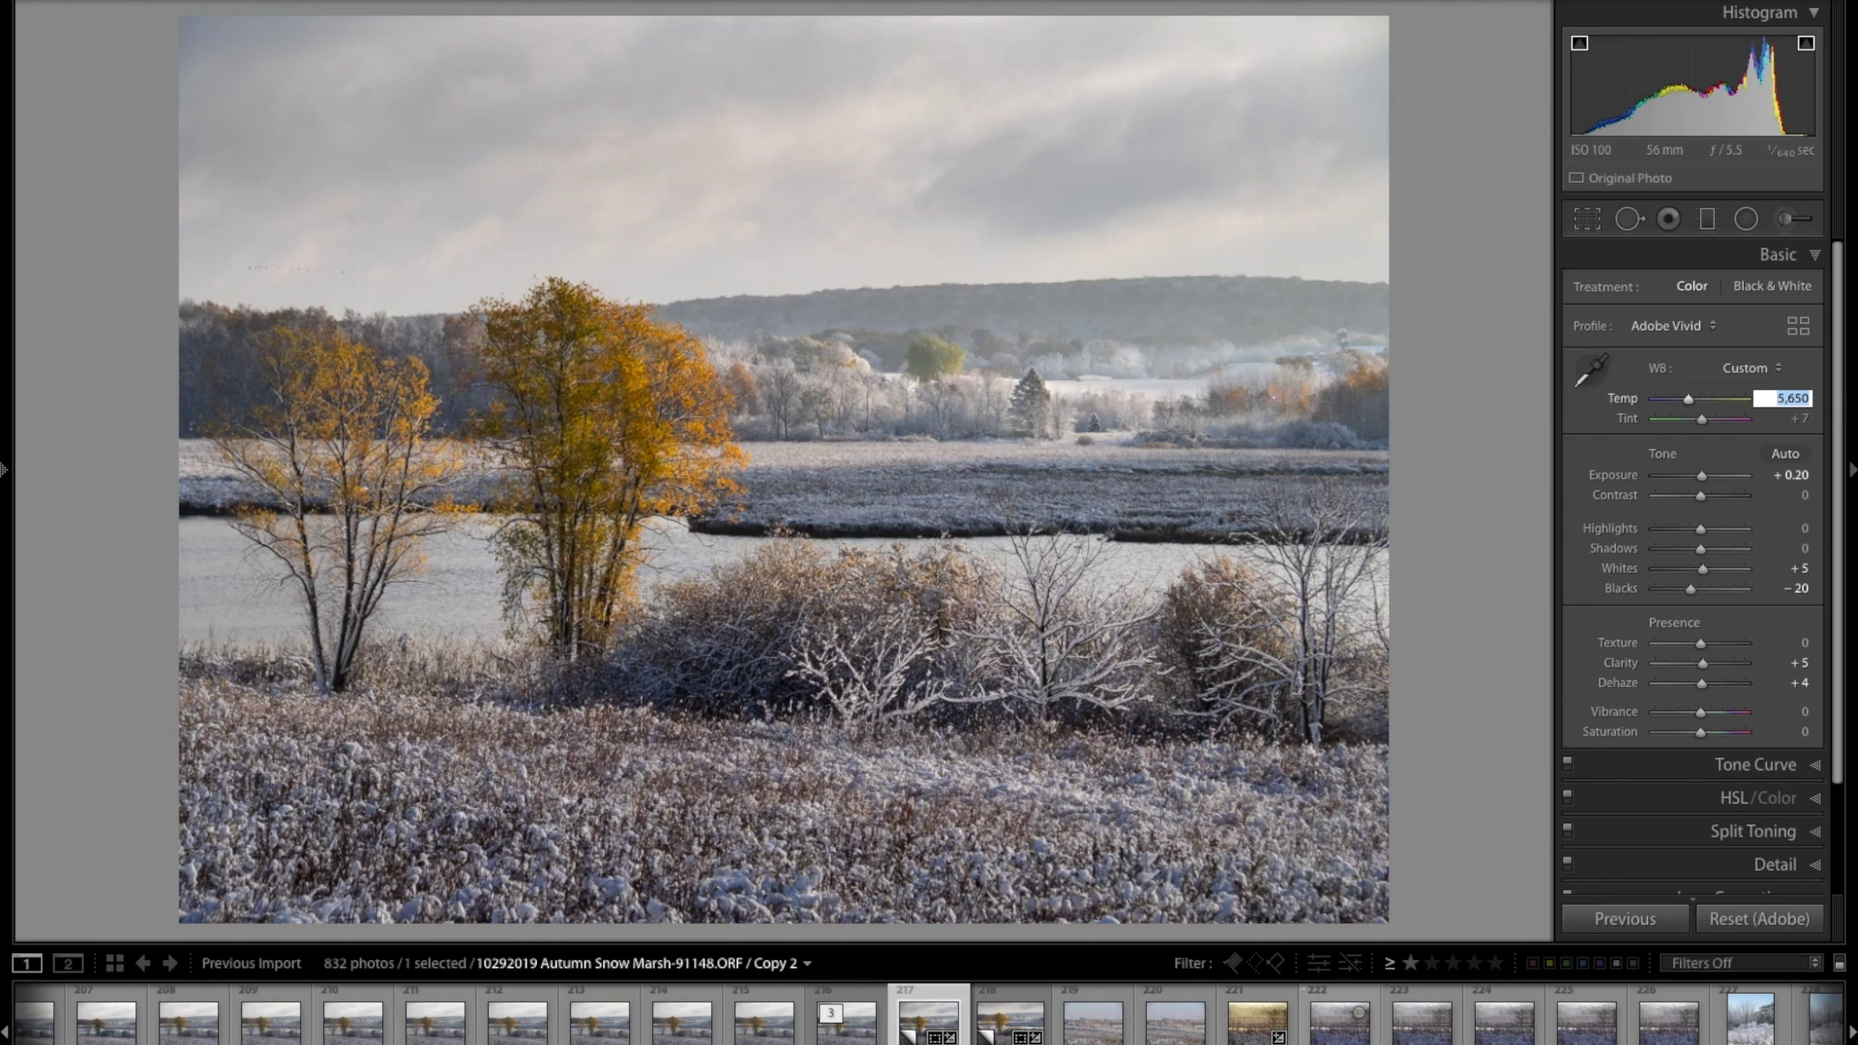
pyautogui.write('5650')
pyautogui.press('Return')
pyautogui.press('Return')
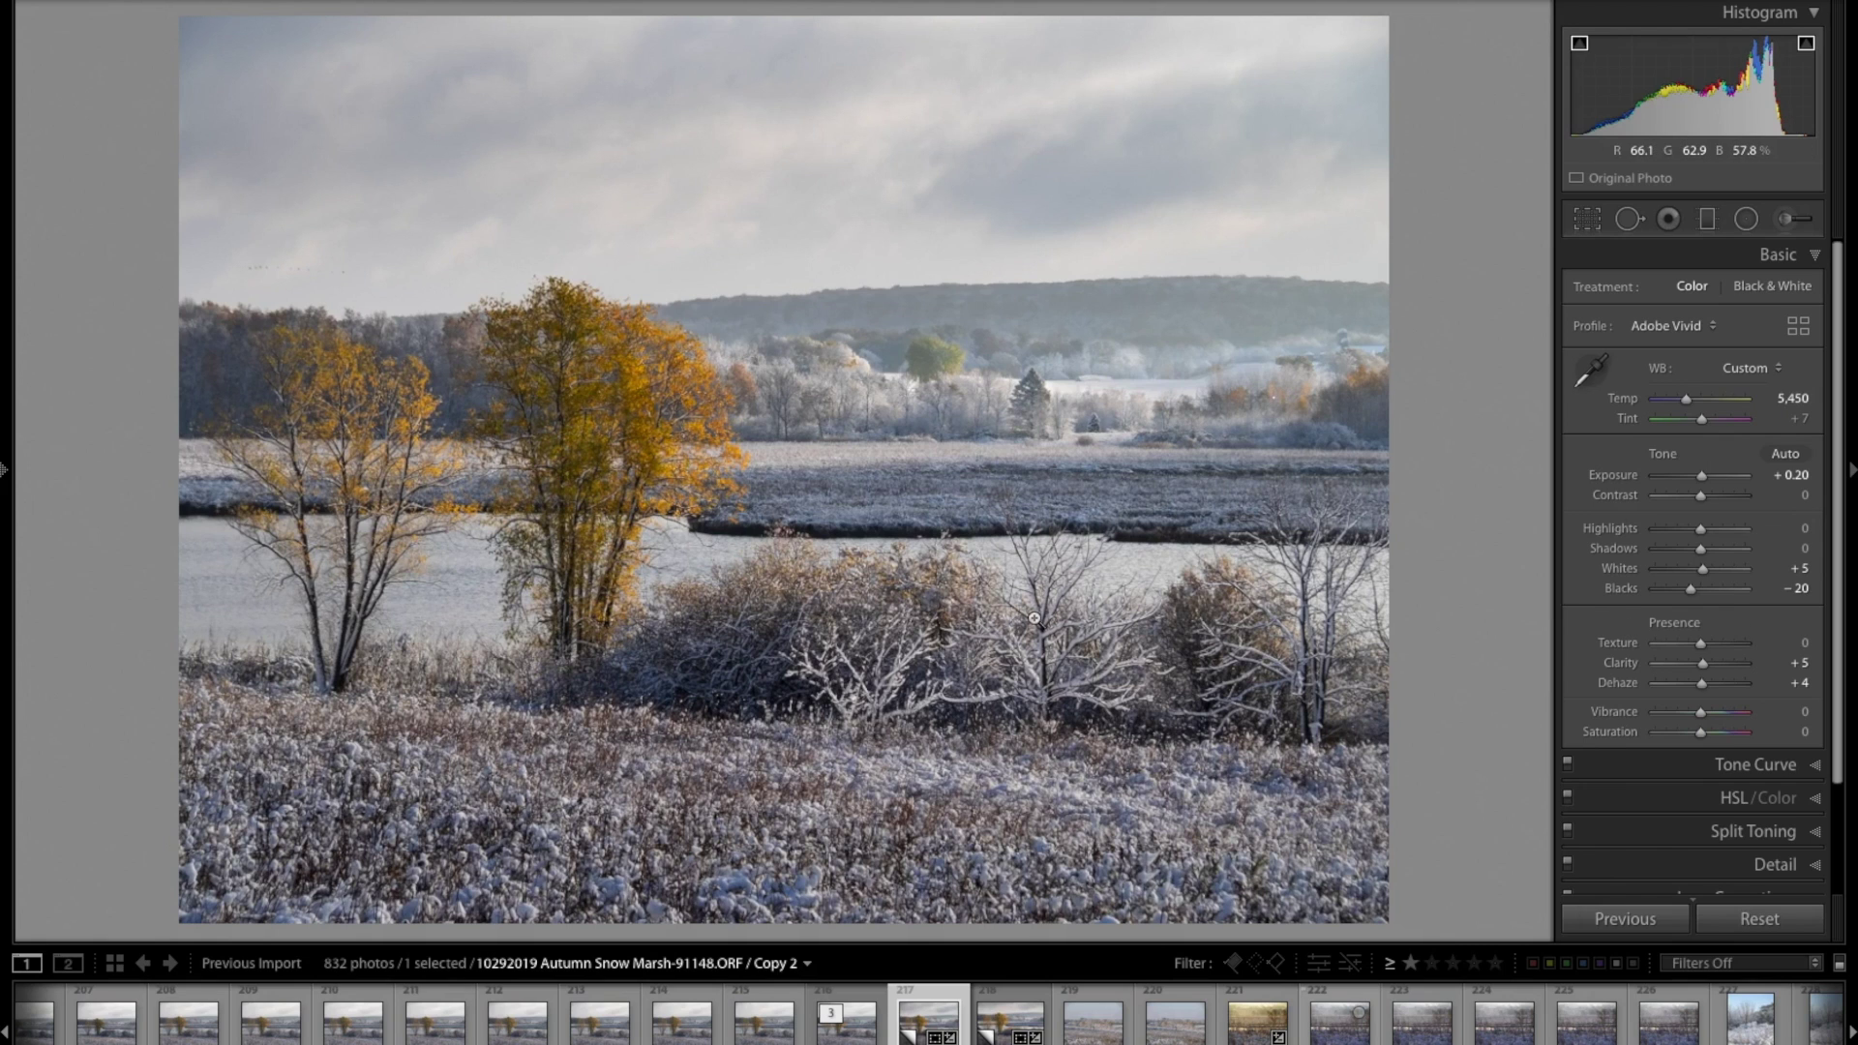
pyautogui.press('\\')
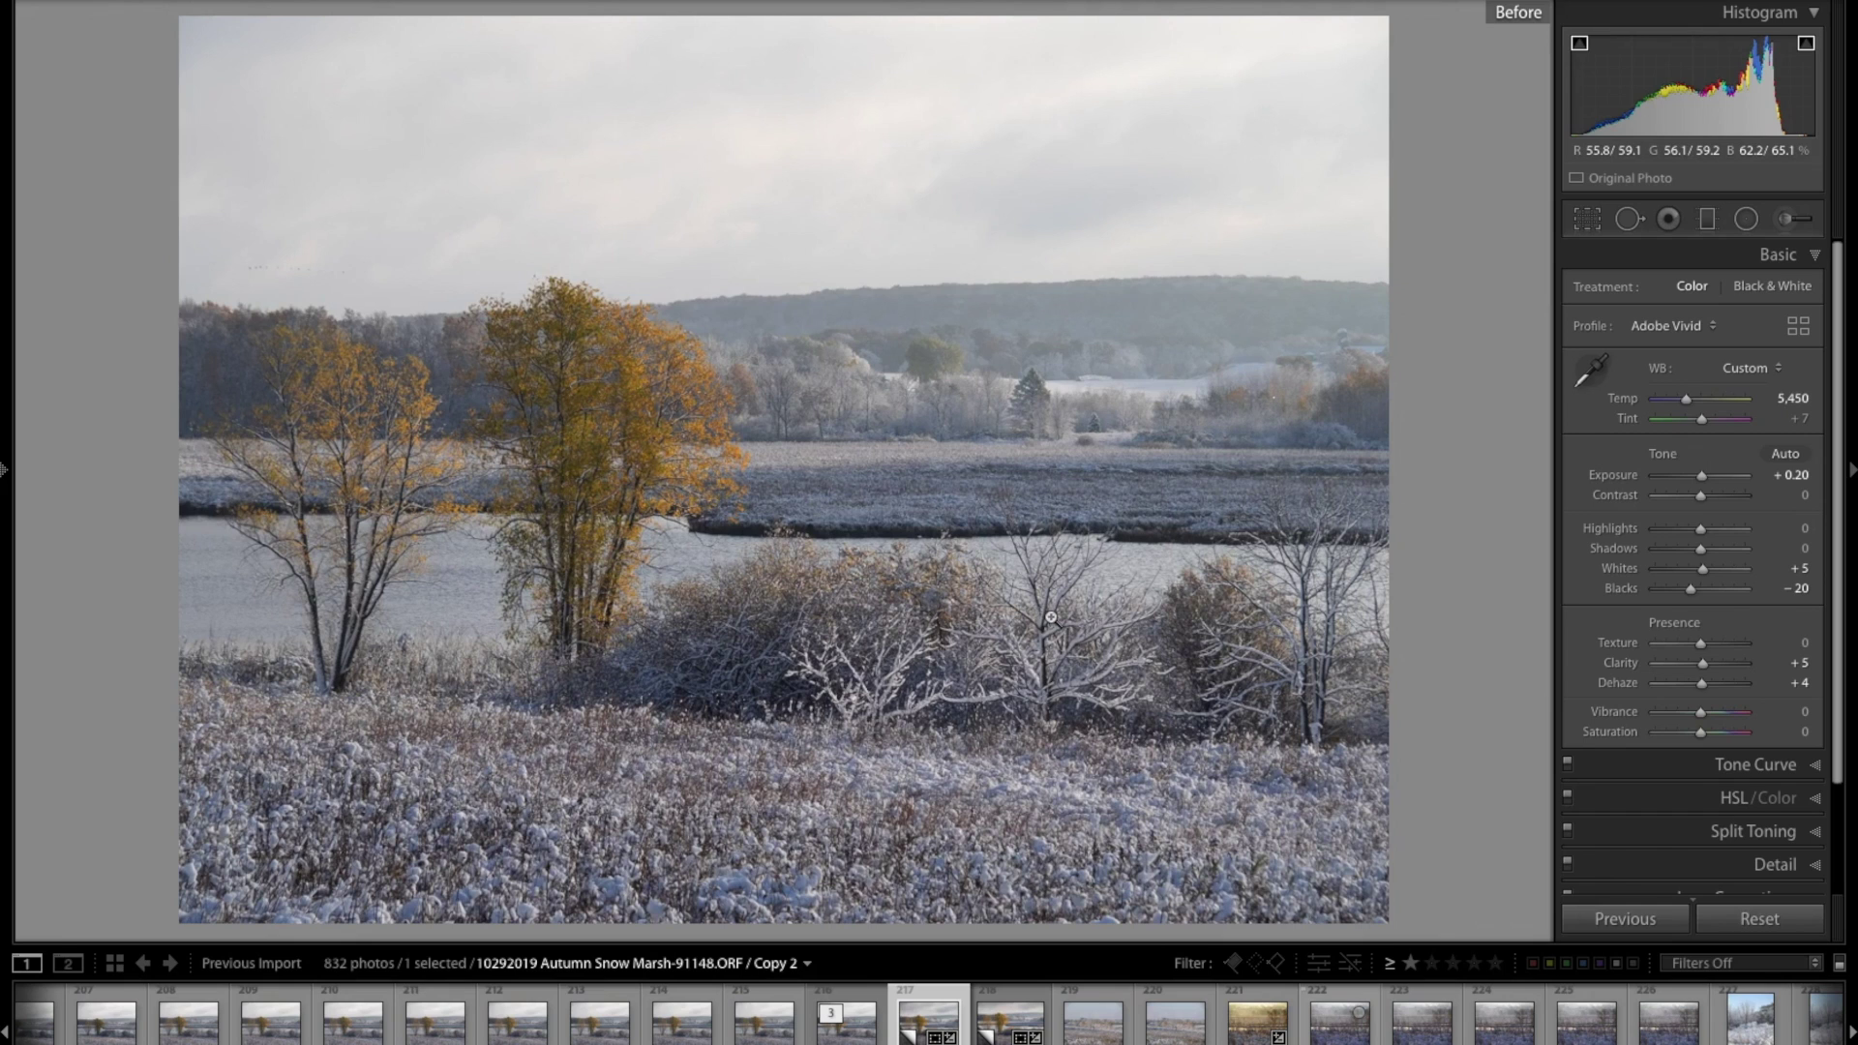
# Hide the side panels and filmstrip so the marsh photo fills the screen.
pyautogui.press('p')
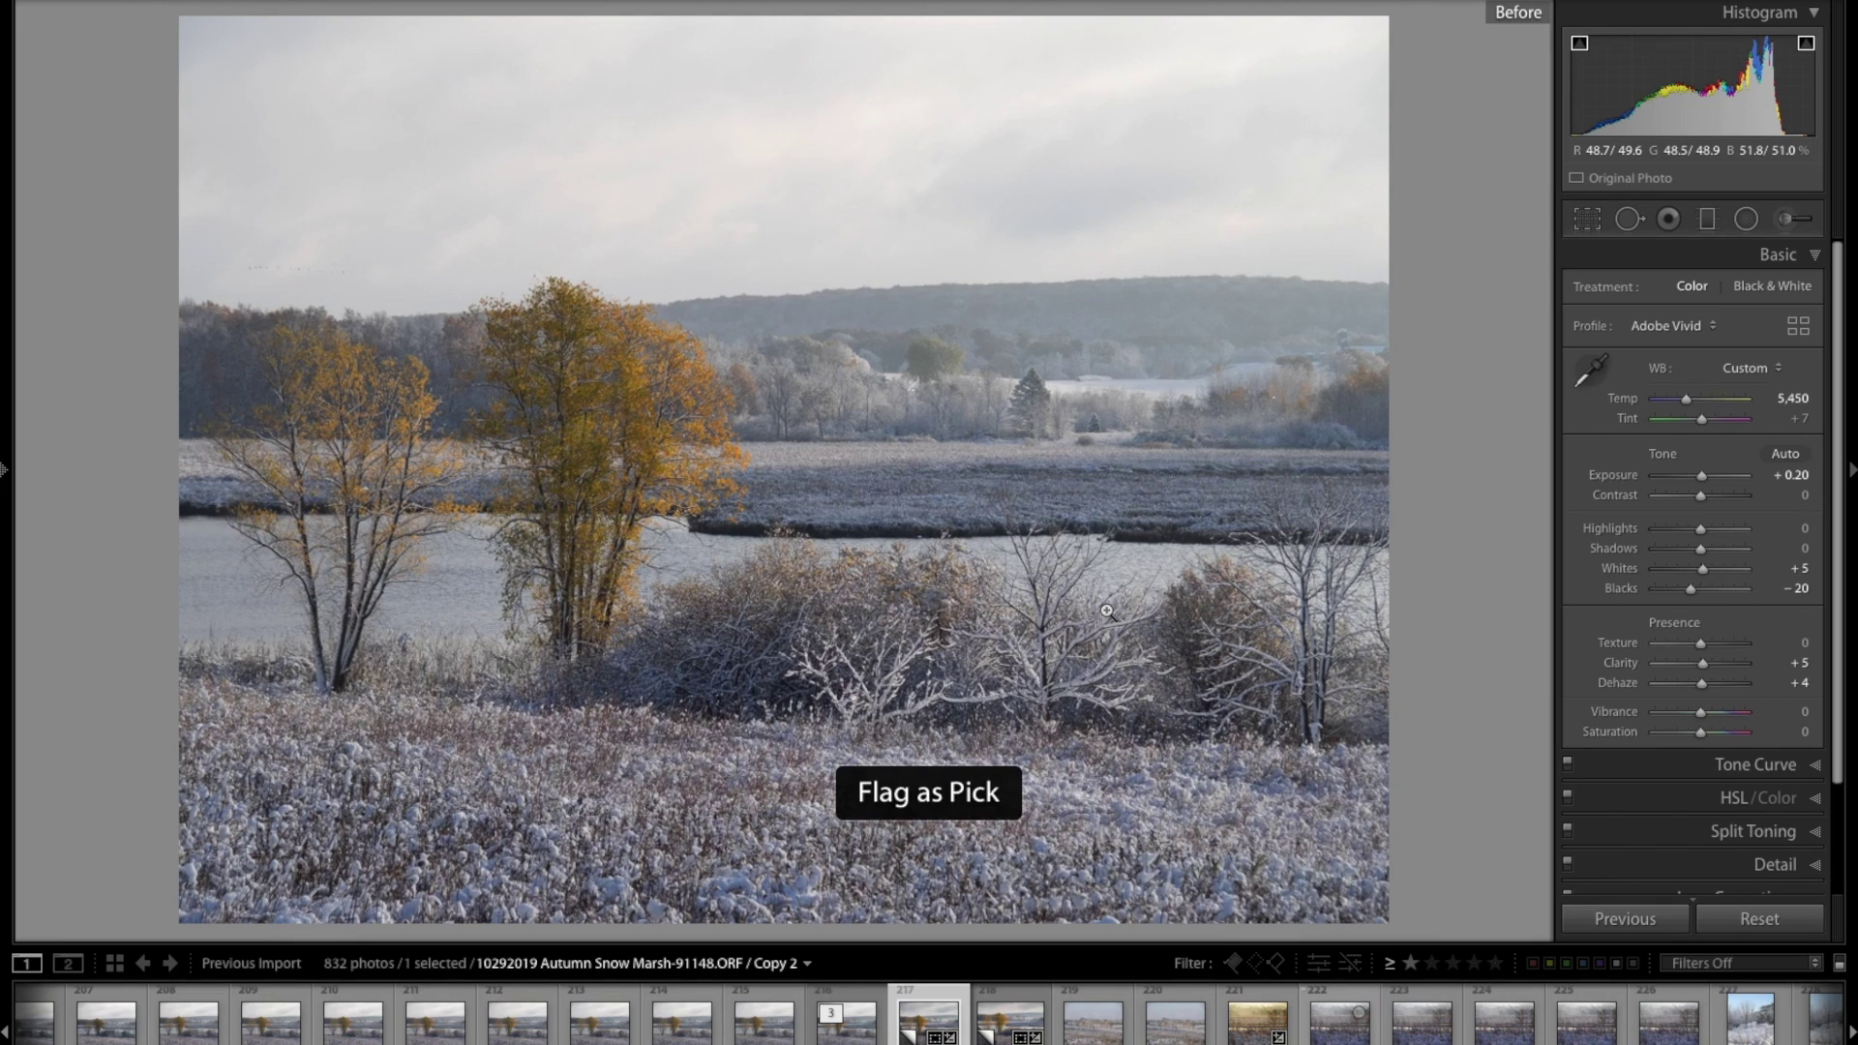
pyautogui.press('u')
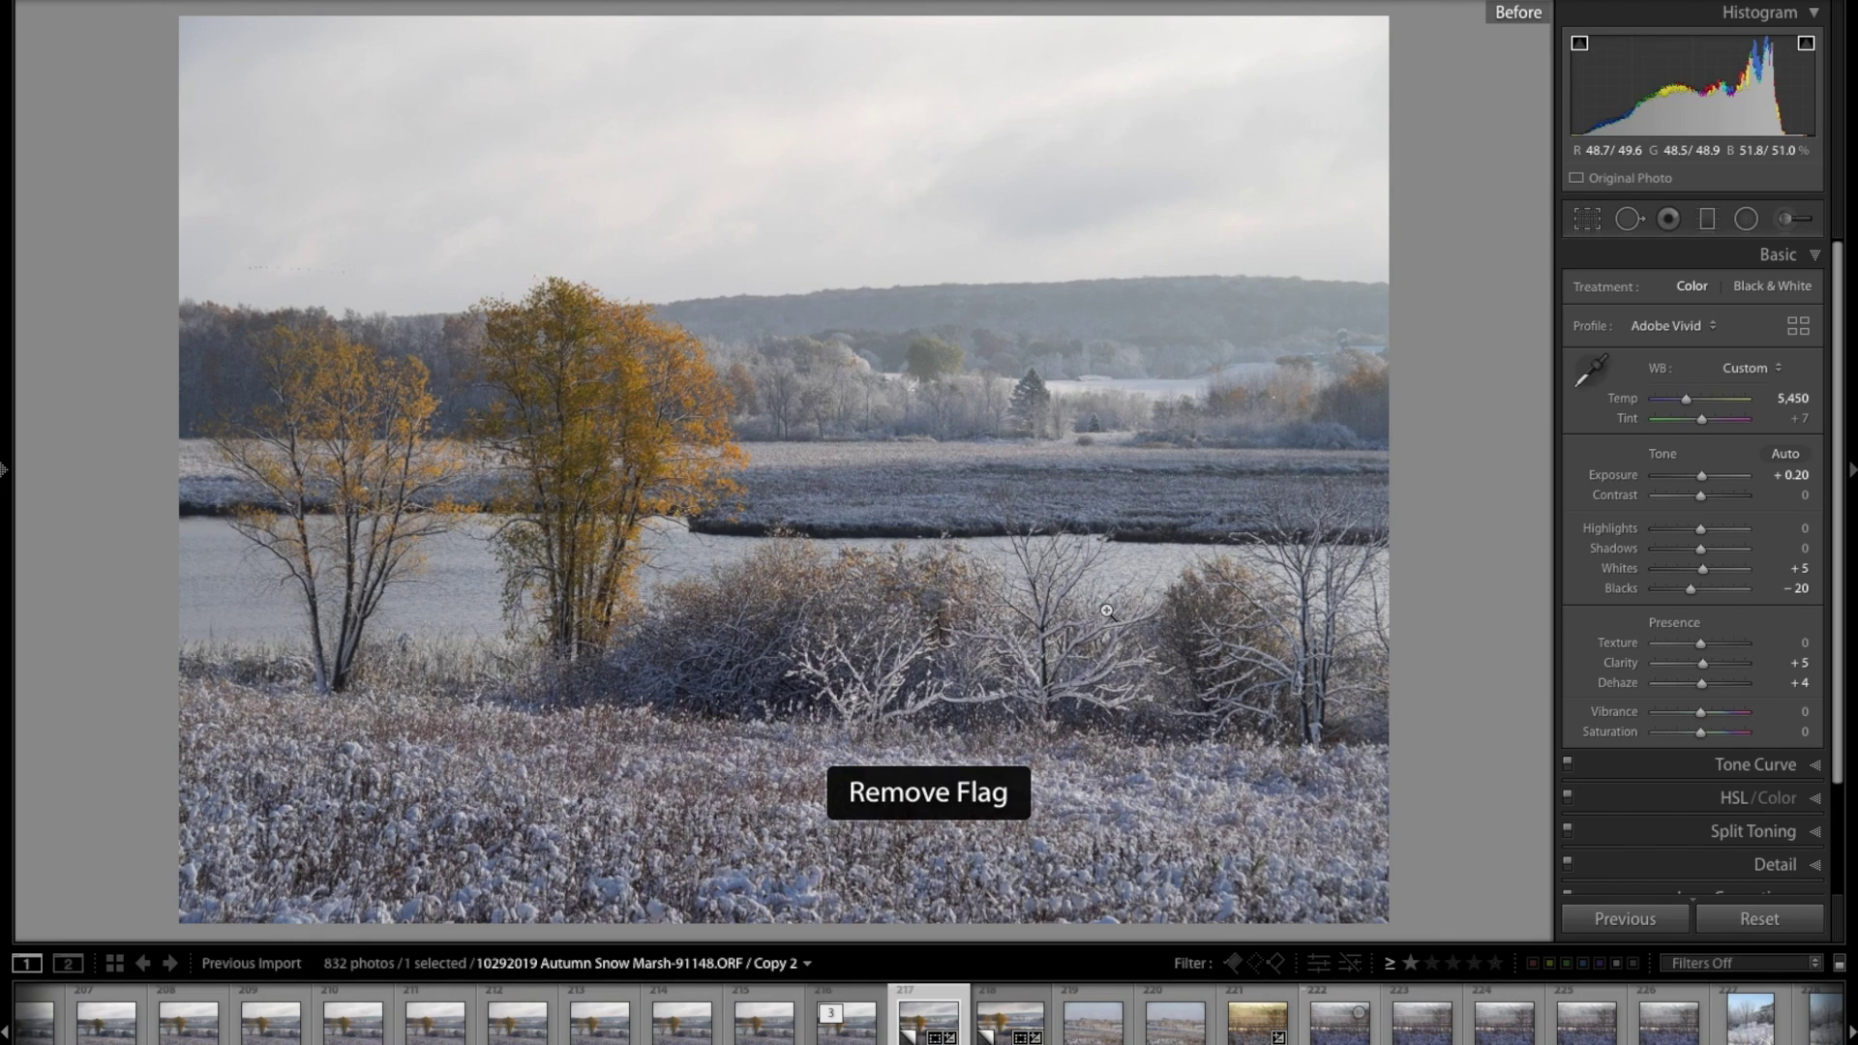
pyautogui.press('Tab')
pyautogui.press('Tab')
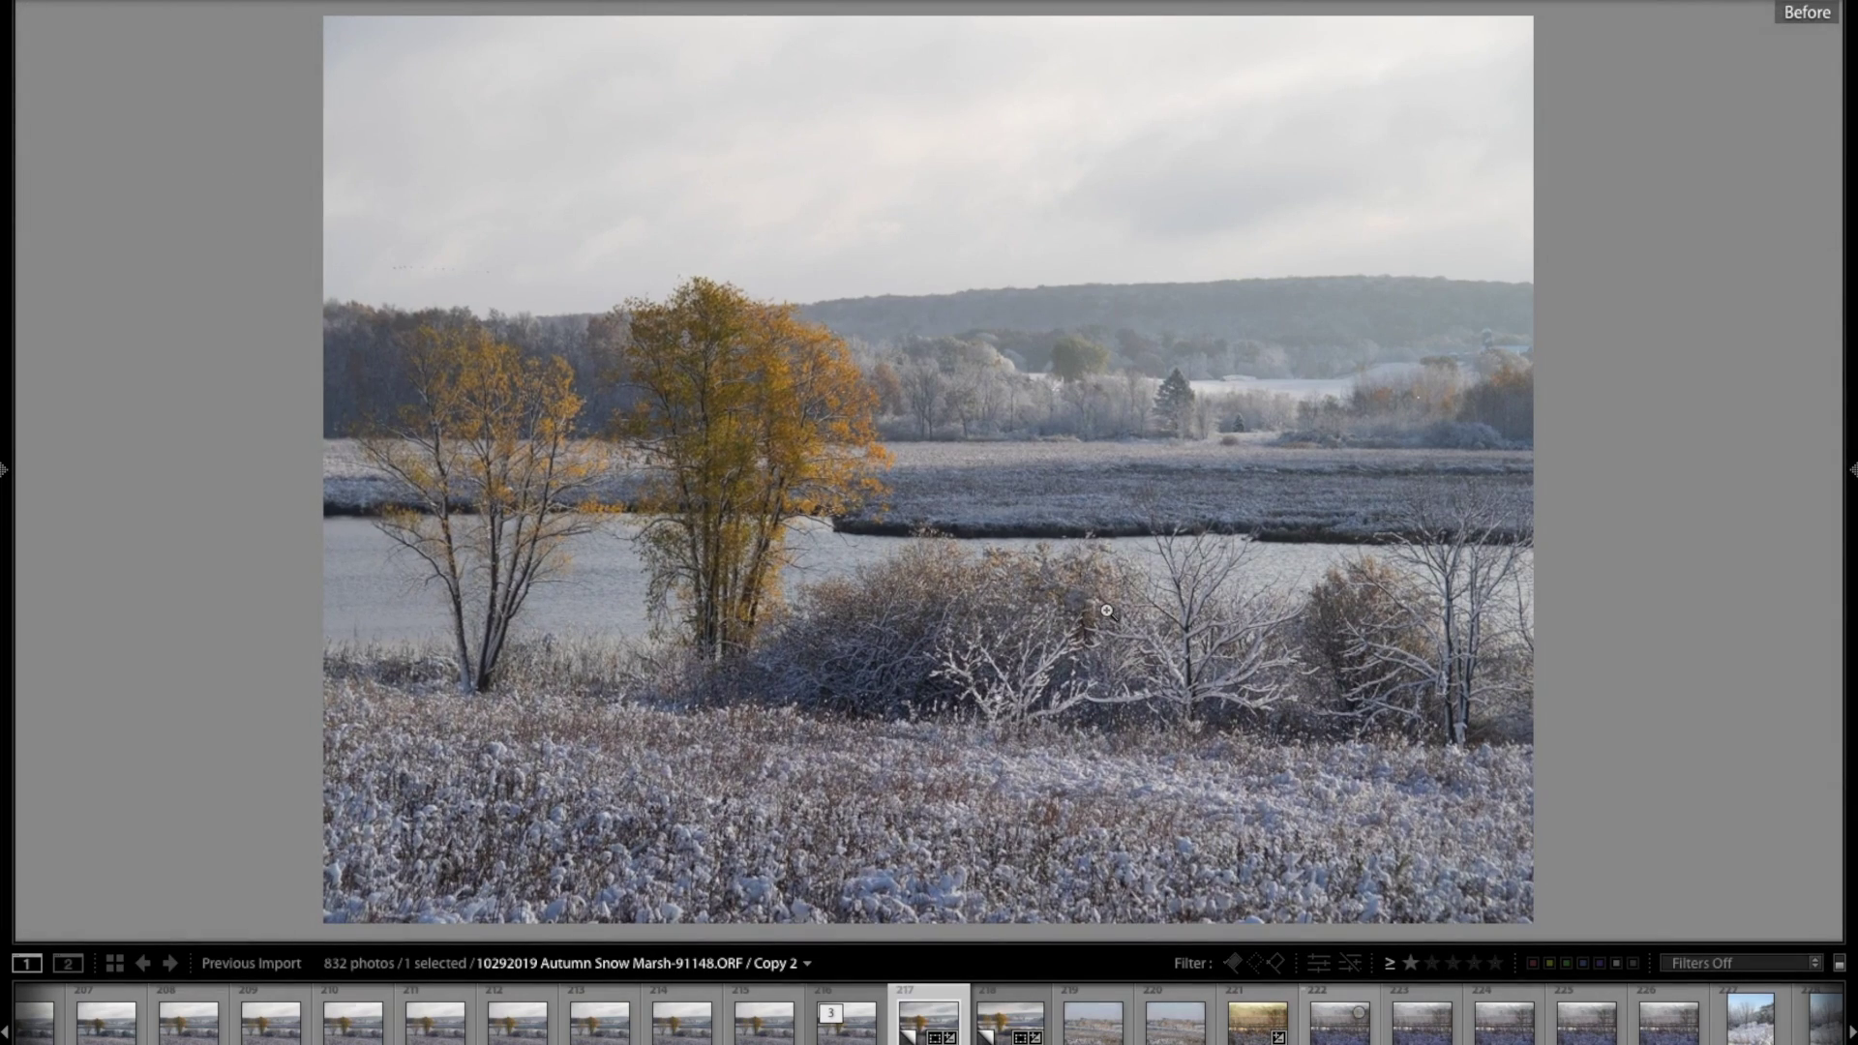
pyautogui.press('Tab')
pyautogui.press('Tab')
pyautogui.hotkey('shift', 'Tab')
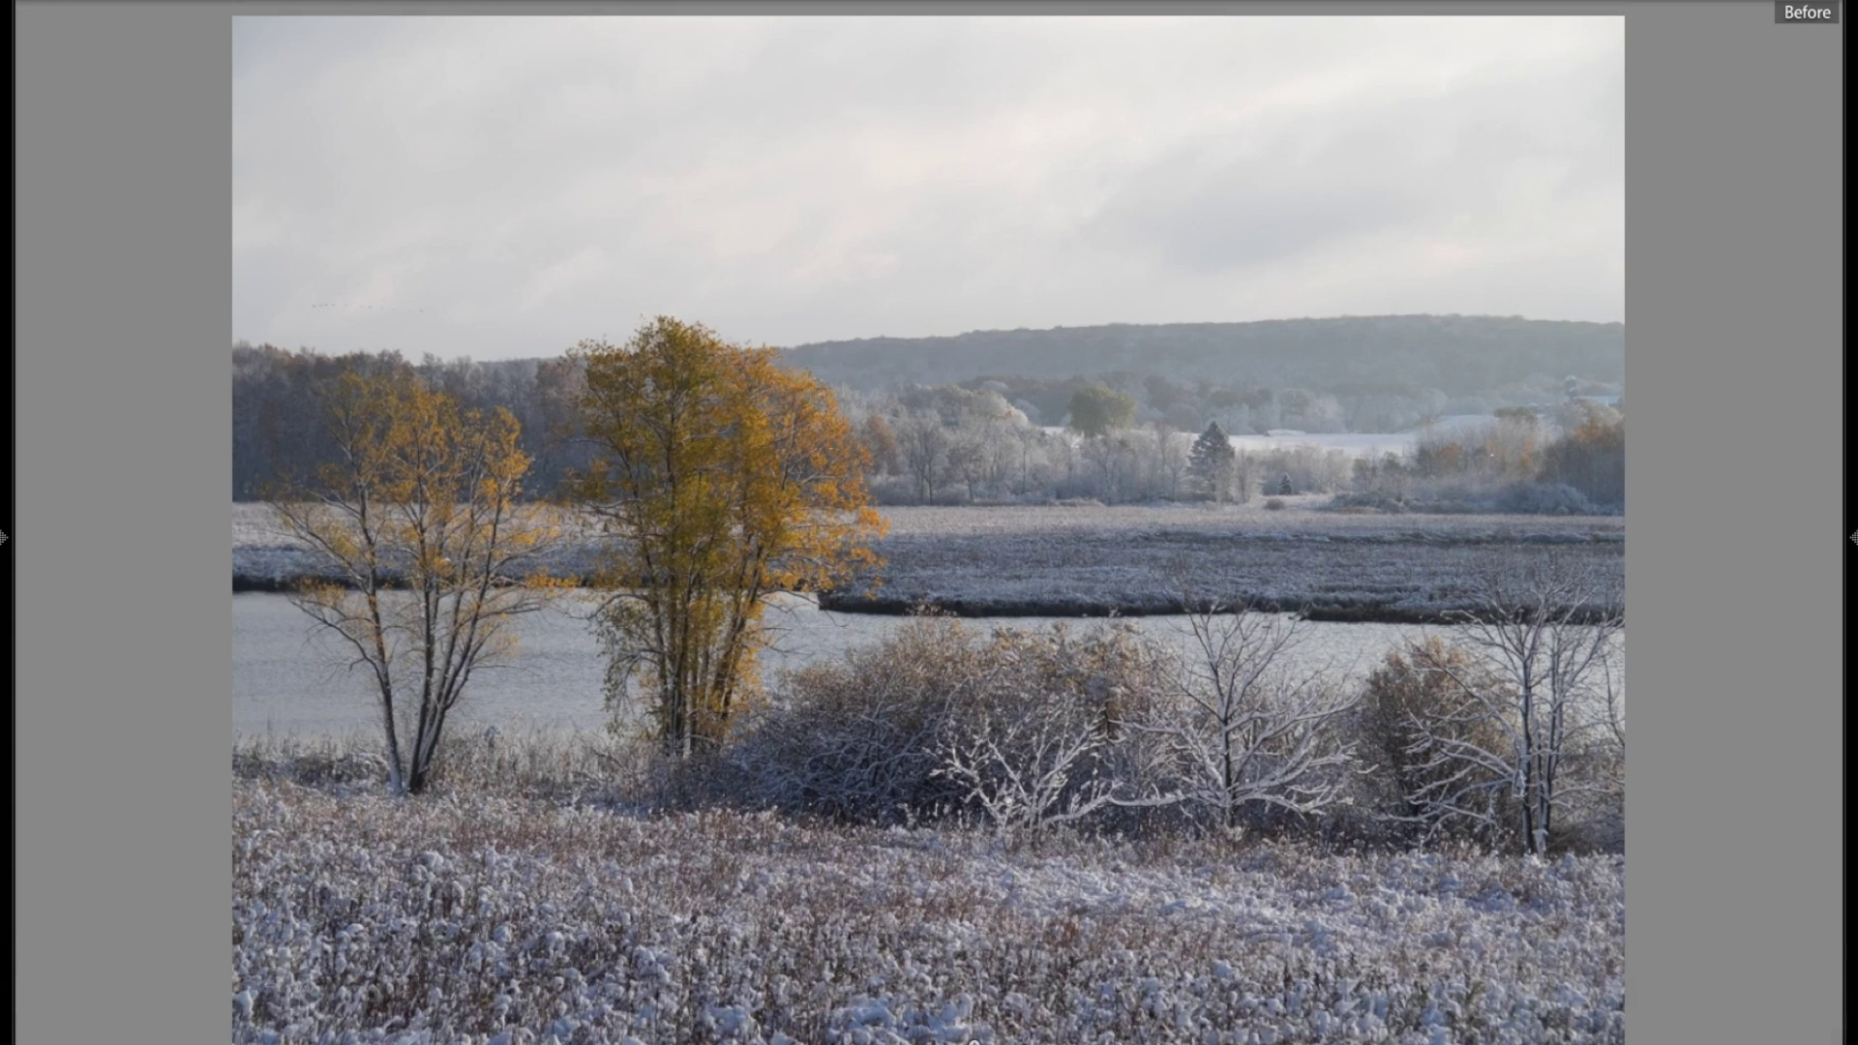
# Switch to Lights Out on black and toggle Before/After to compare with the original.
pyautogui.press('l')
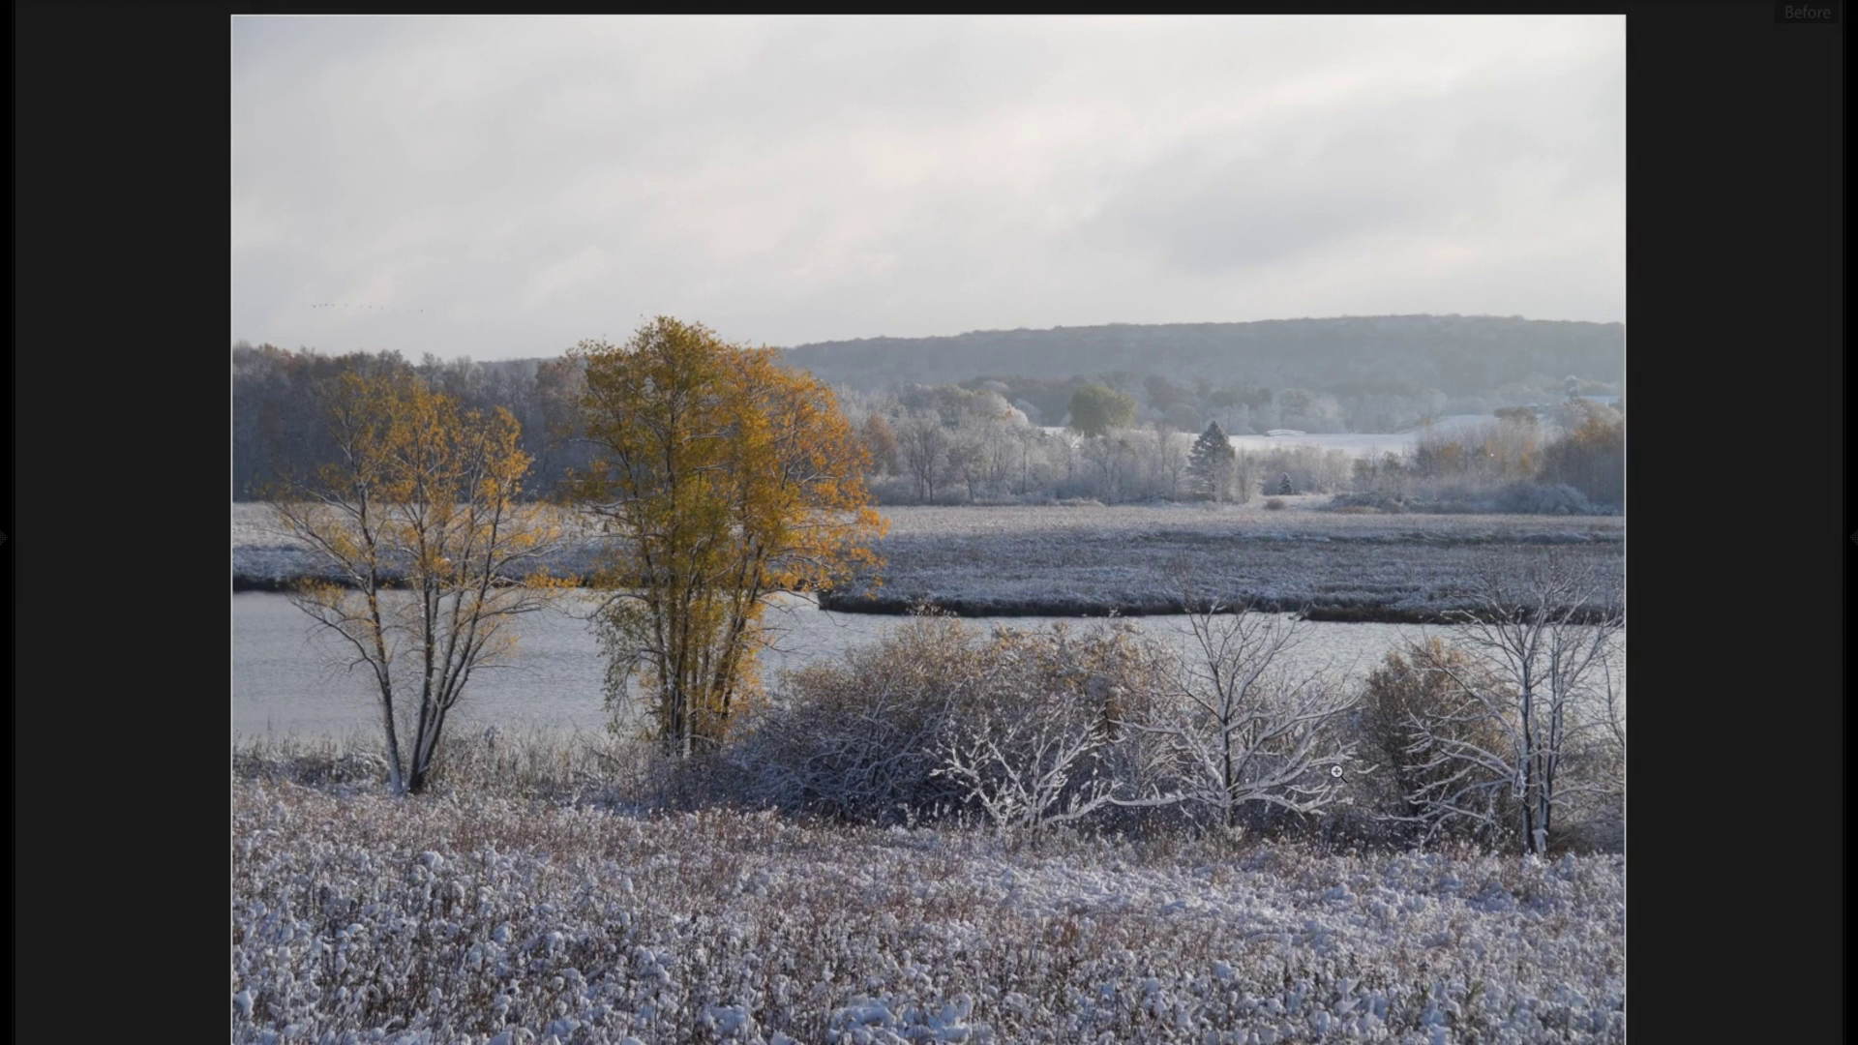
pyautogui.press('l')
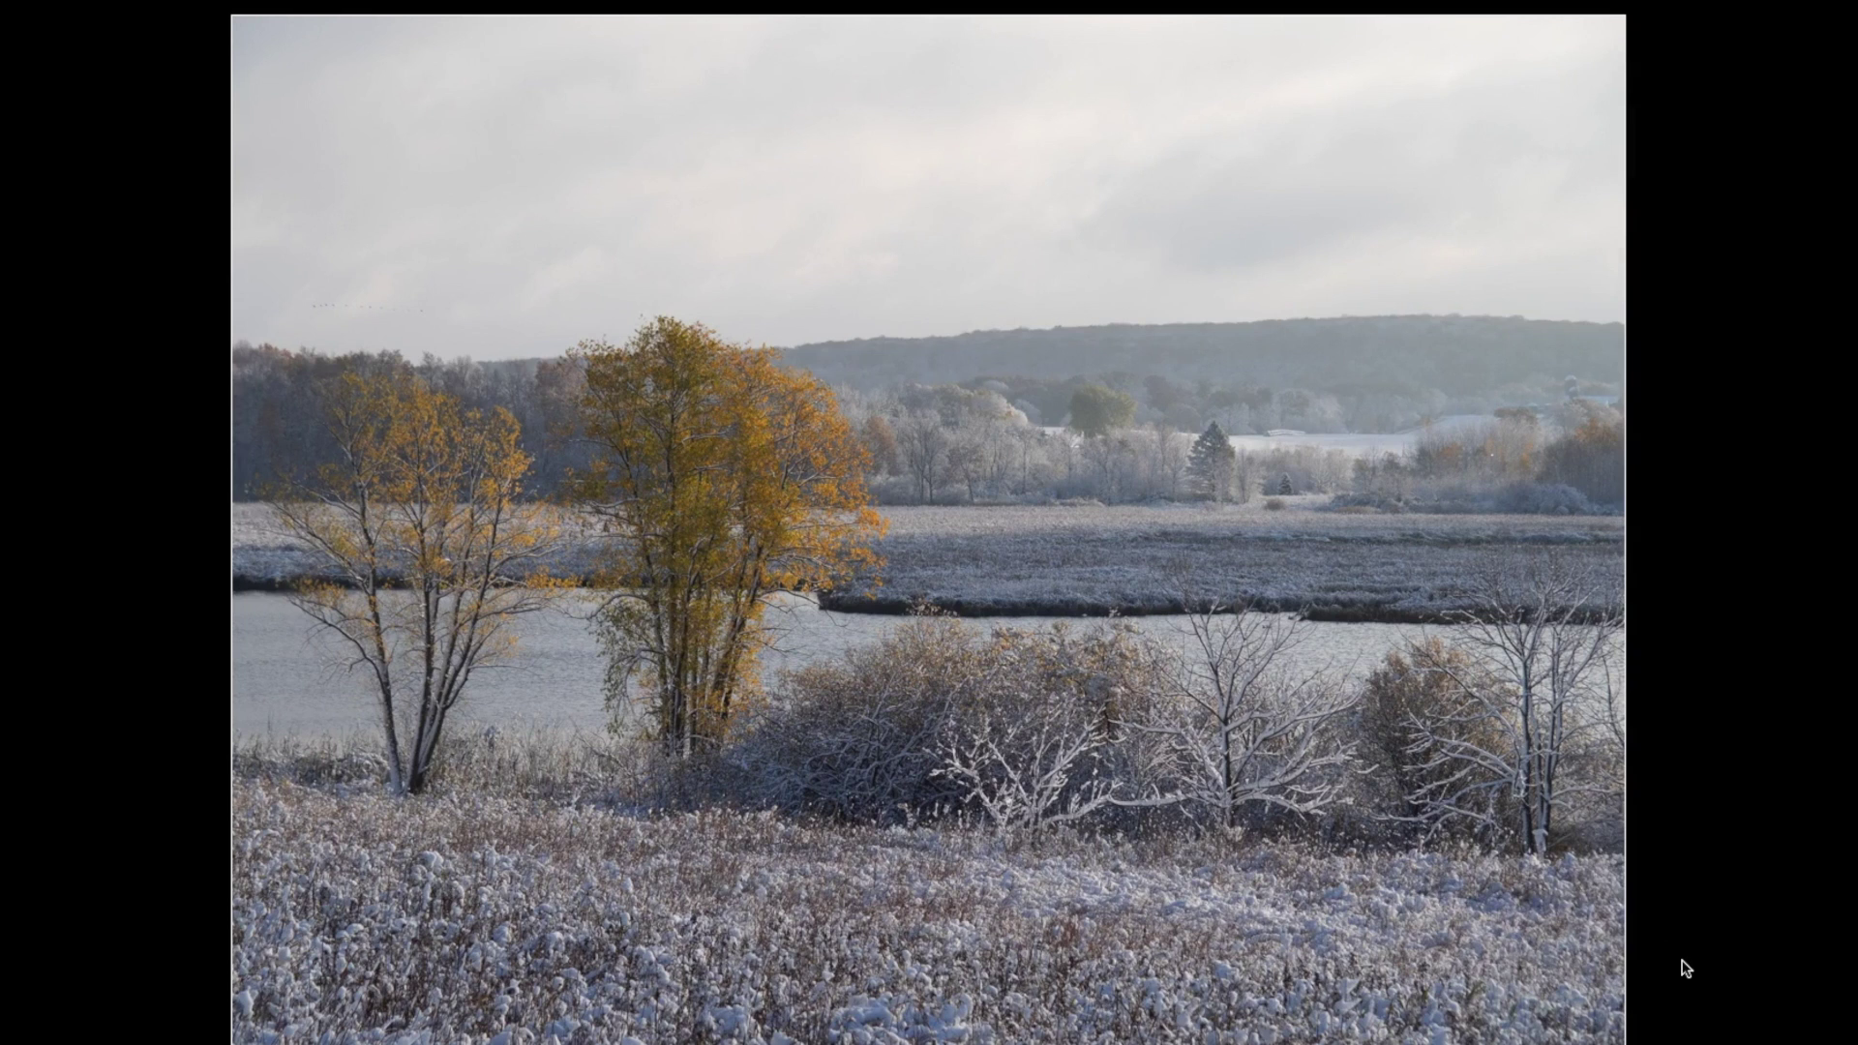
pyautogui.press('\\')
pyautogui.press('\\')
pyautogui.press('\\')
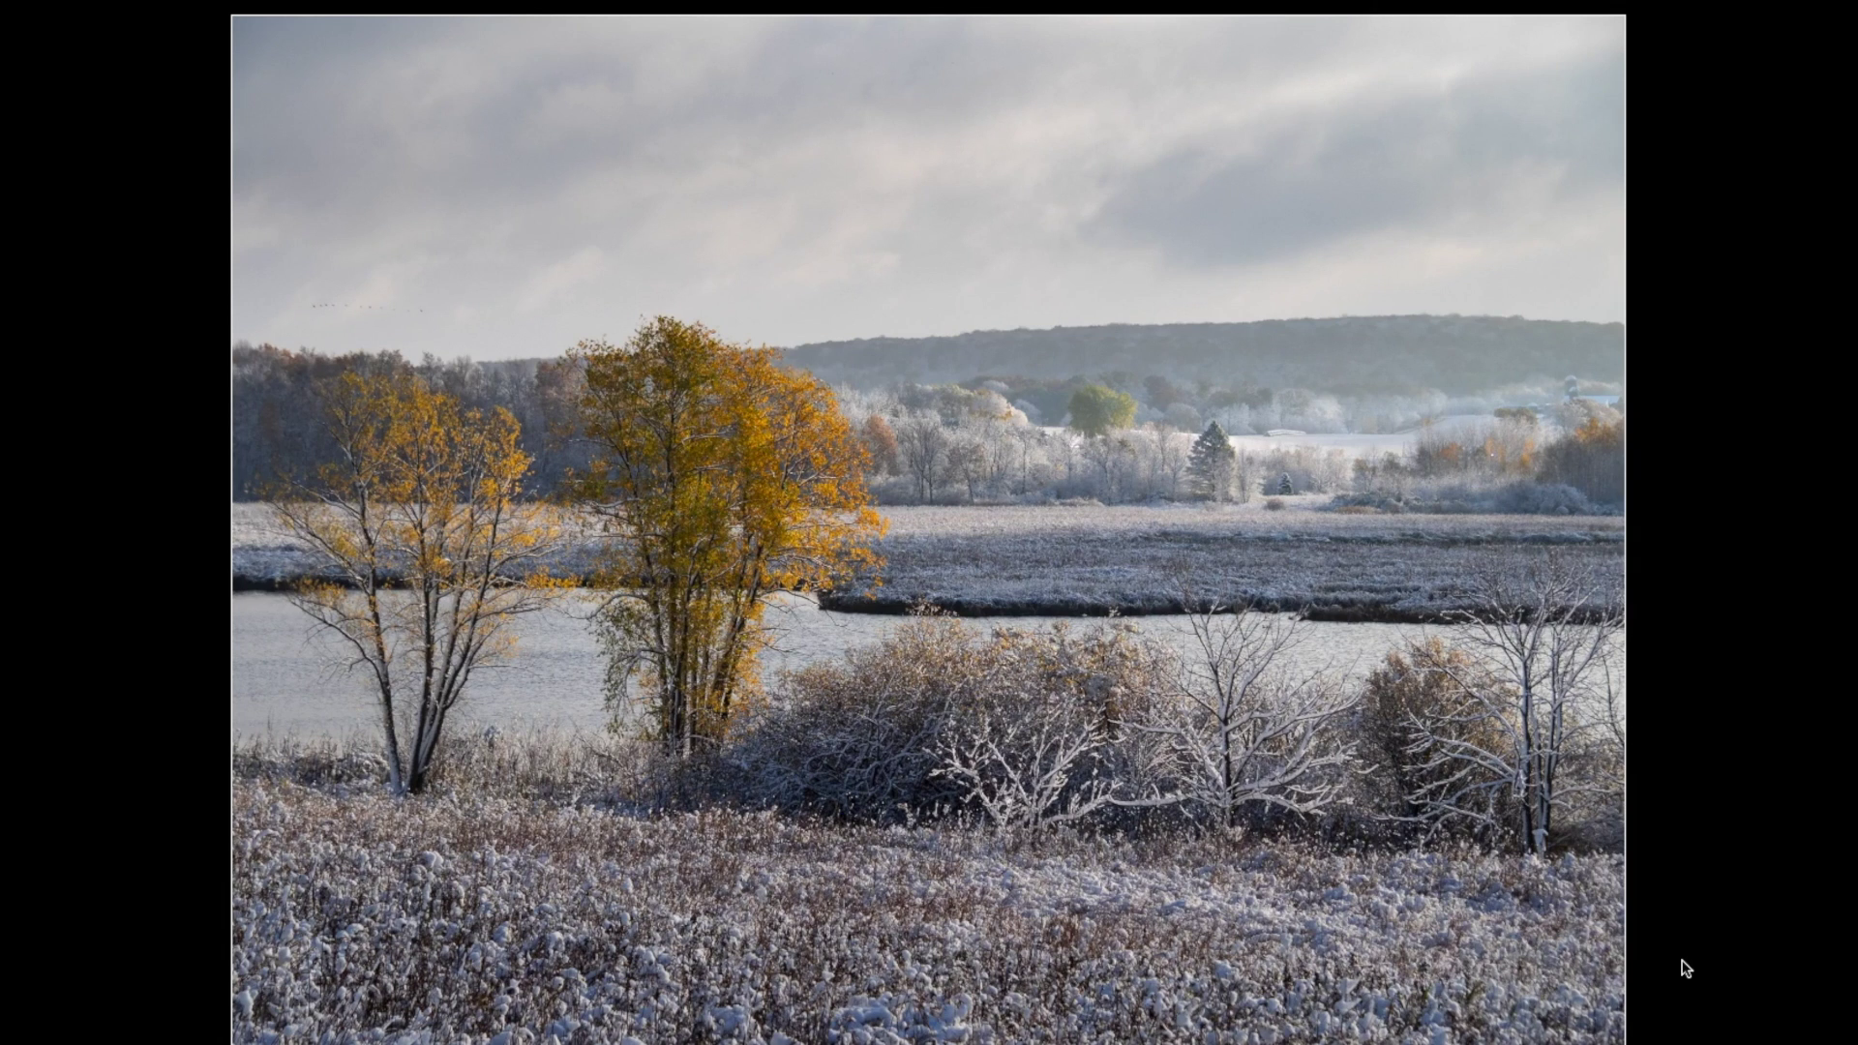
pyautogui.press('\\')
pyautogui.press('\\')
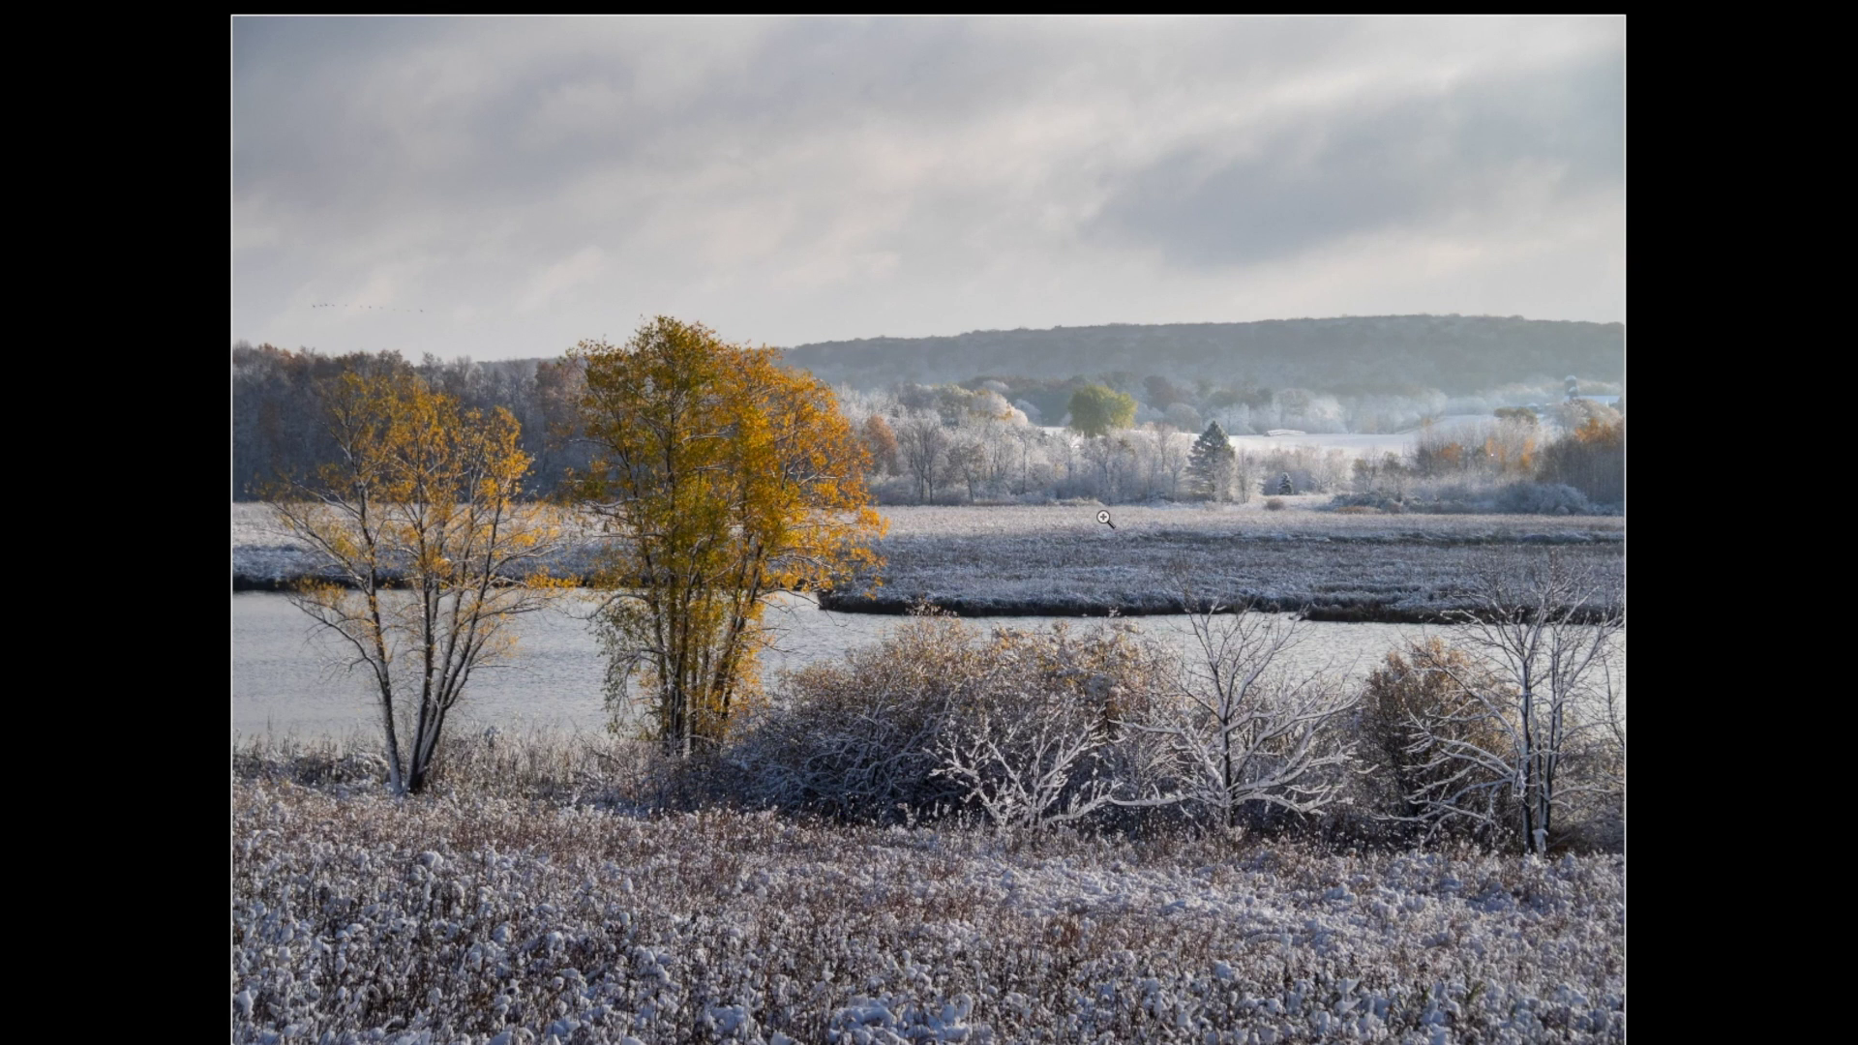
# Exit lights-out mode, restore the side panels, and collapse the left panel to enlarge the photo.
pyautogui.press('l')
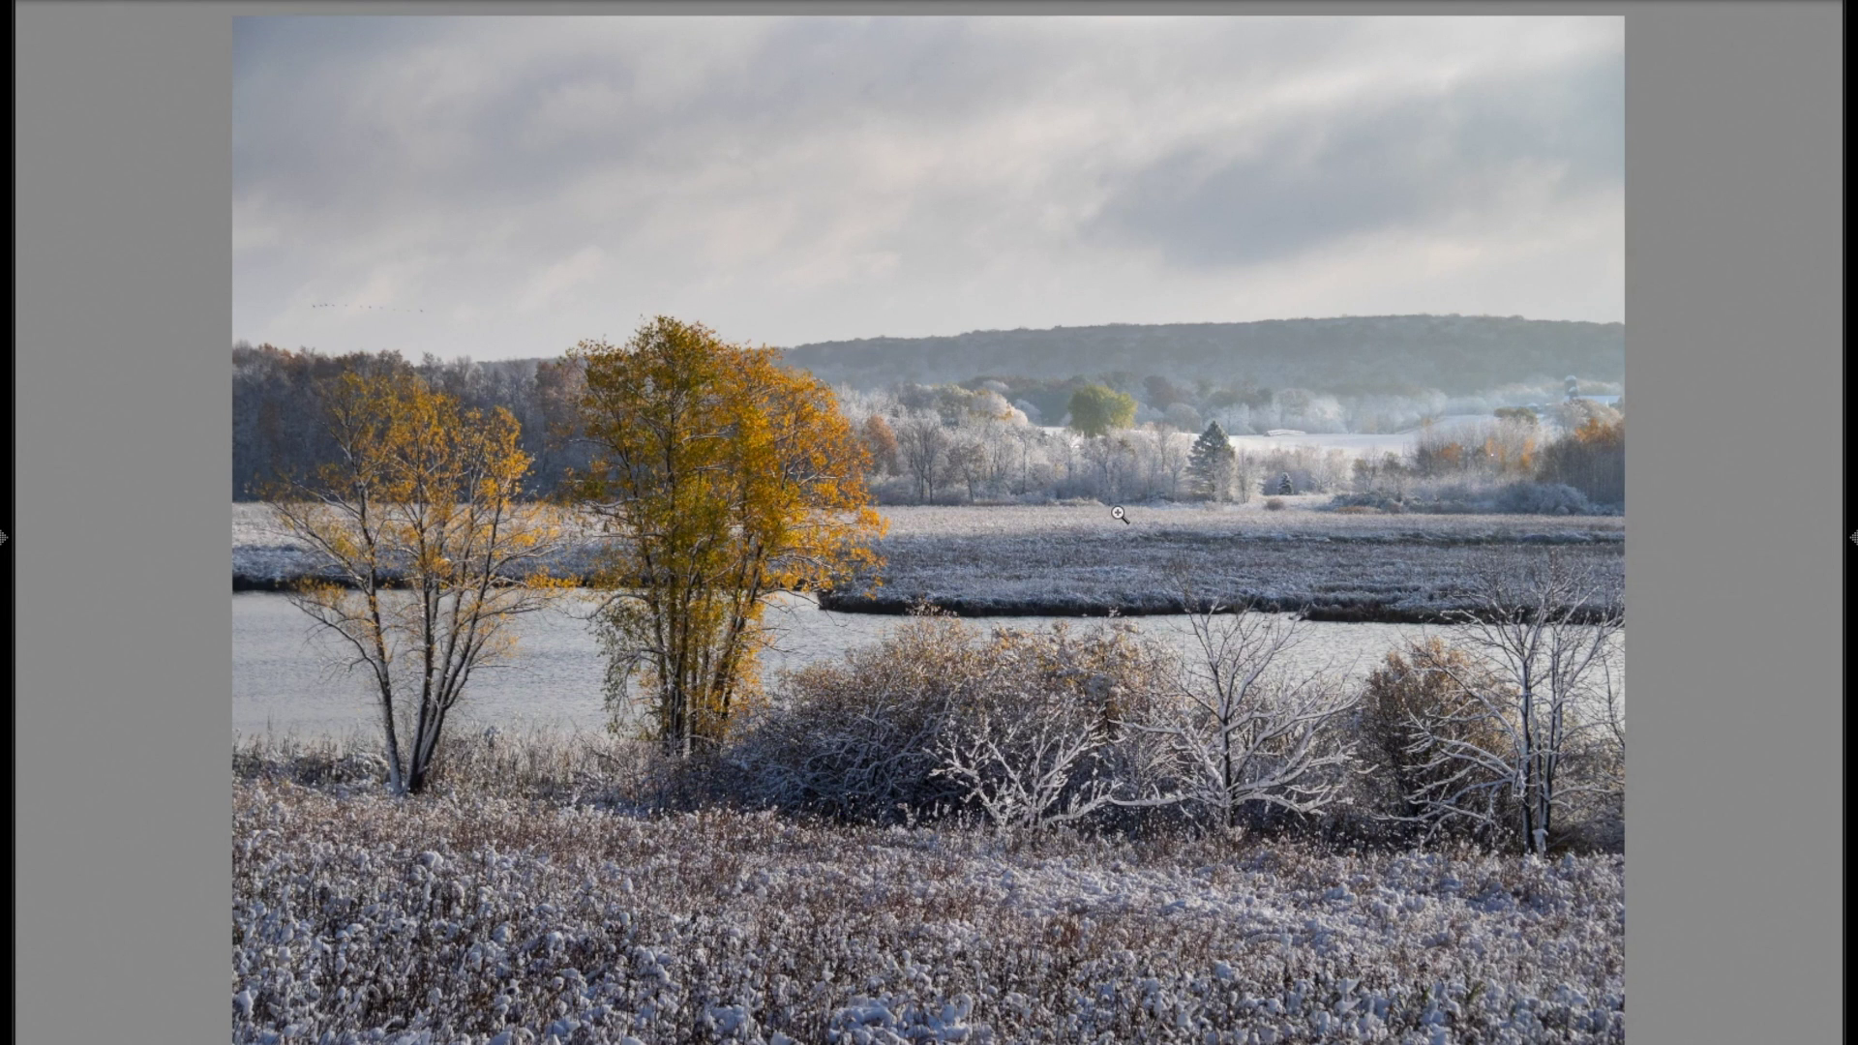
pyautogui.press('Tab')
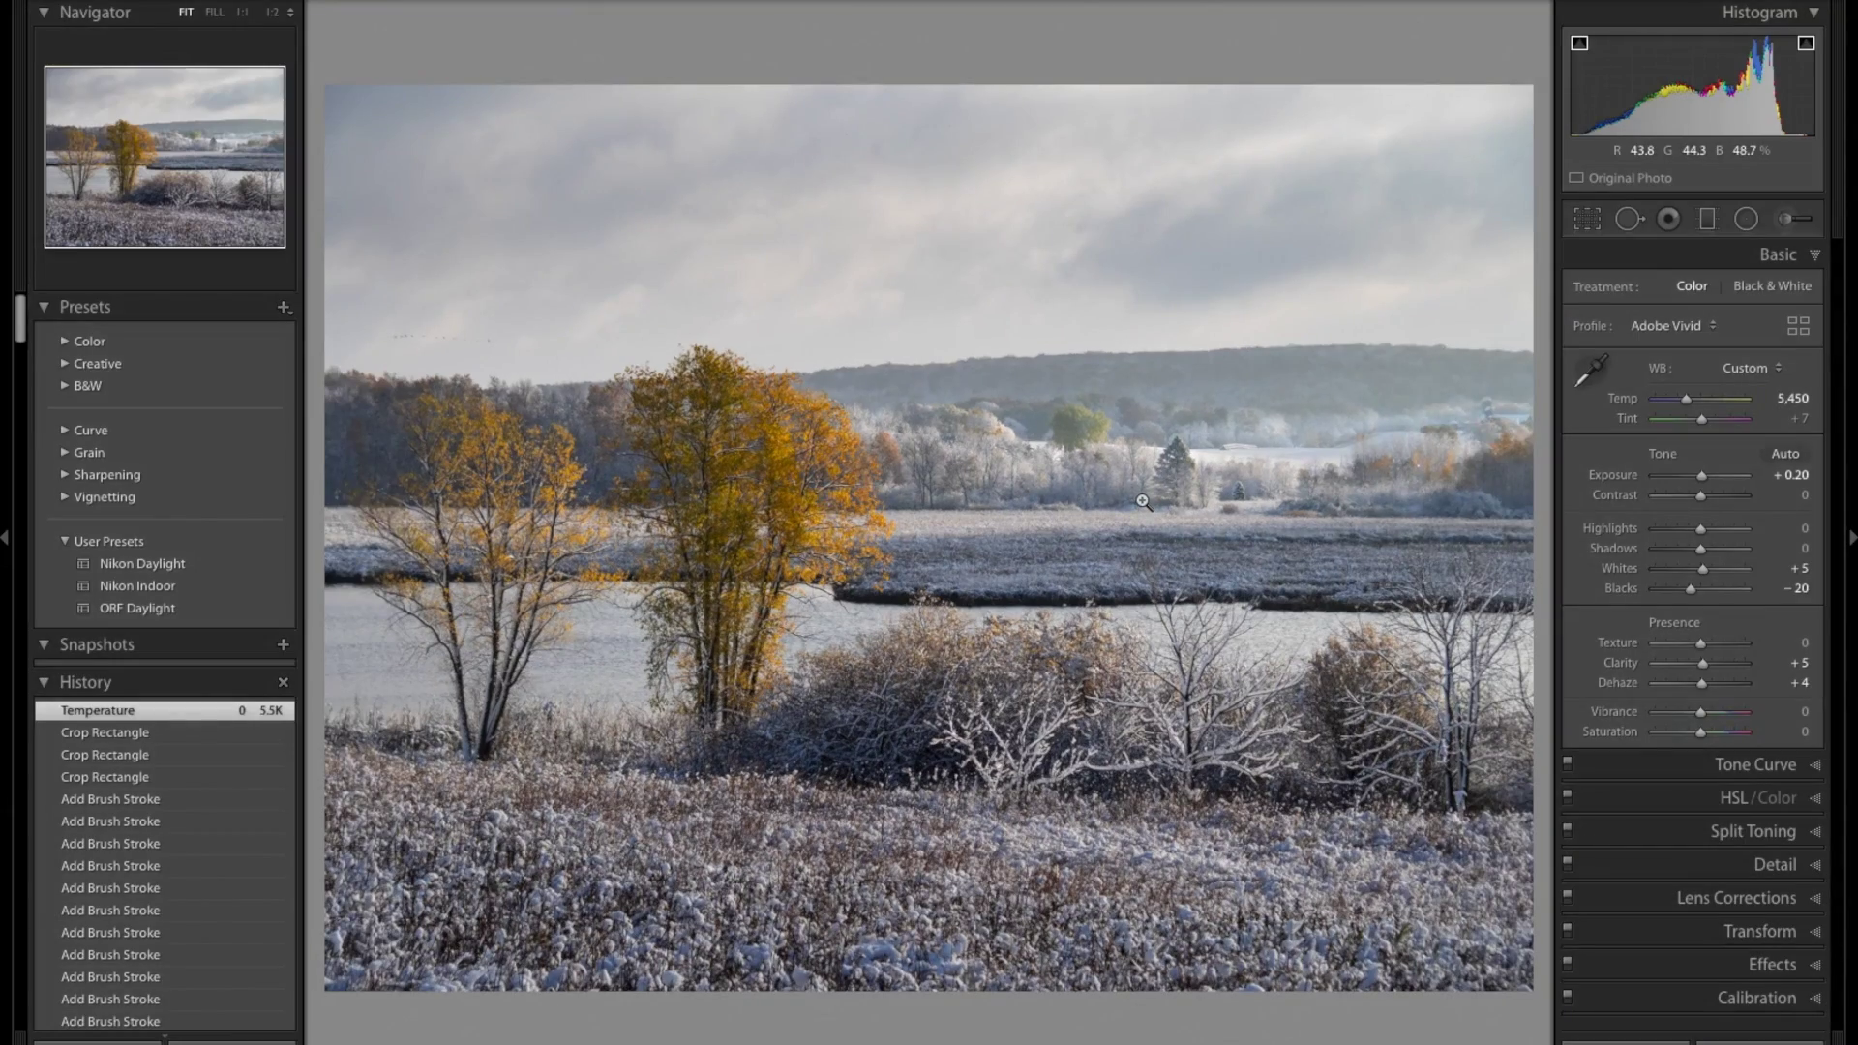
pyautogui.press('Tab')
pyautogui.press('Tab')
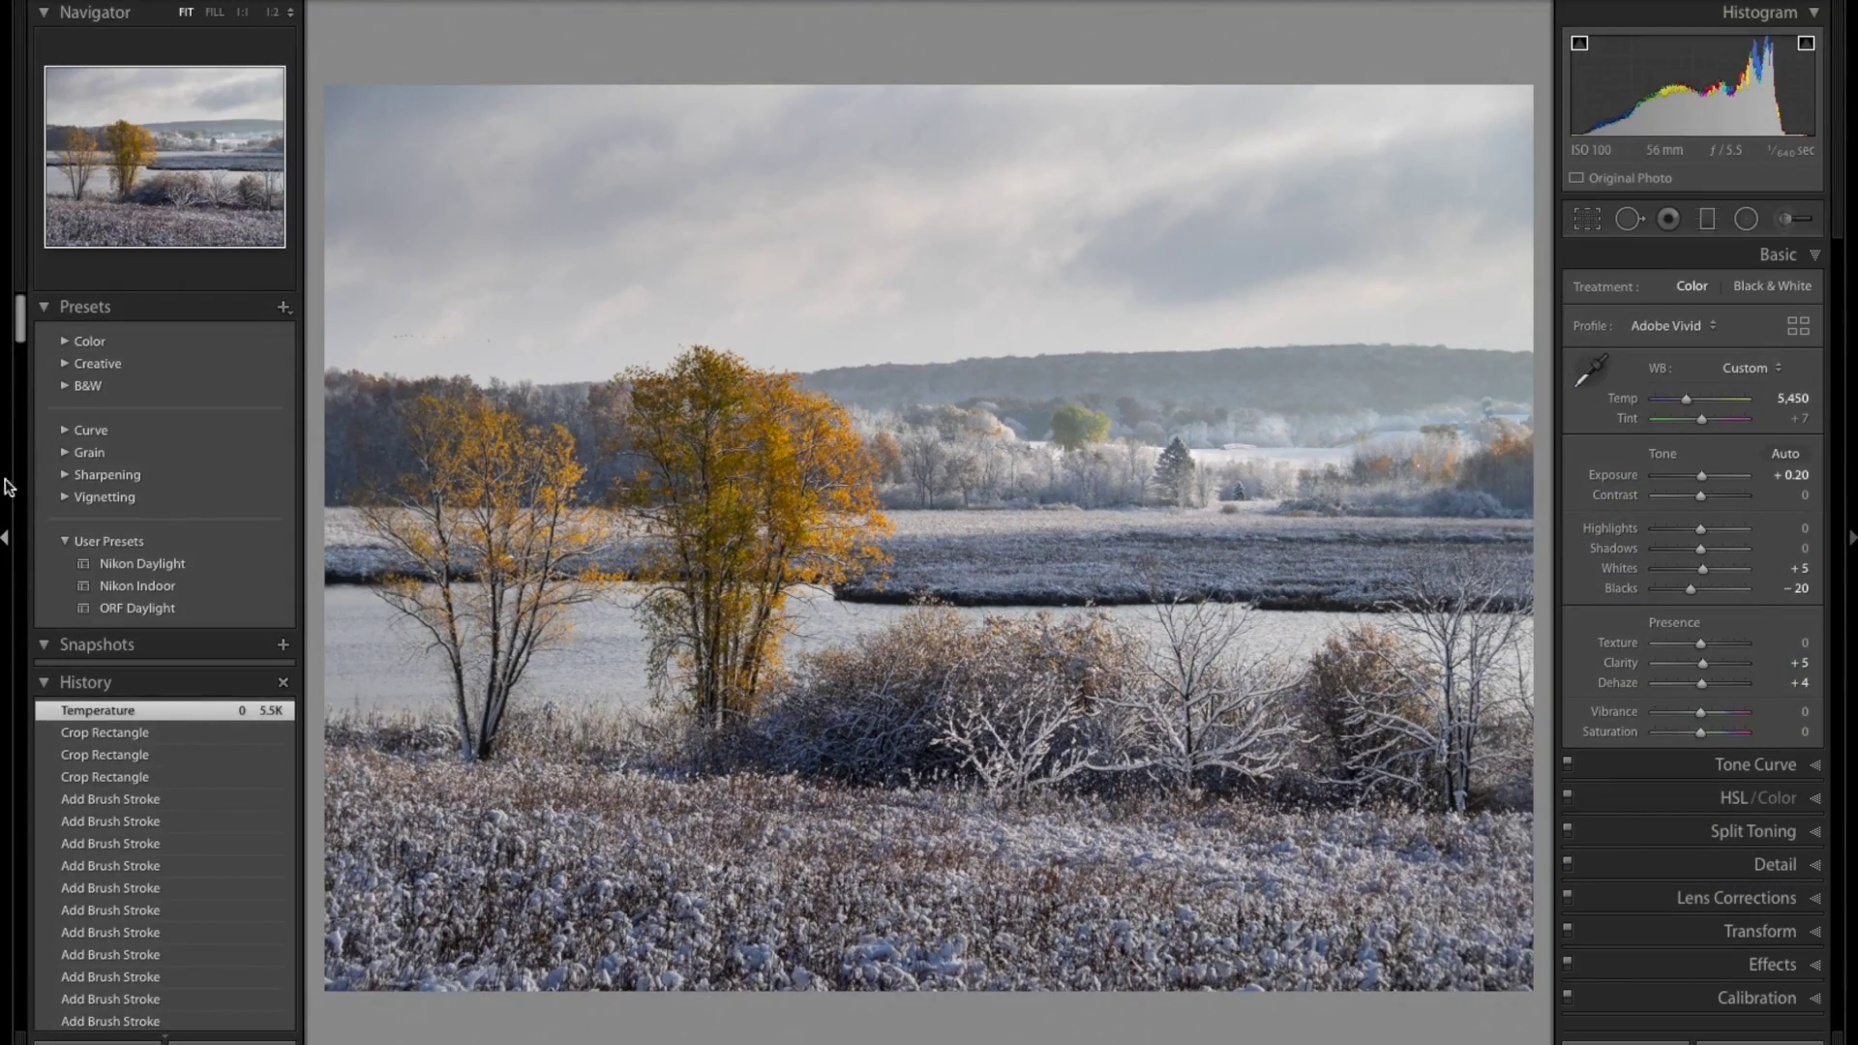
pyautogui.click(4, 544)
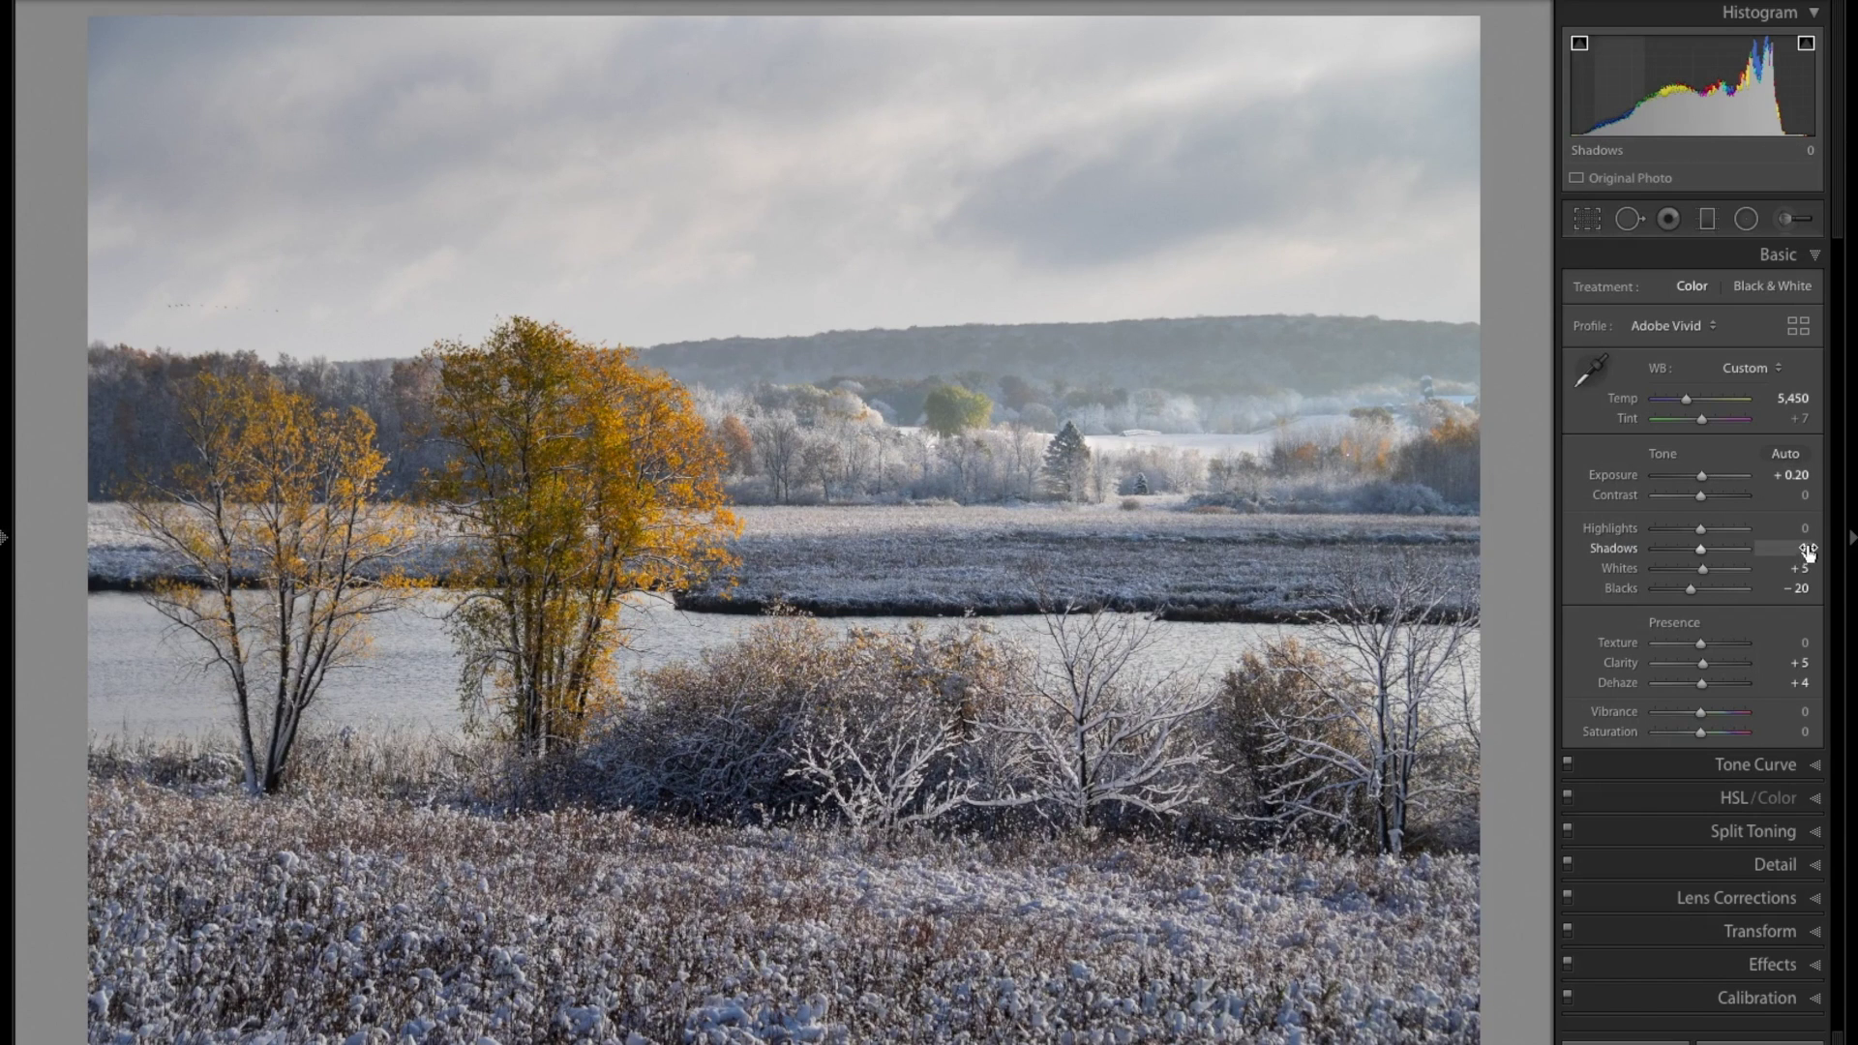
# Start an Adjustment Brush using the Shadows effect preset, with Blacks set to 5.
pyautogui.press('k')
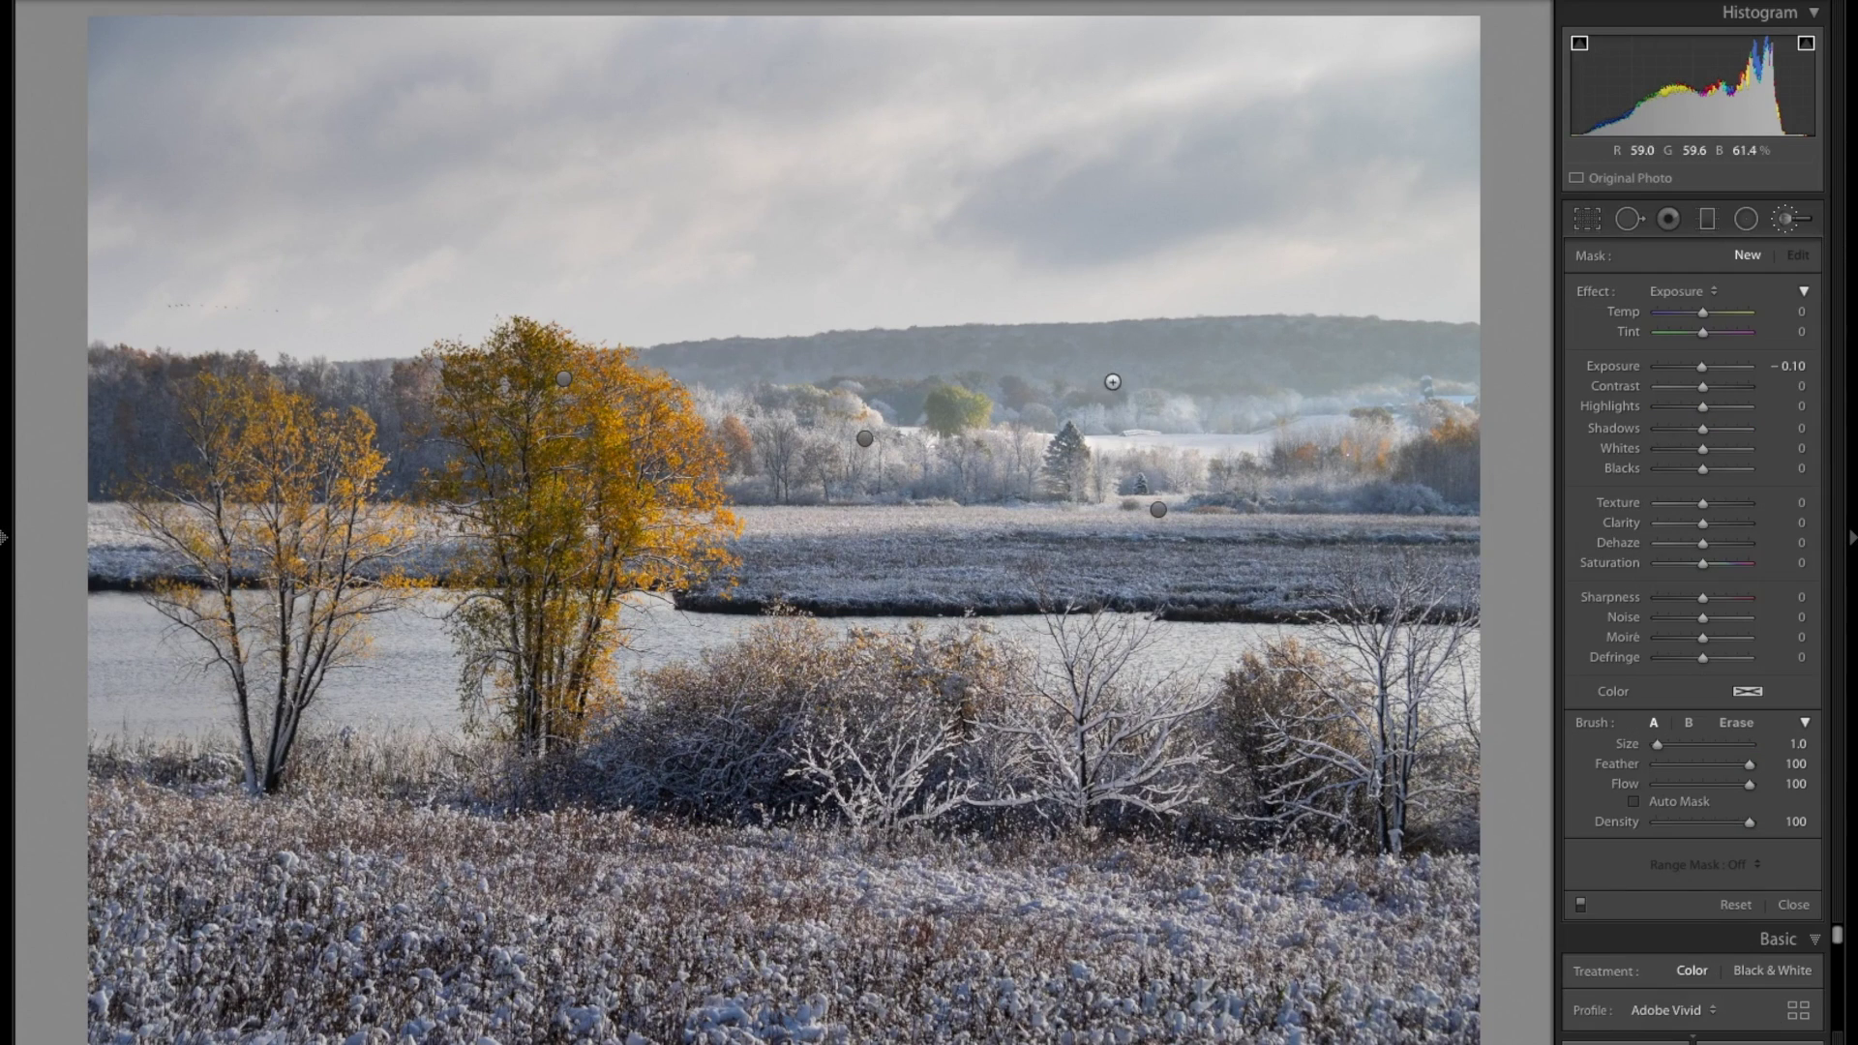
pyautogui.click(1689, 295)
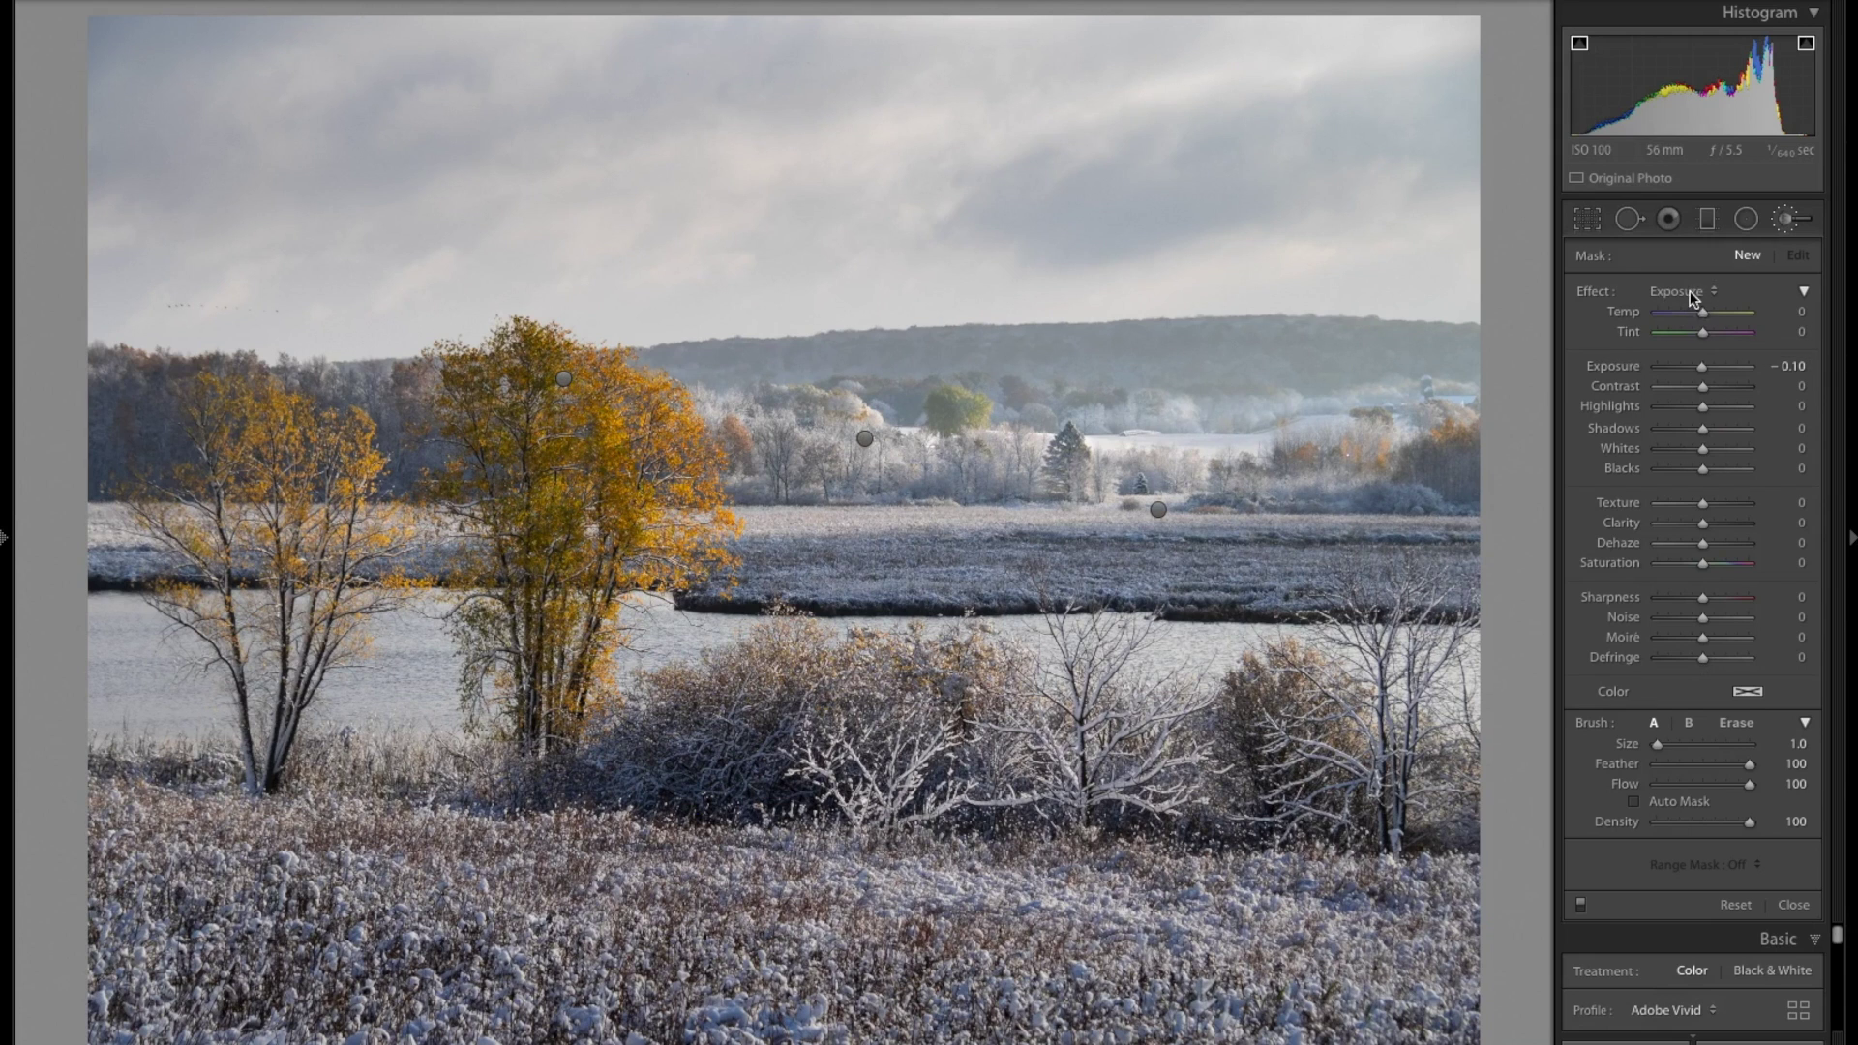
pyautogui.click(1657, 335)
pyautogui.click(1797, 429)
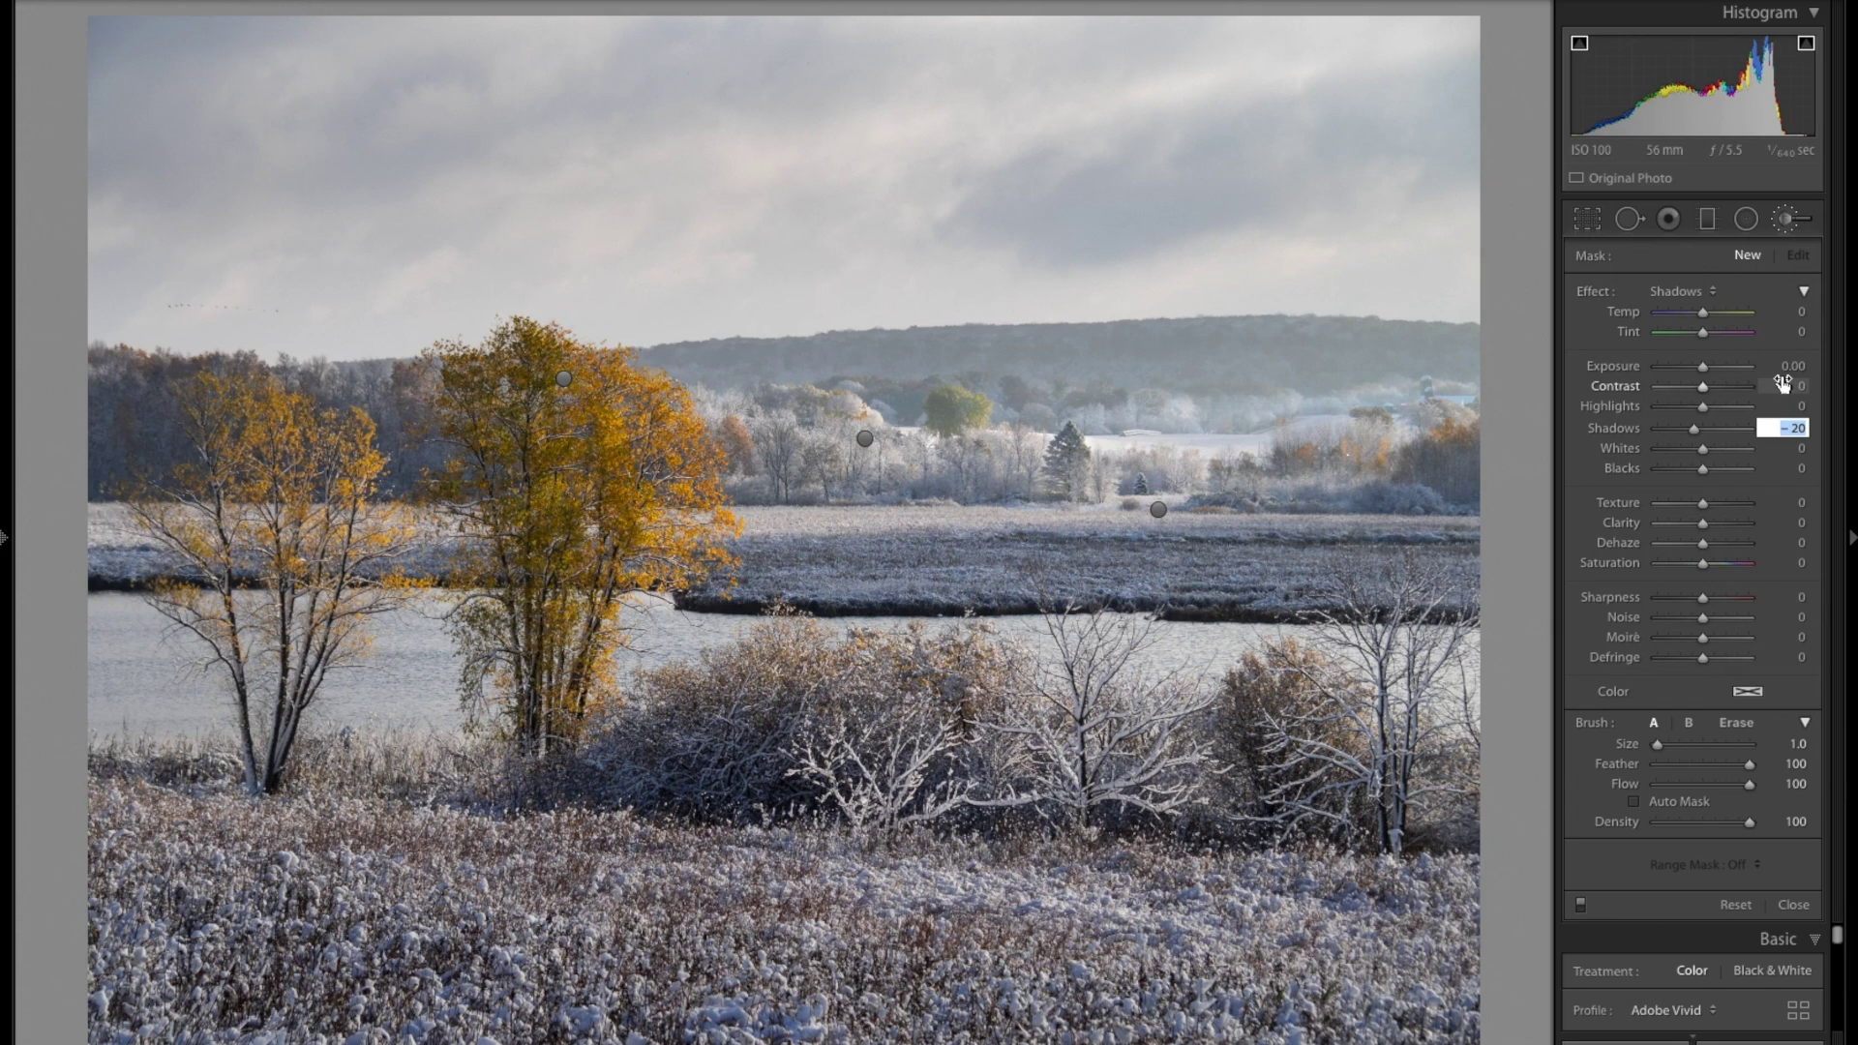
pyautogui.scroll(3, 1452, 472)
pyautogui.scroll(1, 1452, 472)
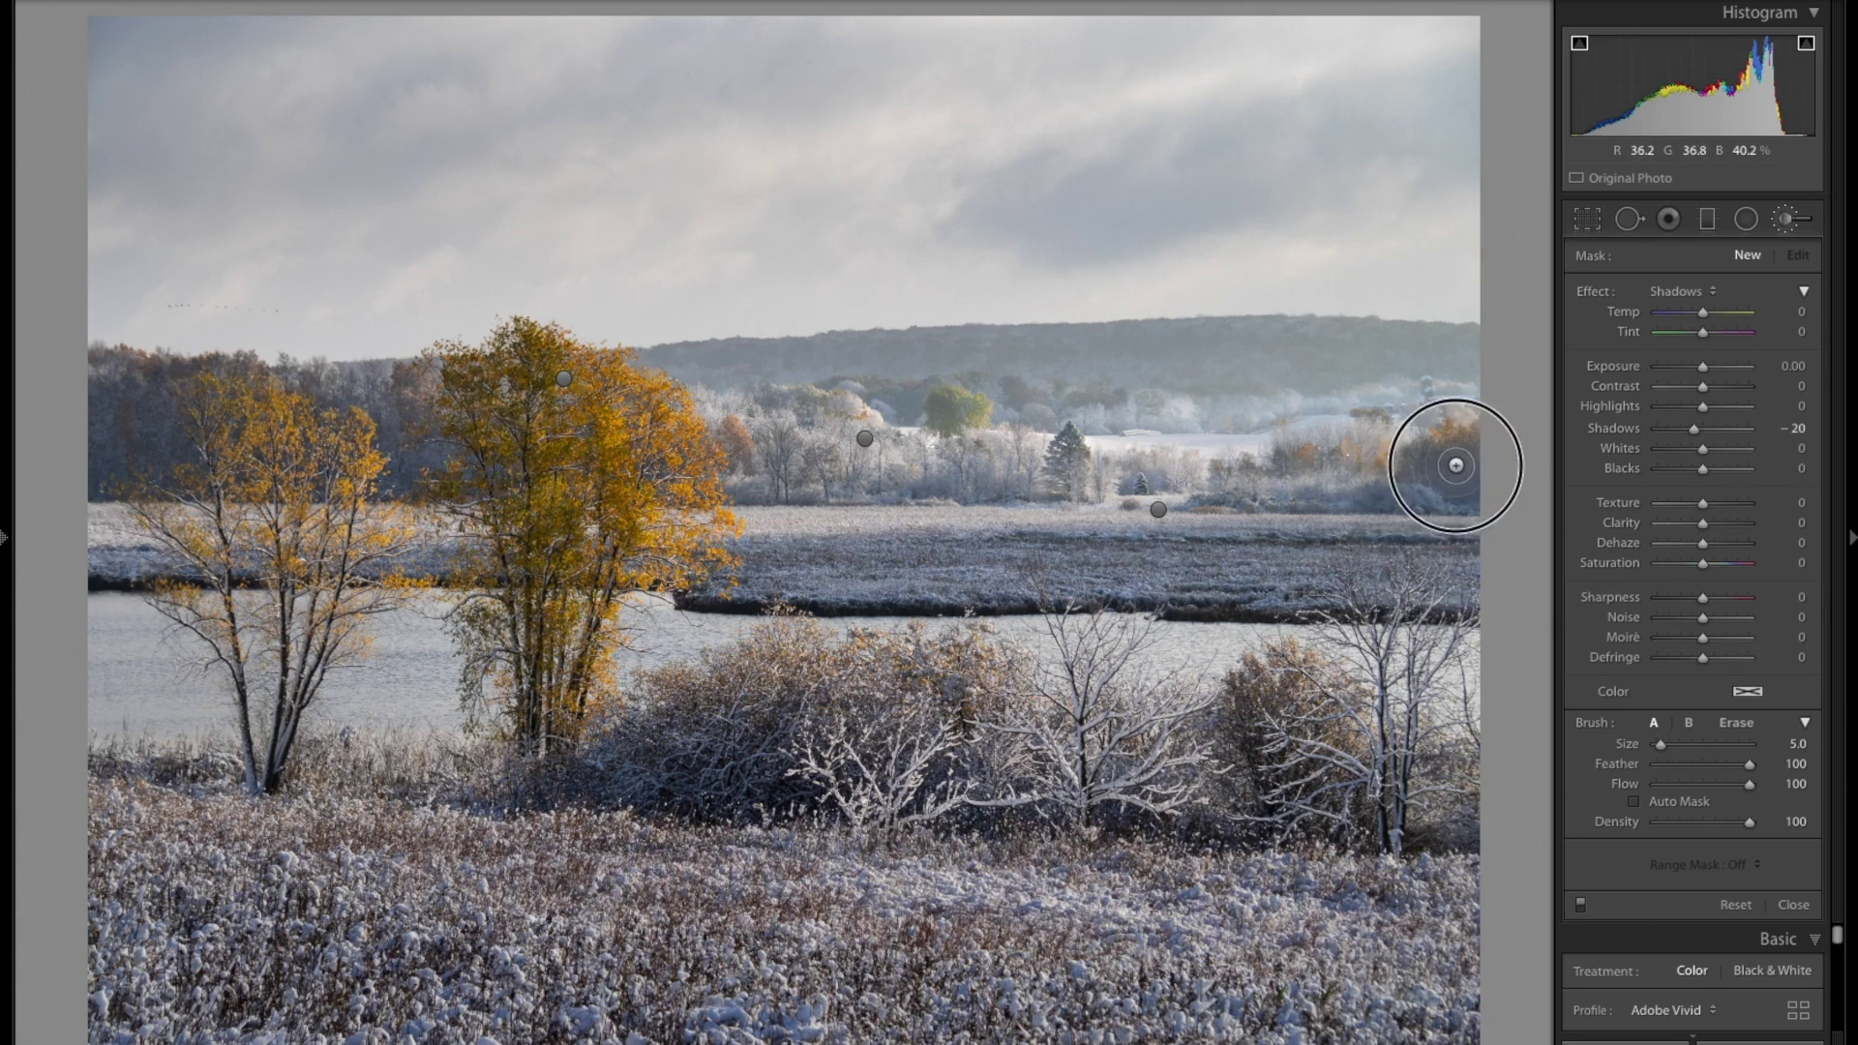
pyautogui.scroll(1, 1499, 493)
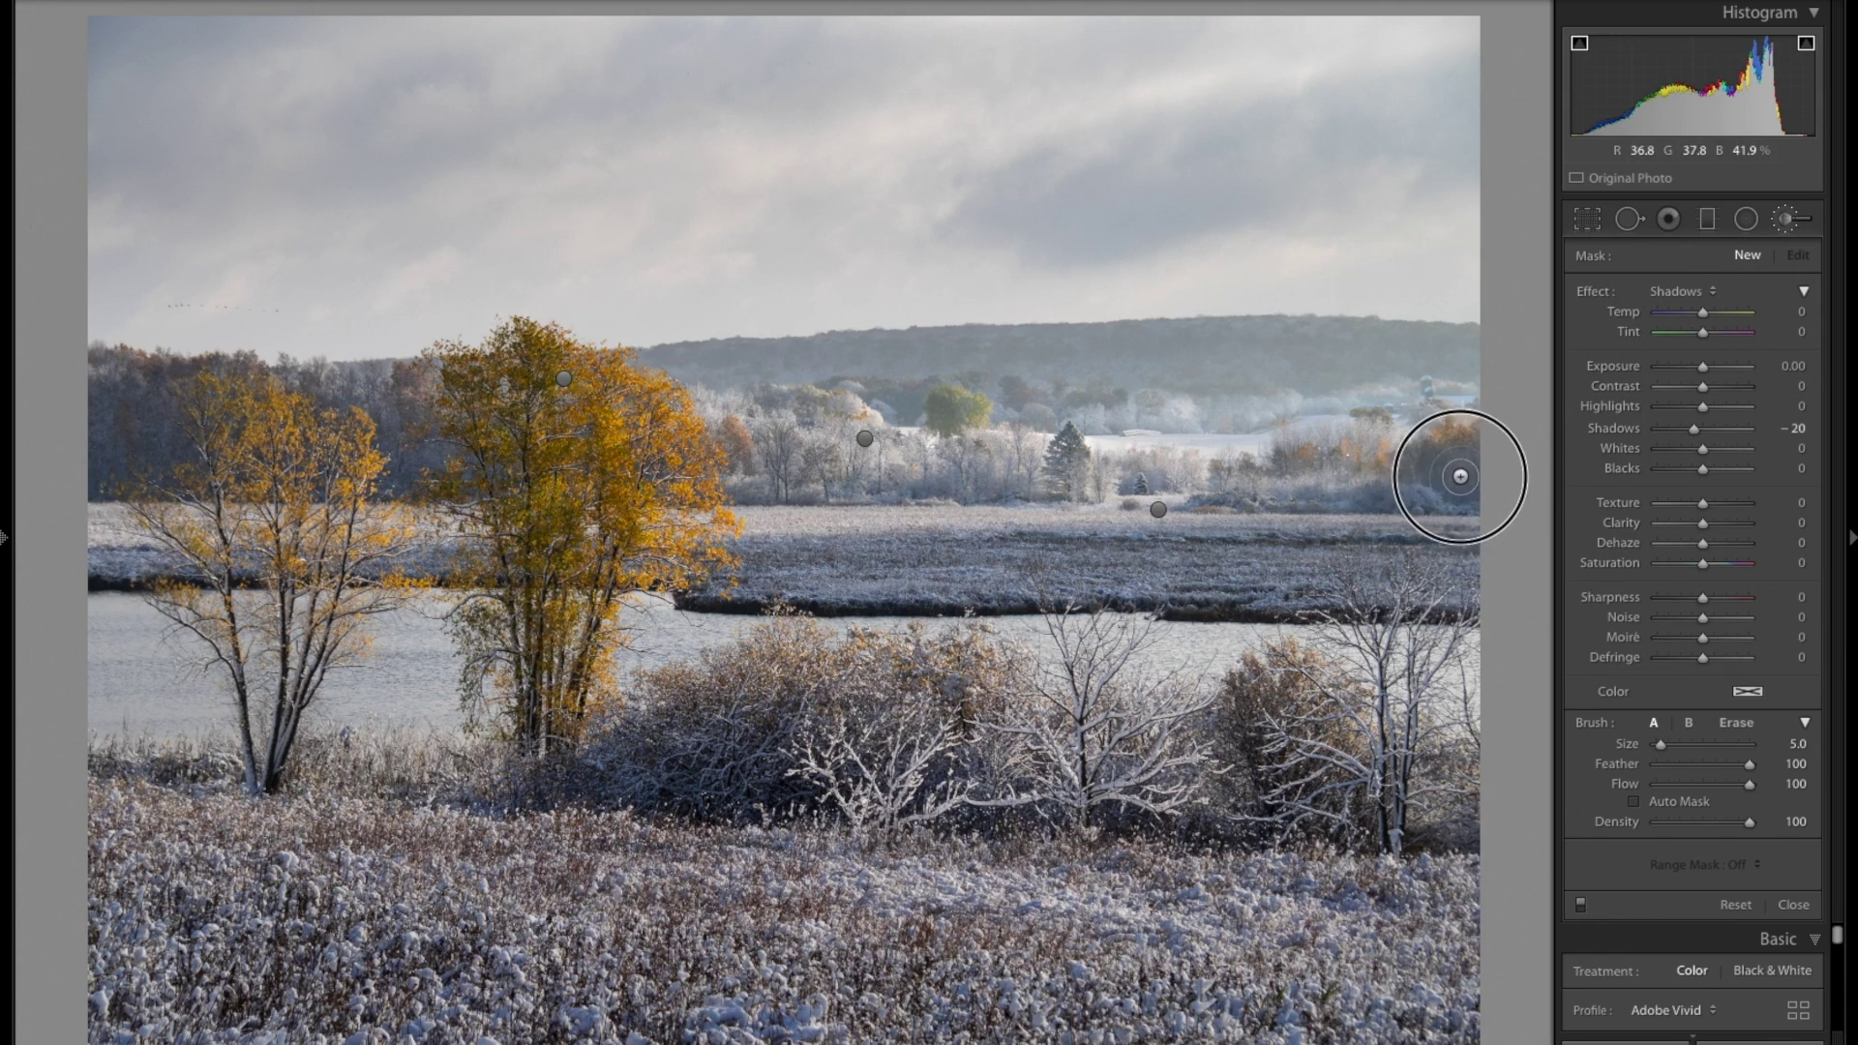
pyautogui.click(1780, 466)
pyautogui.write('5')
pyautogui.press('Return')
# Paint at the right edge, set Shadows -30 and Blacks -5, and brush over the trees.
pyautogui.click(1463, 489)
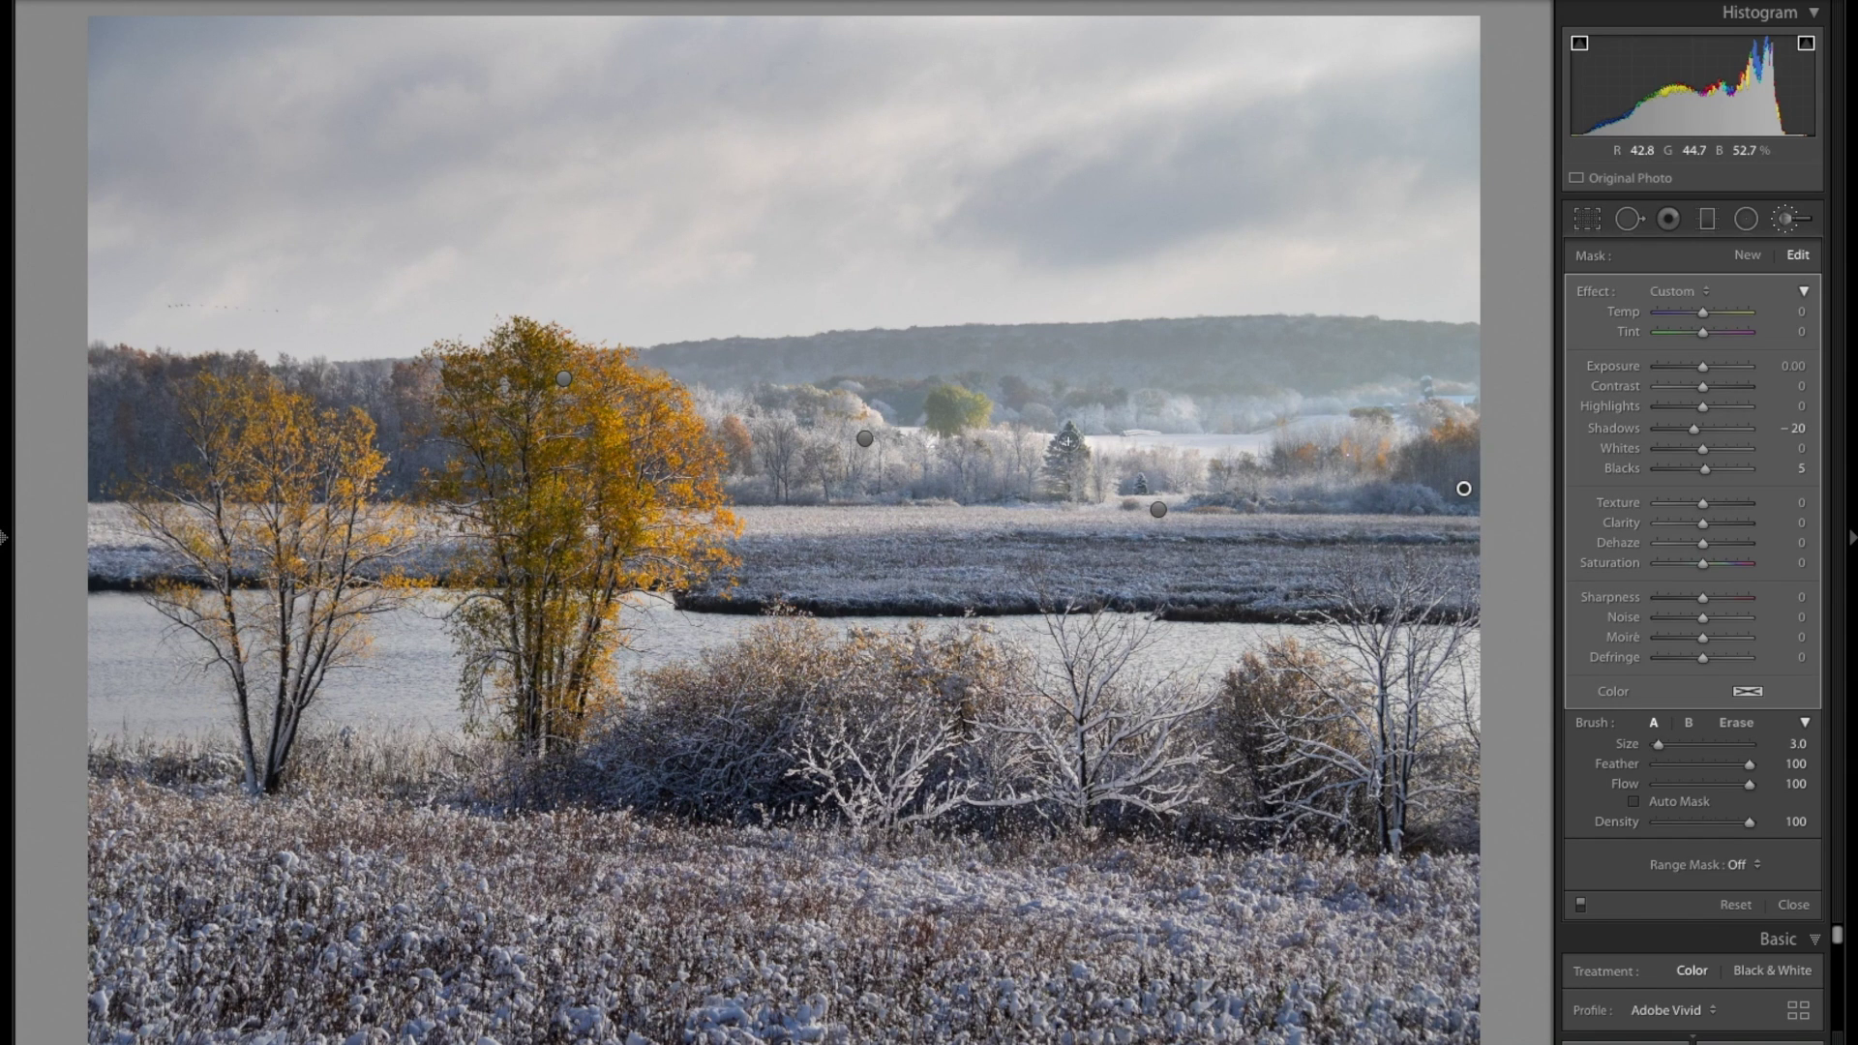
pyautogui.press('h')
pyautogui.click(1796, 407)
pyautogui.write('-10')
pyautogui.press('Return')
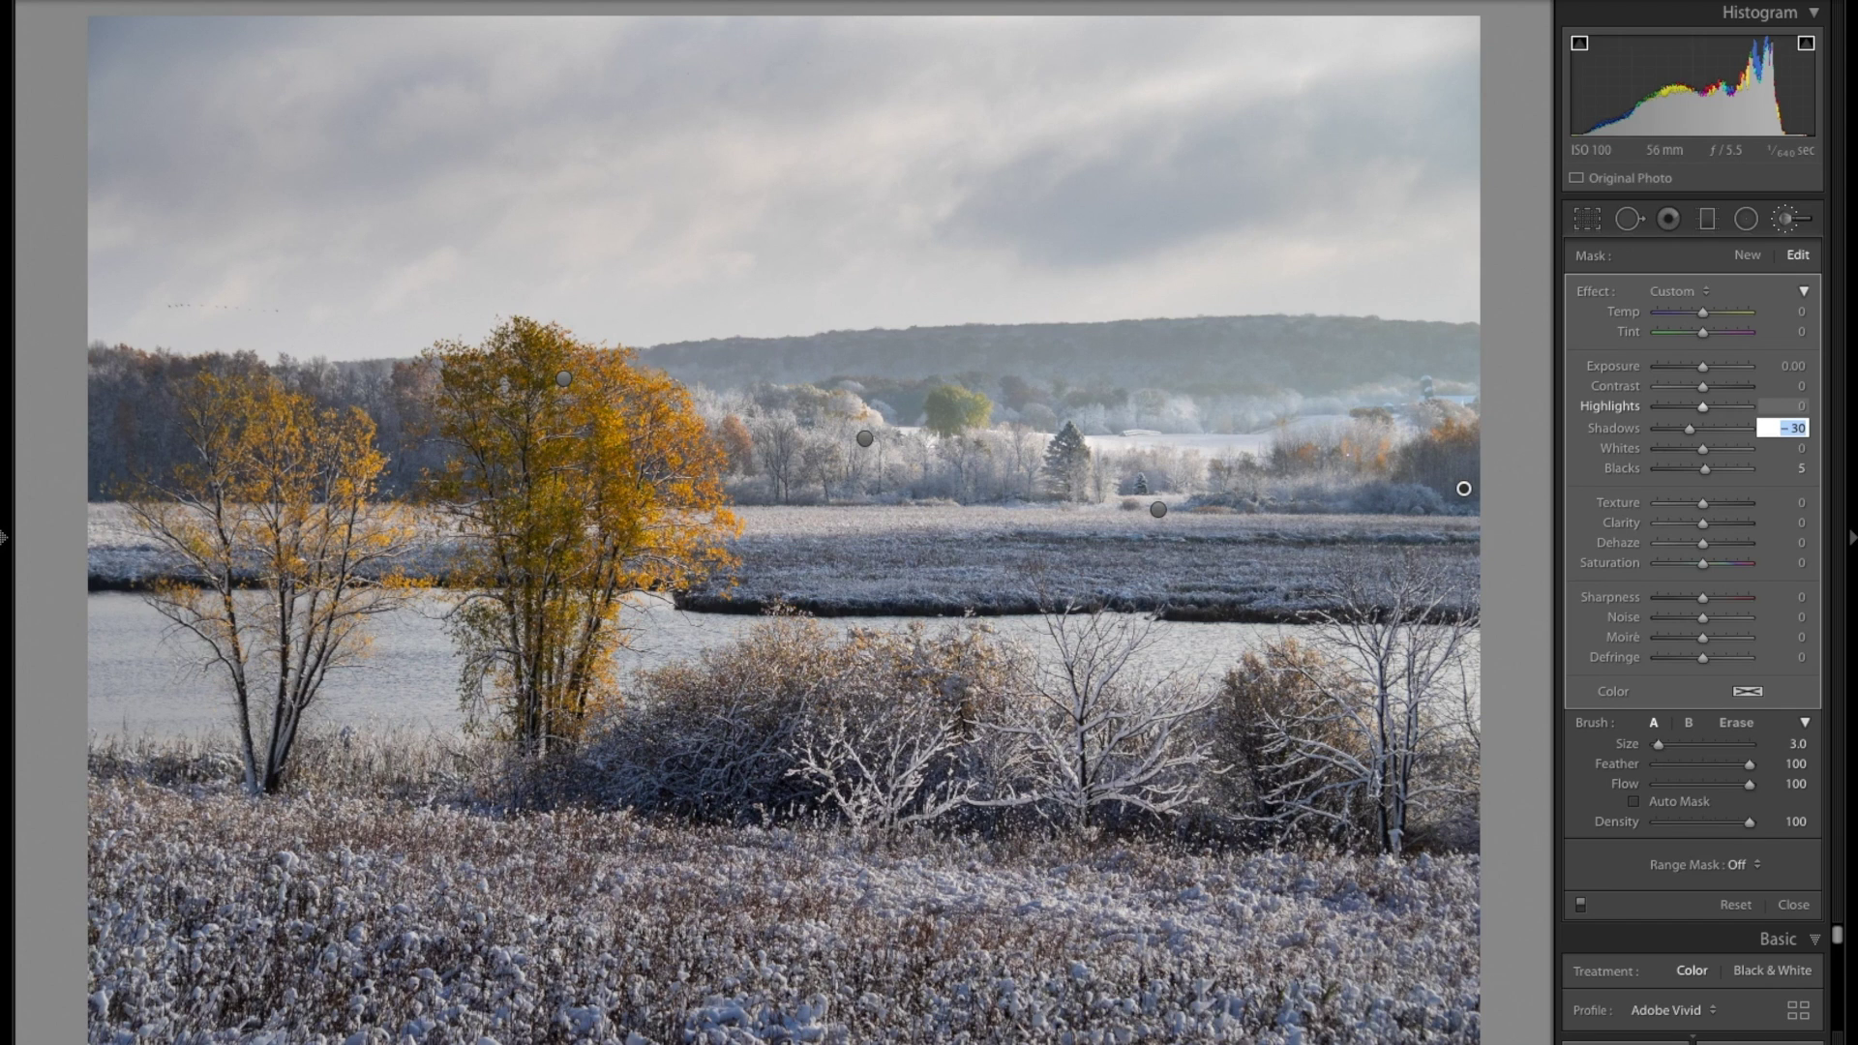
pyautogui.click(1798, 469)
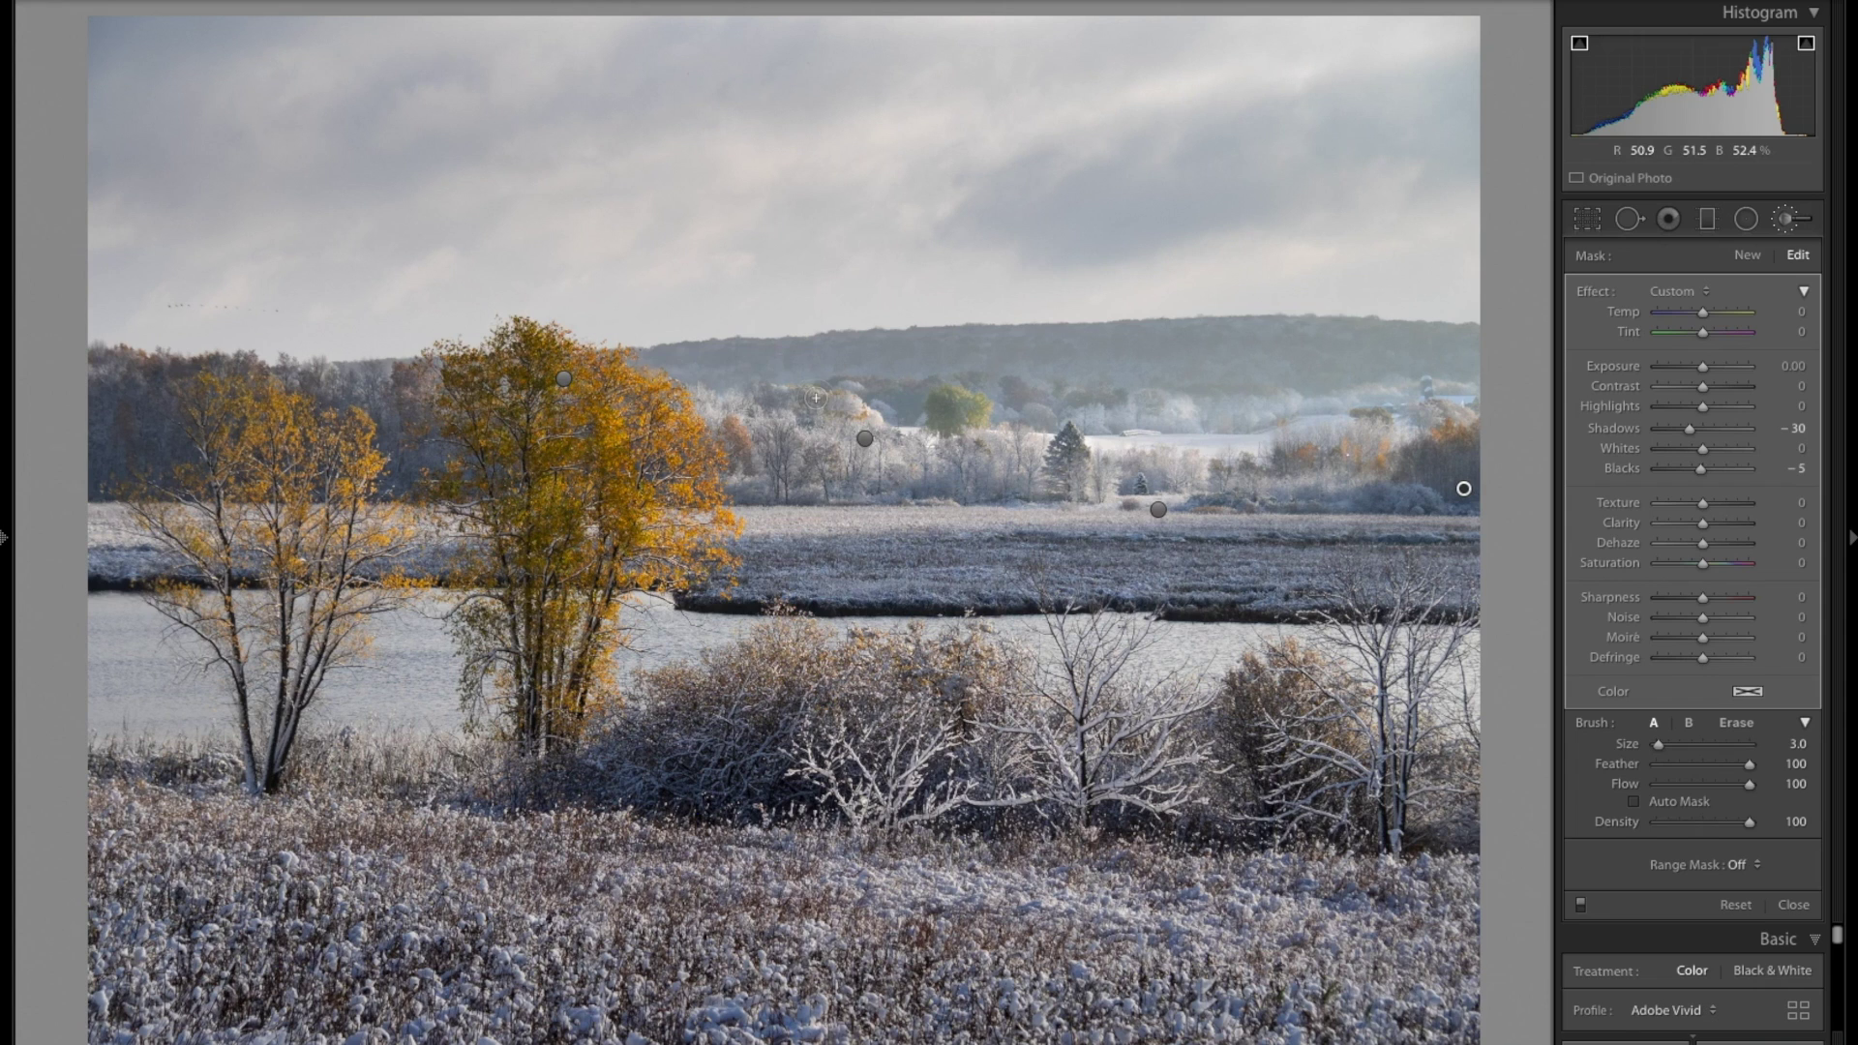
pyautogui.moveTo(921, 397)
pyautogui.mouseDown()
pyautogui.moveTo(896, 403)
pyautogui.moveTo(920, 406)
pyautogui.mouseUp()
# Paint darkening strokes up both golden tree trunks, shrinking the brush for the left trunk.
pyautogui.moveTo(1281, 466); pyautogui.dragTo(1217, 476)
pyautogui.scroll(2, 441, 455)
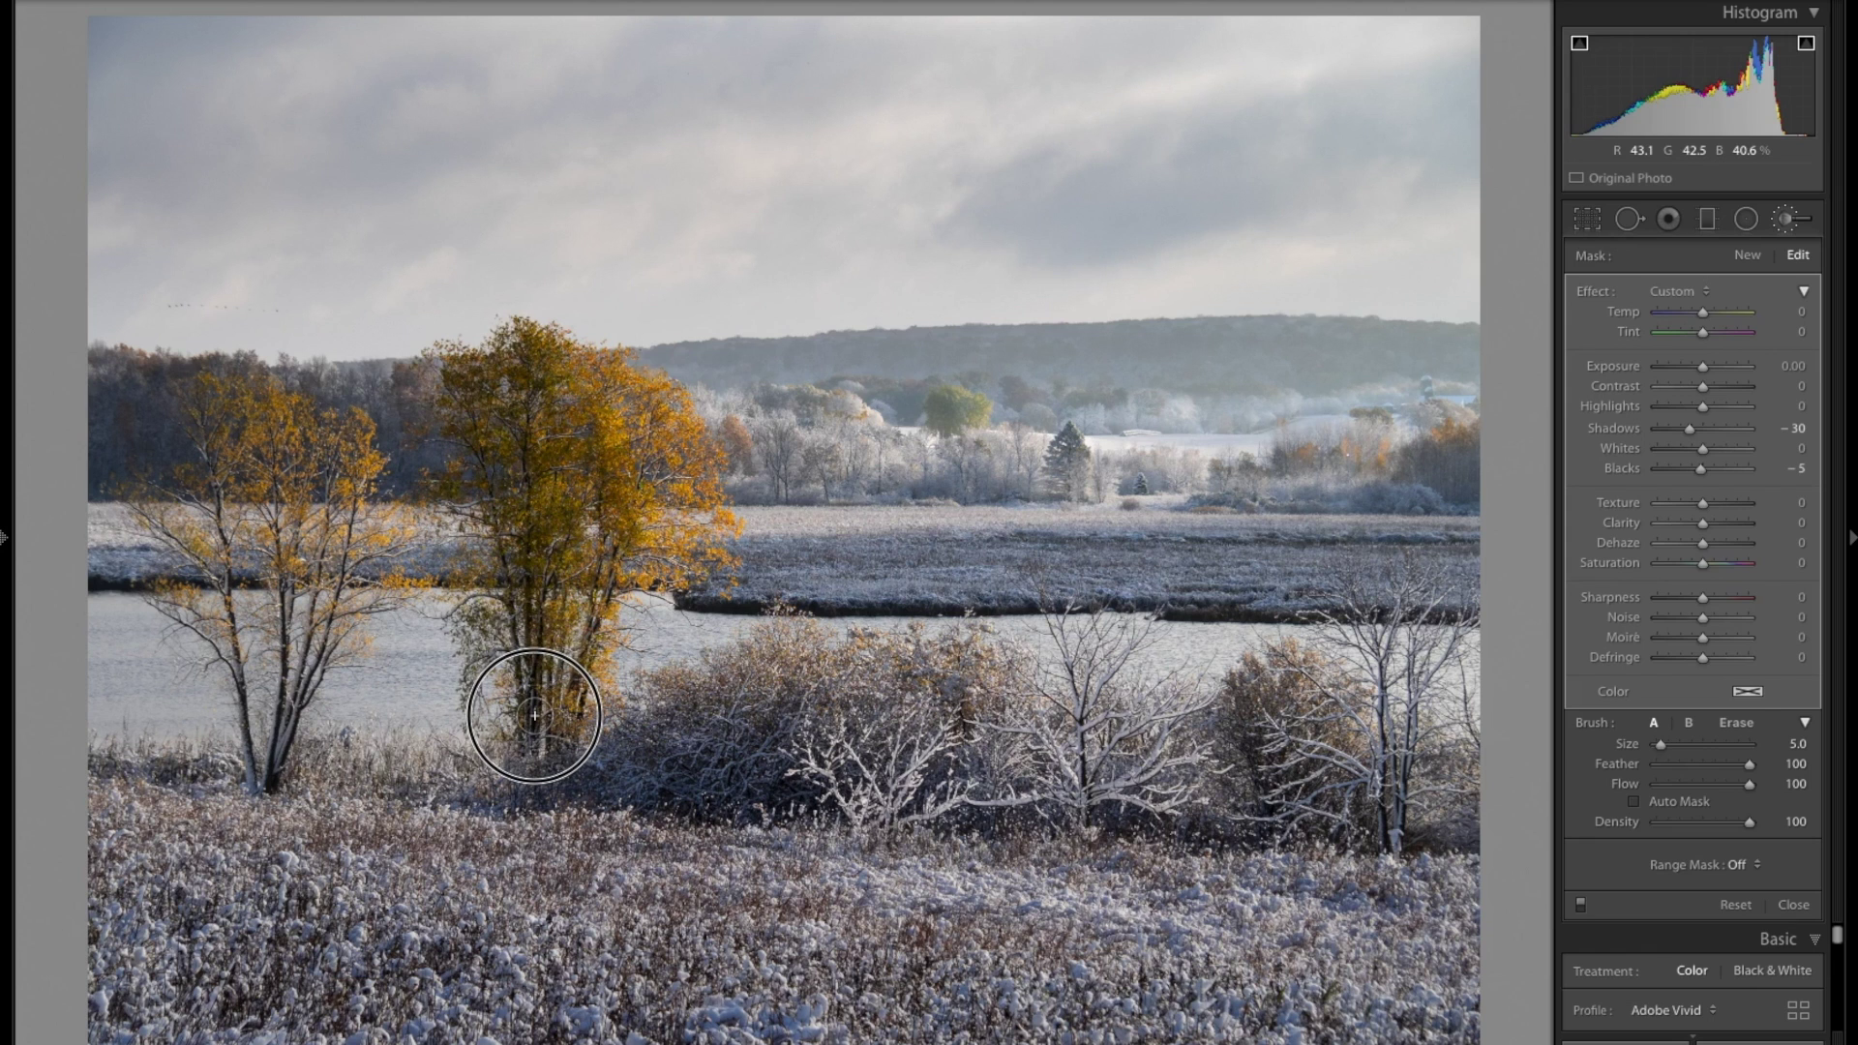
pyautogui.moveTo(535, 715)
pyautogui.mouseDown()
pyautogui.moveTo(584, 543)
pyautogui.moveTo(595, 580)
pyautogui.moveTo(601, 563)
pyautogui.moveTo(589, 479)
pyautogui.moveTo(623, 505)
pyautogui.moveTo(595, 396)
pyautogui.moveTo(613, 569)
pyautogui.moveTo(560, 723)
pyautogui.moveTo(519, 719)
pyautogui.moveTo(514, 613)
pyautogui.moveTo(514, 650)
pyautogui.moveTo(495, 622)
pyautogui.moveTo(472, 672)
pyautogui.moveTo(530, 660)
pyautogui.moveTo(284, 706)
pyautogui.mouseUp()
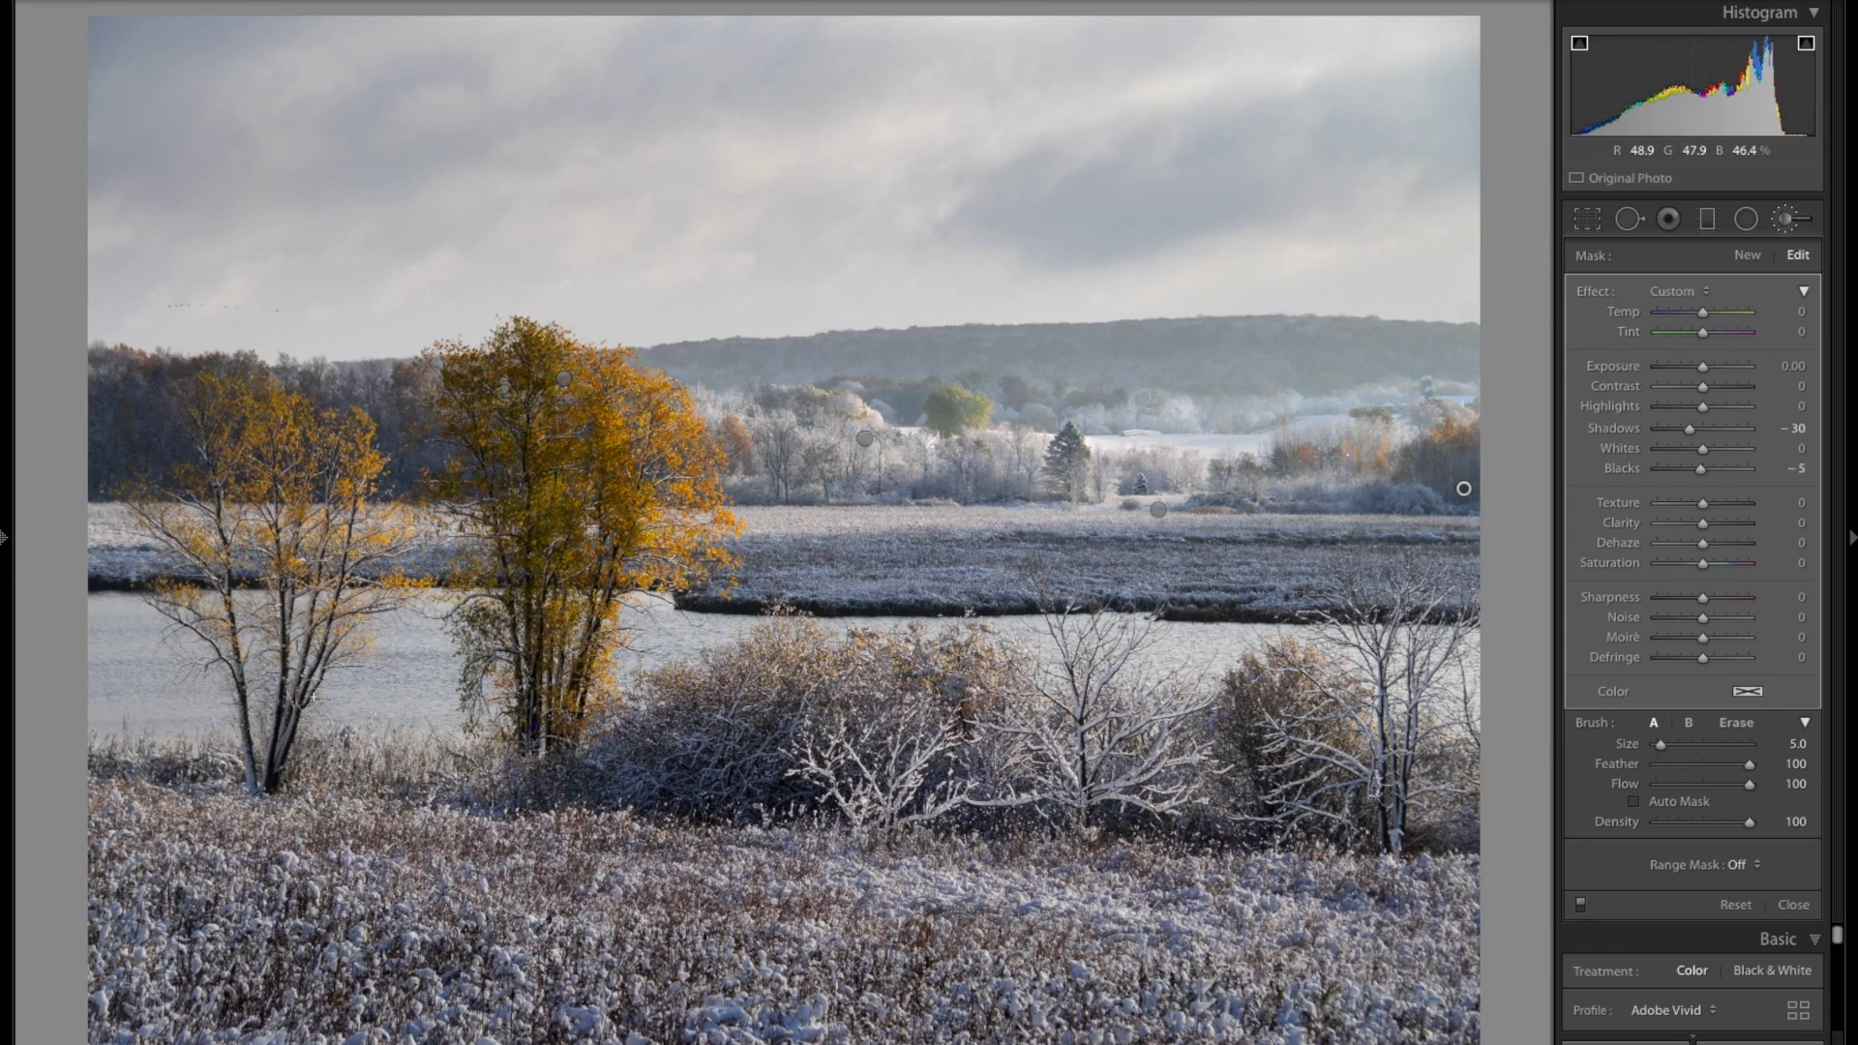
pyautogui.press('[')
pyautogui.moveTo(229, 759)
pyautogui.mouseDown()
pyautogui.moveTo(200, 634)
pyautogui.moveTo(168, 609)
pyautogui.mouseUp()
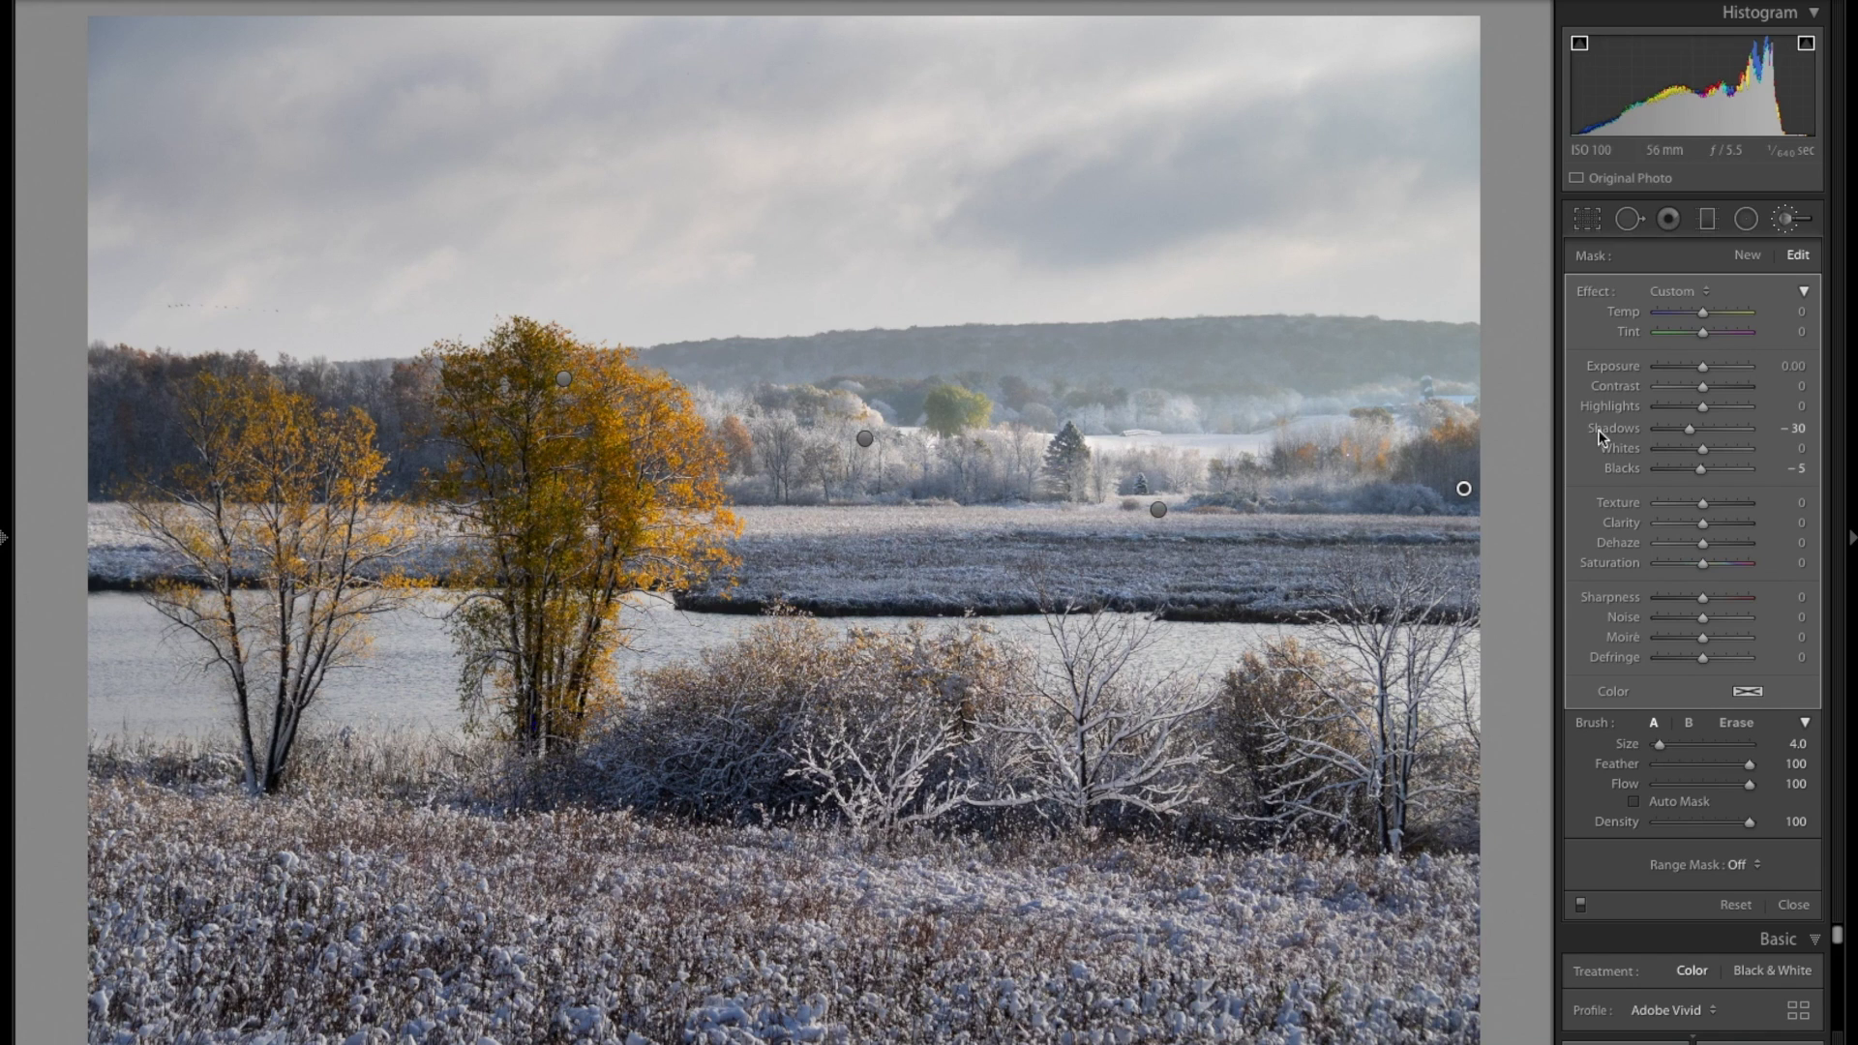
pyautogui.click(1806, 429)
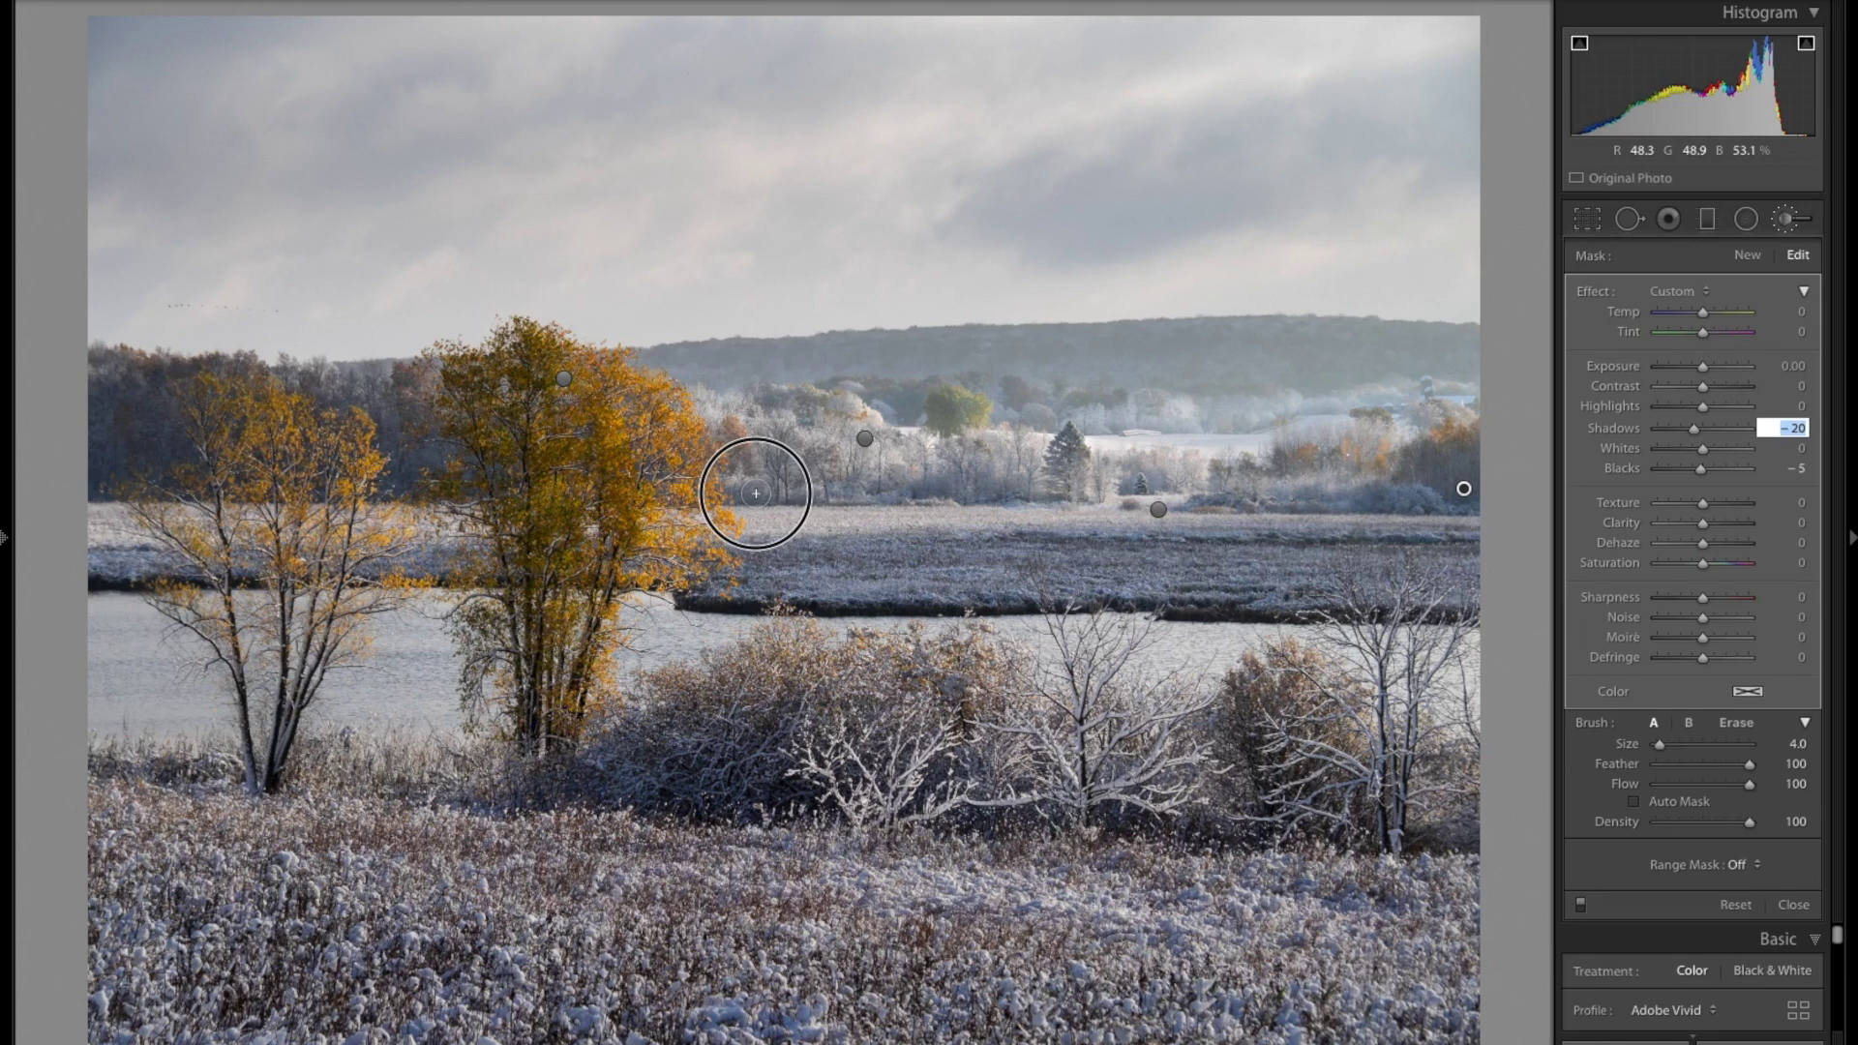
# Commit Shadows -20 and brush the darkening across the distant hills toward the yellow tree.
pyautogui.press('Return')
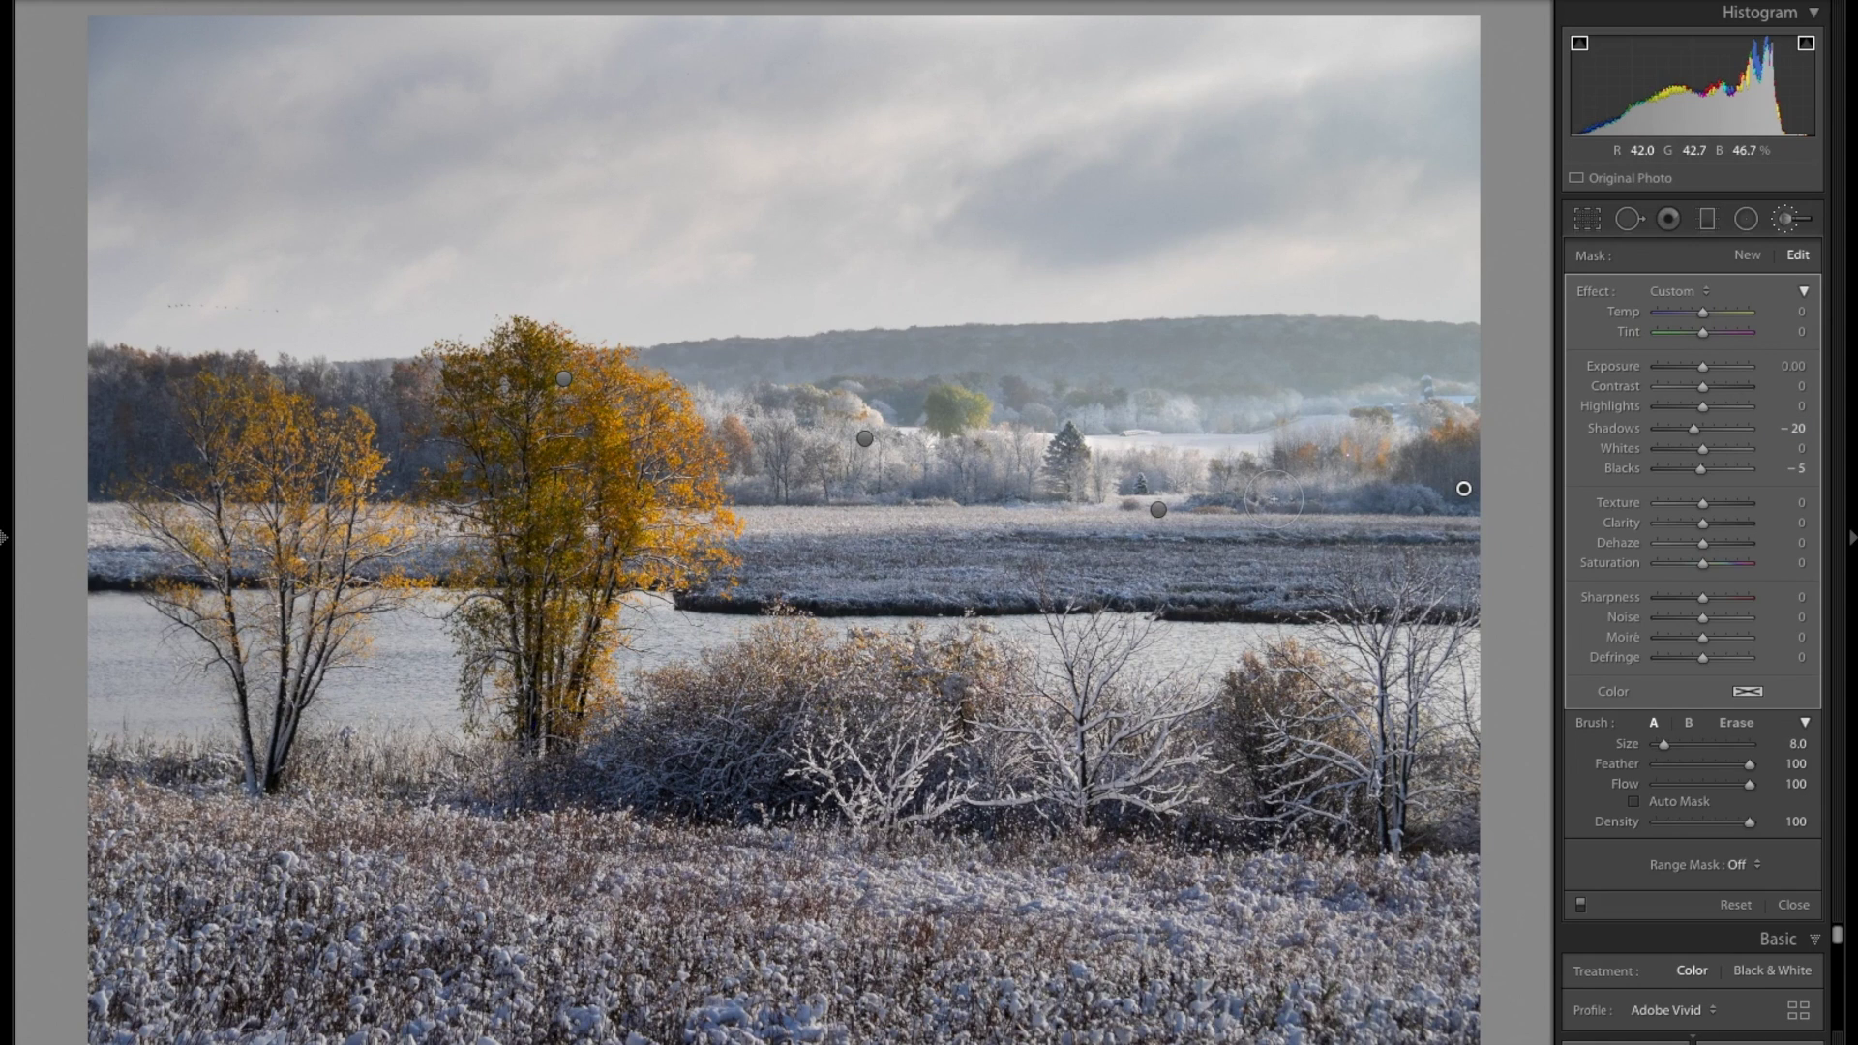
pyautogui.moveTo(1316, 373)
pyautogui.mouseDown()
pyautogui.moveTo(1385, 345)
pyautogui.moveTo(1277, 353)
pyautogui.moveTo(1393, 353)
pyautogui.moveTo(1238, 352)
pyautogui.moveTo(1496, 348)
pyautogui.moveTo(995, 344)
pyautogui.moveTo(1512, 344)
pyautogui.moveTo(1288, 373)
pyautogui.moveTo(1336, 365)
pyautogui.moveTo(657, 361)
pyautogui.moveTo(796, 349)
pyautogui.moveTo(667, 363)
pyautogui.mouseUp()
pyautogui.moveTo(430, 369)
pyautogui.mouseDown()
pyautogui.moveTo(328, 377)
pyautogui.moveTo(536, 413)
pyautogui.mouseUp()
# Erase the shadow mask from the yellow, left and middle trees, then toggle the brush effect to compare.
pyautogui.press('alt')
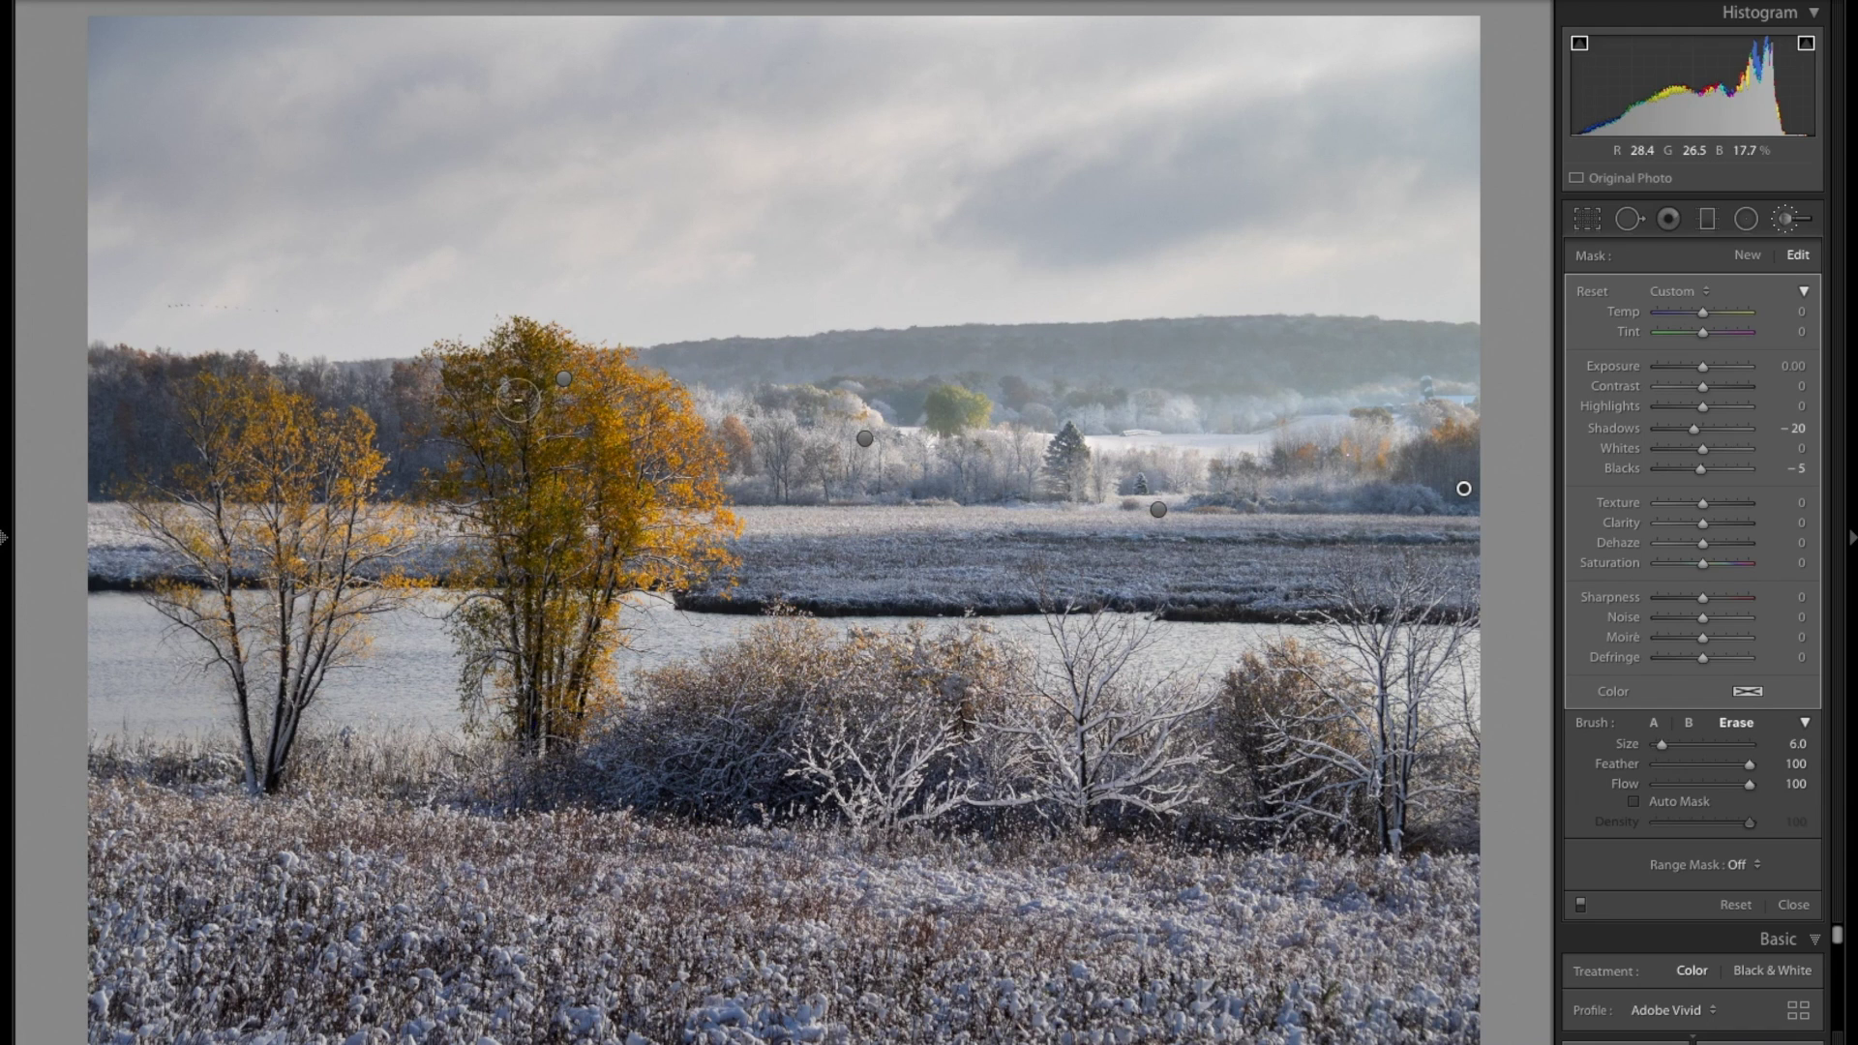
pyautogui.moveTo(525, 363)
pyautogui.mouseDown()
pyautogui.moveTo(562, 507)
pyautogui.moveTo(559, 455)
pyautogui.moveTo(555, 736)
pyautogui.moveTo(558, 685)
pyautogui.moveTo(540, 730)
pyautogui.moveTo(524, 649)
pyautogui.moveTo(471, 675)
pyautogui.moveTo(478, 608)
pyautogui.moveTo(457, 608)
pyautogui.moveTo(523, 520)
pyautogui.moveTo(508, 493)
pyautogui.moveTo(449, 491)
pyautogui.moveTo(501, 473)
pyautogui.moveTo(466, 376)
pyautogui.moveTo(471, 418)
pyautogui.moveTo(479, 373)
pyautogui.moveTo(536, 364)
pyautogui.moveTo(484, 414)
pyautogui.mouseUp()
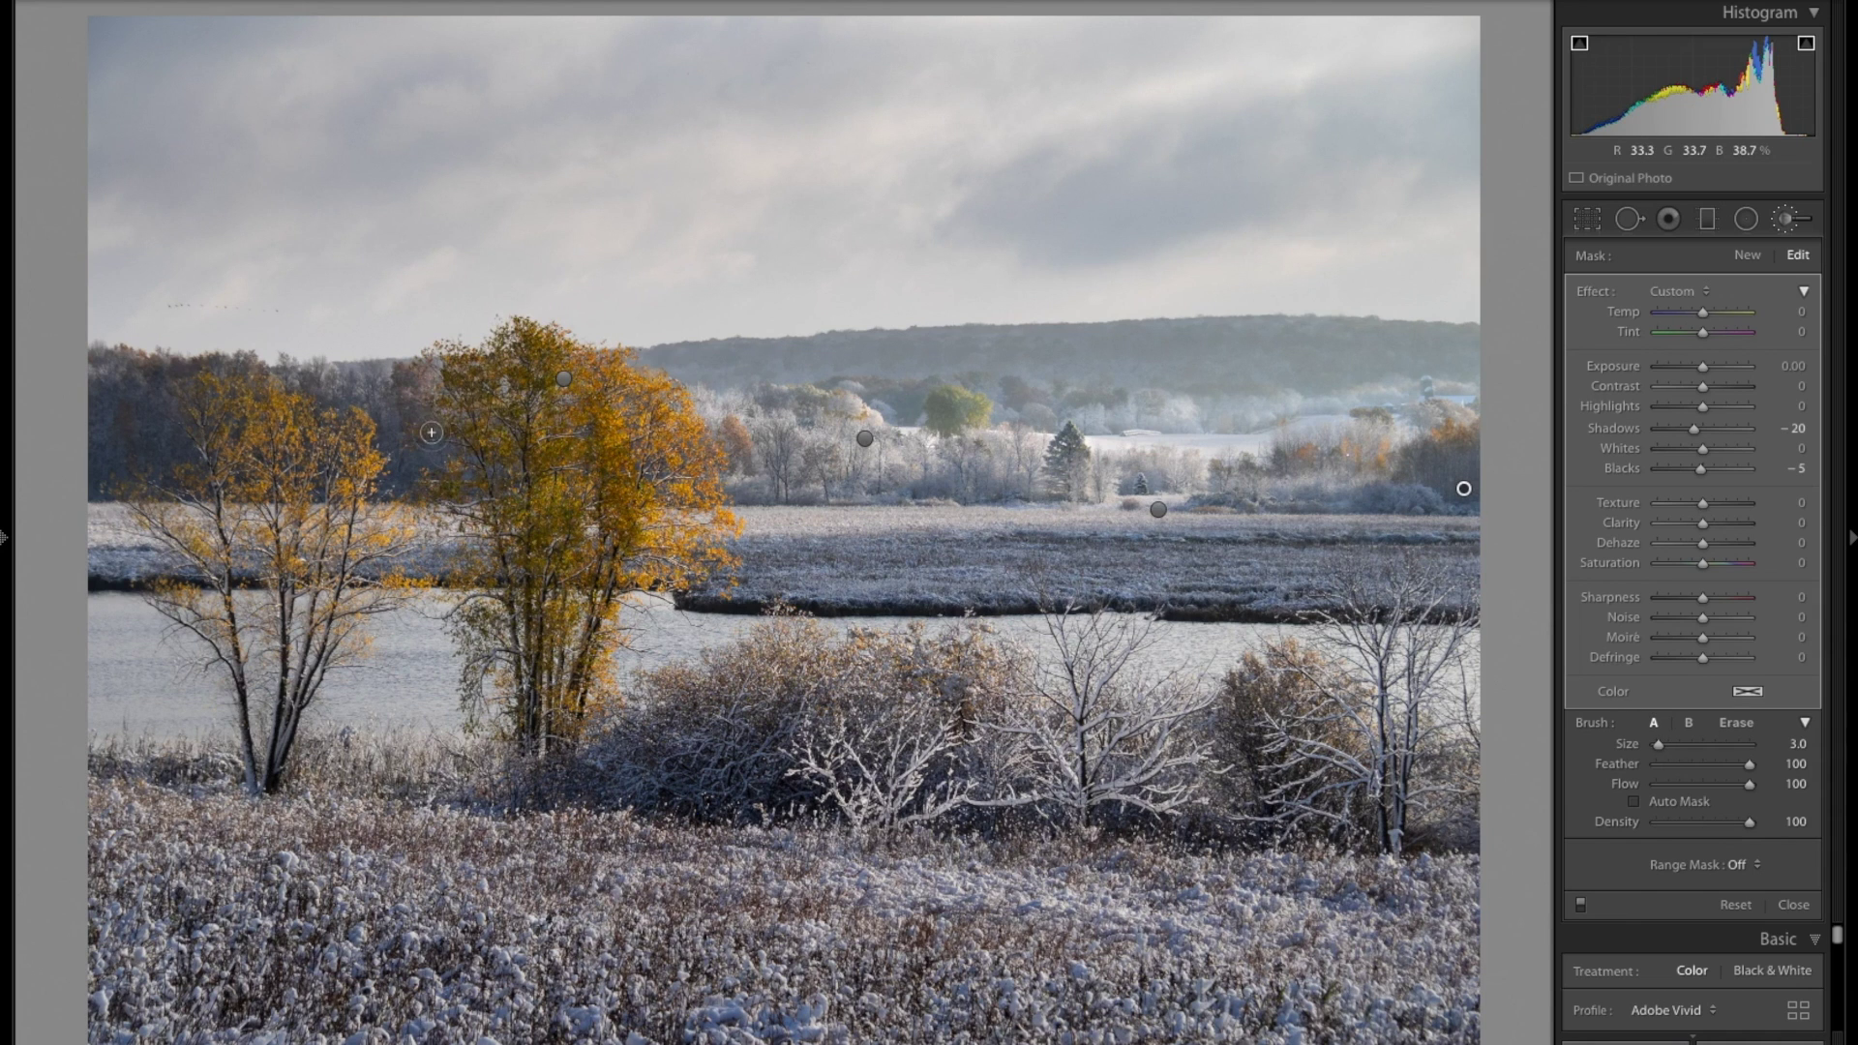
pyautogui.moveTo(427, 427)
pyautogui.mouseDown()
pyautogui.moveTo(403, 374)
pyautogui.moveTo(423, 373)
pyautogui.moveTo(408, 399)
pyautogui.moveTo(440, 520)
pyautogui.mouseUp()
pyautogui.press('alt')
pyautogui.moveTo(355, 477)
pyautogui.mouseDown()
pyautogui.moveTo(287, 479)
pyautogui.moveTo(375, 477)
pyautogui.moveTo(320, 454)
pyautogui.moveTo(346, 430)
pyautogui.moveTo(309, 445)
pyautogui.moveTo(270, 408)
pyautogui.moveTo(204, 400)
pyautogui.moveTo(232, 465)
pyautogui.moveTo(287, 443)
pyautogui.moveTo(218, 464)
pyautogui.moveTo(173, 518)
pyautogui.moveTo(232, 623)
pyautogui.moveTo(164, 590)
pyautogui.moveTo(258, 746)
pyautogui.moveTo(295, 676)
pyautogui.moveTo(264, 786)
pyautogui.moveTo(342, 621)
pyautogui.moveTo(298, 607)
pyautogui.moveTo(280, 518)
pyautogui.mouseUp()
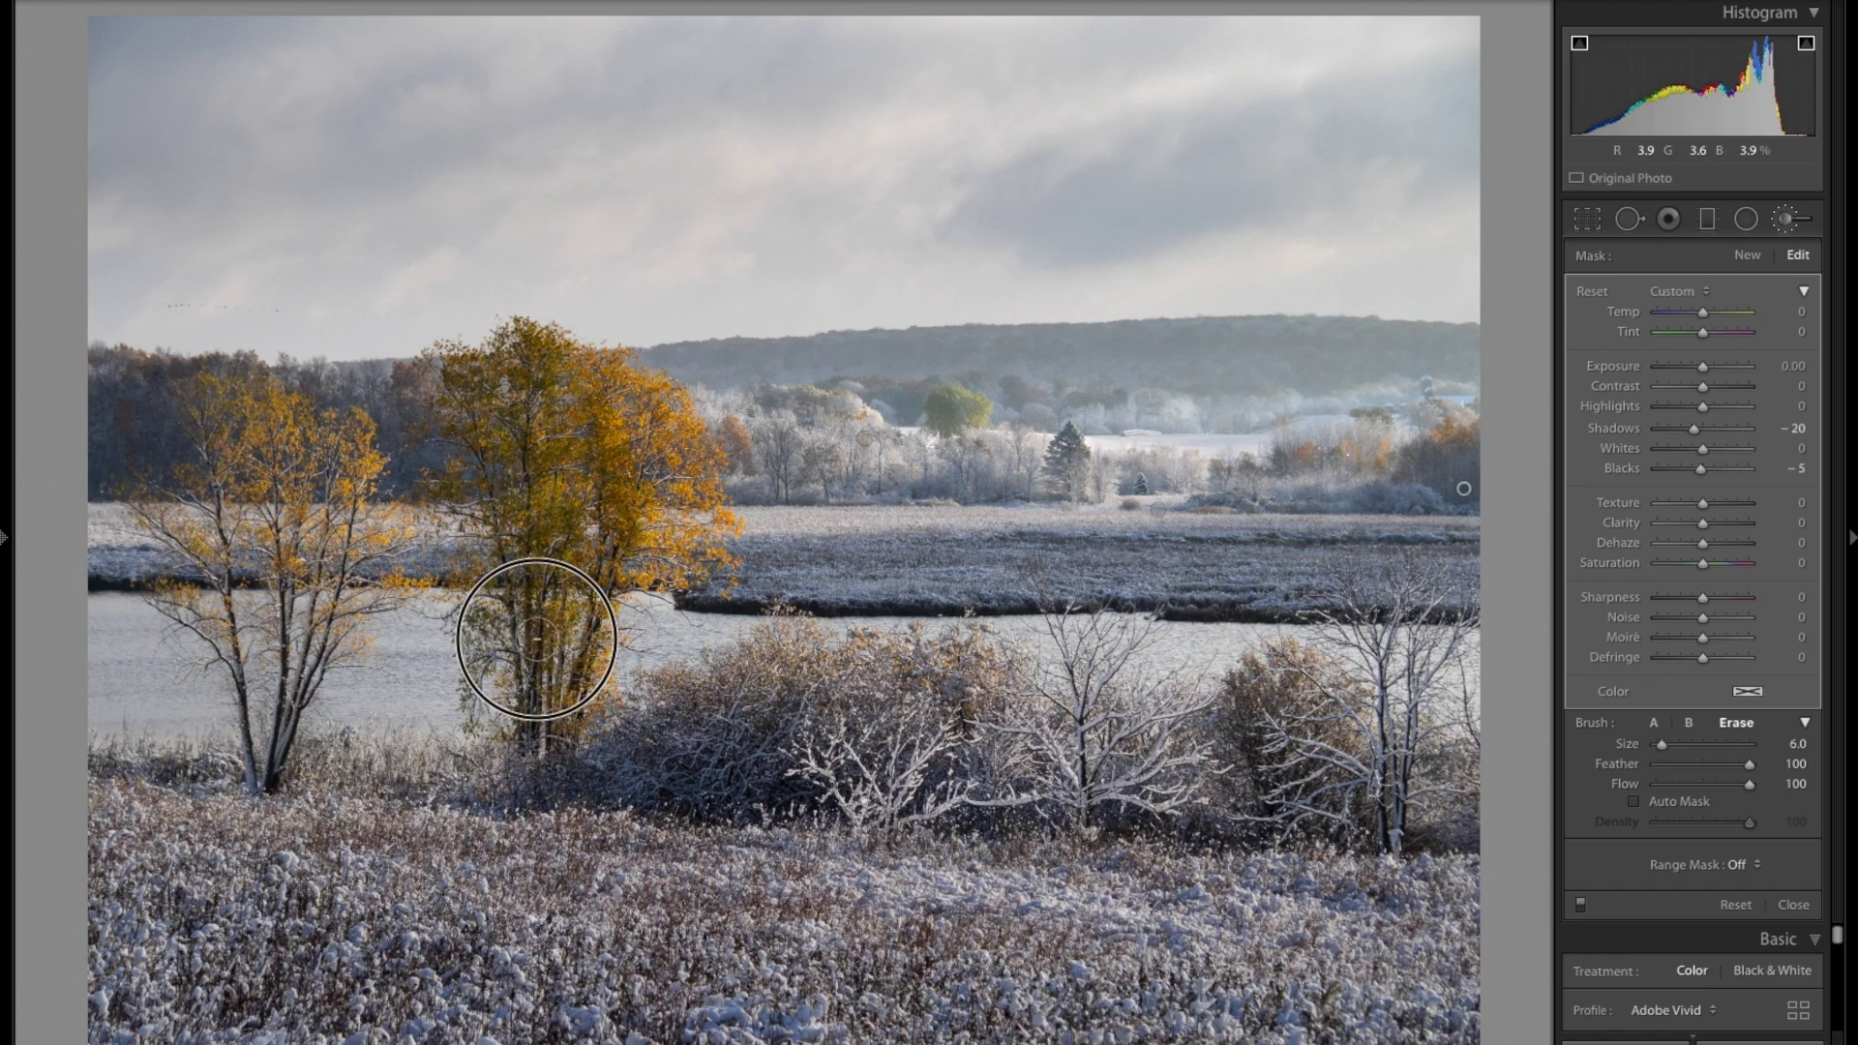
pyautogui.moveTo(537, 620); pyautogui.dragTo(523, 530)
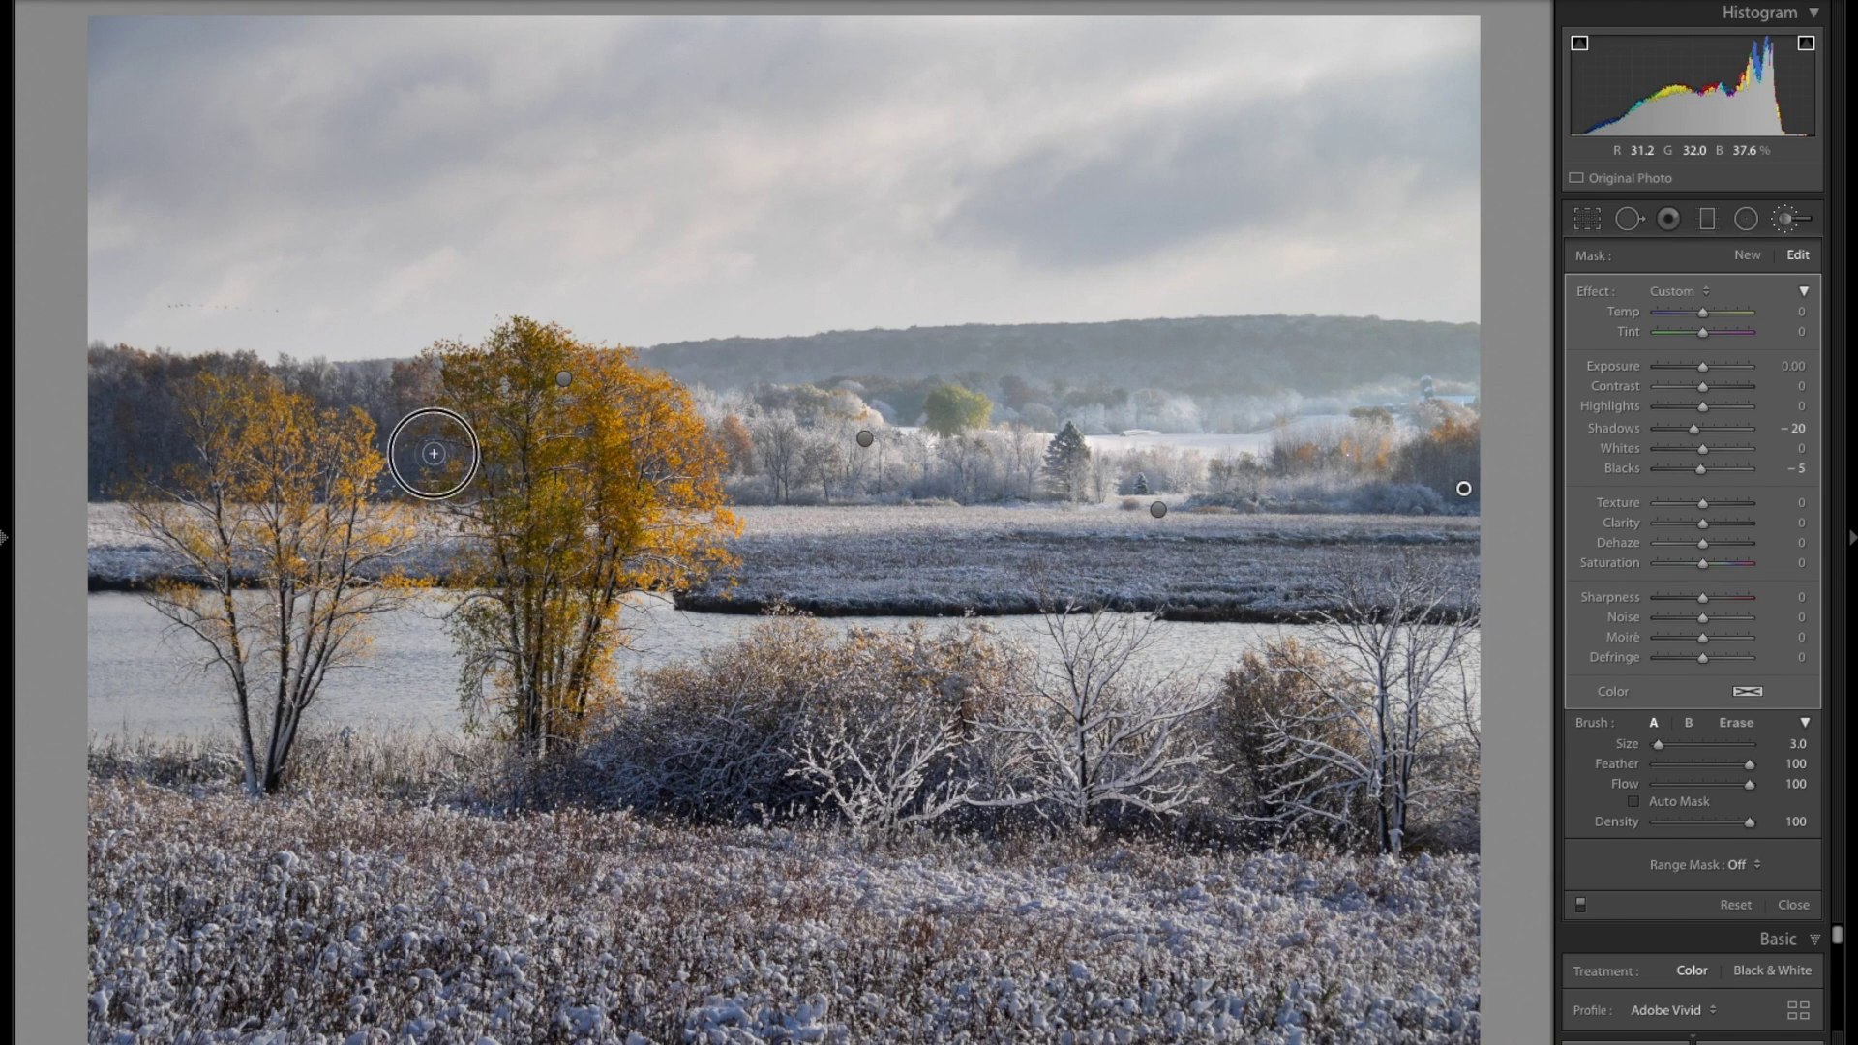
pyautogui.press('alt')
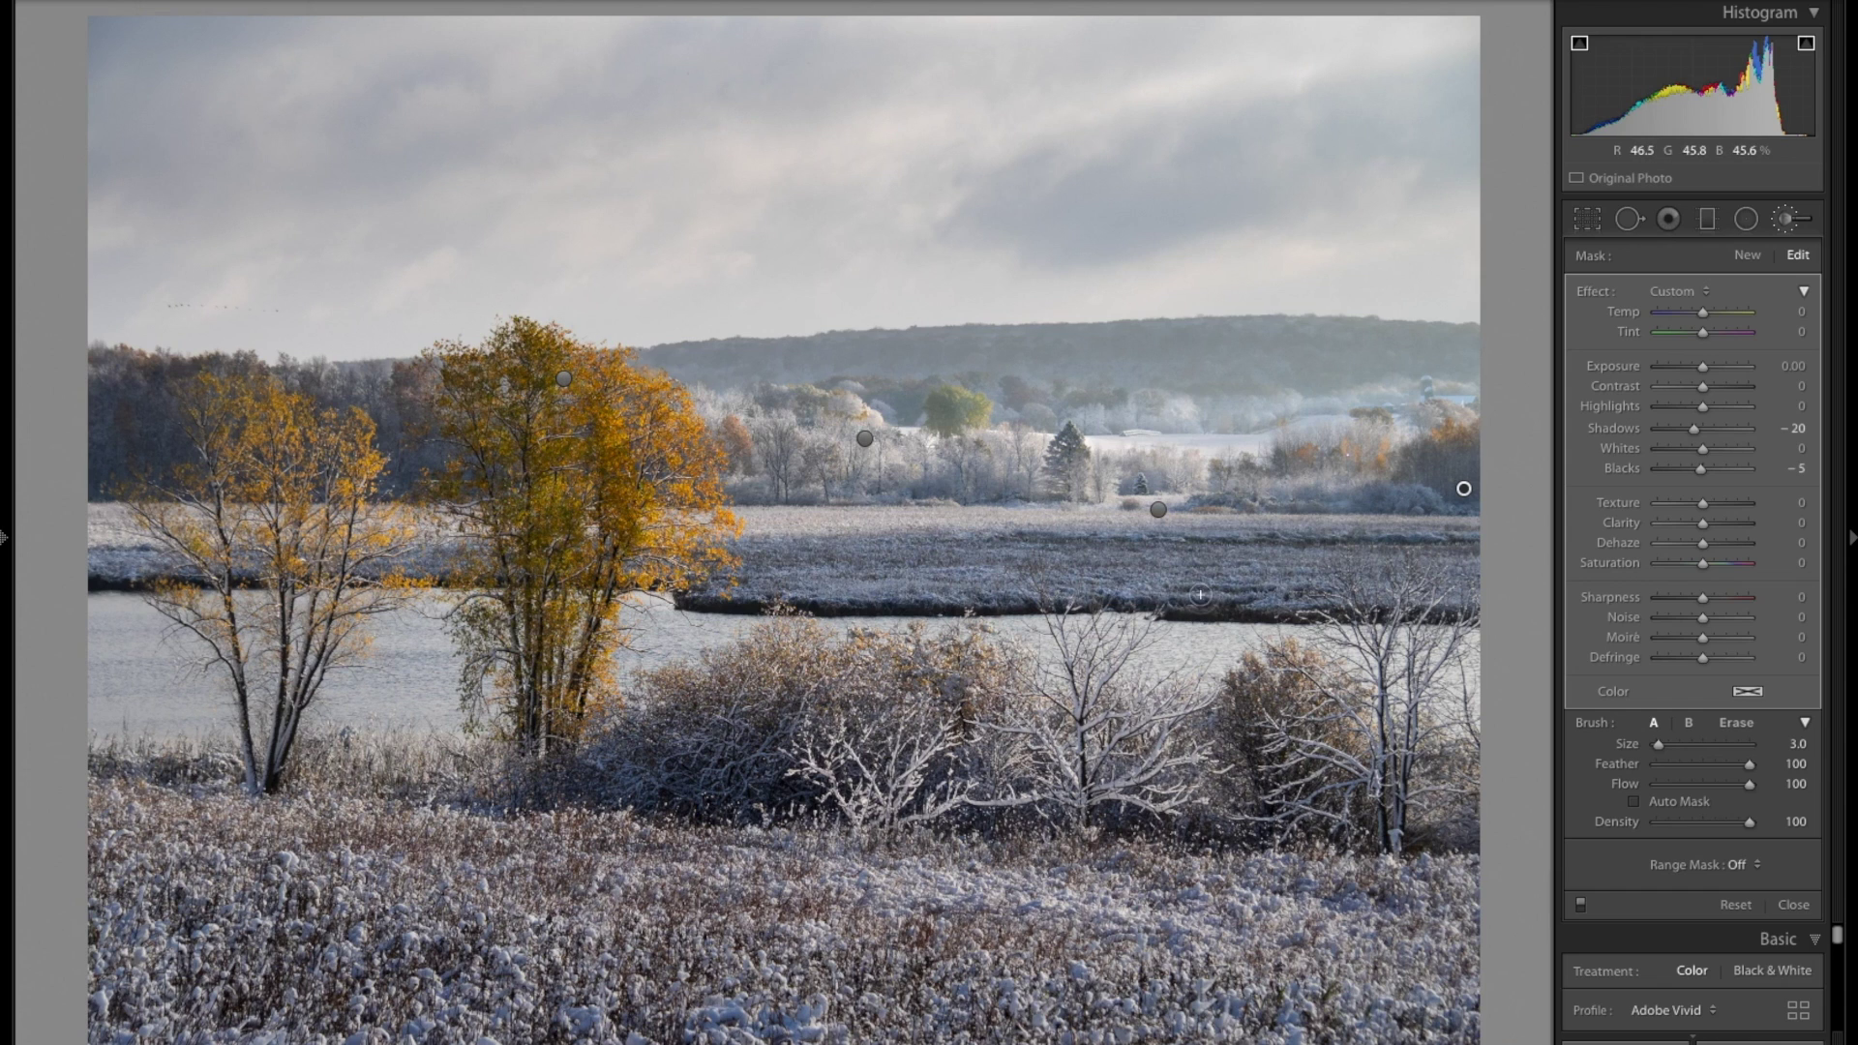
pyautogui.click(1582, 904)
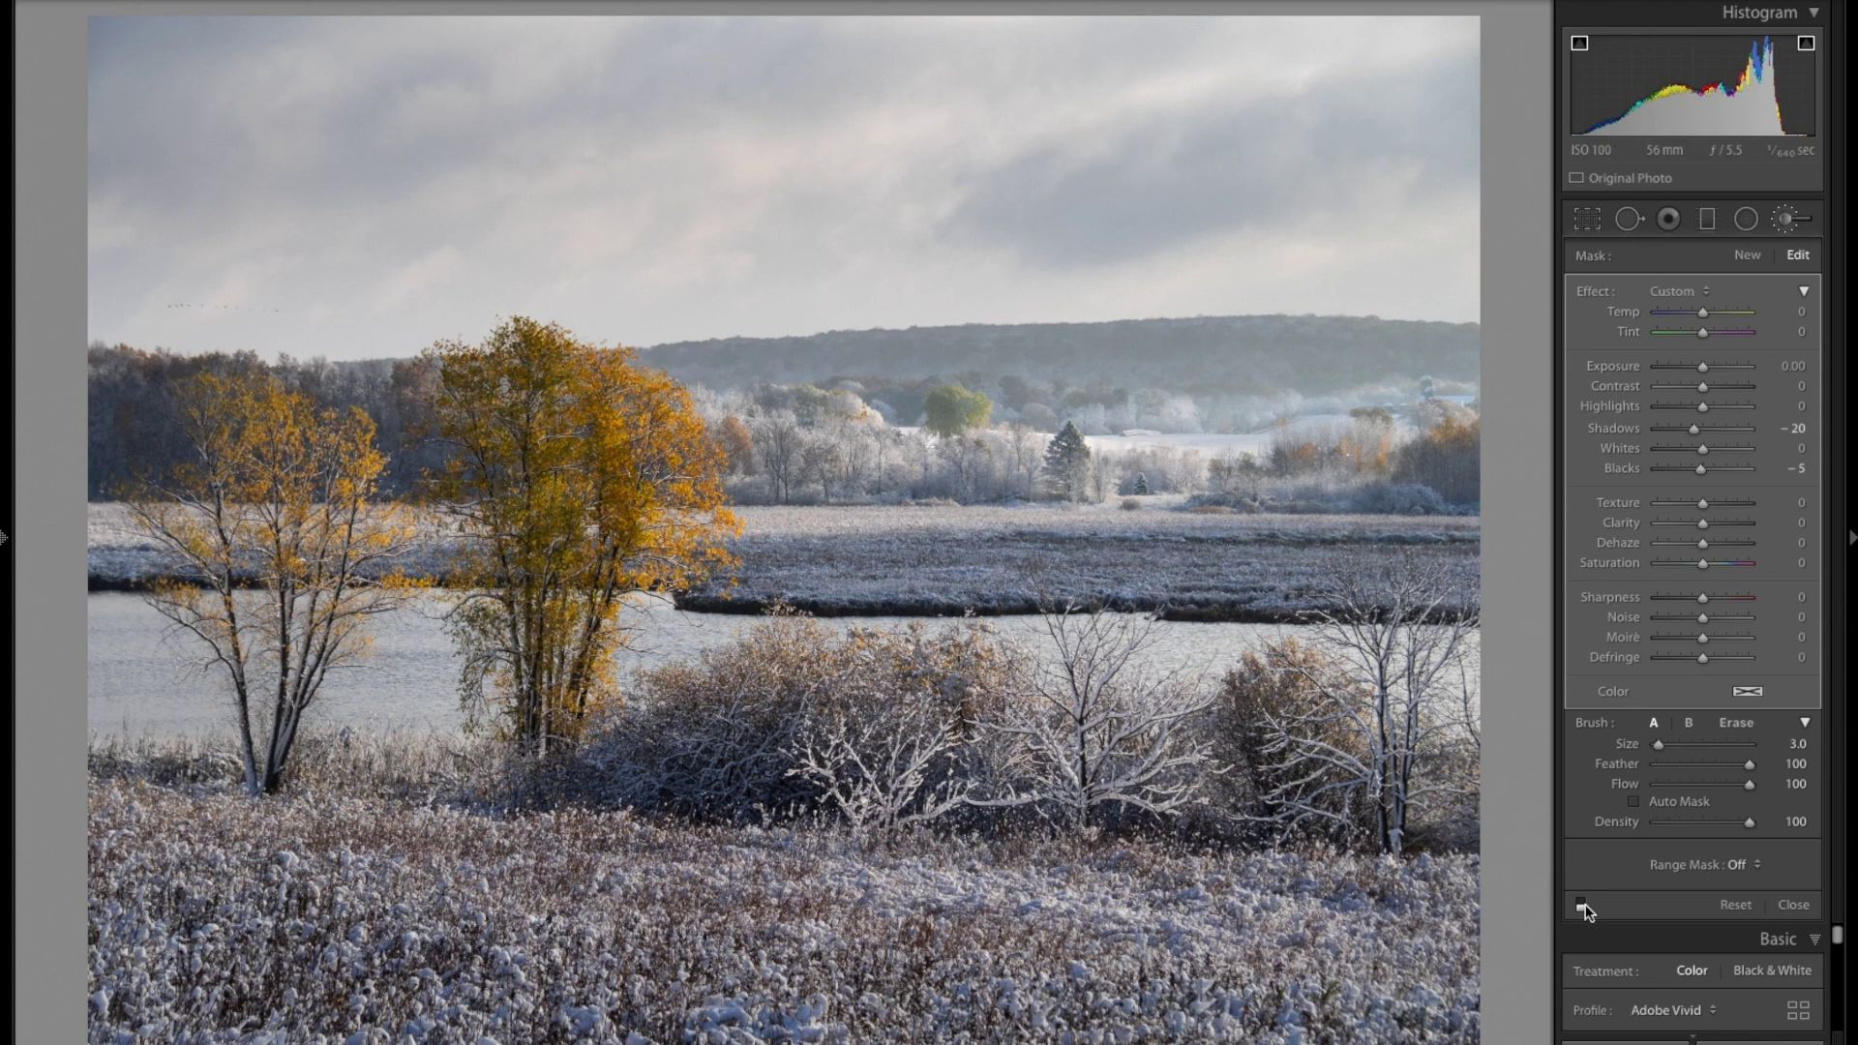
# Turn the brush adjustments back on, close the Adjustment Brush, and toggle Before/After twice.
pyautogui.click(1582, 904)
pyautogui.click(1792, 905)
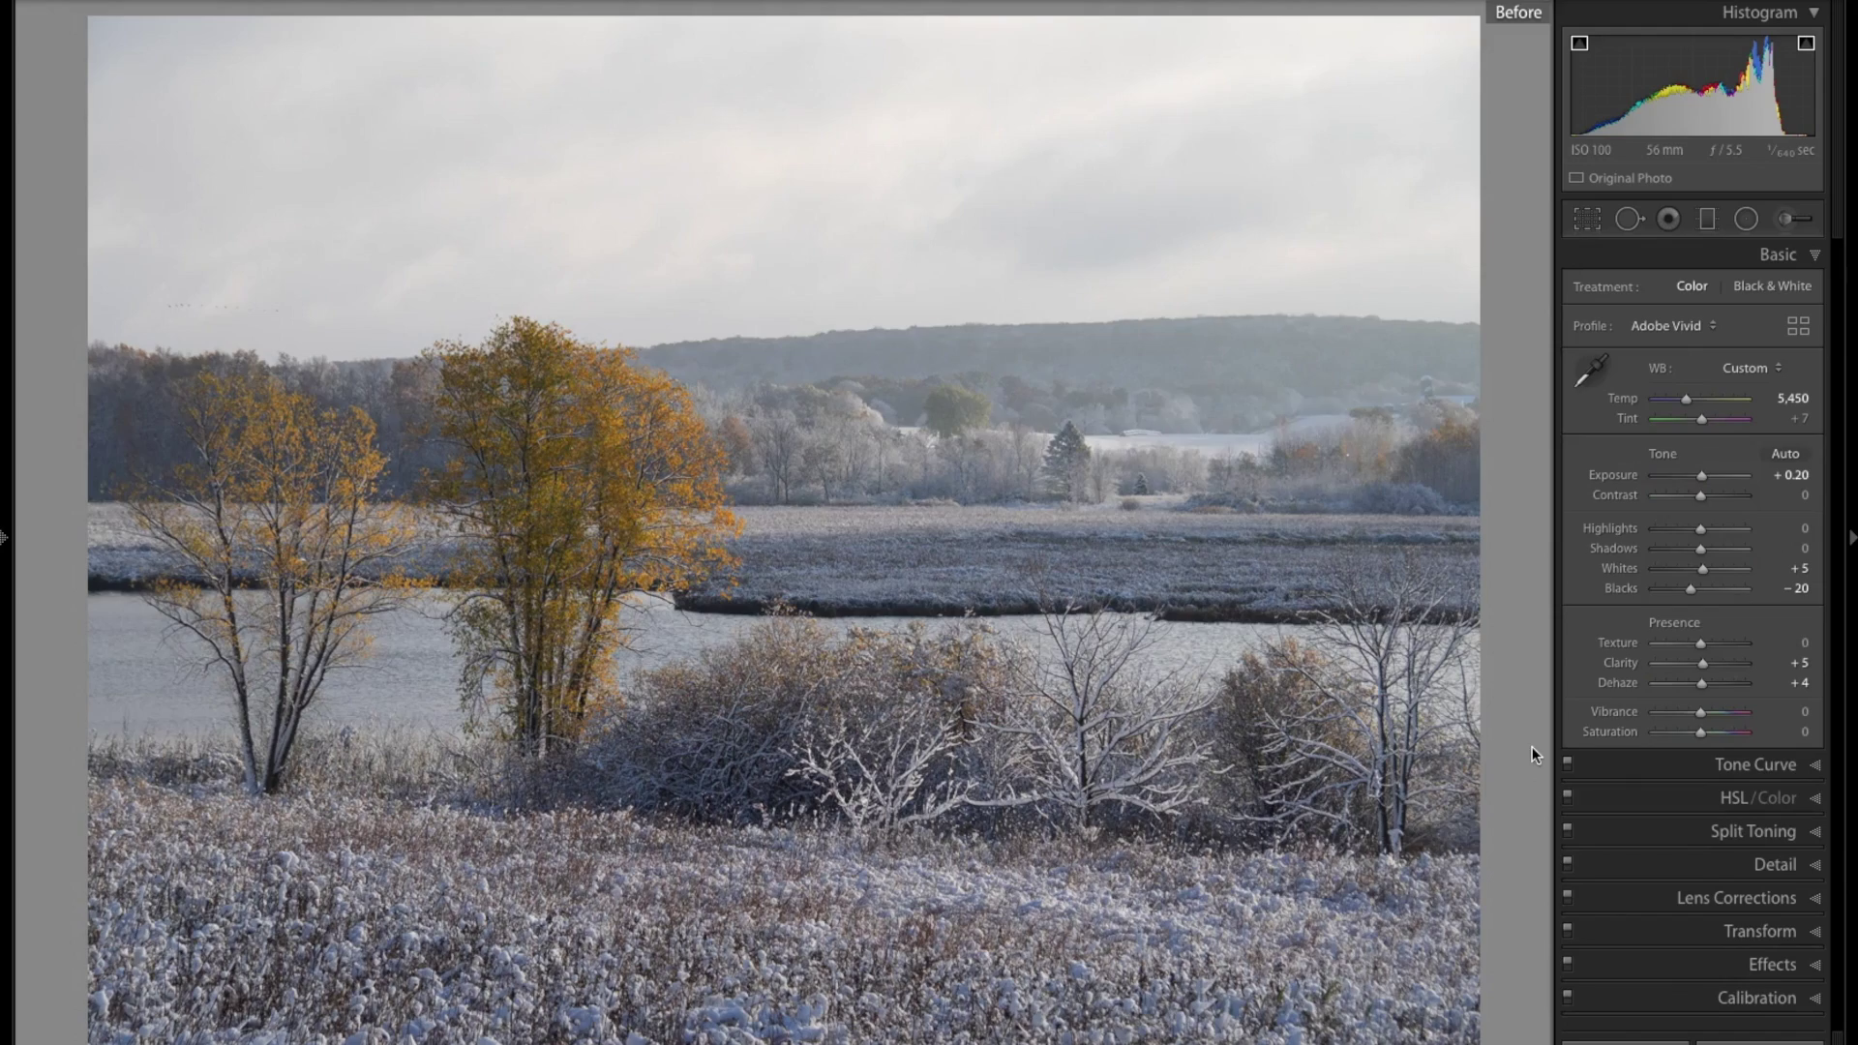
pyautogui.press('\\')
pyautogui.press('\\')
pyautogui.press('\\')
pyautogui.press('\\')
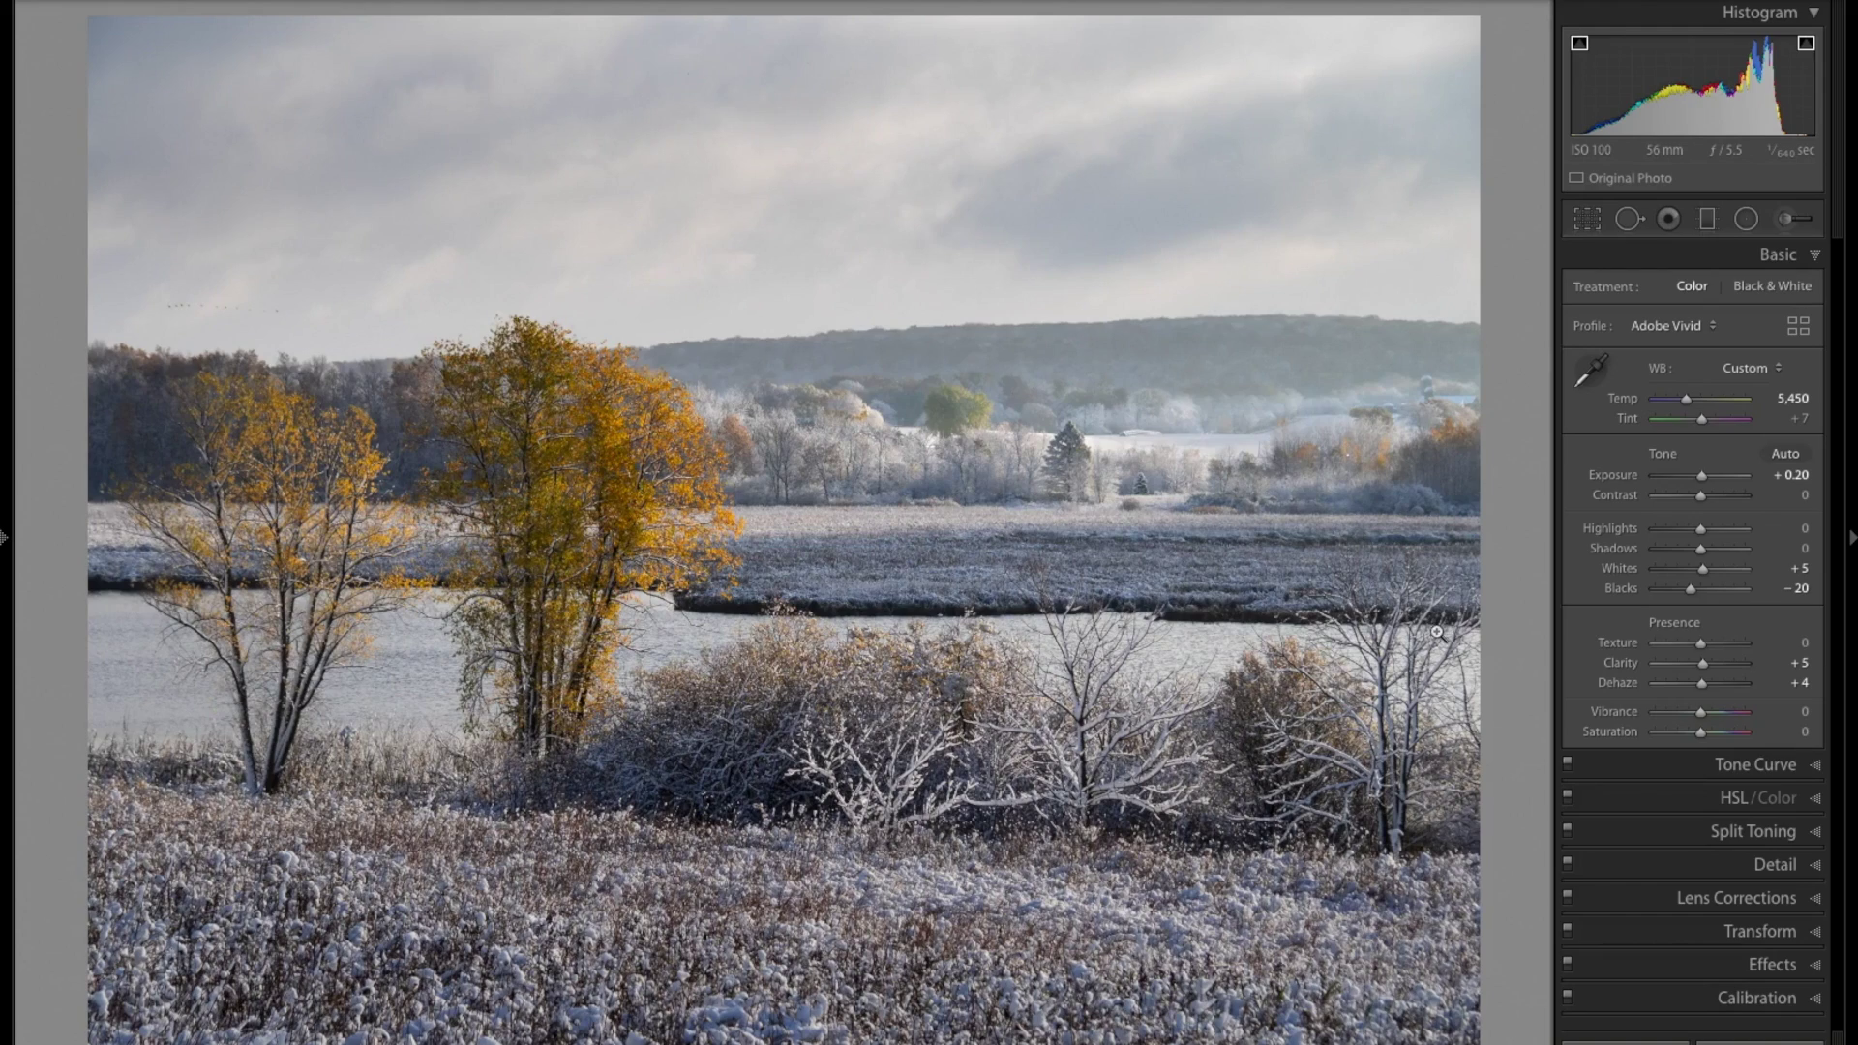
pyautogui.press('\\')
pyautogui.press('\\')
pyautogui.press('\\')
pyautogui.press('\\')
pyautogui.press('\\')
pyautogui.press('\\')
pyautogui.press('\\')
pyautogui.press('\\')
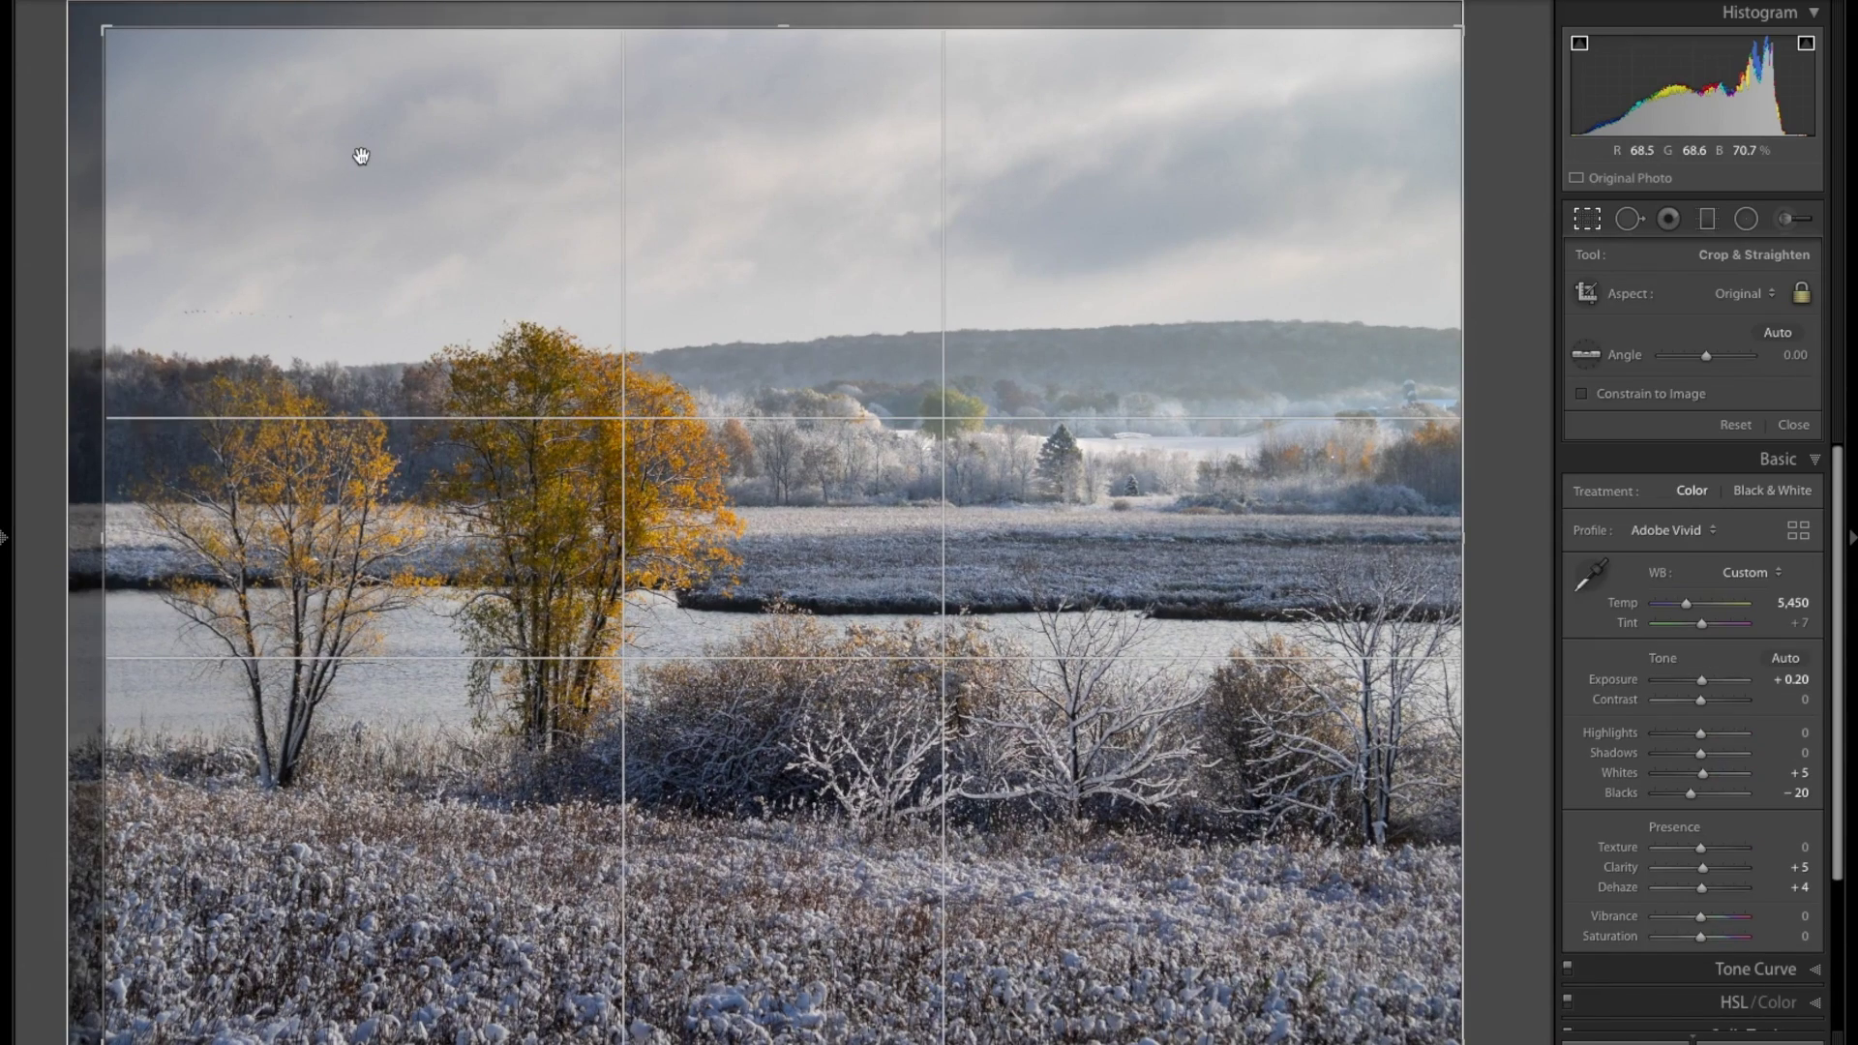
# Leave crop mode and flip between the original and edited photo several times.
pyautogui.press('r')
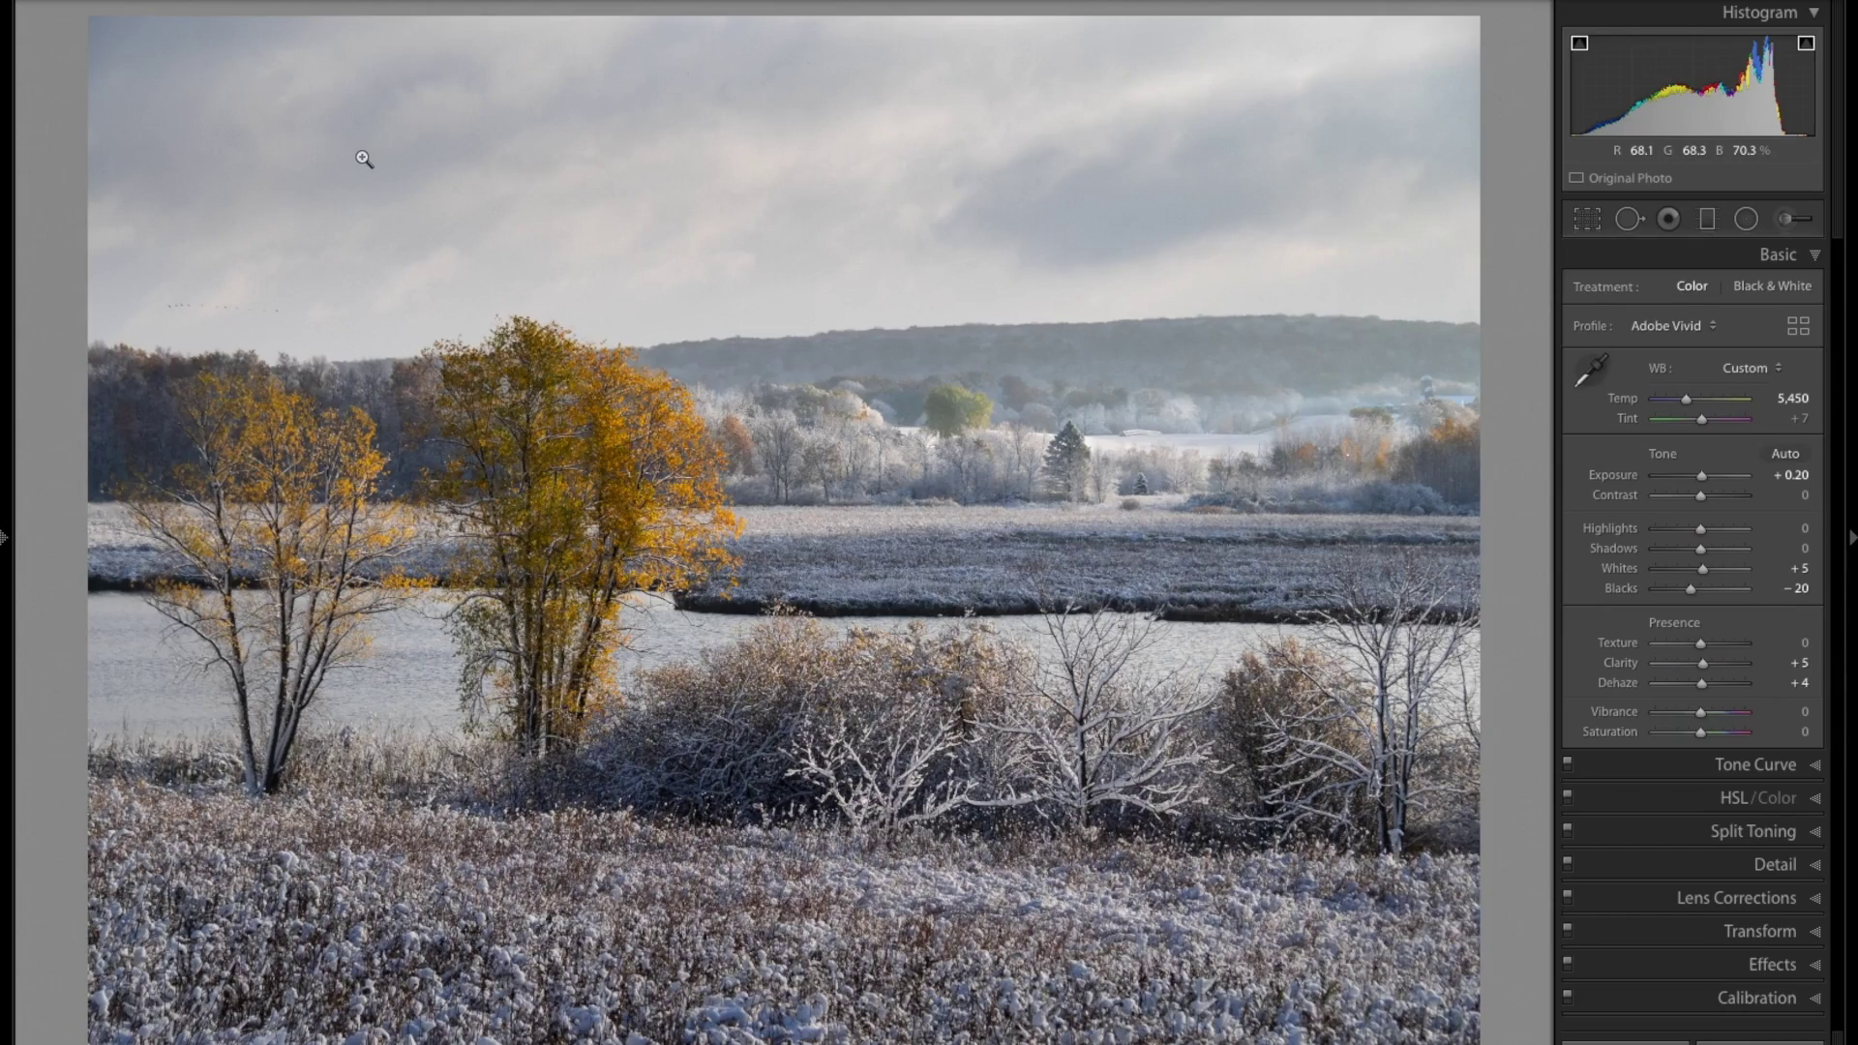
pyautogui.press('\\')
pyautogui.press('\\')
pyautogui.press('\\')
pyautogui.press('\\')
pyautogui.press('\\')
pyautogui.press('\\')
pyautogui.press('\\')
pyautogui.press('\\')
pyautogui.press('\\')
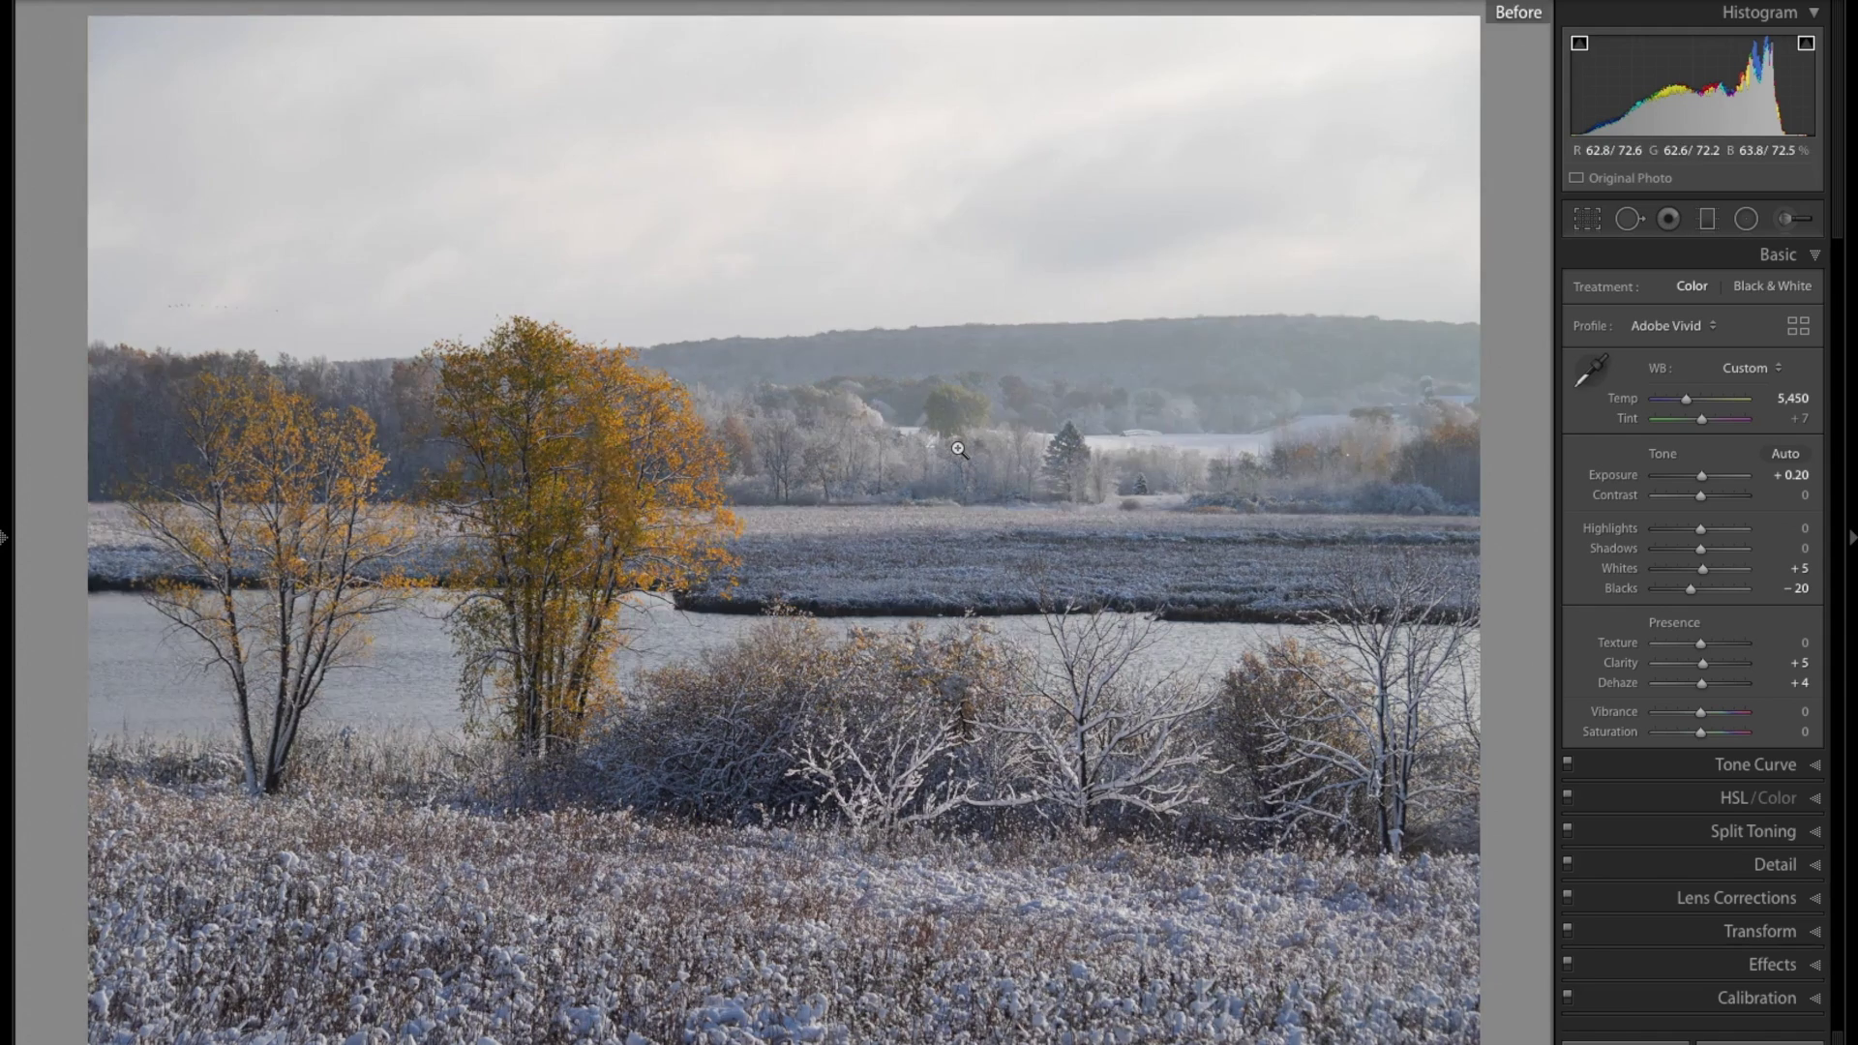
pyautogui.press('\\')
pyautogui.press('\\')
pyautogui.press('\\')
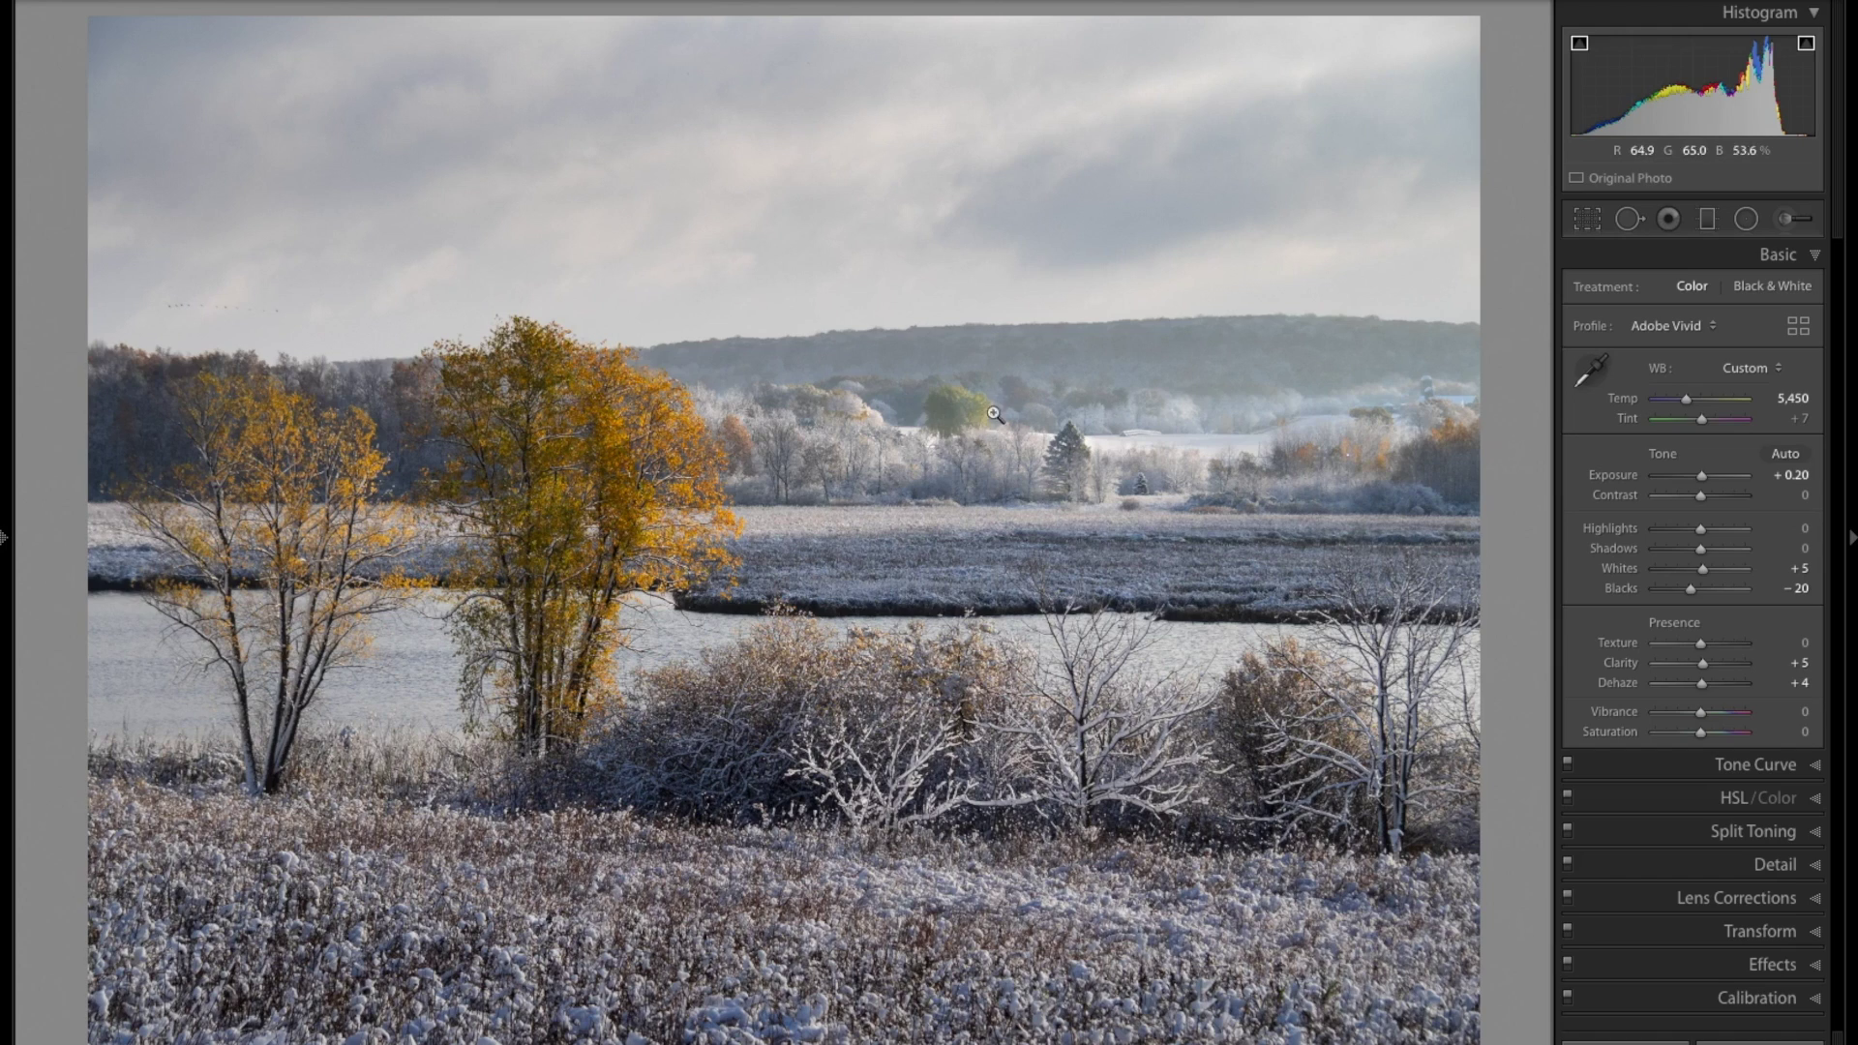
pyautogui.press('\\')
pyautogui.press('\\')
pyautogui.press('\\')
pyautogui.press('\\')
pyautogui.press('\\')
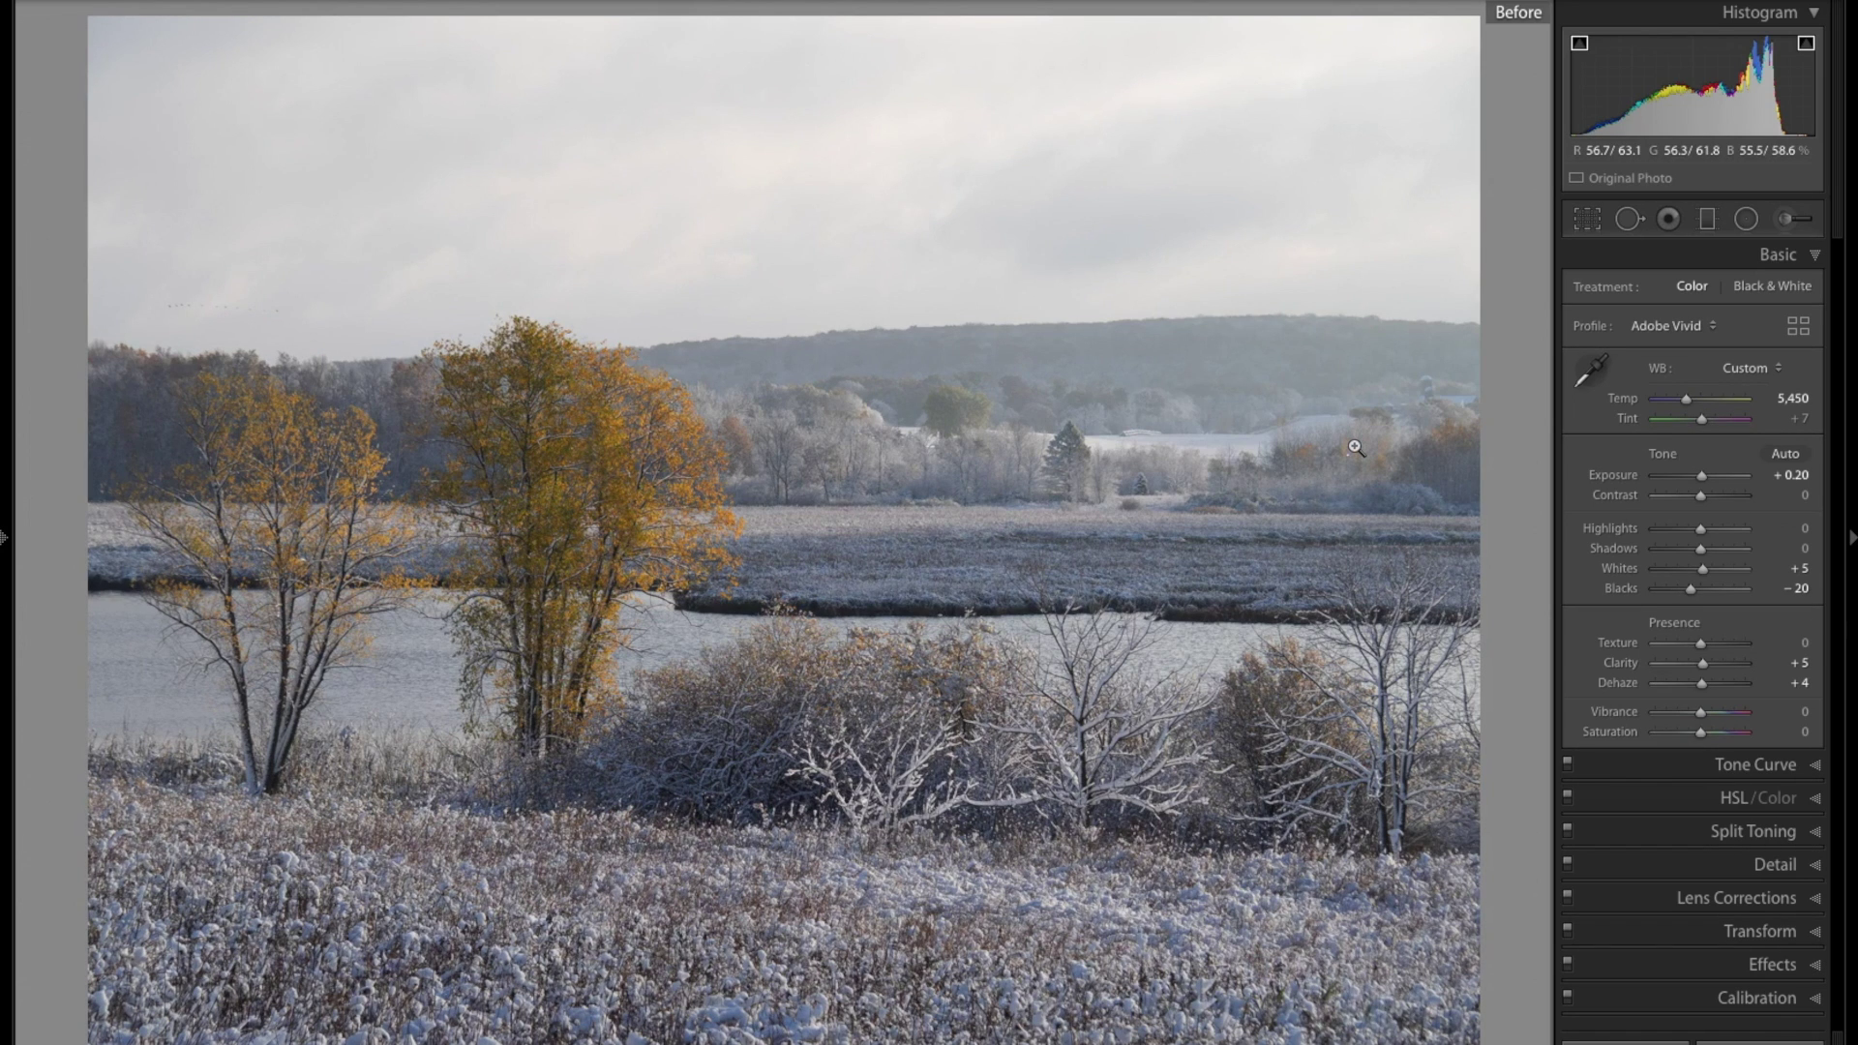
pyautogui.press('\\')
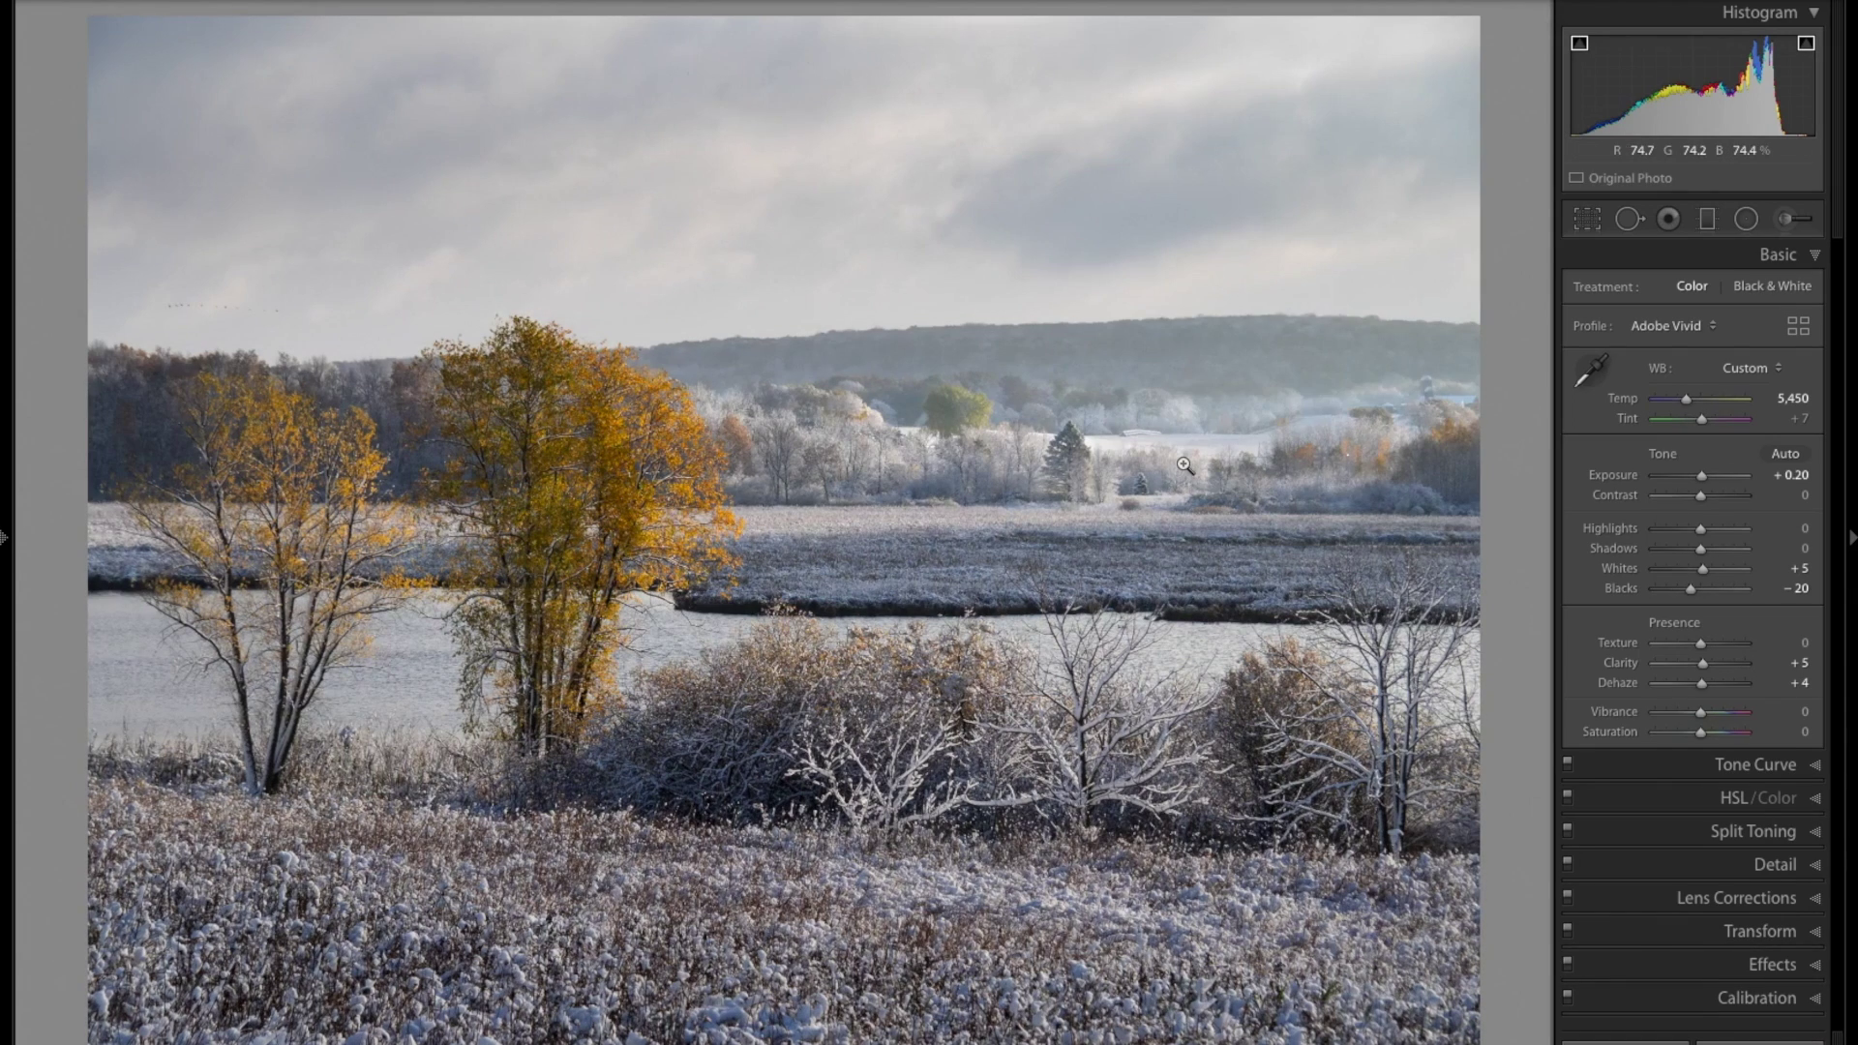
# Select the existing sky graduated filter and nudge it slightly higher.
pyautogui.press('m')
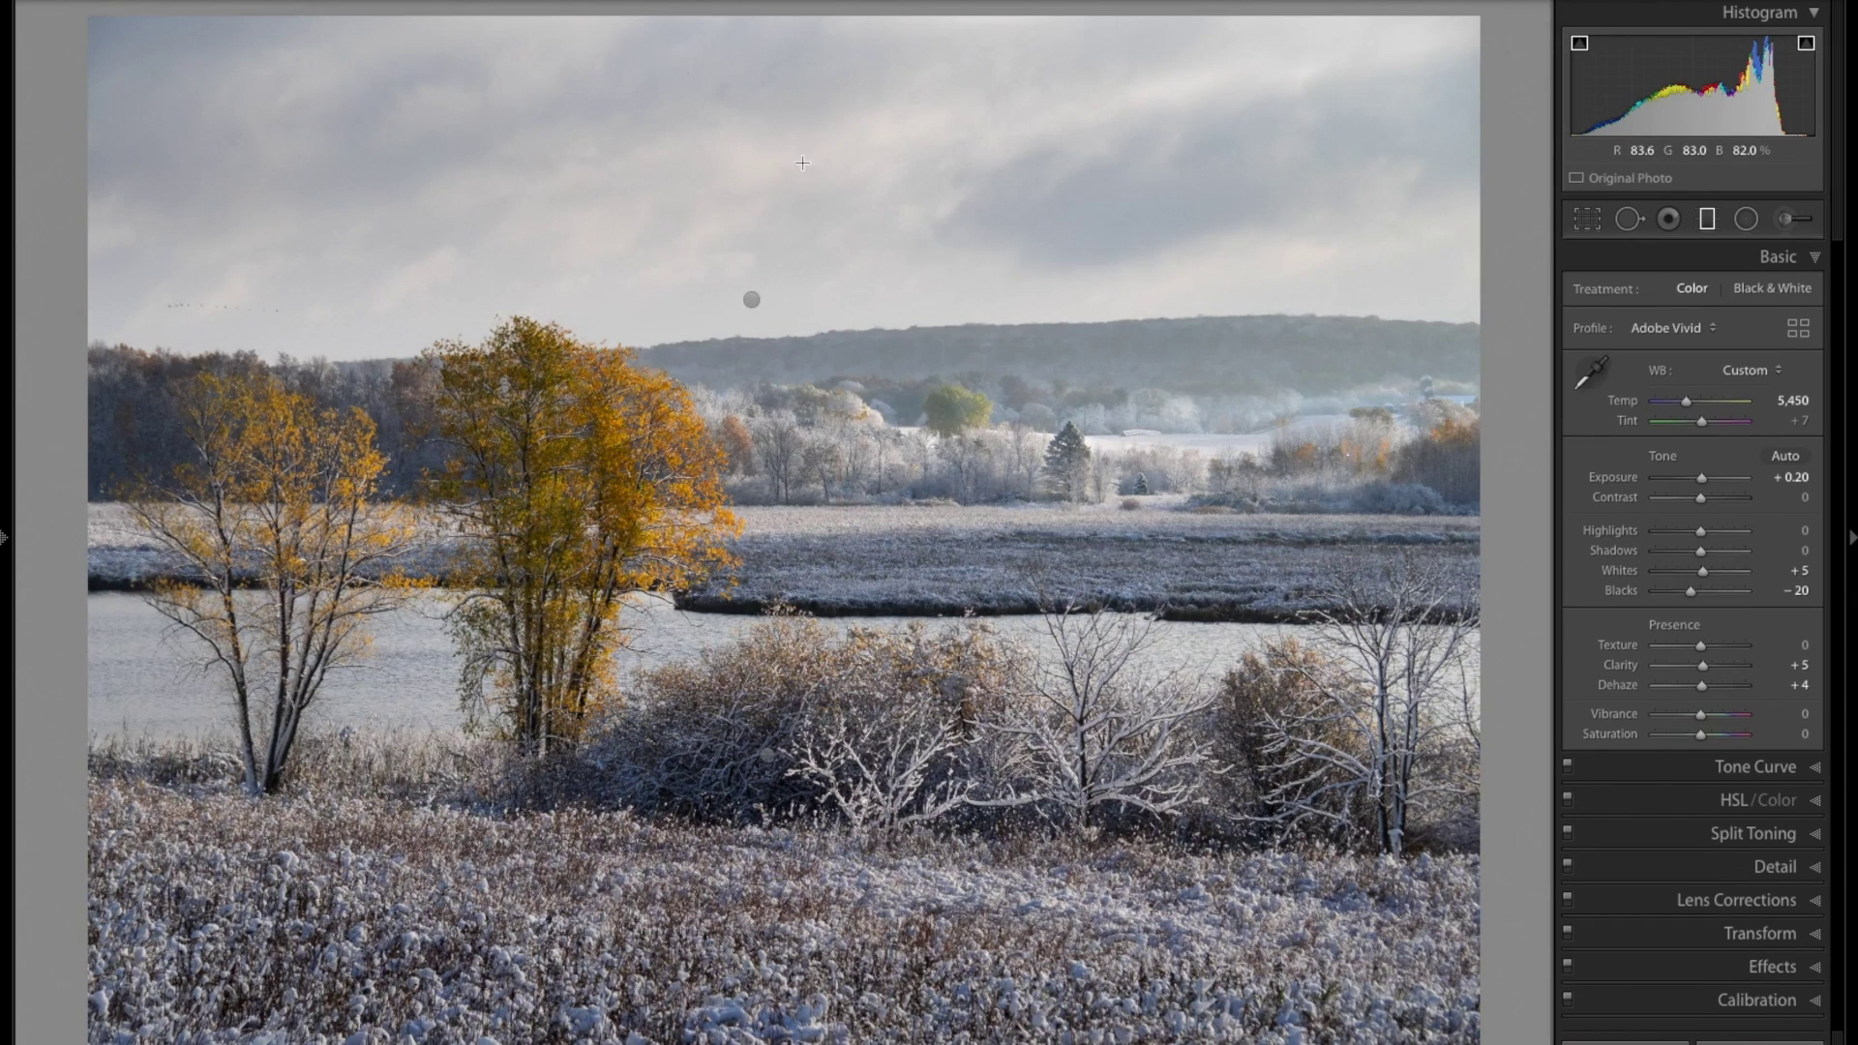
pyautogui.click(755, 298)
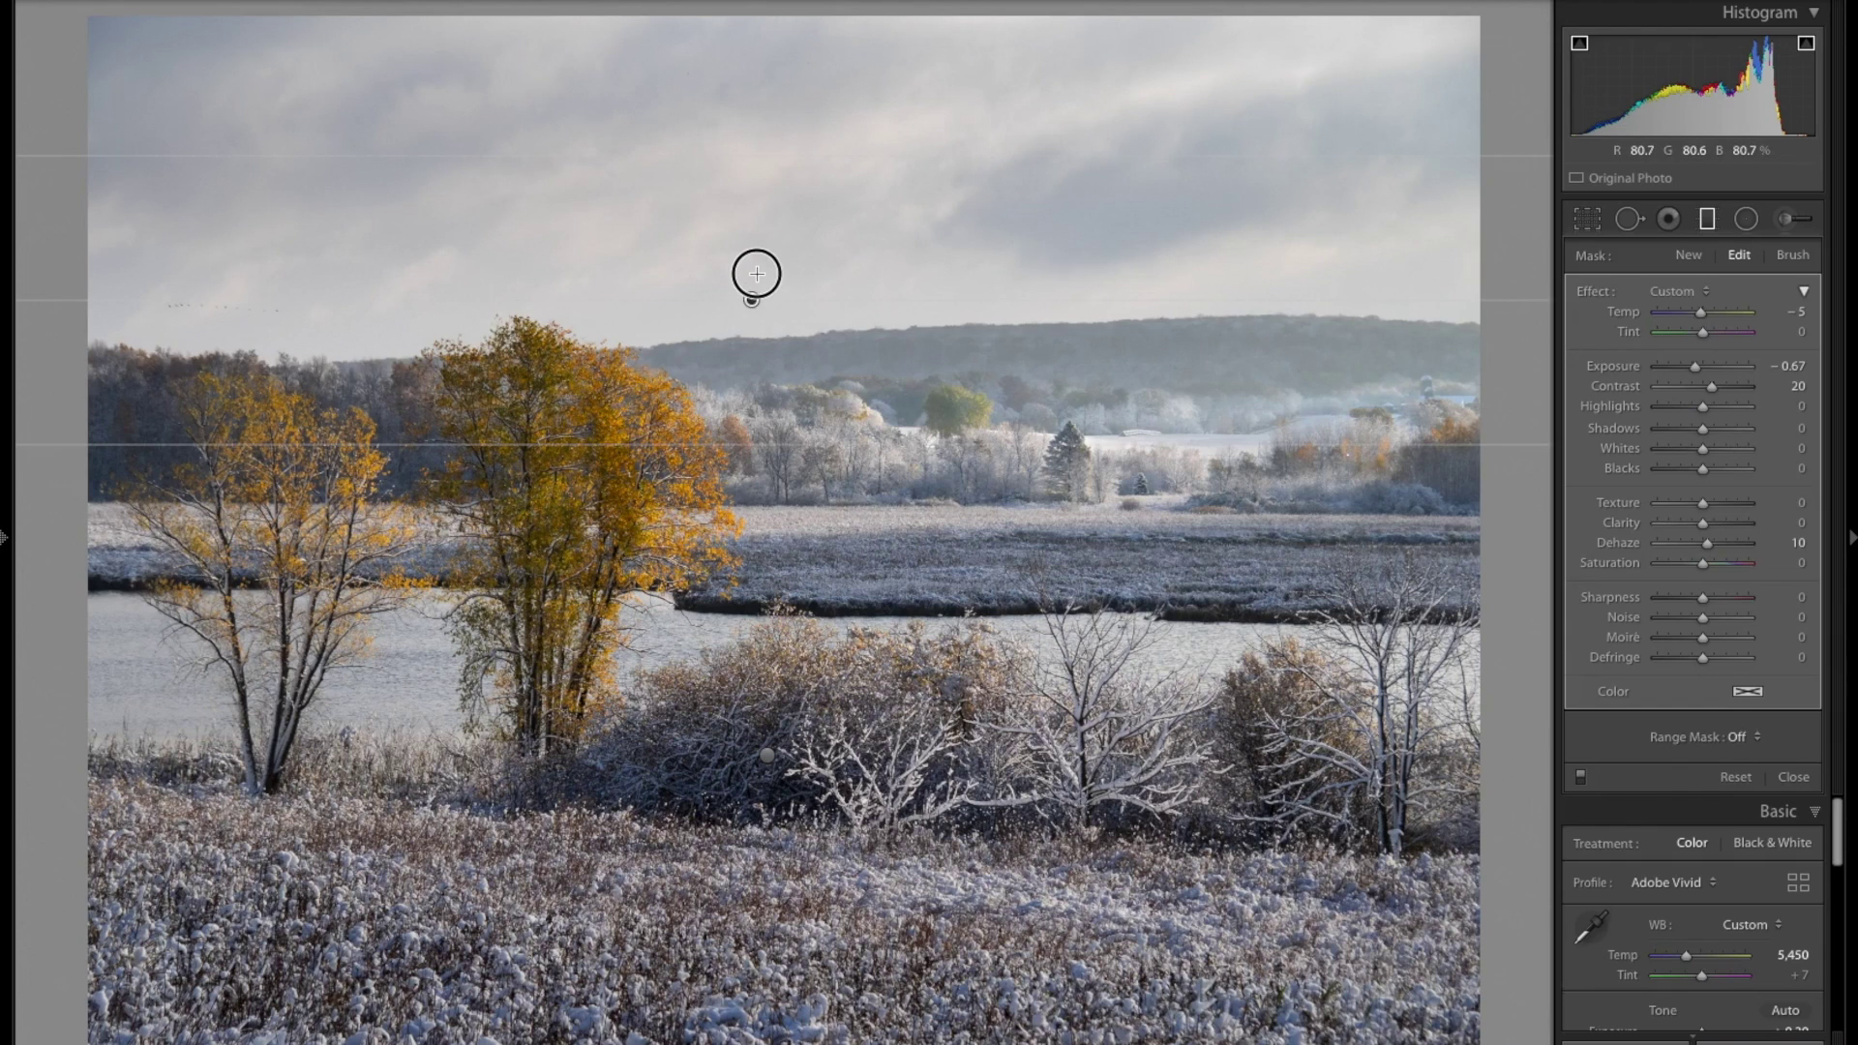
pyautogui.moveTo(751, 299)
pyautogui.mouseDown()
pyautogui.moveTo(753, 276)
pyautogui.moveTo(754, 300)
pyautogui.mouseUp()
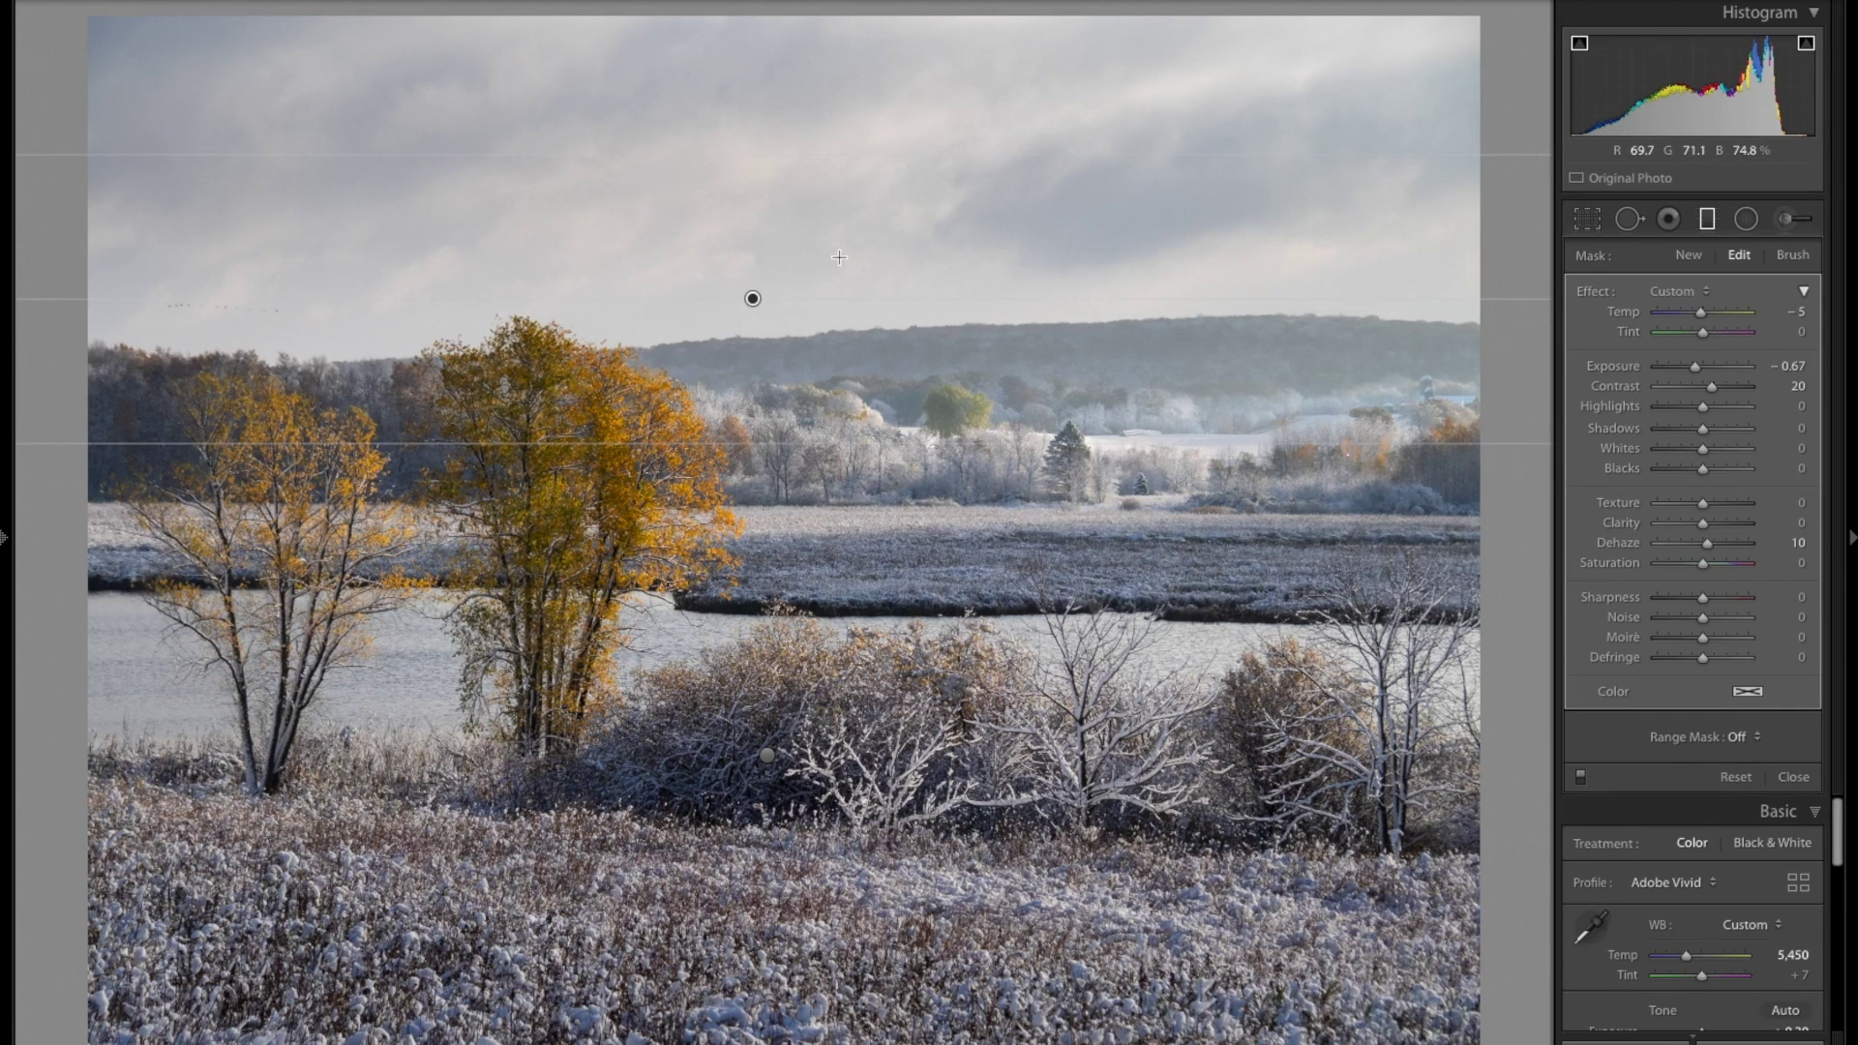
# Cool the sky filter, trying Temp -15 and -5 before settling on -10, then close it.
pyautogui.click(1792, 314)
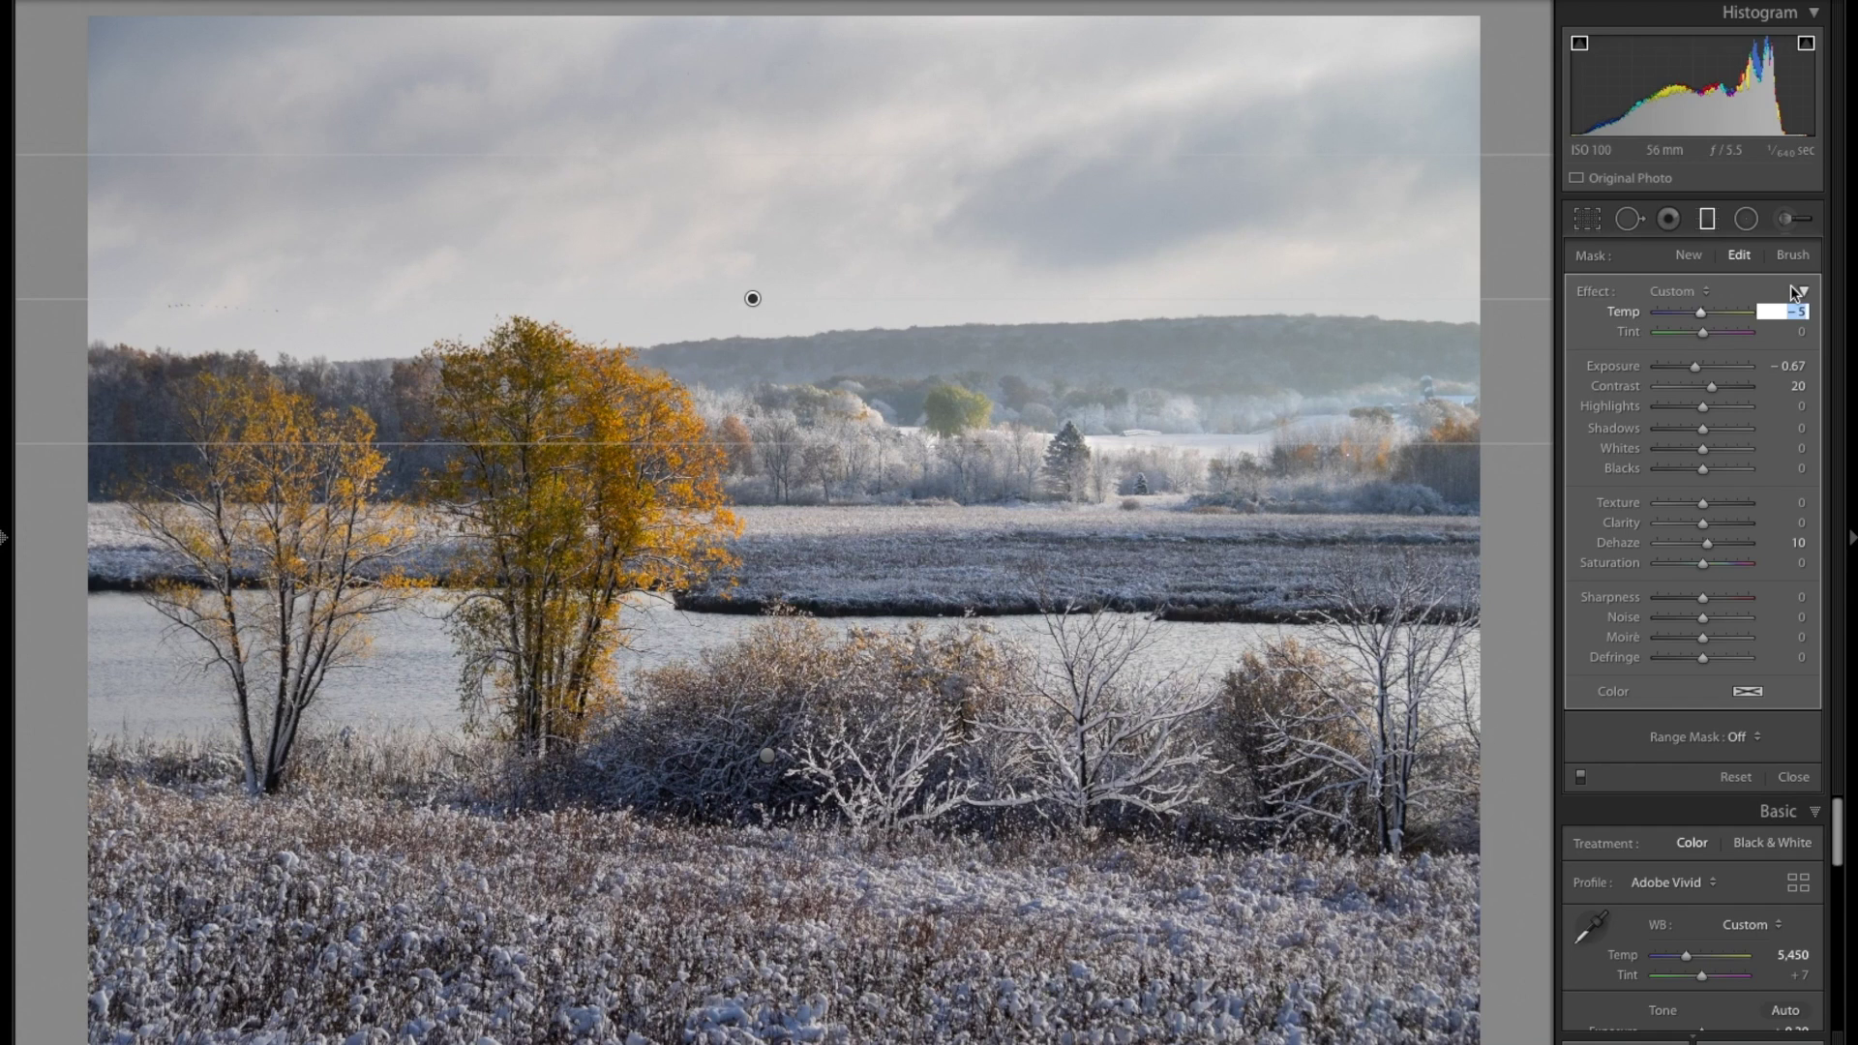
pyautogui.write('-15')
pyautogui.press('Return')
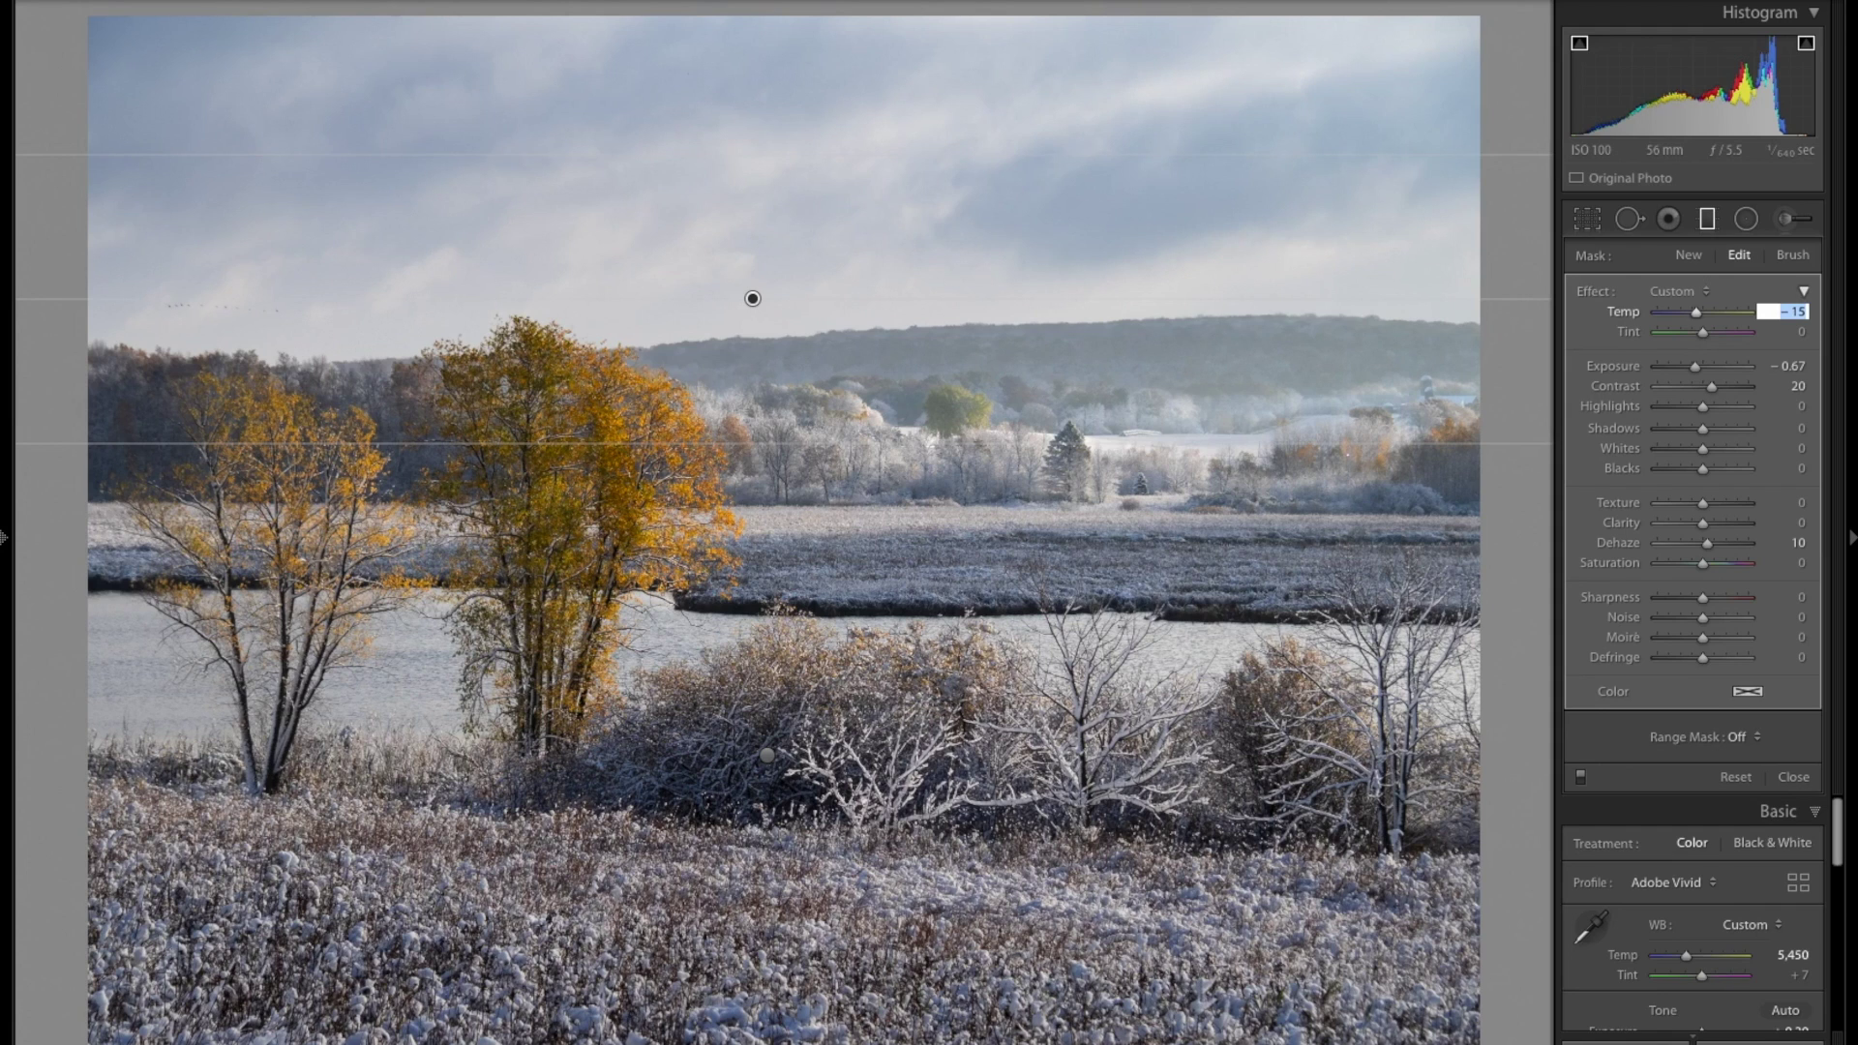
pyautogui.write('-5')
pyautogui.press('Return')
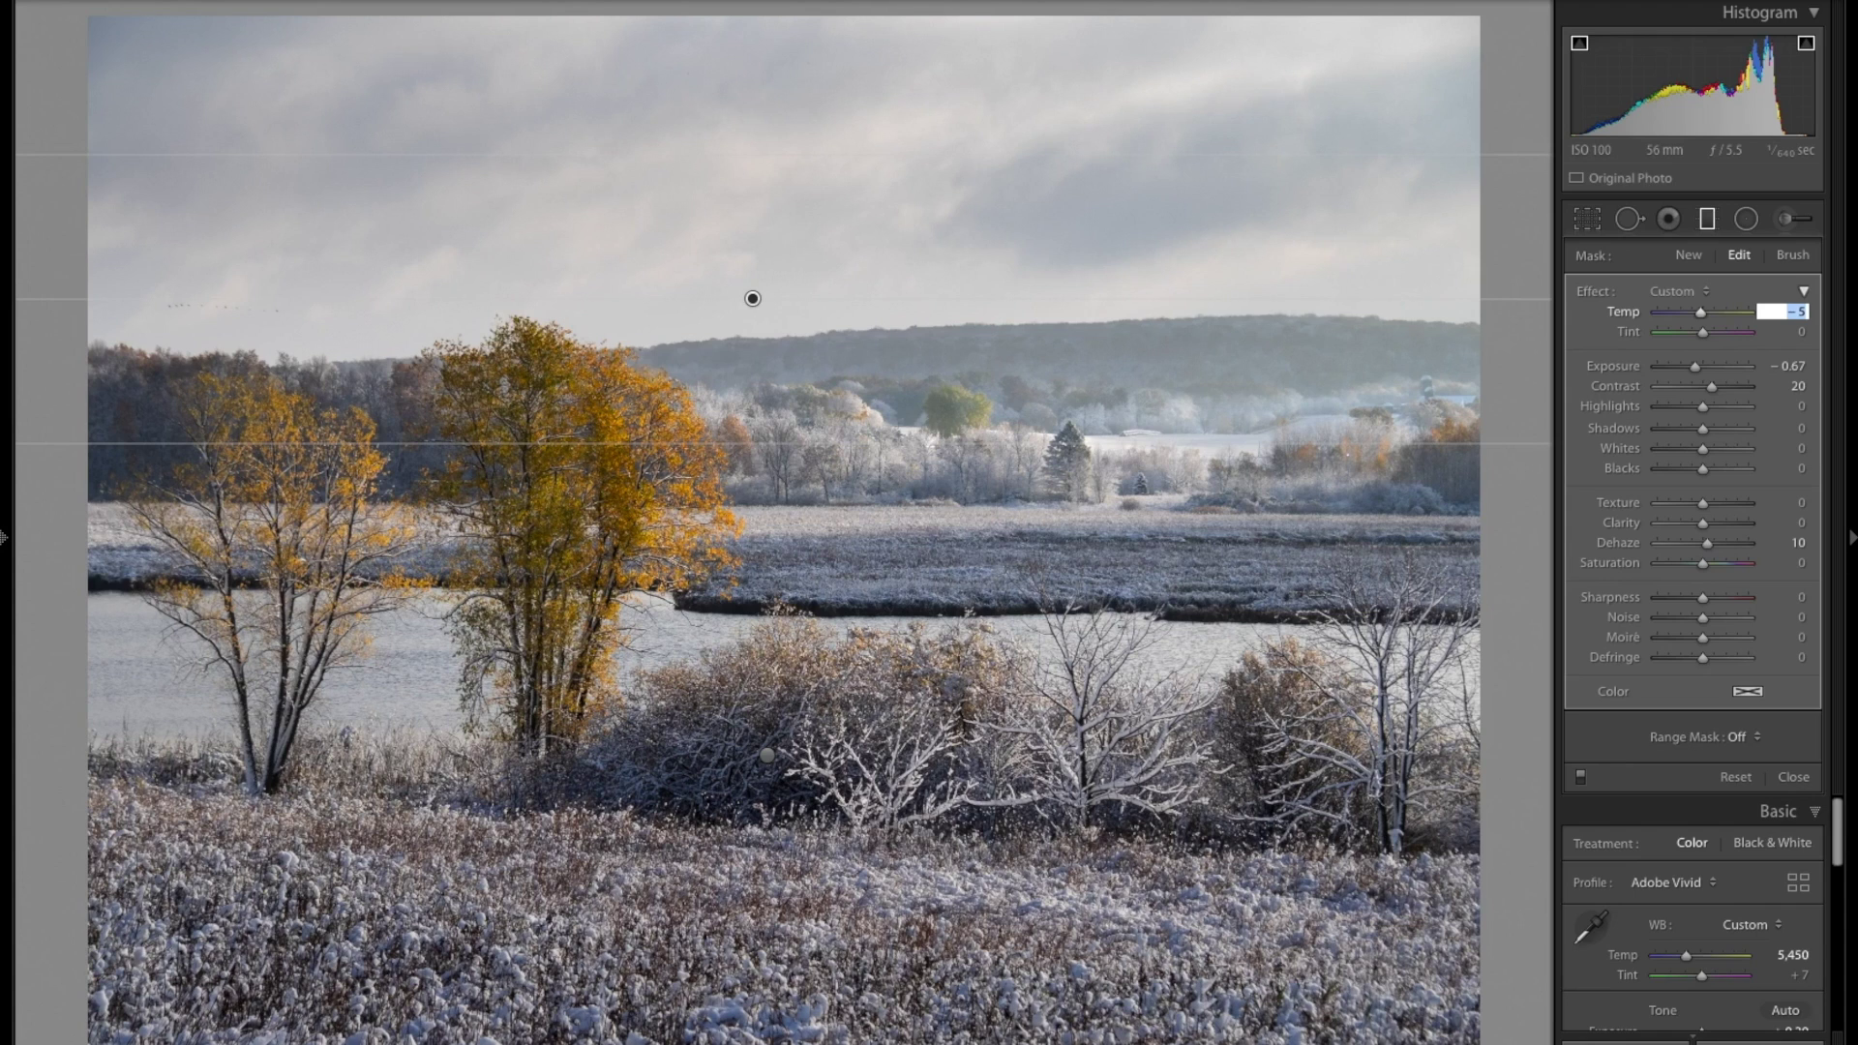
pyautogui.write('-10')
pyautogui.press('Return')
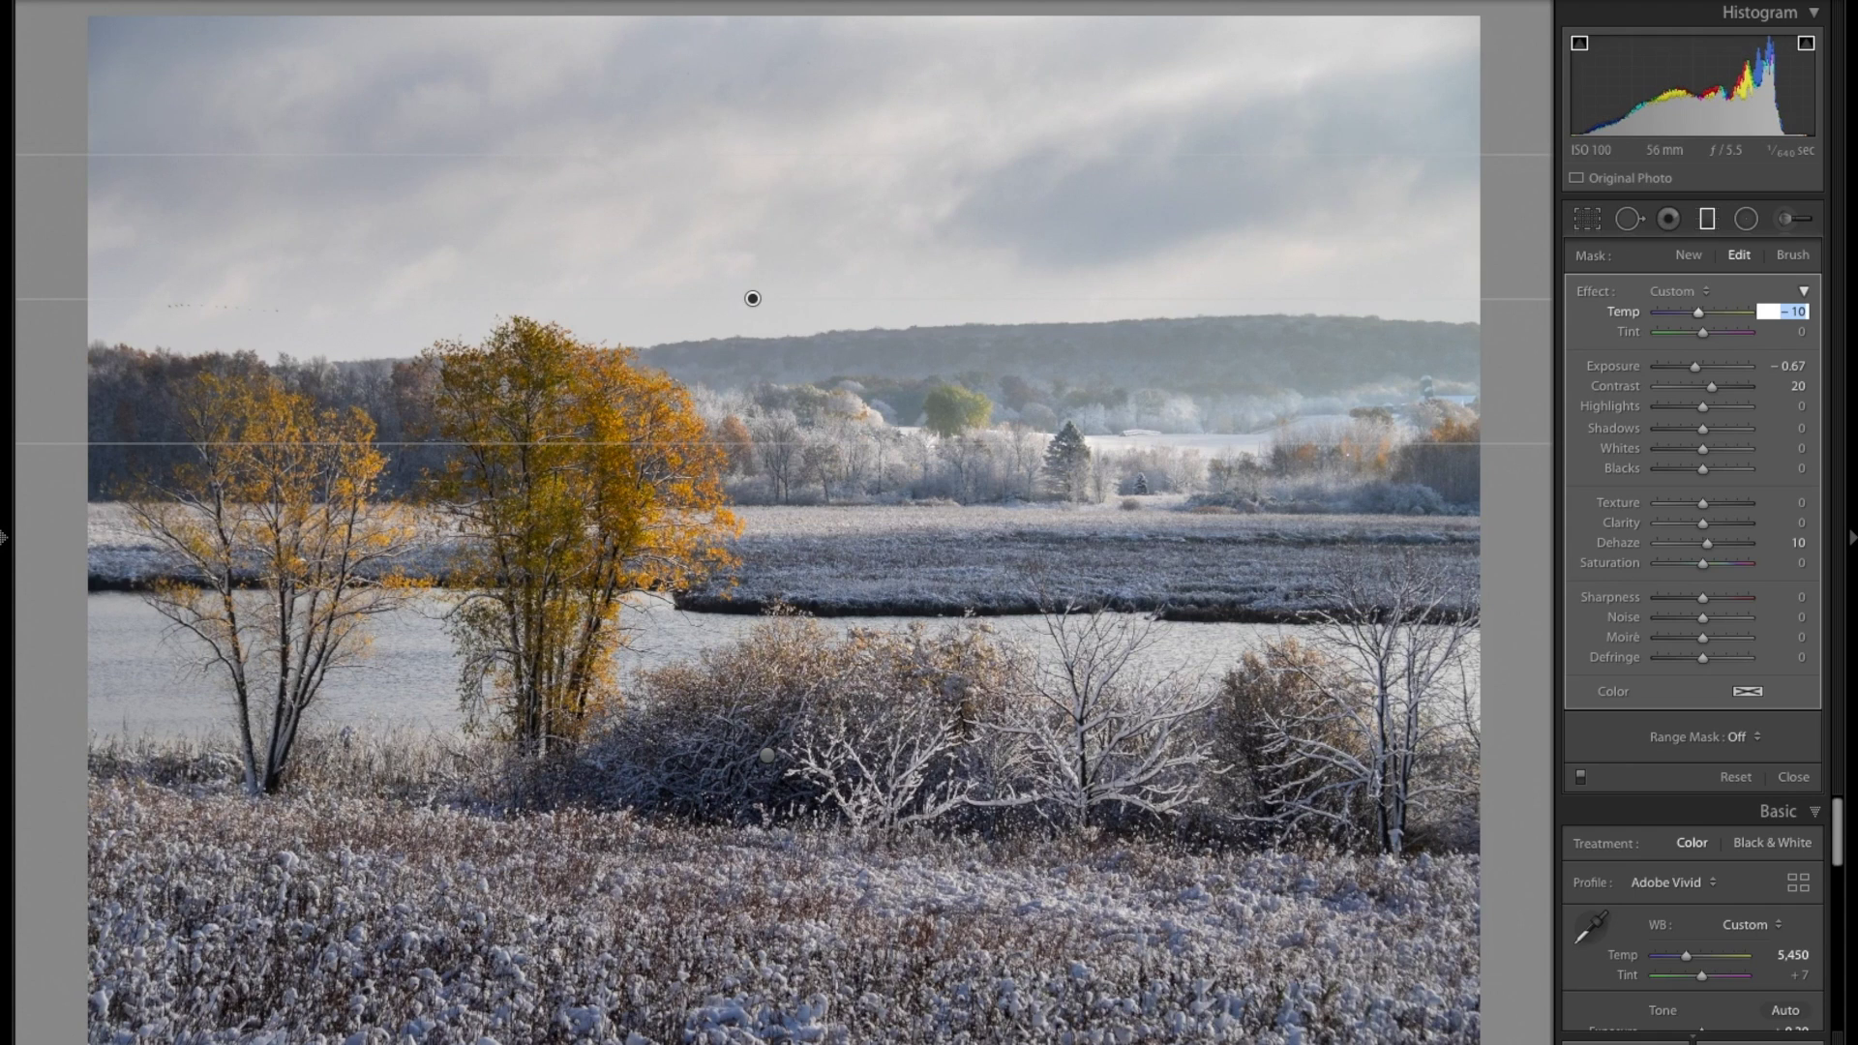
pyautogui.press('Return')
pyautogui.click(1797, 777)
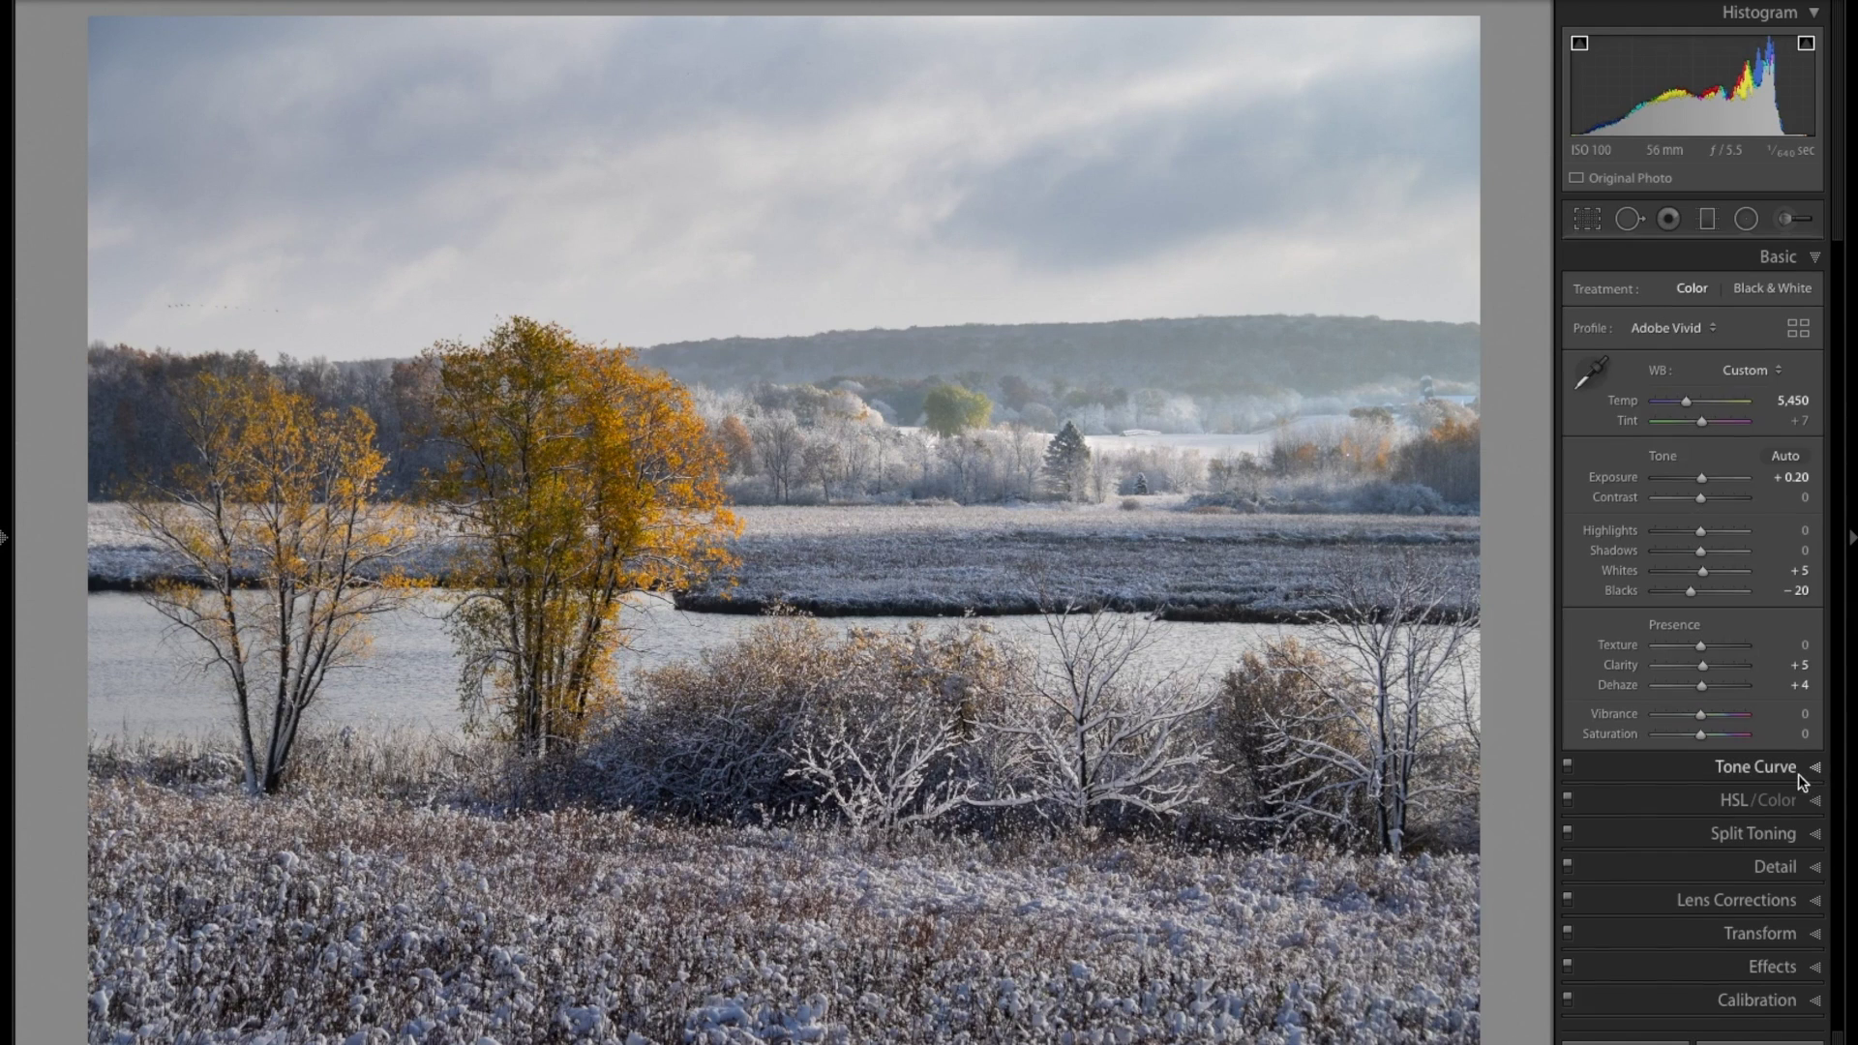